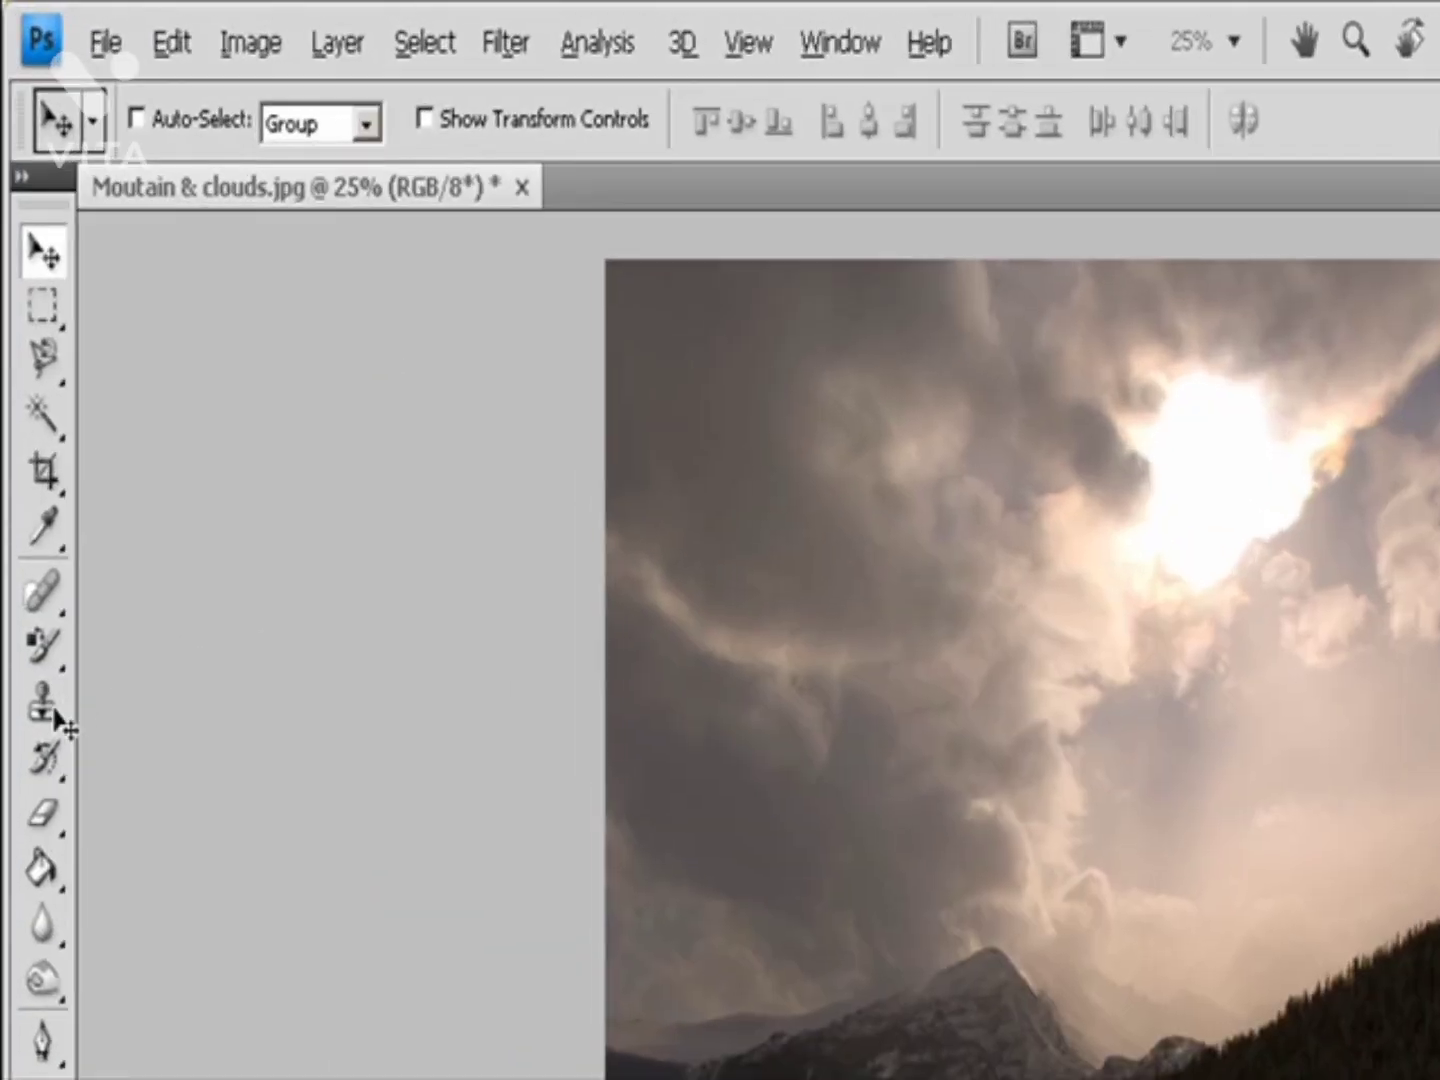
# Step: Activate the Clone Stamp tool and review its brush, mode, opacity, flow and alignment options, keeping sampling on the current layer
pyautogui.click(25, 401)
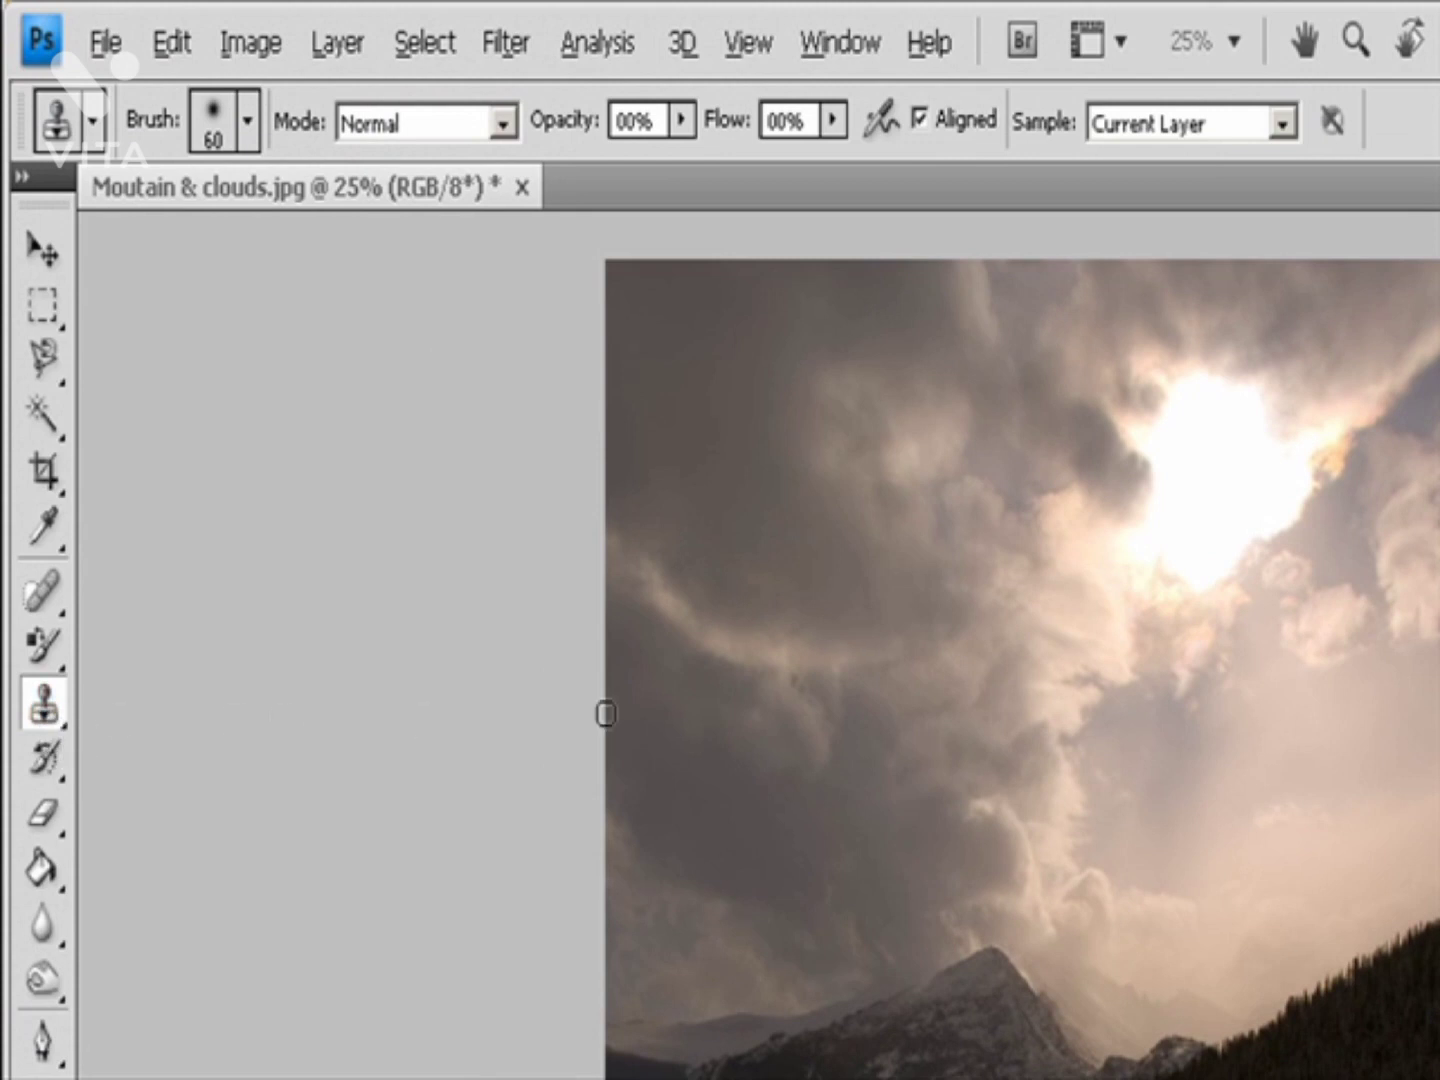
pyautogui.click(246, 123)
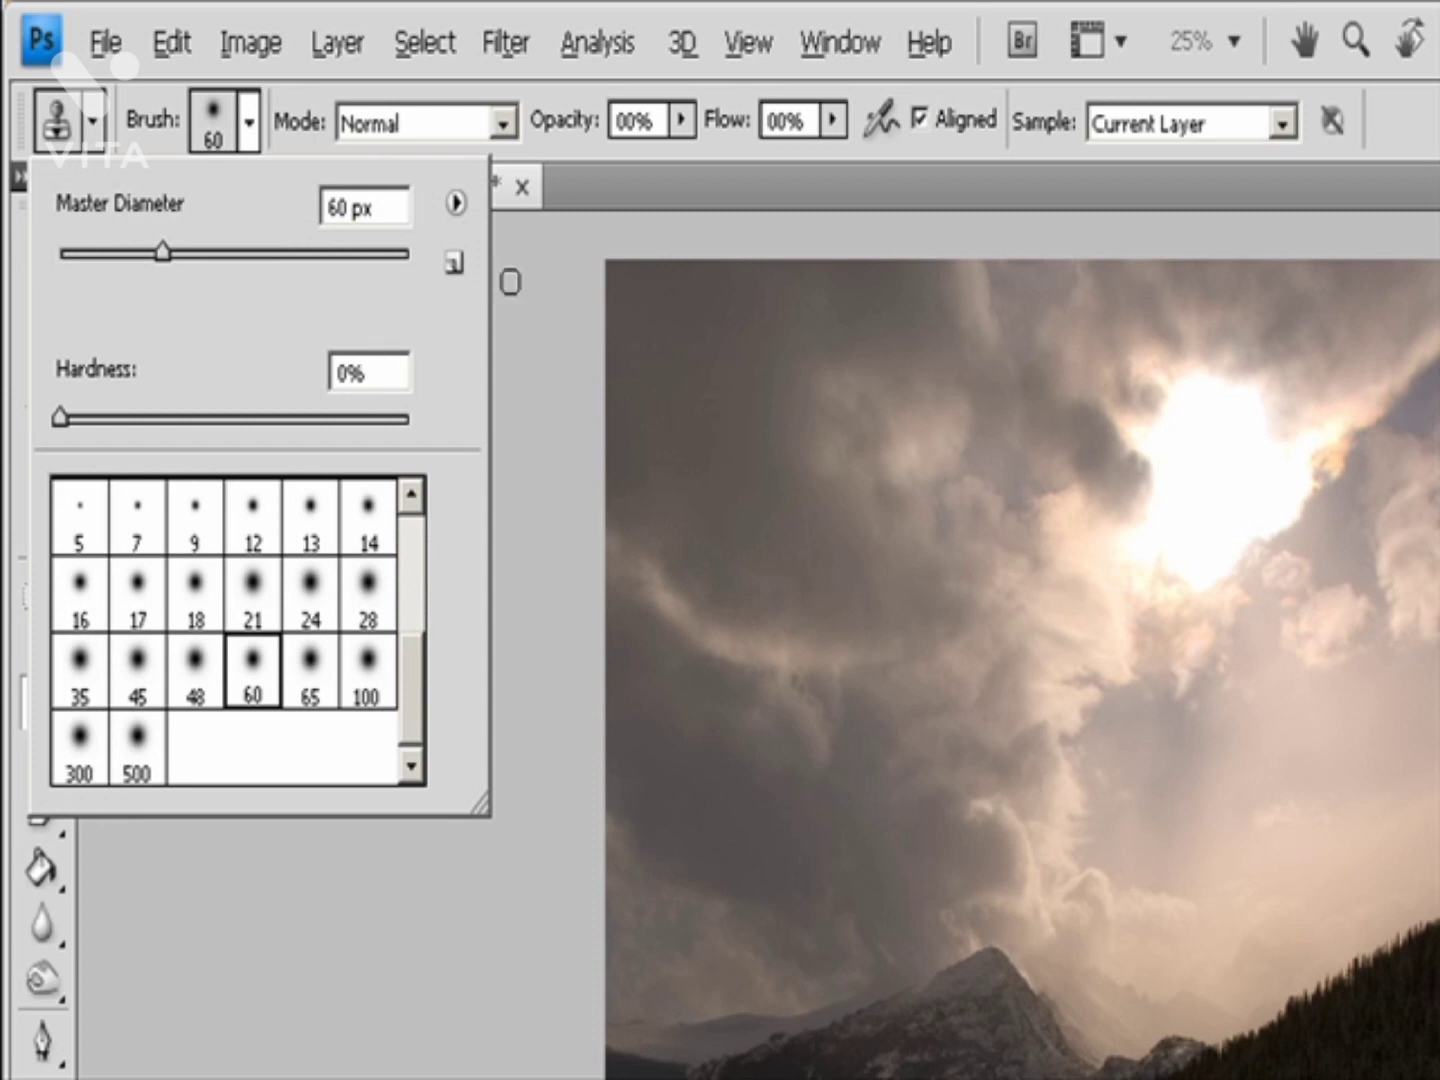
pyautogui.click(503, 124)
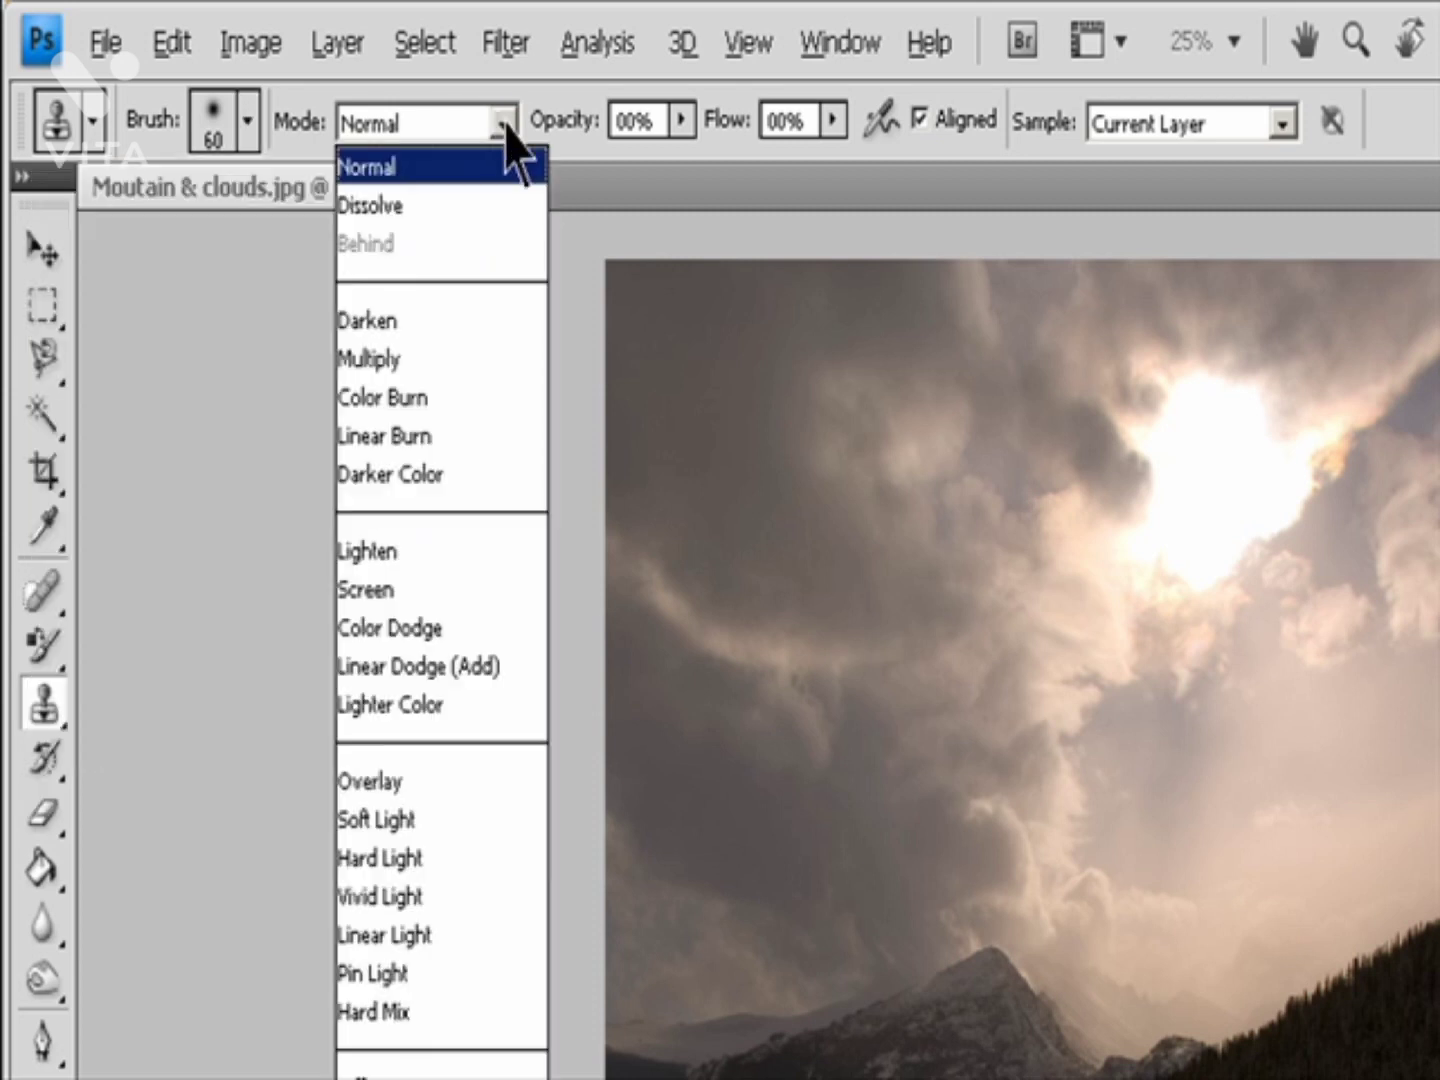
pyautogui.click(682, 121)
pyautogui.click(682, 121)
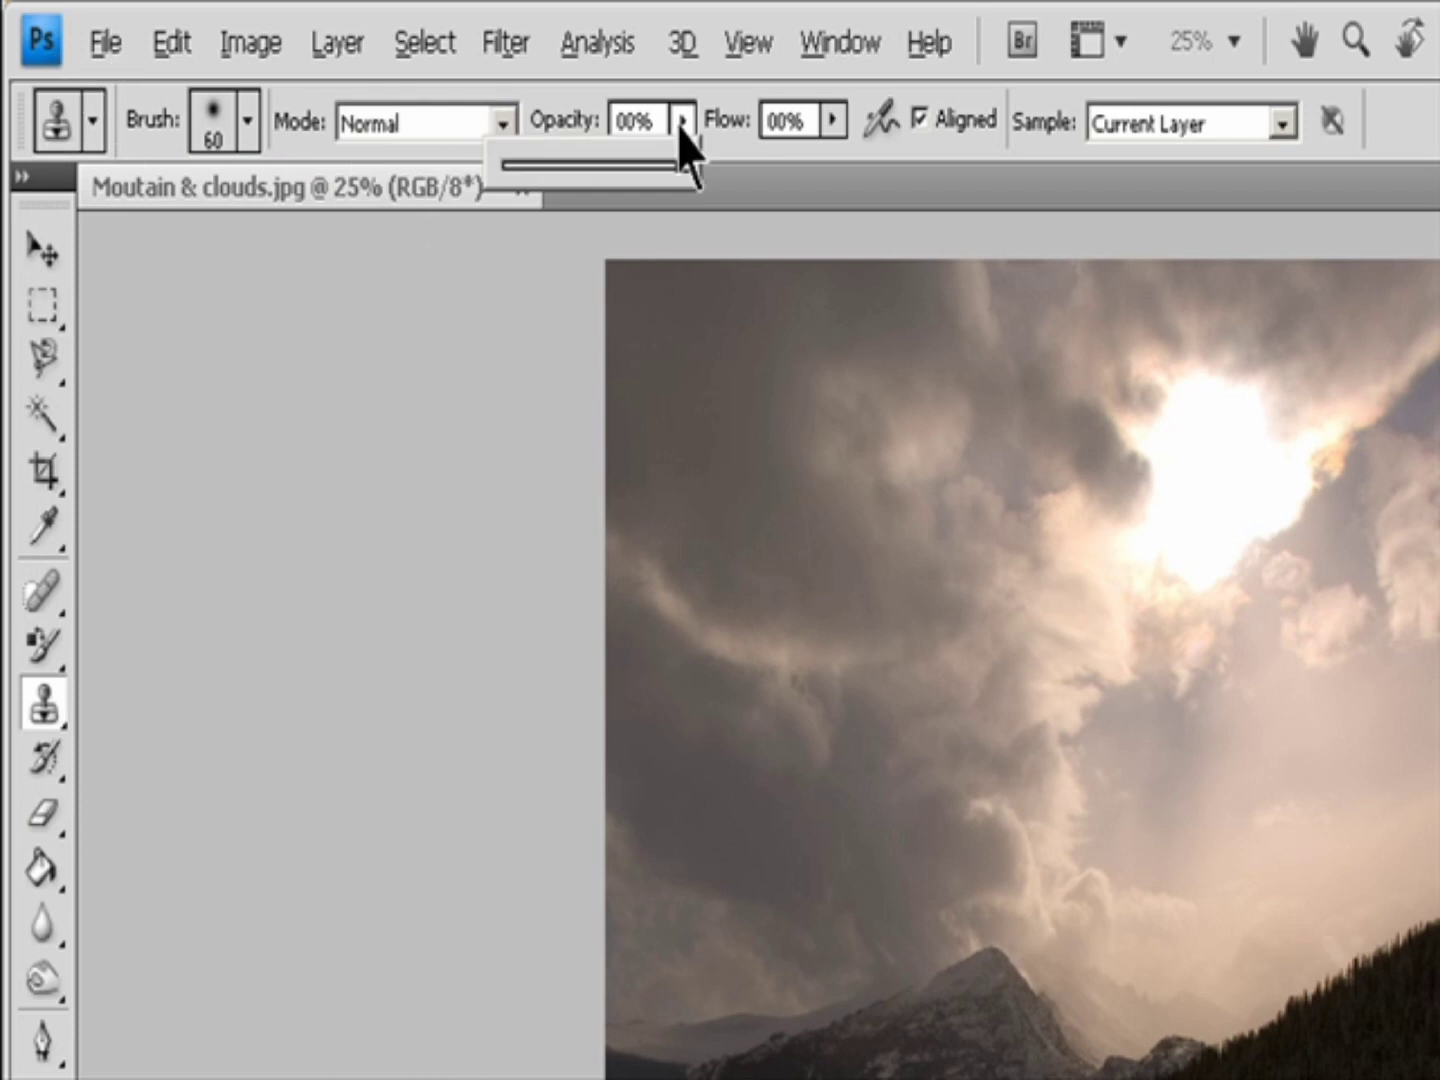
pyautogui.click(622, 121)
pyautogui.click(832, 121)
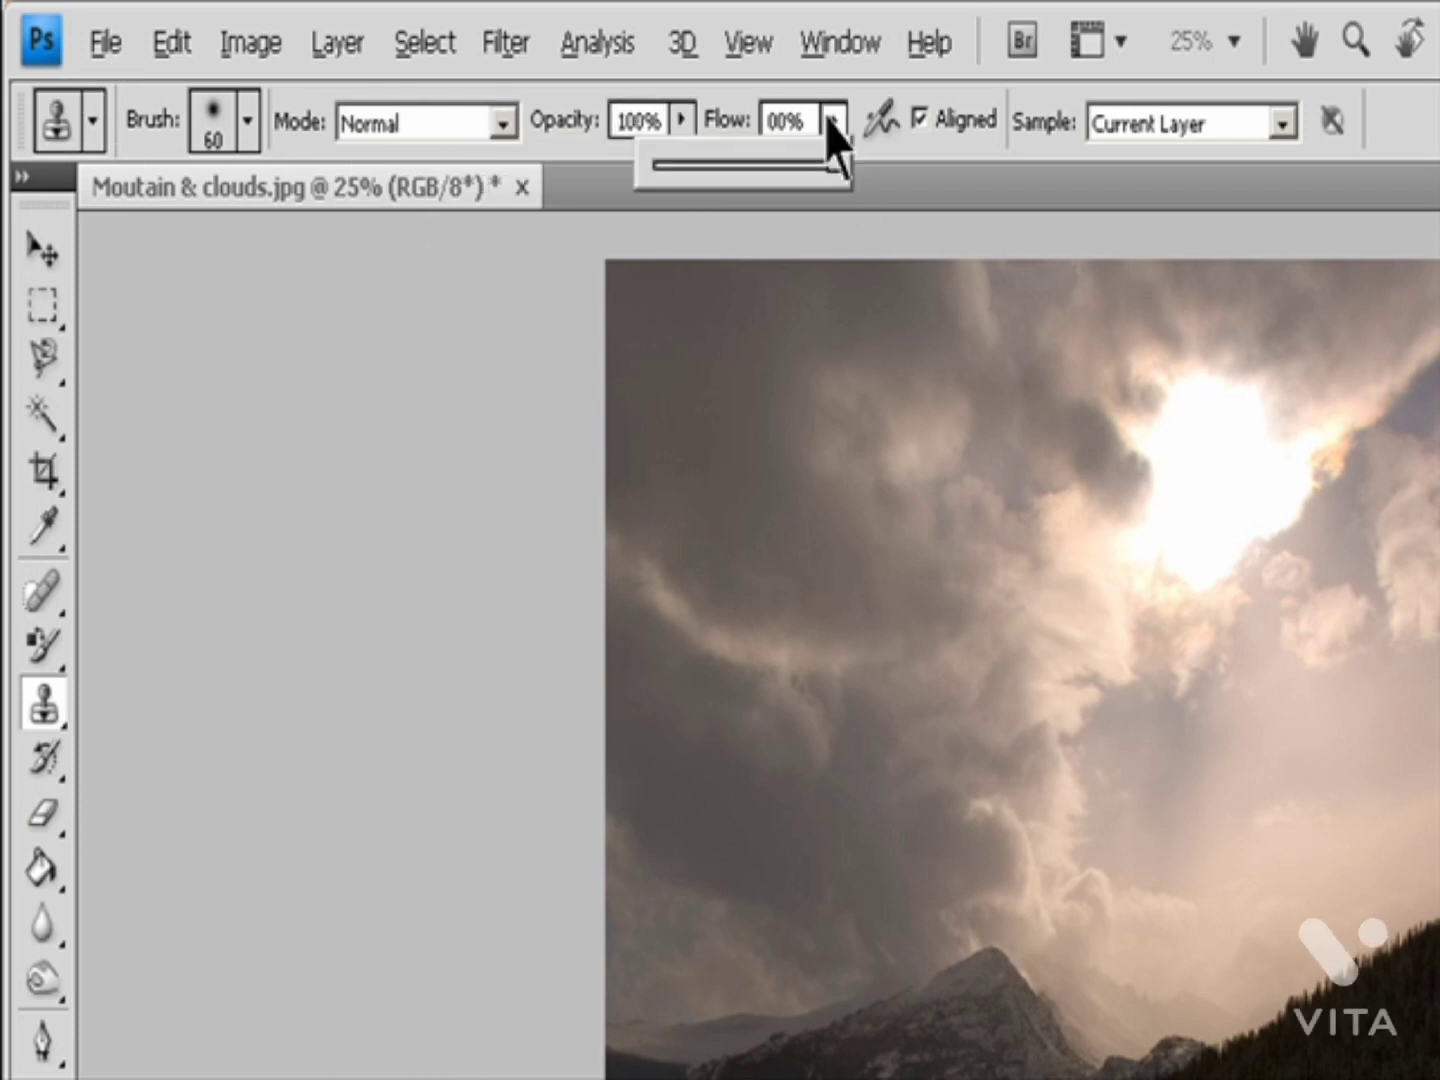
pyautogui.click(955, 118)
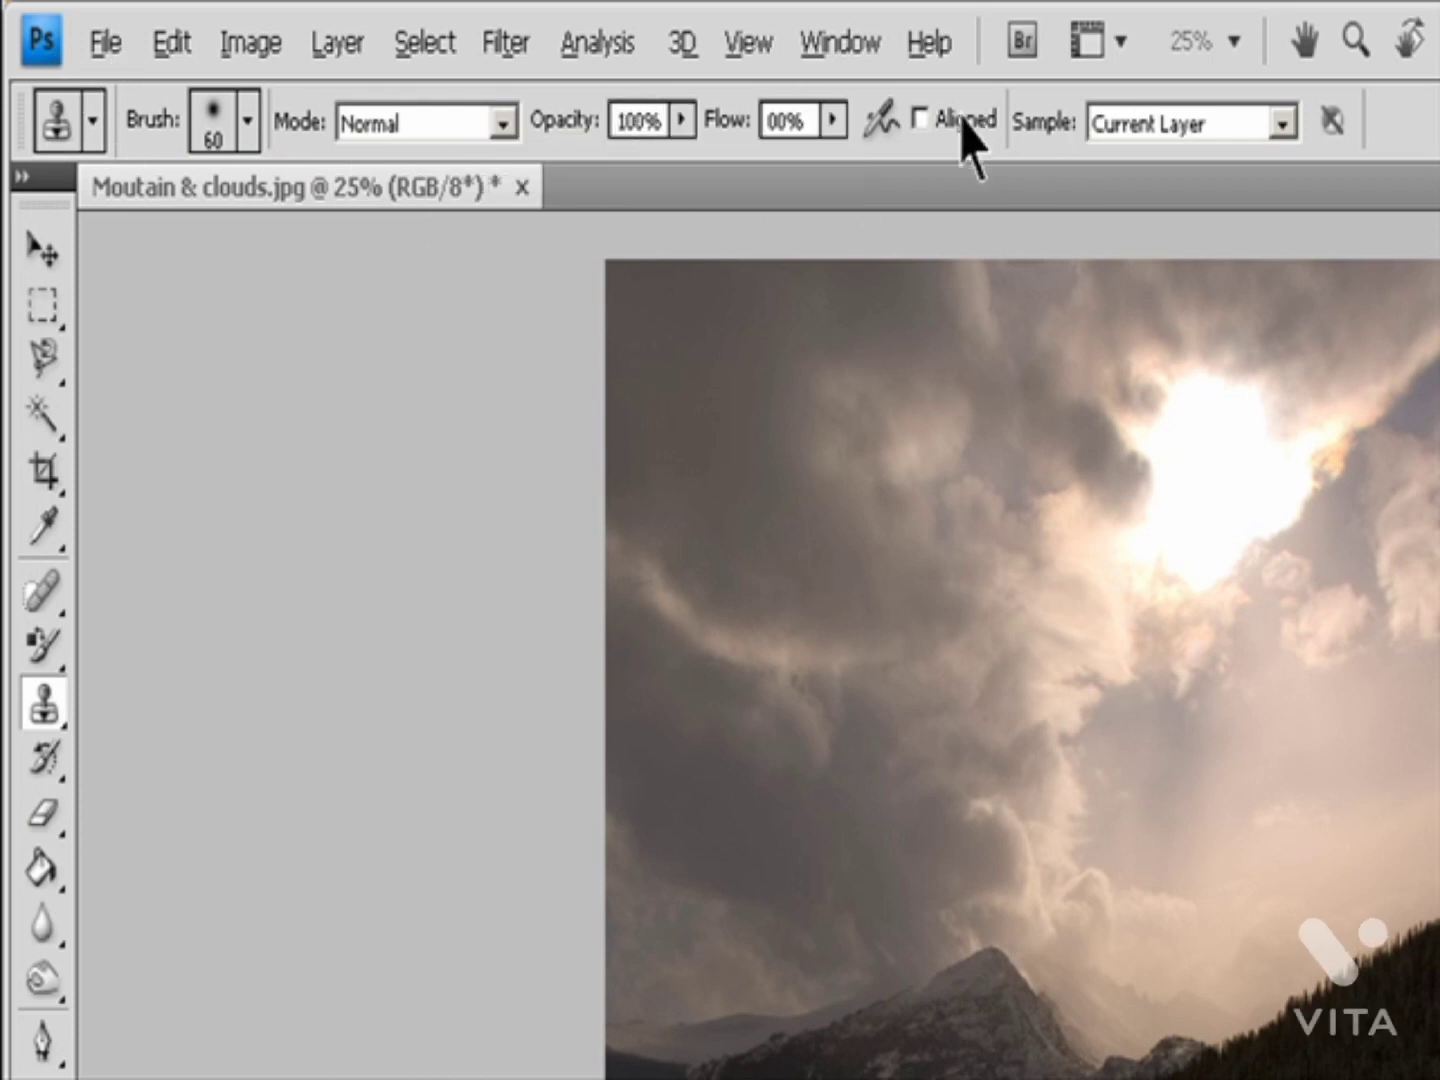
pyautogui.click(955, 118)
pyautogui.click(1279, 125)
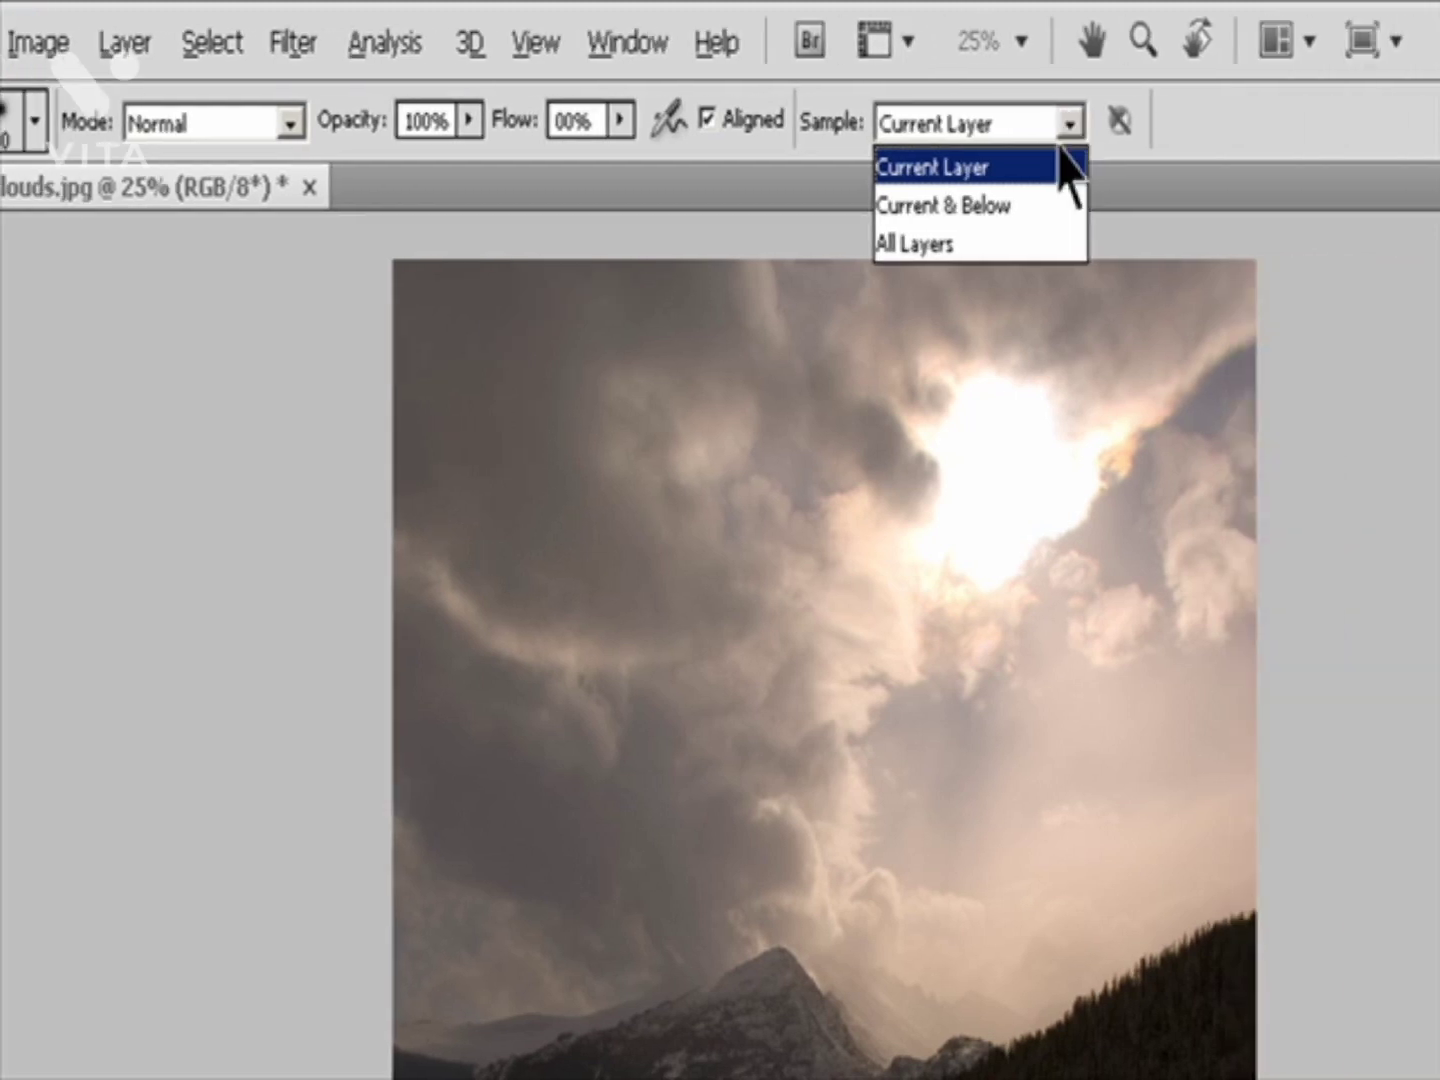
pyautogui.click(1265, 165)
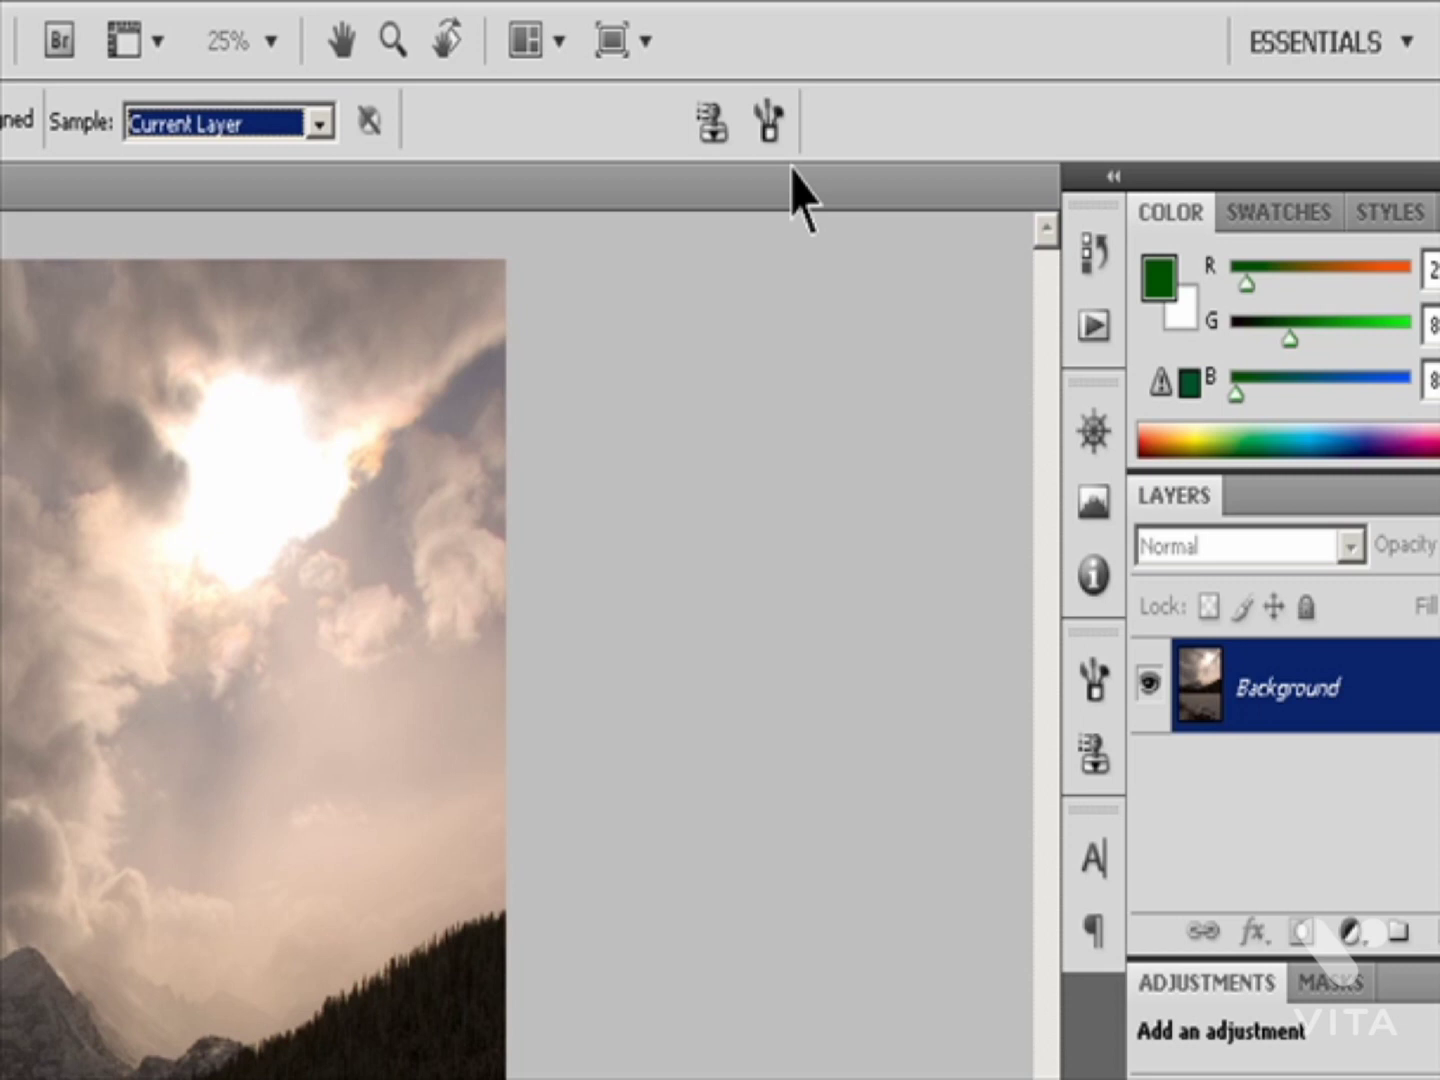
# Step: Look through the Clone Source and Brushes settings, and make the first clone source active
pyautogui.click(712, 122)
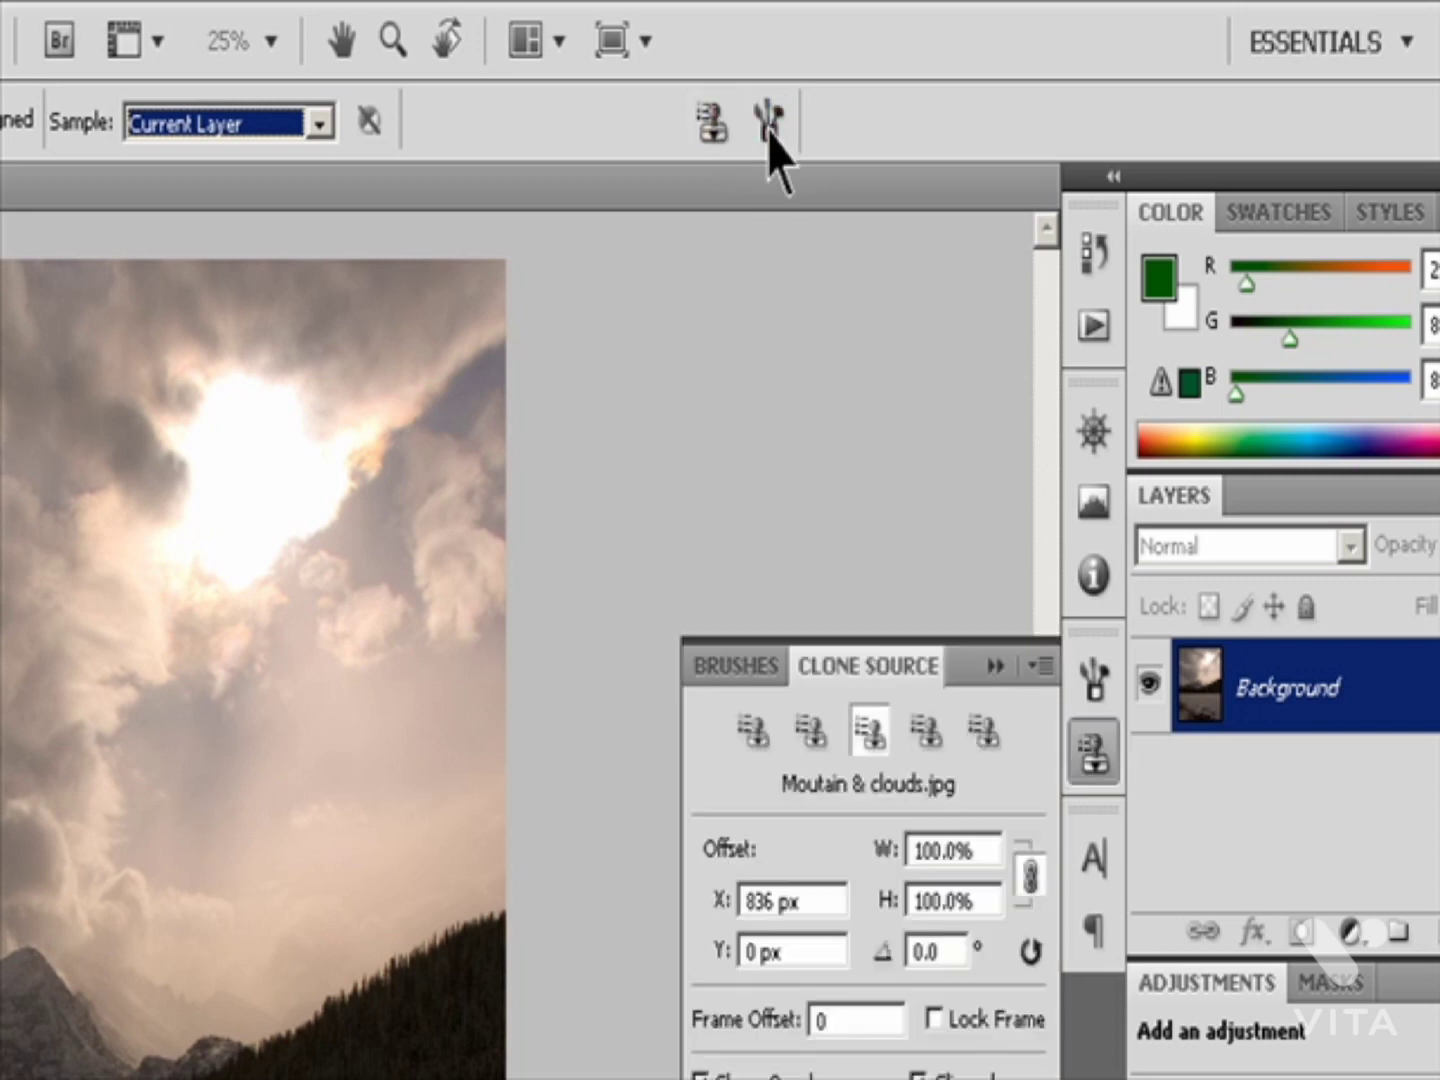
pyautogui.click(762, 120)
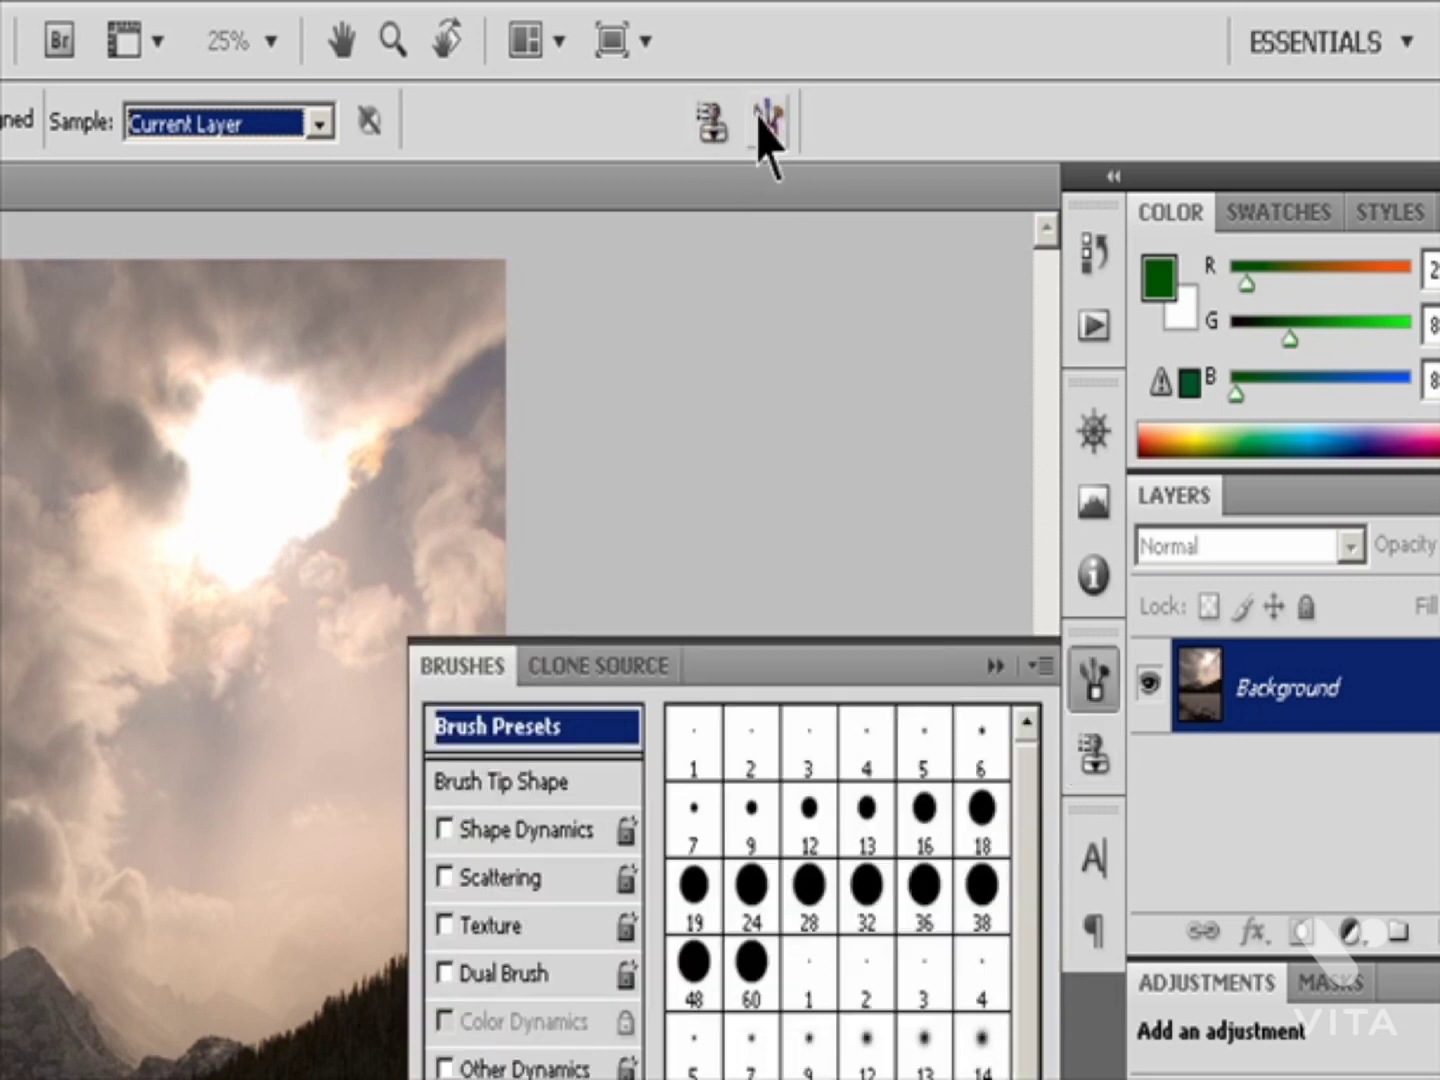
pyautogui.click(712, 122)
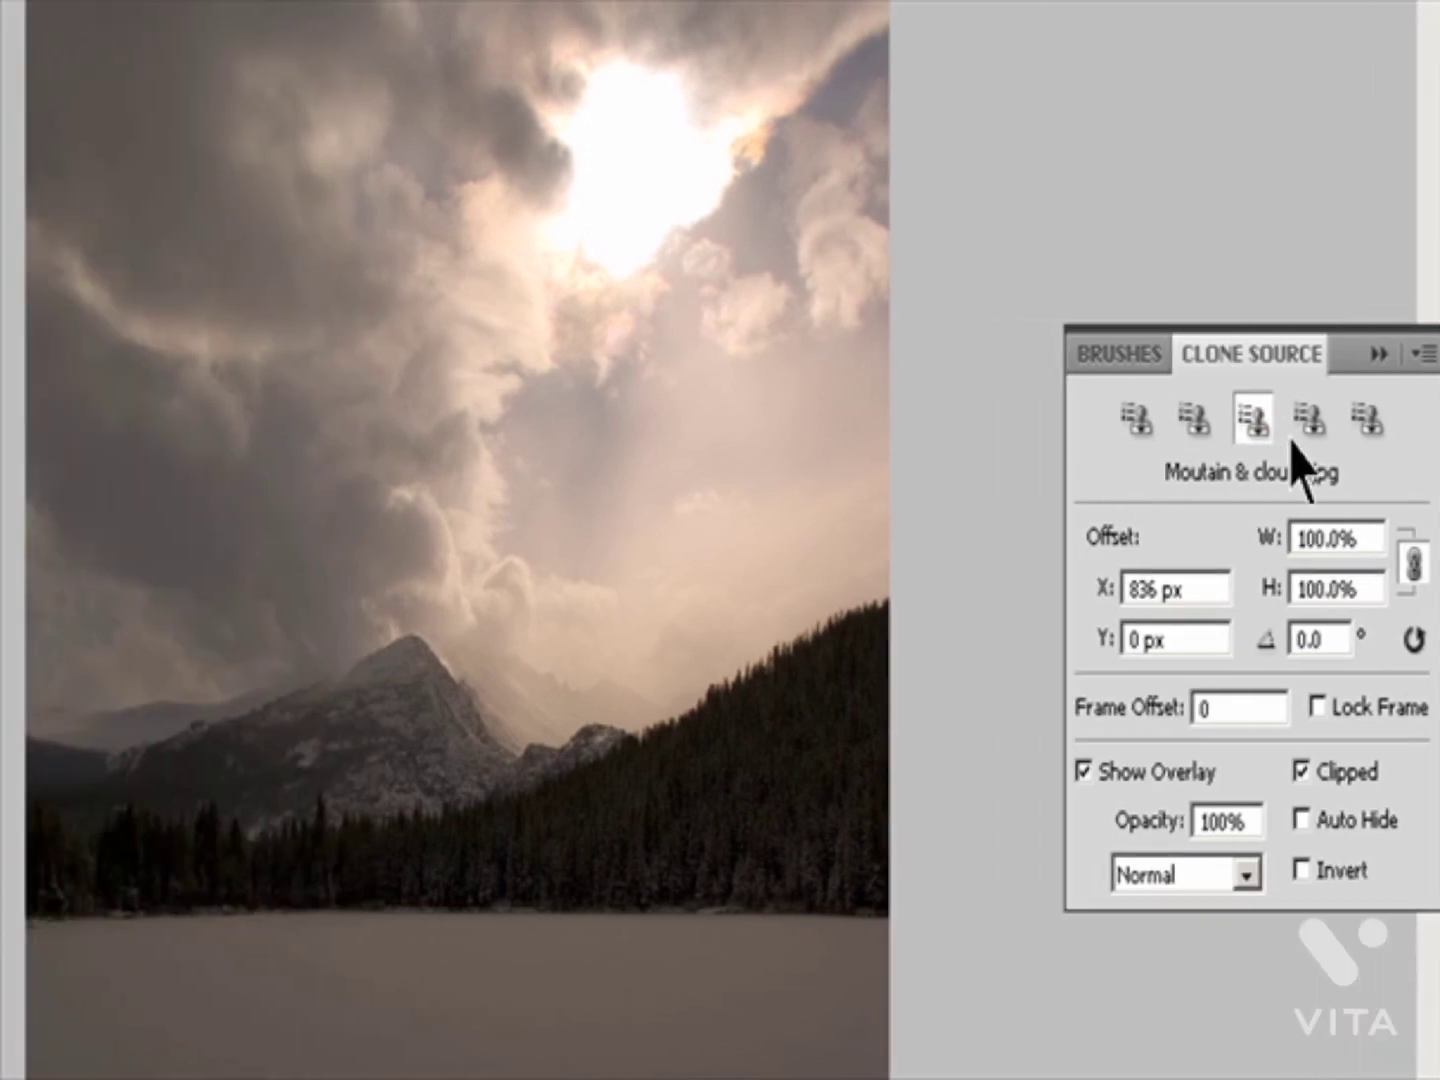
pyautogui.click(1136, 416)
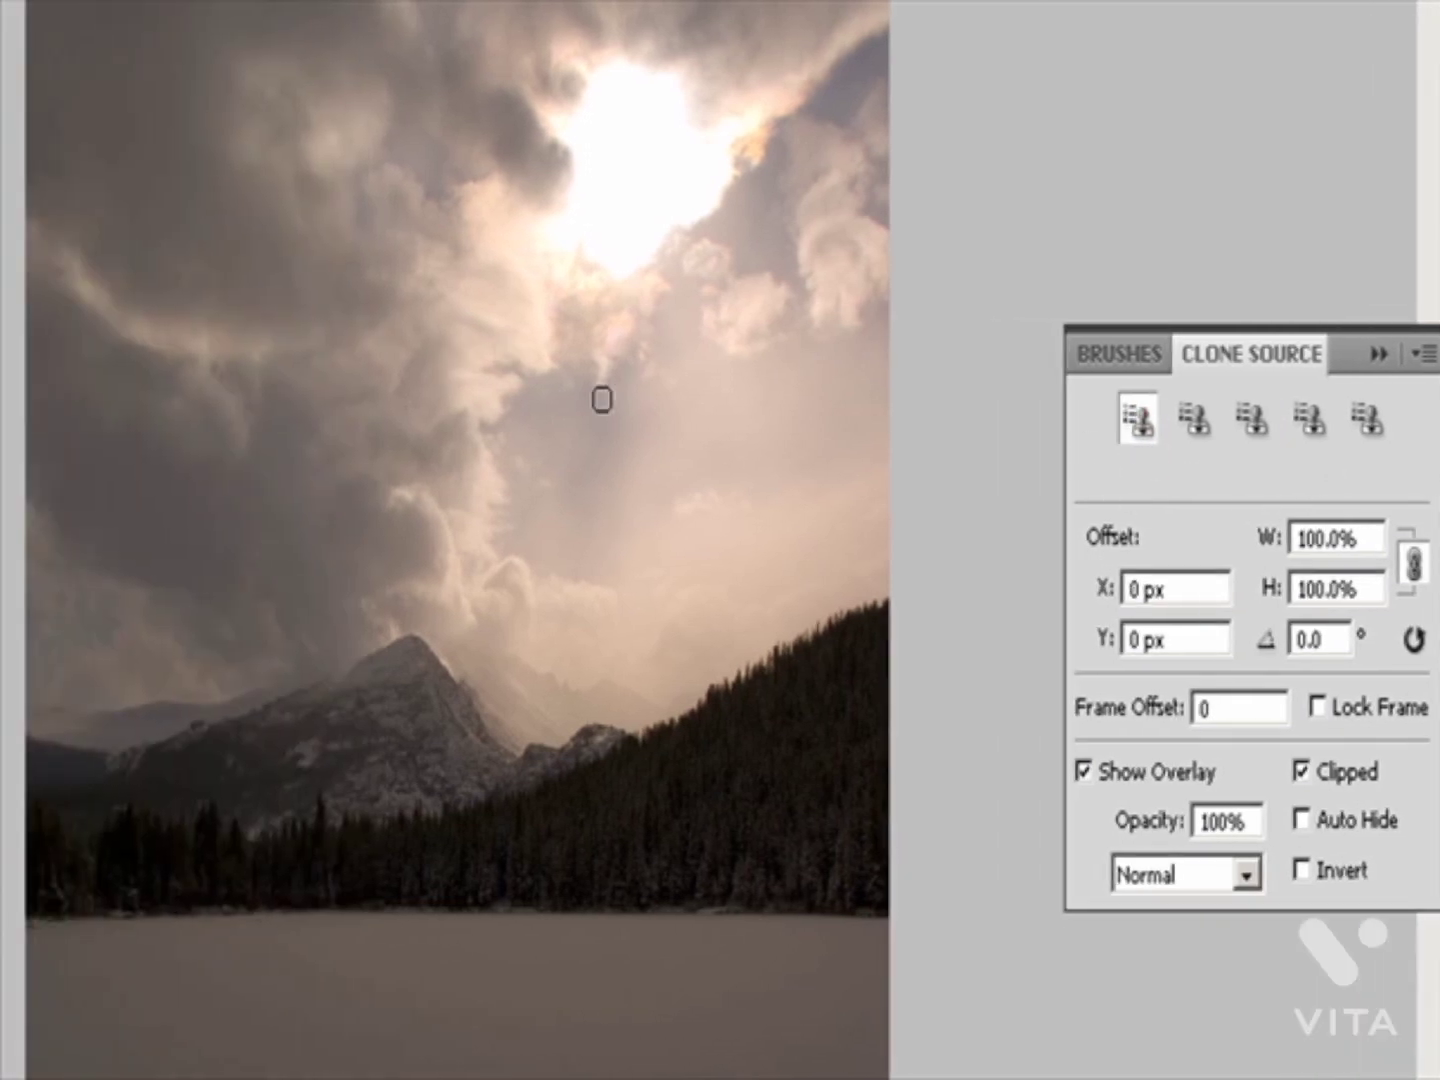
# Step: Clone cloud texture from the edge of the large cloud bank over the clear sky just below the sun, resampling once
pyautogui.keyDown('alt'); pyautogui.click(437, 400); pyautogui.keyUp('alt')
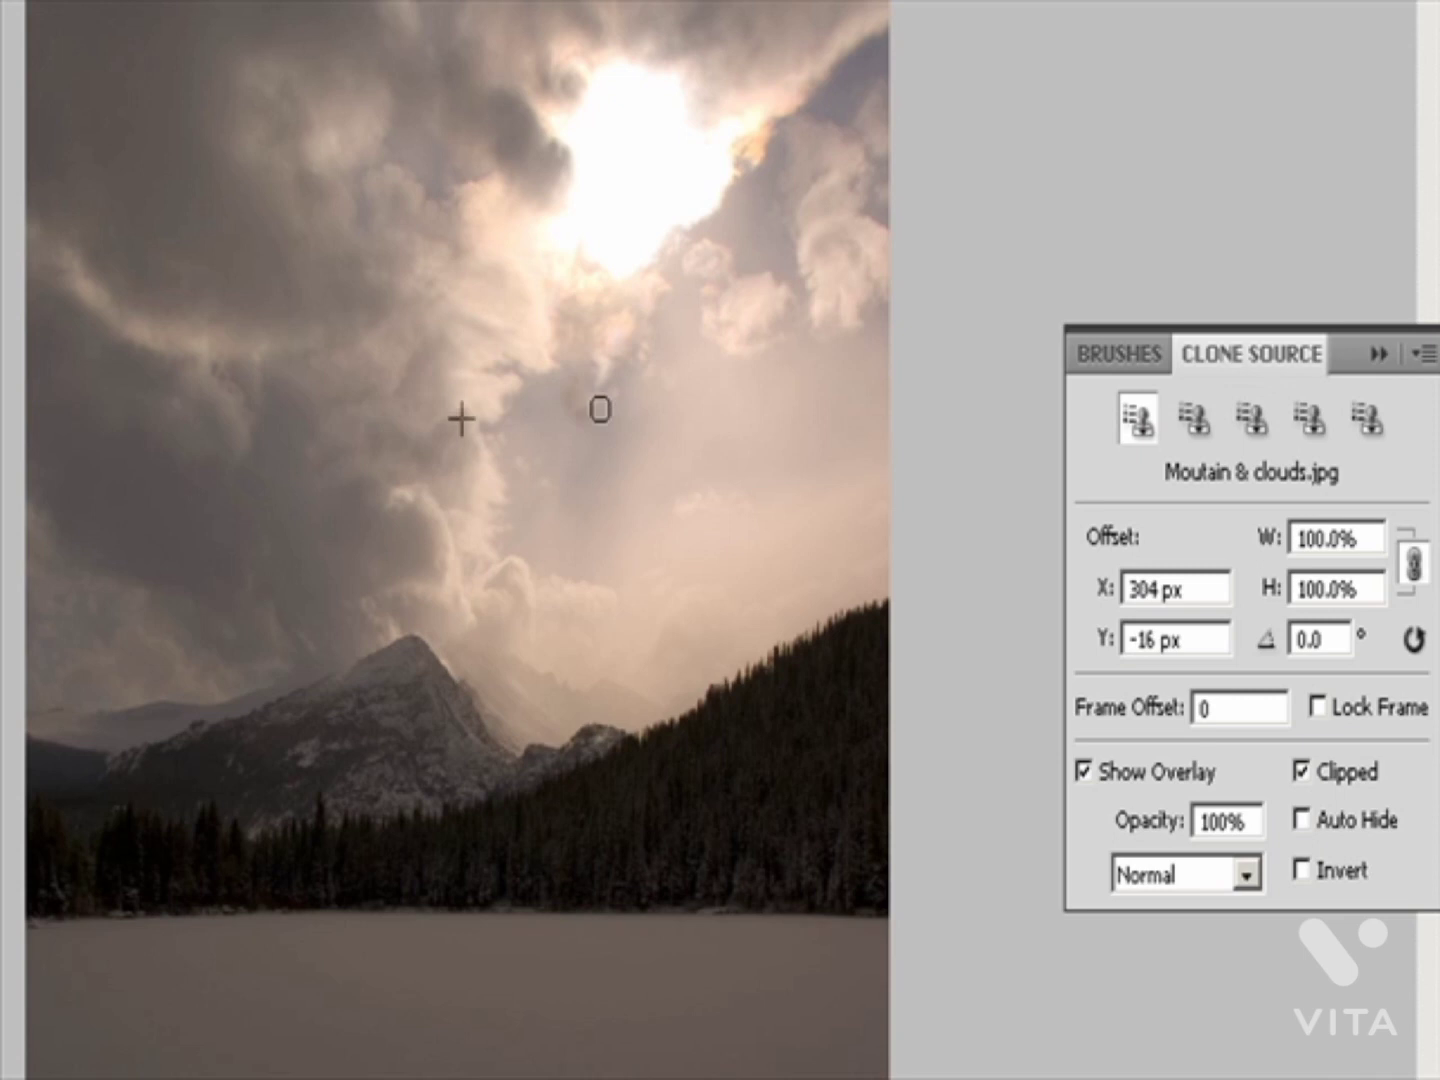
pyautogui.moveTo(599, 409)
pyautogui.mouseDown()
pyautogui.moveTo(639, 365)
pyautogui.moveTo(681, 337)
pyautogui.moveTo(672, 299)
pyautogui.mouseUp()
pyautogui.keyDown('alt'); pyautogui.click(441, 481); pyautogui.keyUp('alt')
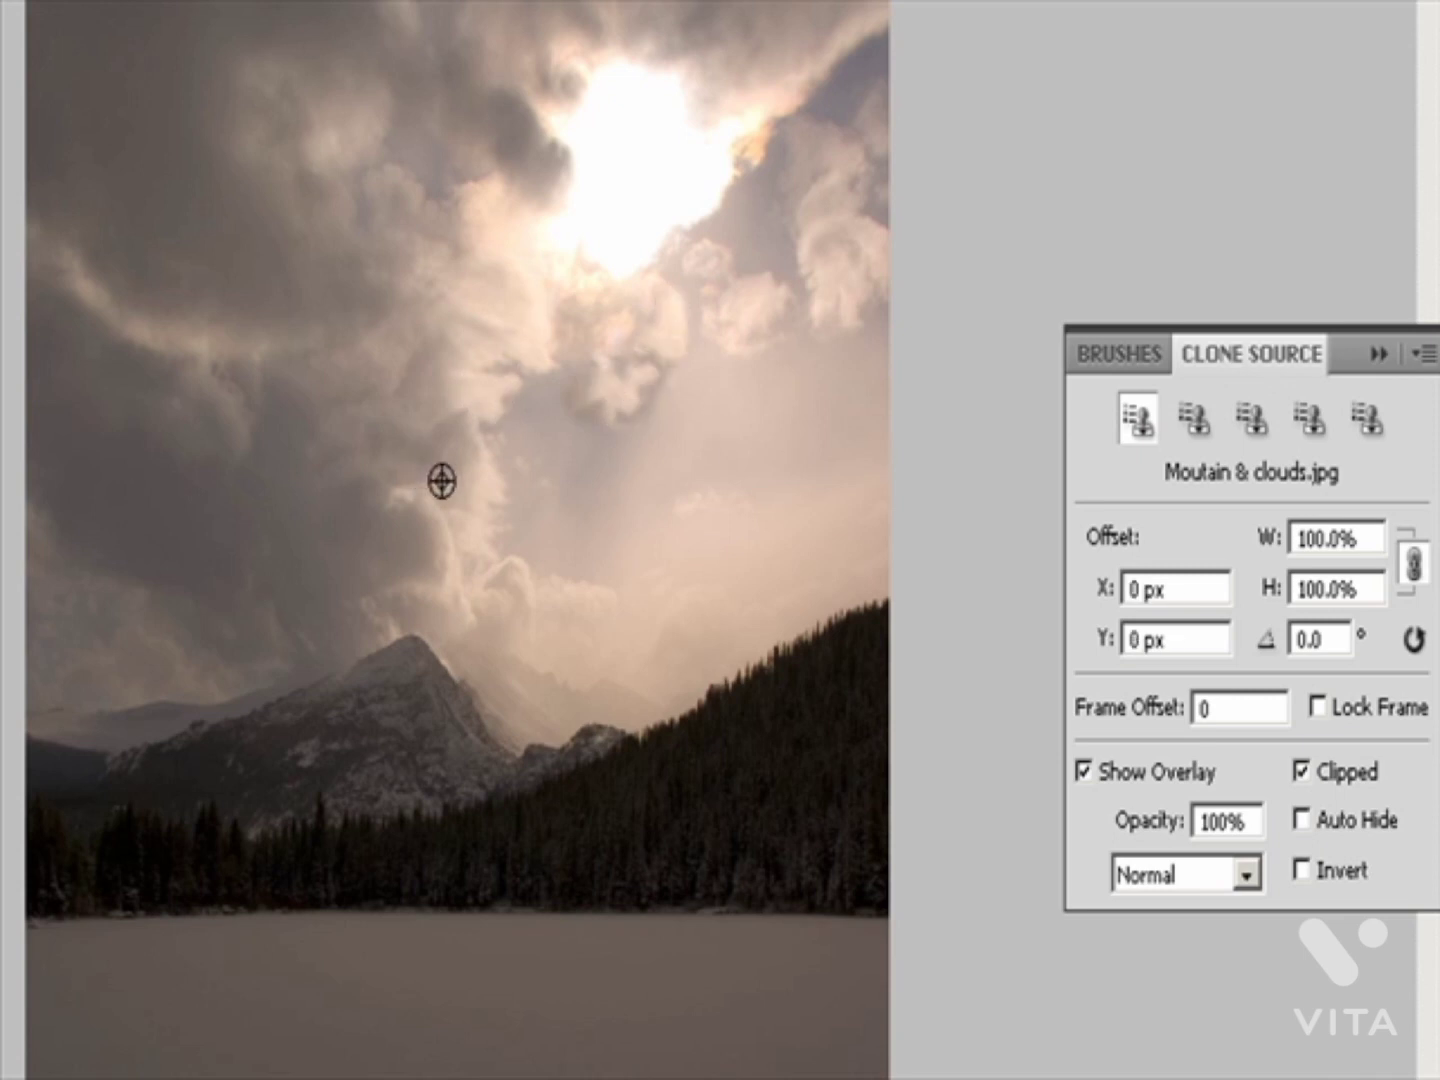
pyautogui.moveTo(650, 412)
pyautogui.mouseDown()
pyautogui.moveTo(690, 378)
pyautogui.moveTo(702, 385)
pyautogui.moveTo(706, 351)
pyautogui.mouseUp()
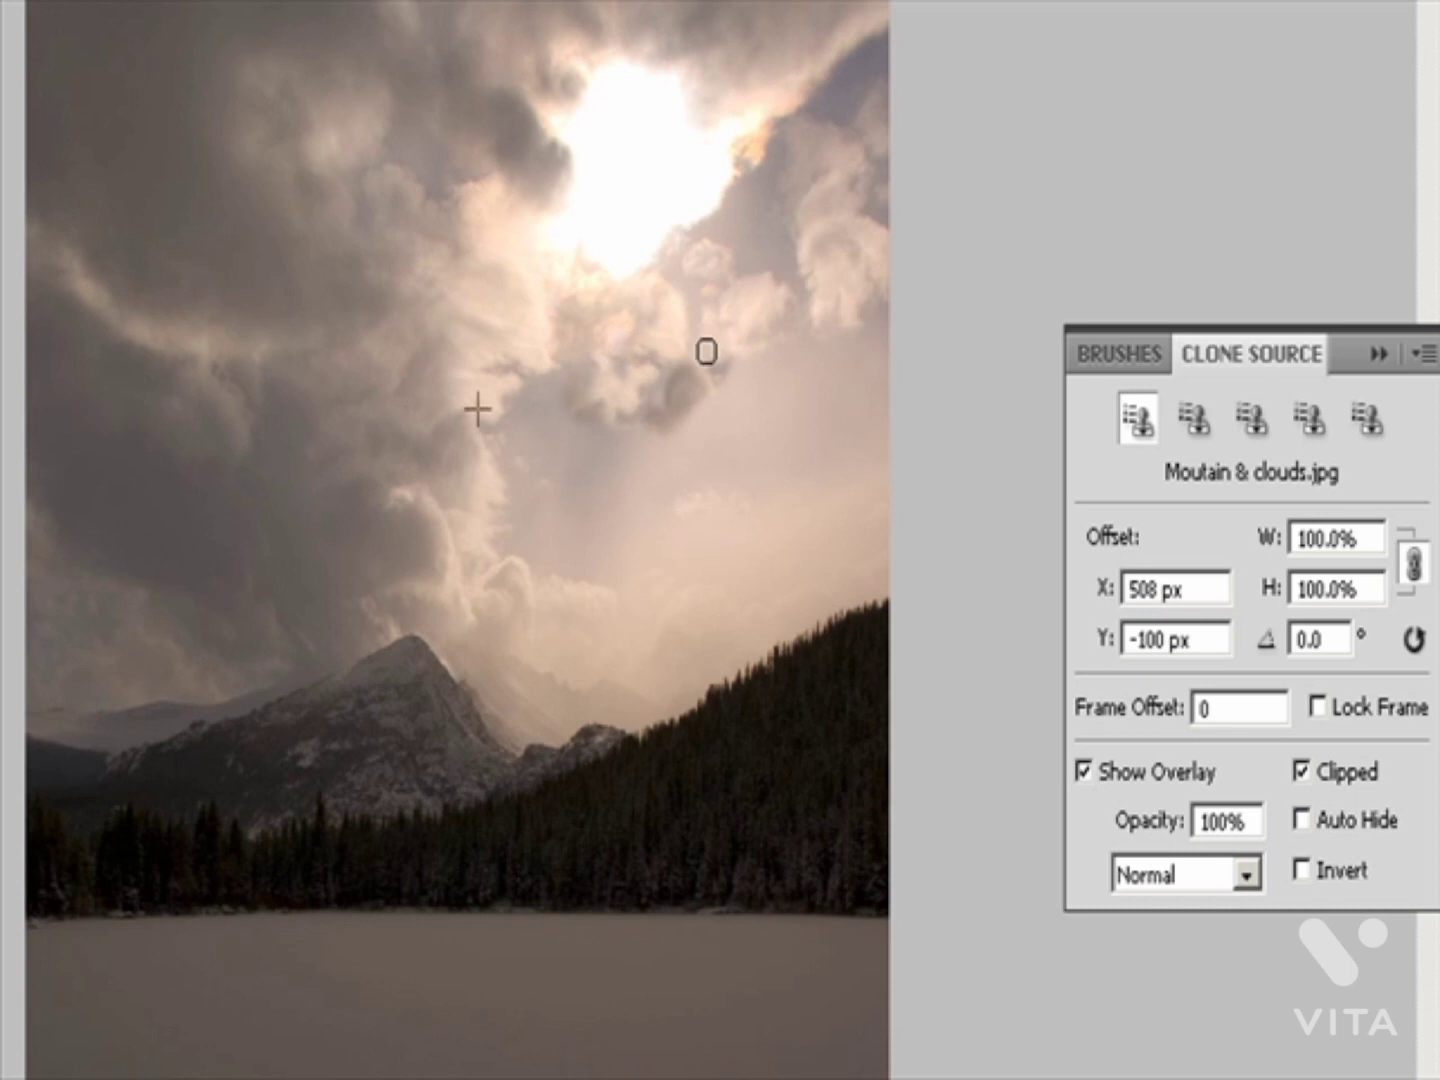
# Step: Cover the blue sky between the sun and the photo's right edge with clouds cloned from the dark bank and upper sky
pyautogui.keyDown('alt'); pyautogui.click(392, 498); pyautogui.keyUp('alt')
pyautogui.moveTo(768, 221)
pyautogui.mouseDown()
pyautogui.moveTo(734, 245)
pyautogui.moveTo(733, 231)
pyautogui.mouseUp()
pyautogui.keyDown('alt'); pyautogui.click(405, 265); pyautogui.keyUp('alt')
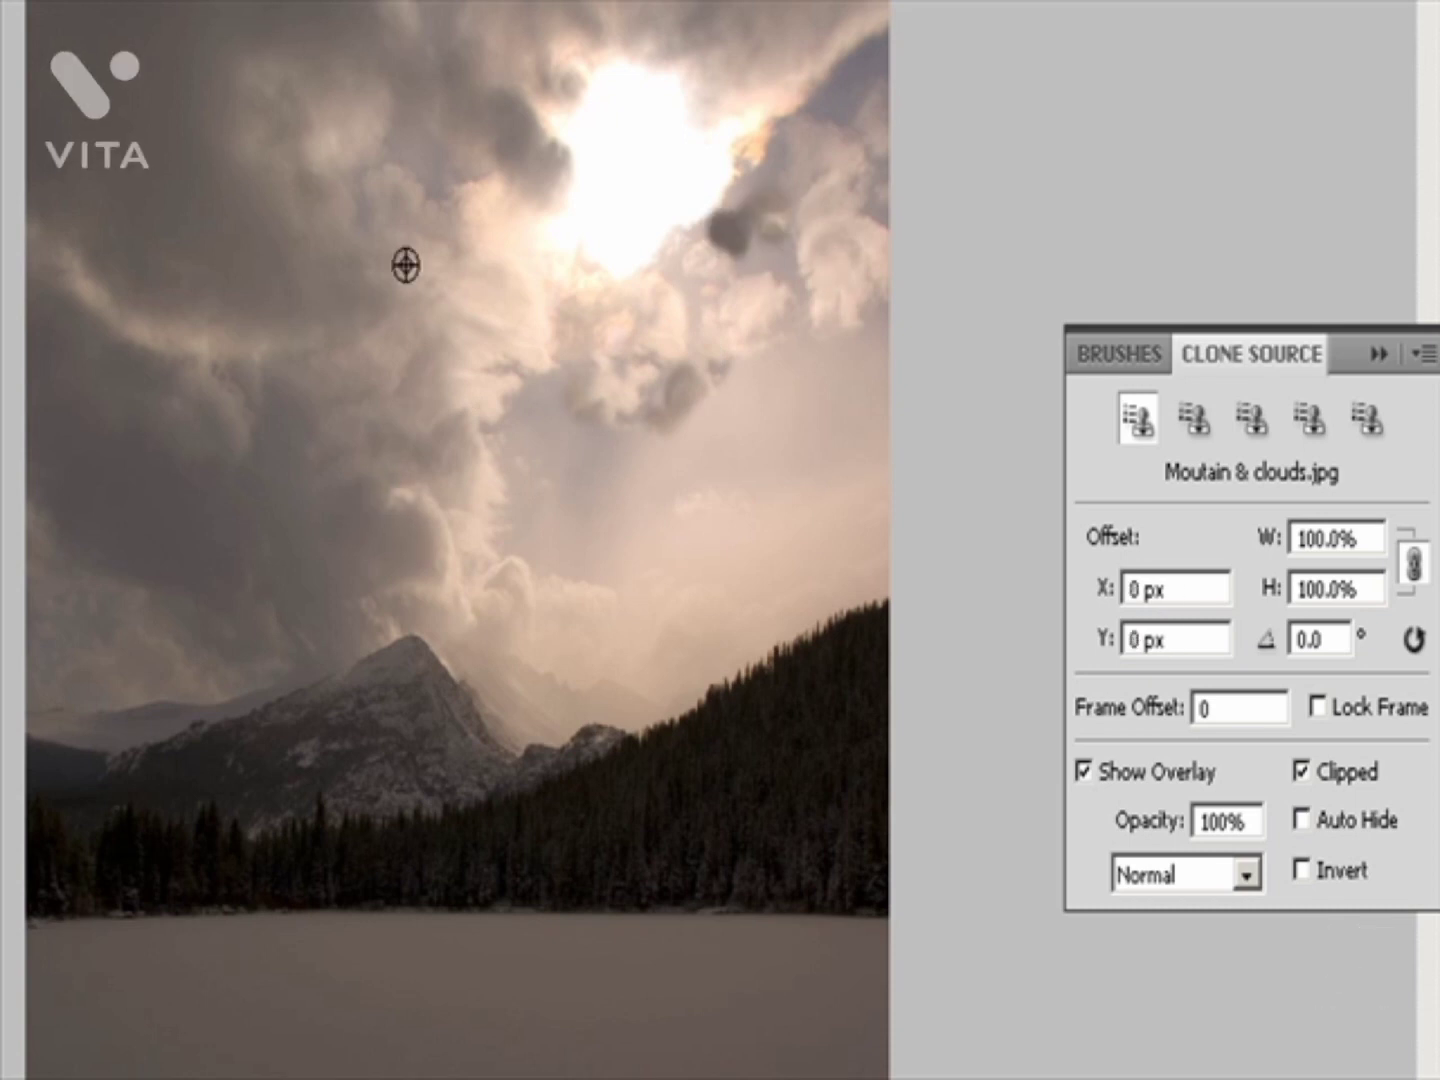
pyautogui.moveTo(752, 212)
pyautogui.mouseDown()
pyautogui.moveTo(775, 228)
pyautogui.moveTo(724, 247)
pyautogui.moveTo(775, 231)
pyautogui.moveTo(813, 193)
pyautogui.moveTo(797, 145)
pyautogui.moveTo(742, 224)
pyautogui.moveTo(861, 45)
pyautogui.moveTo(874, 64)
pyautogui.moveTo(855, 61)
pyautogui.moveTo(893, 75)
pyautogui.mouseUp()
pyautogui.keyDown('alt'); pyautogui.click(766, 63); pyautogui.keyUp('alt')
pyautogui.keyDown('alt'); pyautogui.click(848, 20); pyautogui.keyUp('alt')
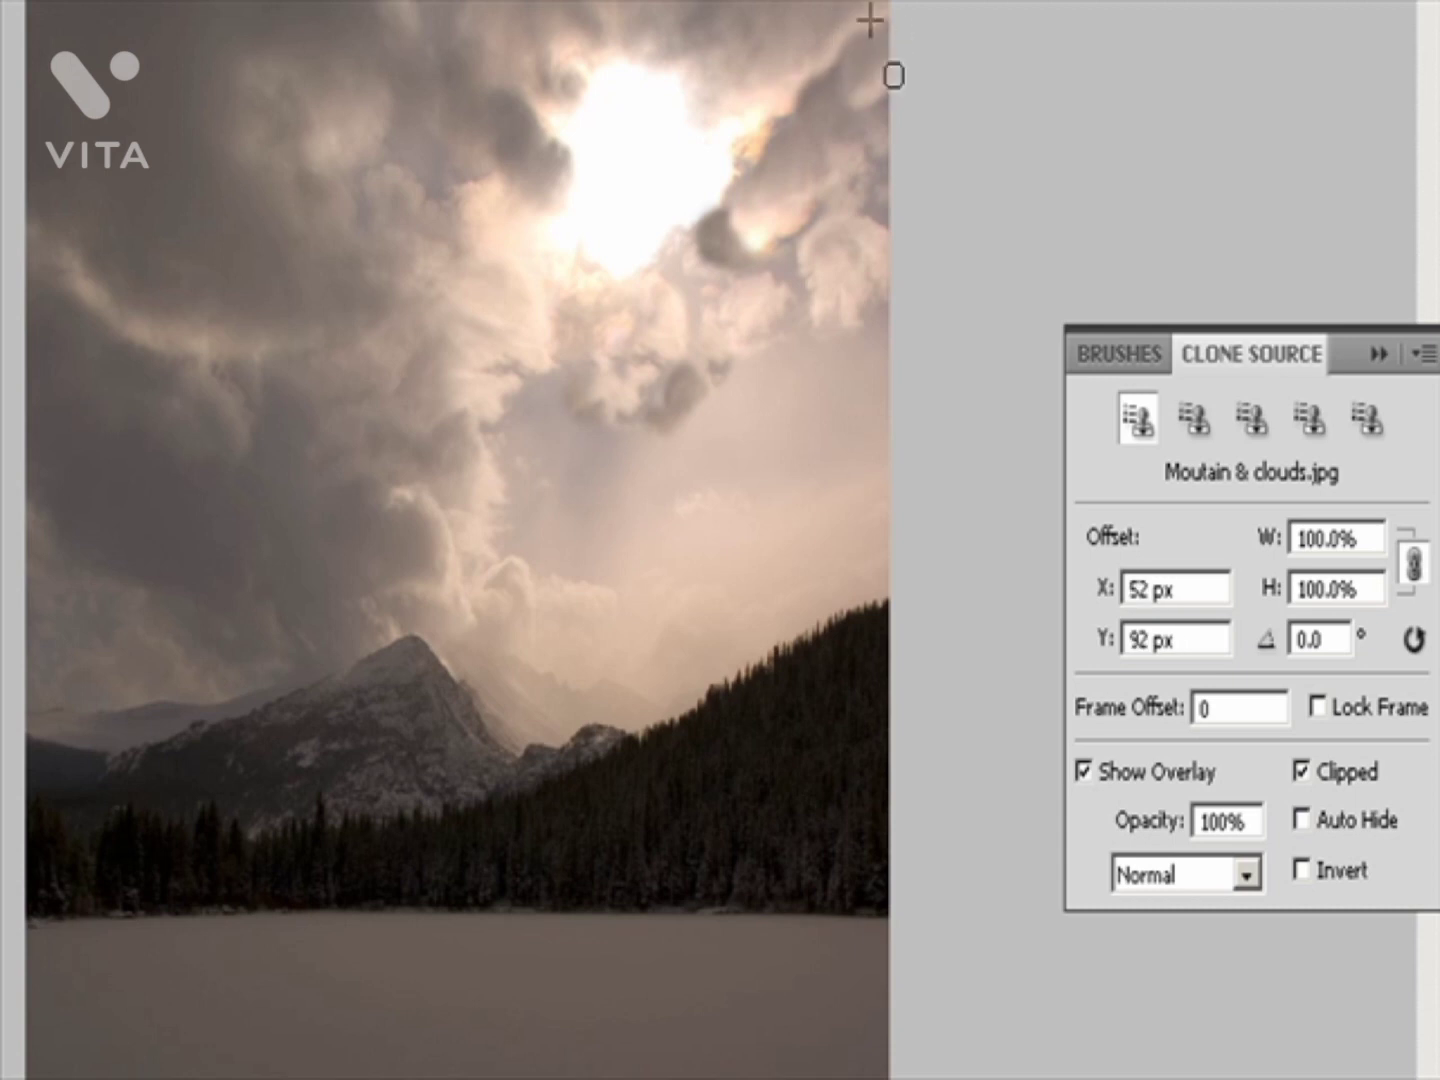
# Step: Blend the cloned clouds to the lower right of the sun by stamping over them with lighter cloud texture sampled nearby
pyautogui.keyDown('alt'); pyautogui.click(816, 251); pyautogui.keyUp('alt')
pyautogui.moveTo(766, 232)
pyautogui.mouseDown()
pyautogui.moveTo(758, 291)
pyautogui.moveTo(793, 299)
pyautogui.moveTo(807, 324)
pyautogui.moveTo(796, 285)
pyautogui.mouseUp()
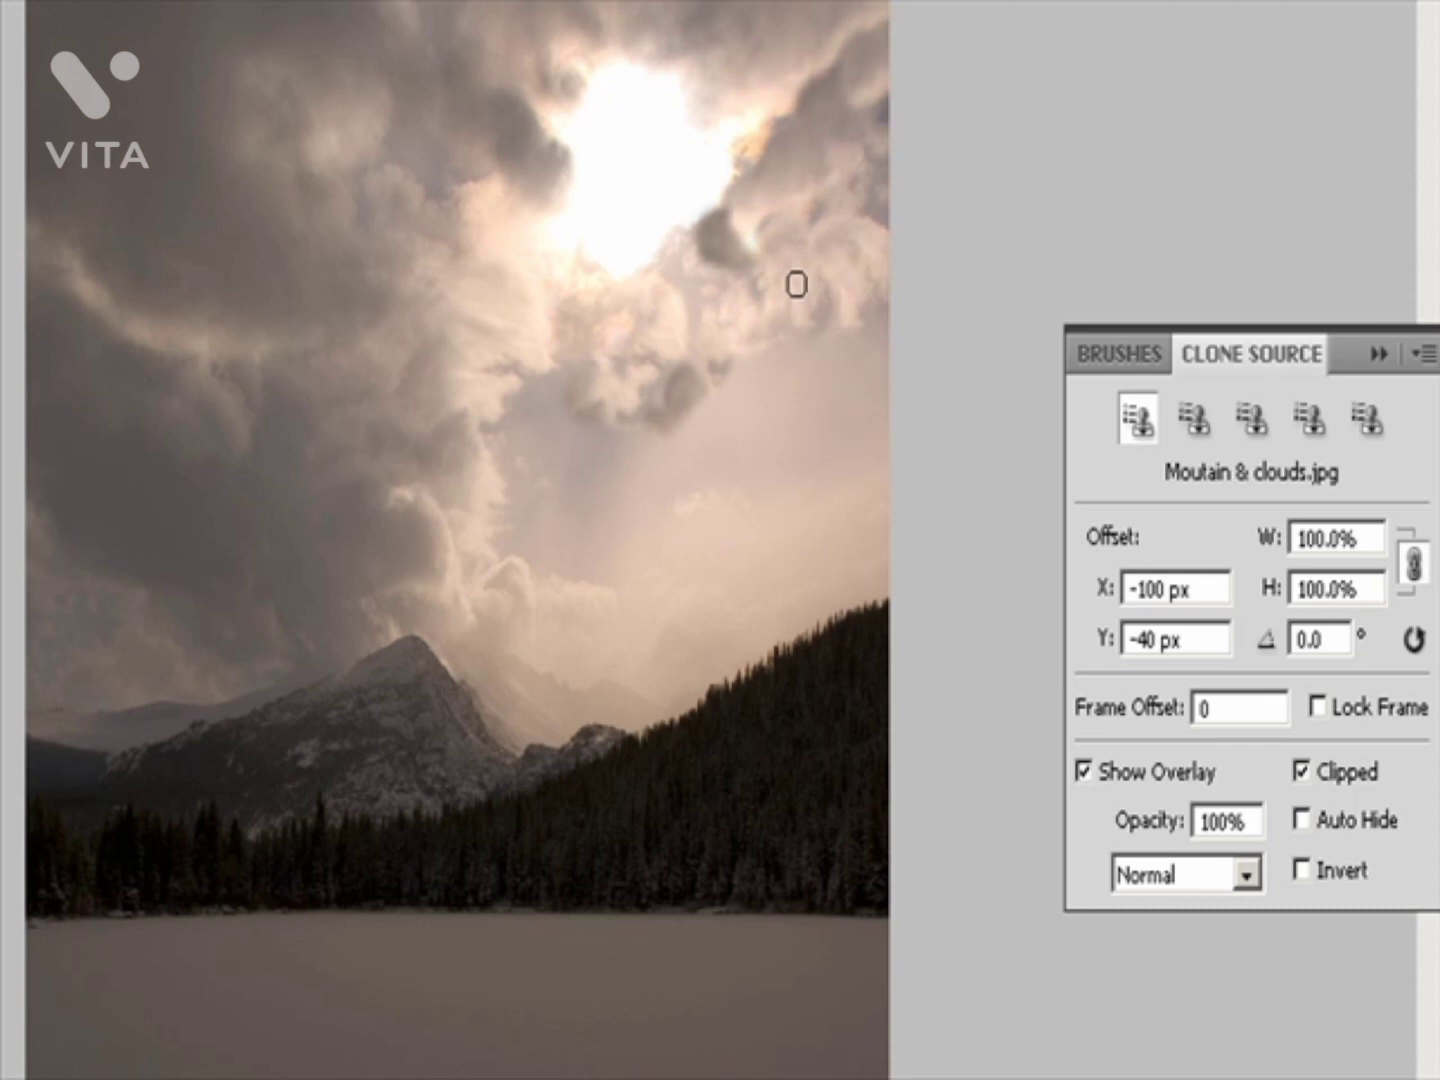
pyautogui.keyDown('alt'); pyautogui.click(726, 321); pyautogui.keyUp('alt')
pyautogui.moveTo(704, 270)
pyautogui.mouseDown()
pyautogui.moveTo(652, 284)
pyautogui.moveTo(691, 325)
pyautogui.moveTo(691, 299)
pyautogui.moveTo(691, 366)
pyautogui.moveTo(706, 275)
pyautogui.mouseUp()
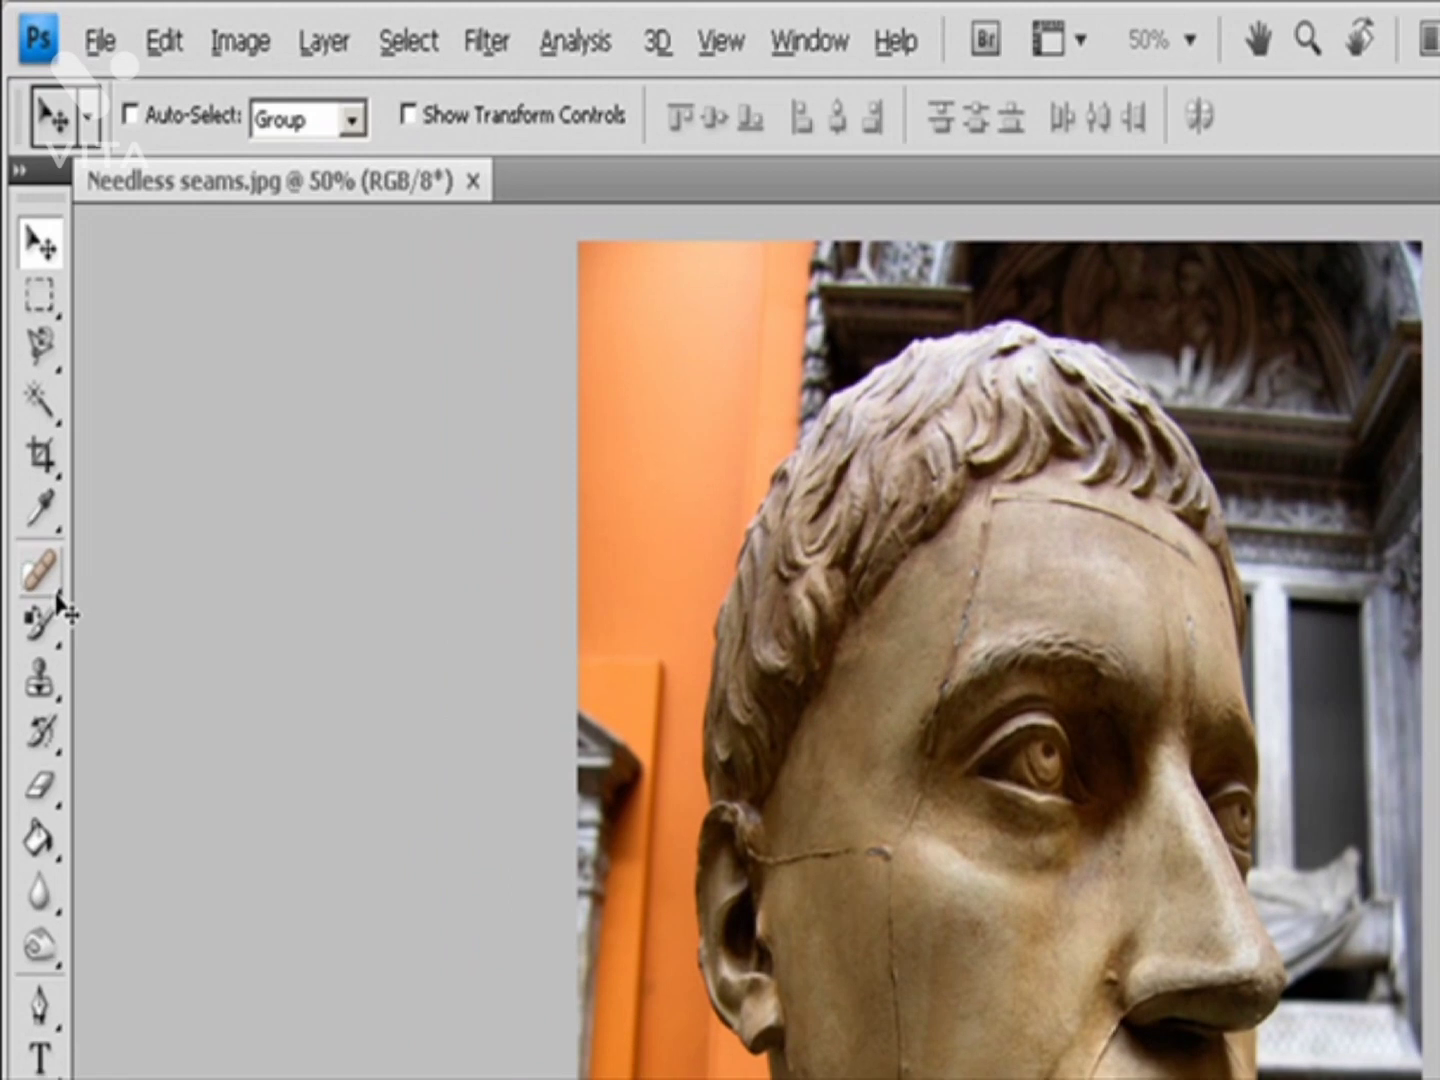
# Step: Activate the Healing Brush on the statue photo, review its options, and sample clean stone beside the vertical cheek seam
pyautogui.click(32, 348)
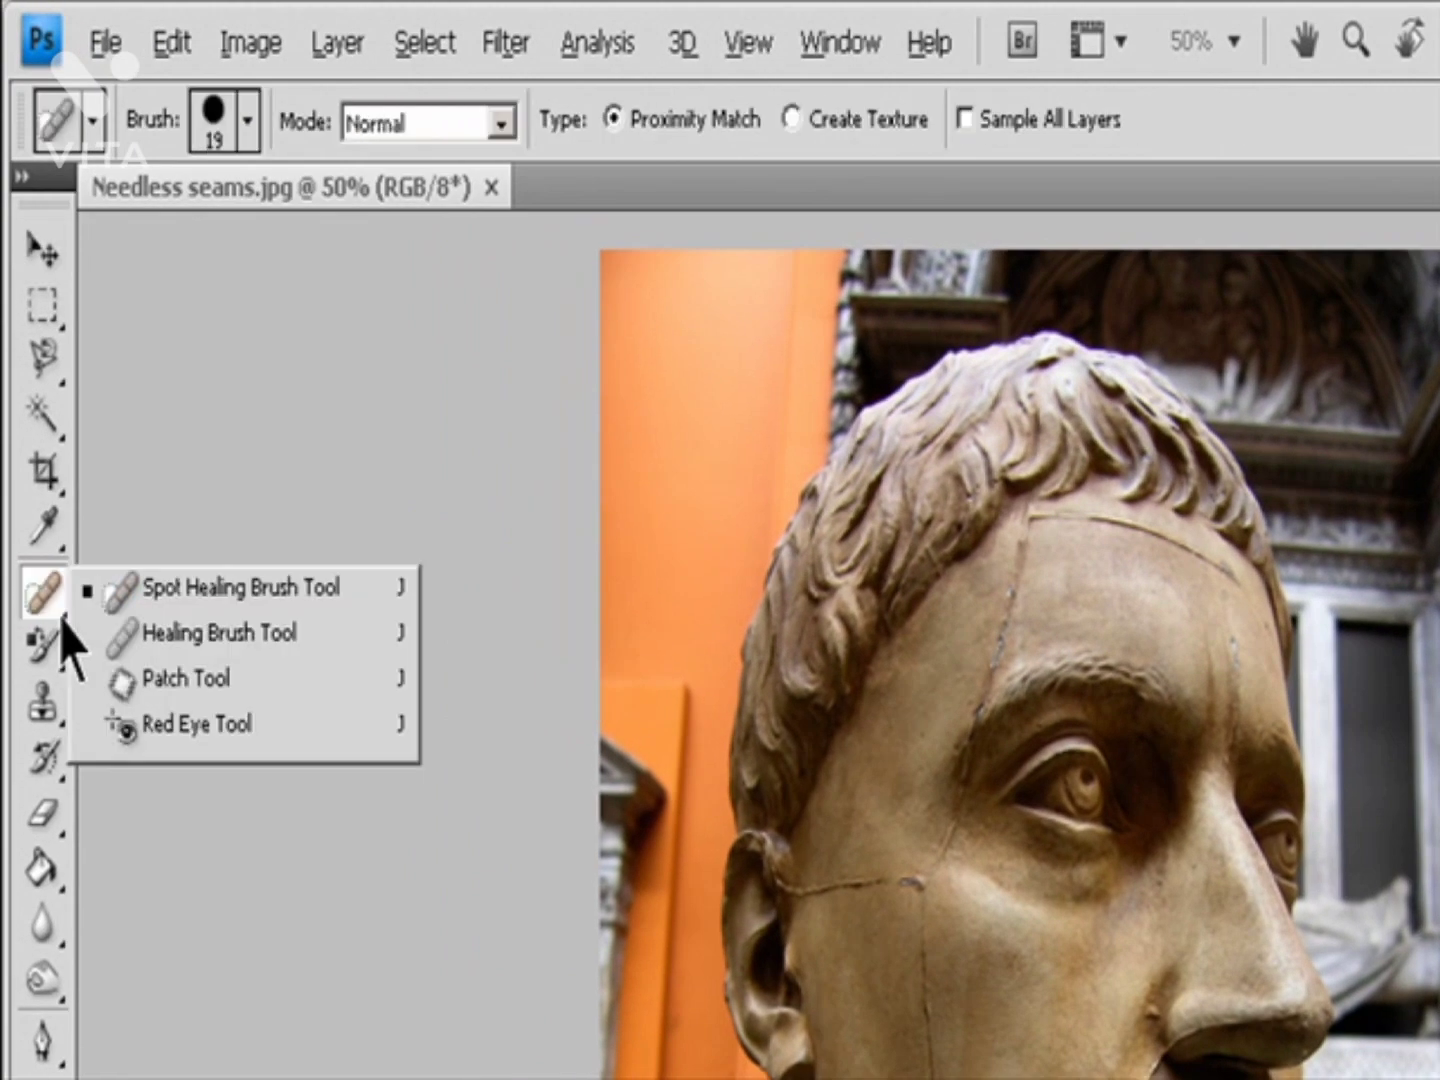
pyautogui.click(224, 642)
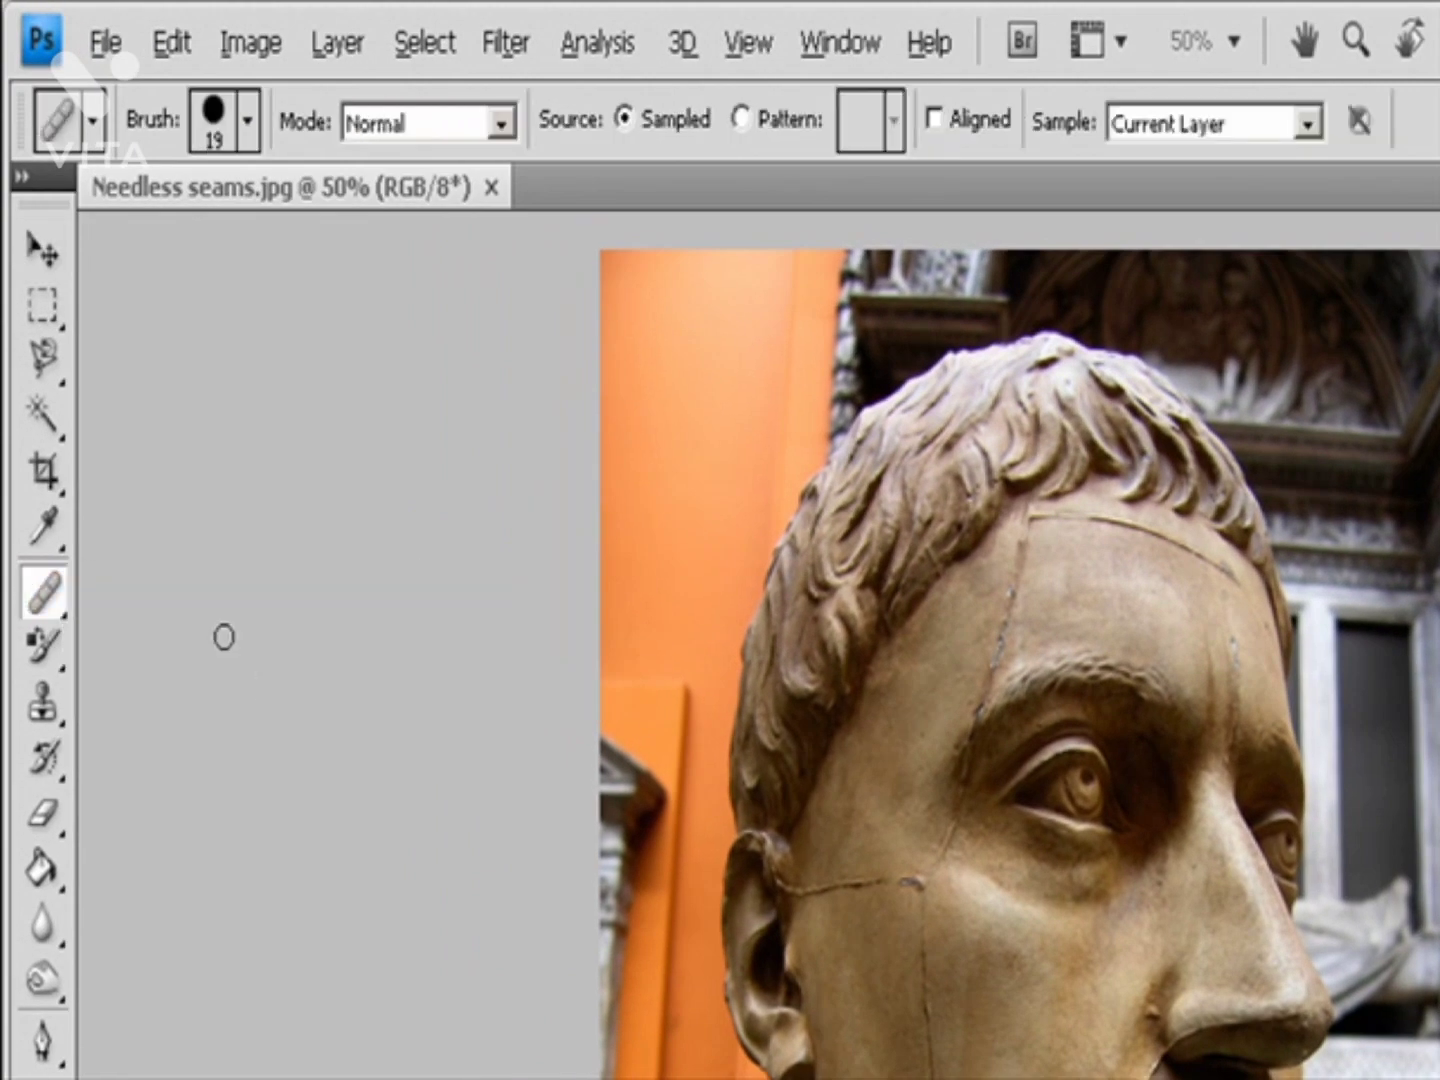
pyautogui.click(248, 122)
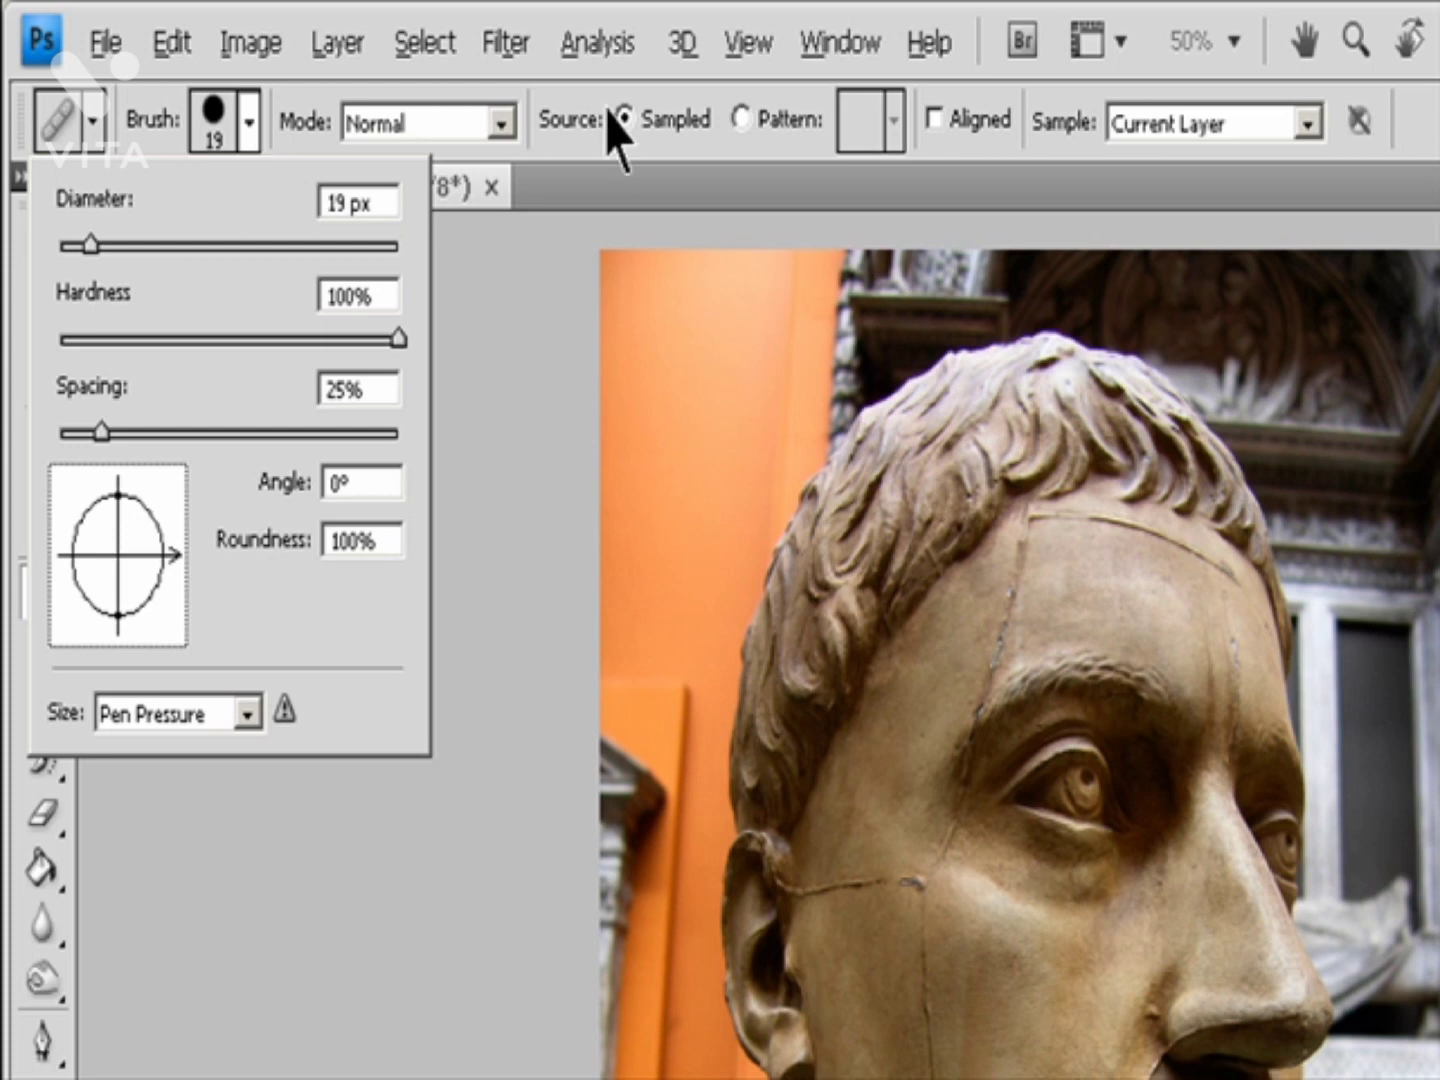
pyautogui.click(501, 124)
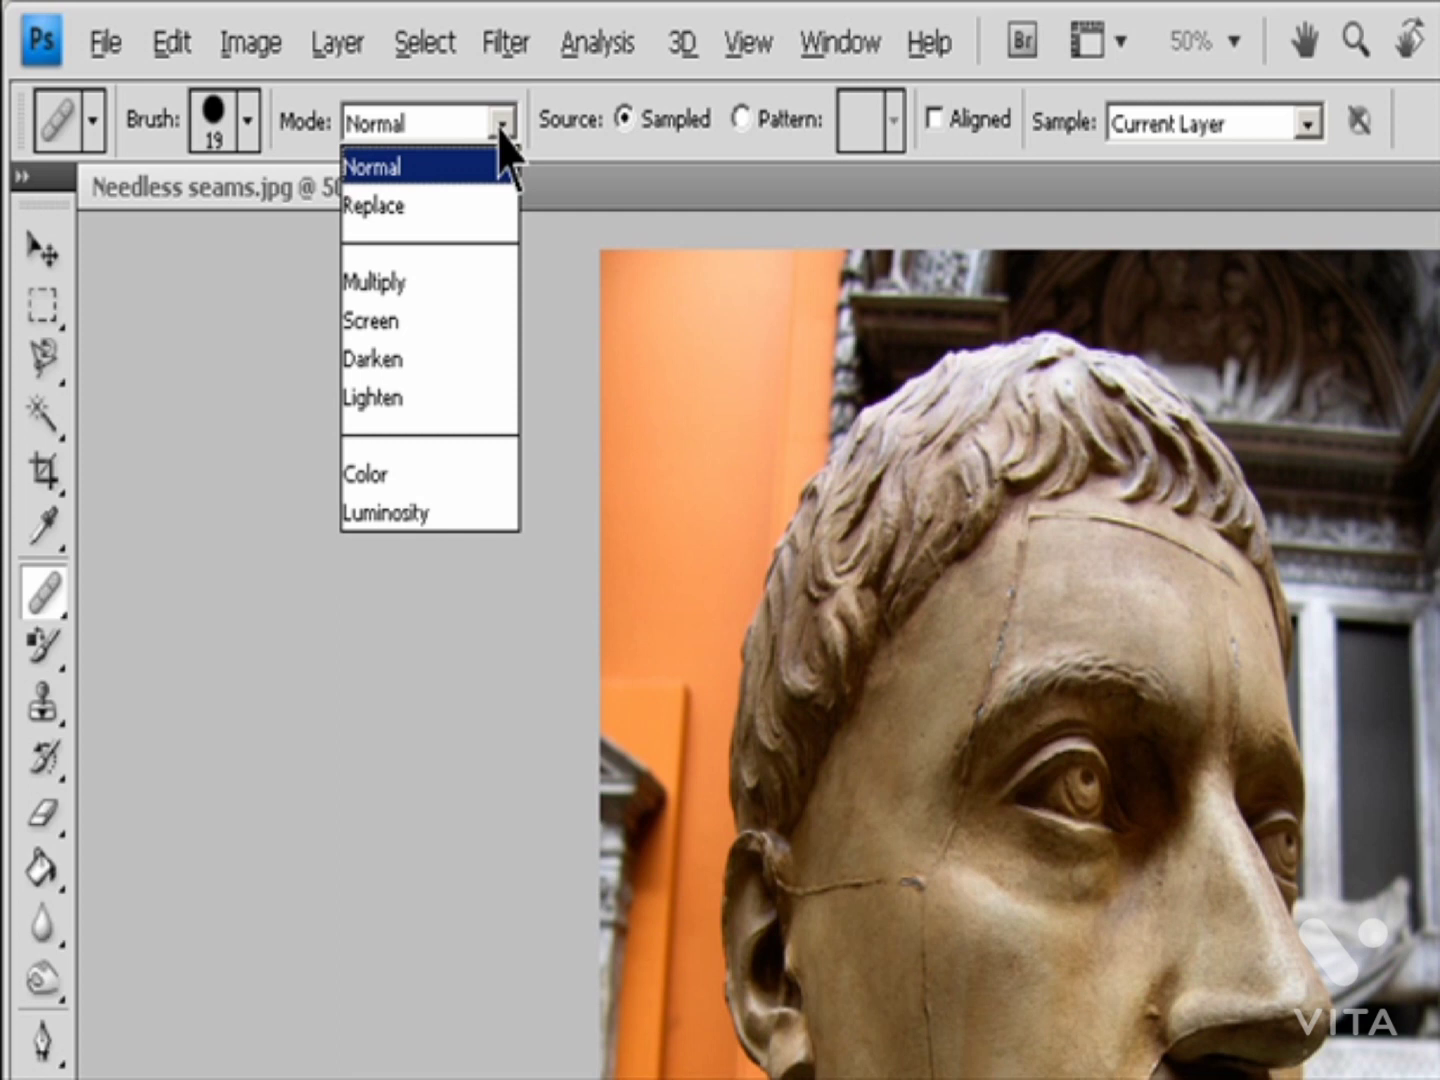
pyautogui.click(710, 150)
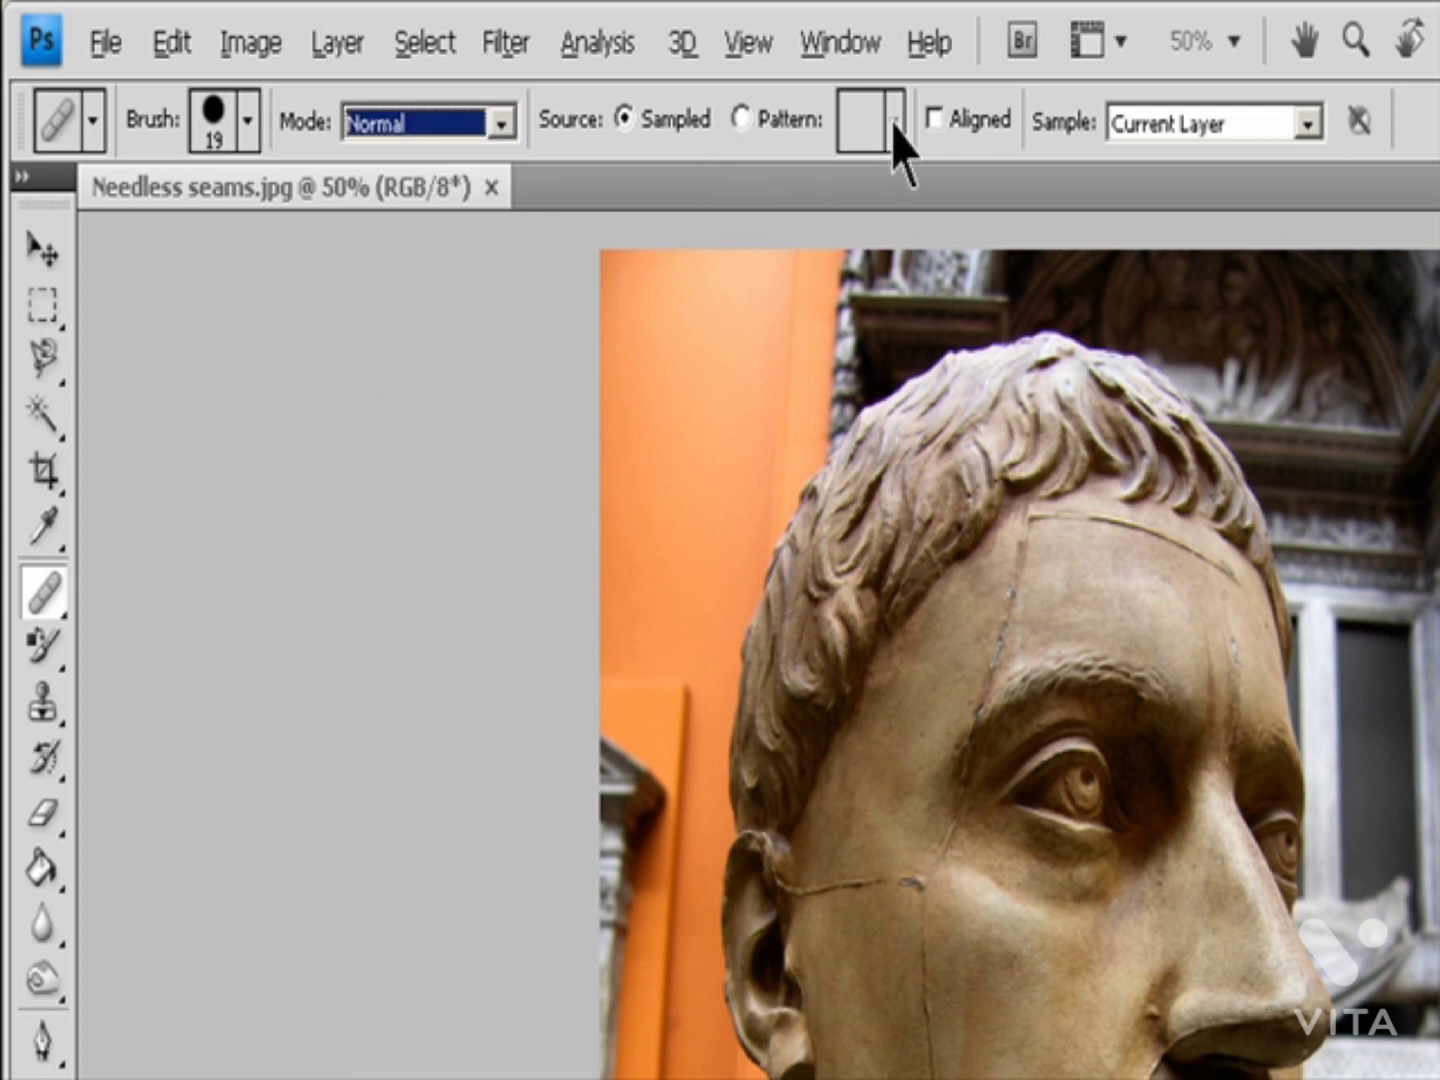
pyautogui.click(934, 119)
pyautogui.click(934, 119)
pyautogui.click(1306, 124)
pyautogui.click(1304, 123)
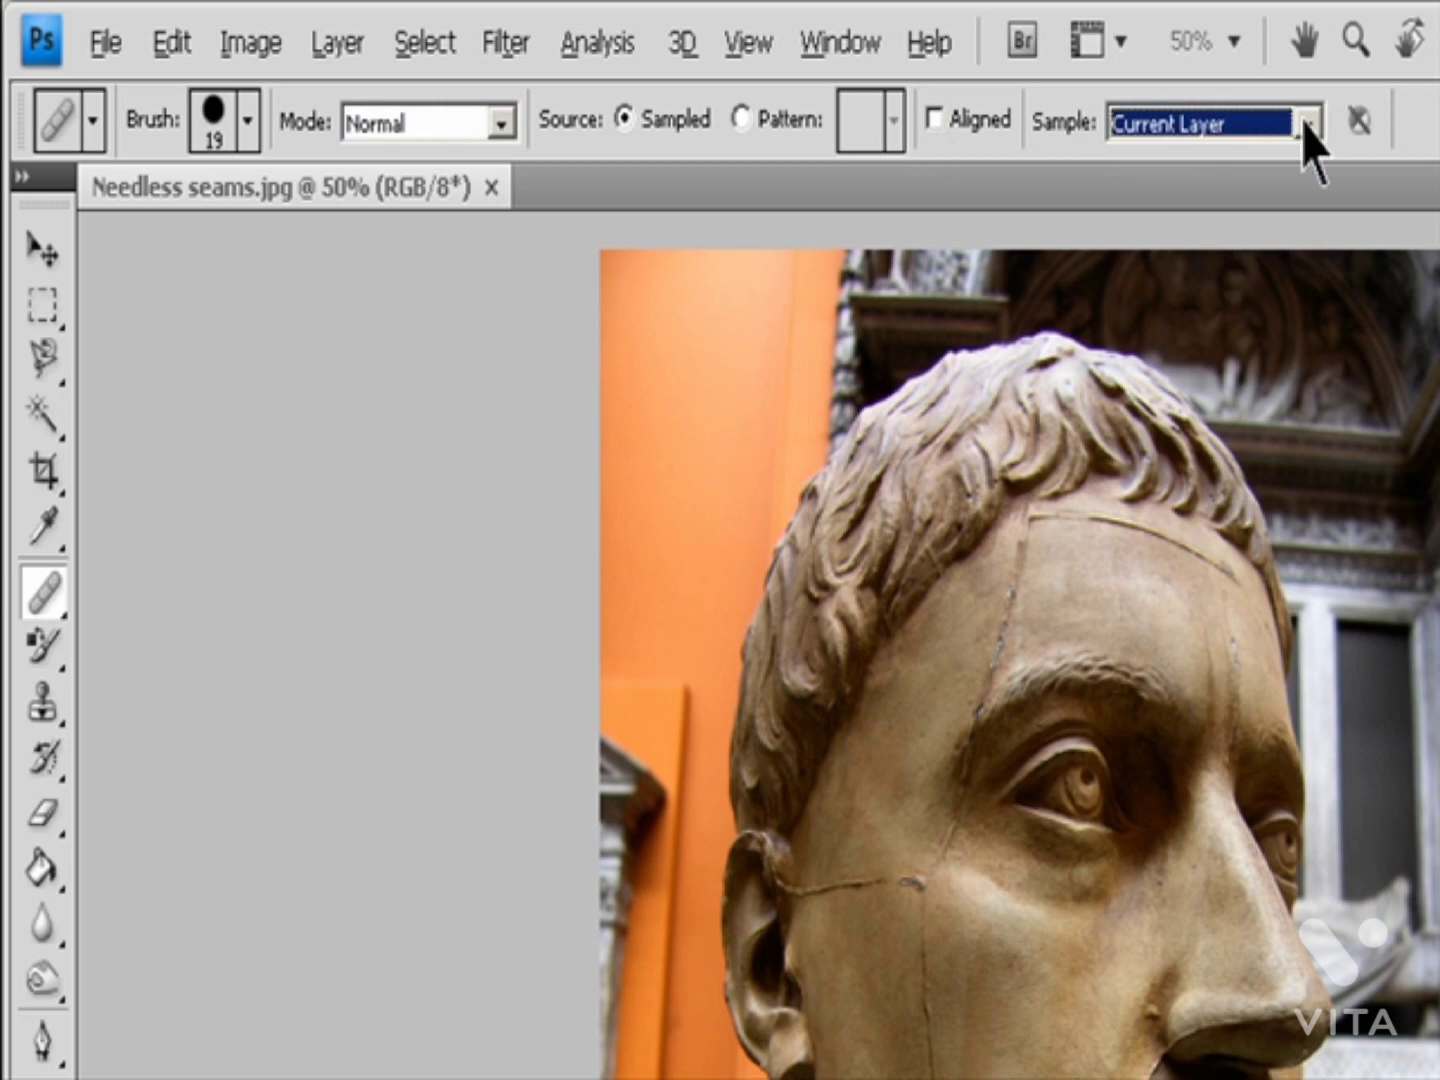
pyautogui.press('Escape')
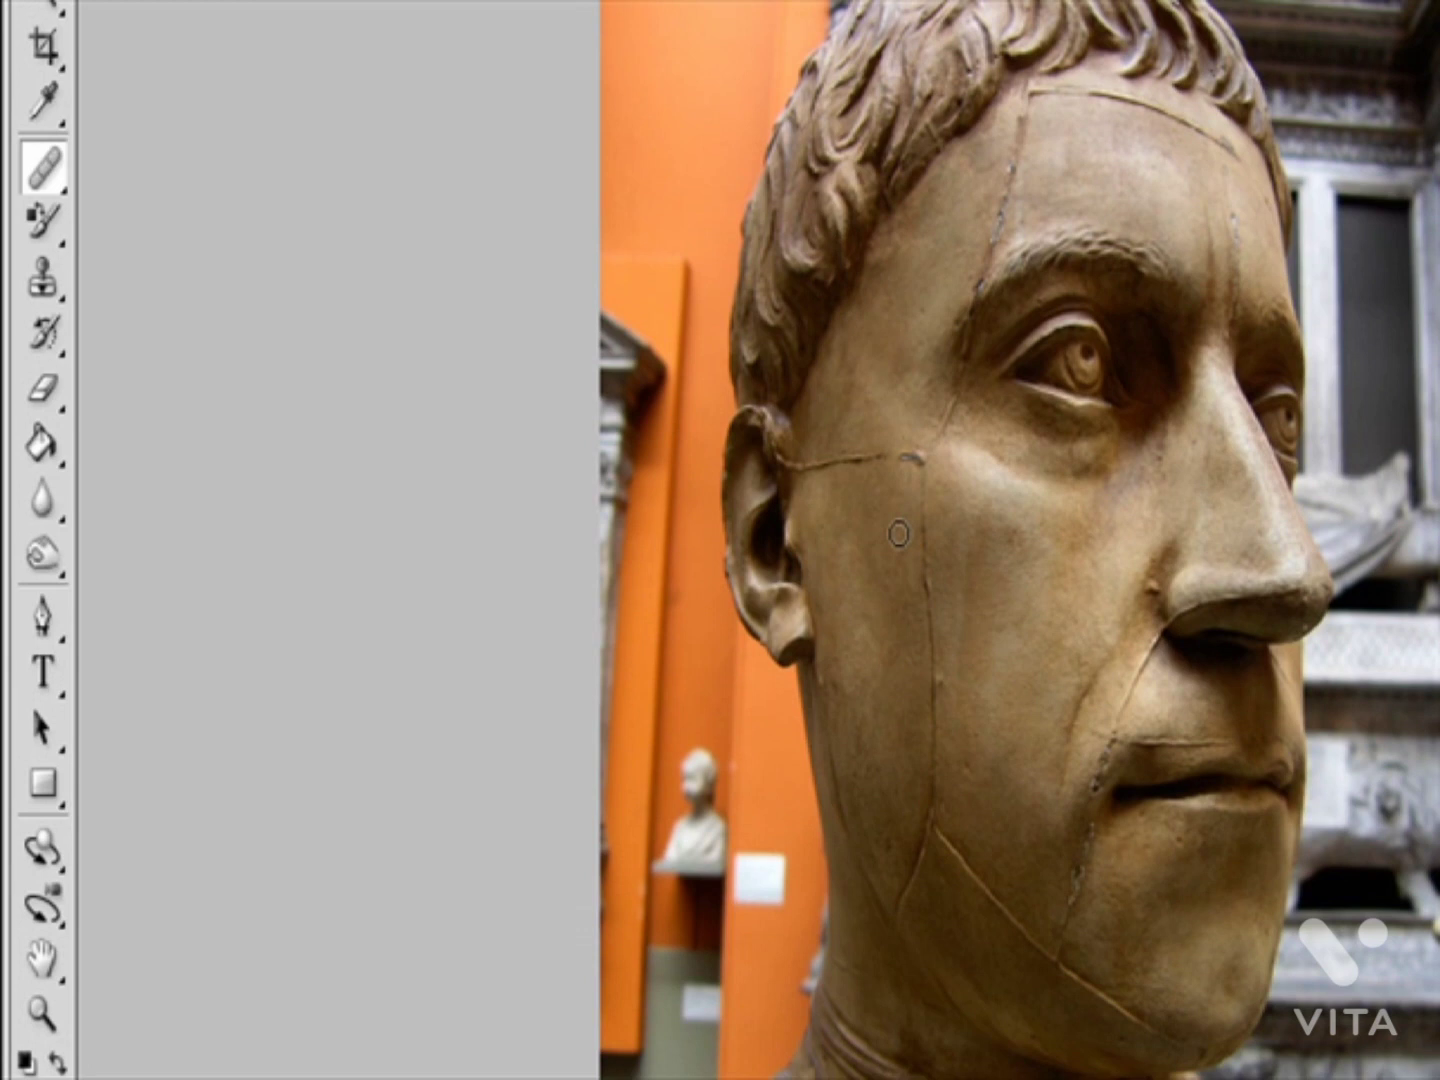
pyautogui.keyDown('alt'); pyautogui.click(901, 531); pyautogui.keyUp('alt')
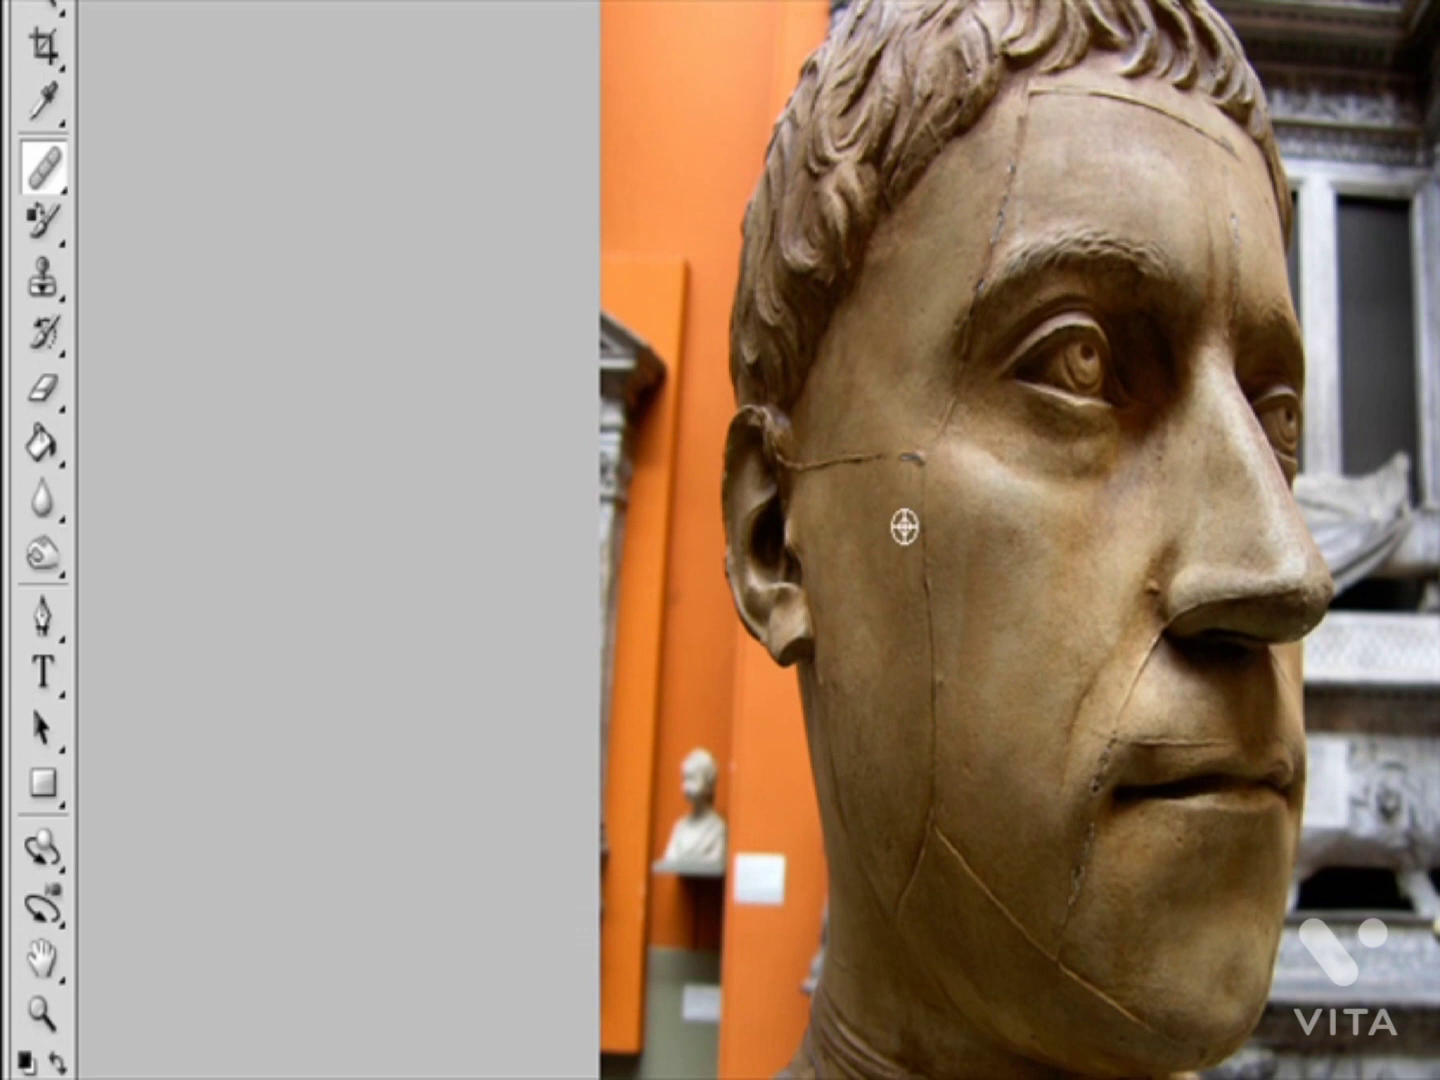
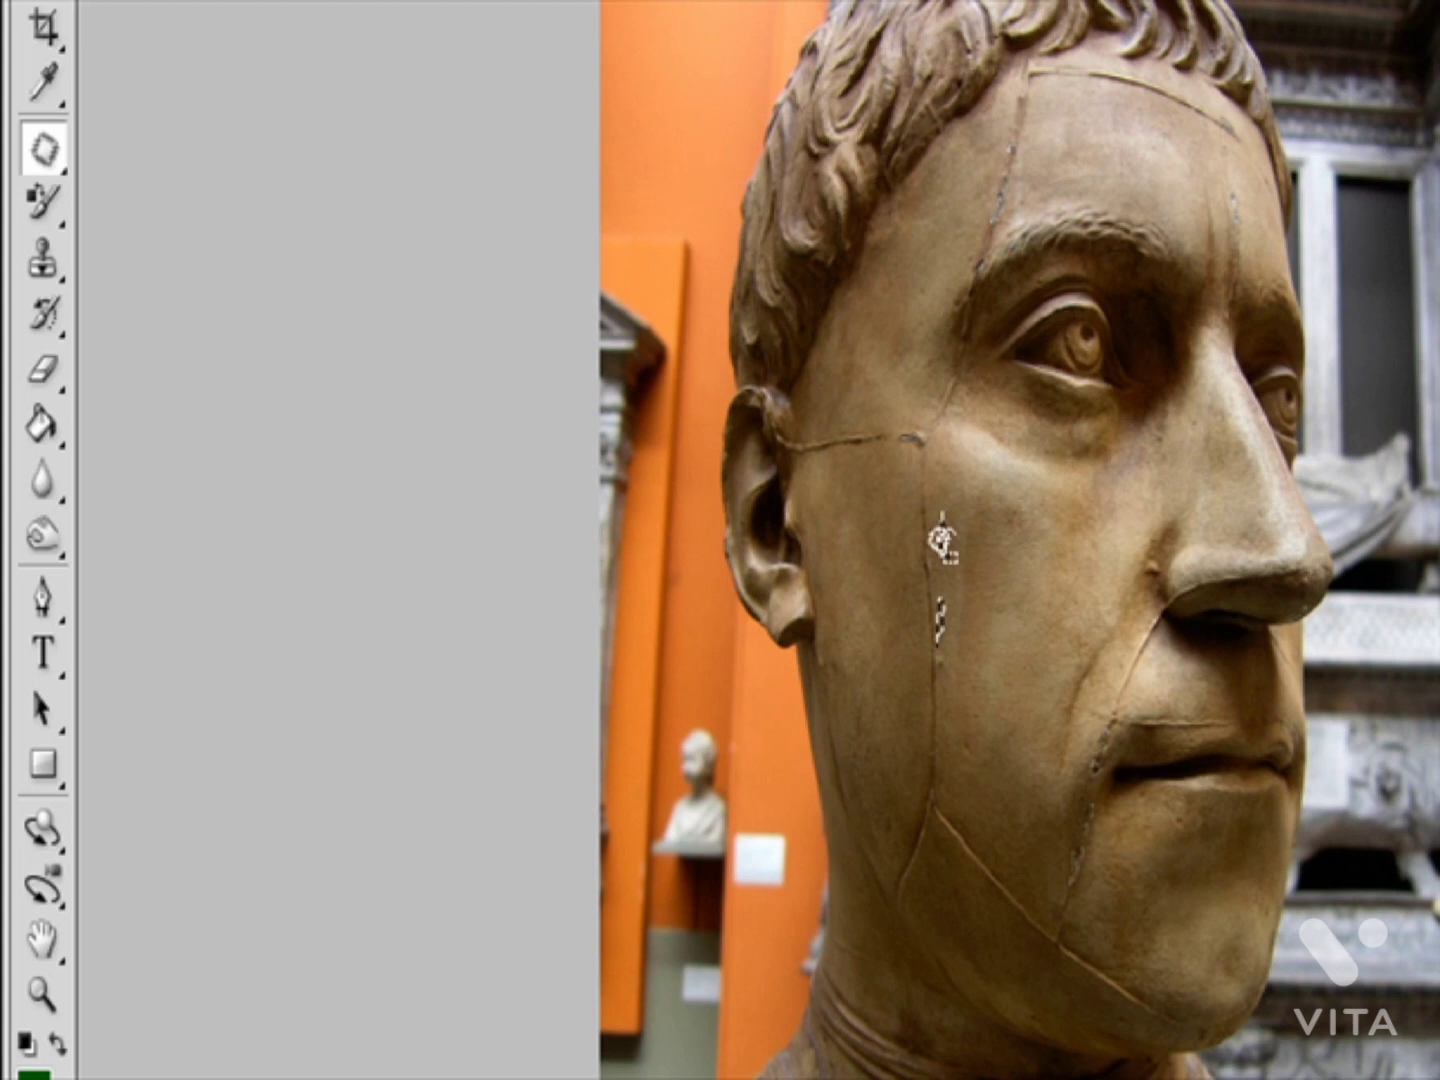
# Step: Try patching around the vertical cheek seam and the line copied onto the middle cheek with freehand Patch tool selections
pyautogui.moveTo(942, 553)
pyautogui.mouseDown()
pyautogui.moveTo(922, 554)
pyautogui.moveTo(978, 518)
pyautogui.moveTo(990, 611)
pyautogui.moveTo(1018, 649)
pyautogui.moveTo(1015, 495)
pyautogui.moveTo(980, 481)
pyautogui.moveTo(951, 588)
pyautogui.moveTo(936, 538)
pyautogui.mouseUp()
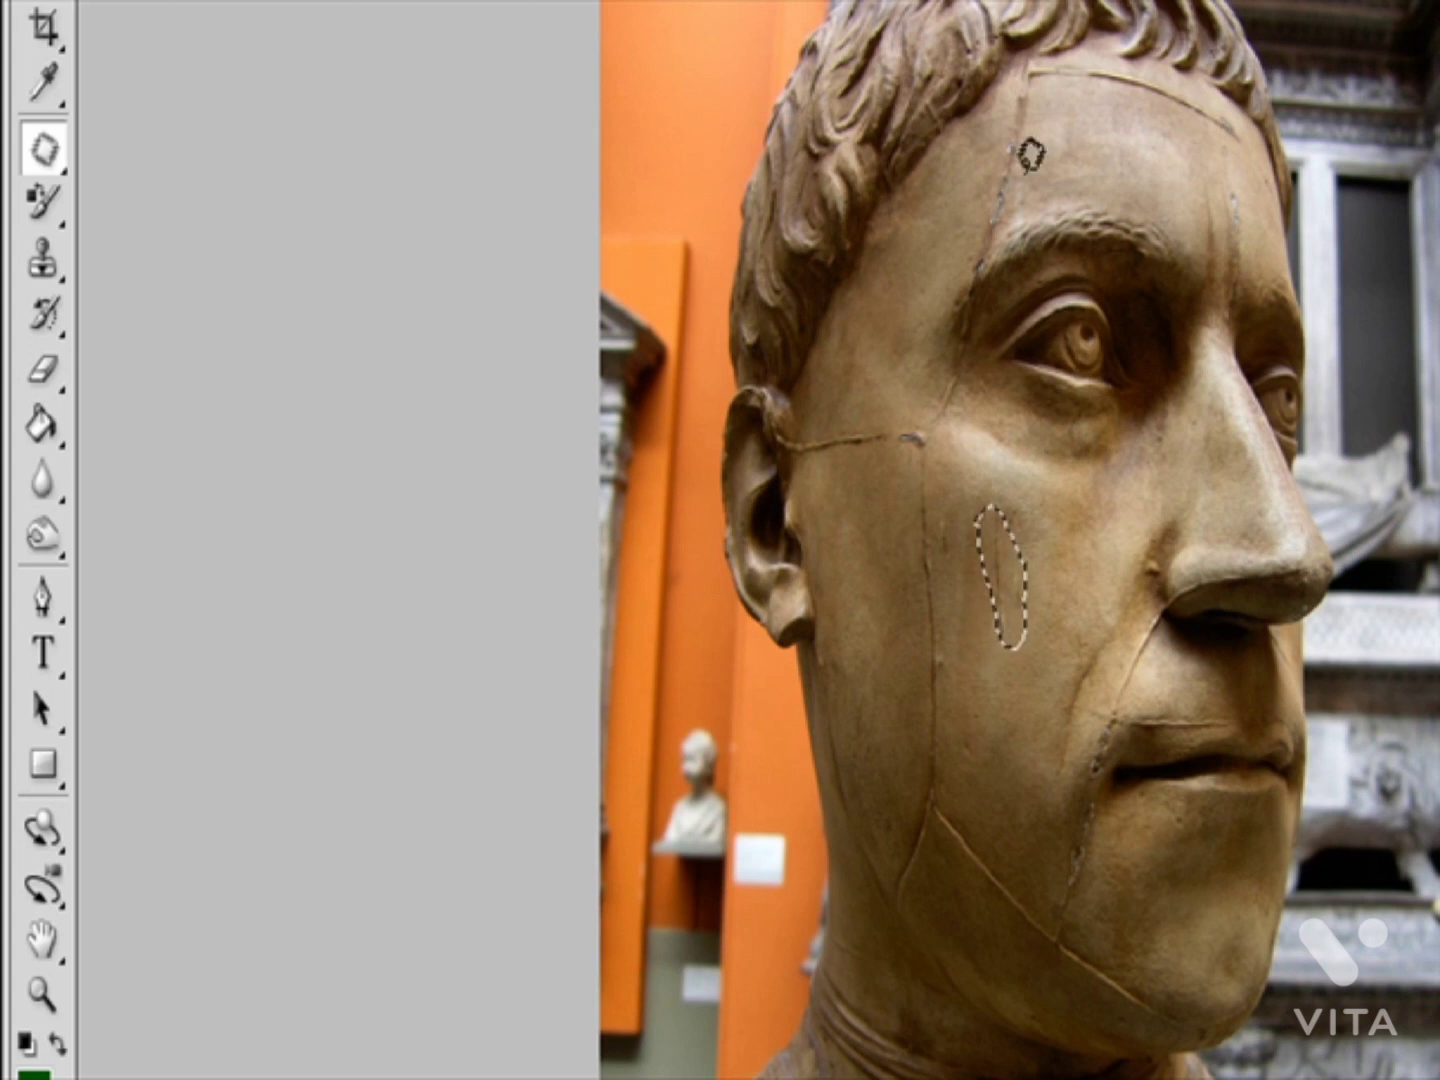
pyautogui.hotkey('ctrl', 'd')
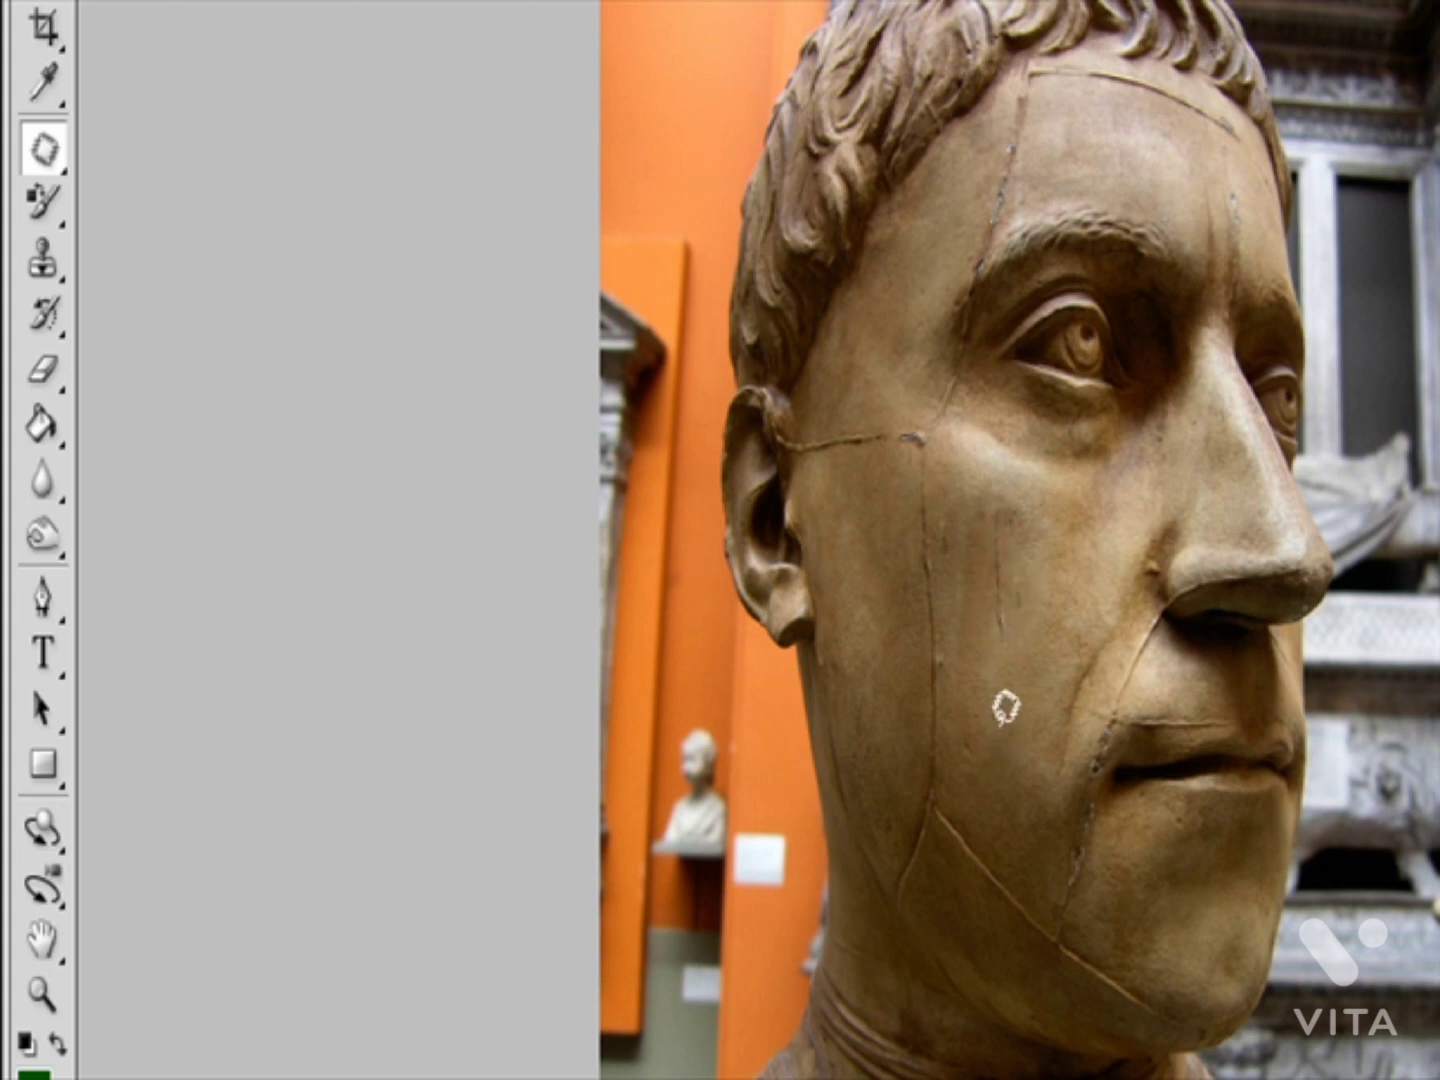
pyautogui.moveTo(998, 572)
pyautogui.mouseDown()
pyautogui.moveTo(1016, 739)
pyautogui.moveTo(1028, 621)
pyautogui.moveTo(997, 575)
pyautogui.mouseUp()
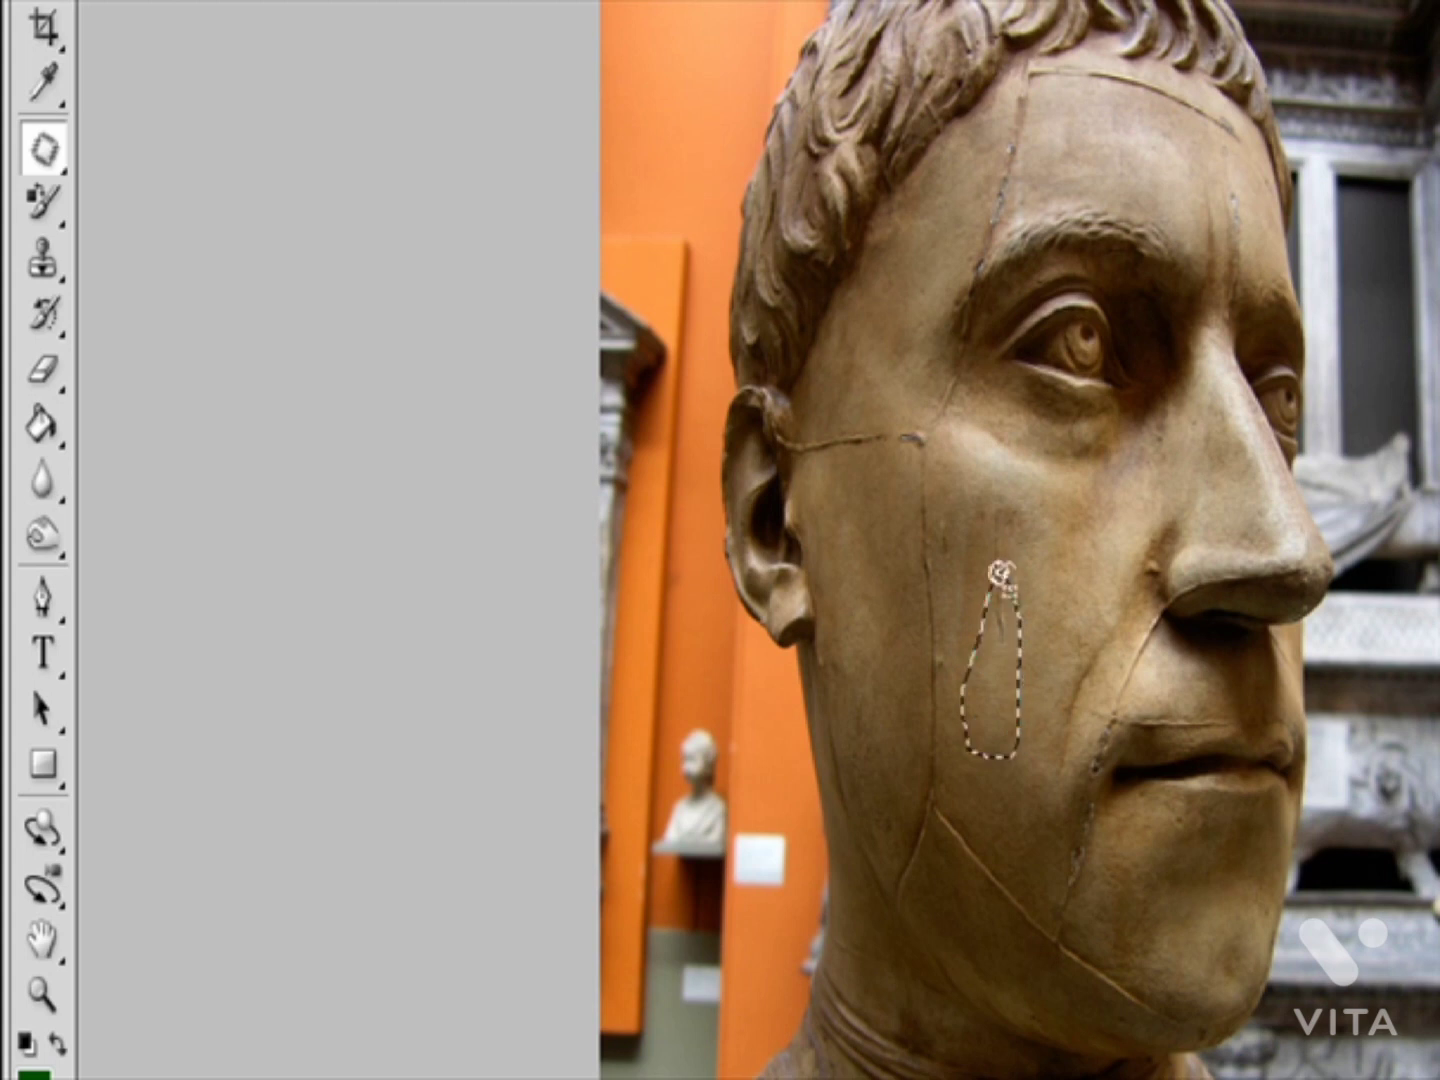
pyautogui.moveTo(998, 700); pyautogui.dragTo(912, 495)
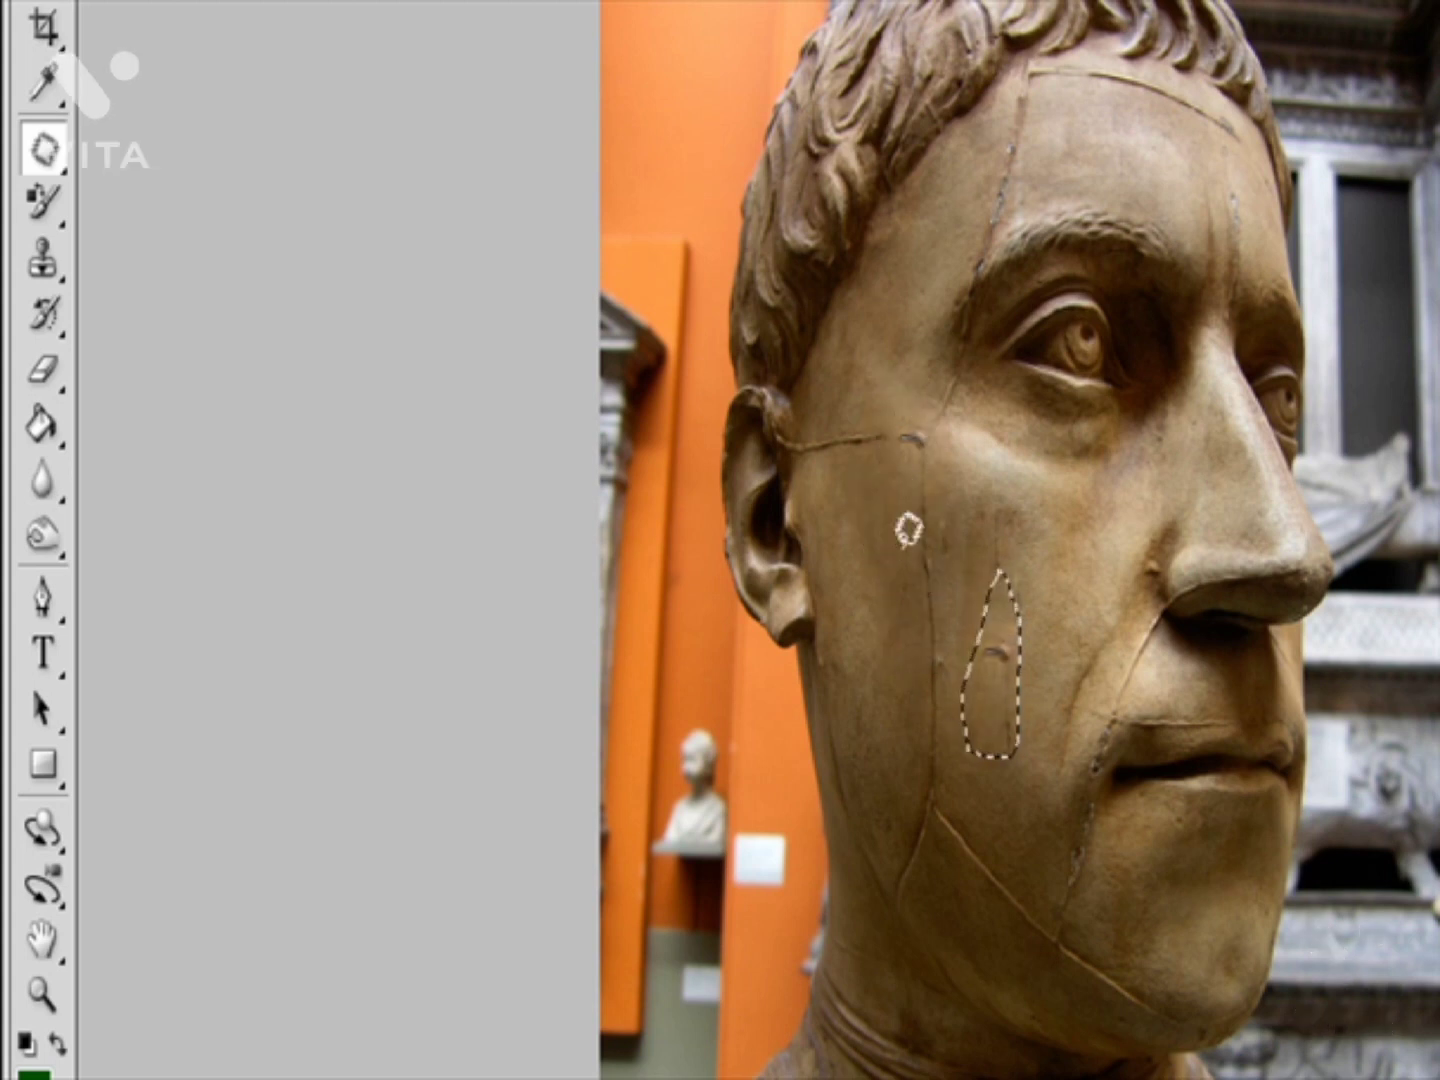
pyautogui.hotkey('ctrl', 'd')
# Step: Try patching the seam junction near the ear by outlining it and moving the selection onto the middle of the cheek
pyautogui.moveTo(900, 425)
pyautogui.mouseDown()
pyautogui.moveTo(980, 537)
pyautogui.moveTo(932, 386)
pyautogui.moveTo(905, 426)
pyautogui.mouseUp()
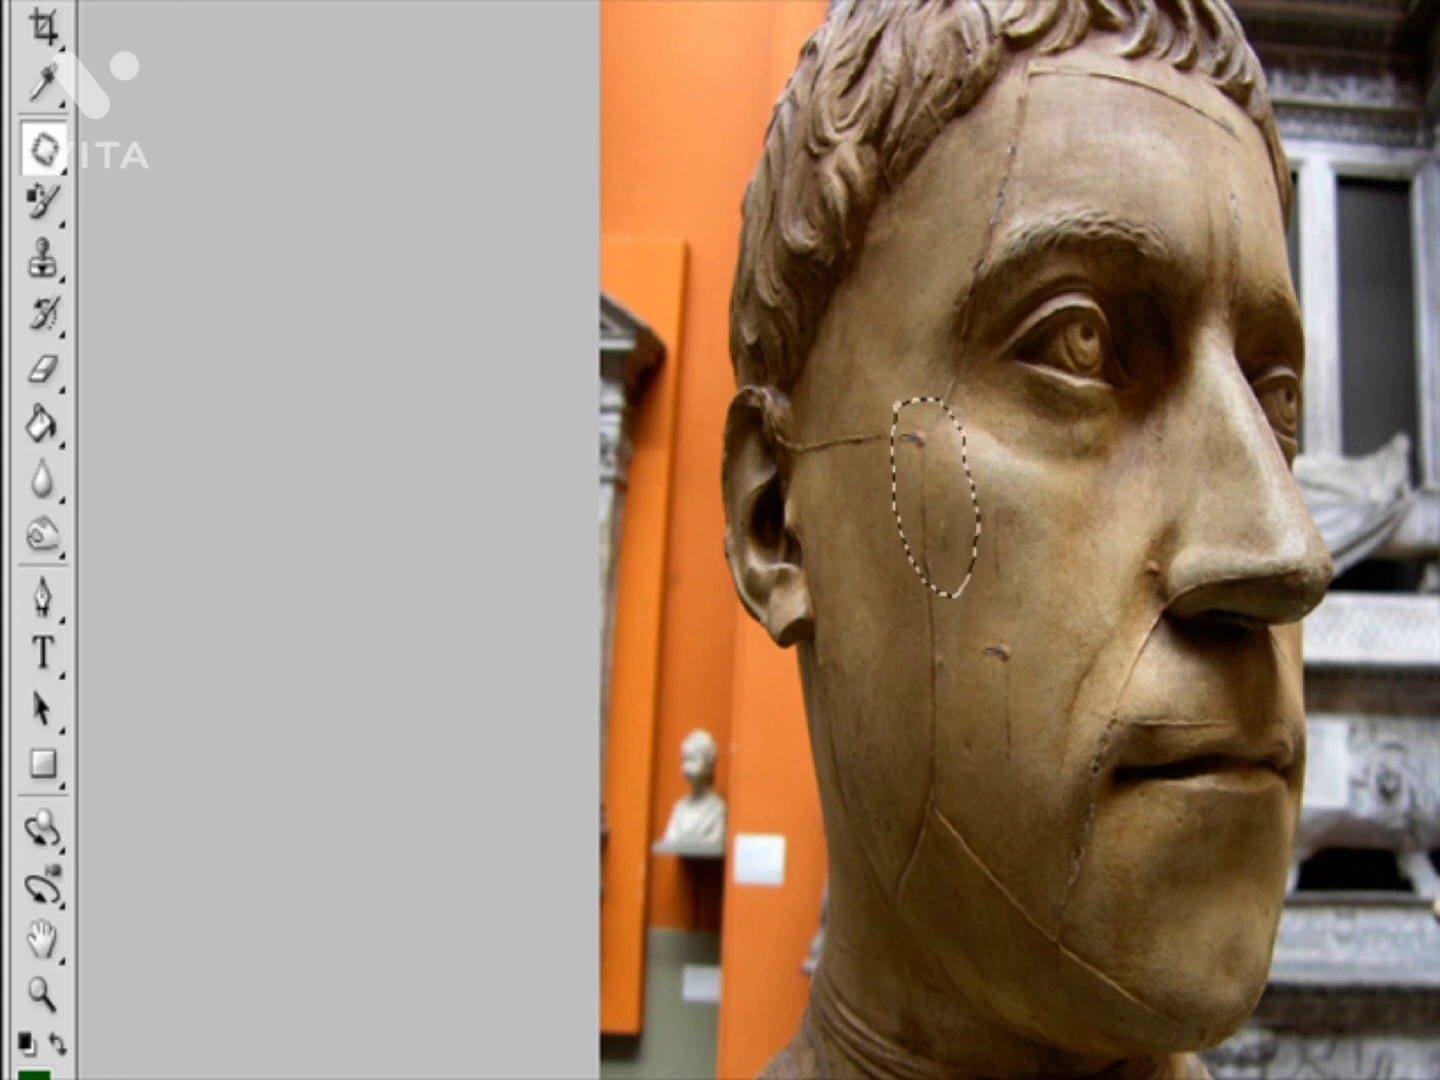
pyautogui.moveTo(942, 491); pyautogui.dragTo(1035, 626)
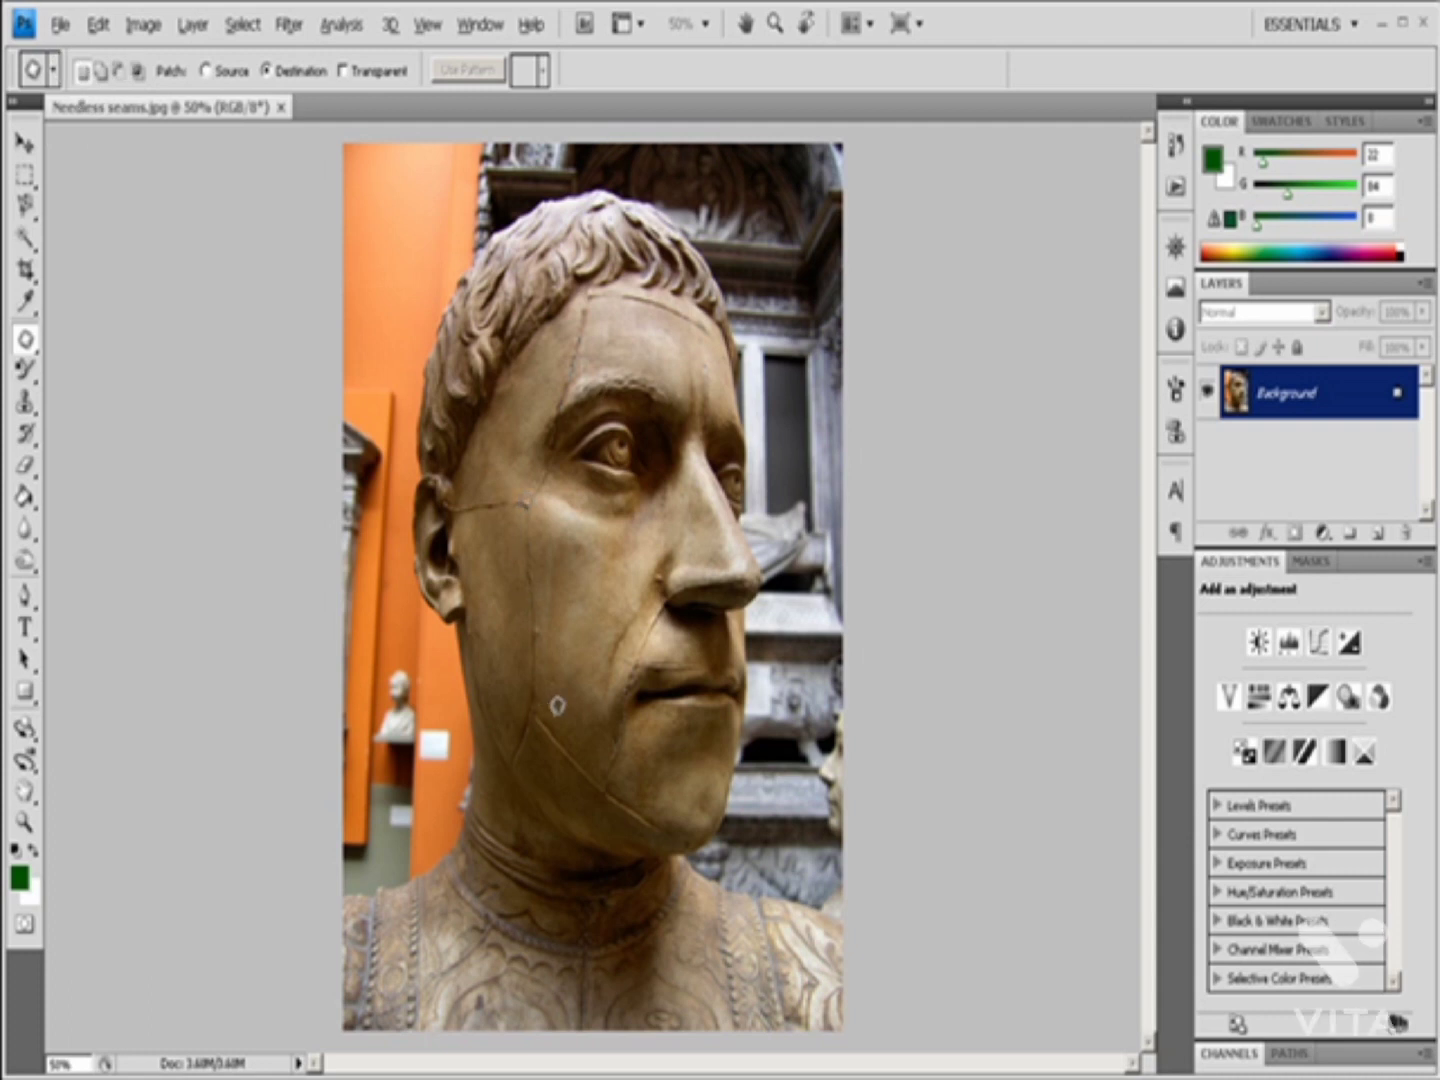
# Step: Outline the vertical cheek seam with the Patch tool and fill the selection with the current orange pattern
pyautogui.moveTo(557, 702)
pyautogui.mouseDown()
pyautogui.moveTo(526, 679)
pyautogui.moveTo(515, 633)
pyautogui.moveTo(535, 479)
pyautogui.moveTo(558, 501)
pyautogui.moveTo(574, 616)
pyautogui.moveTo(559, 695)
pyautogui.mouseUp()
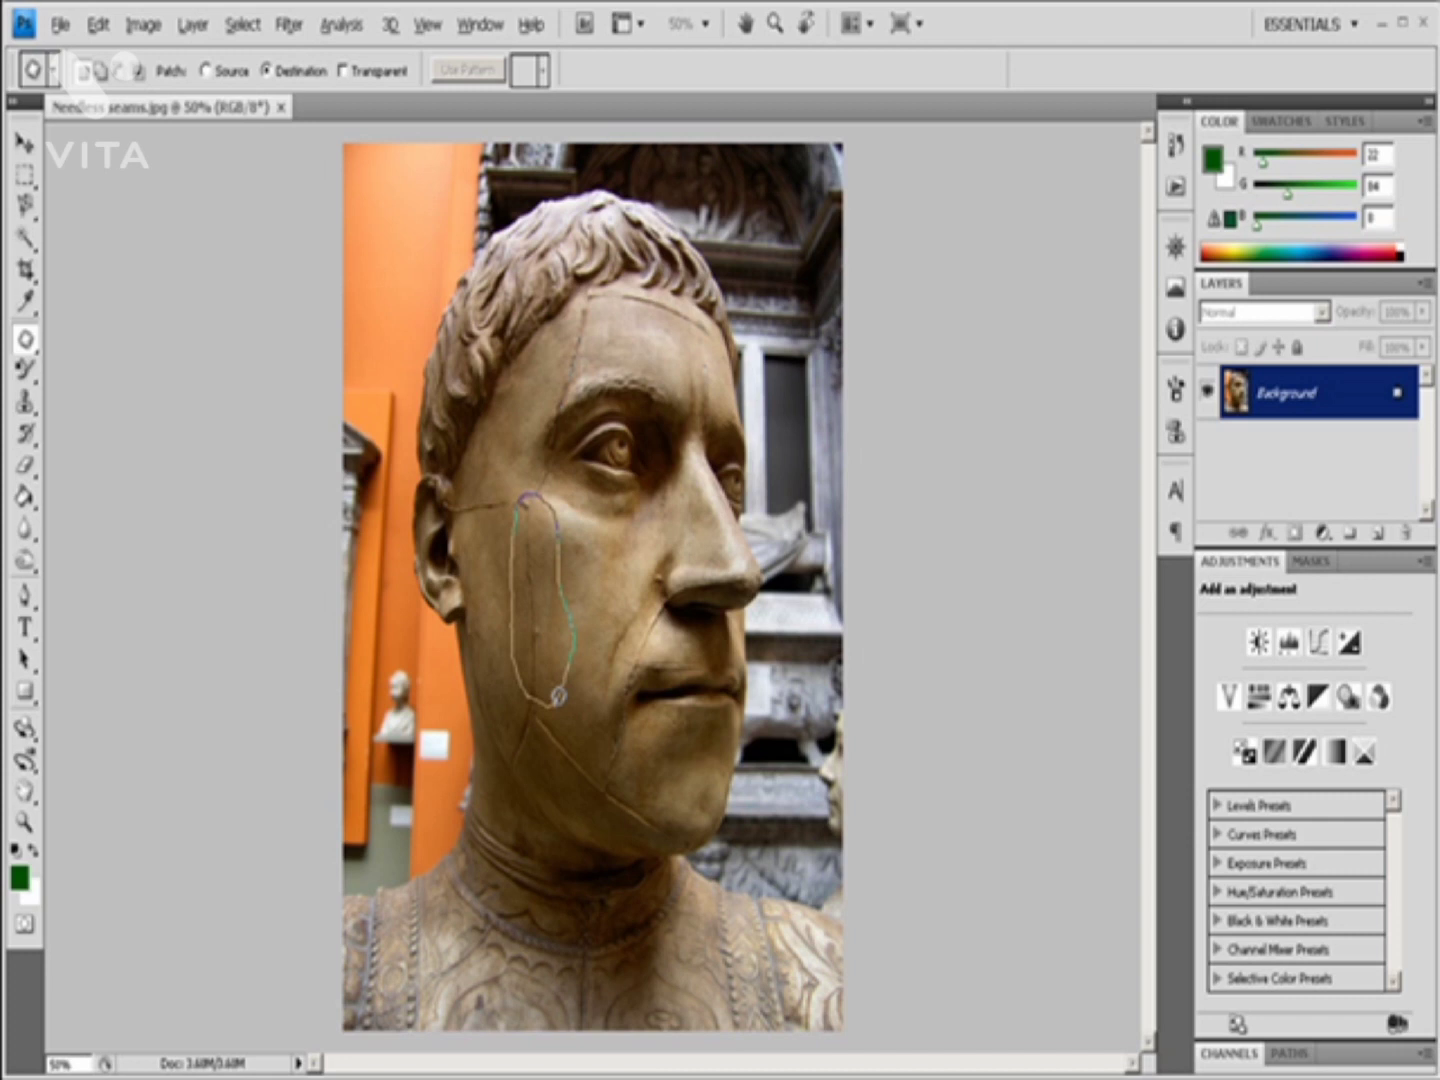
pyautogui.moveTo(558, 697)
pyautogui.mouseDown()
pyautogui.moveTo(555, 714)
pyautogui.moveTo(559, 695)
pyautogui.mouseUp()
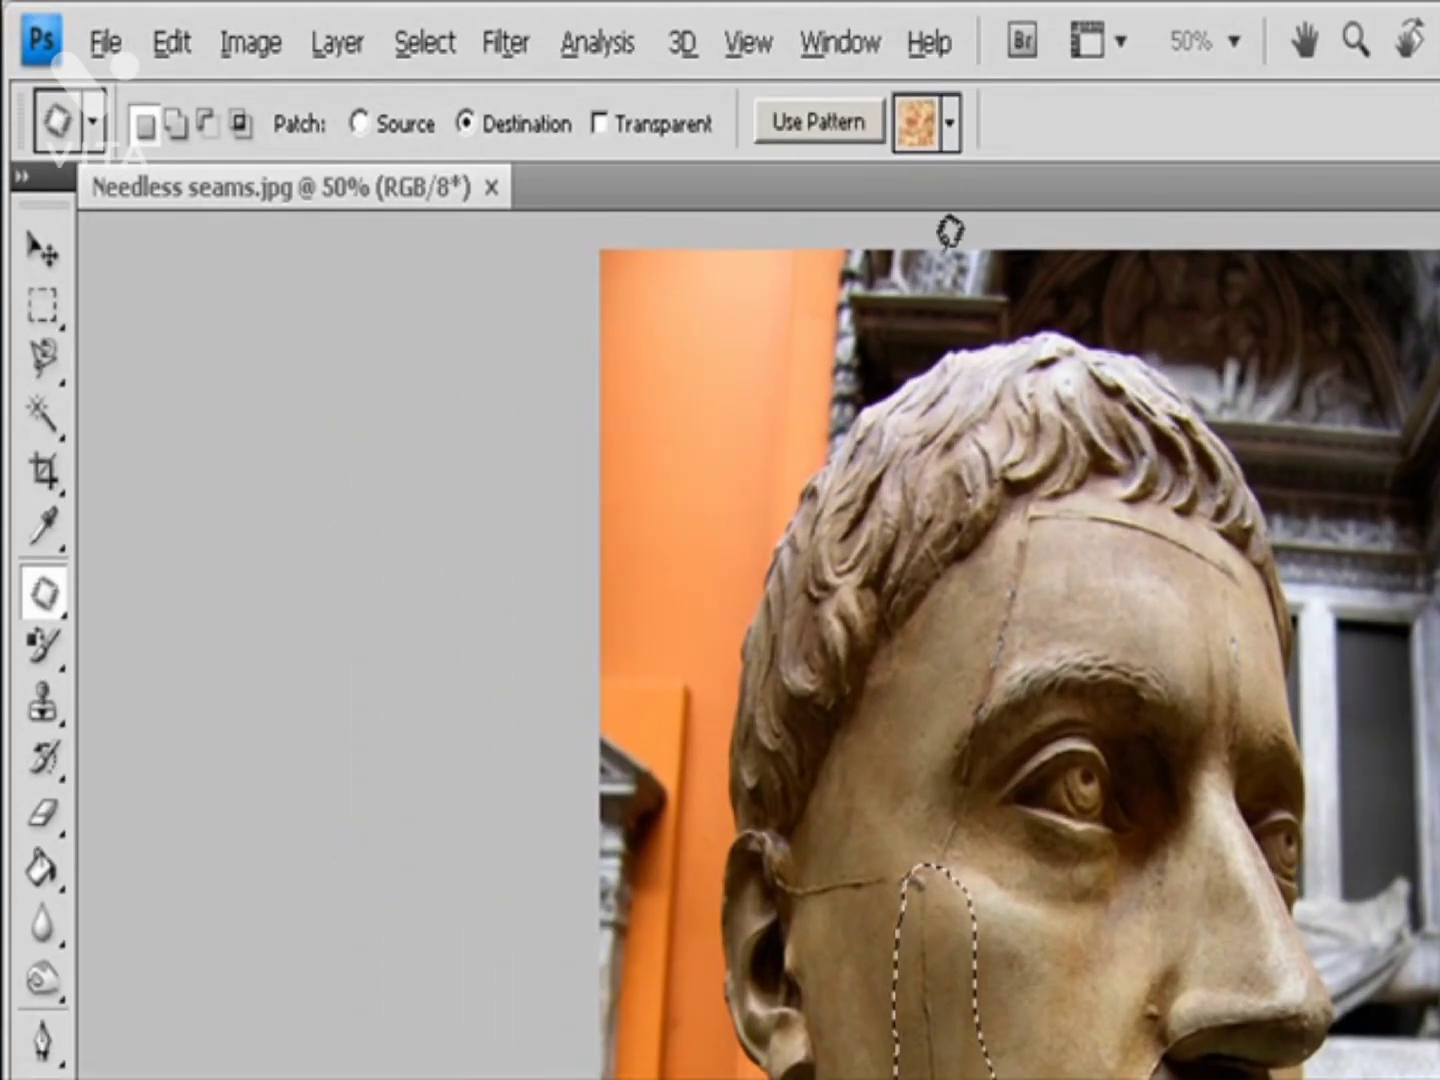
pyautogui.click(797, 108)
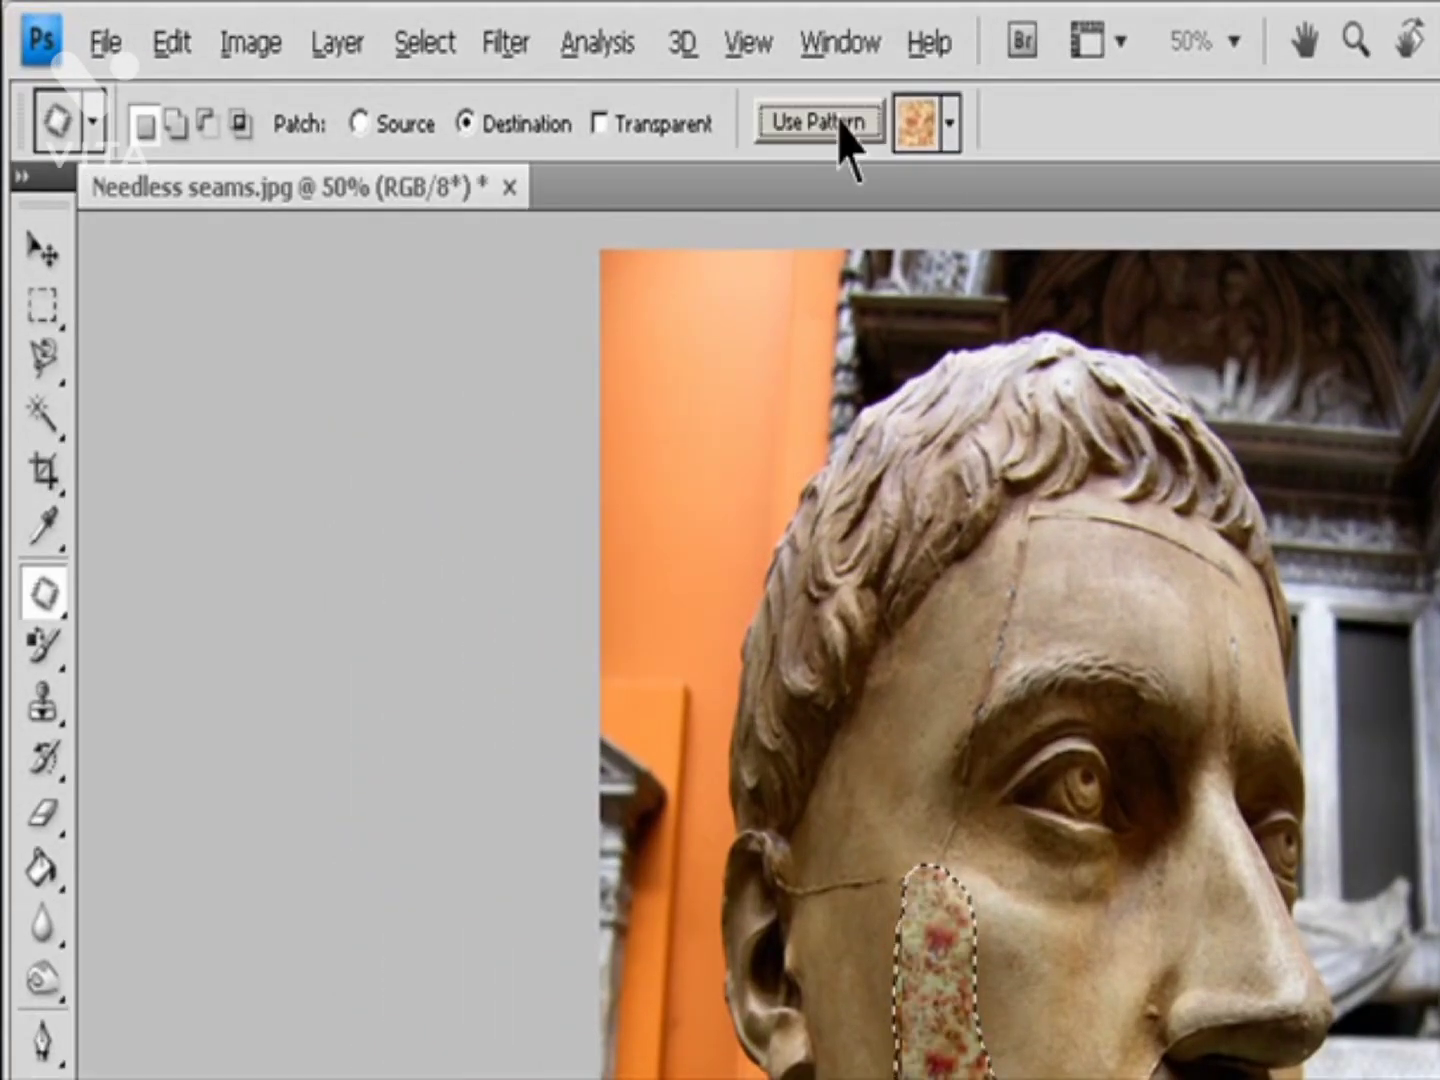
# Step: Choose the blue bubble pattern and apply it to the selected strip along the cheek seam
pyautogui.click(955, 139)
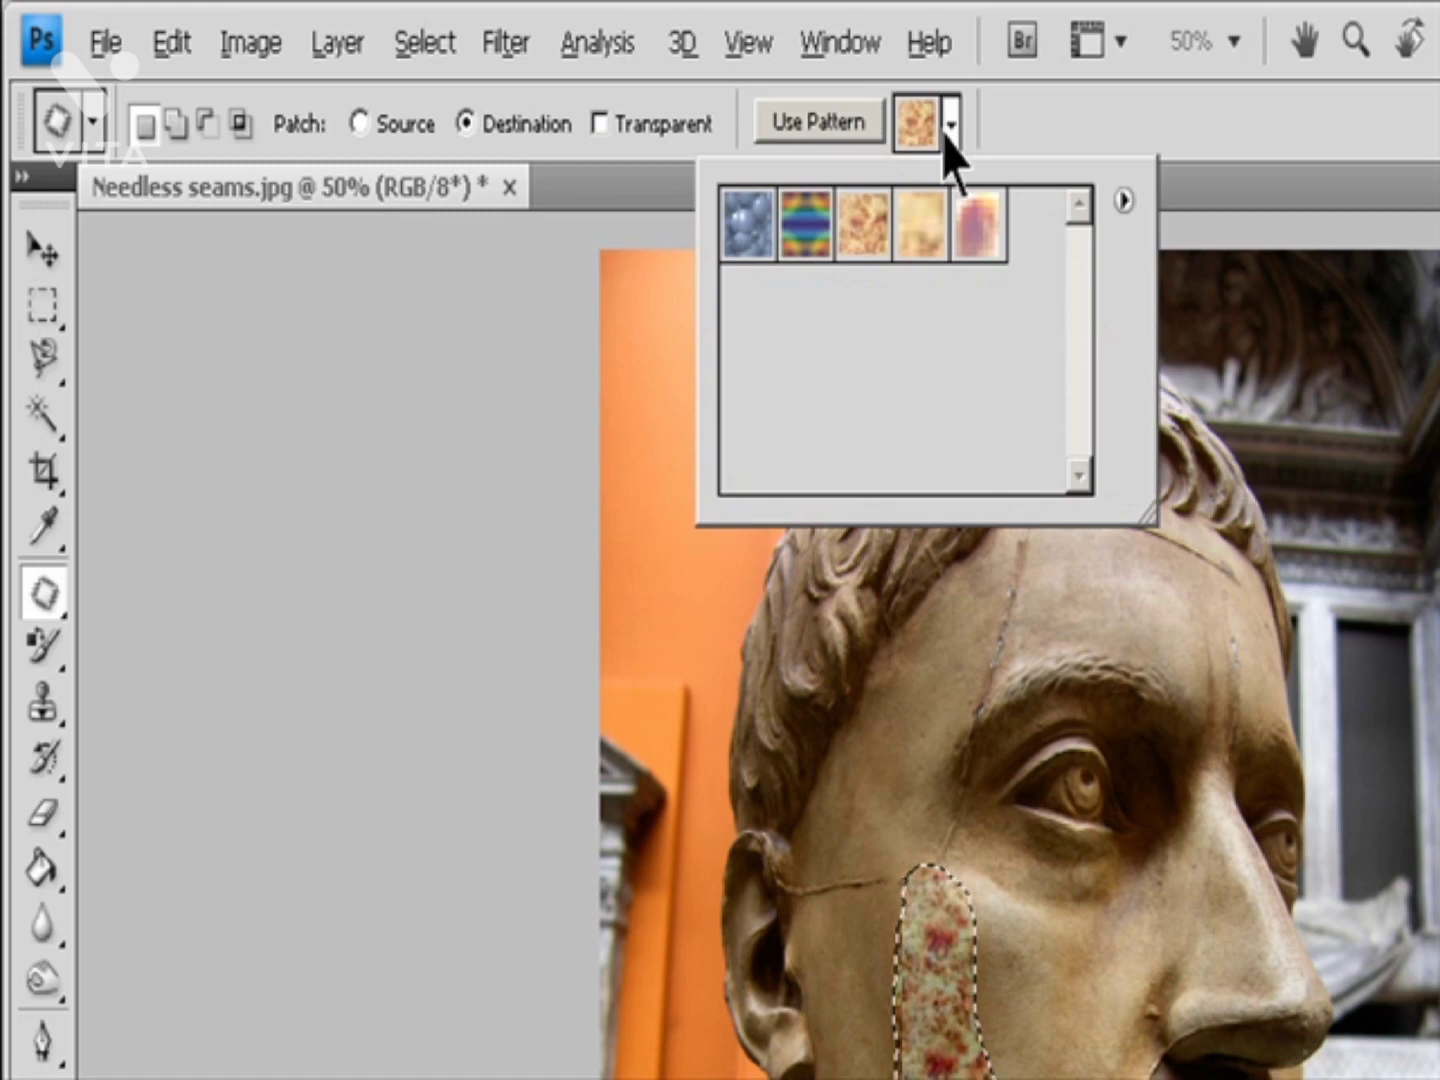
pyautogui.click(744, 250)
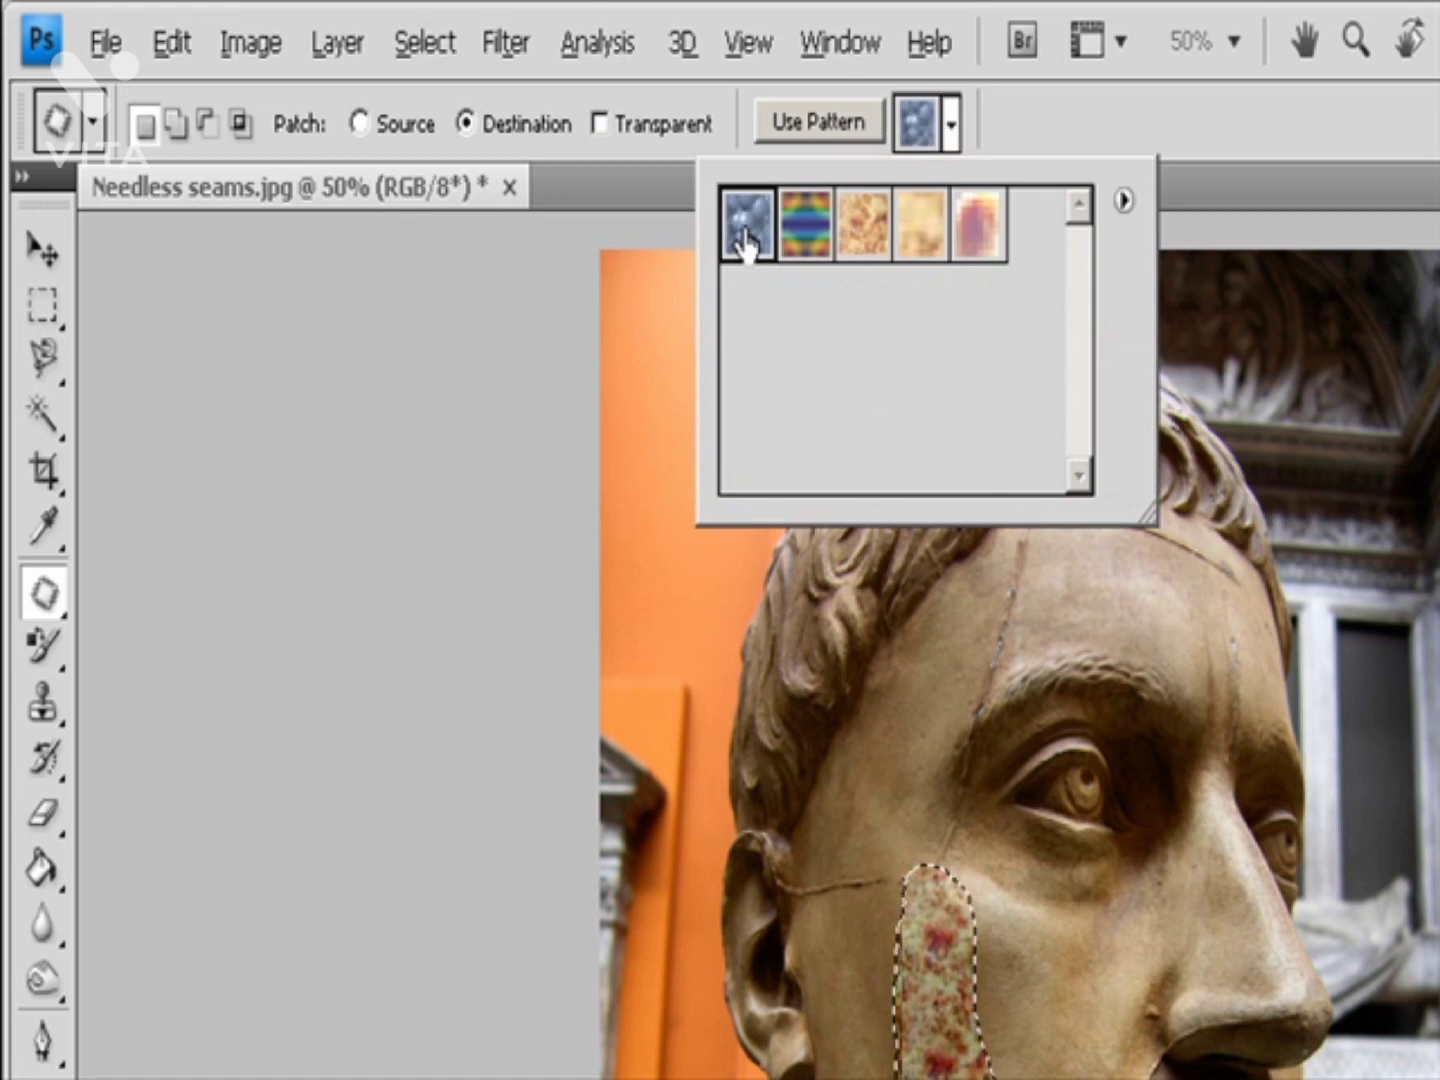
pyautogui.click(850, 130)
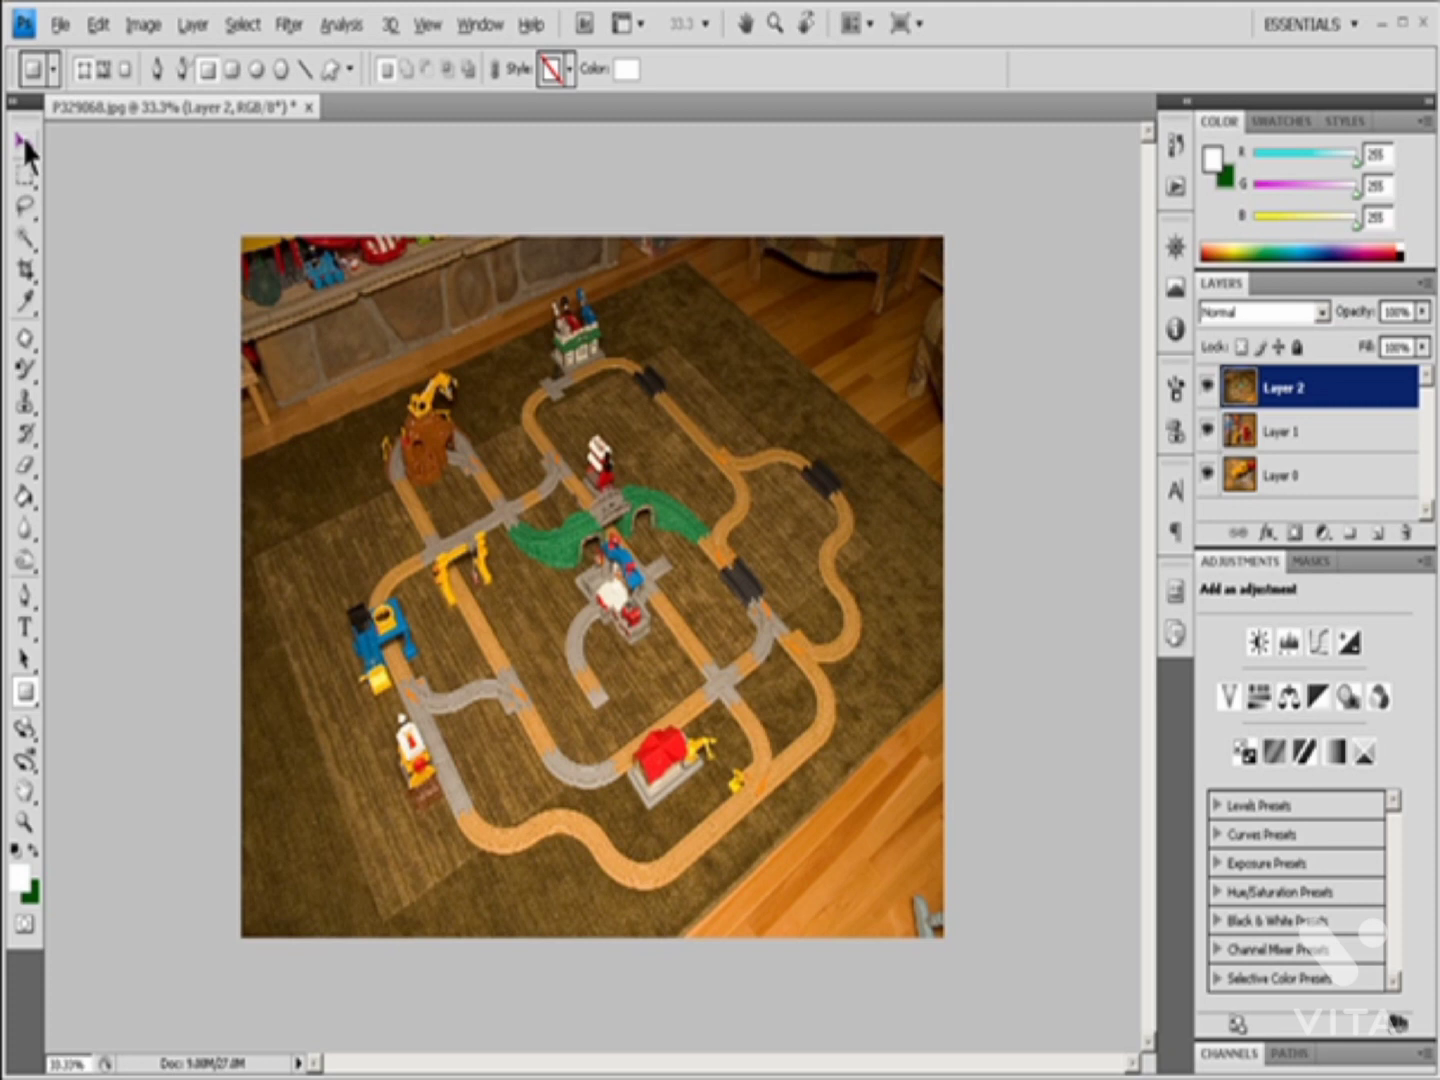
# Step: Activate the Move tool in the toy train photo, select Layer 1 and display its mask settings
pyautogui.click(25, 150)
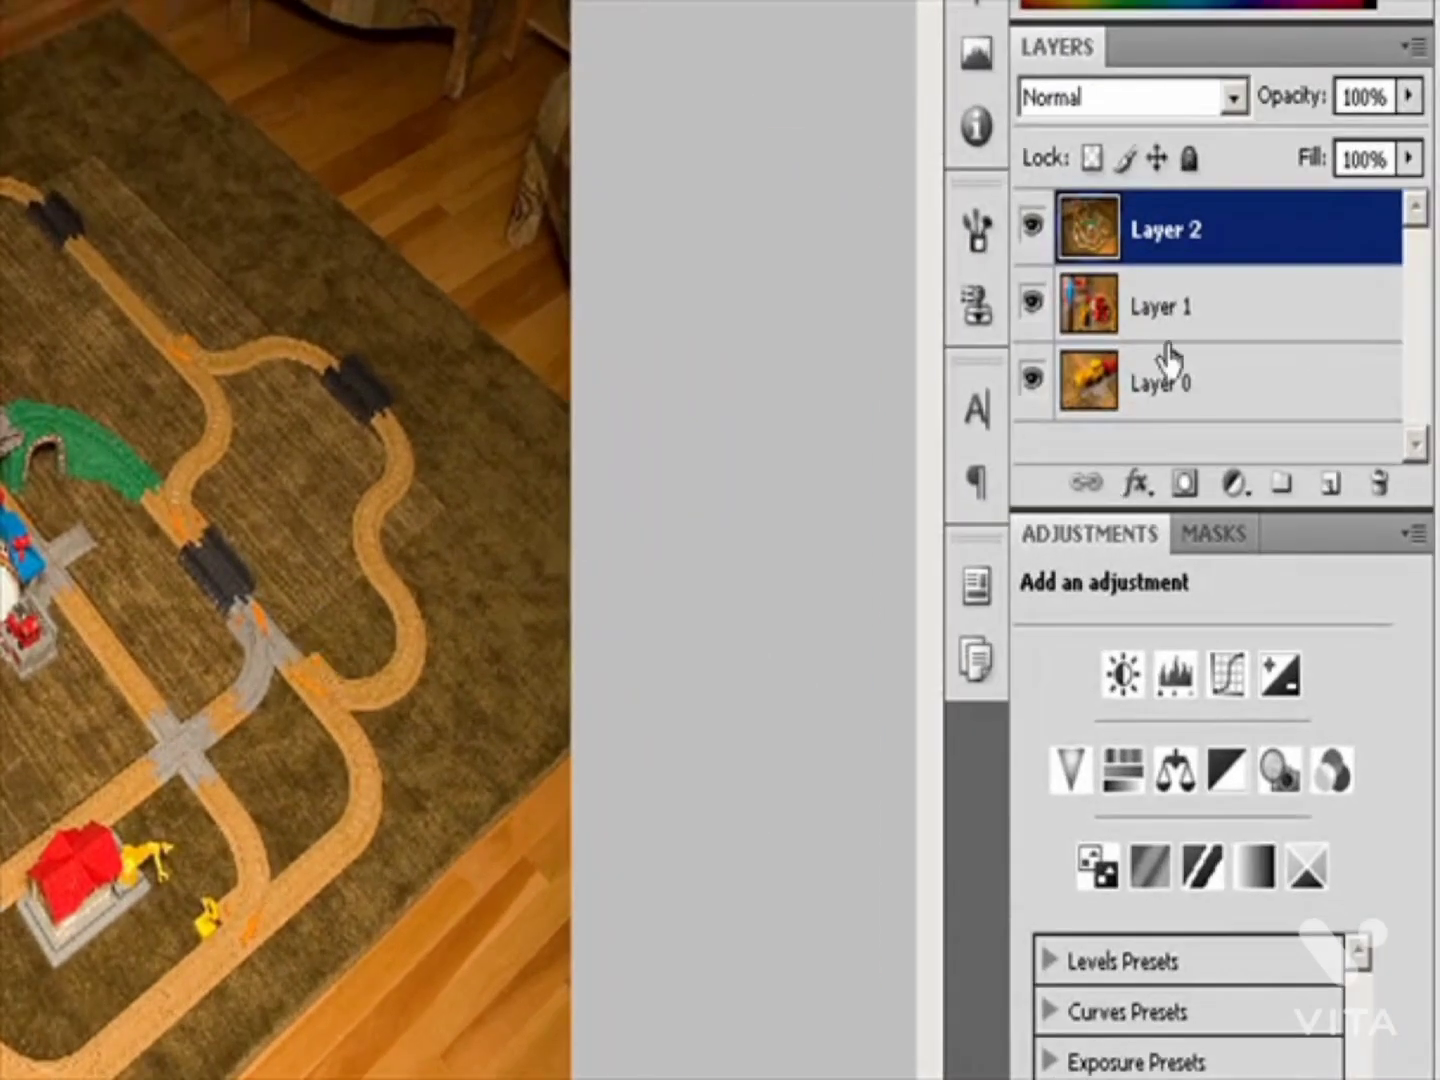
pyautogui.click(1172, 319)
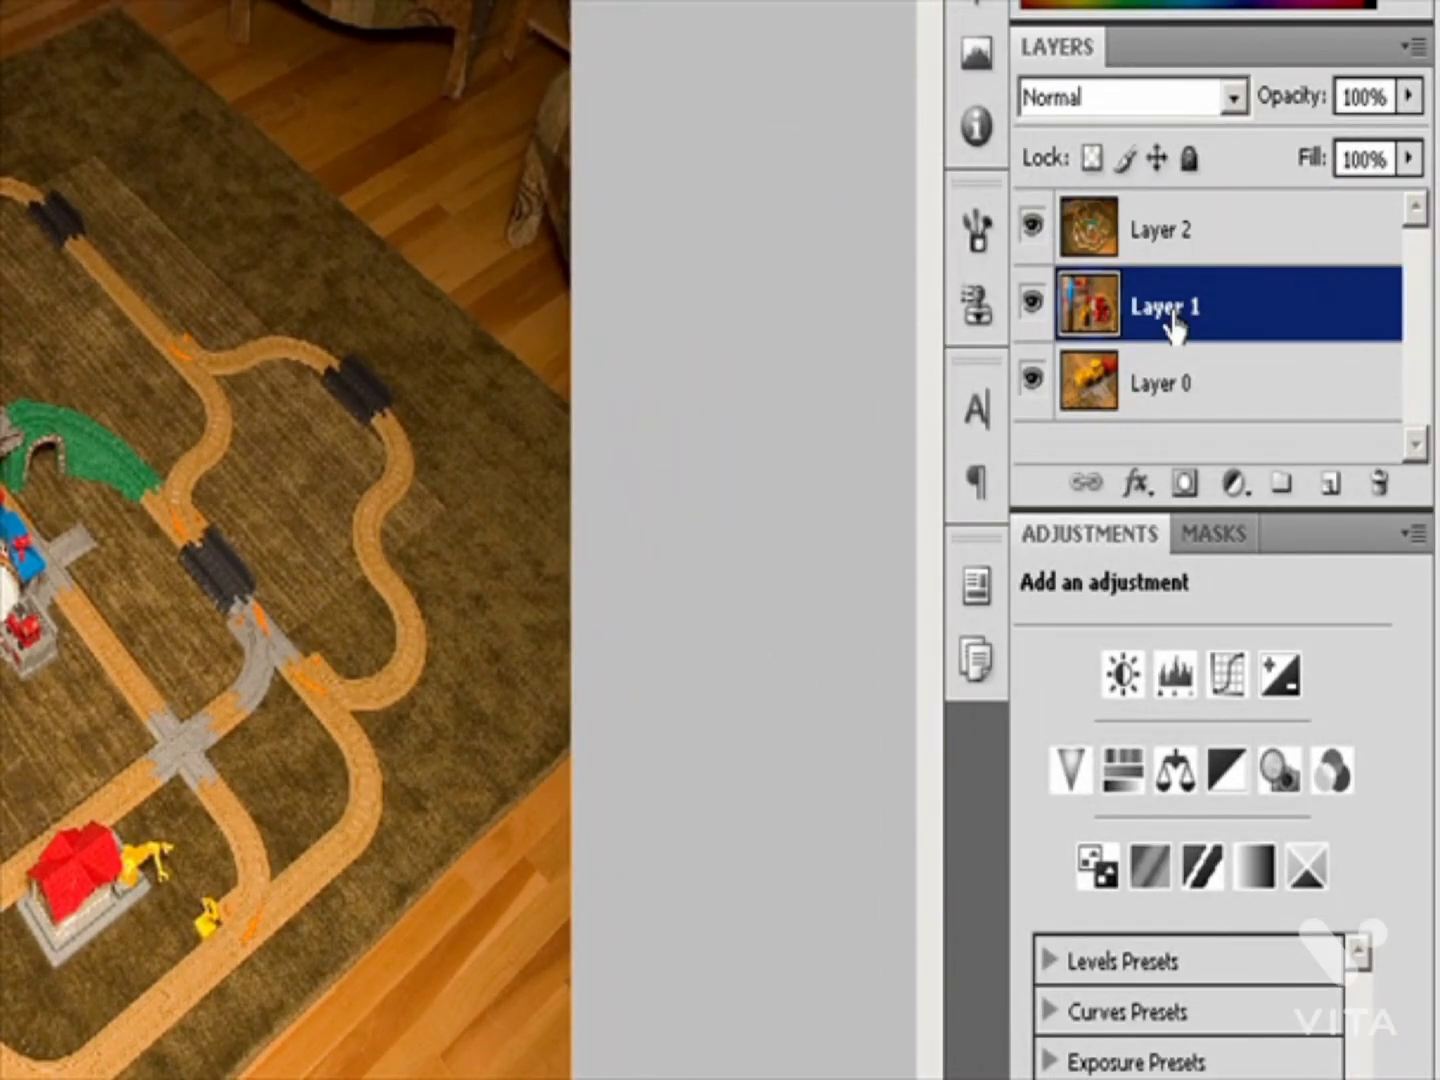
pyautogui.click(1228, 536)
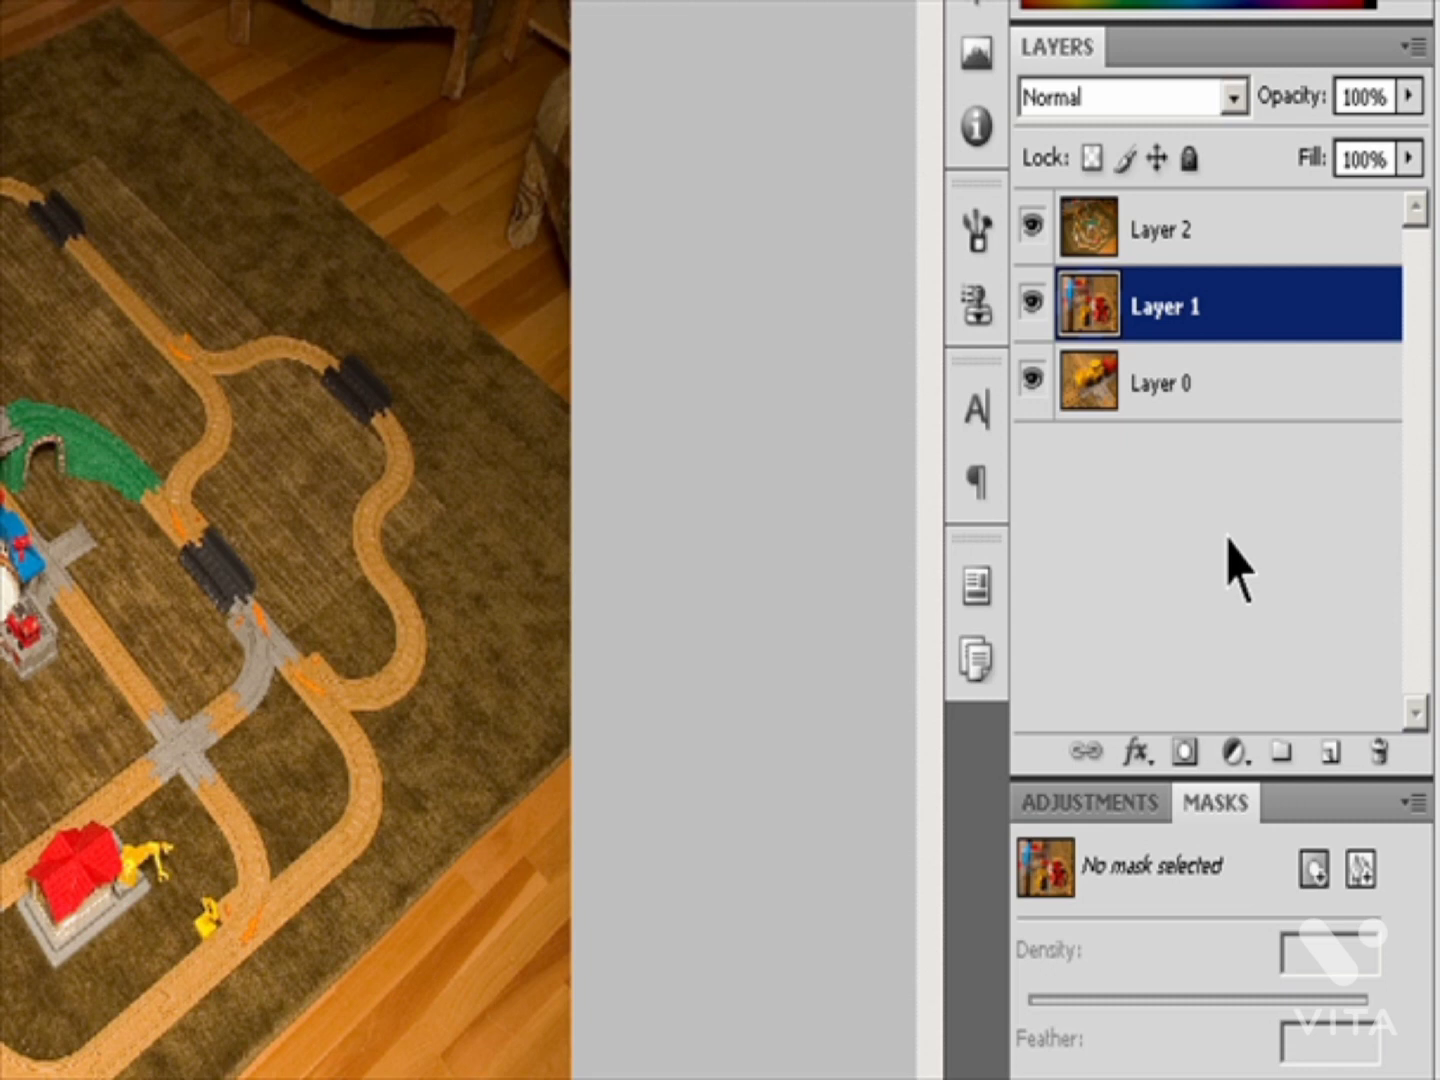
pyautogui.click(1364, 869)
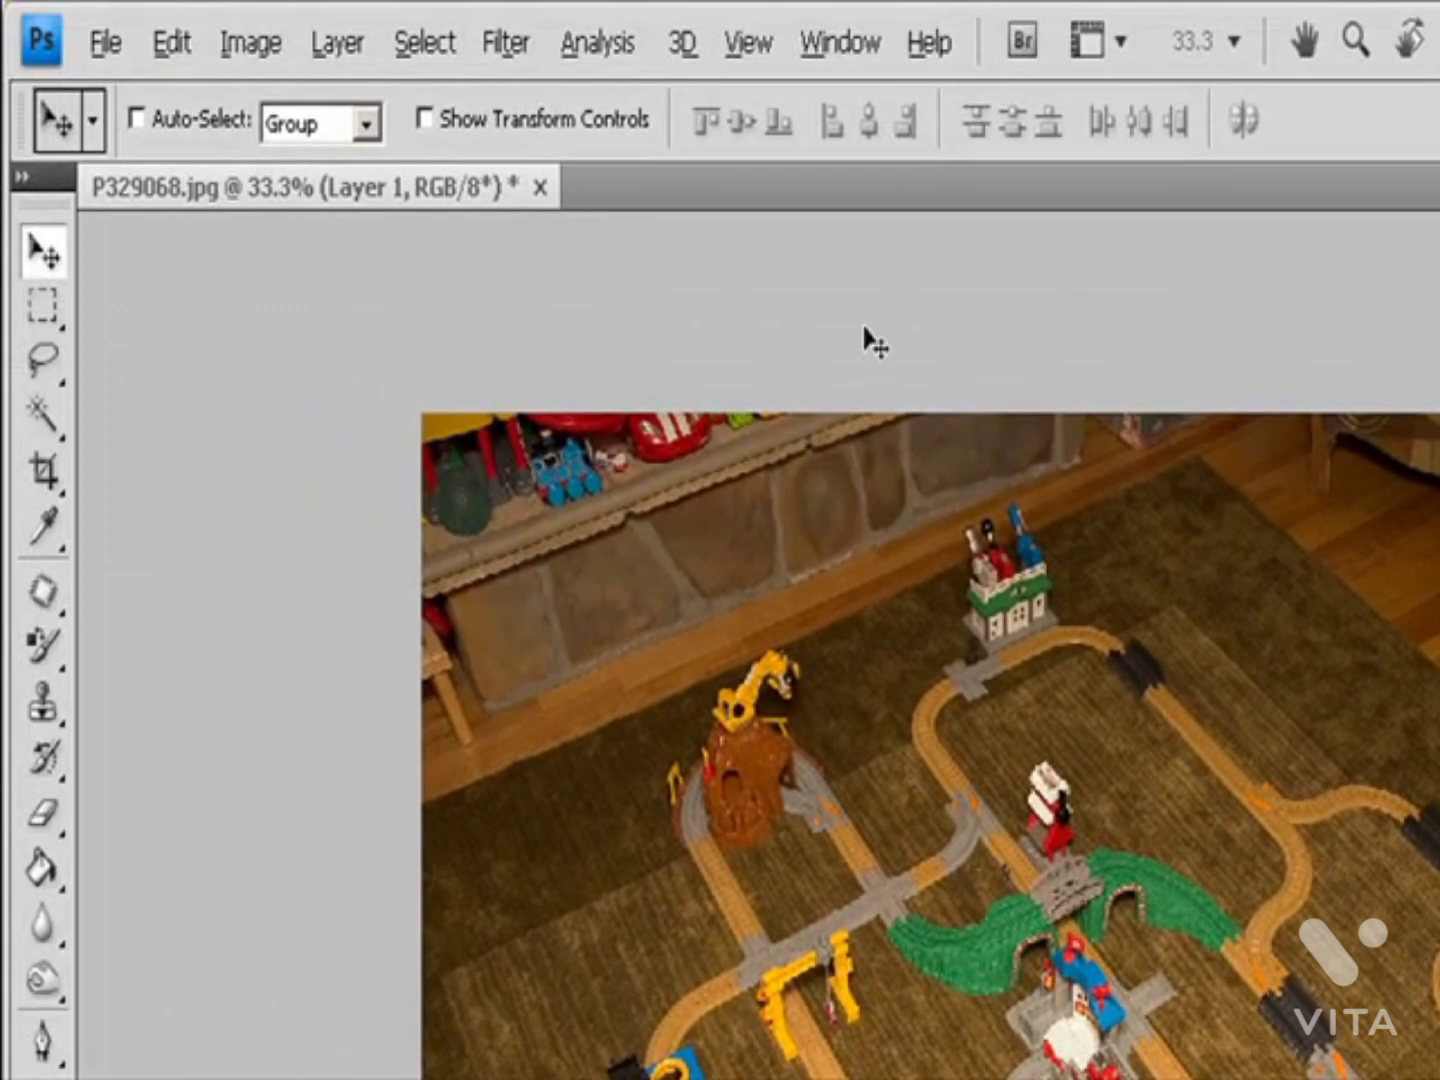
# Step: Try a Reveal All vector mask on Layer 1, then undo it
pyautogui.click(337, 50)
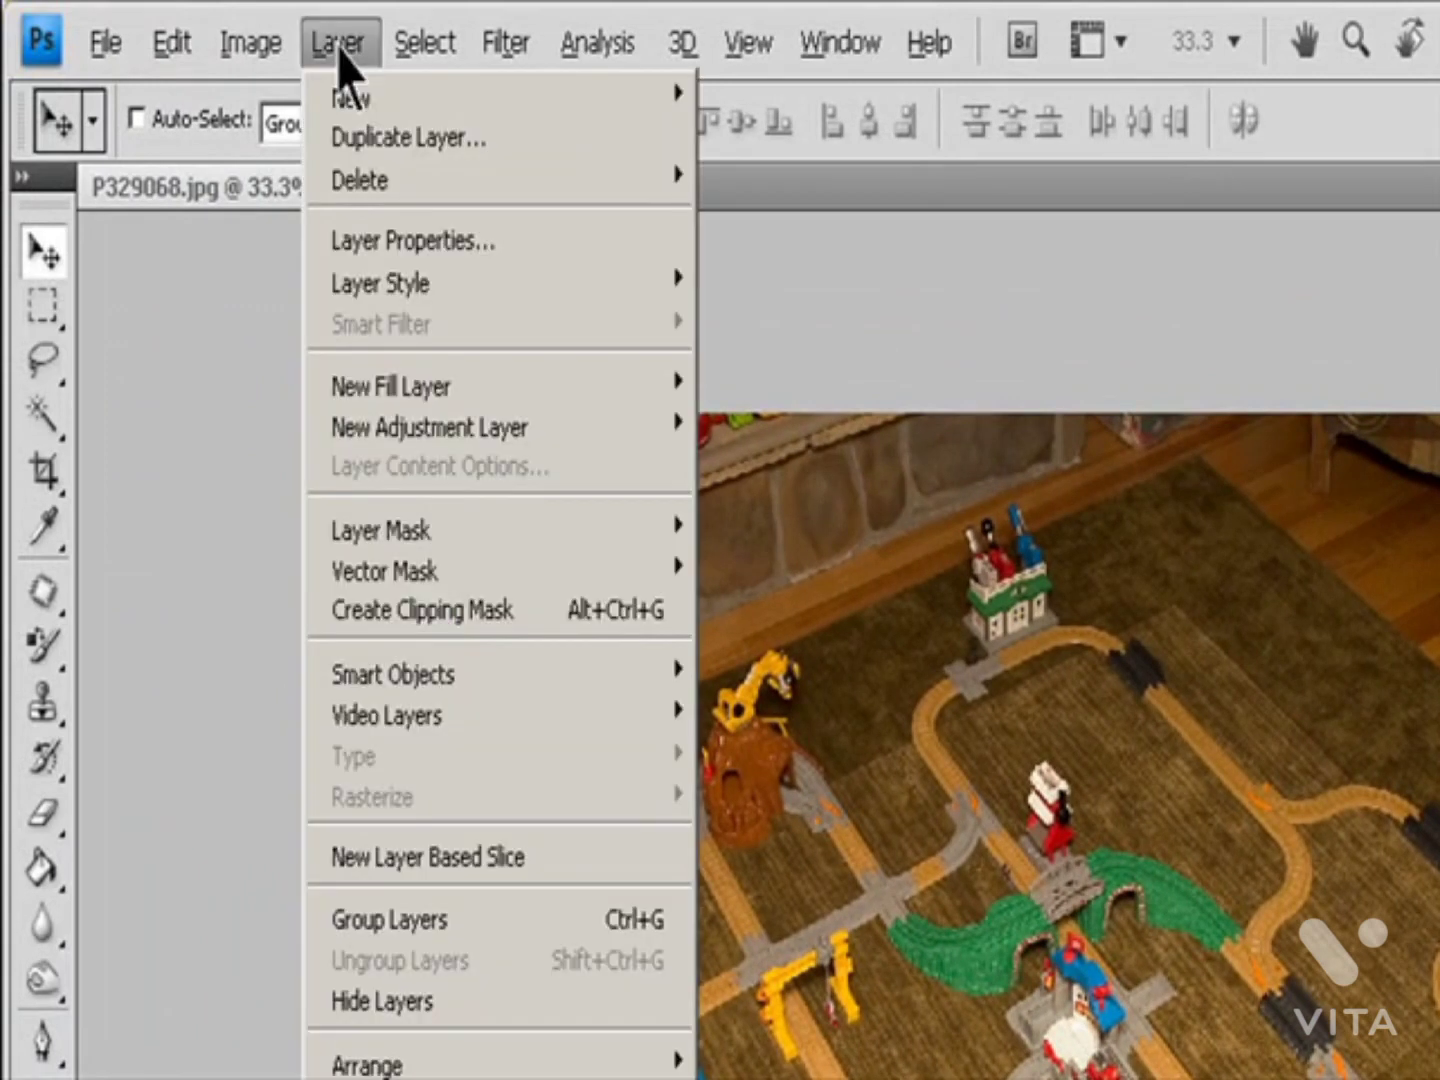
pyautogui.moveTo(554, 596)
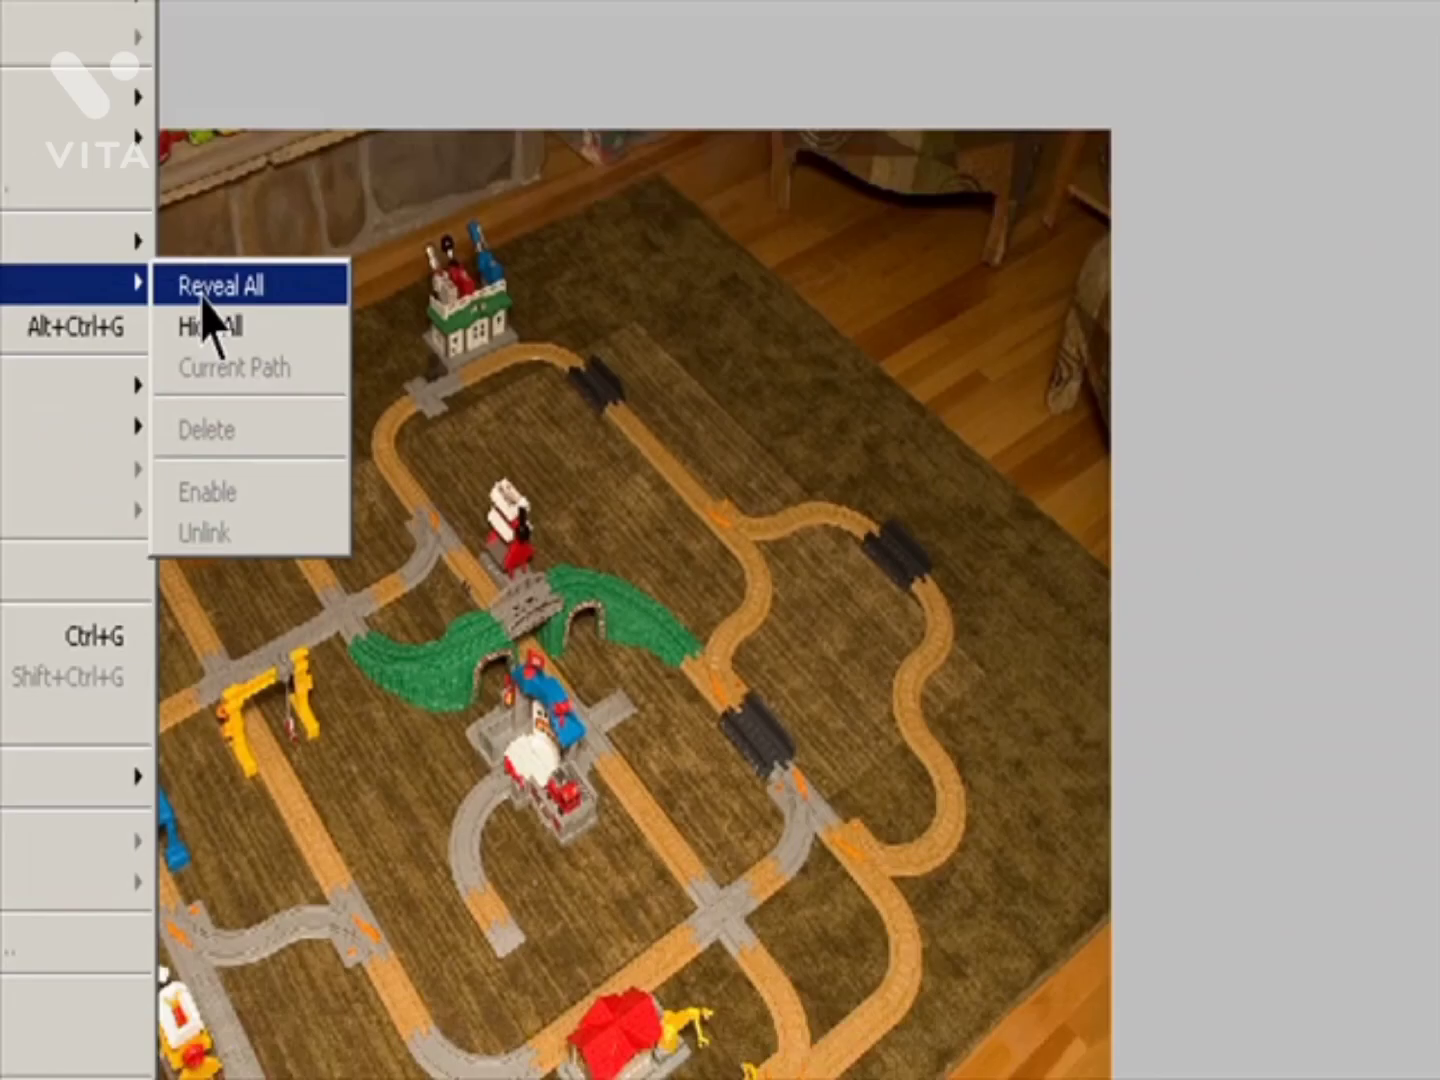
pyautogui.click(203, 296)
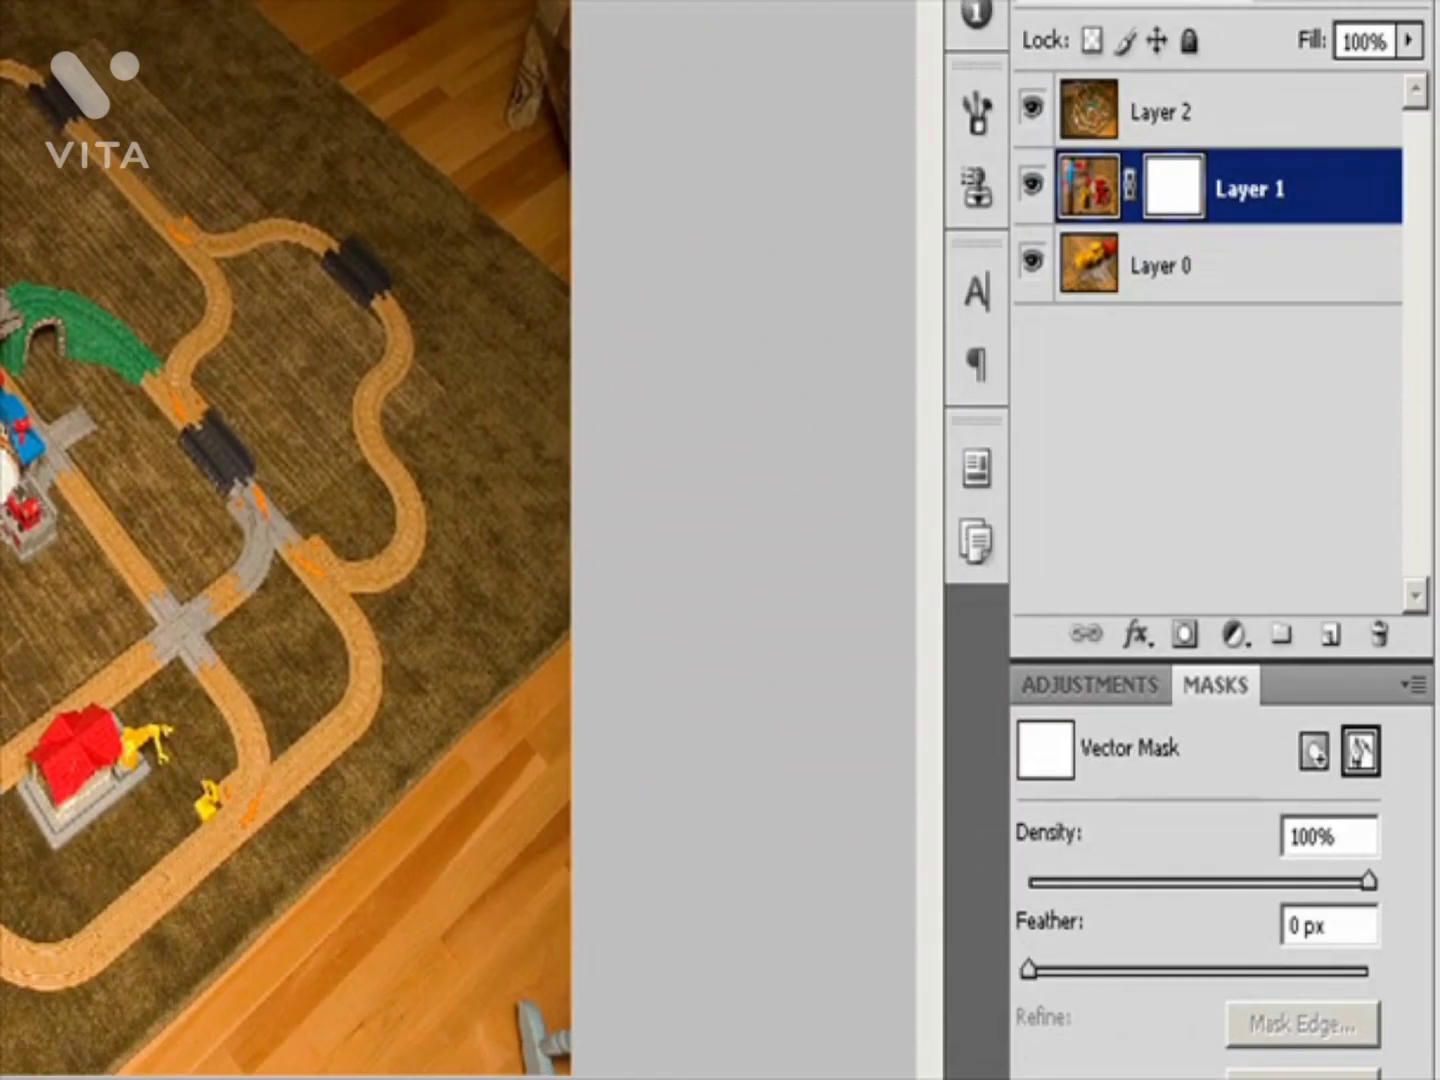
pyautogui.hotkey('ctrl', 'z')
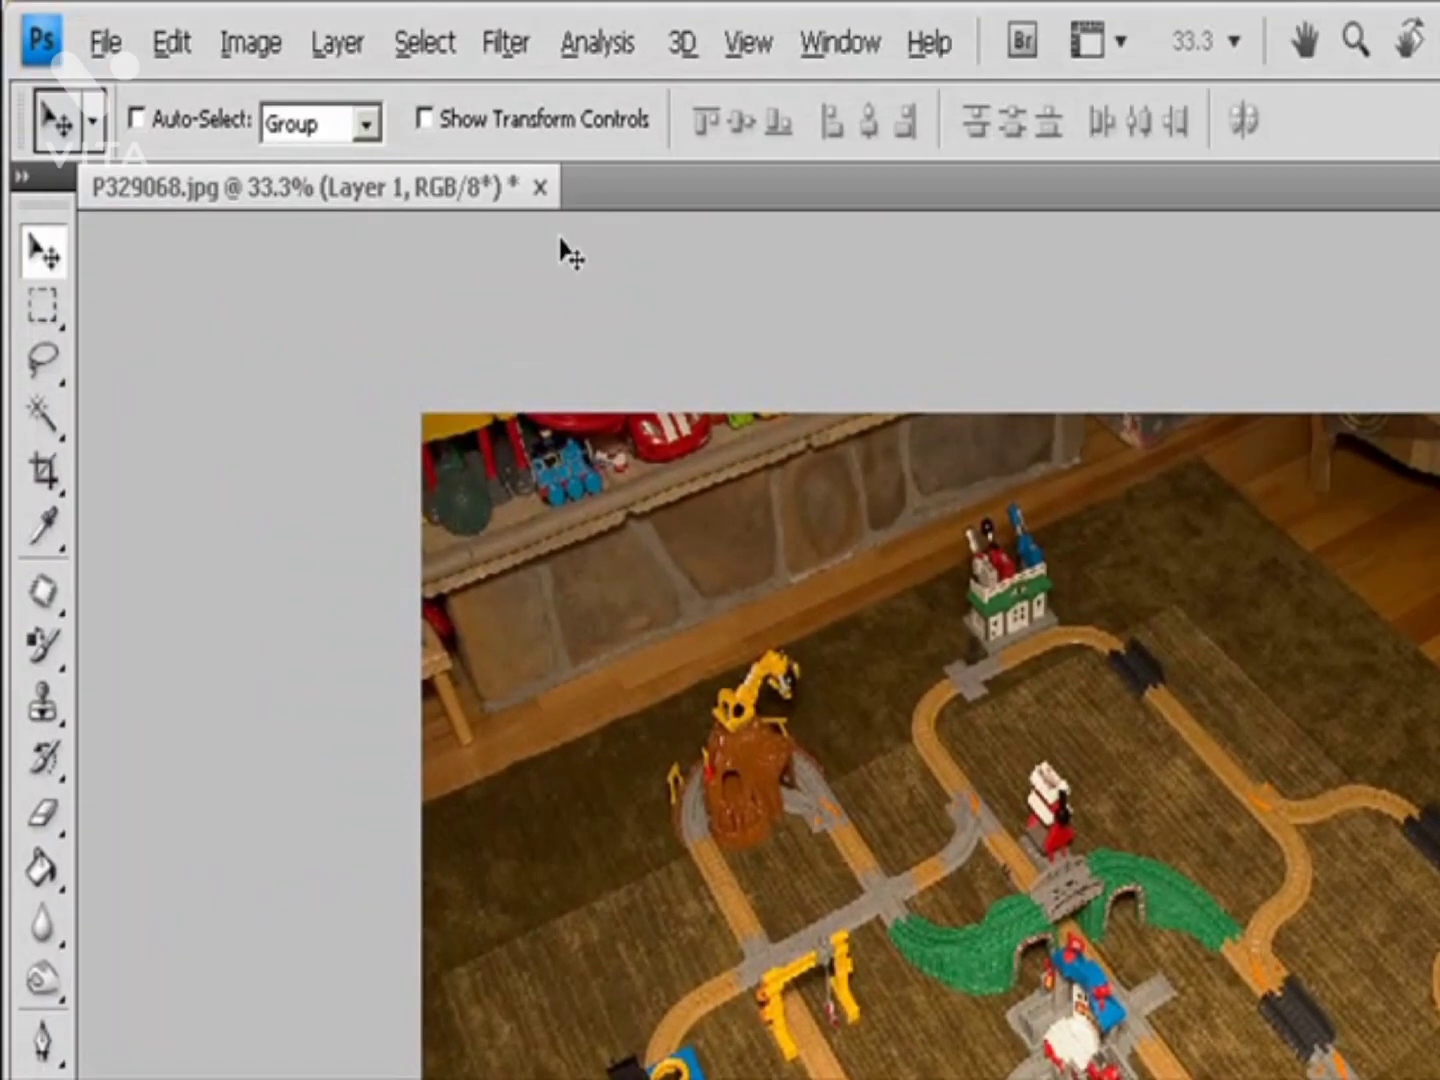
# Step: Try a Hide All vector mask on Layer 1 with a large rectangle drawn in it, and toggle the layer's visibility to check
pyautogui.click(337, 44)
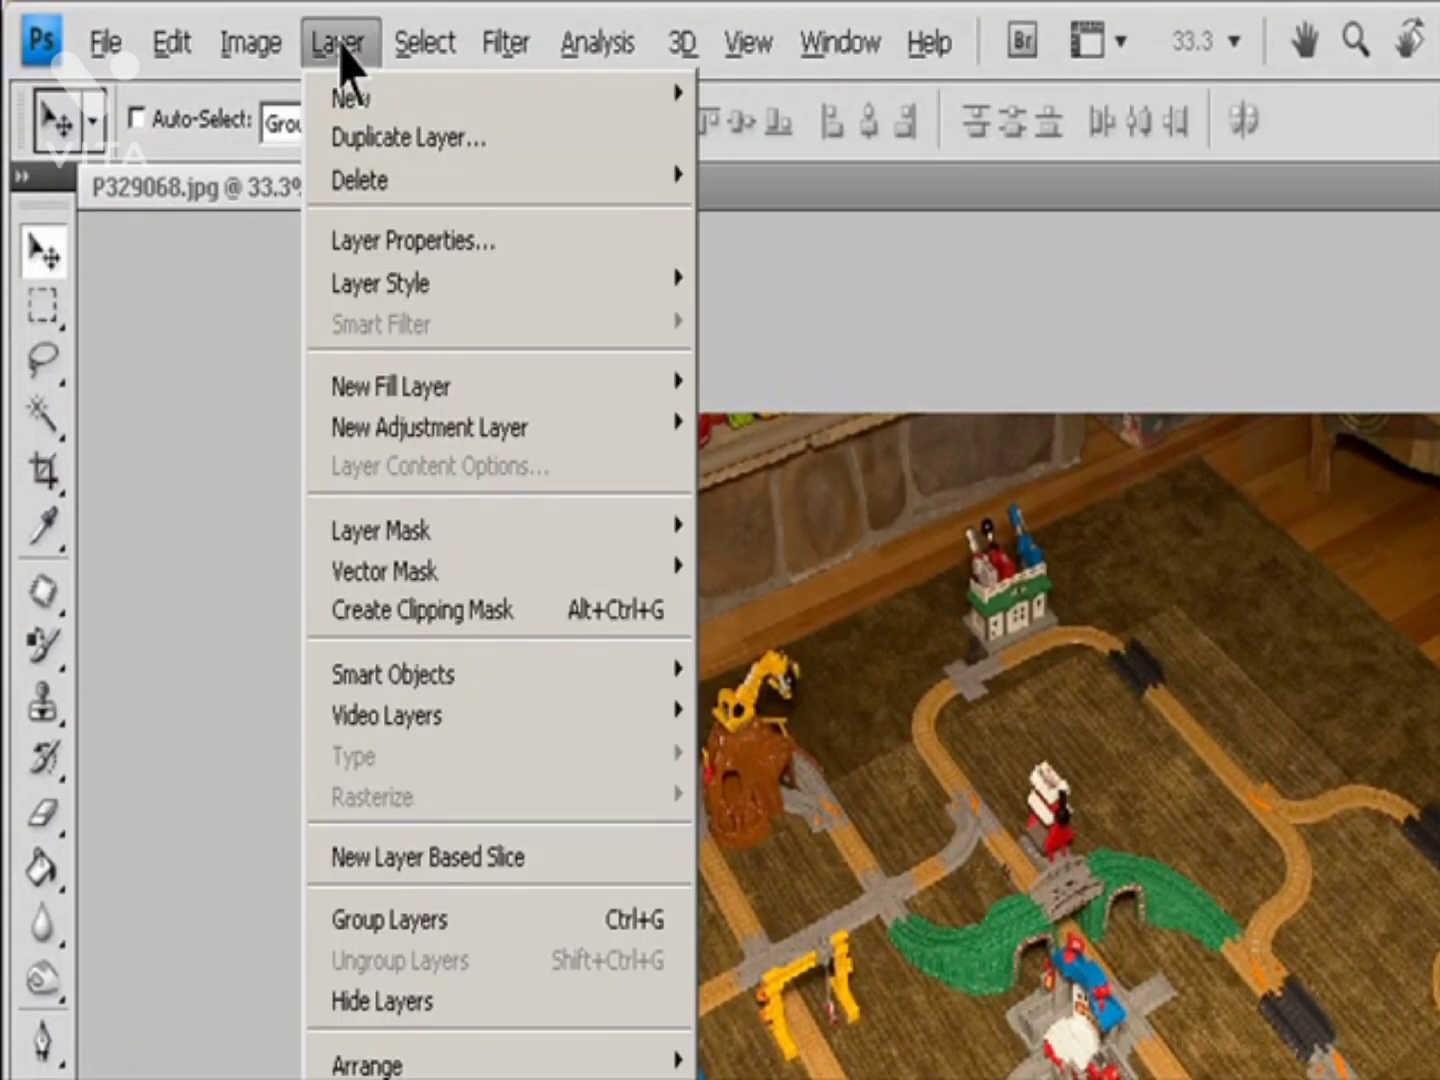
pyautogui.moveTo(411, 572)
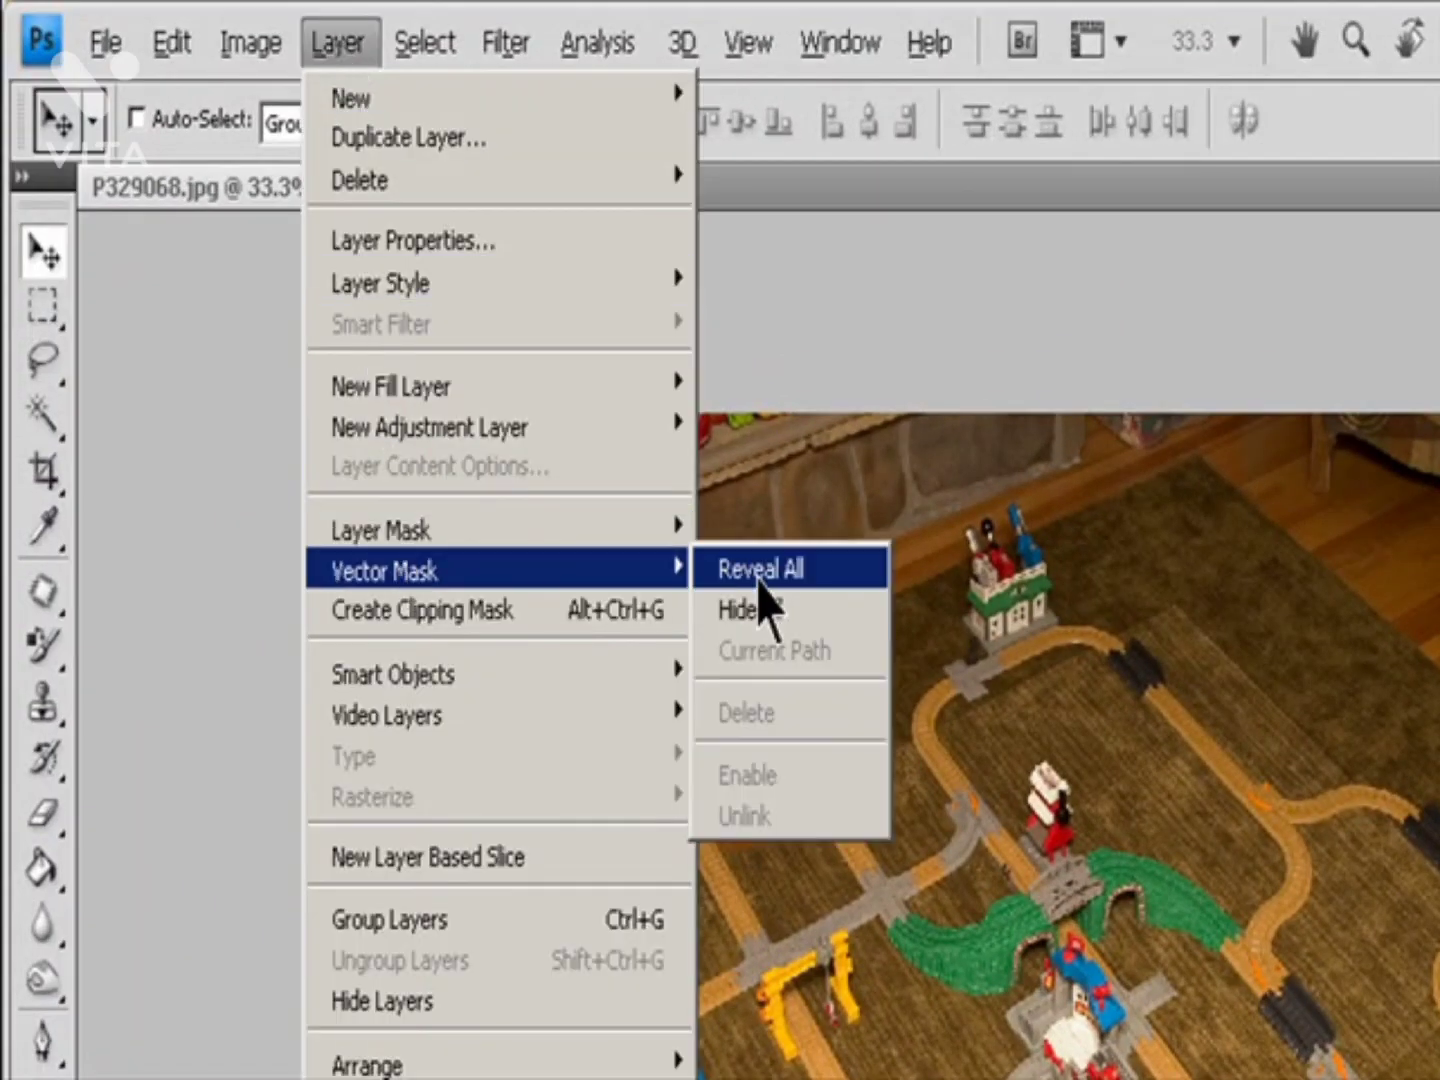
pyautogui.click(783, 625)
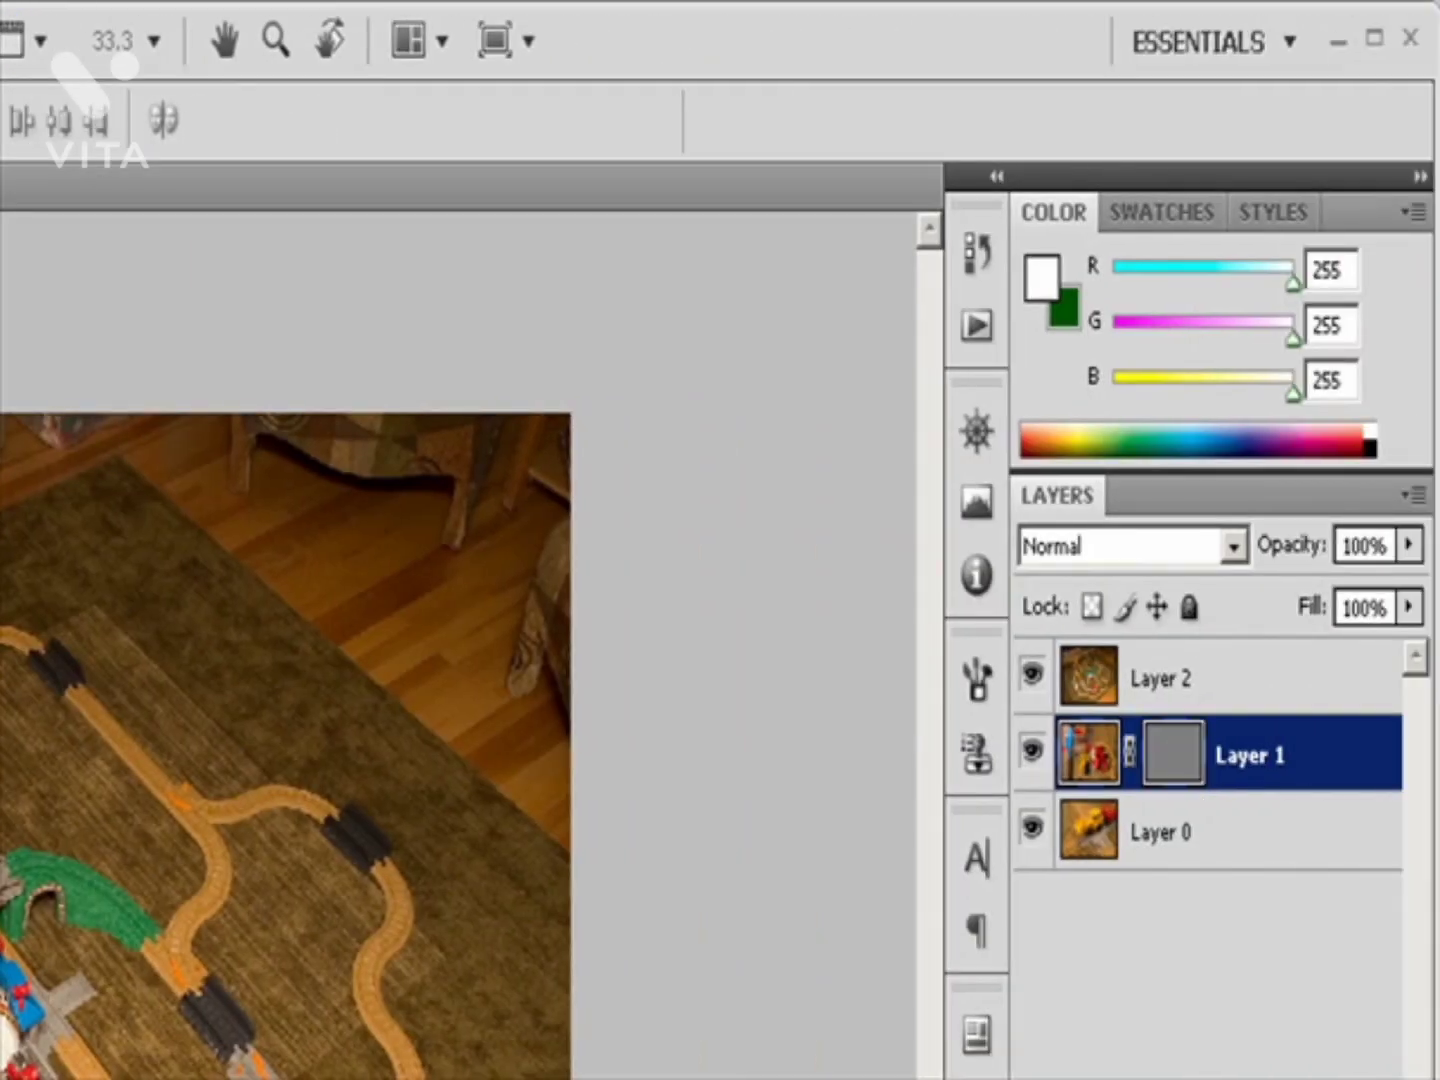
pyautogui.press('u')
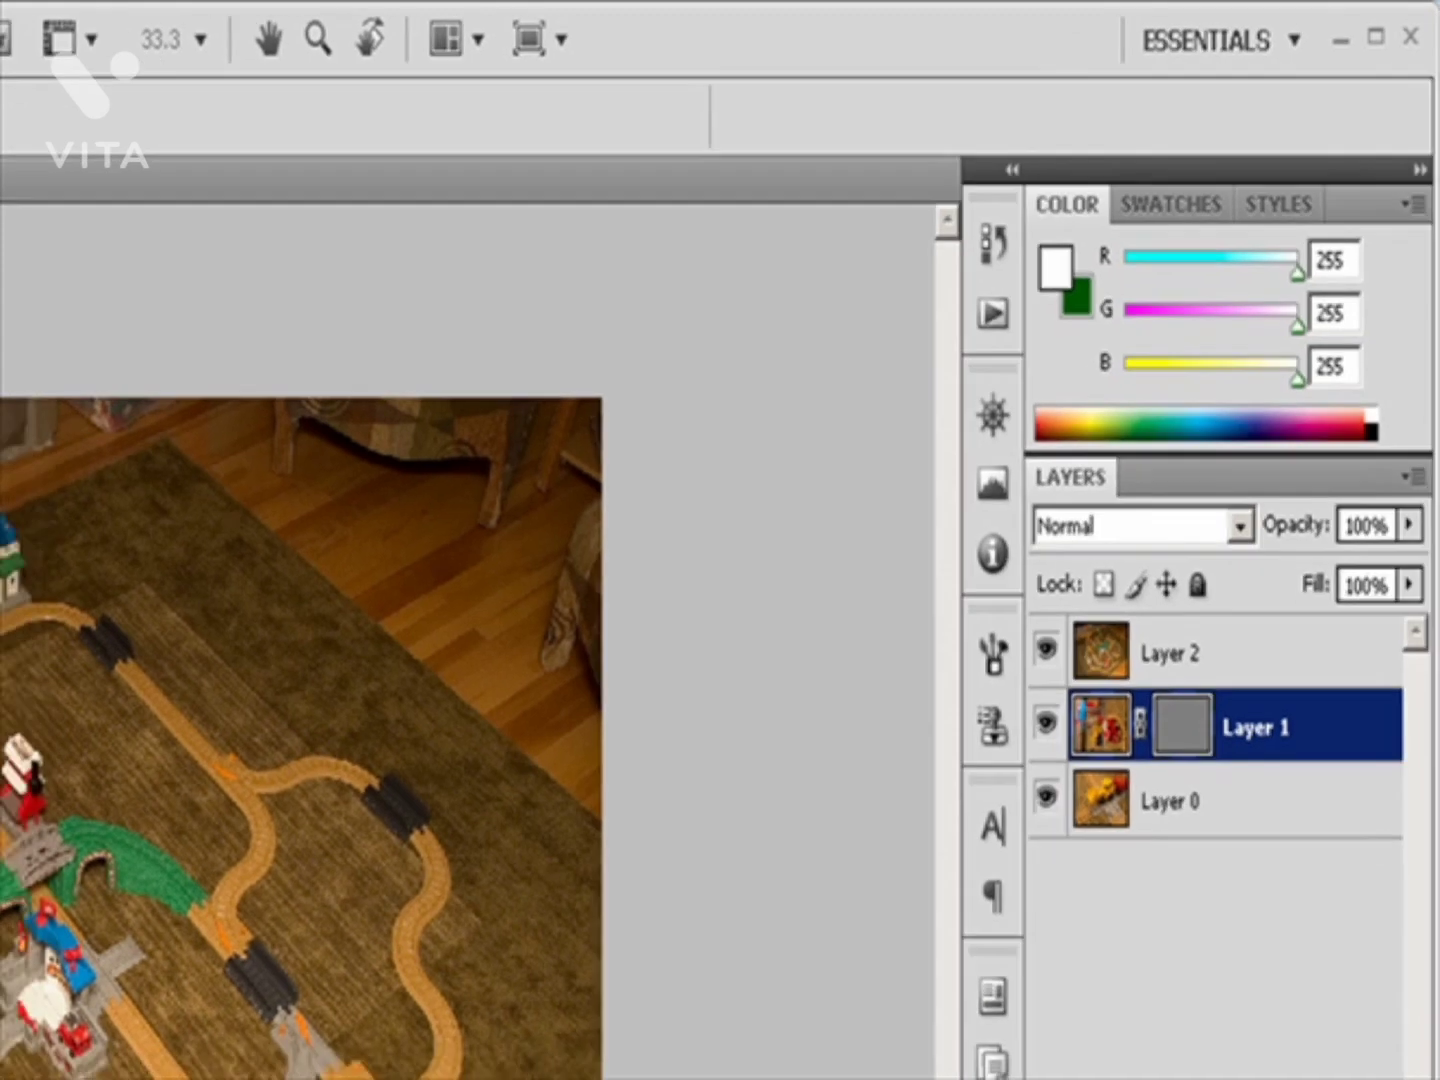
pyautogui.moveTo(61, 489); pyautogui.dragTo(830, 1015)
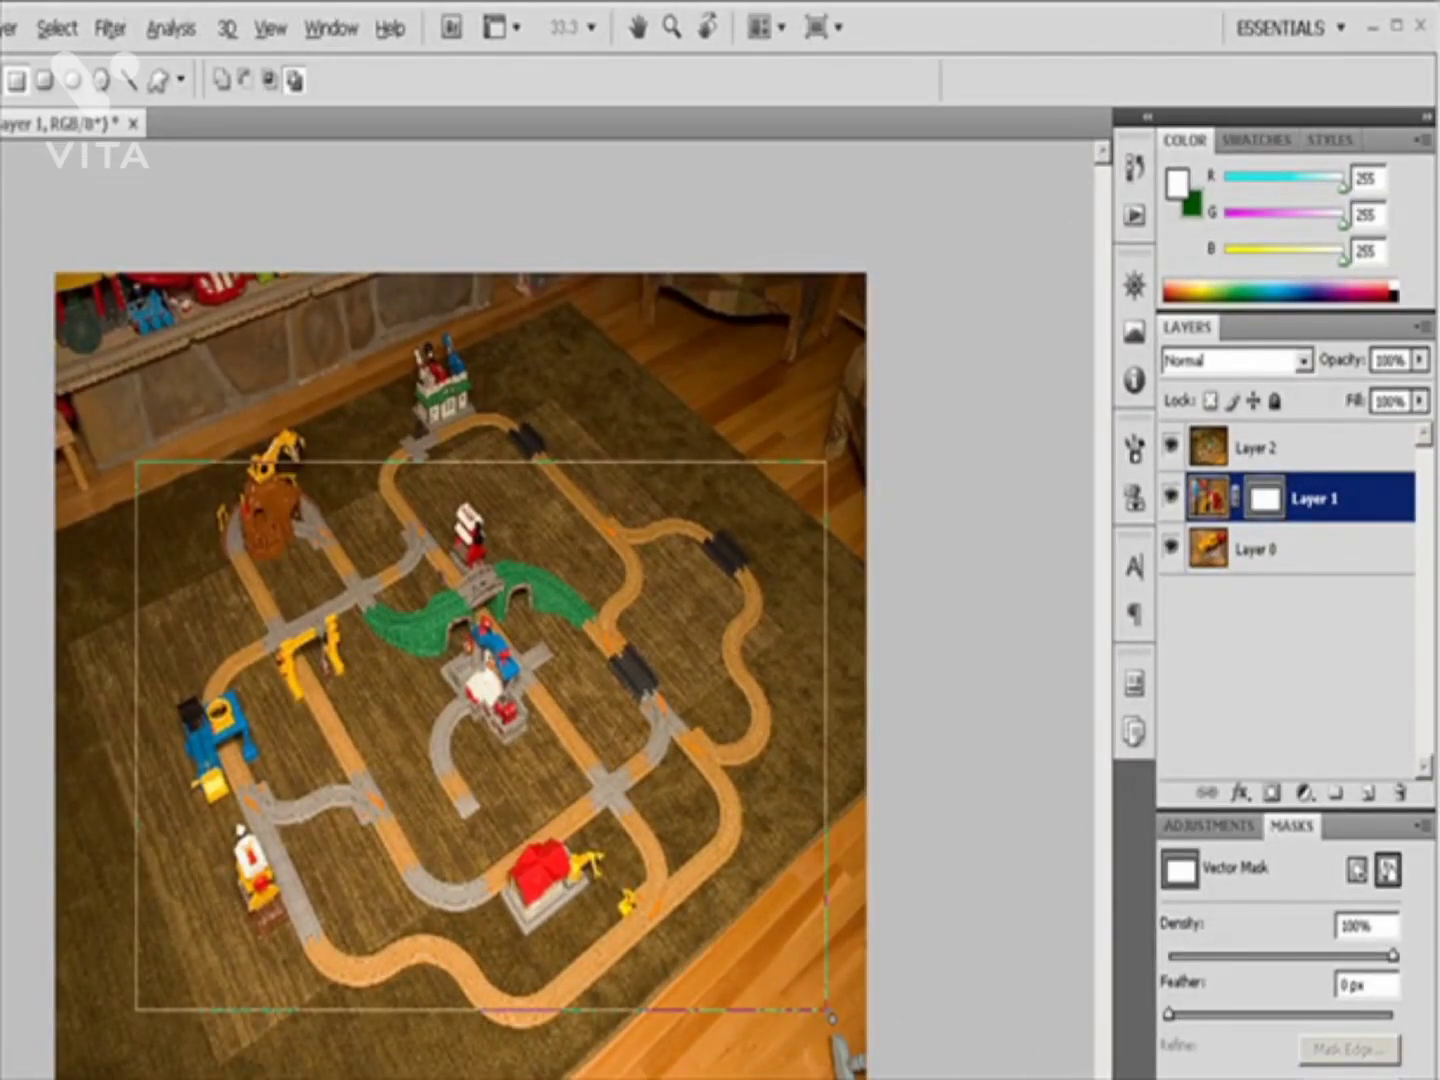
pyautogui.click(1172, 500)
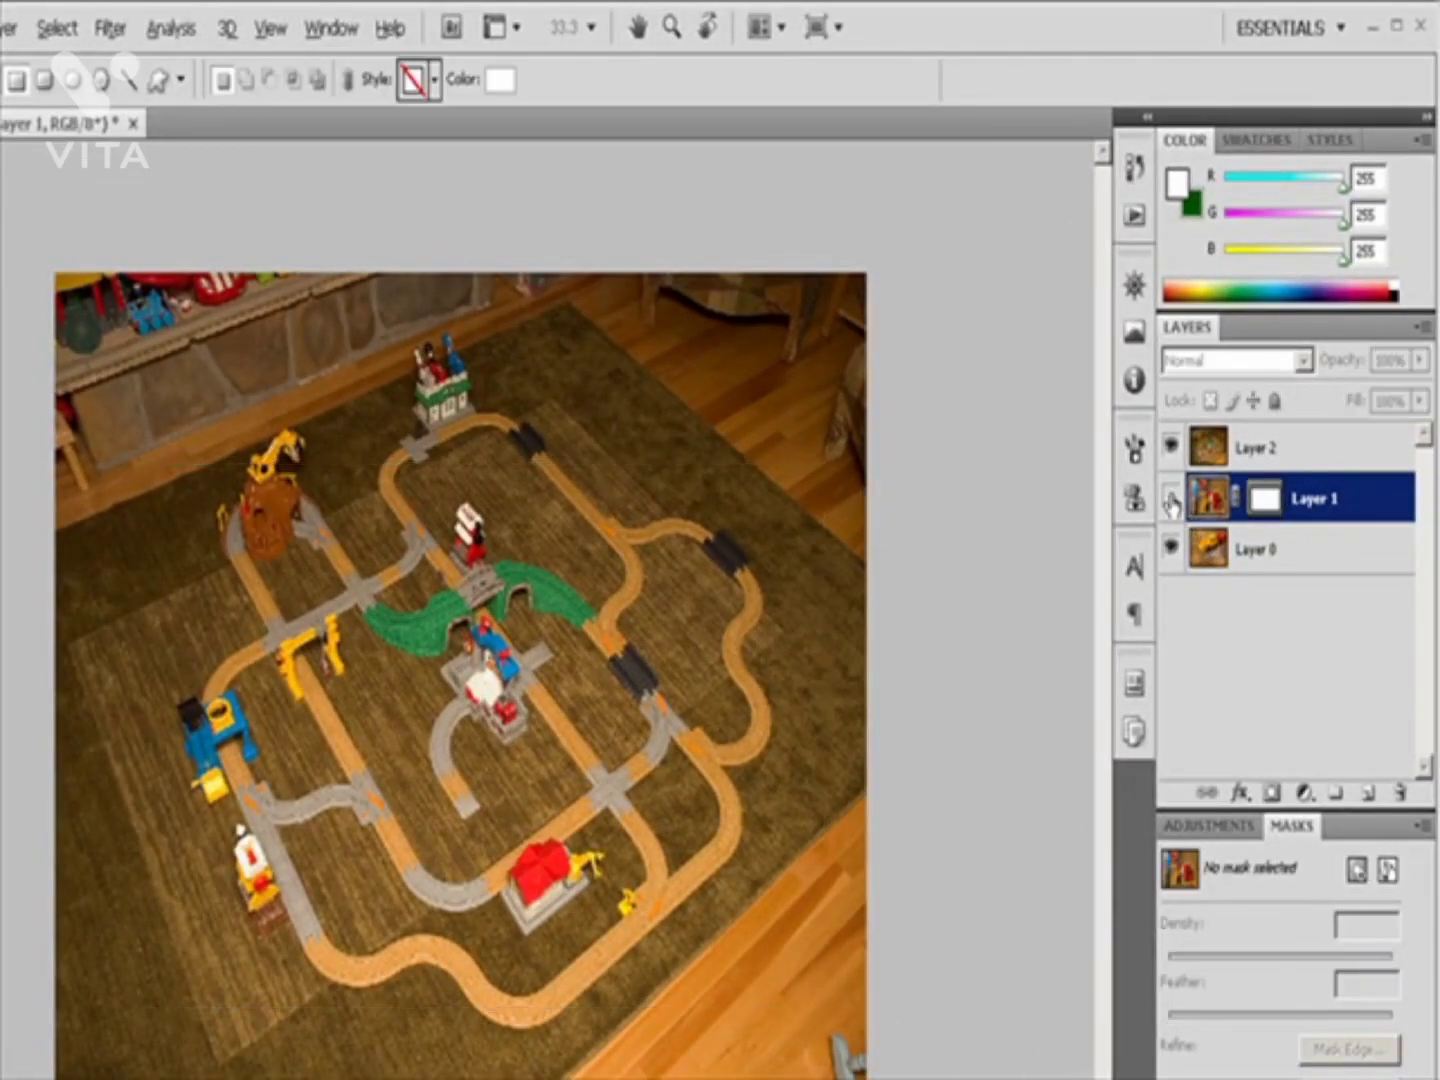
pyautogui.click(1171, 499)
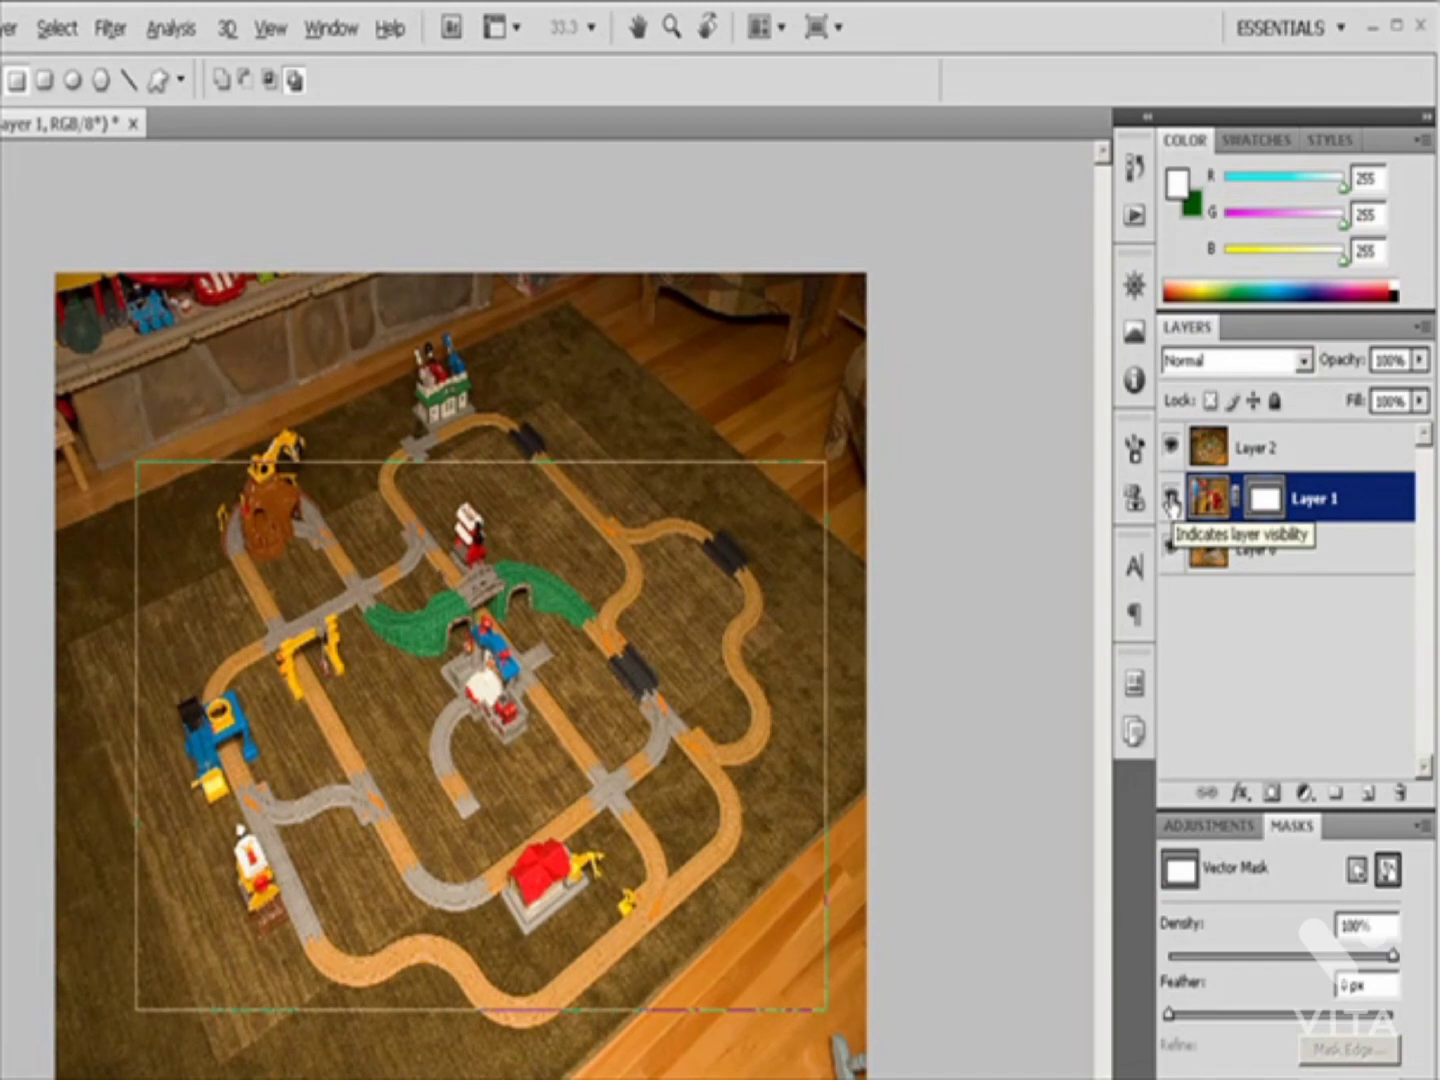
# Step: Switch to Layer 2 and draw a large rectangle in its vector mask, leaving only a border of the photo hidden
pyautogui.hotkey('alt', ']')
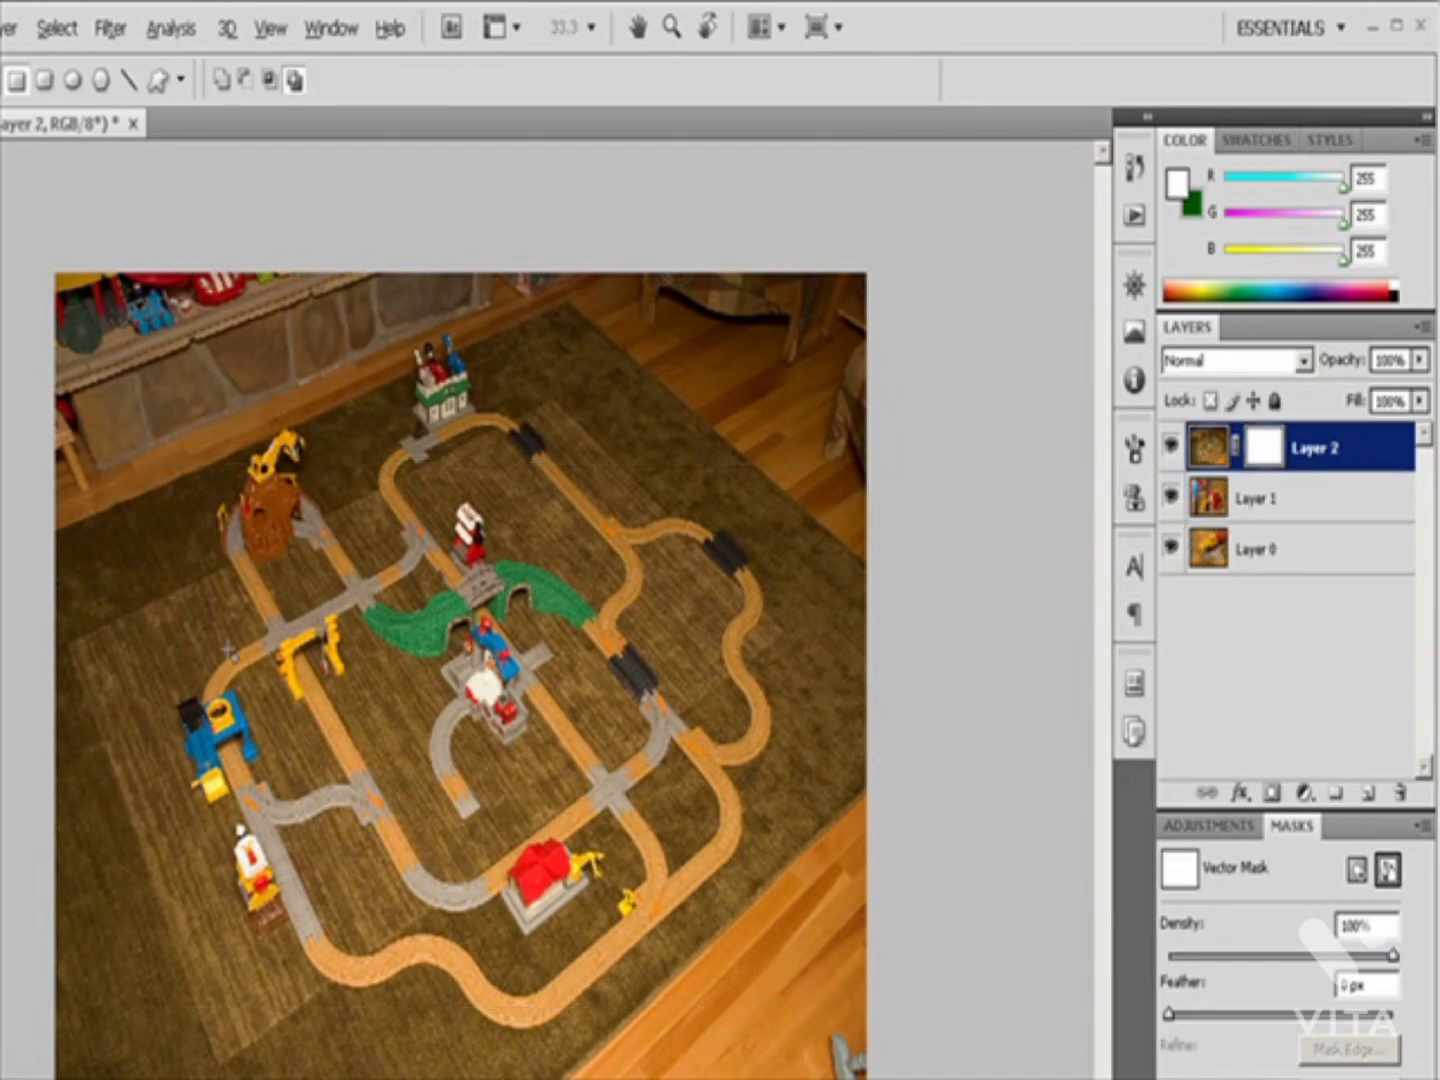
pyautogui.moveTo(106, 394); pyautogui.dragTo(845, 1048)
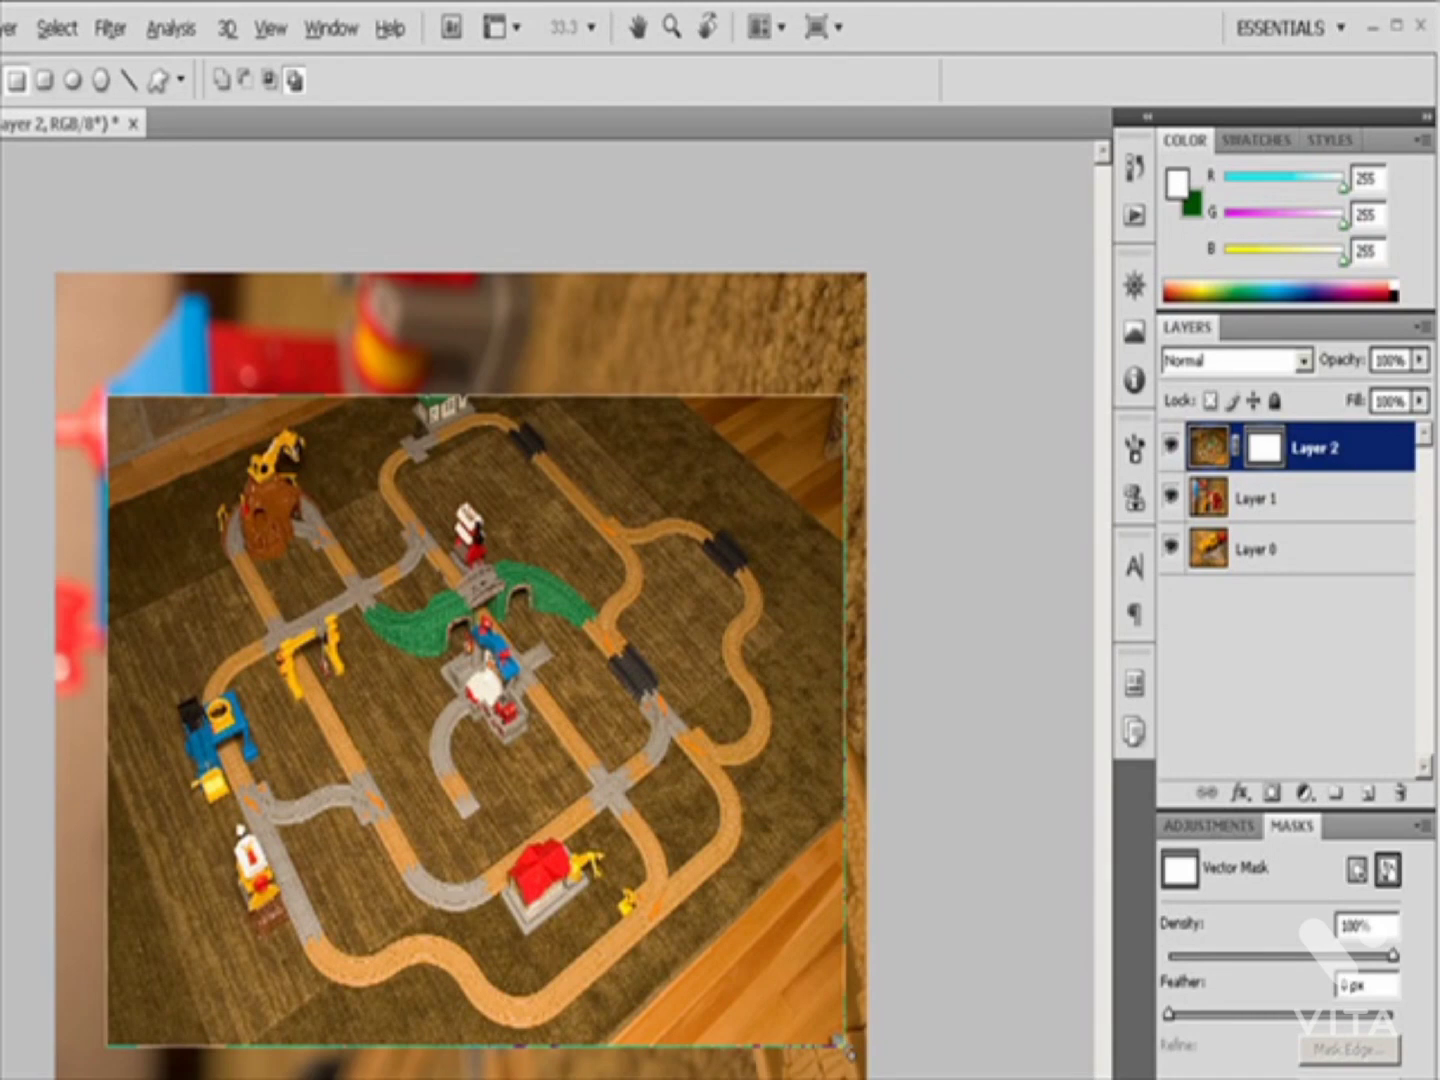
pyautogui.click(1387, 869)
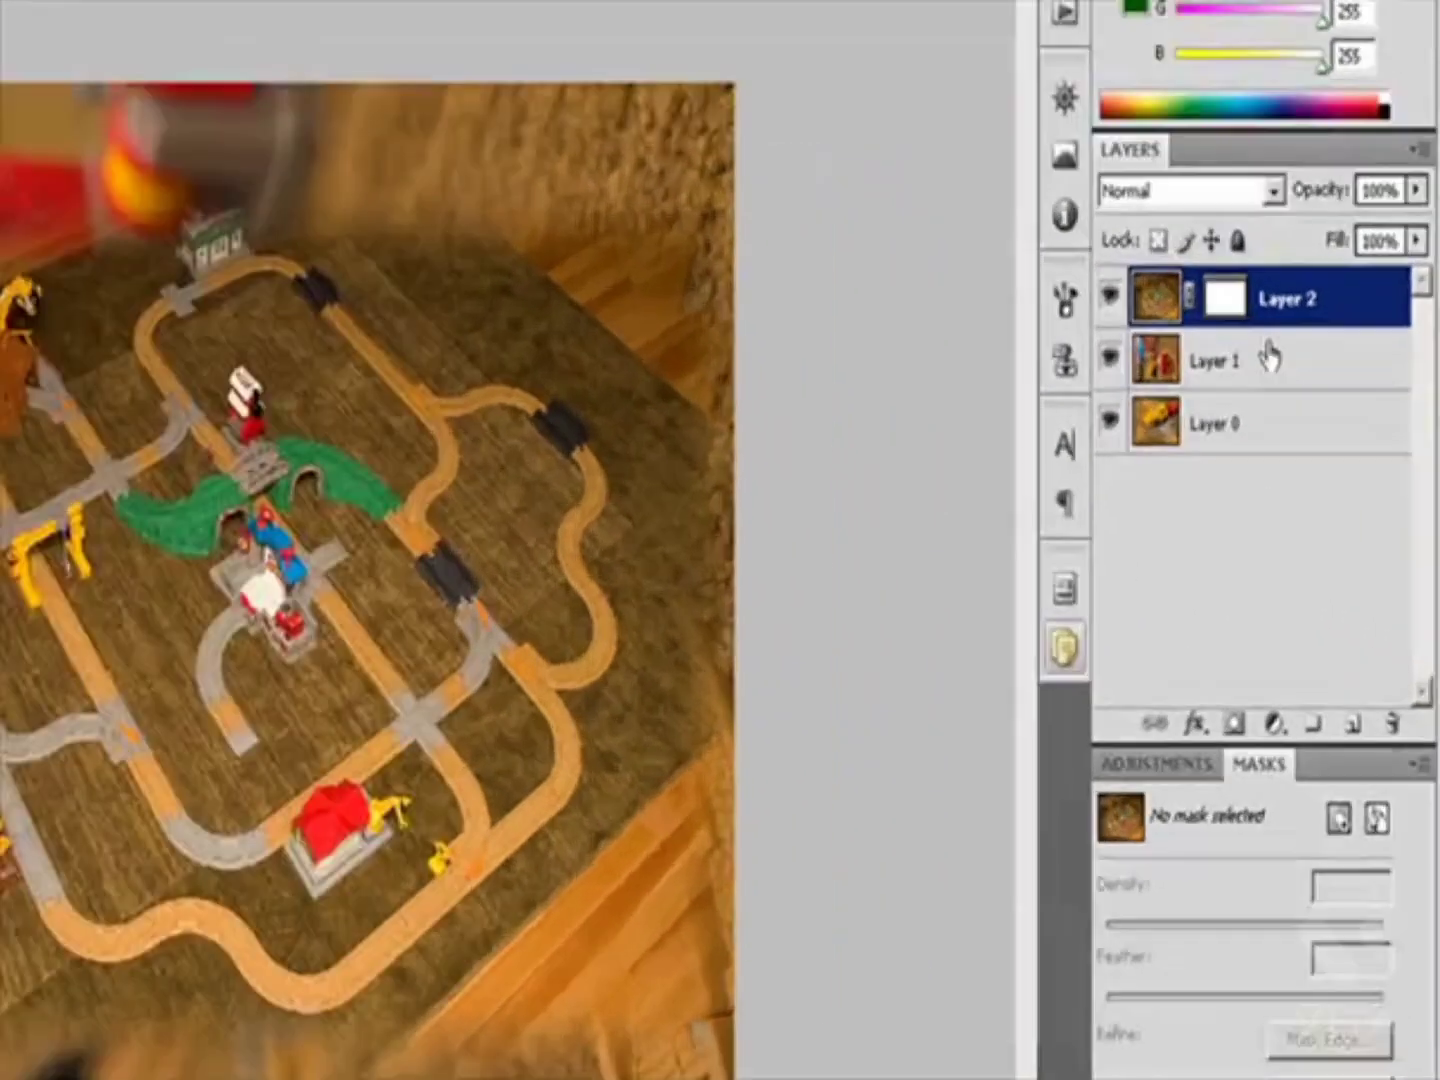
# Step: Select Layer 2's vector mask for editing so its density and feather settings are available
pyautogui.click(1315, 432)
pyautogui.click(1236, 250)
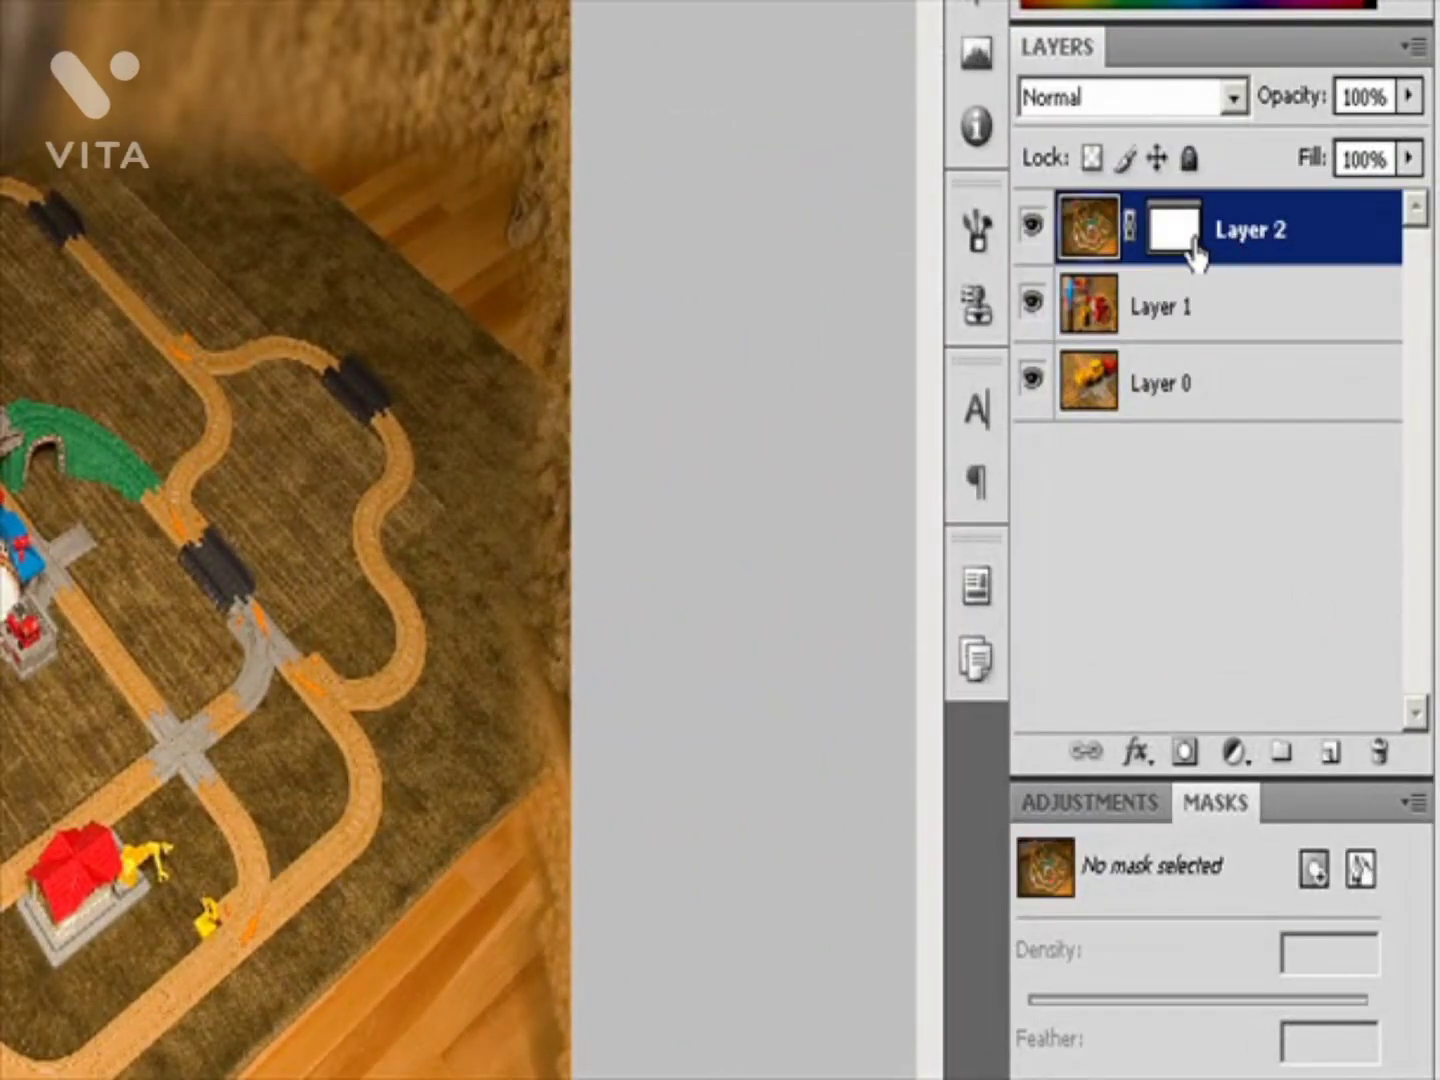
pyautogui.click(1172, 237)
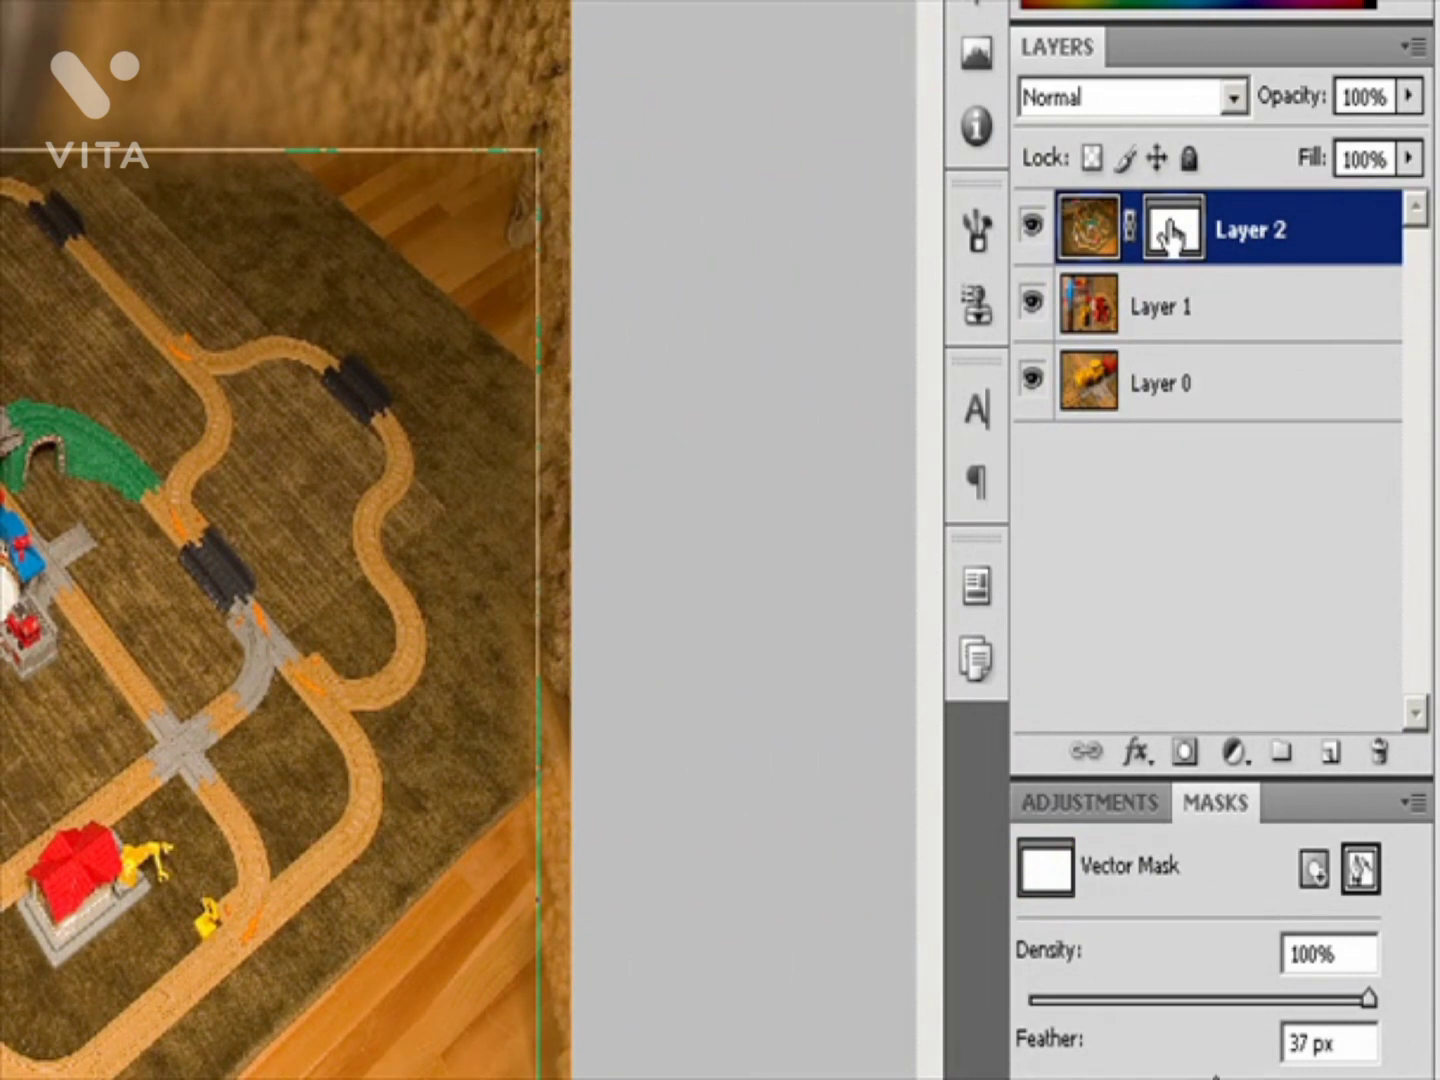
pyautogui.click(1361, 868)
pyautogui.click(1360, 868)
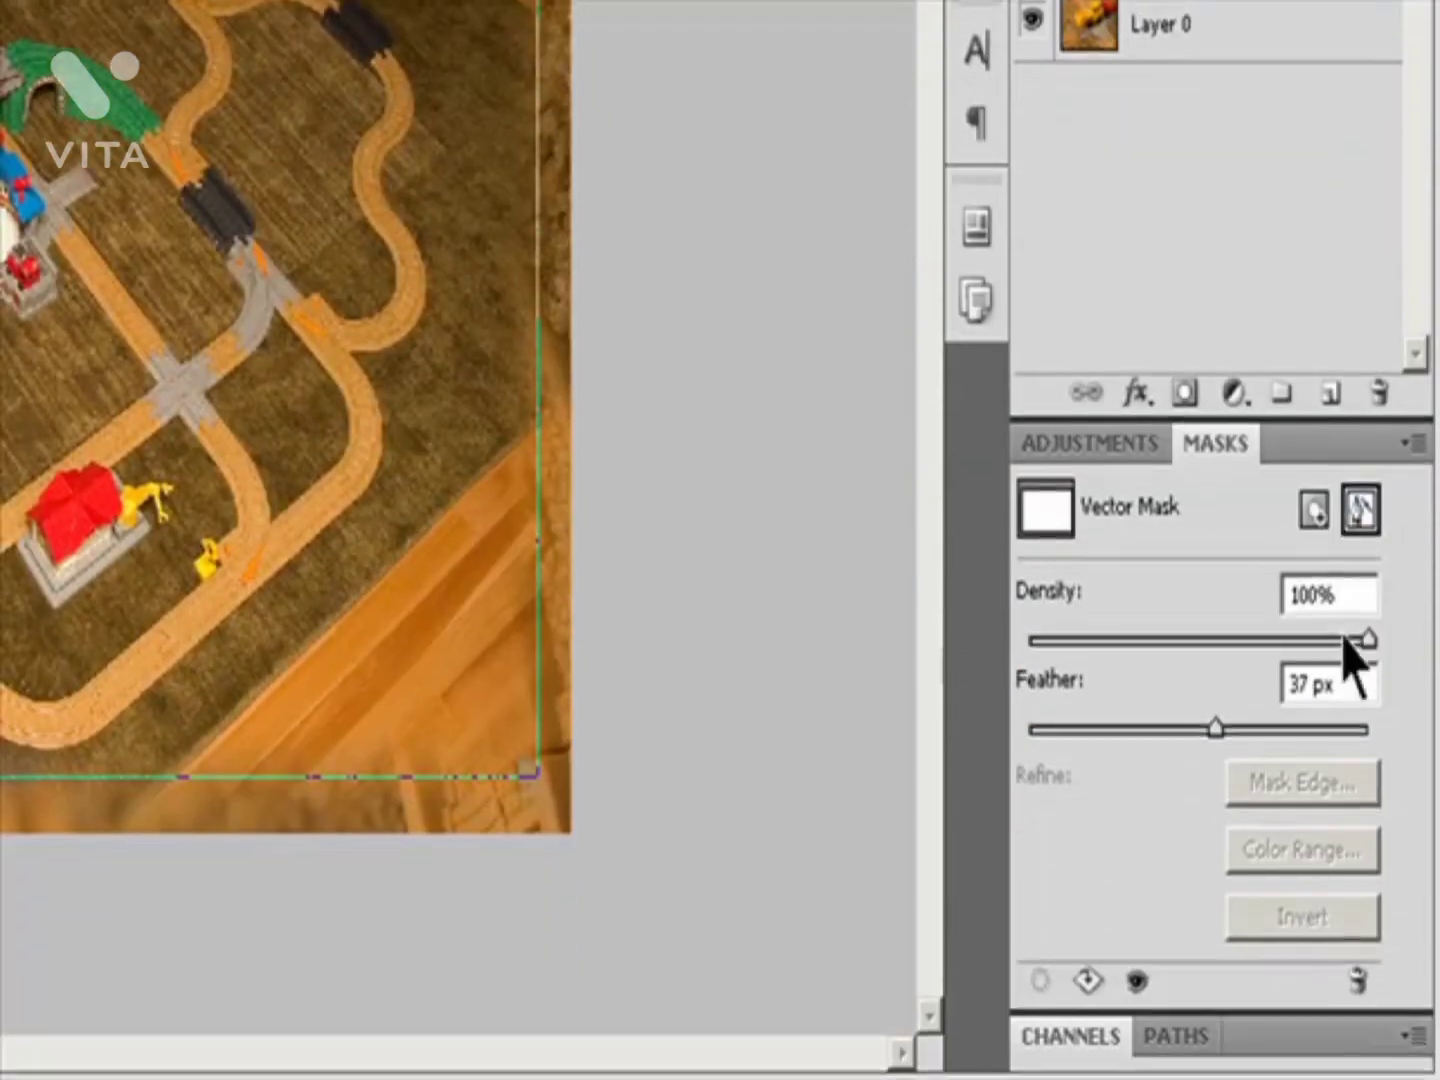
# Step: Try feather values of 3 px and 10 px and a density of 76% on Layer 2's vector mask
pyautogui.moveTo(1215, 722); pyautogui.dragTo(1078, 728)
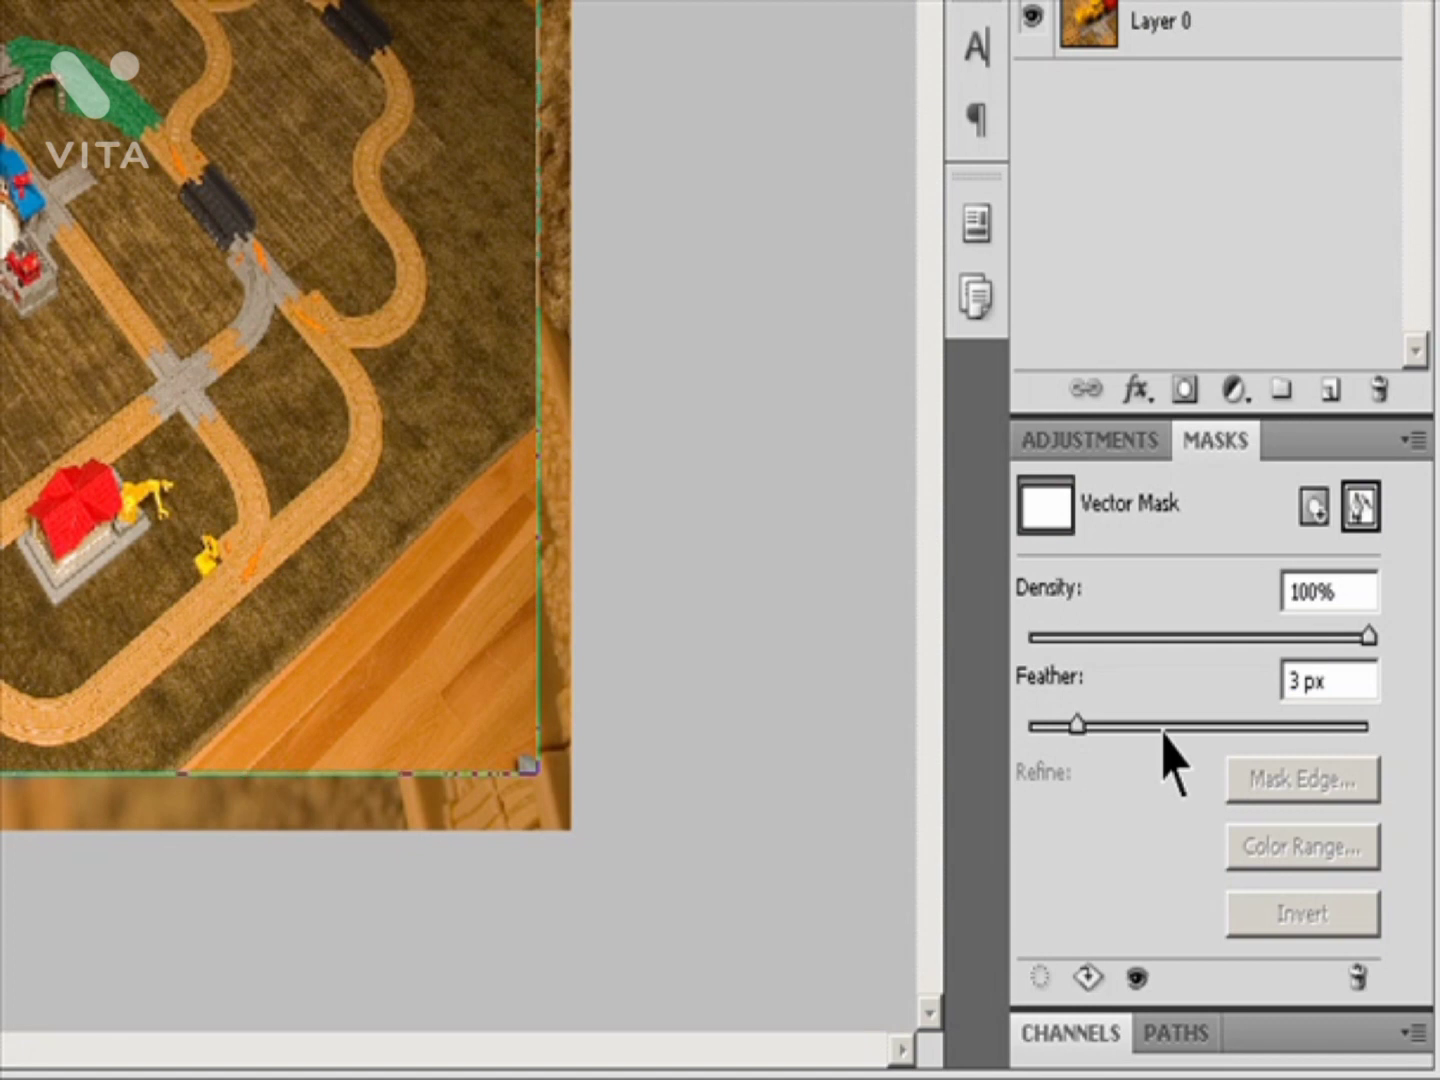
pyautogui.click(1340, 683)
pyautogui.write('10')
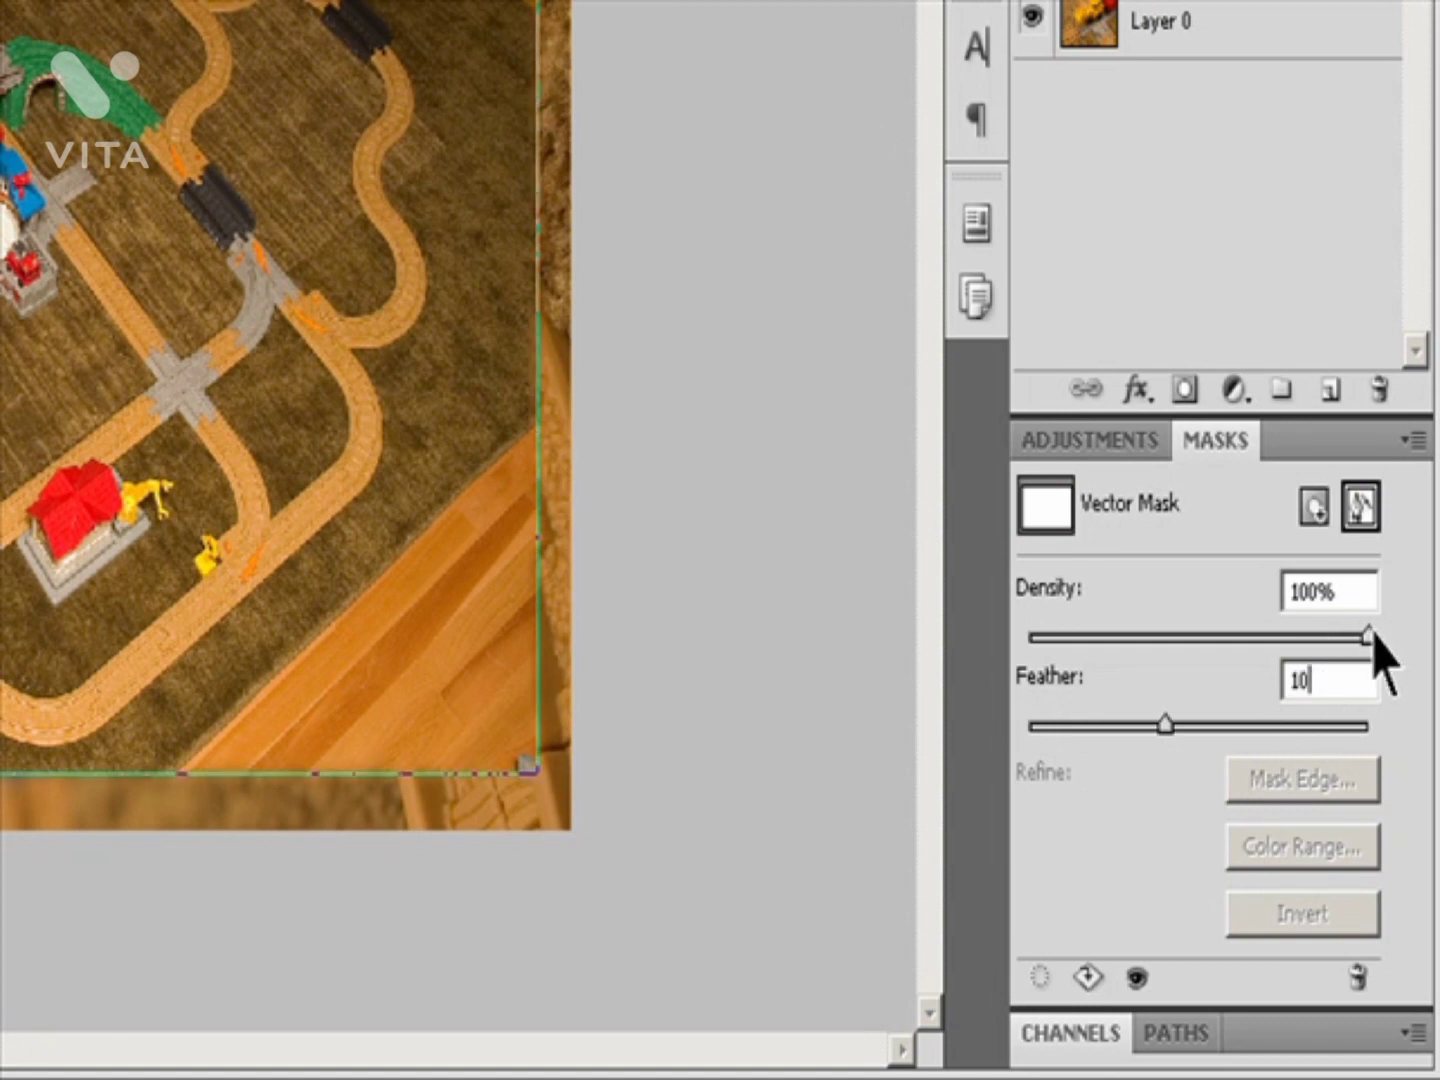
pyautogui.moveTo(1369, 636); pyautogui.dragTo(1291, 644)
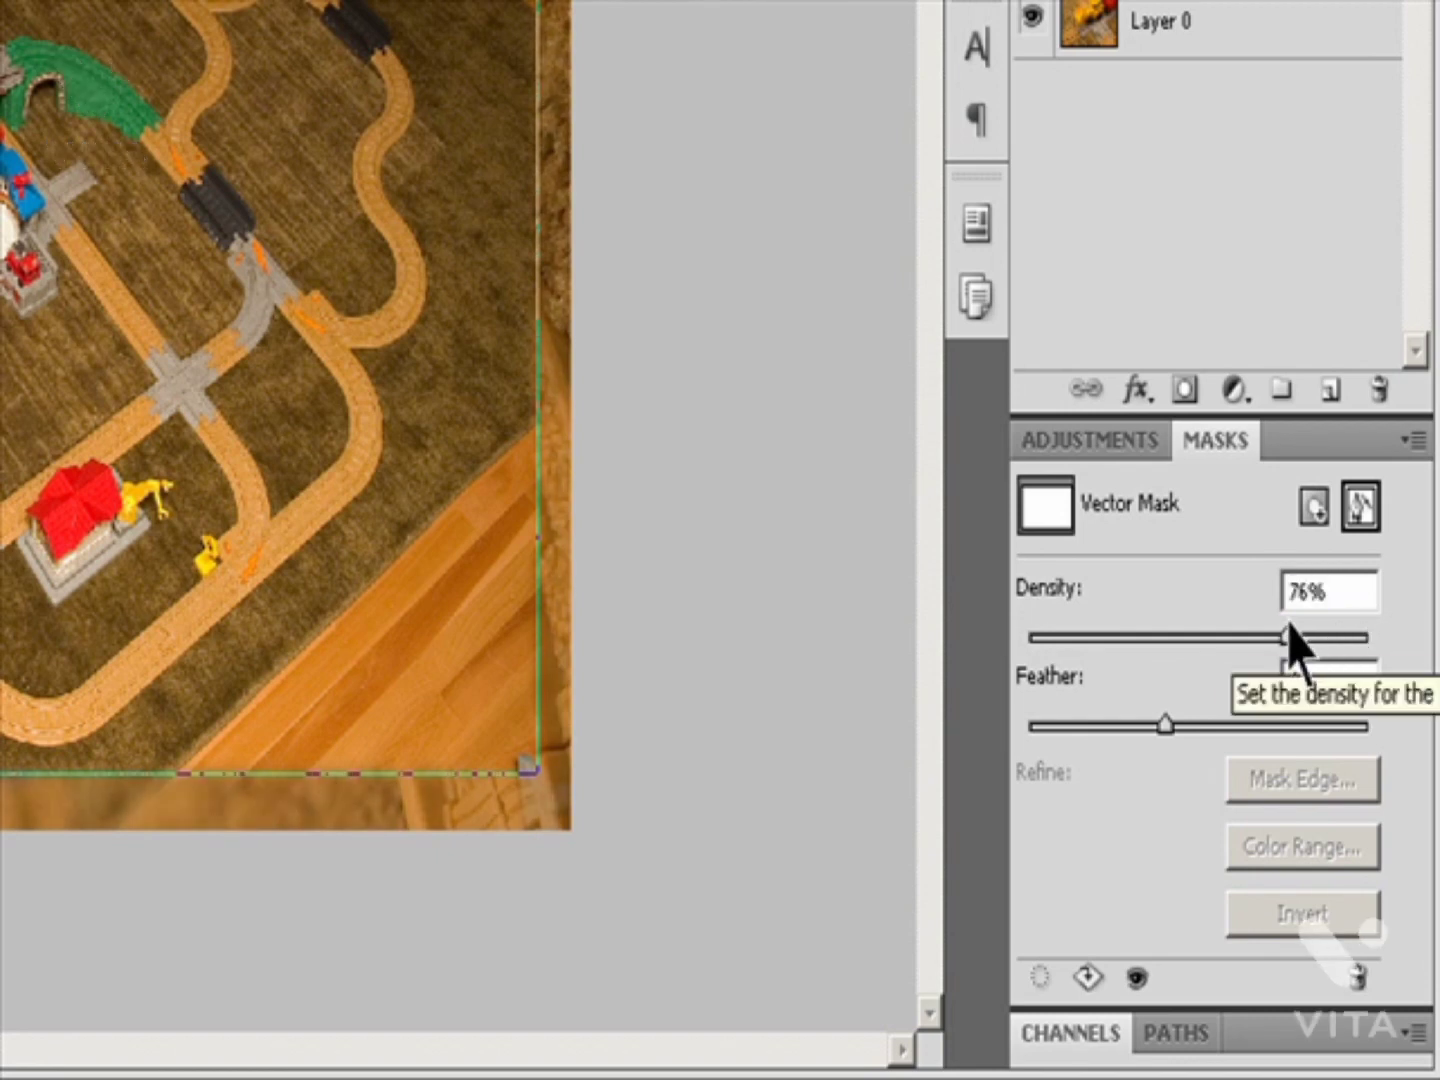
# Step: Display the path of Layer 2's vector mask and set the mask density to 86%
pyautogui.click(1195, 1032)
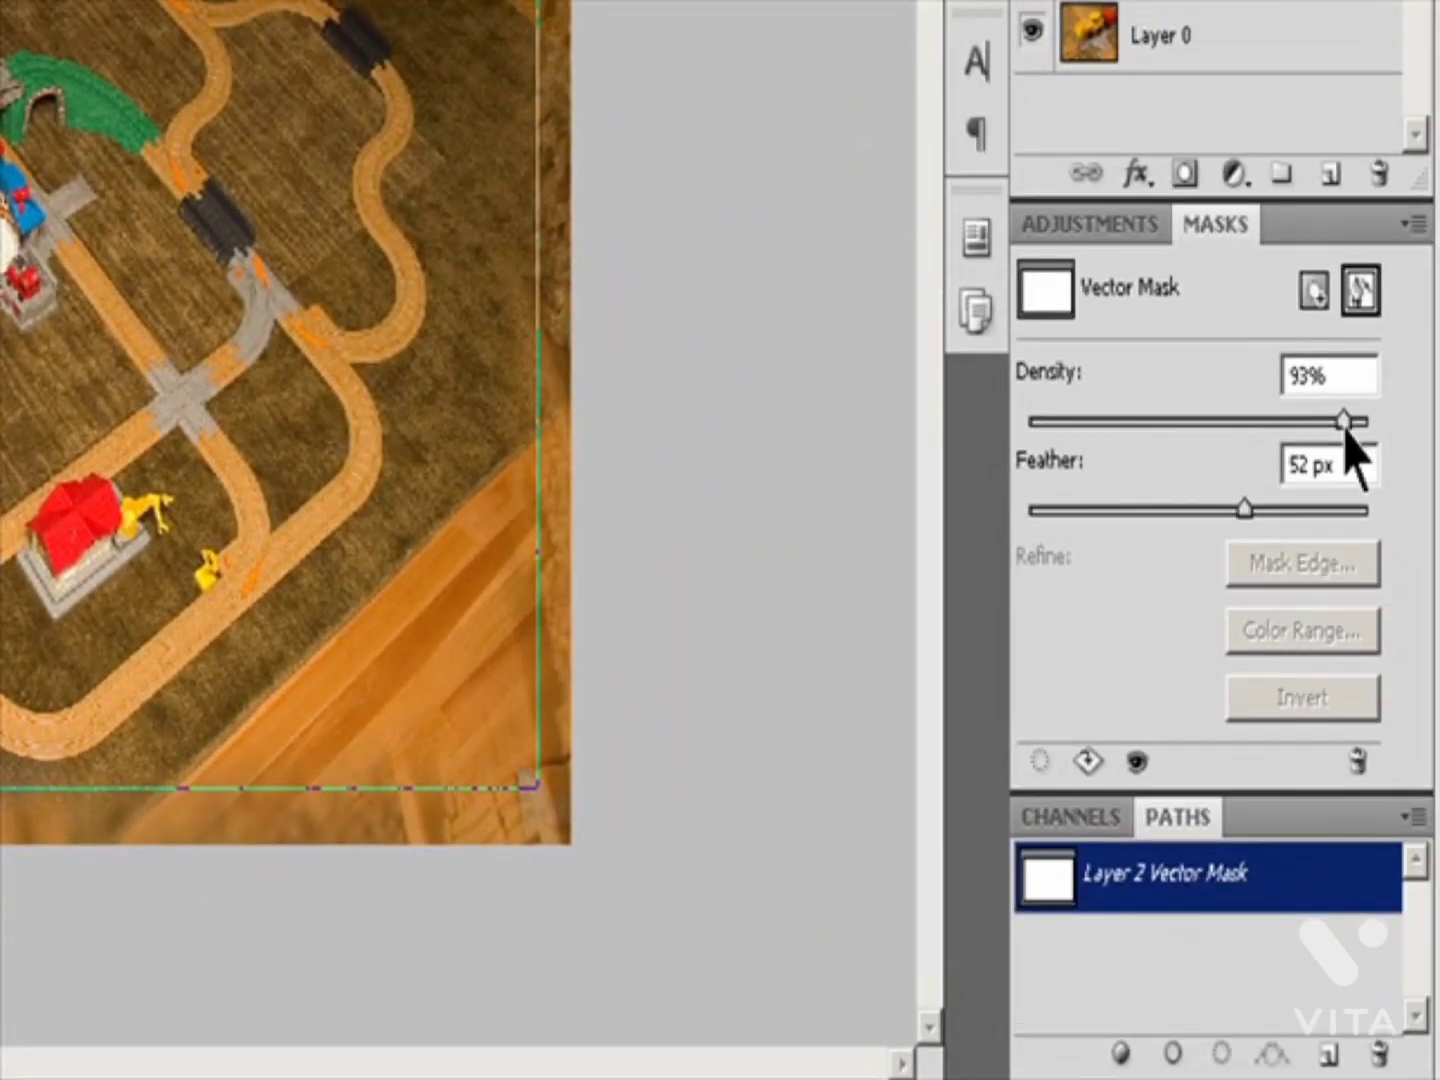
pyautogui.moveTo(1345, 412); pyautogui.dragTo(1322, 419)
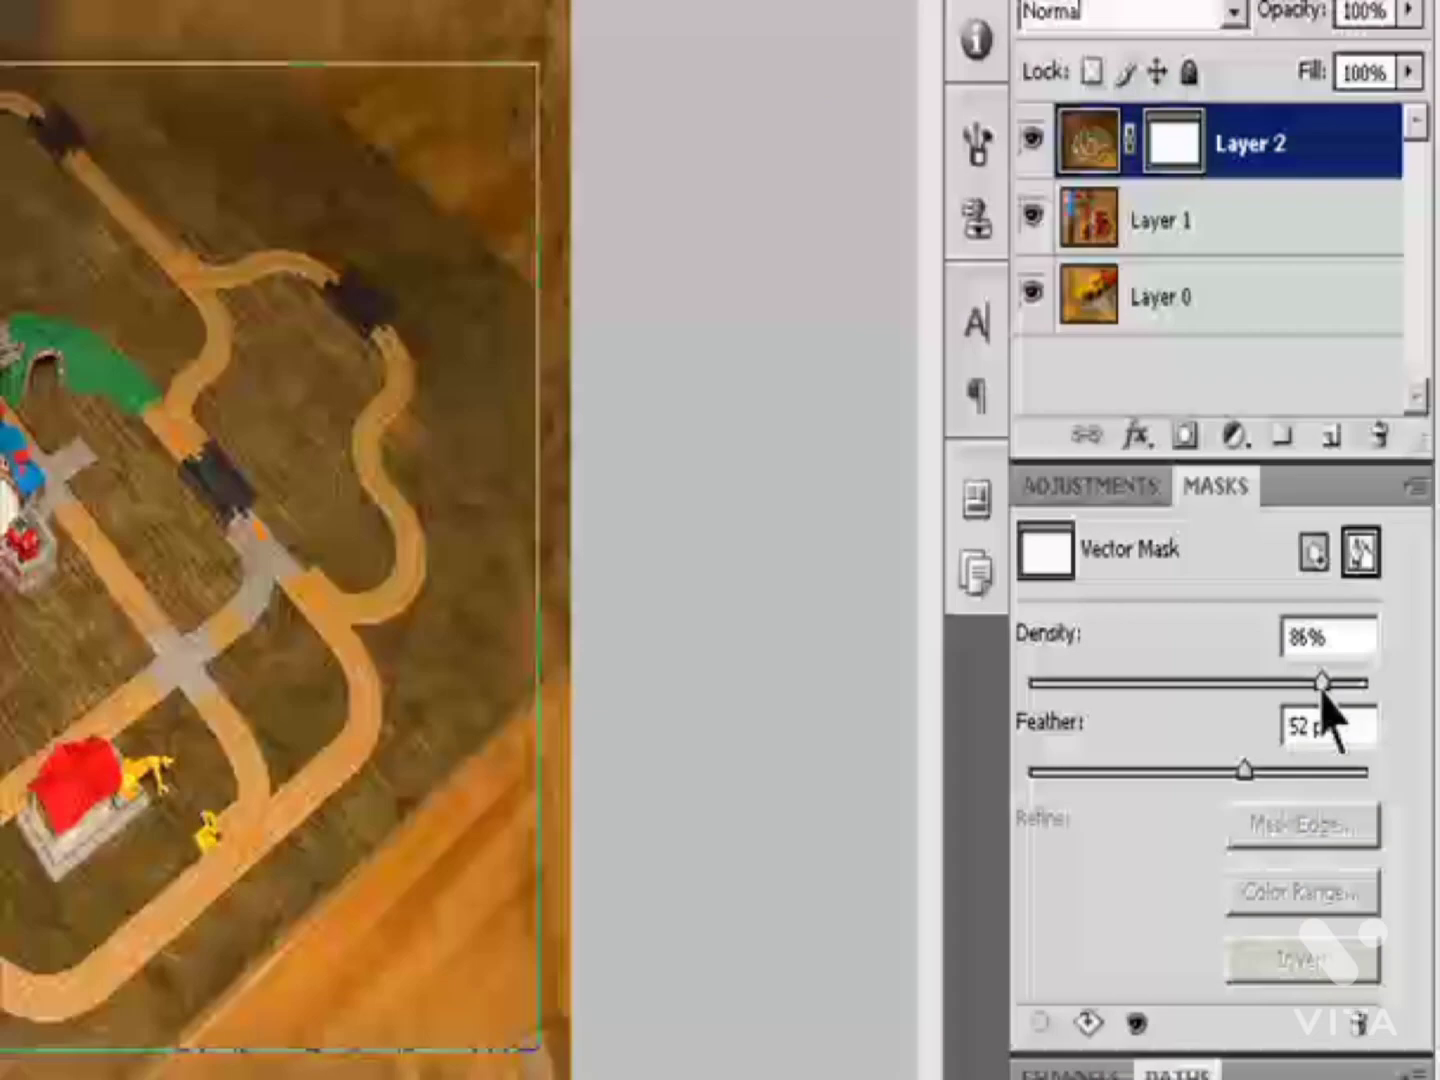
# Step: Deselect and reselect Layer 2's vector mask to check when its settings can be edited
pyautogui.click(1200, 258)
pyautogui.click(1215, 183)
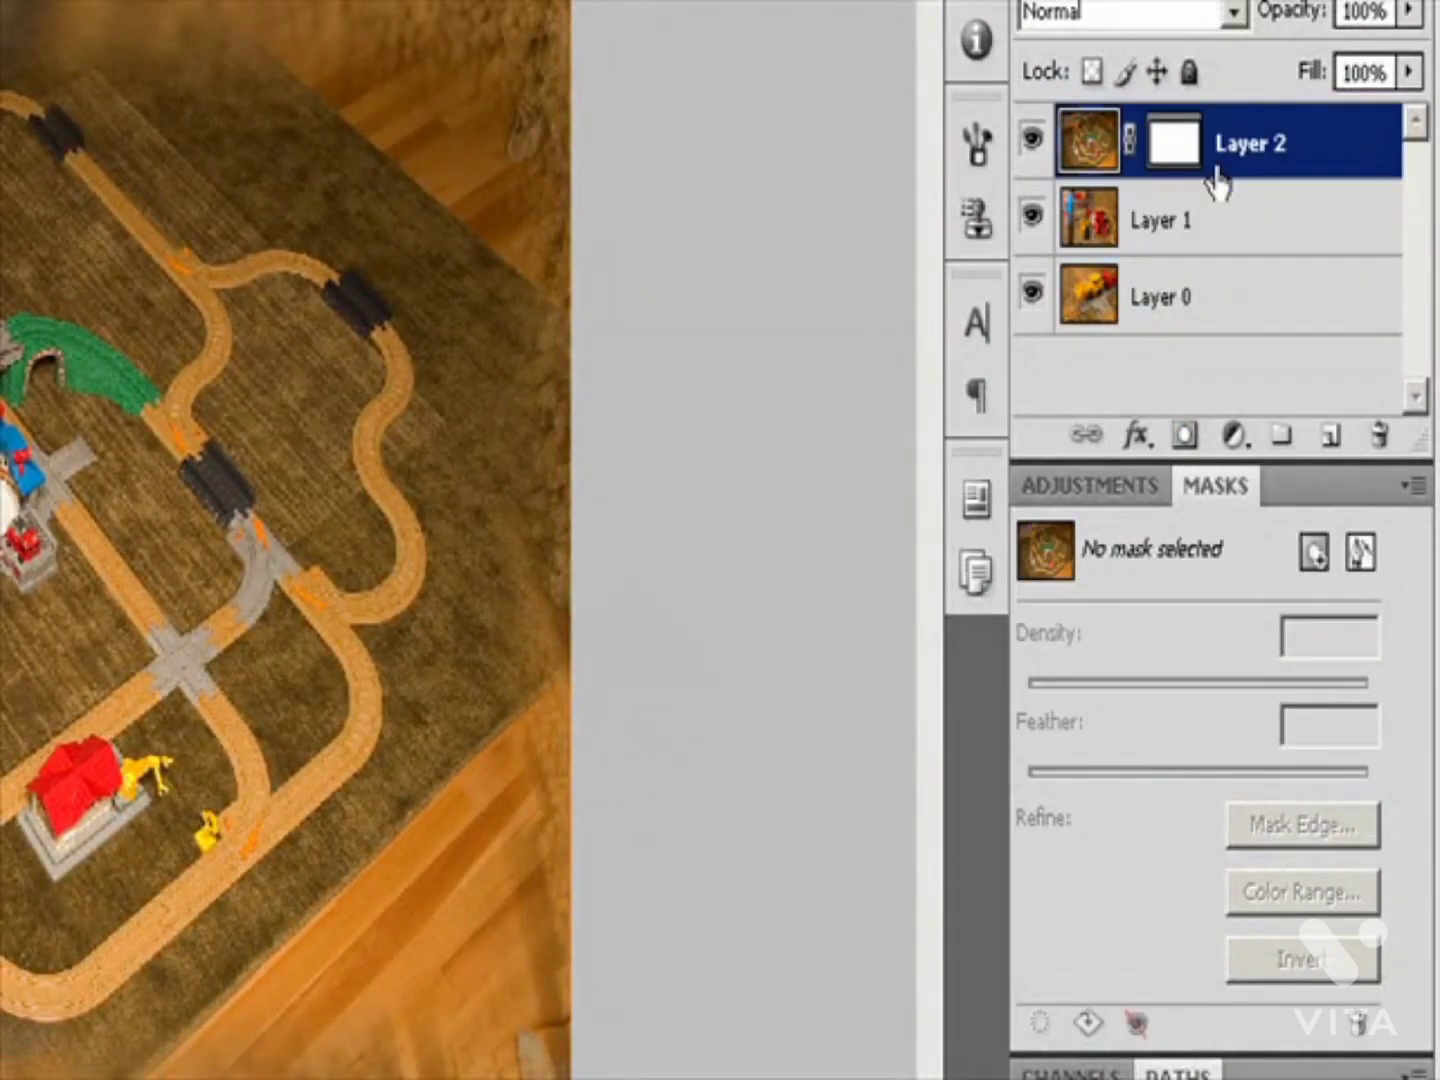
pyautogui.click(1163, 152)
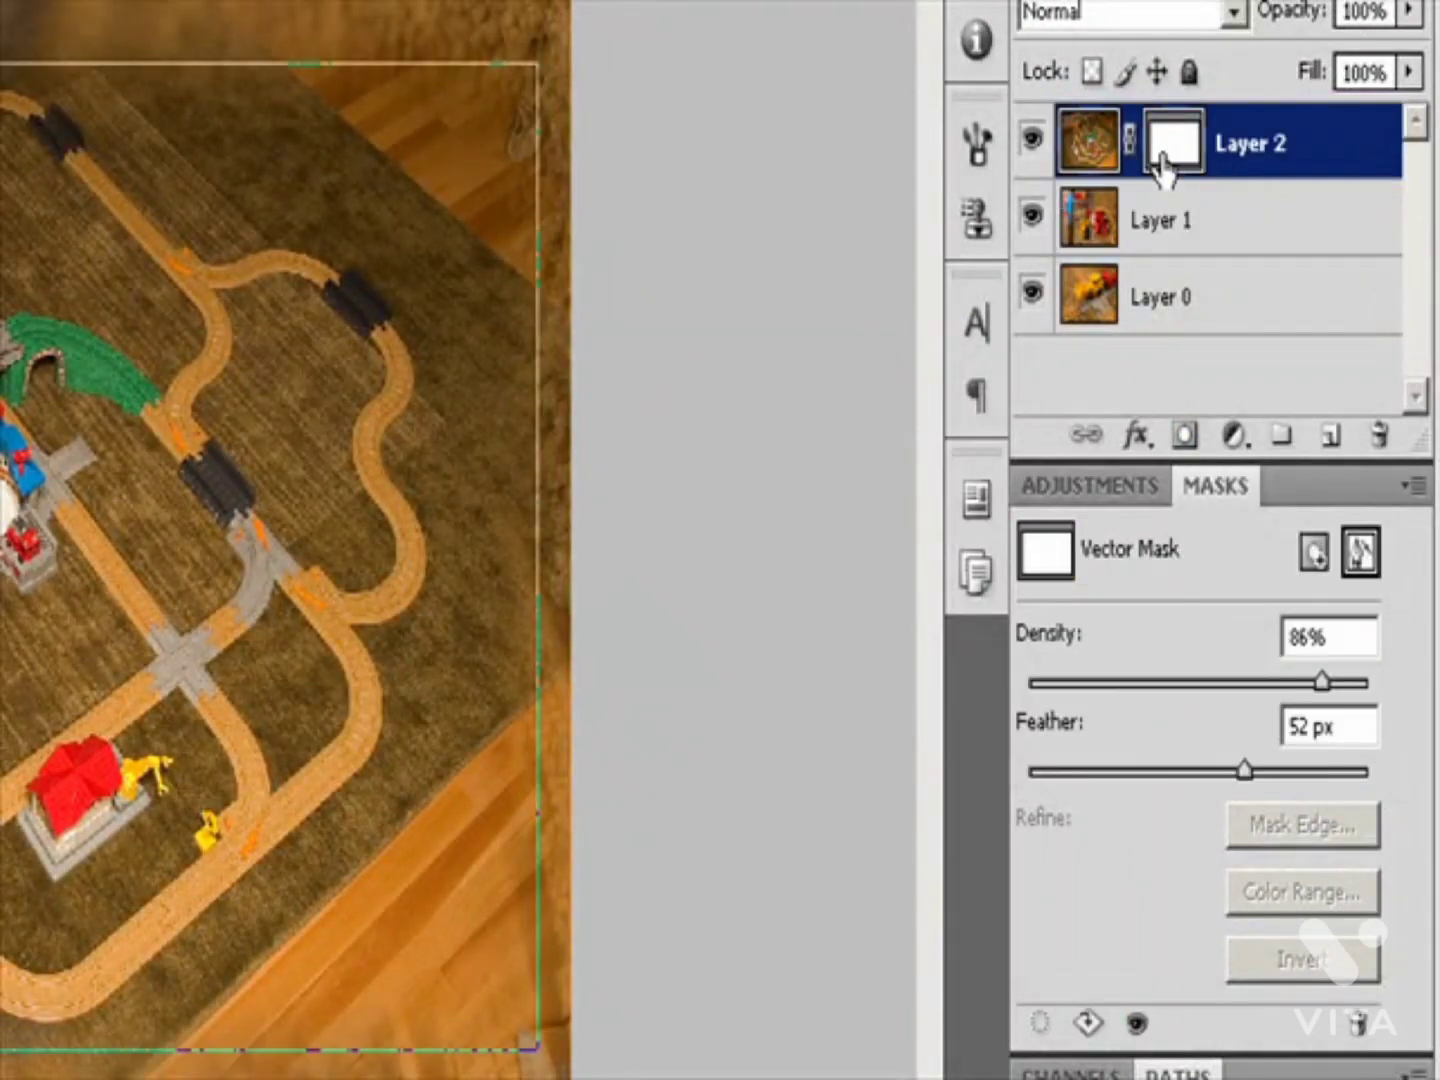
pyautogui.click(1357, 554)
pyautogui.click(1358, 555)
pyautogui.click(1357, 1021)
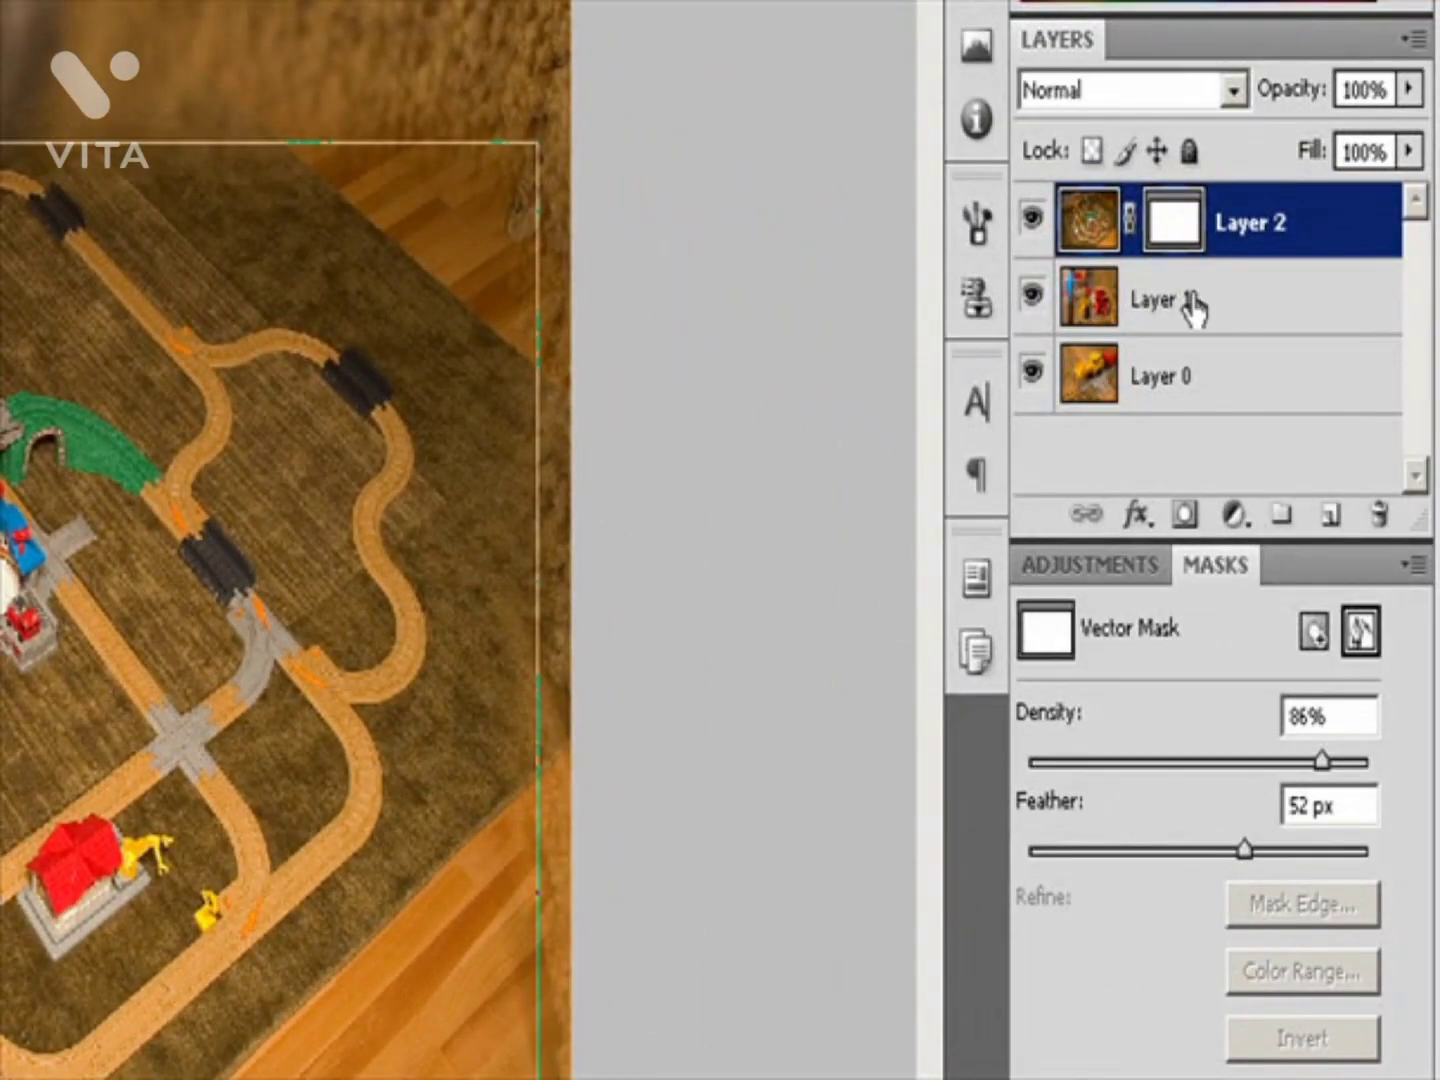
# Step: Reselect Layer 2's vector mask and toggle it off and back on to compare the masked and unmasked photo
pyautogui.click(1196, 300)
pyautogui.click(1220, 257)
pyautogui.click(1167, 235)
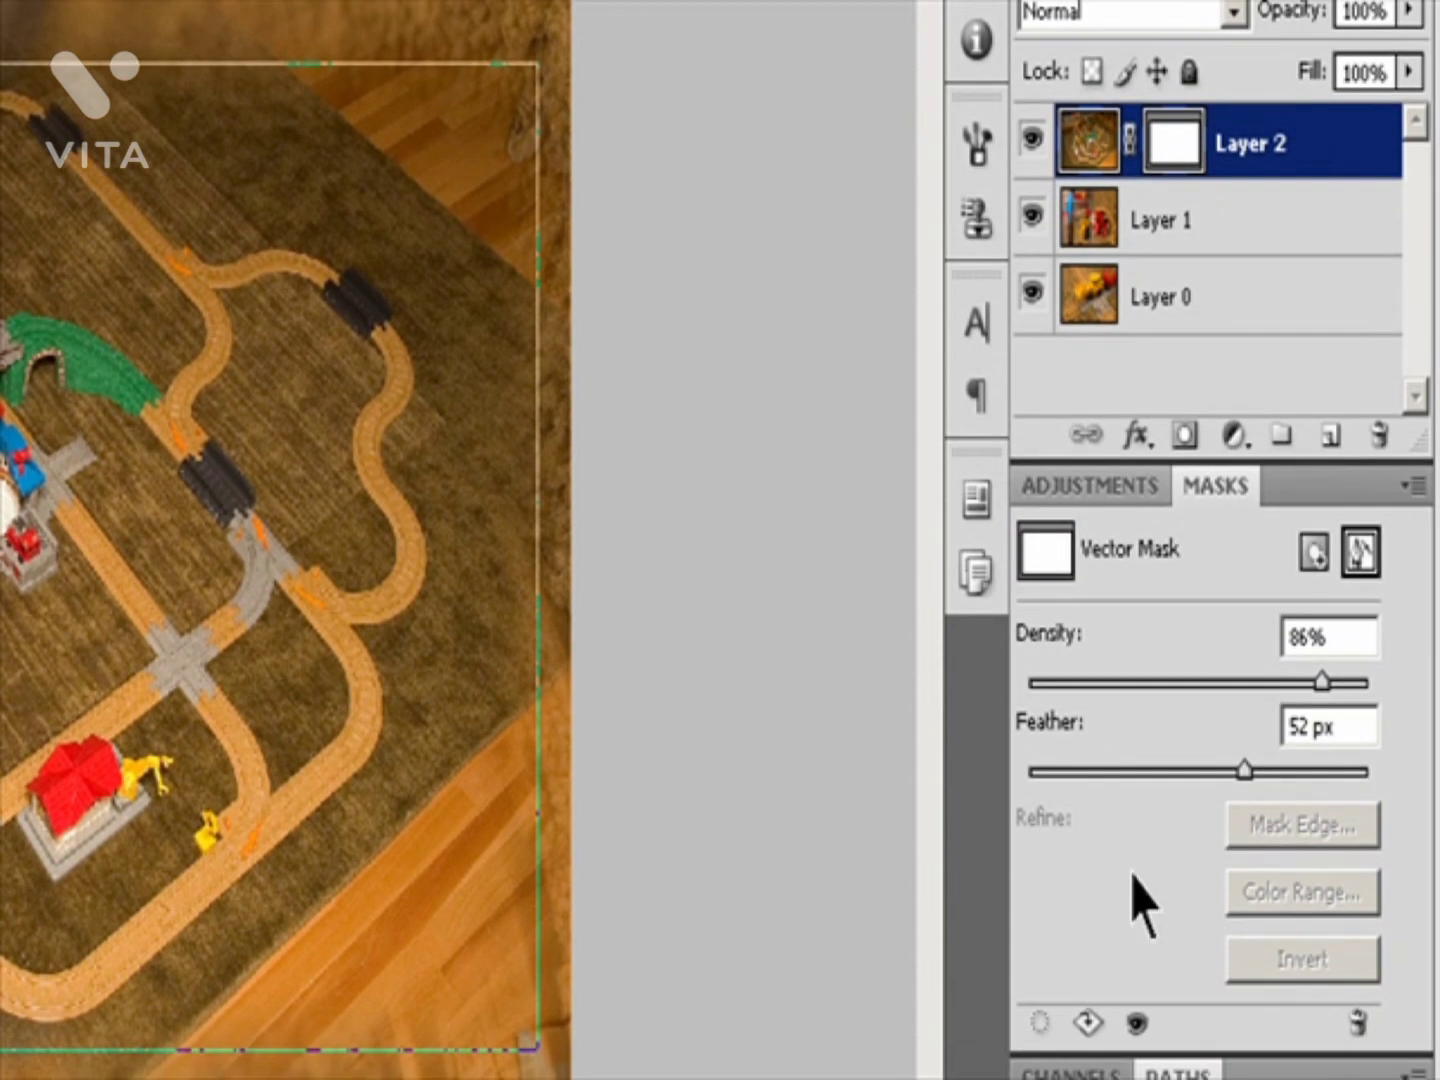
pyautogui.click(1138, 1021)
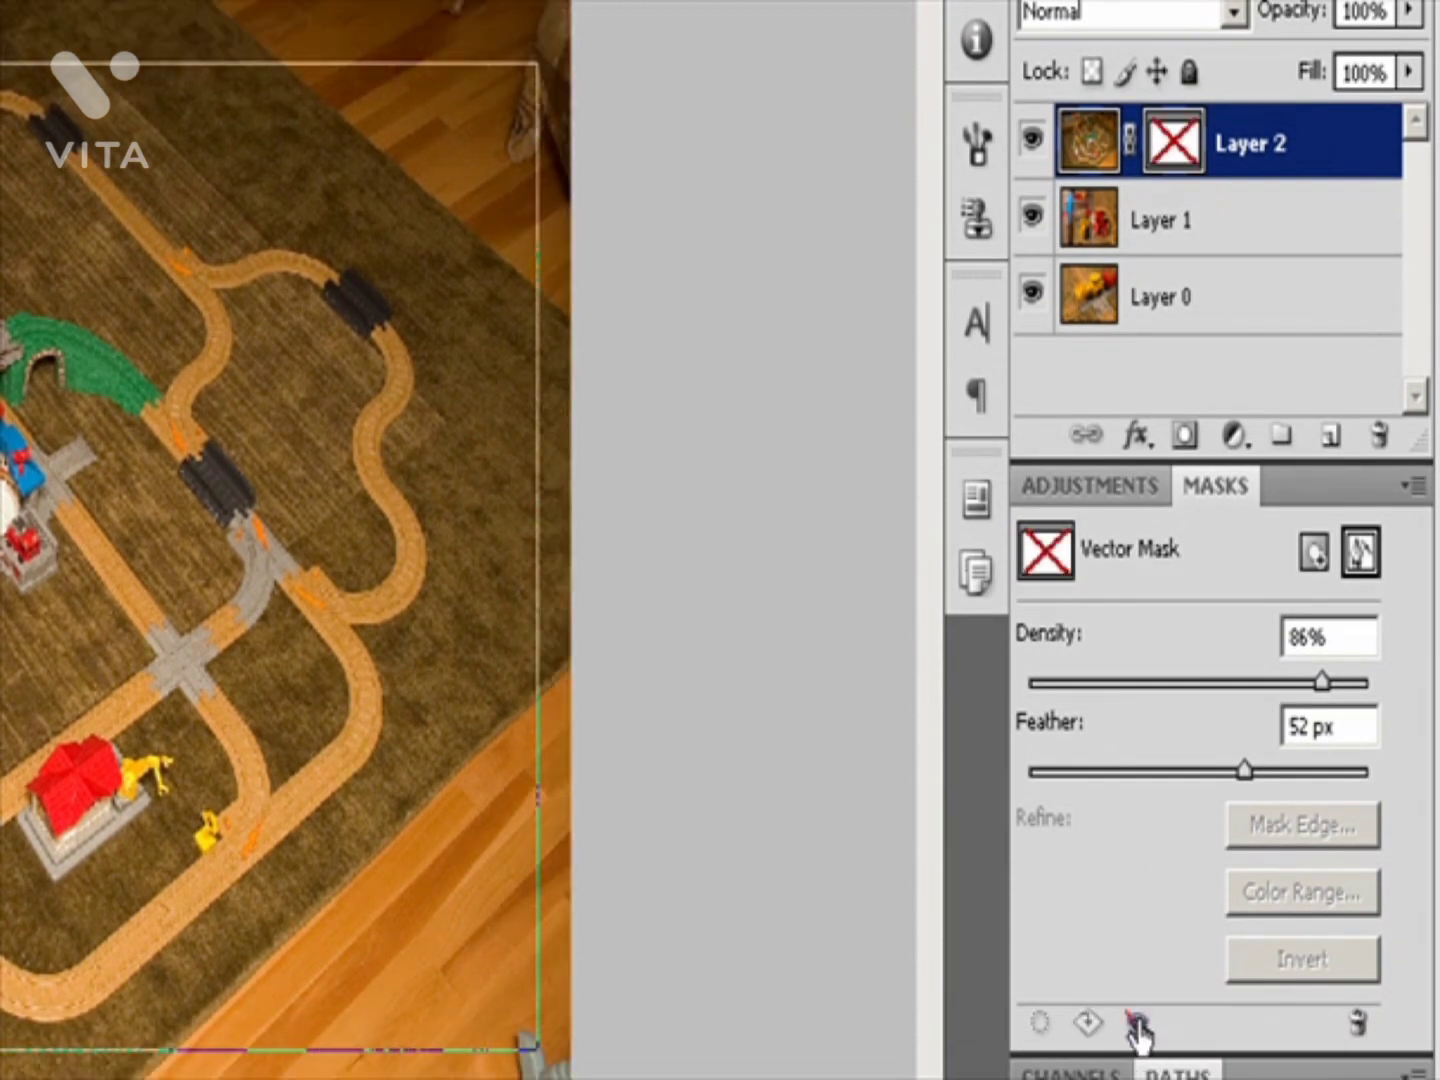
pyautogui.click(1137, 1023)
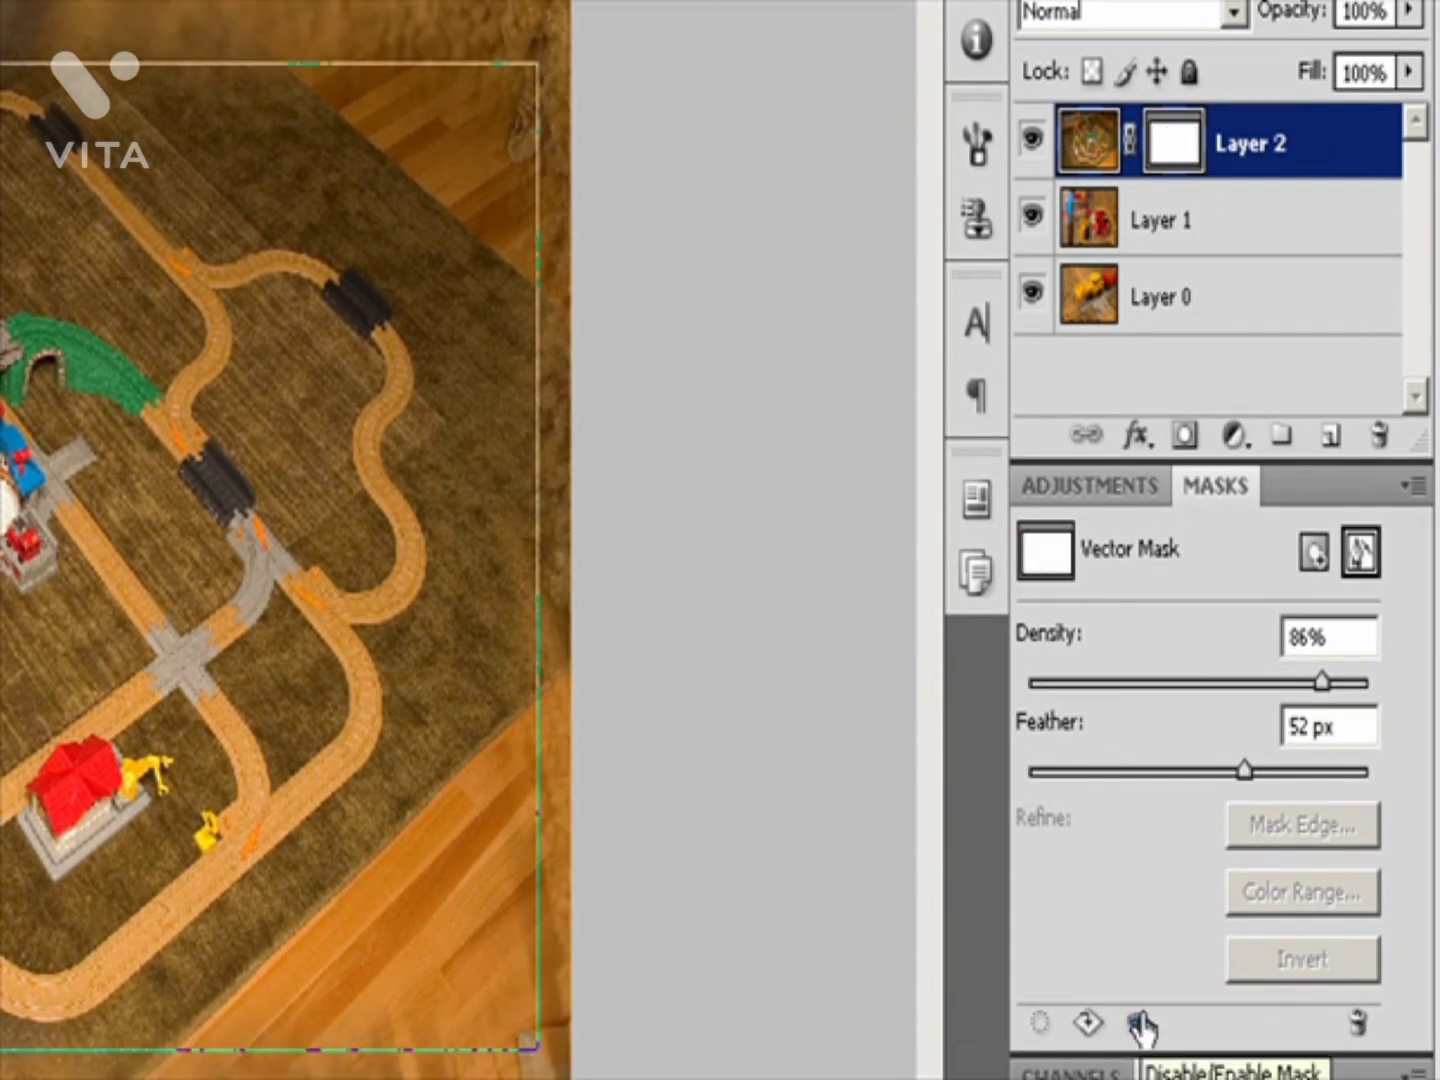
pyautogui.keyDown('shift'); pyautogui.click(1181, 165); pyautogui.keyUp('shift')
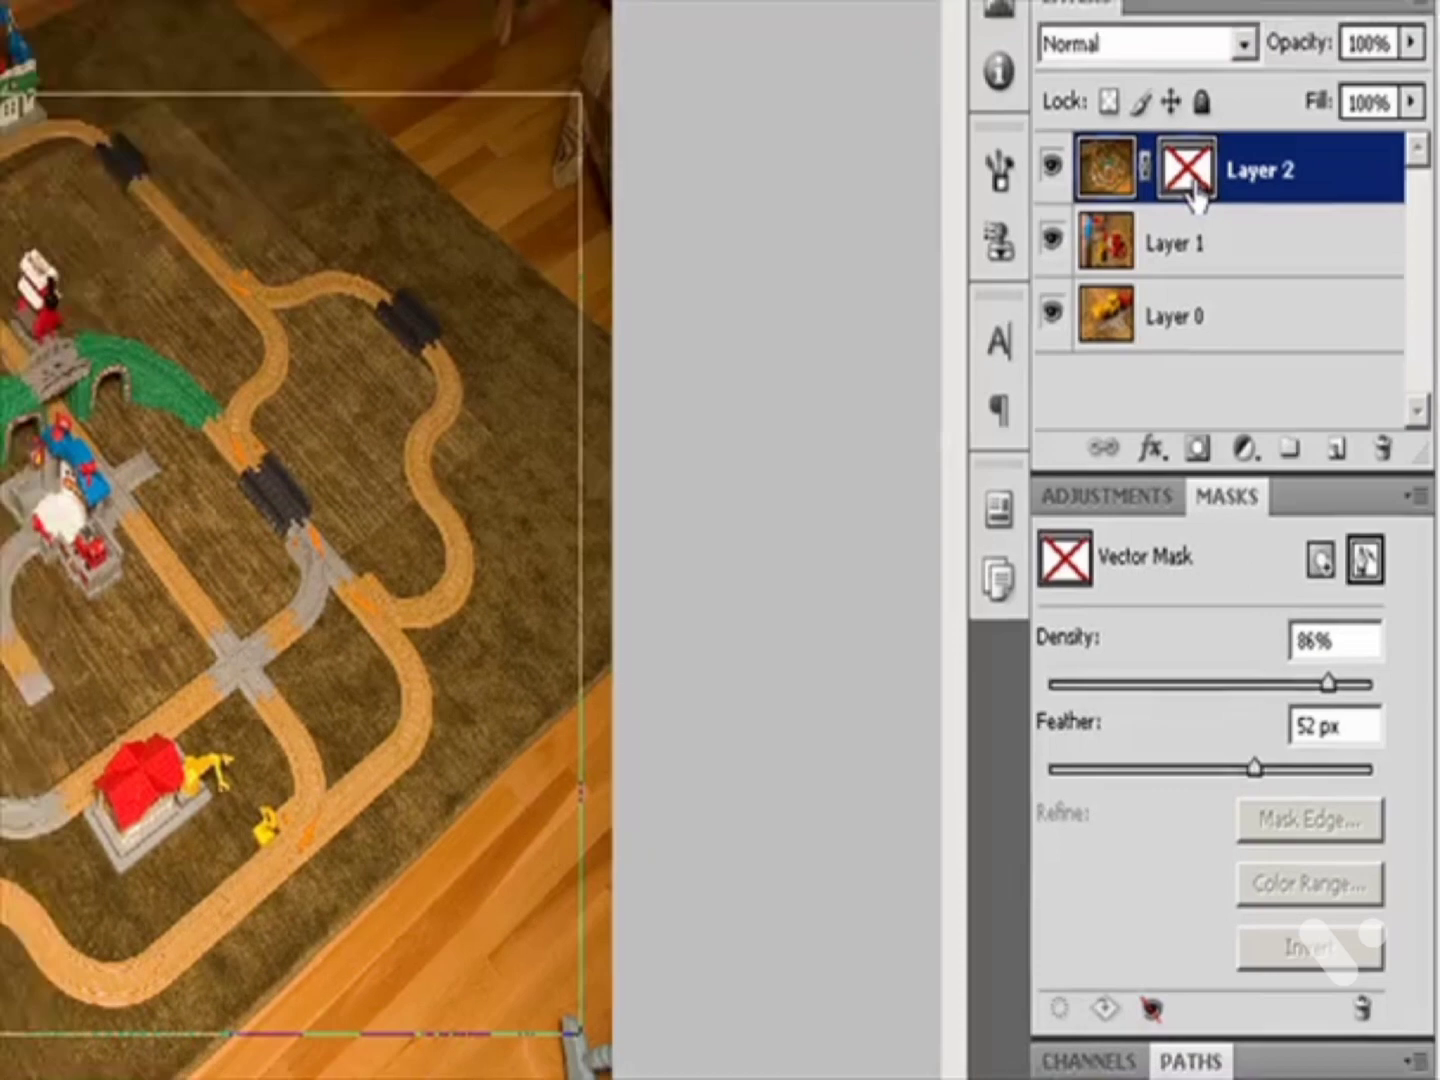
pyautogui.keyDown('shift'); pyautogui.click(1183, 162); pyautogui.keyUp('shift')
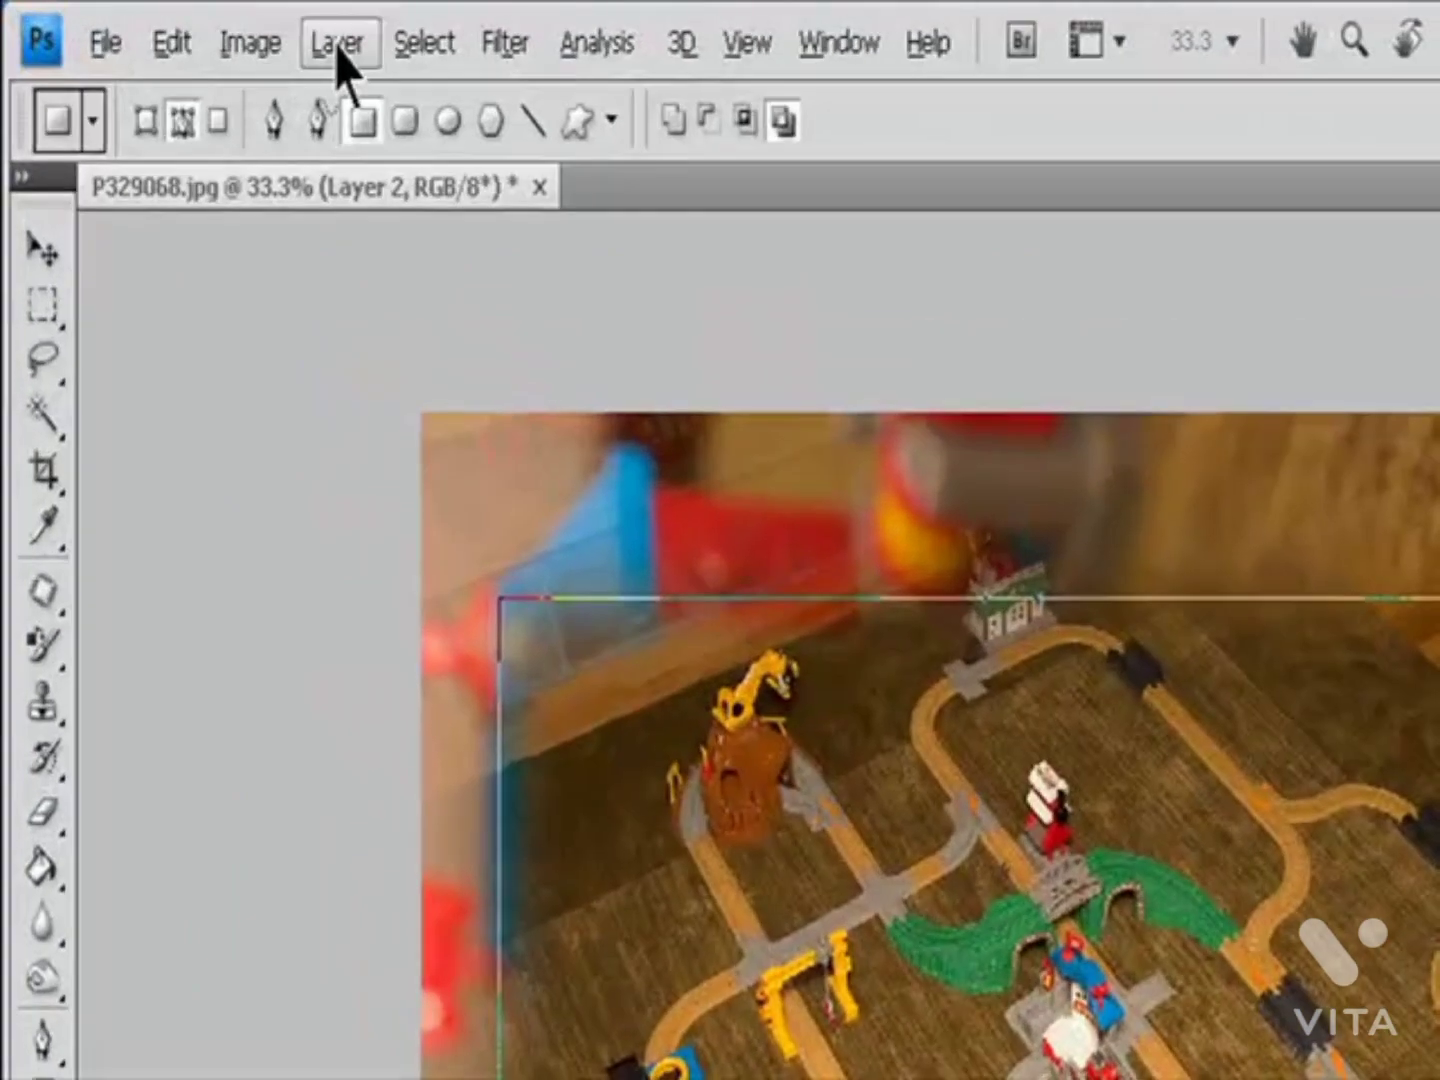
# Step: Disable Layer 2's vector mask through its Vector Mask command and undo the change
pyautogui.click(193, 24)
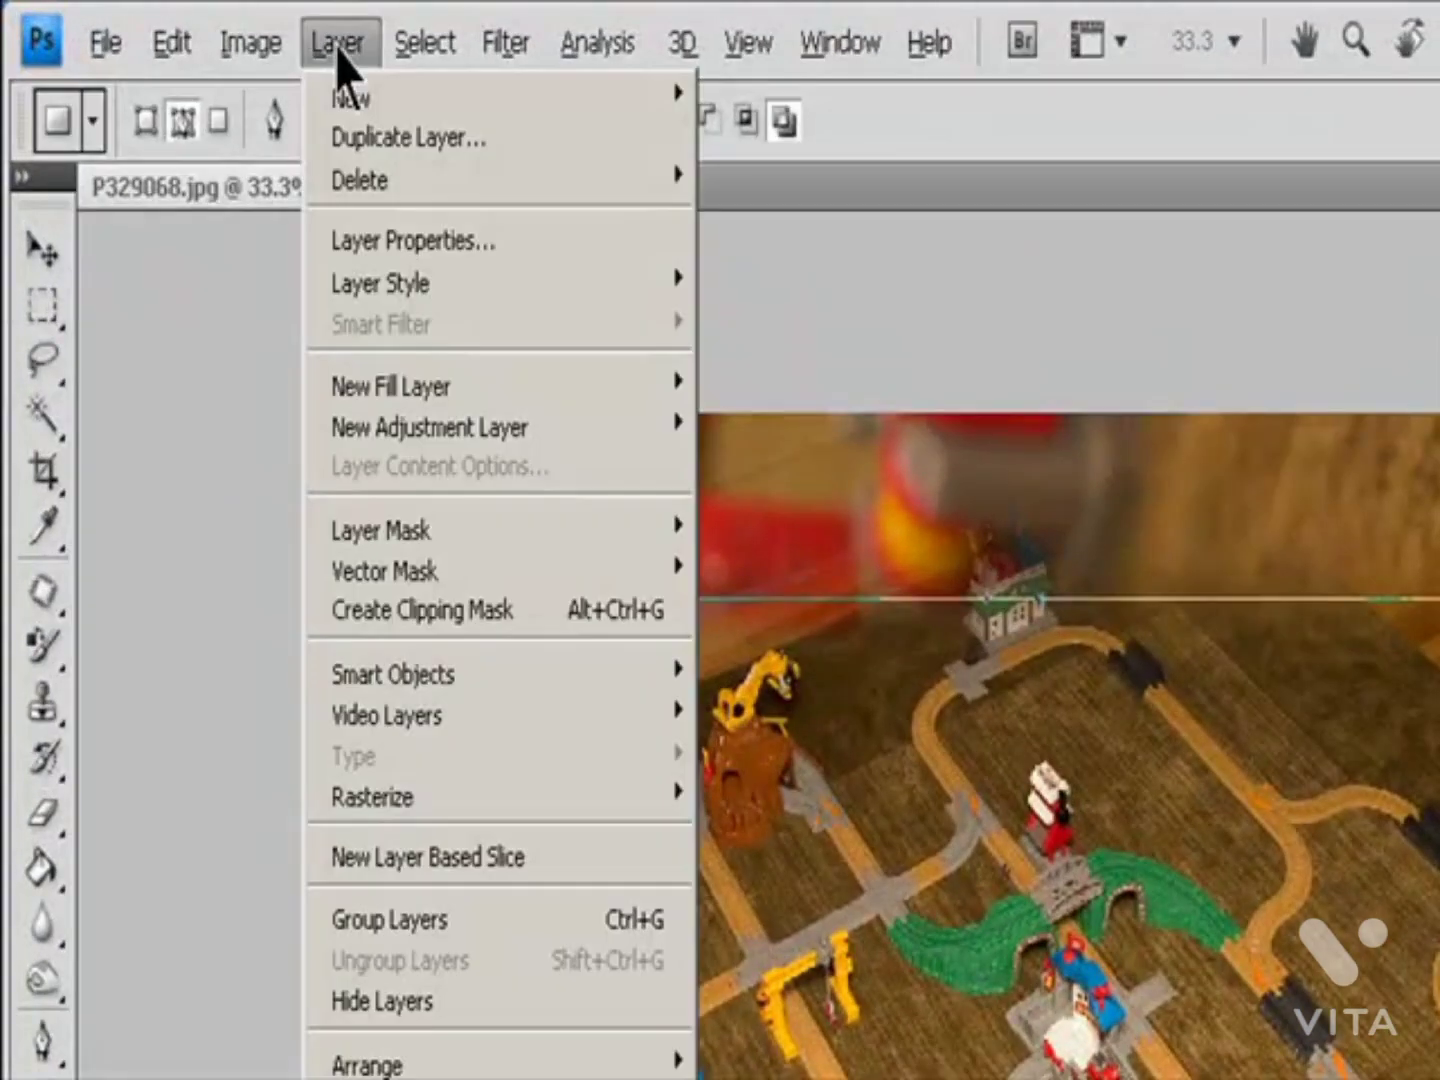
pyautogui.moveTo(645, 575)
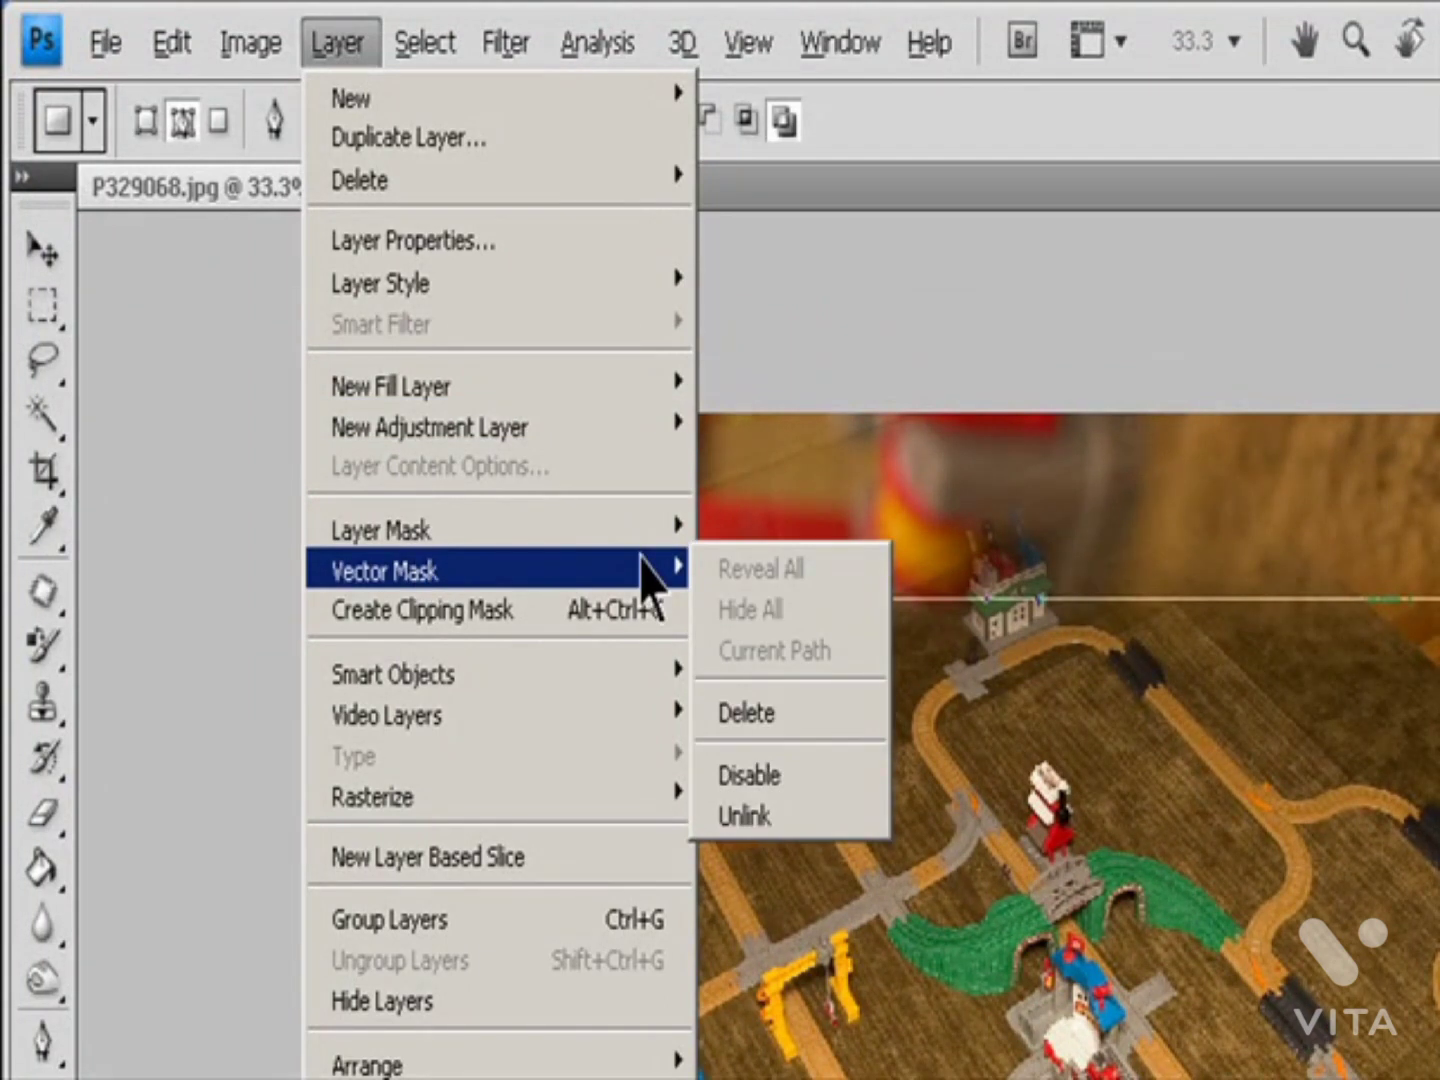
pyautogui.click(799, 771)
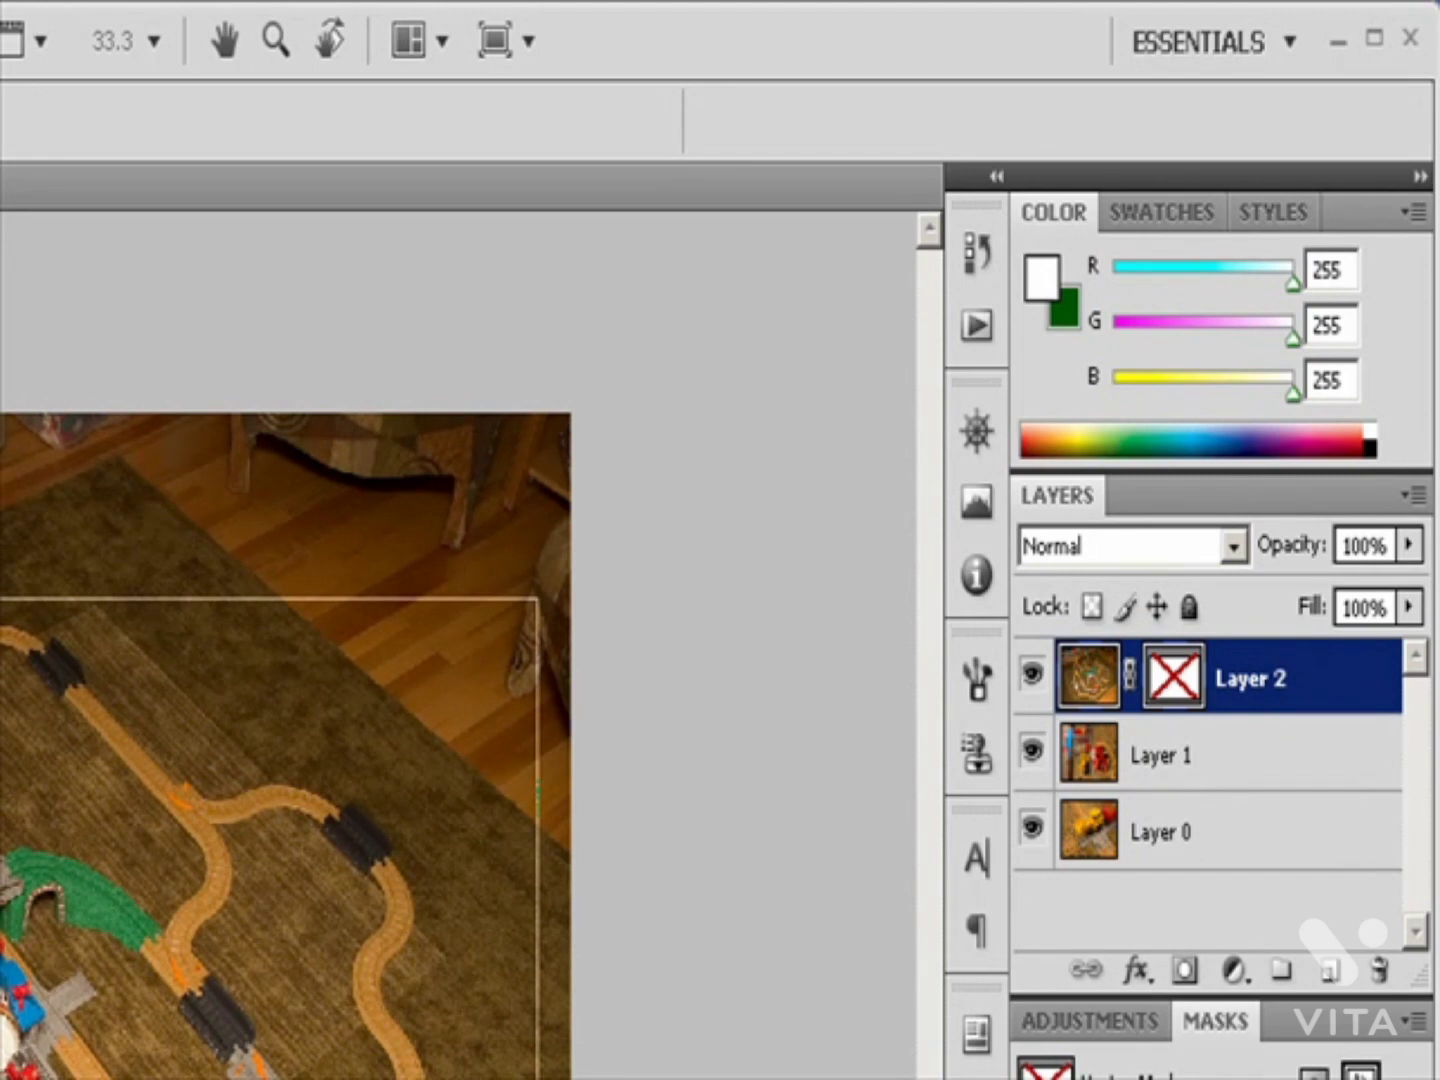
pyautogui.hotkey('ctrl', 'z')
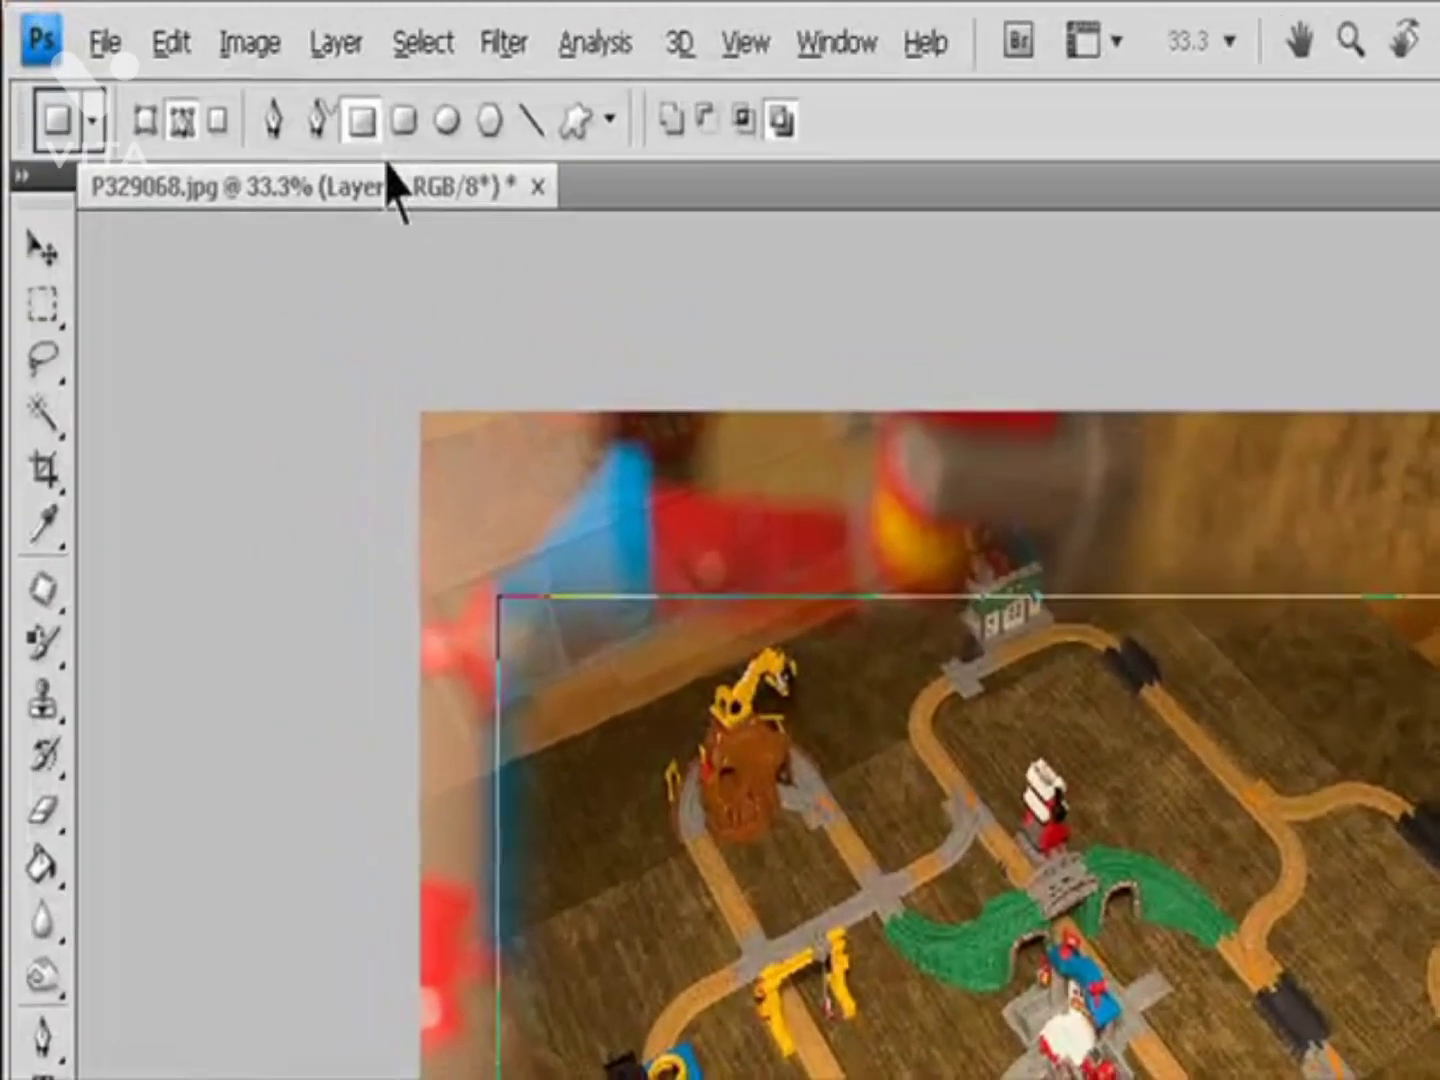
# Step: Rasterize Layer 2's vector mask into a pixel-based layer mask and undo the conversion
pyautogui.click(194, 24)
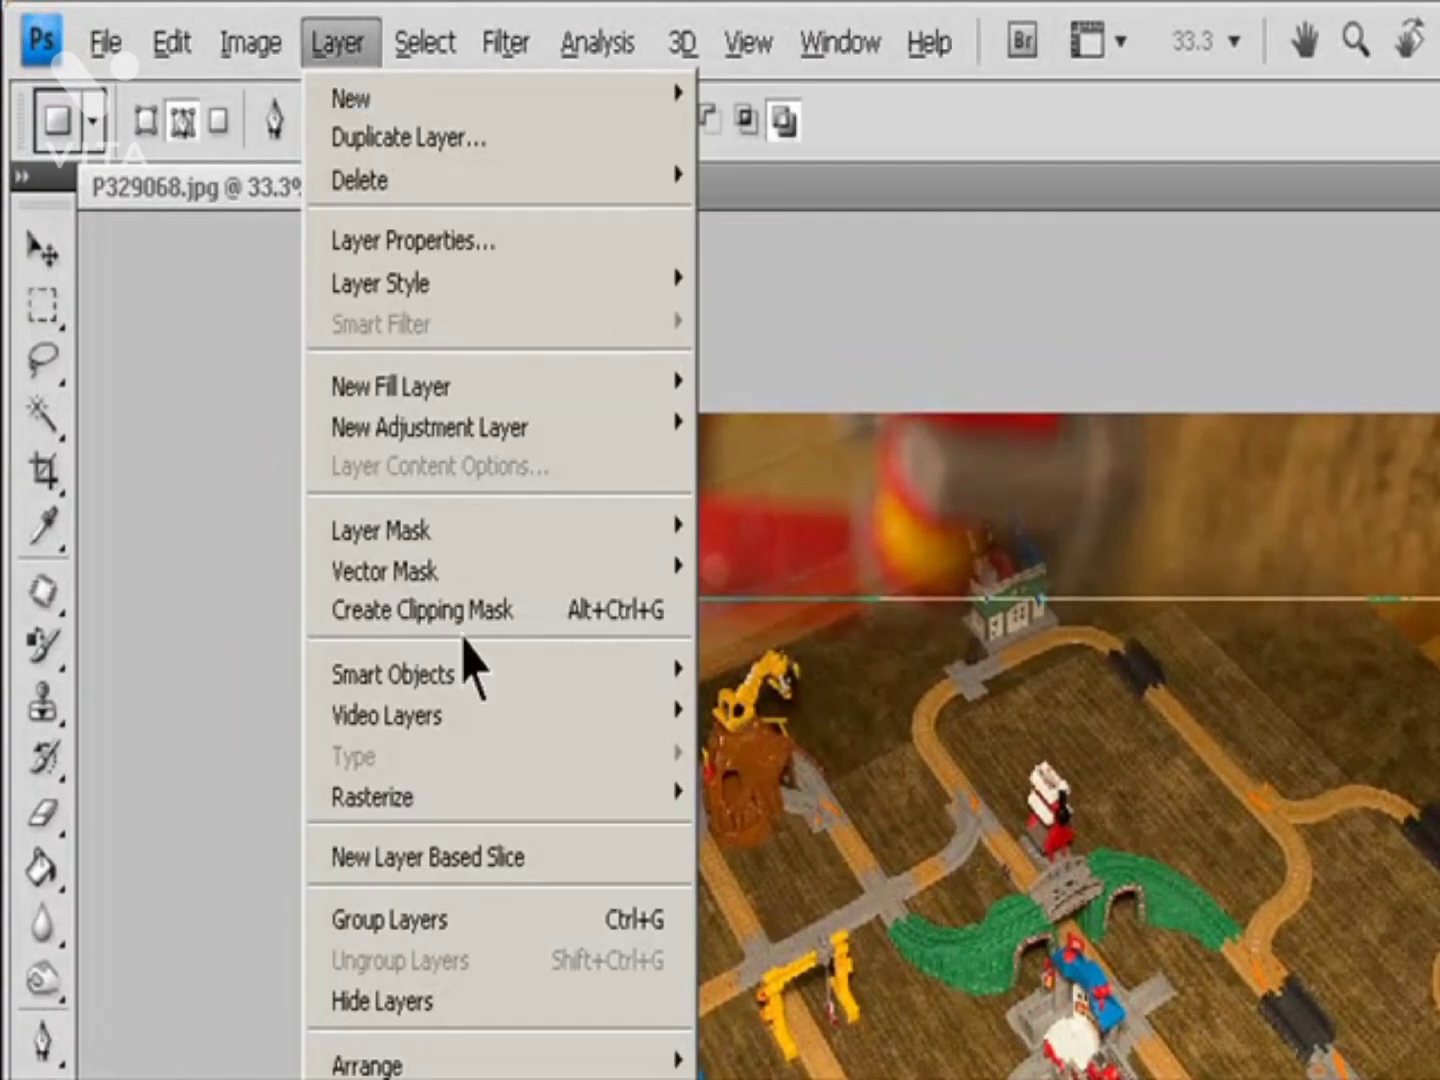
pyautogui.moveTo(489, 813)
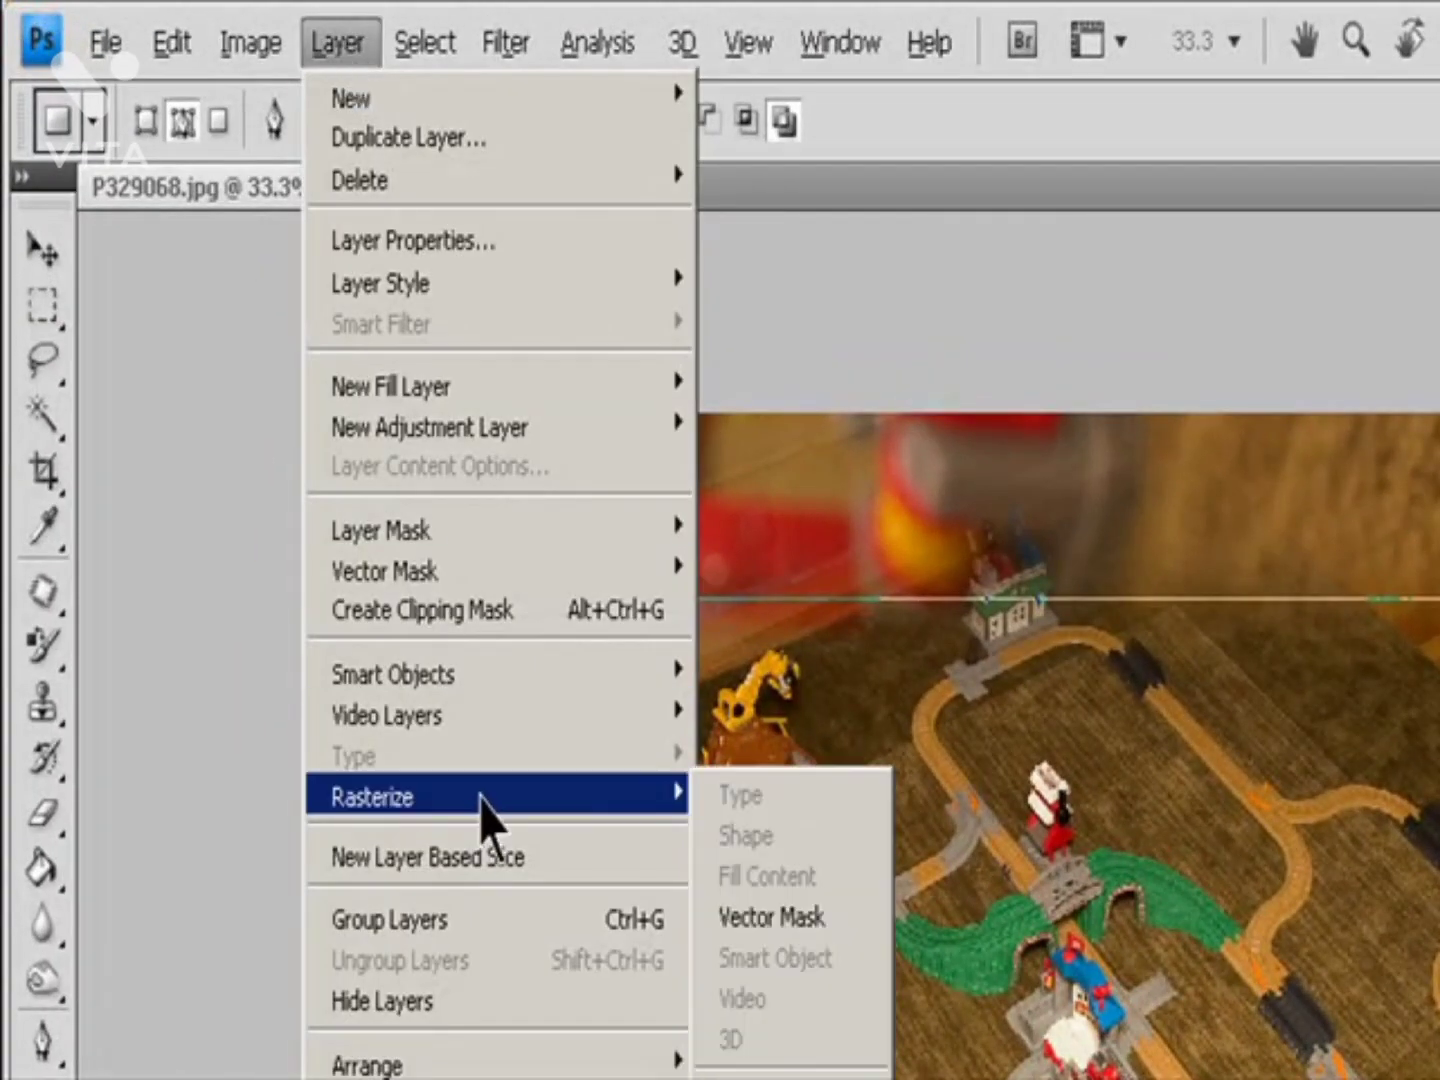
pyautogui.click(824, 920)
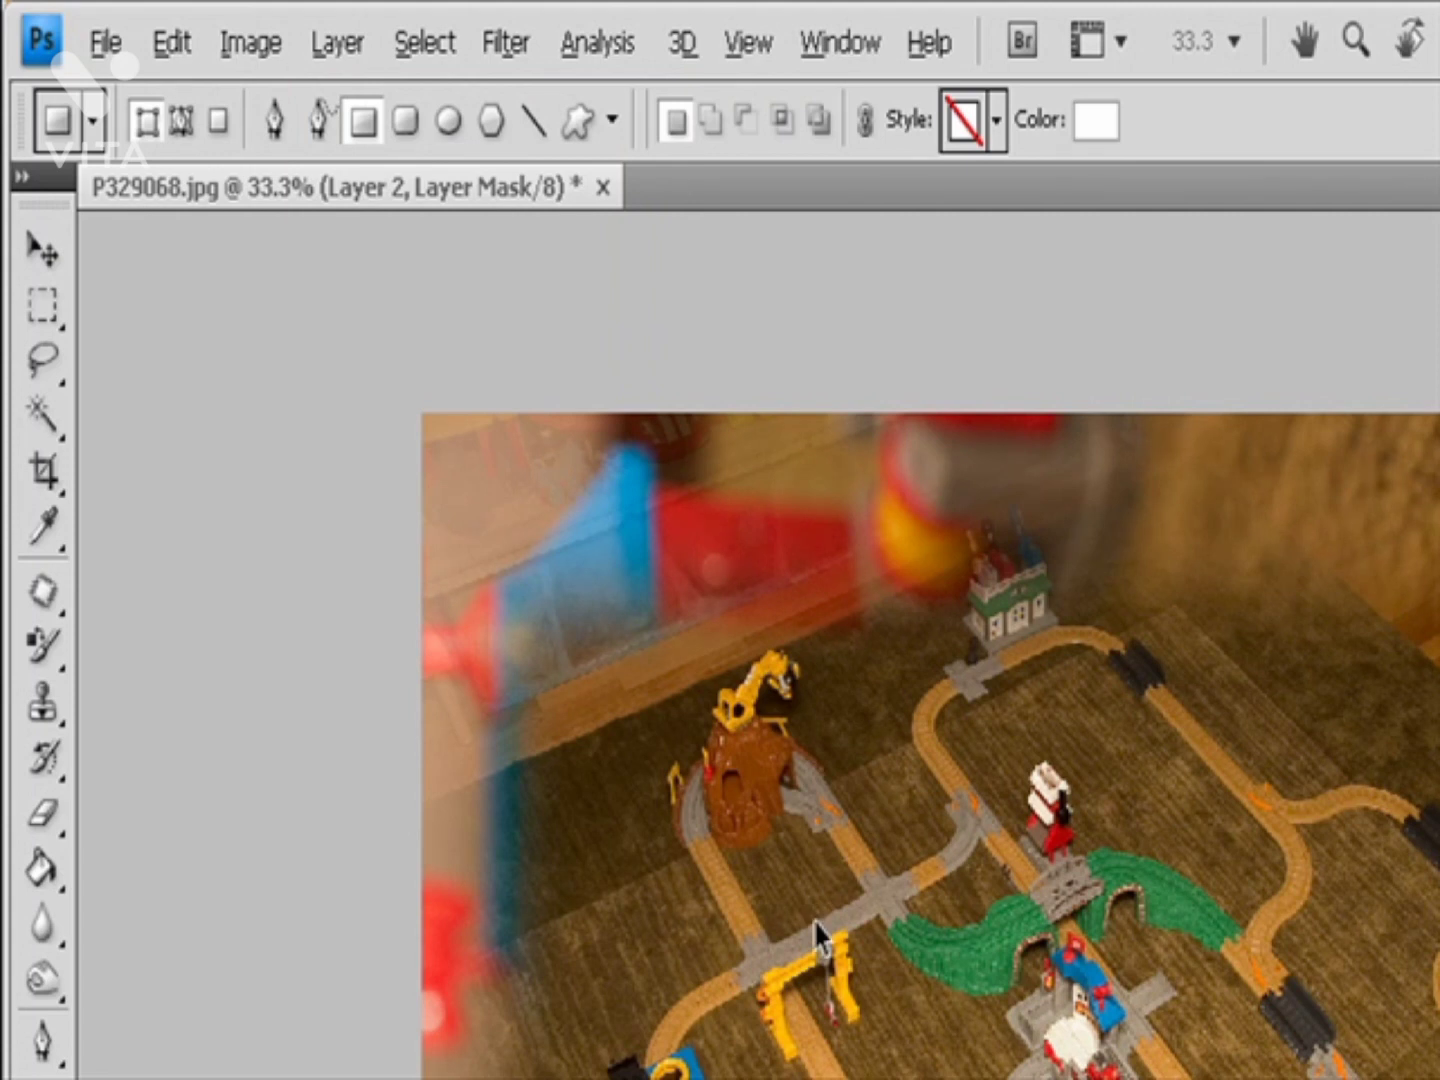
pyautogui.hotkey('ctrl', 'z')
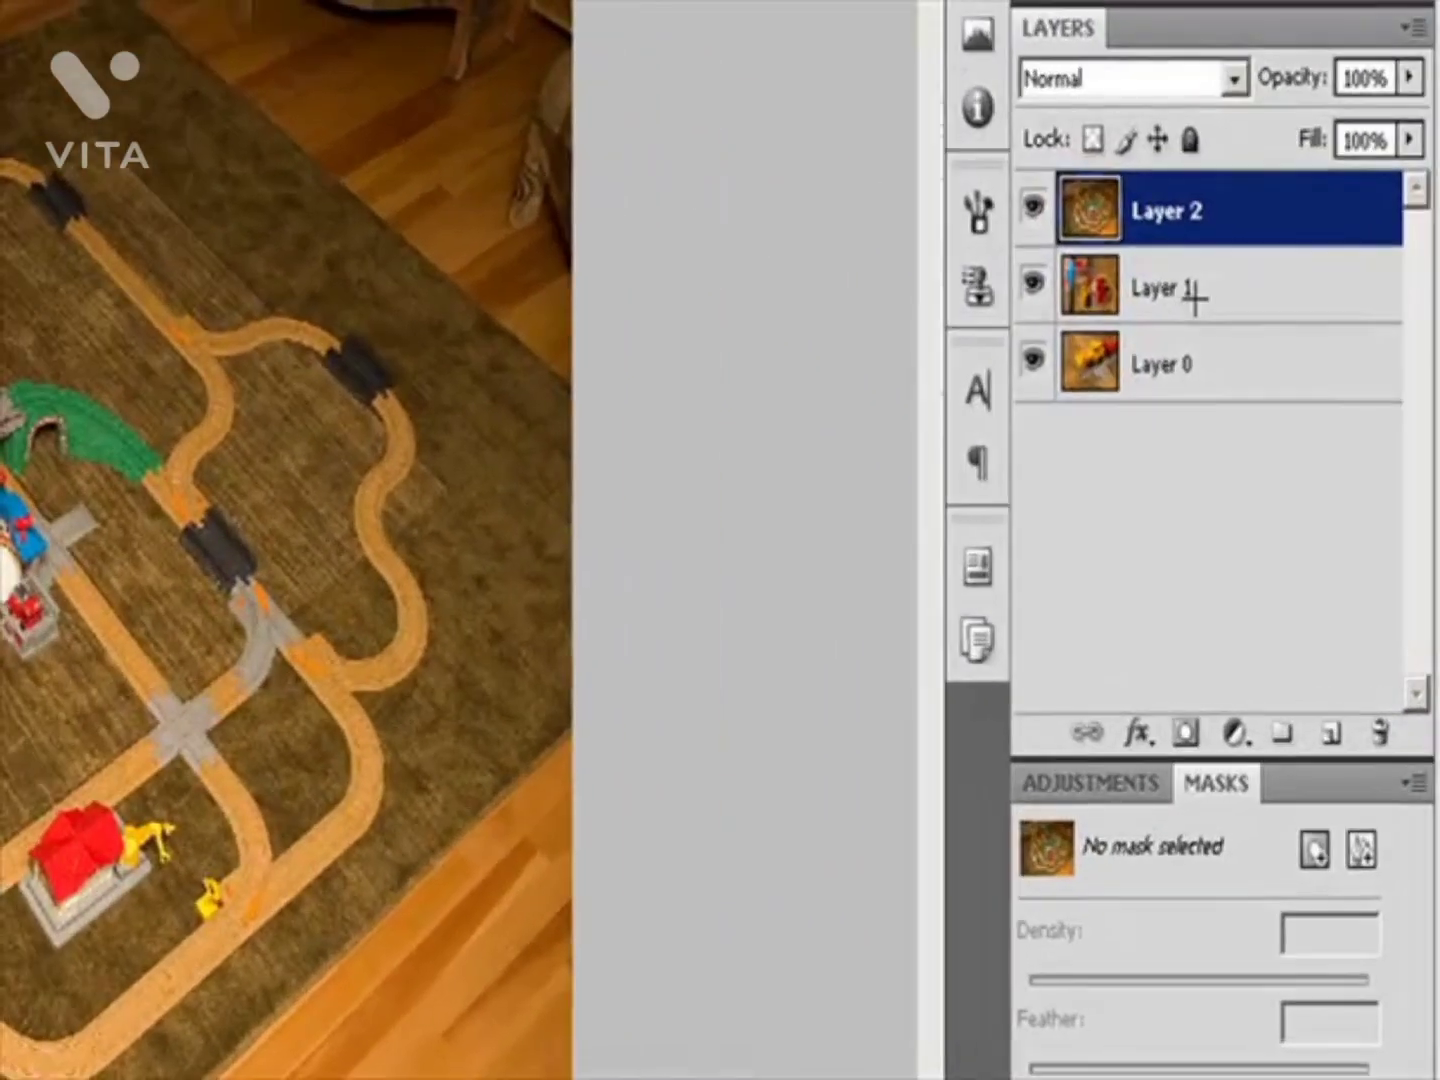
# Step: Select Layer 2 and try adding a white pixel mask to it
pyautogui.click(1234, 365)
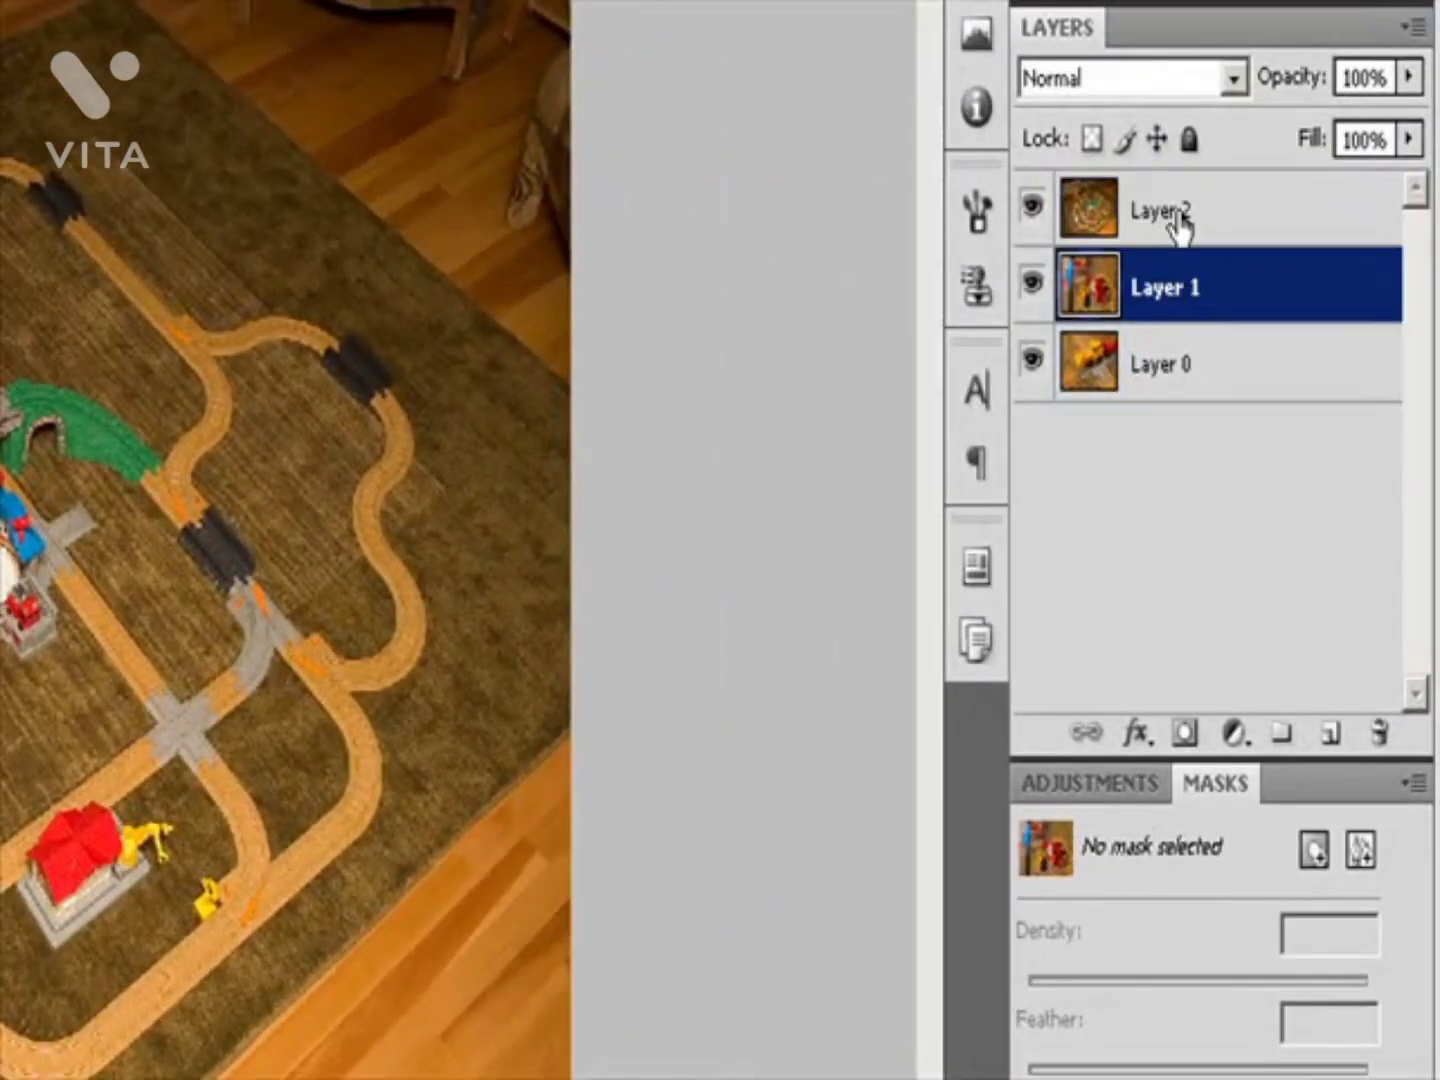
pyautogui.click(1232, 301)
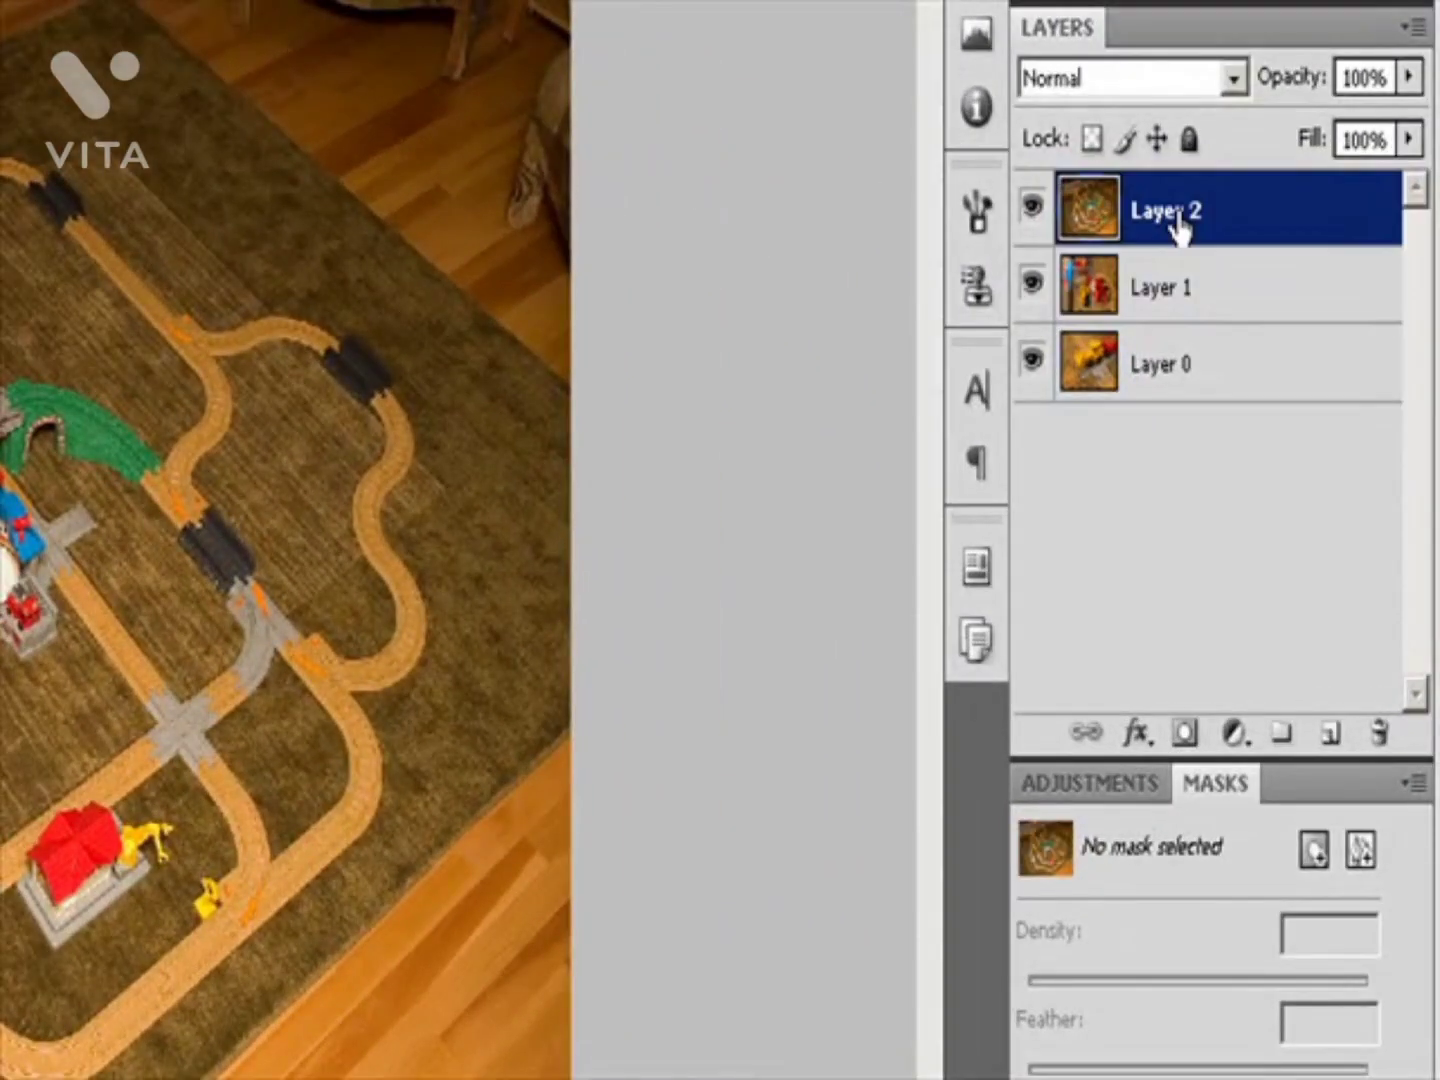
pyautogui.click(1314, 850)
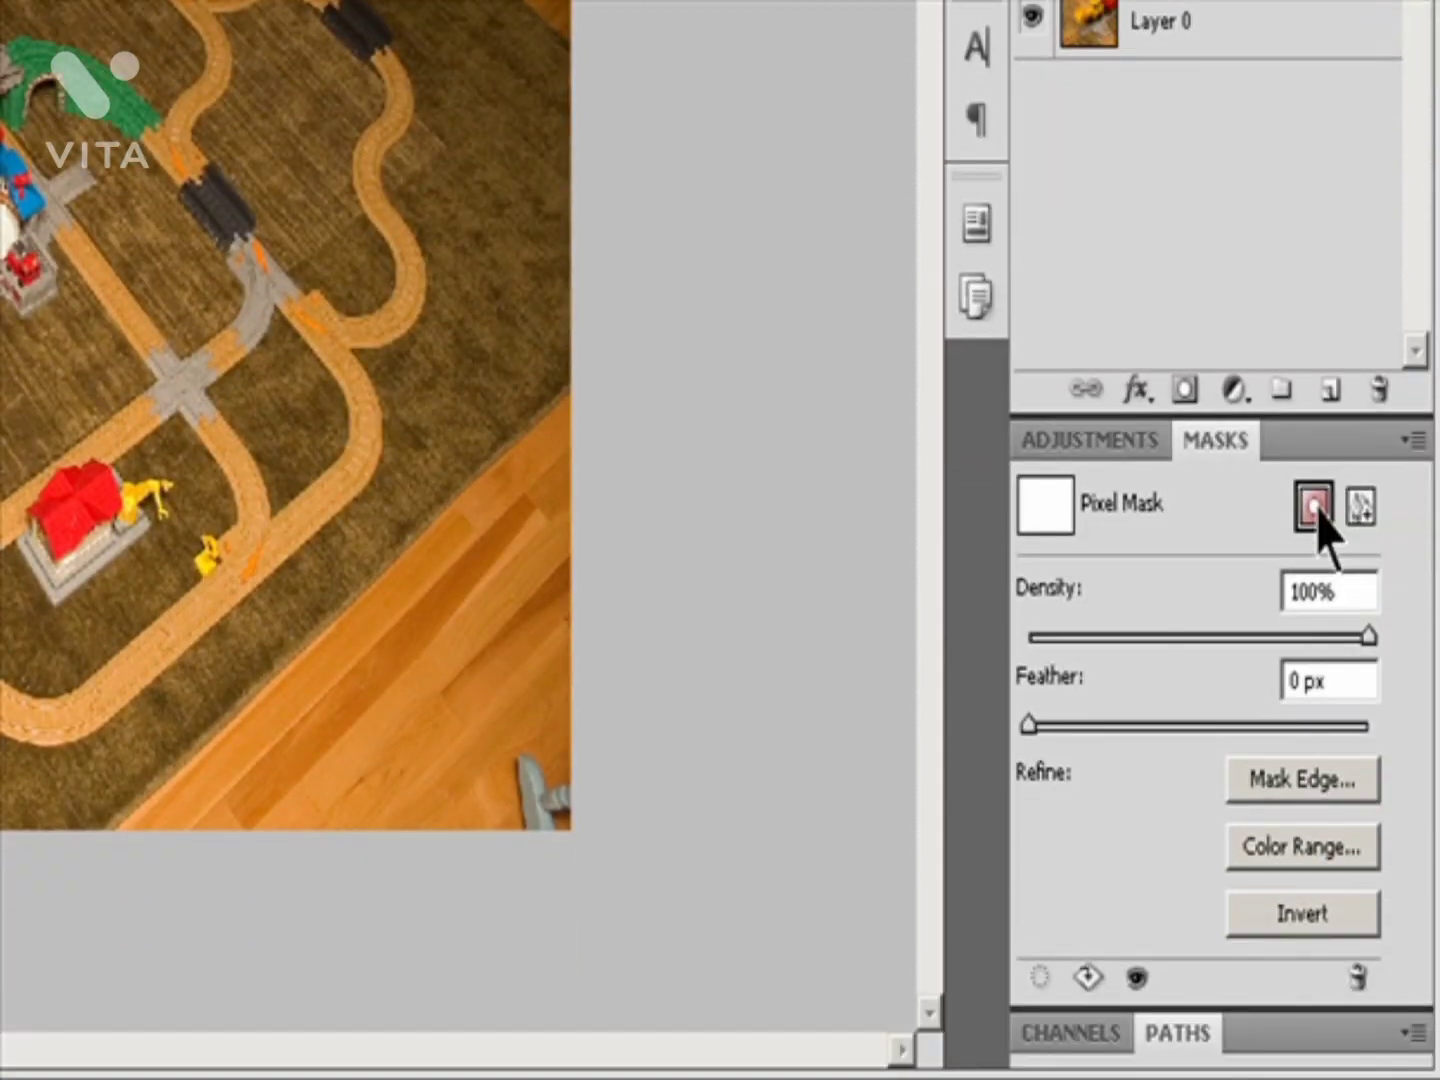
pyautogui.click(1316, 856)
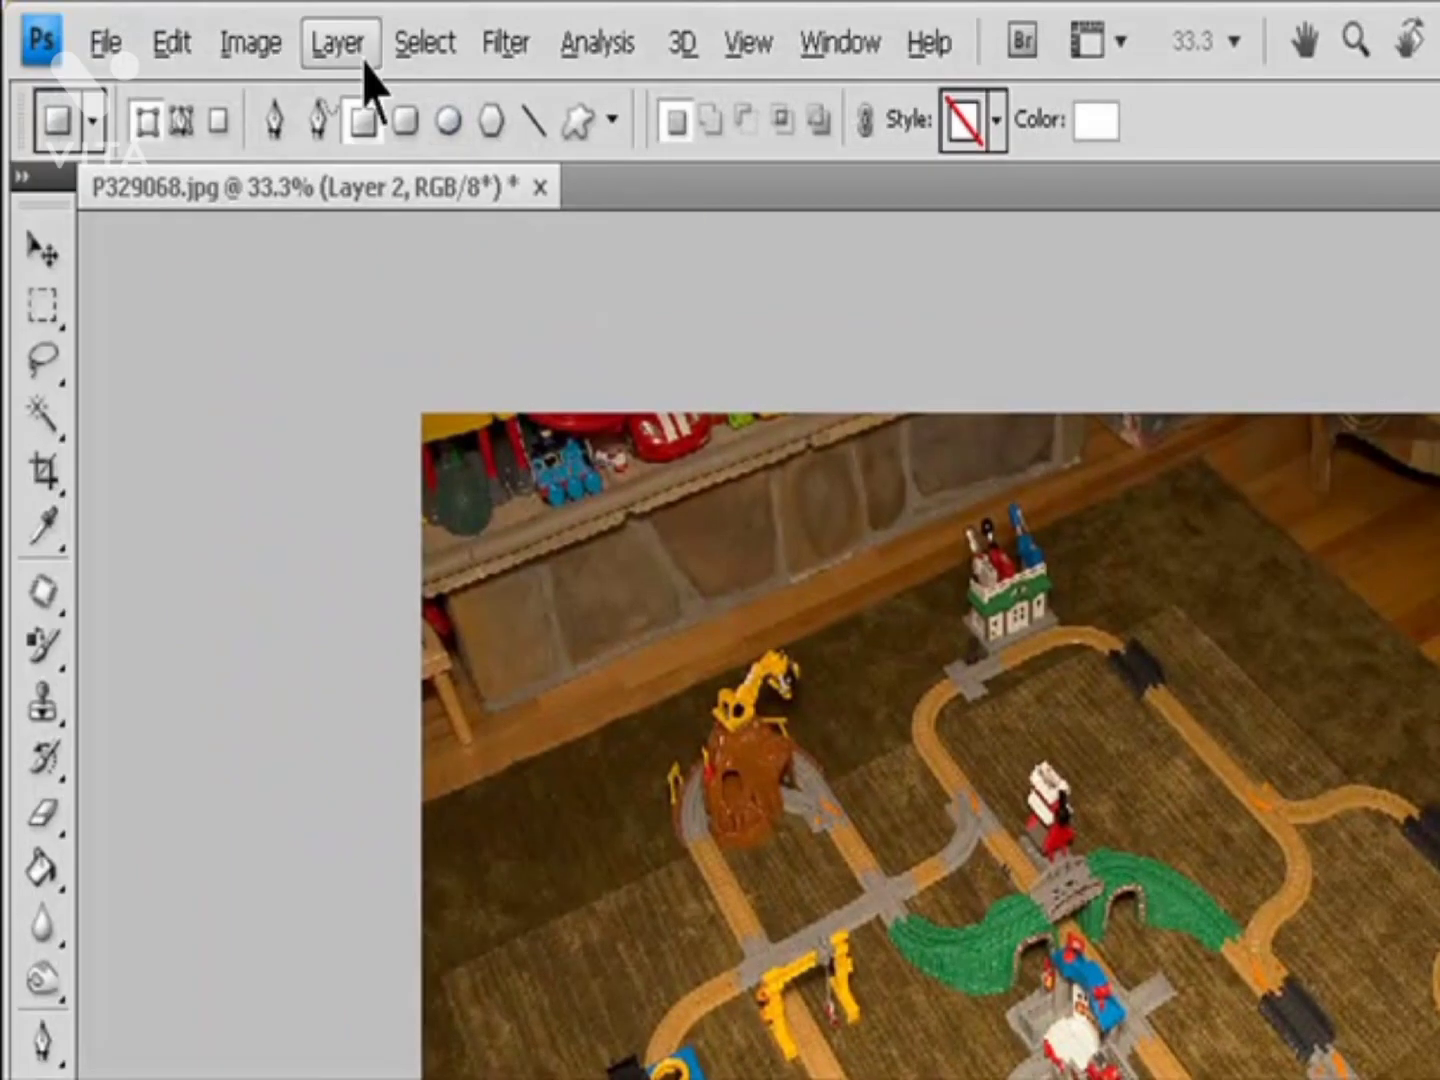
# Step: Try adding a Reveal All layer mask to Layer 2, and repeat it with the Masks pixel mask option
pyautogui.click(340, 44)
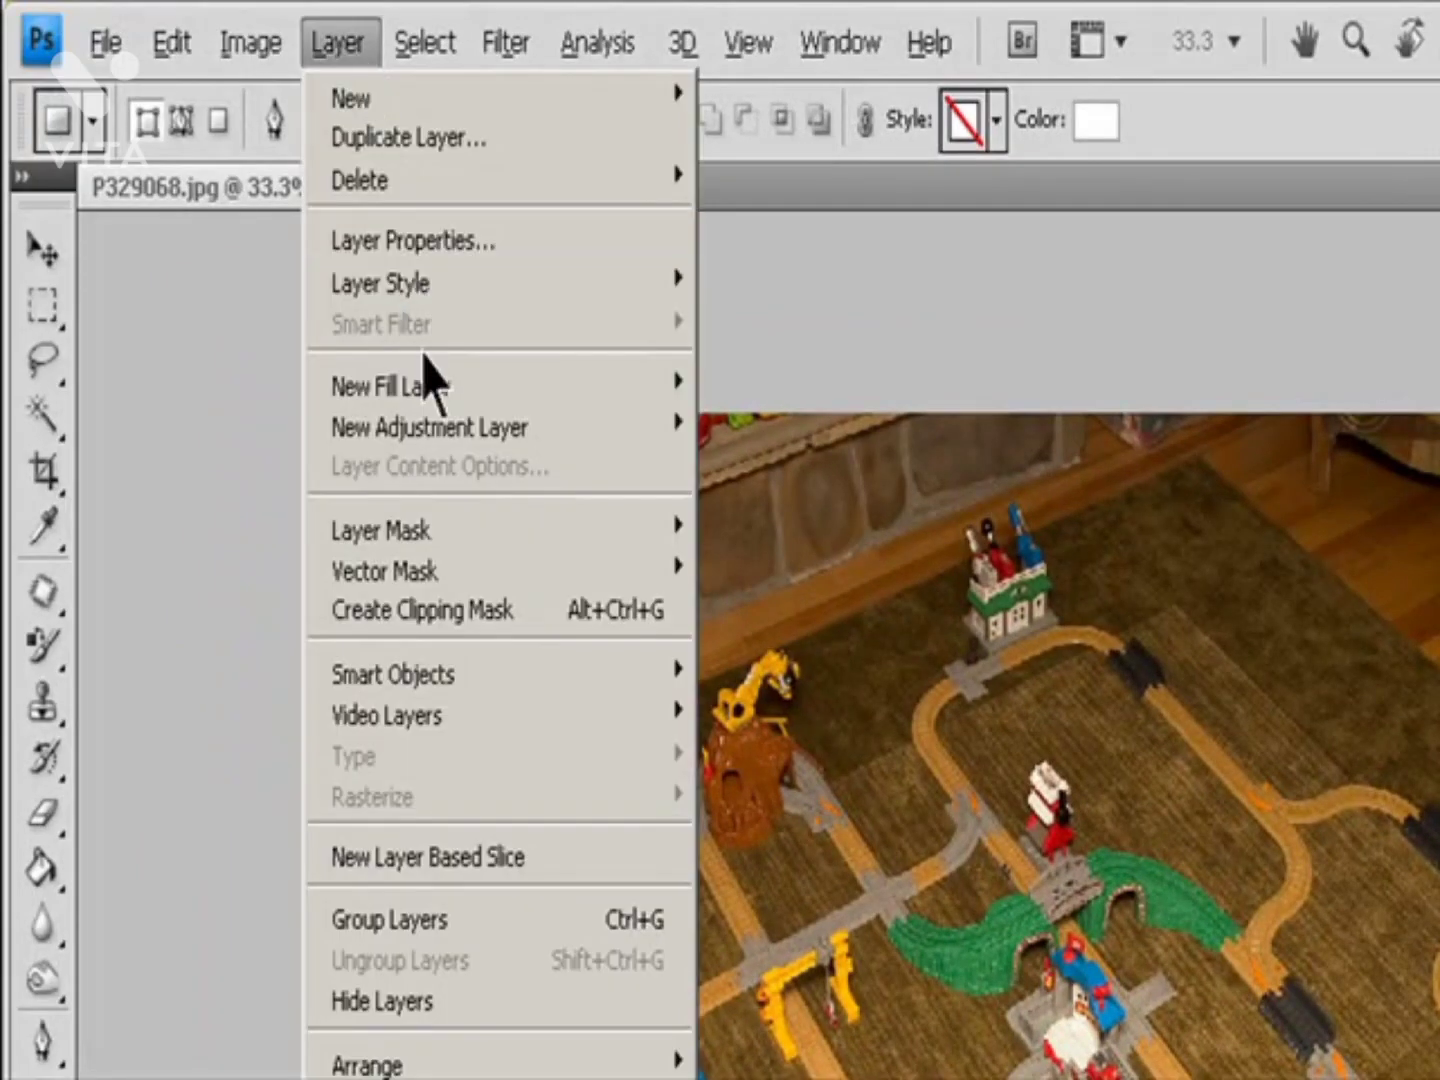
pyautogui.moveTo(554, 540)
pyautogui.click(807, 530)
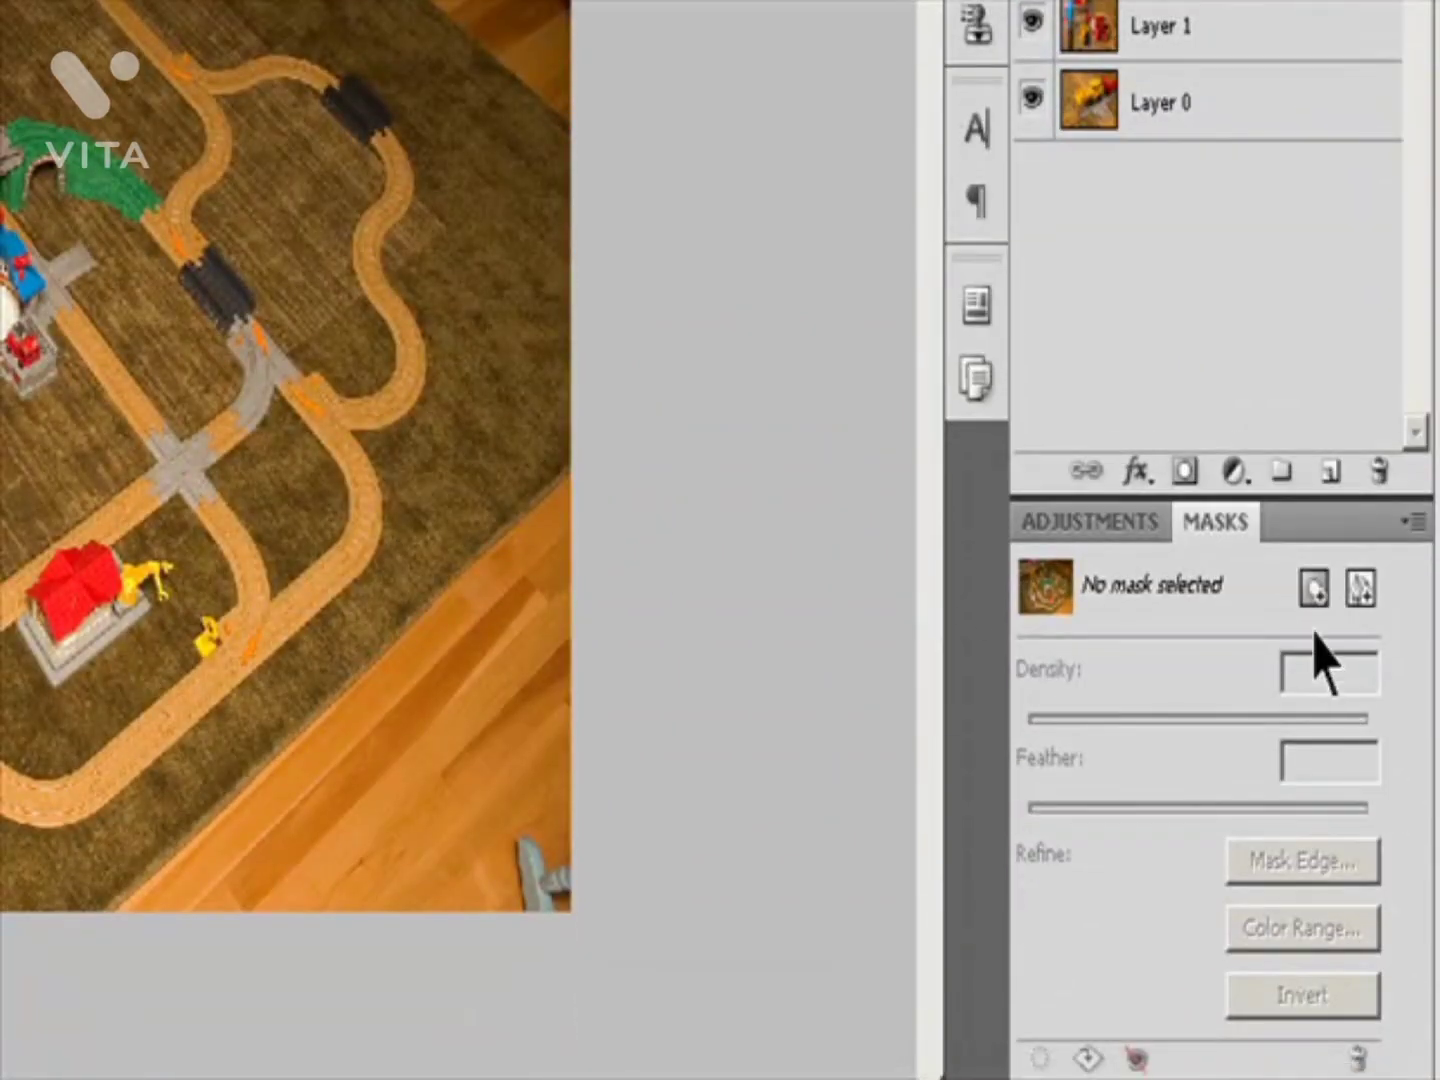
pyautogui.click(1314, 589)
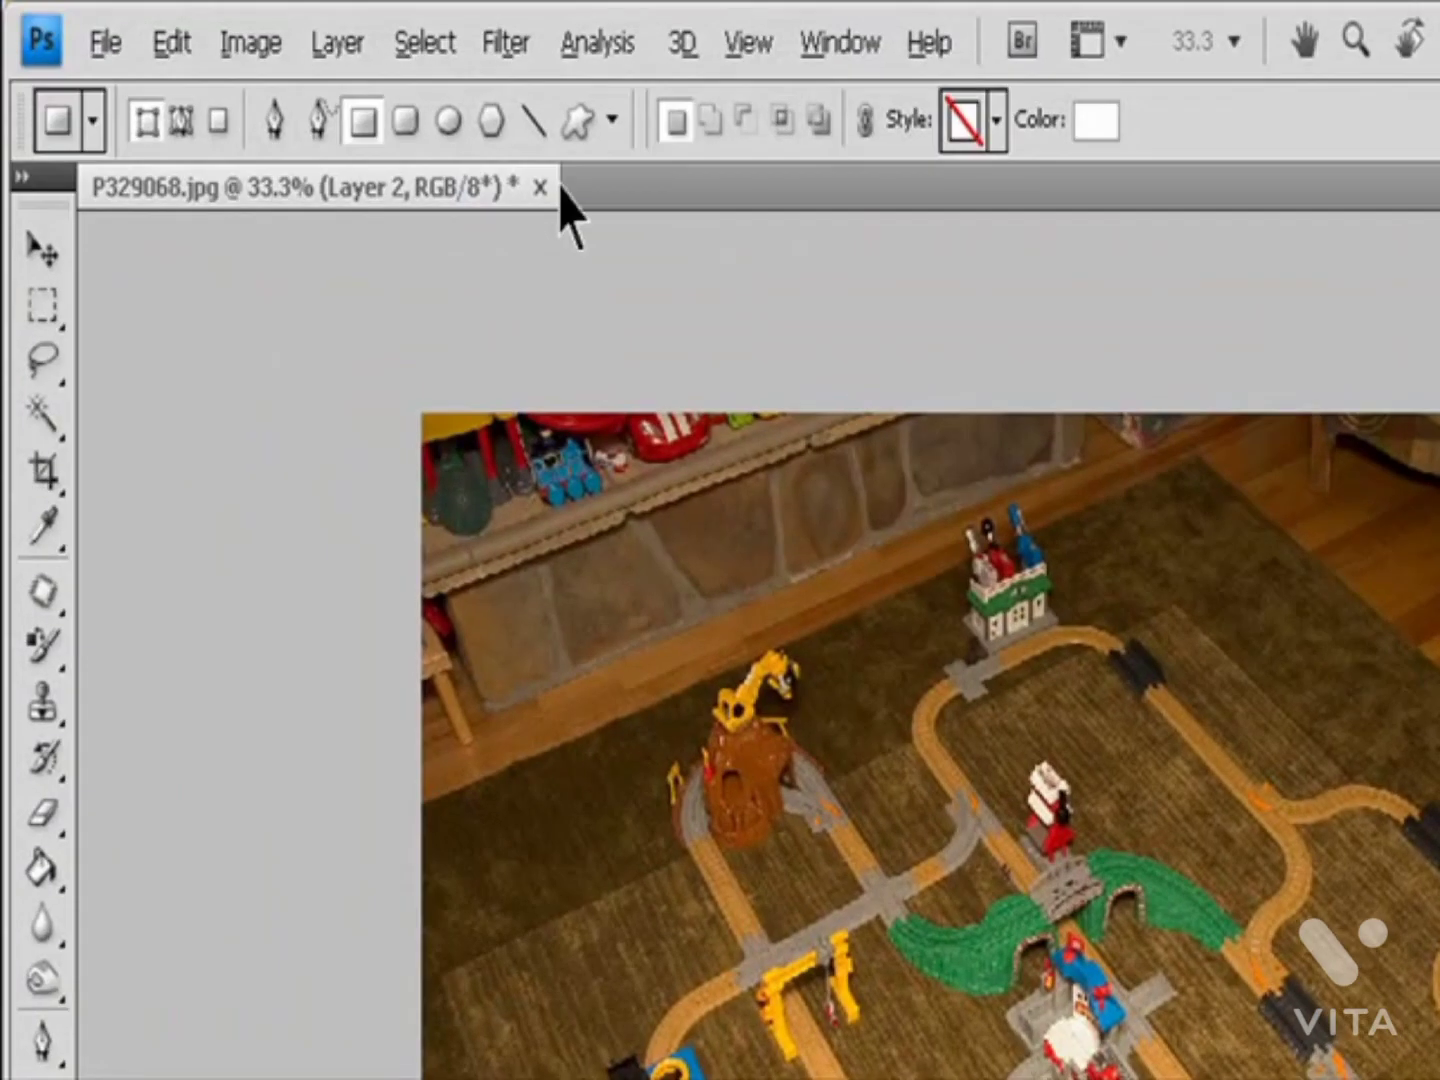
# Step: Add a Hide All layer mask to Layer 2 and undo it
pyautogui.click(350, 44)
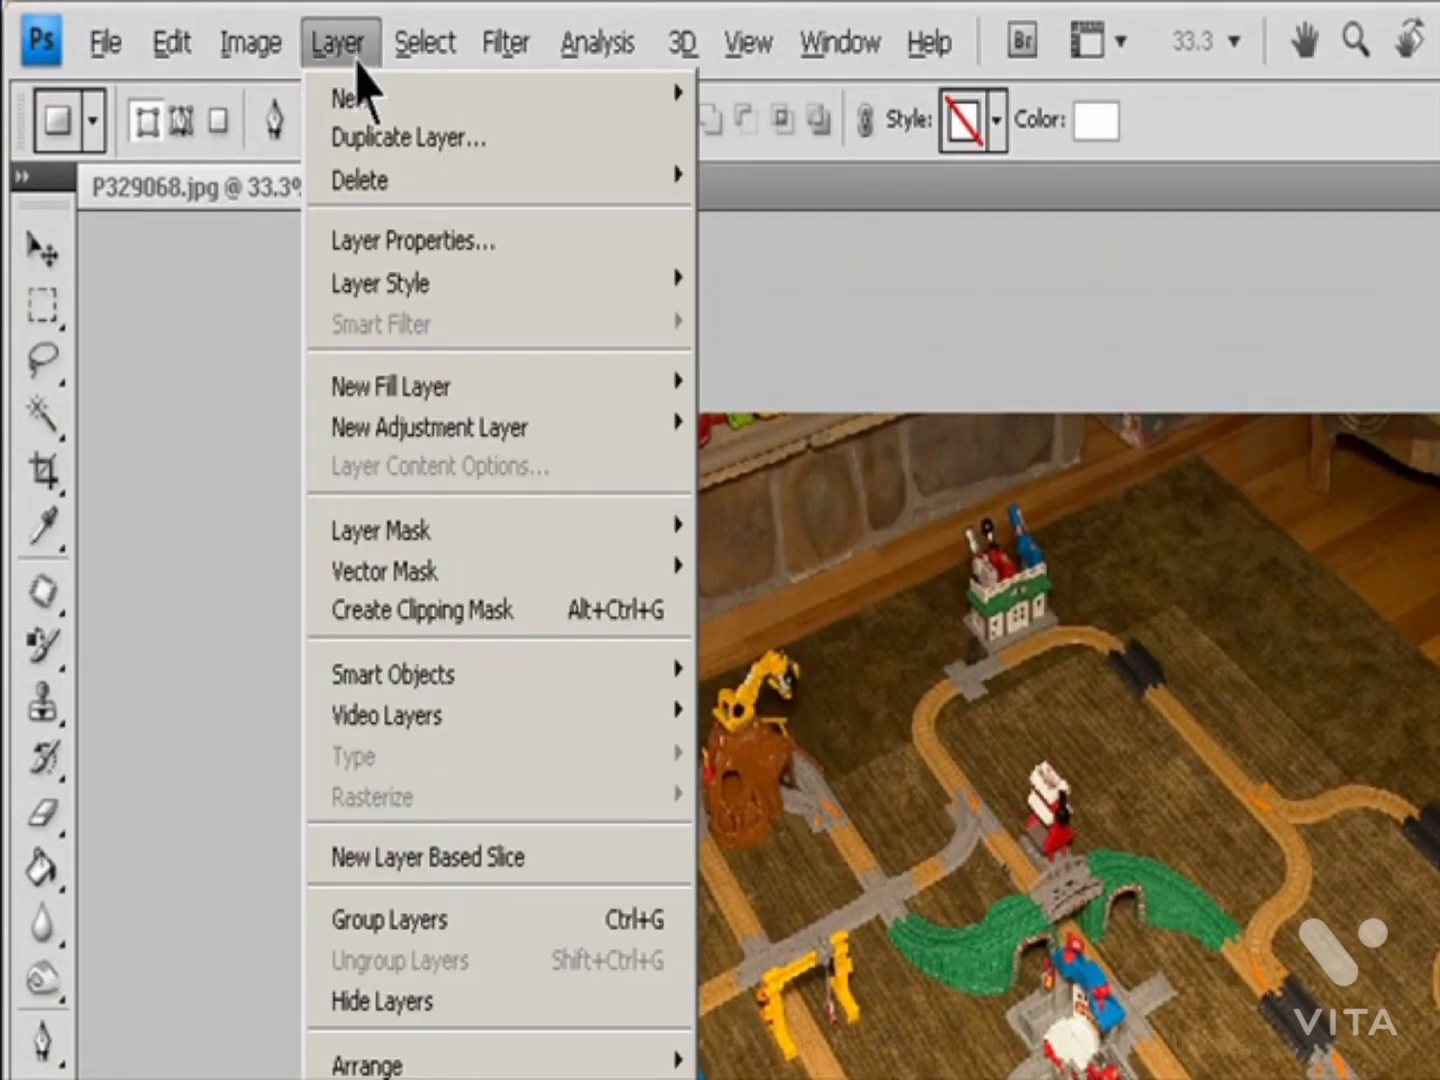
pyautogui.moveTo(510, 550)
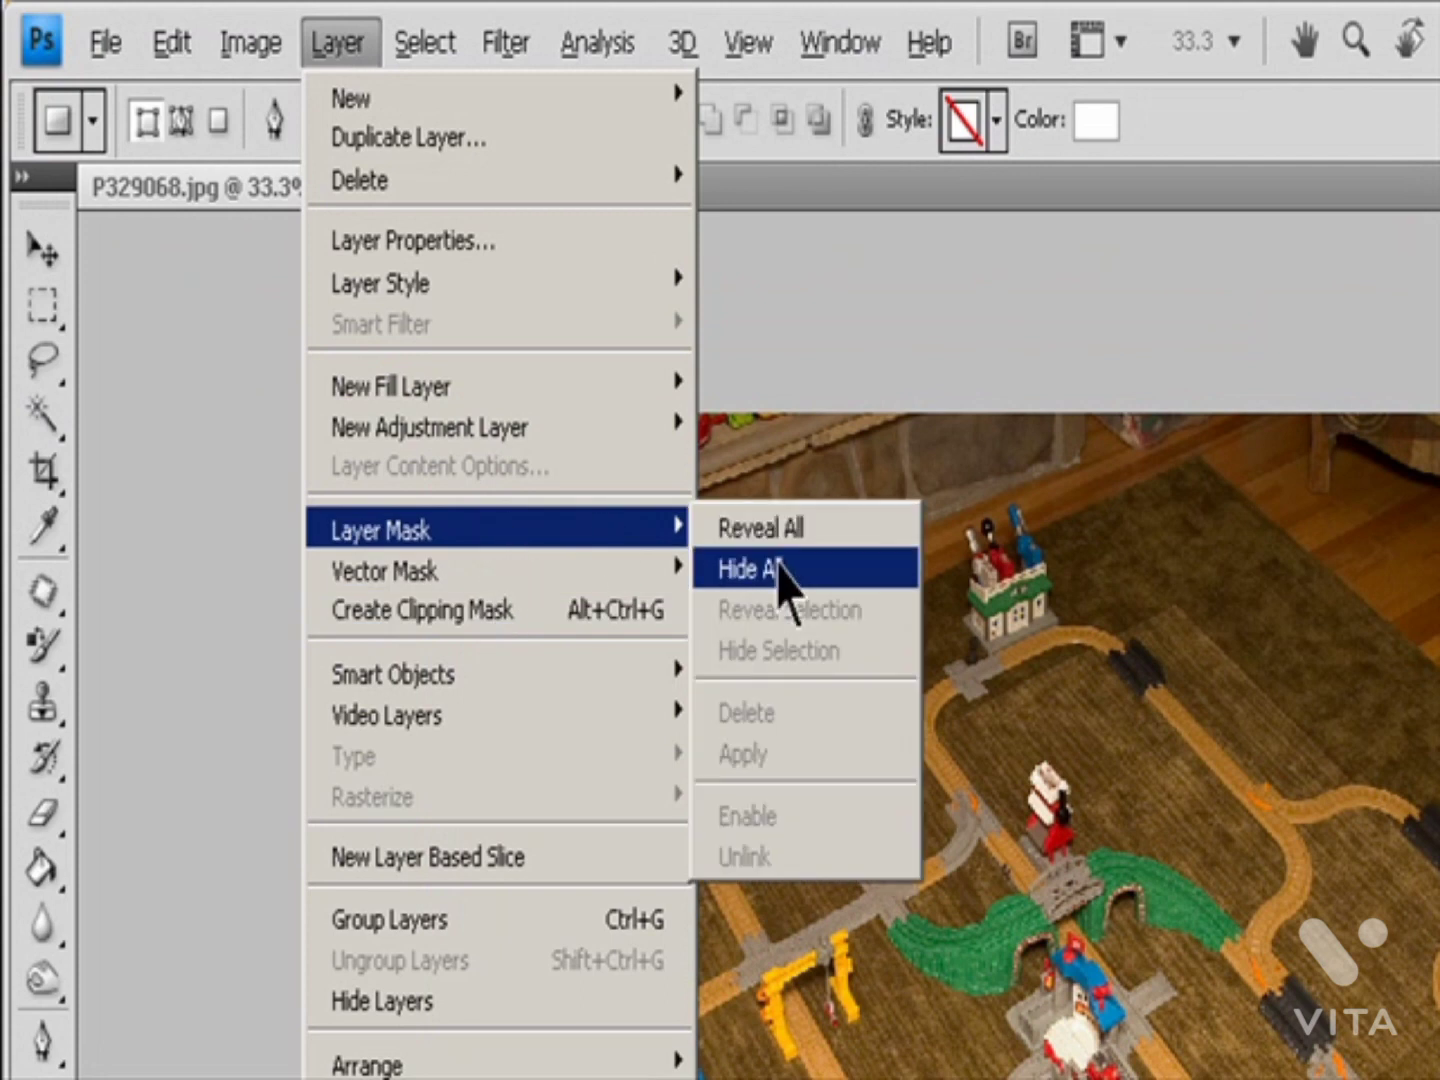
pyautogui.click(781, 570)
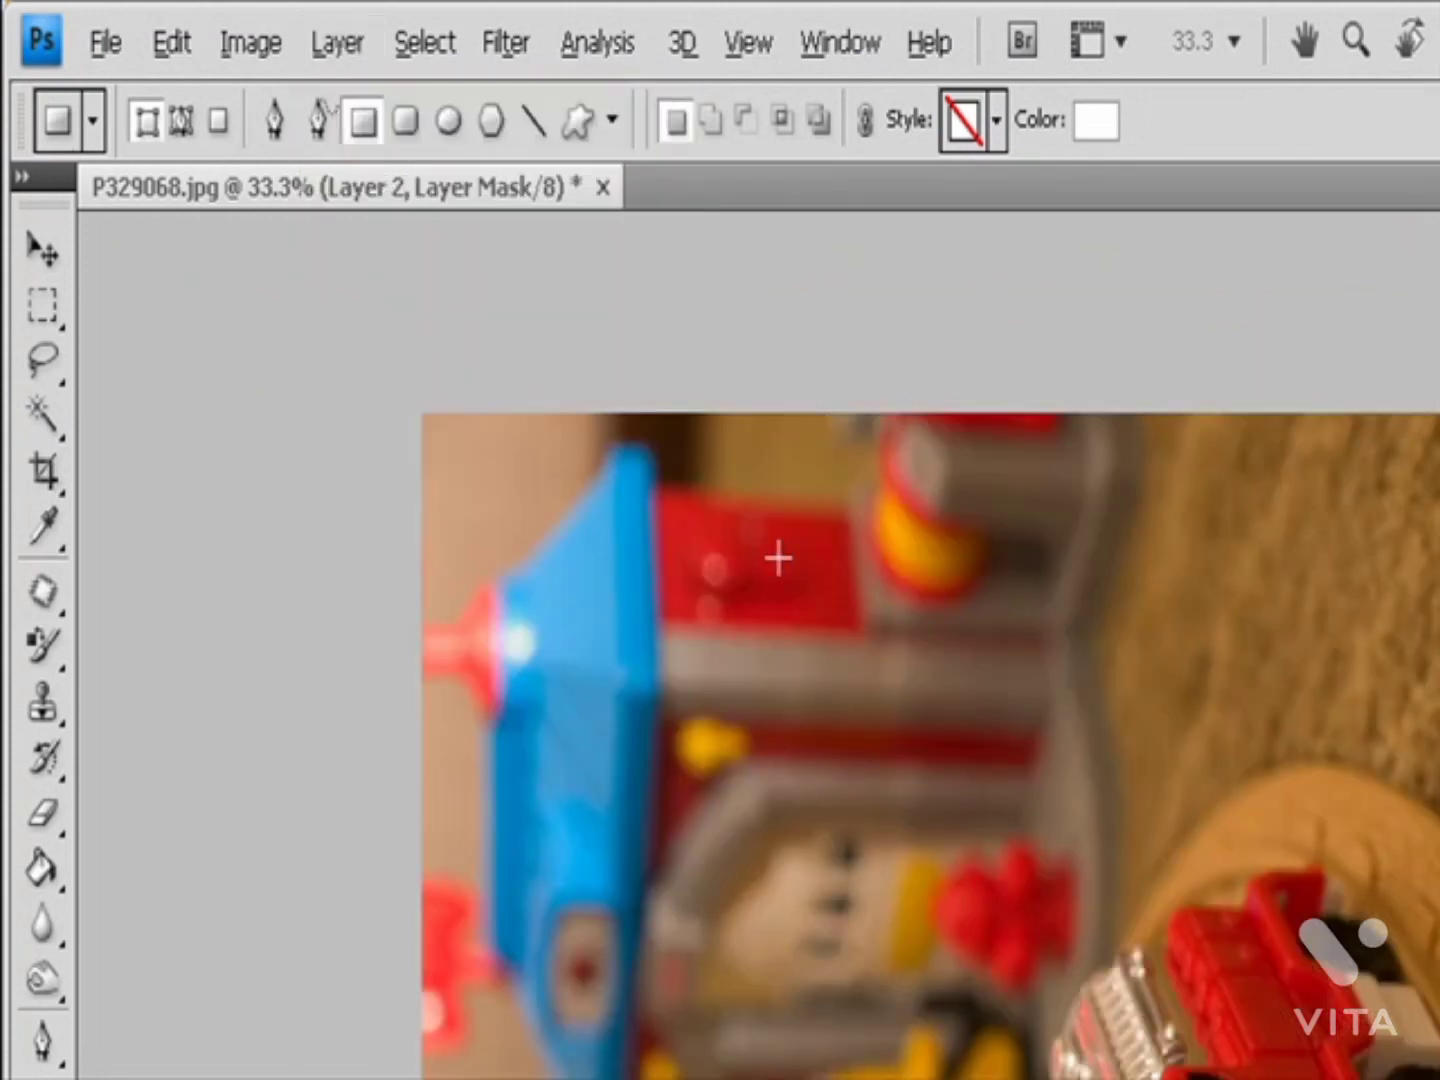
pyautogui.hotkey('ctrl', 'z')
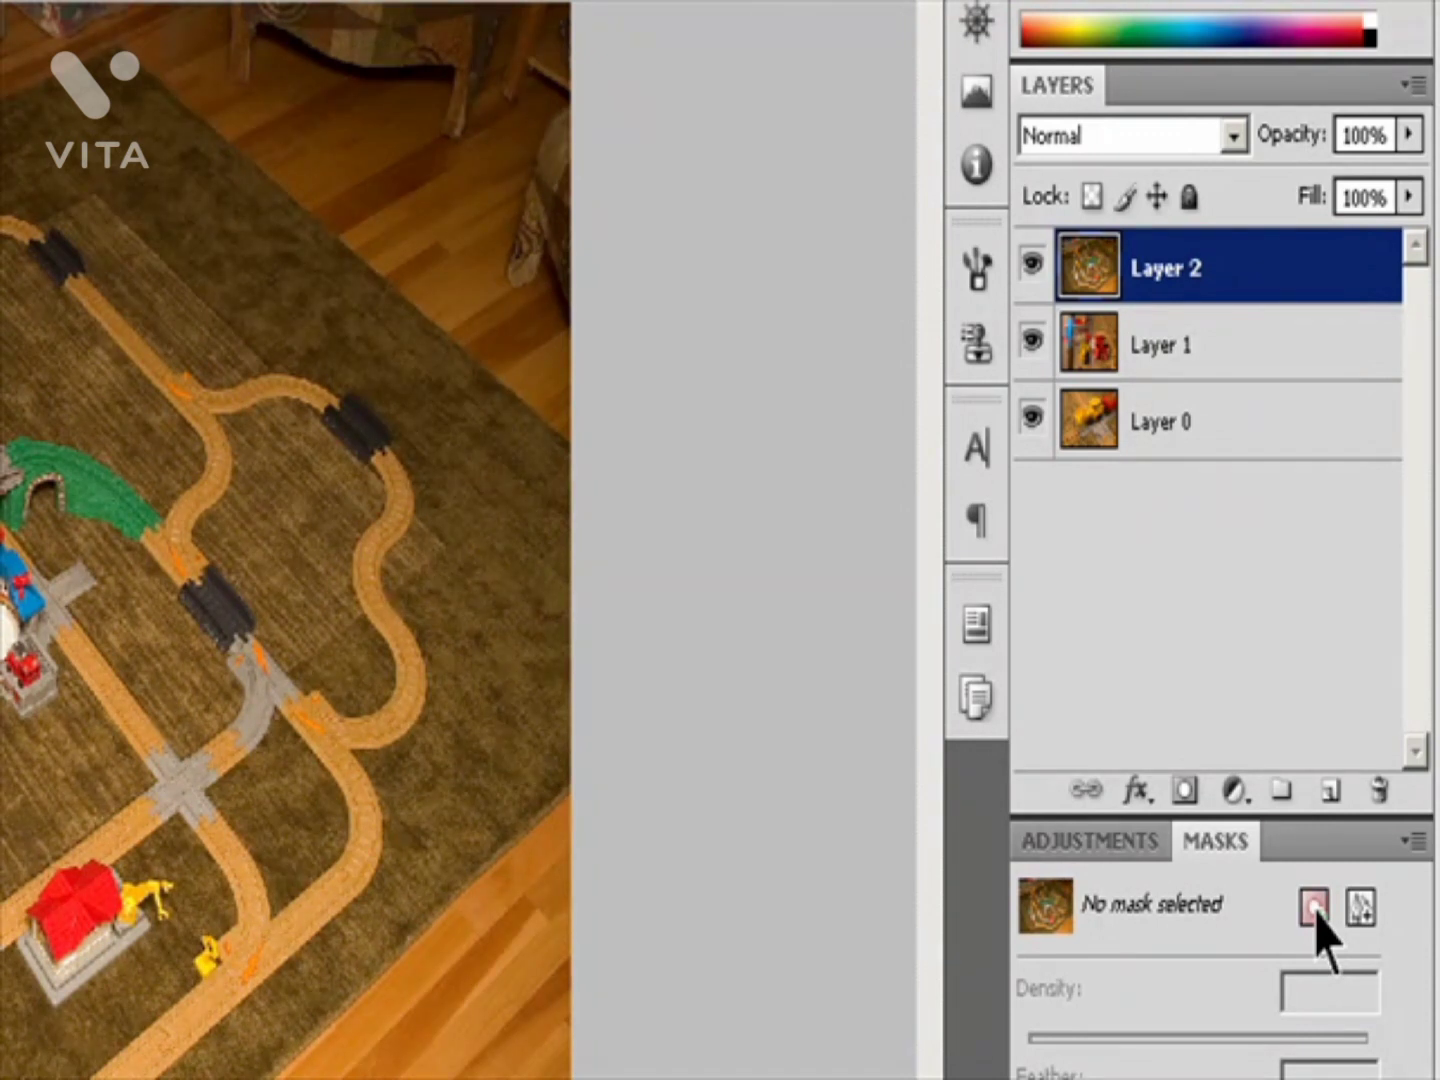
# Step: Try a white pixel mask on Layer 2, undo it, and add a black pixel mask that hides the whole layer instead
pyautogui.click(1316, 908)
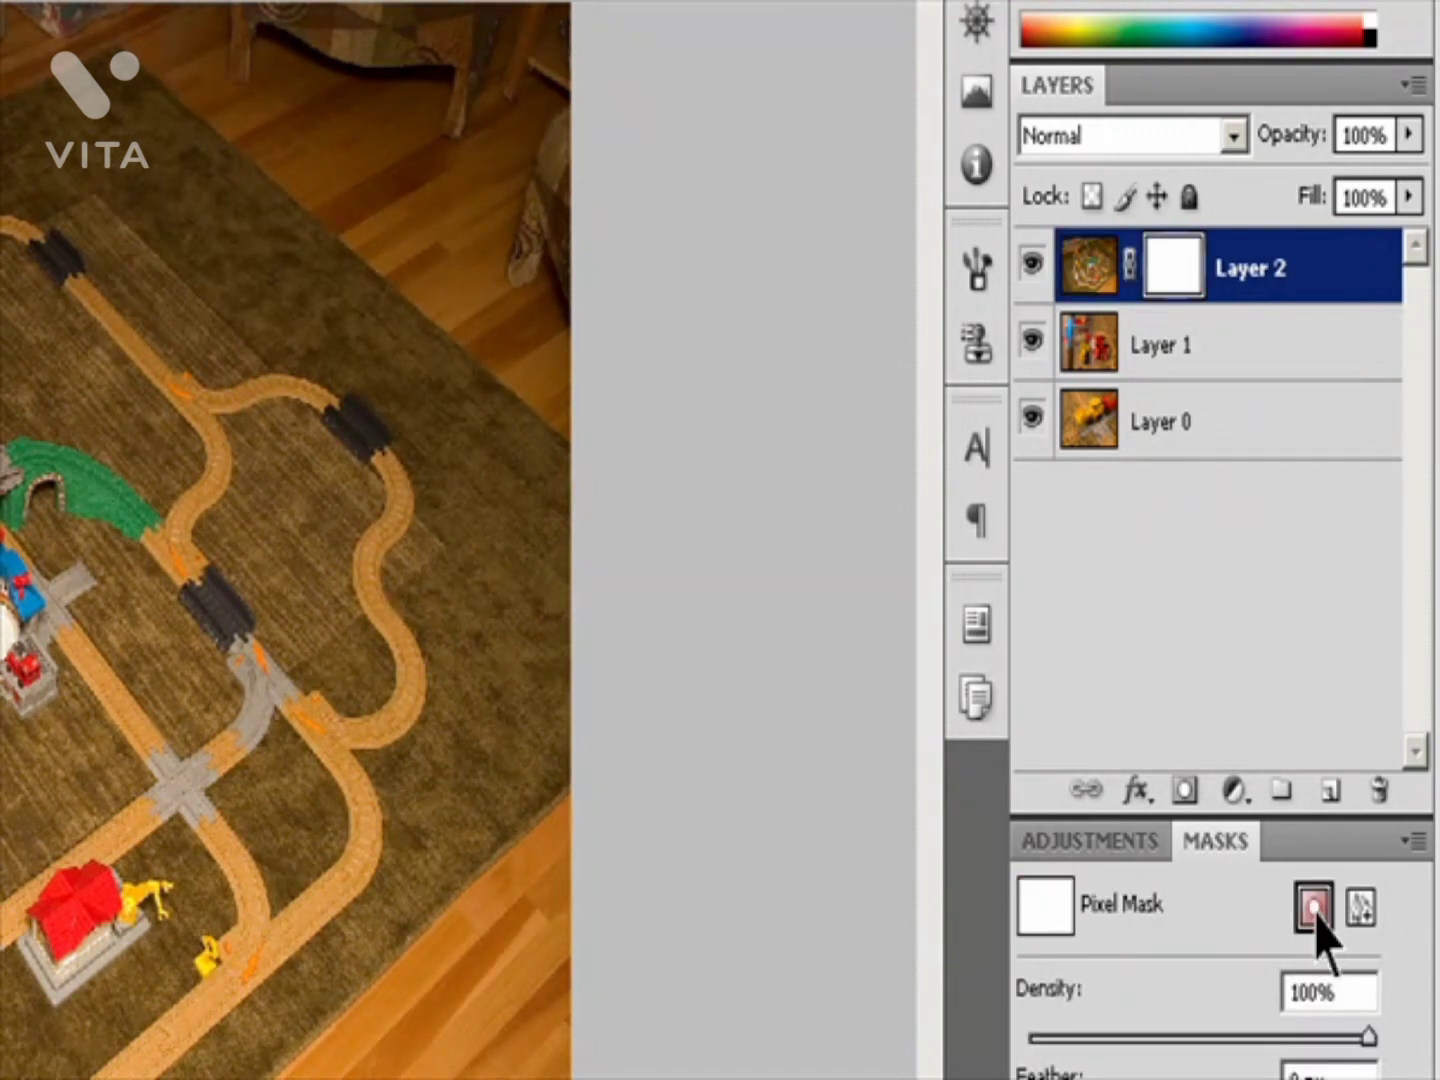
pyautogui.hotkey('ctrl', 'z')
pyautogui.keyDown('alt'); pyautogui.click(1317, 908); pyautogui.keyUp('alt')
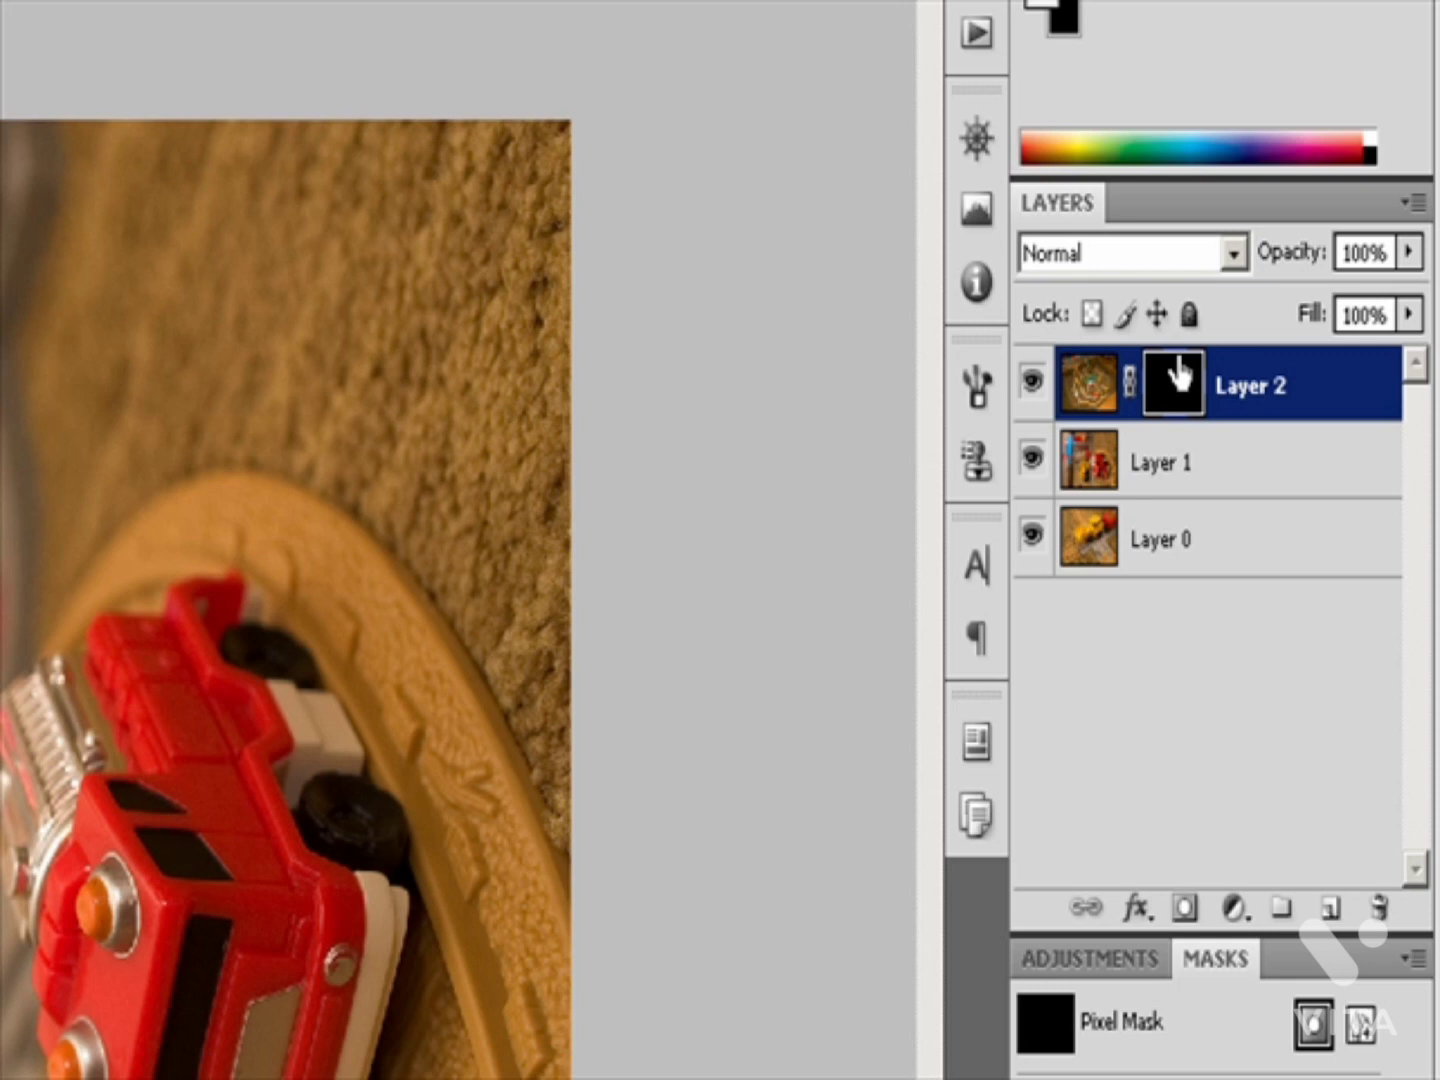
# Step: Try moving Layer 2's black mask onto Layer 1, undo the move, and transfer the mask to Layer 1 again
pyautogui.moveTo(1180, 374); pyautogui.dragTo(1192, 481)
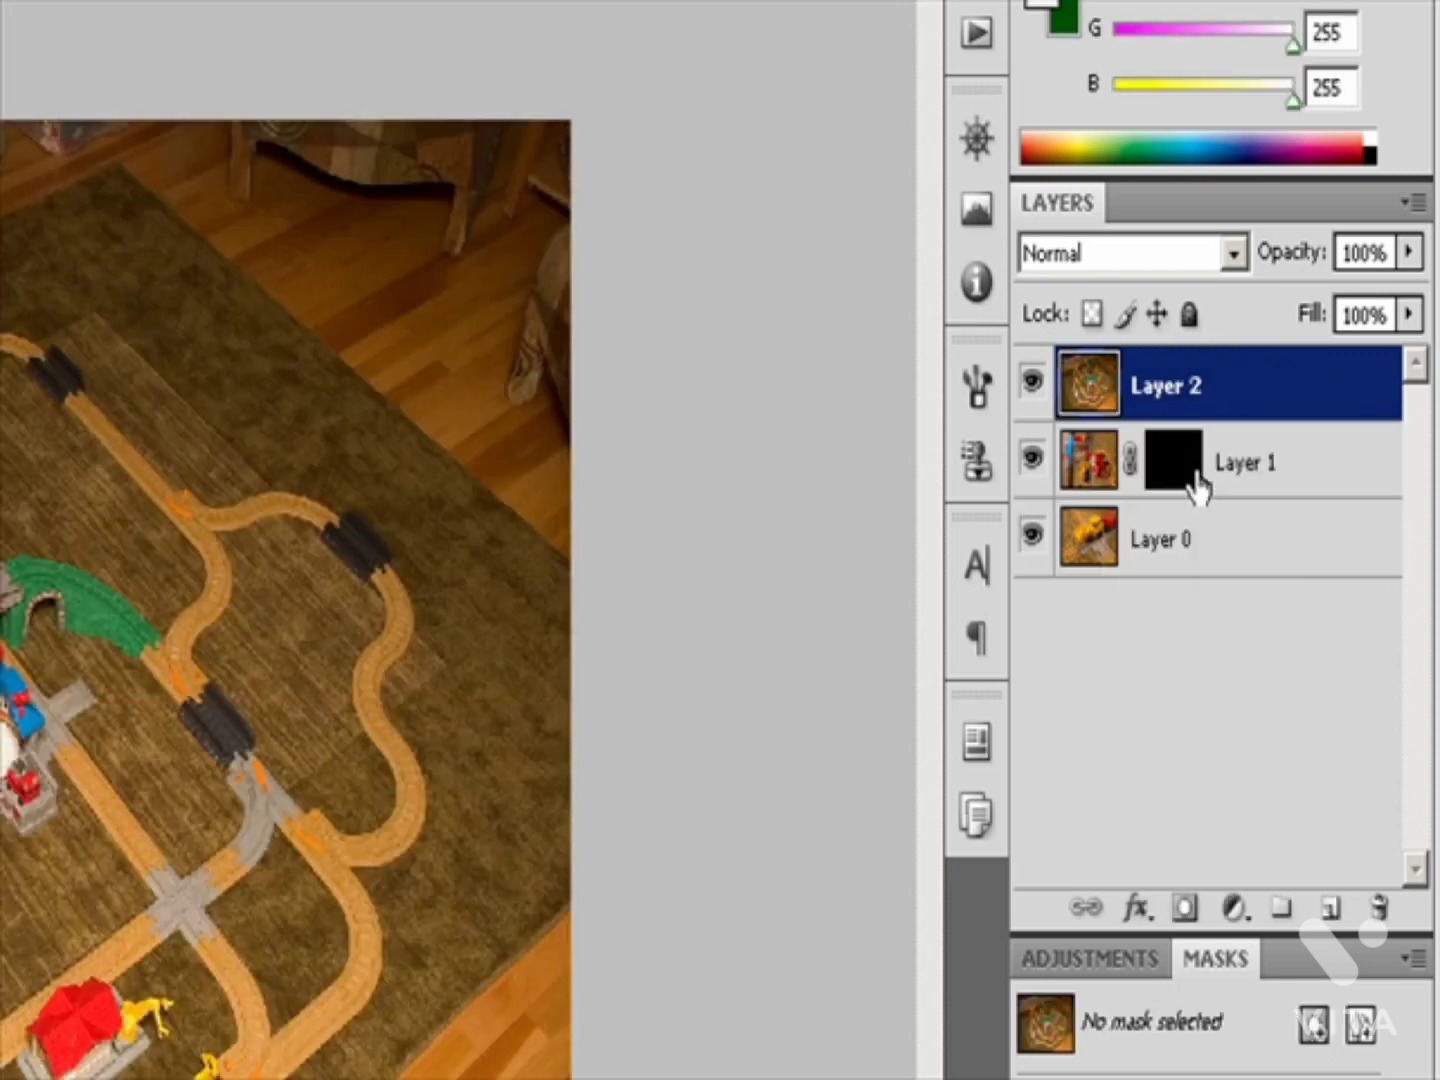
pyautogui.hotkey('ctrl', 'z')
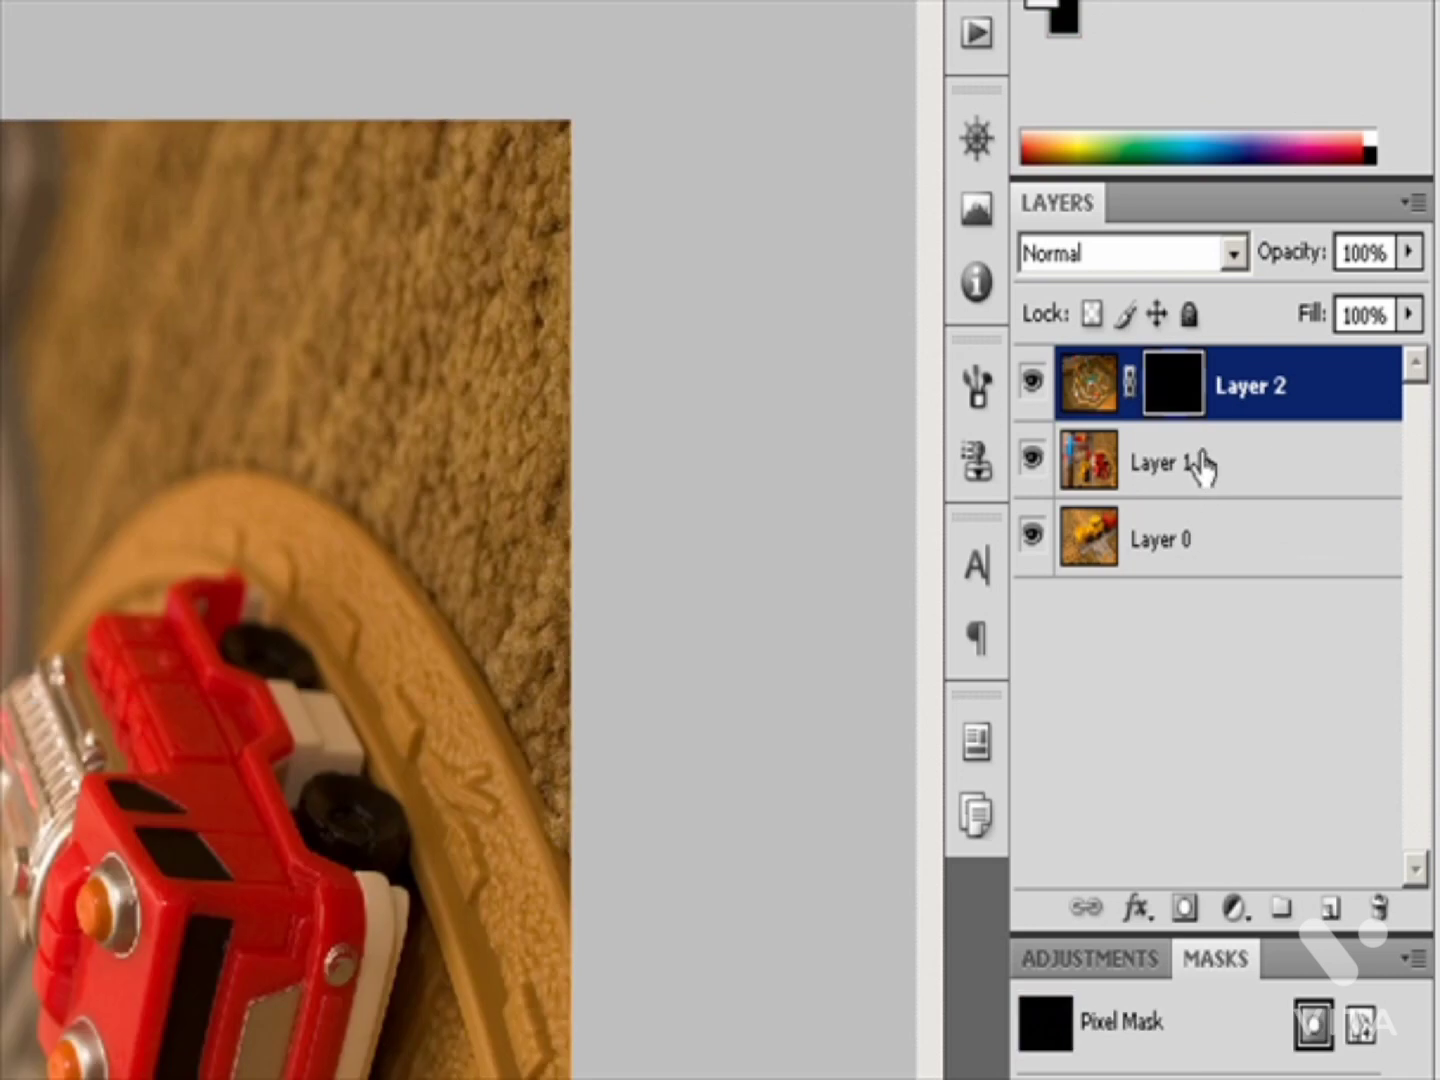
pyautogui.moveTo(1176, 392); pyautogui.dragTo(1197, 465)
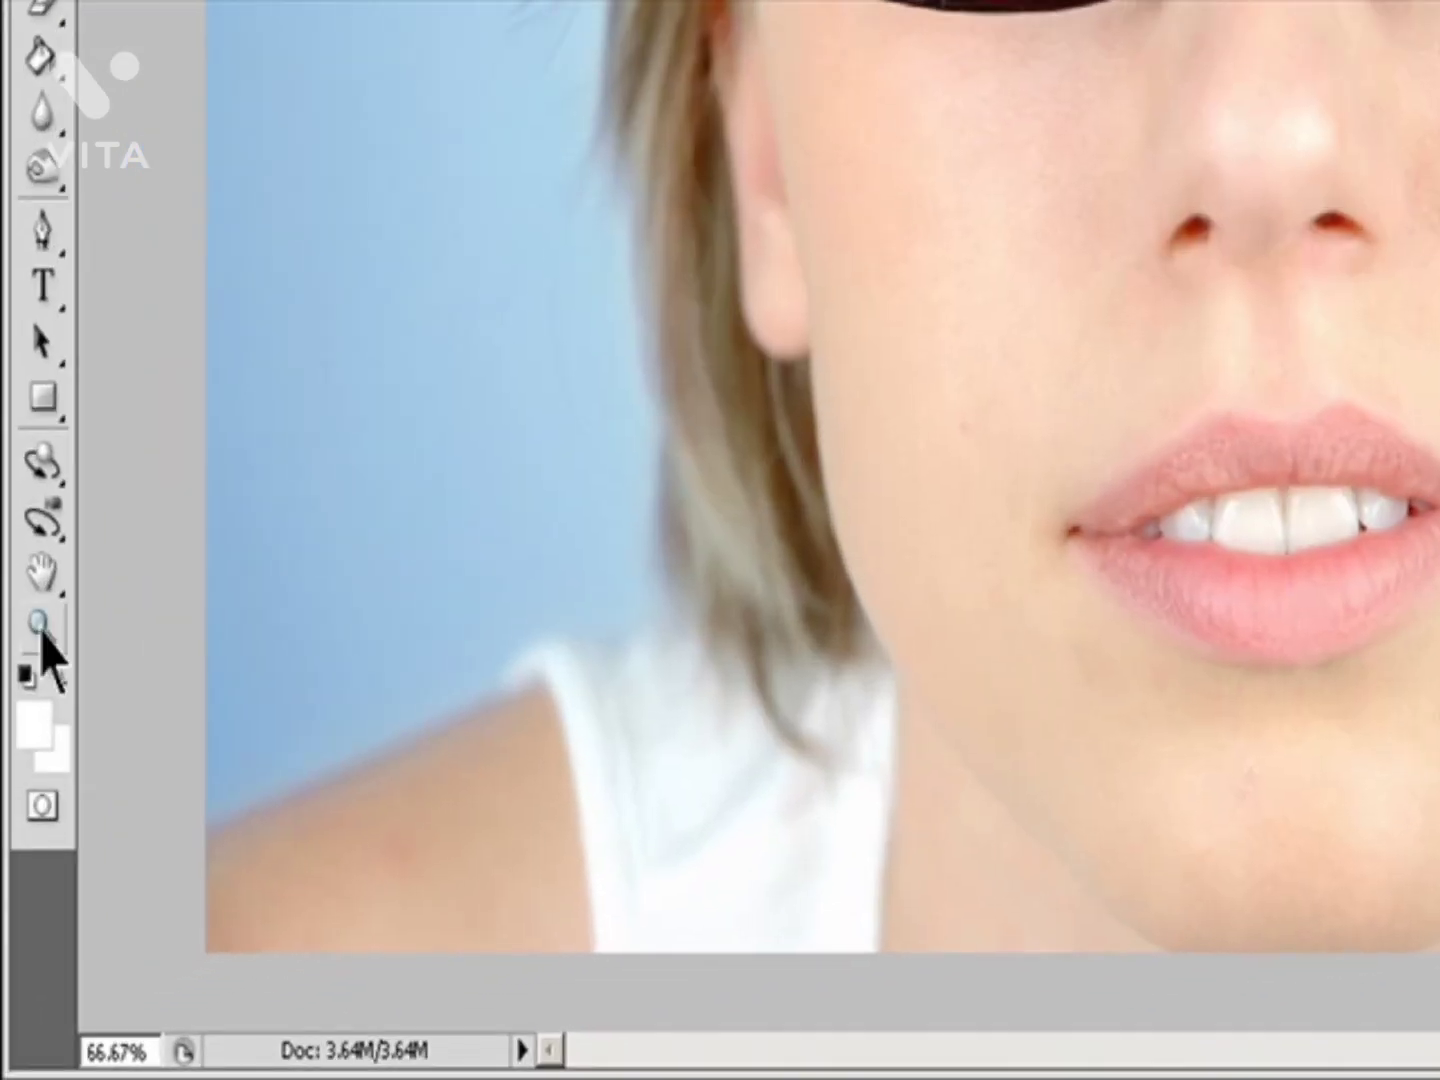
# Step: Zoom in to 200% on the cheek beside the glasses in the Cool specs photo and zoom back out to 66.7%
pyautogui.click(41, 626)
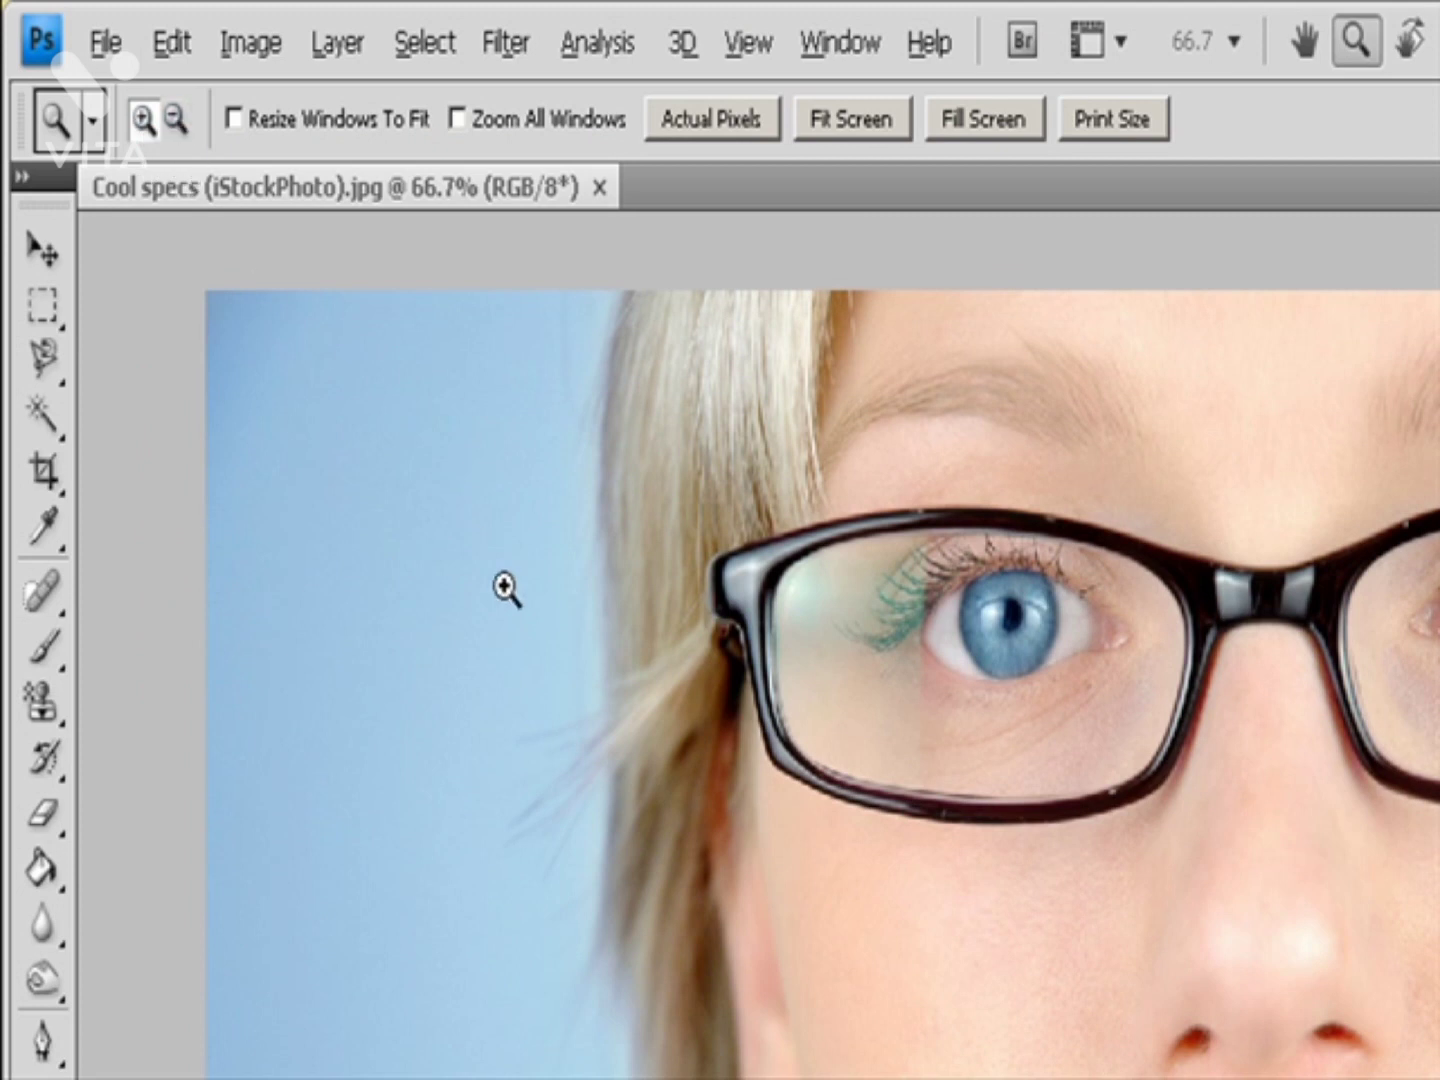
pyautogui.click(743, 822)
pyautogui.click(743, 822)
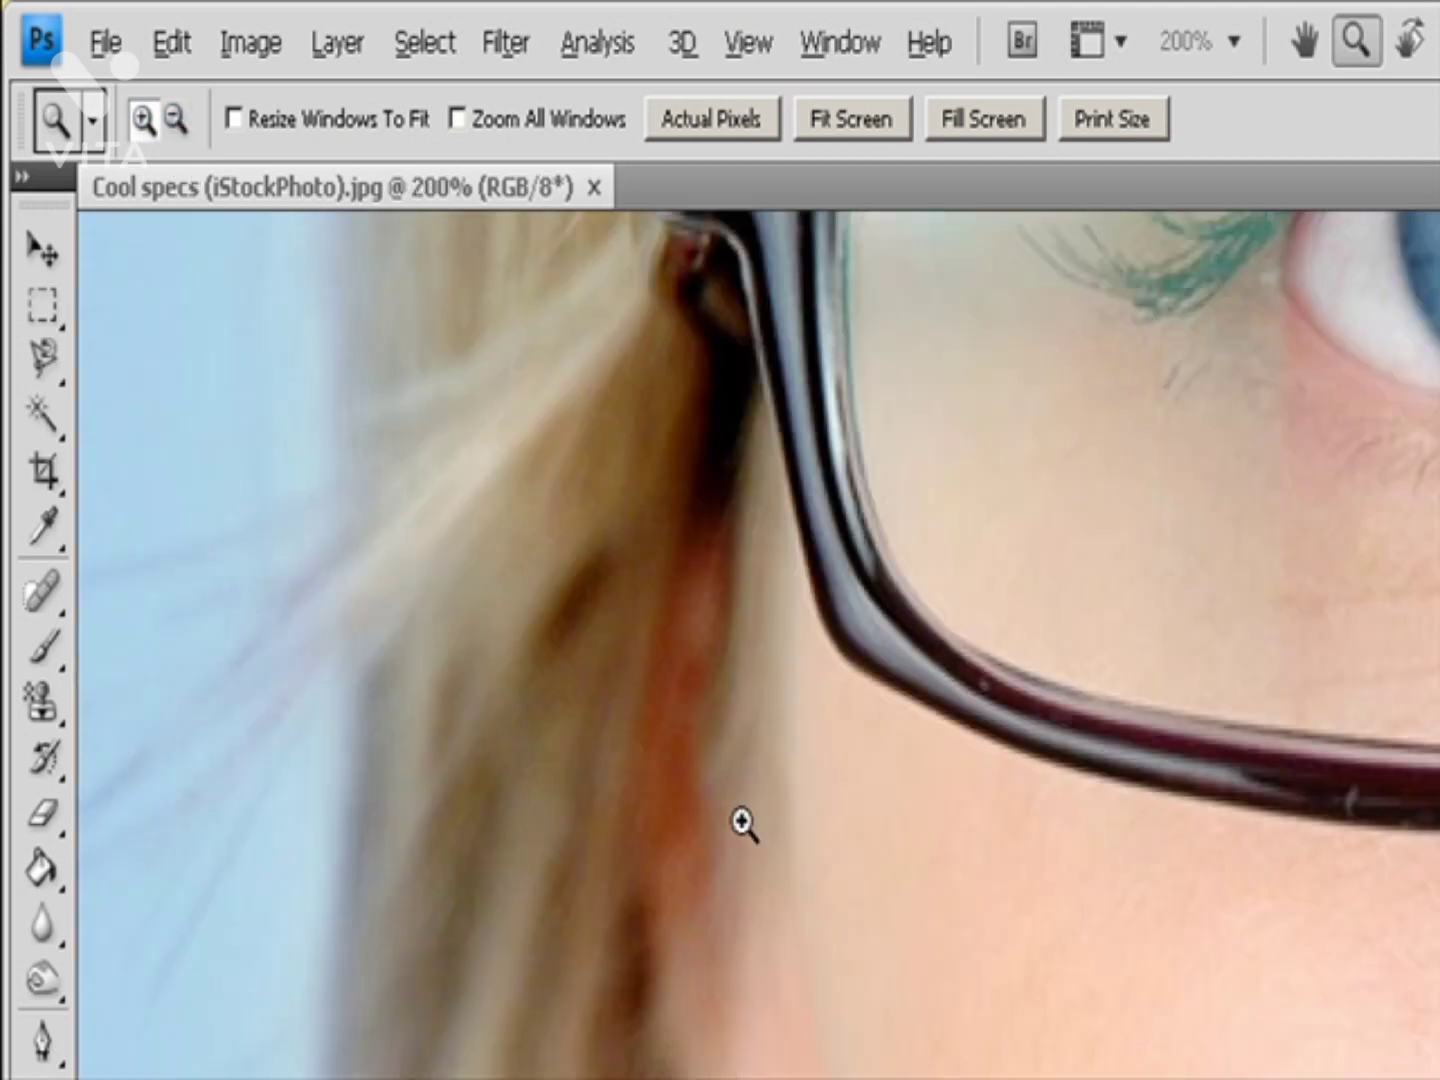
pyautogui.click(177, 119)
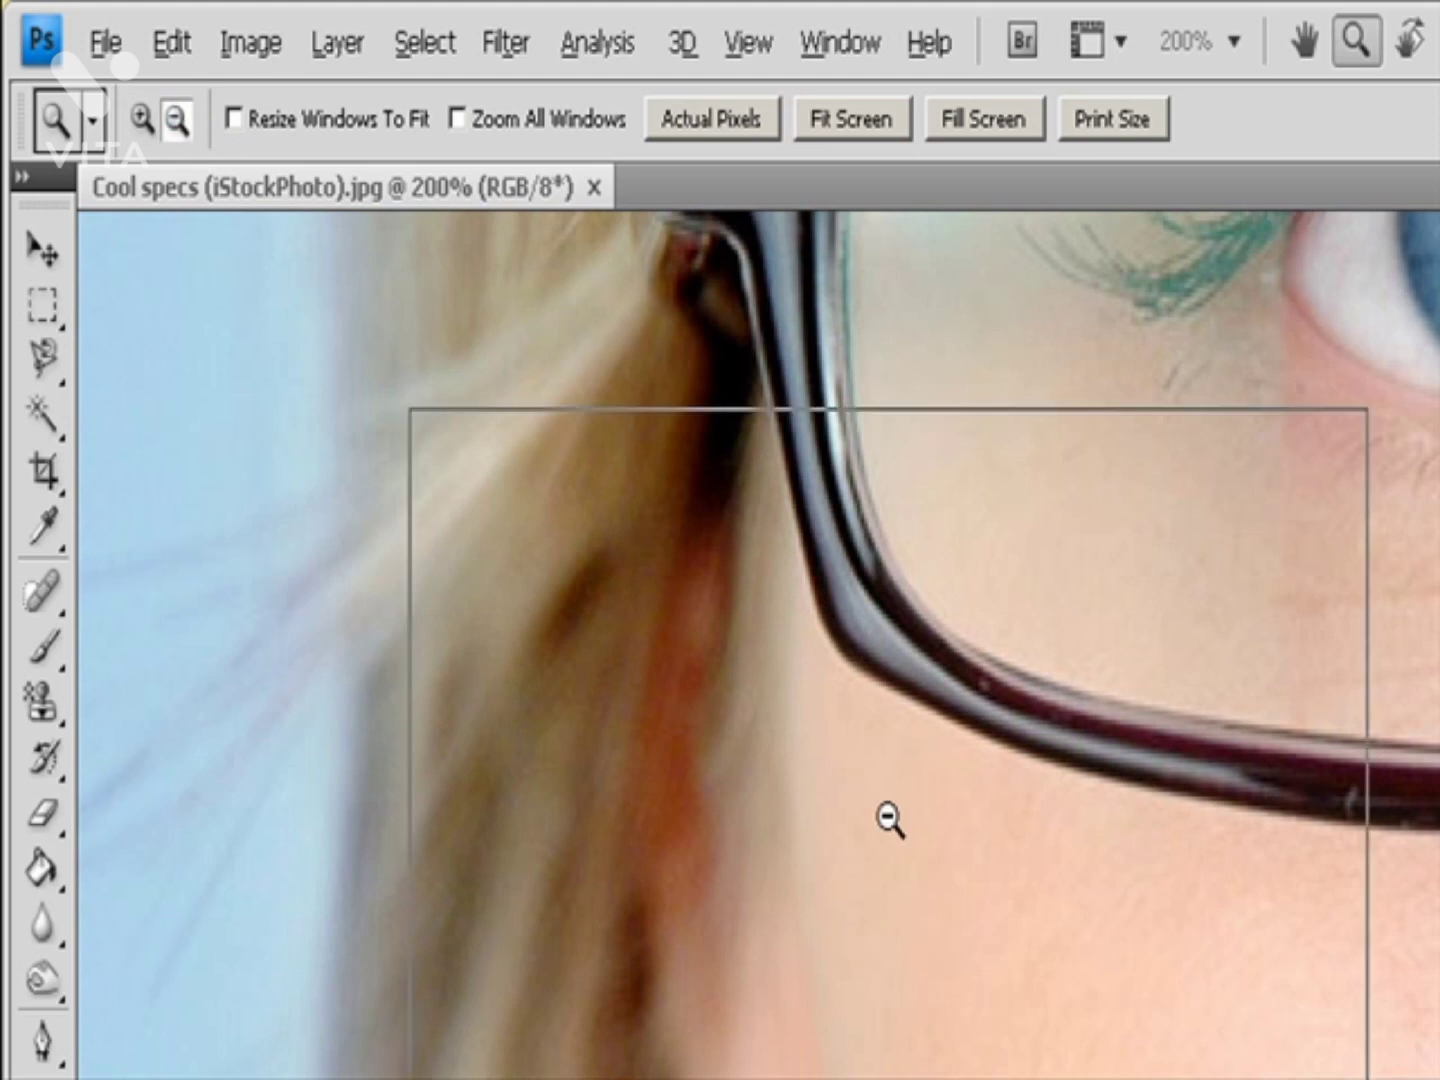
pyautogui.click(890, 820)
pyautogui.click(890, 820)
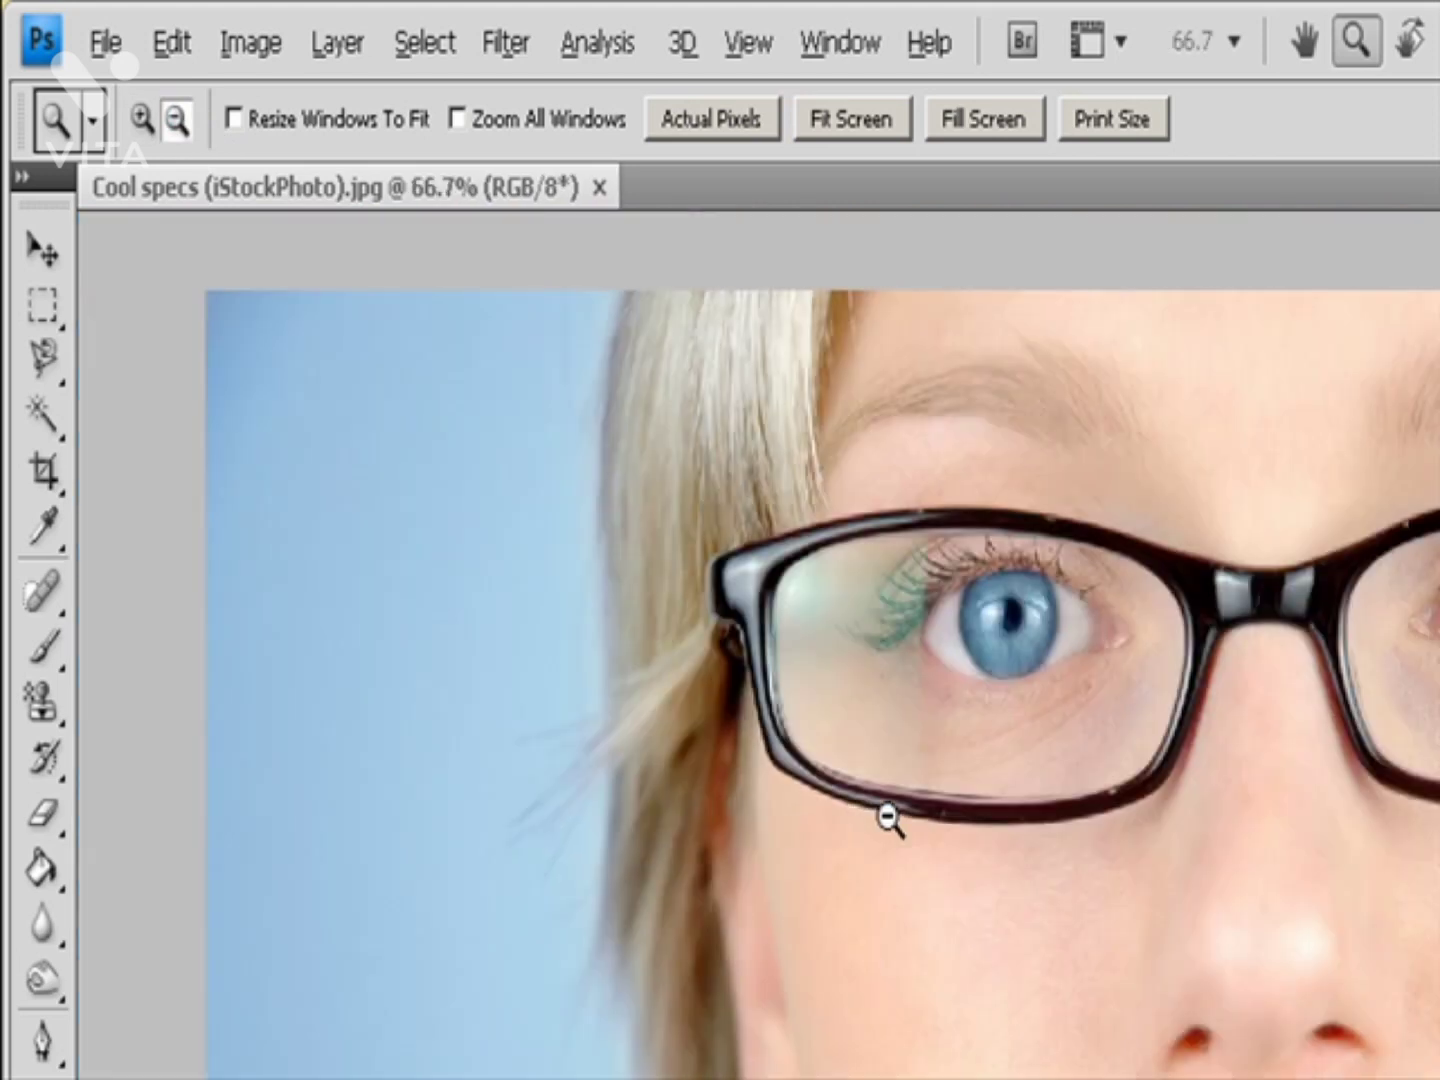
# Step: Switch to the Move tool and reselect the Zoom tool on the Cool specs photo
pyautogui.press('v')
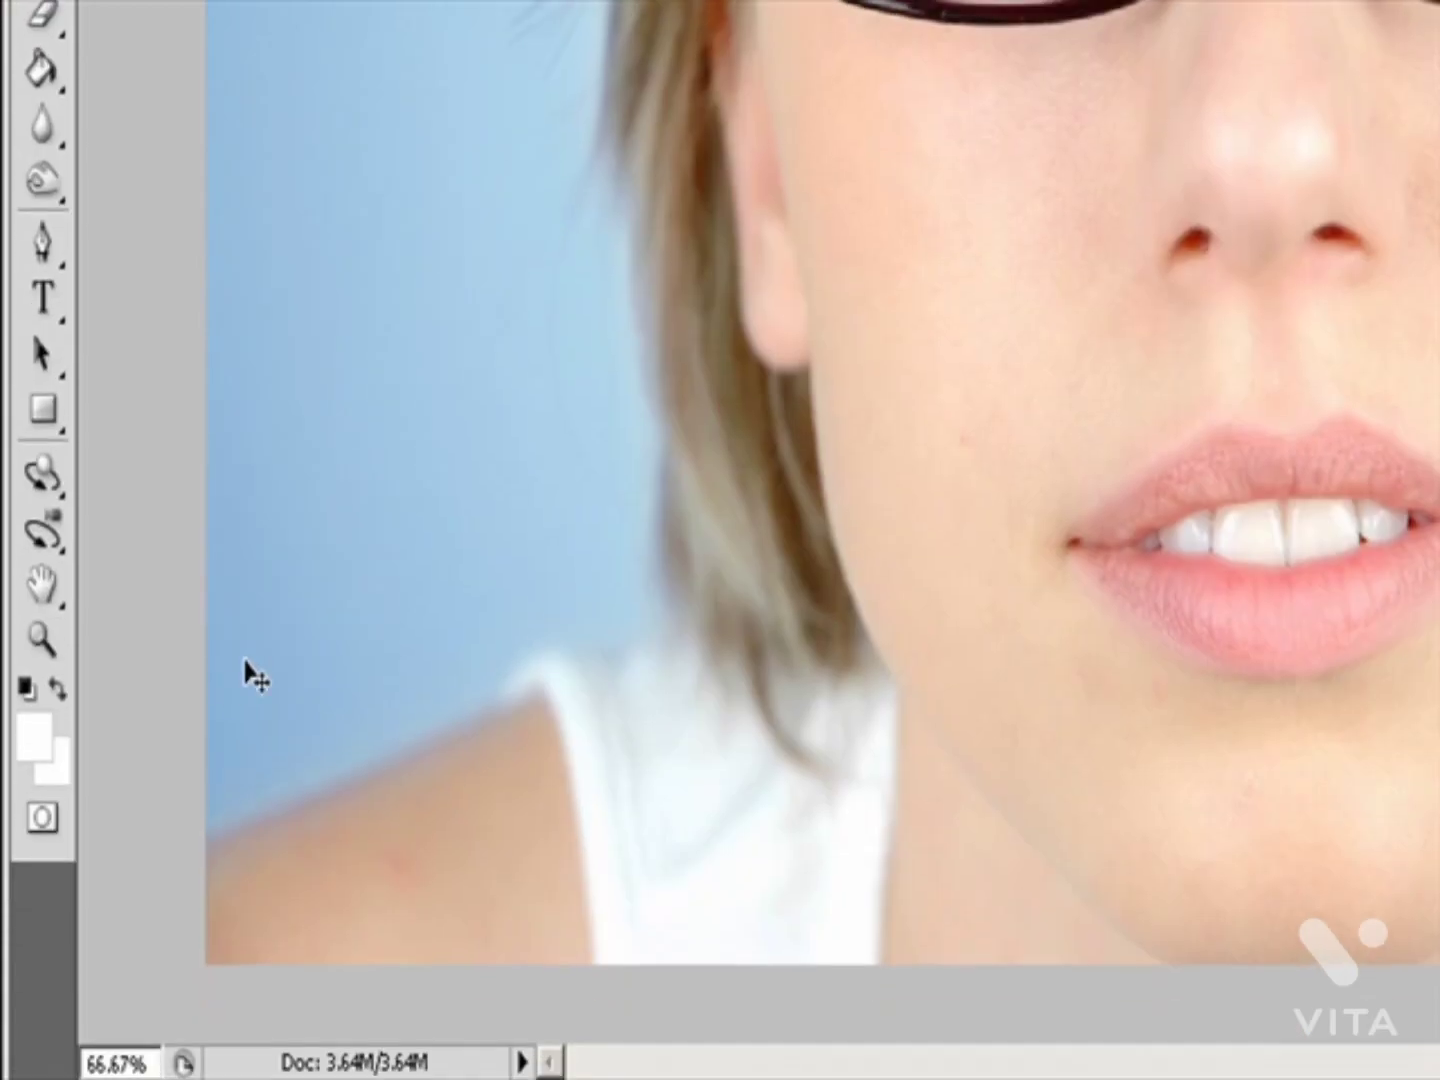
pyautogui.click(42, 638)
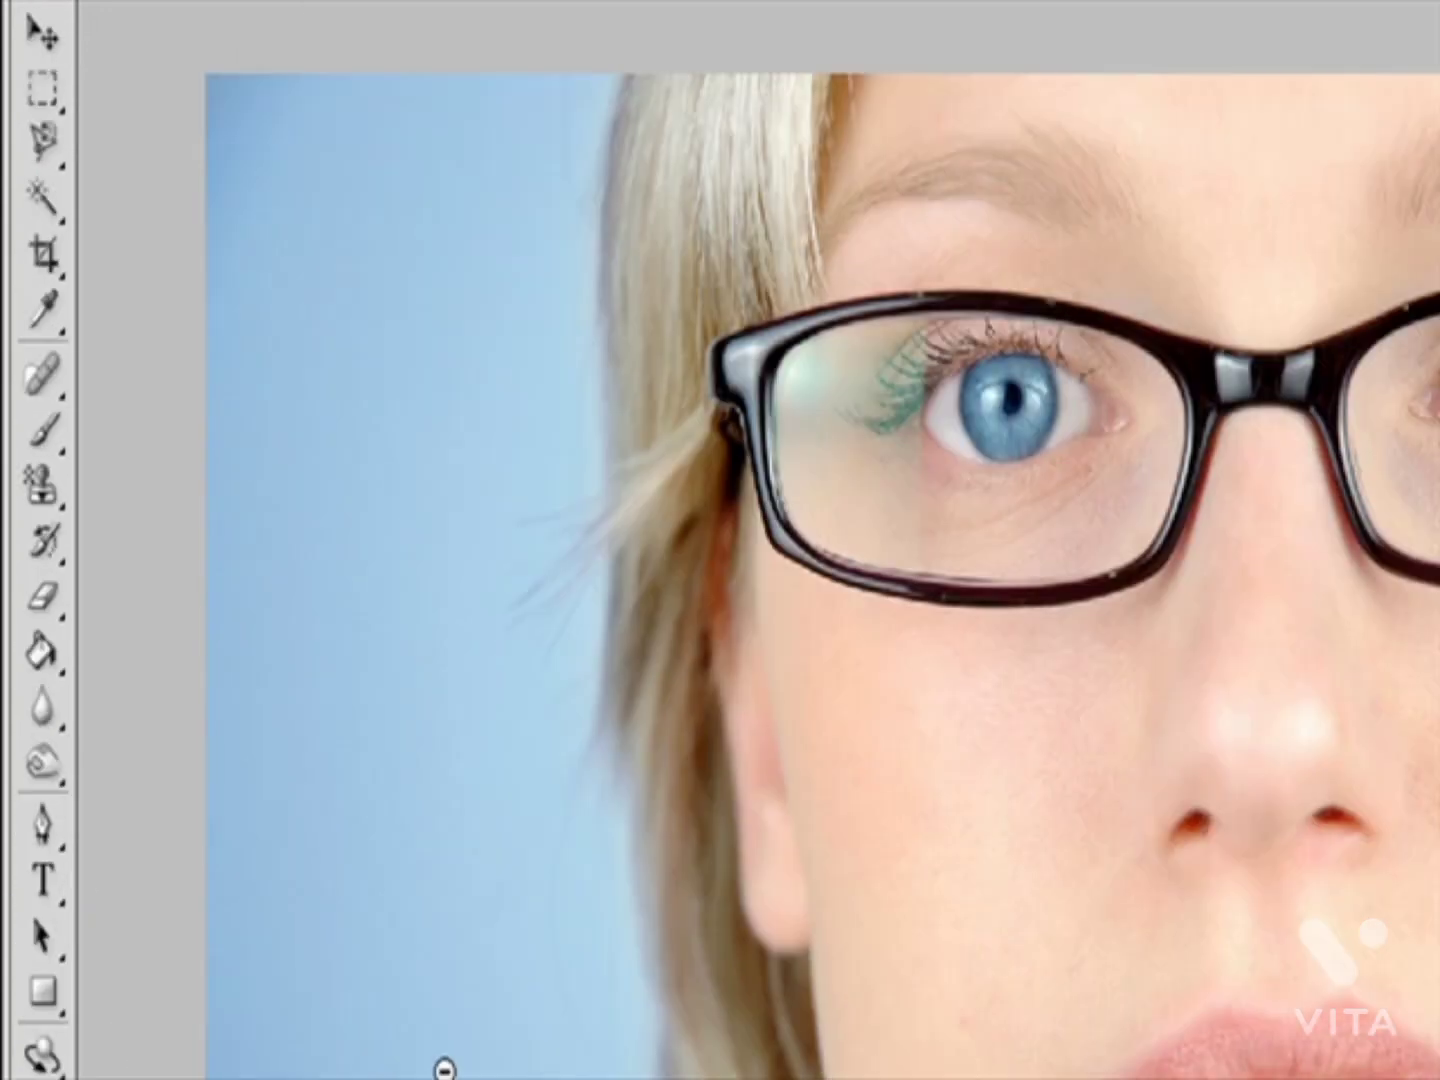
# Step: Zoom in to 200% on the eye behind the glasses and zoom back out to 66.7%
pyautogui.click(144, 120)
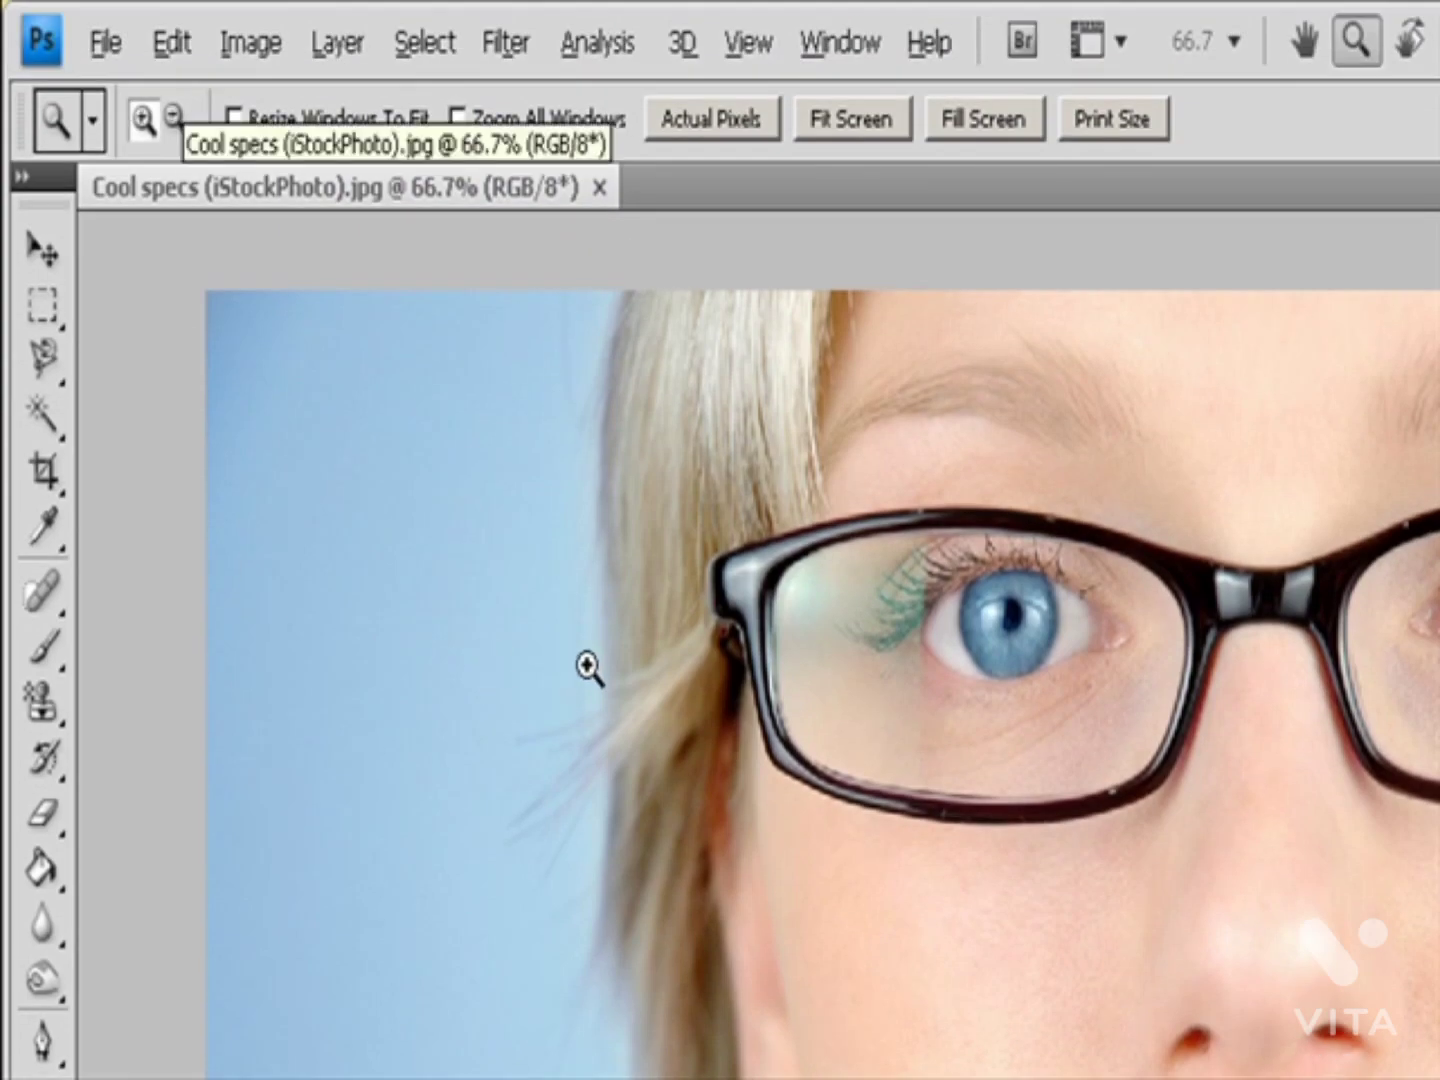
pyautogui.click(1017, 649)
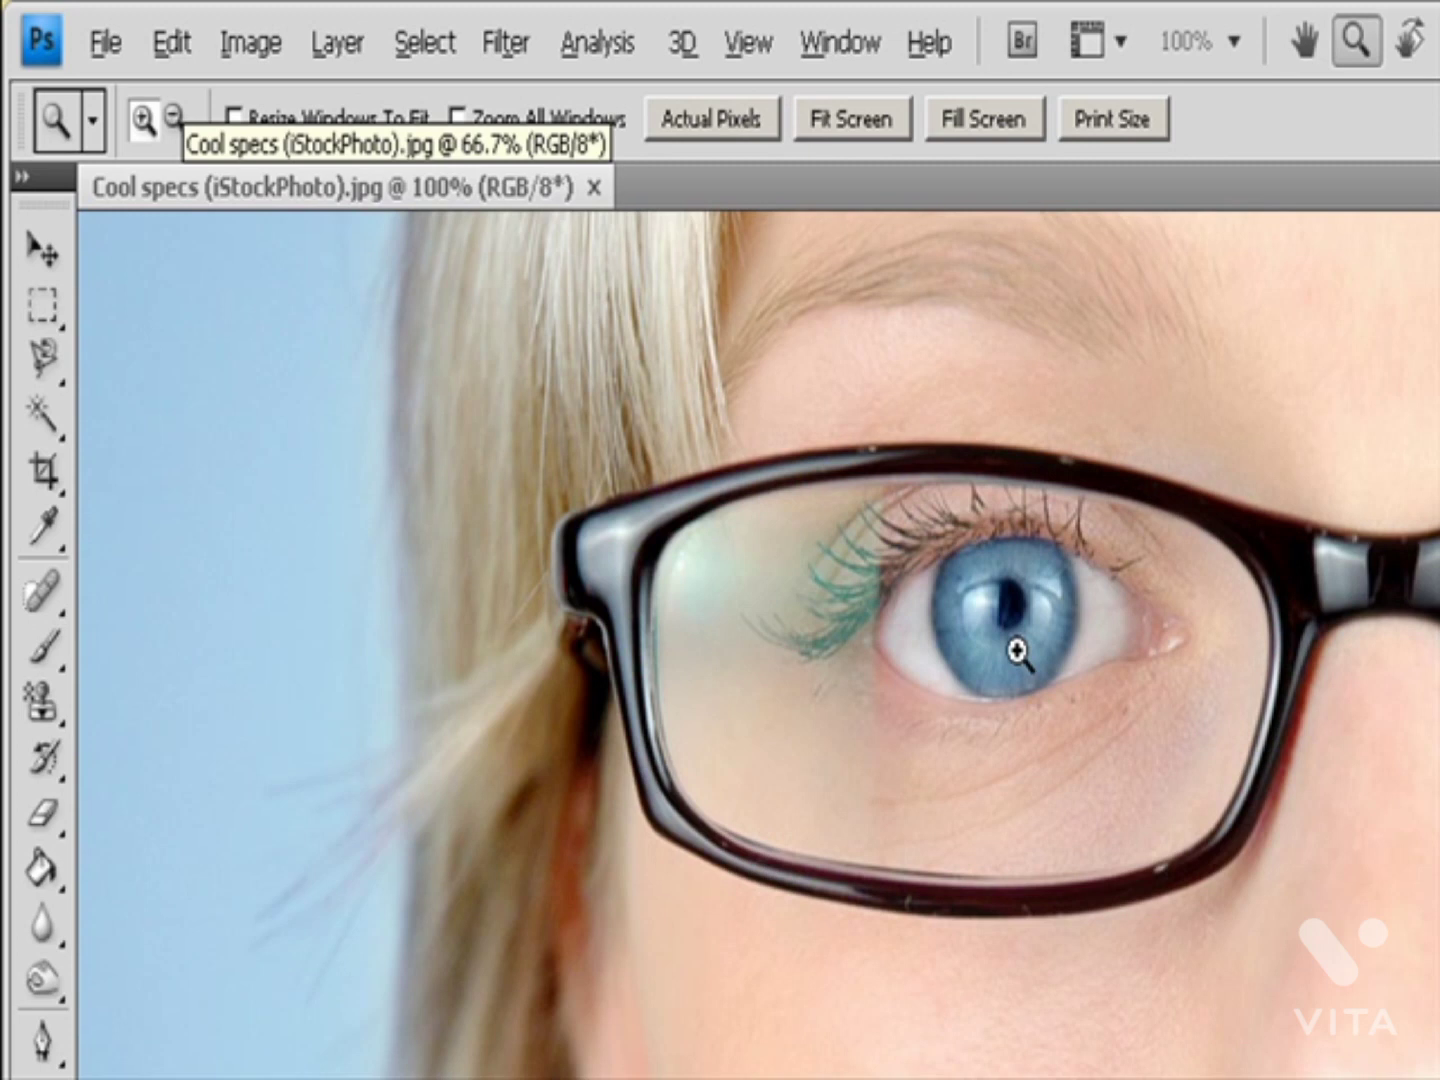
pyautogui.click(1017, 650)
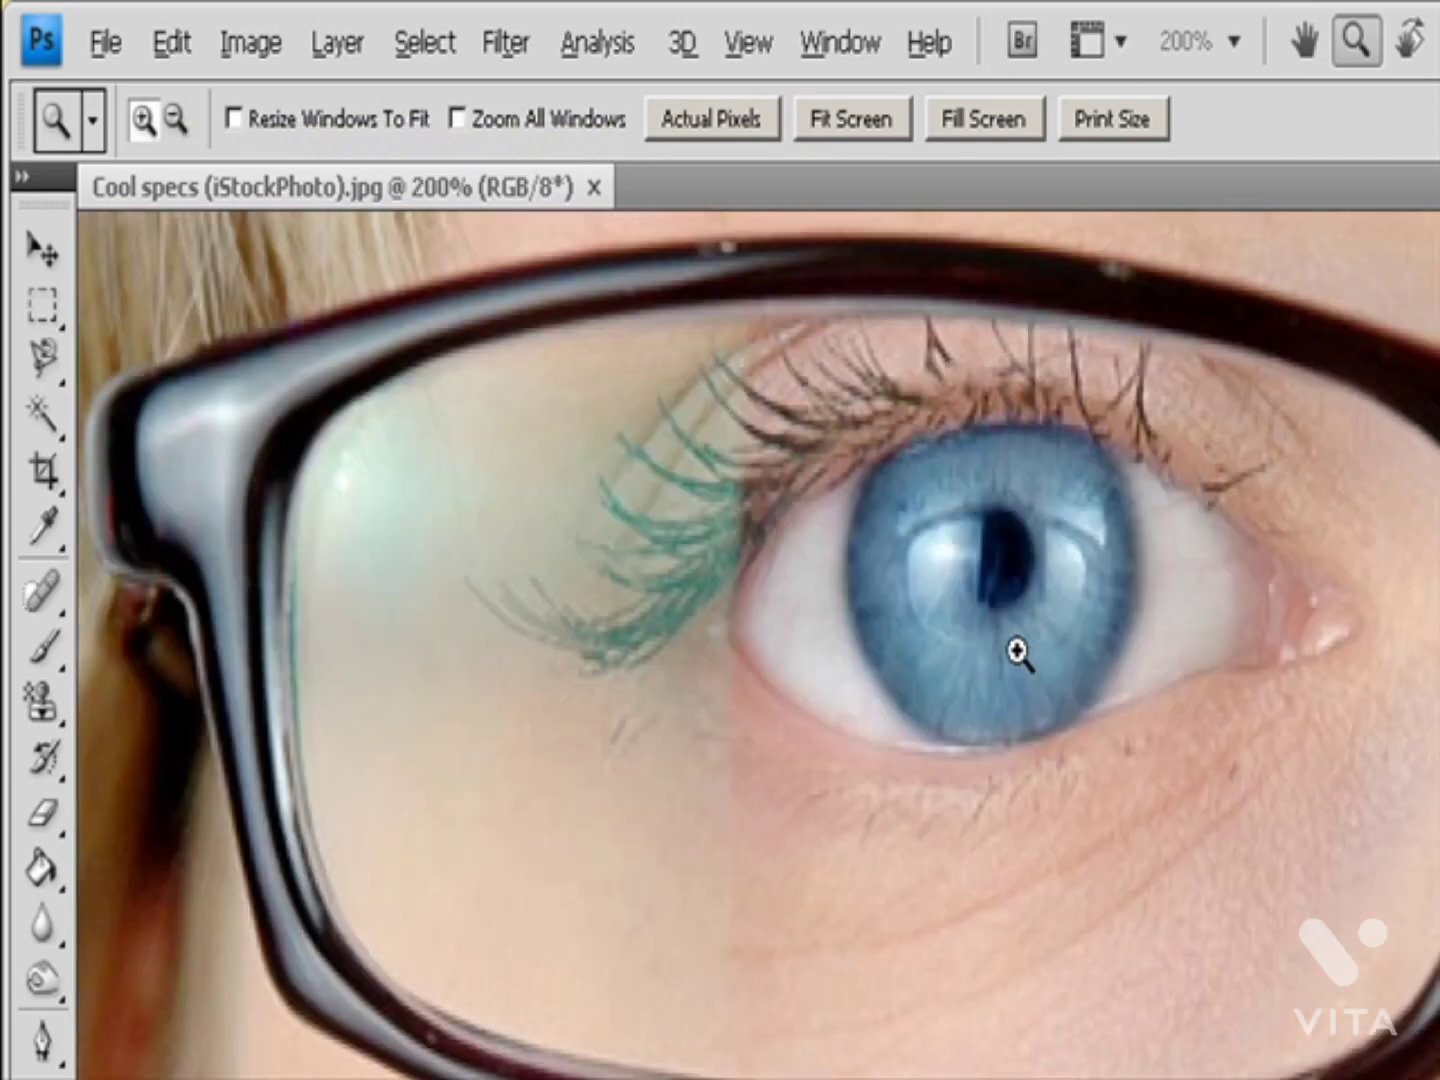
pyautogui.press('alt')
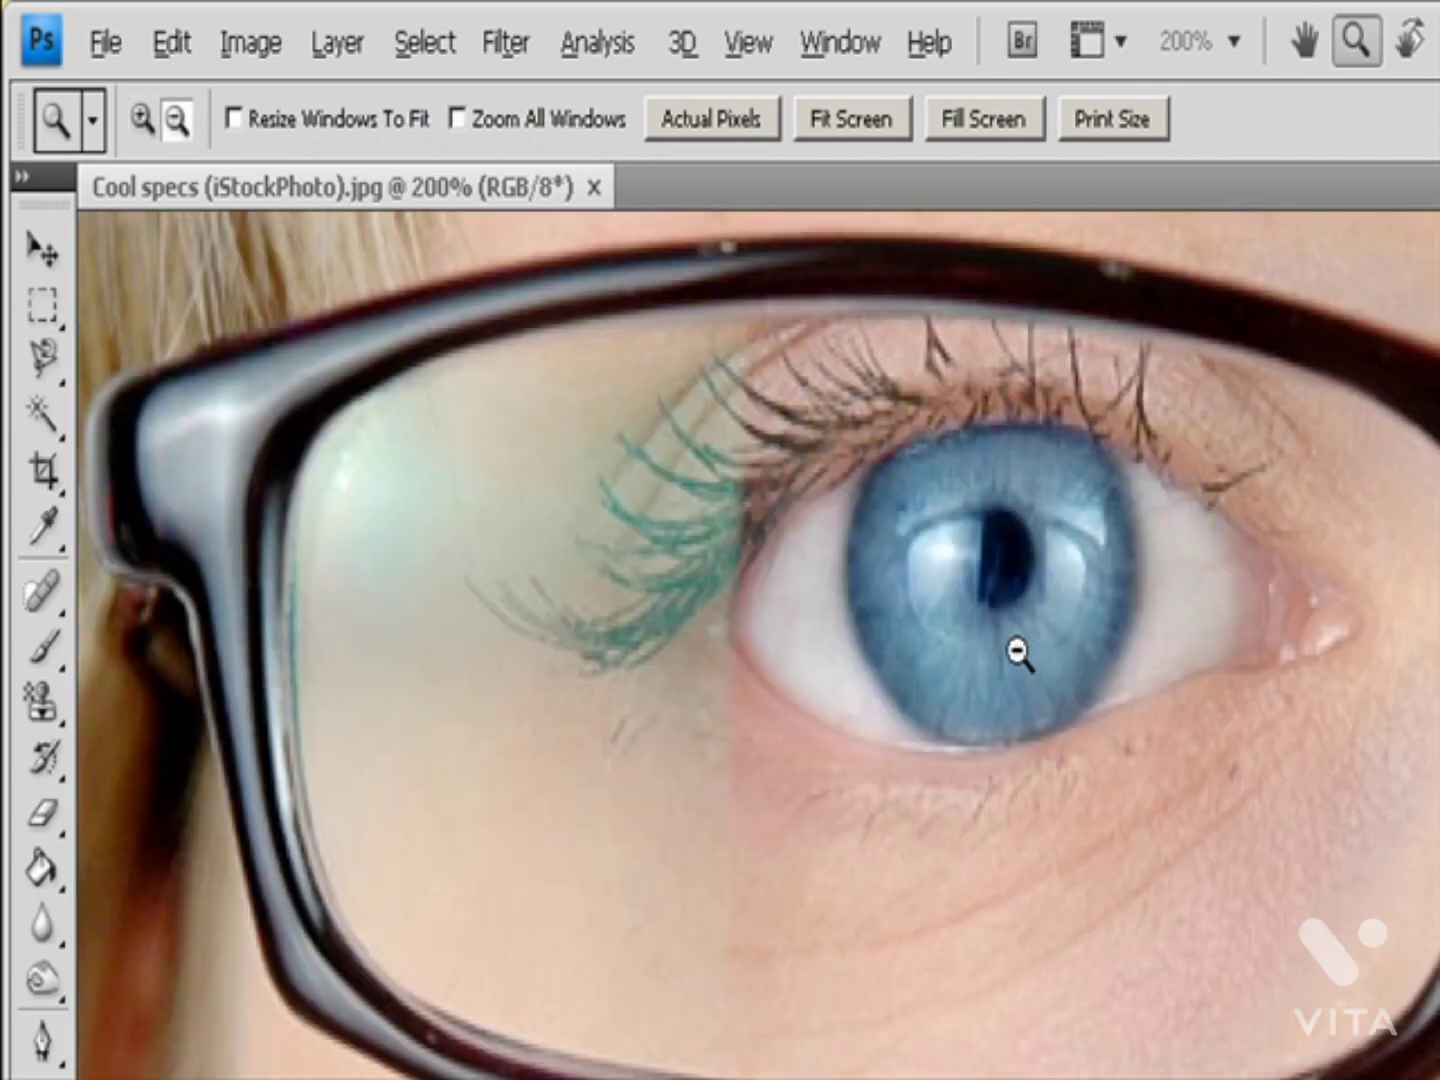
pyautogui.keyDown('alt'); pyautogui.click(1017, 650); pyautogui.keyUp('alt')
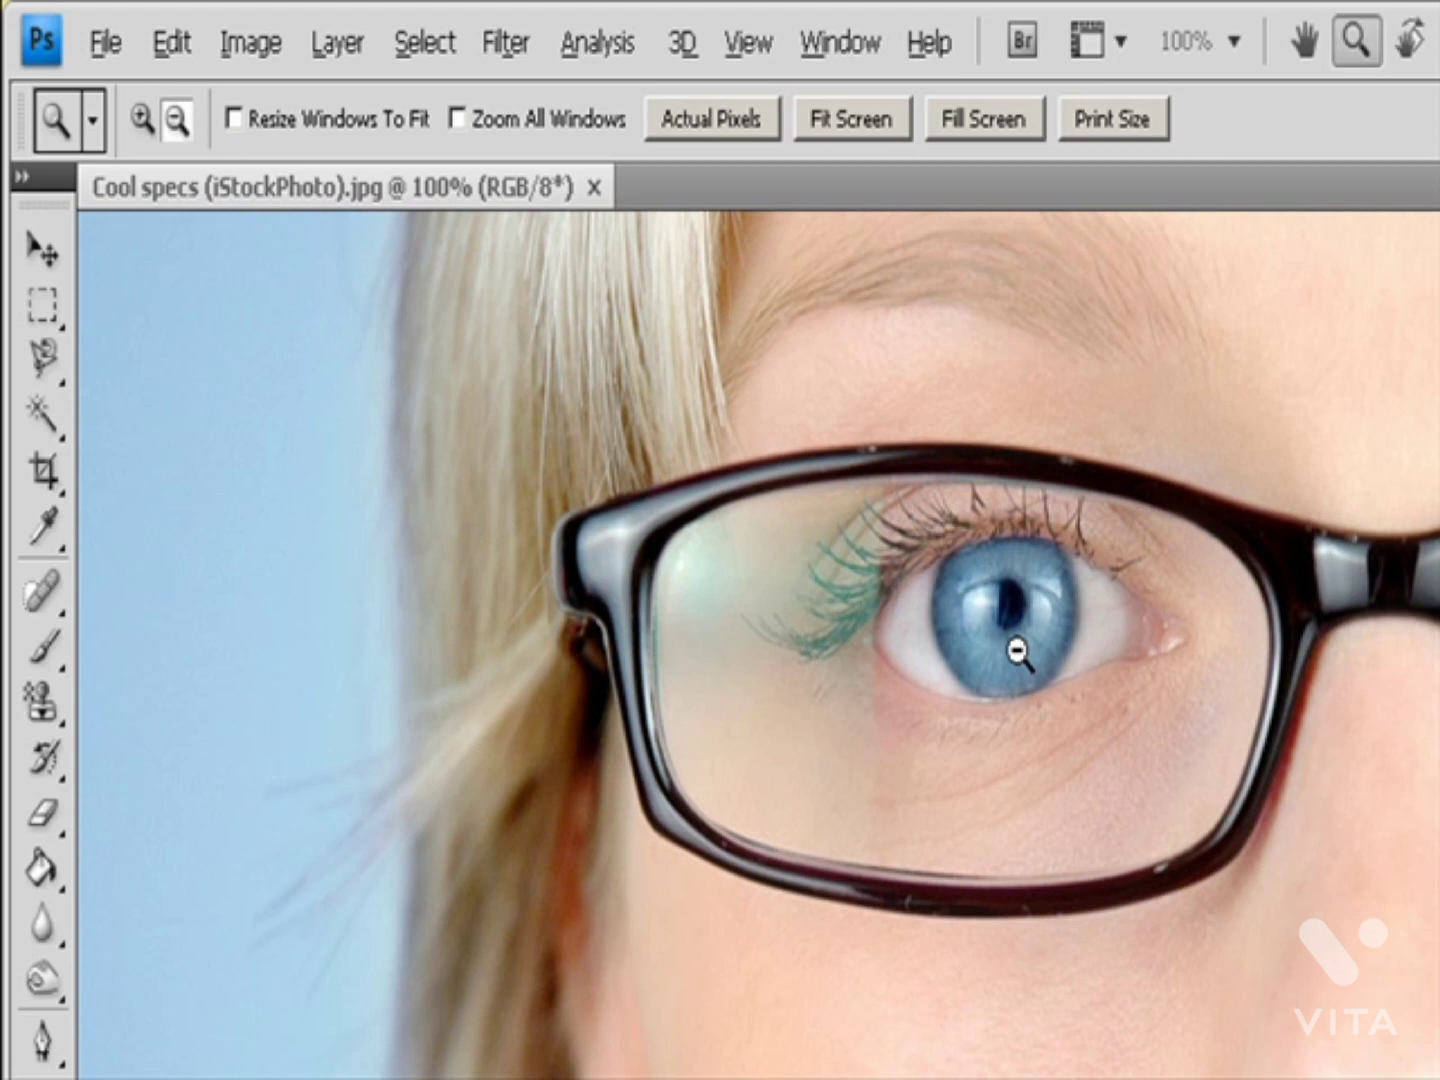
pyautogui.keyDown('alt'); pyautogui.click(1017, 651); pyautogui.keyUp('alt')
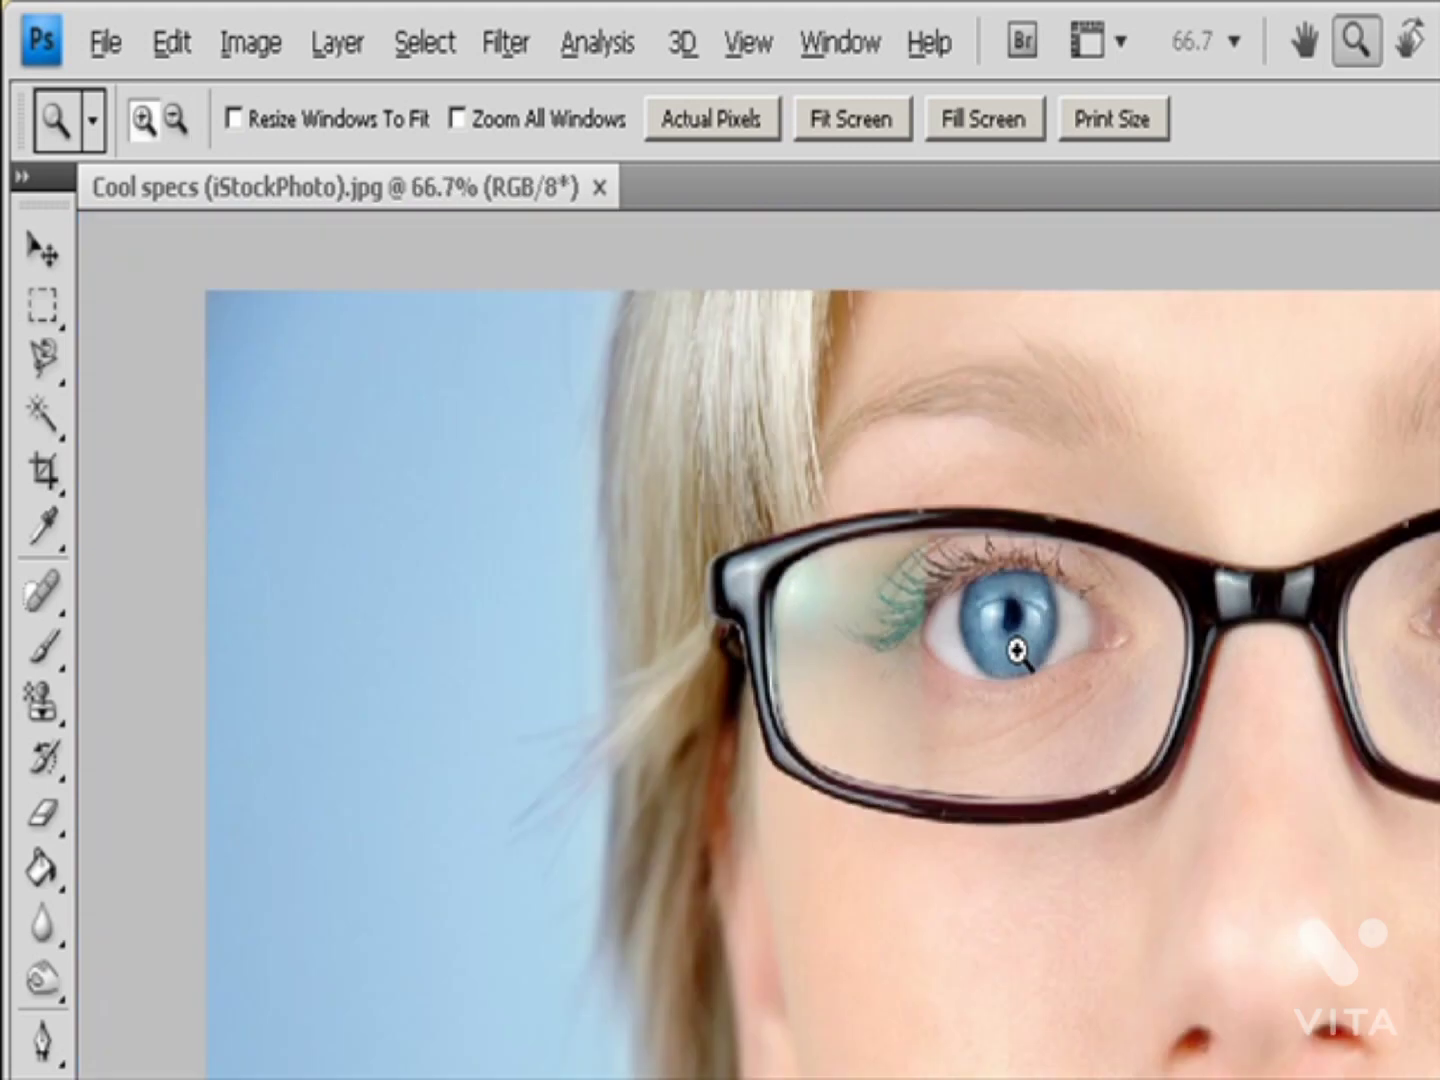
# Step: Reselect the Zoom tool, magnify the area beside the mouth gradually to 118.1%, and zoom back out past 66.67%
pyautogui.press('v')
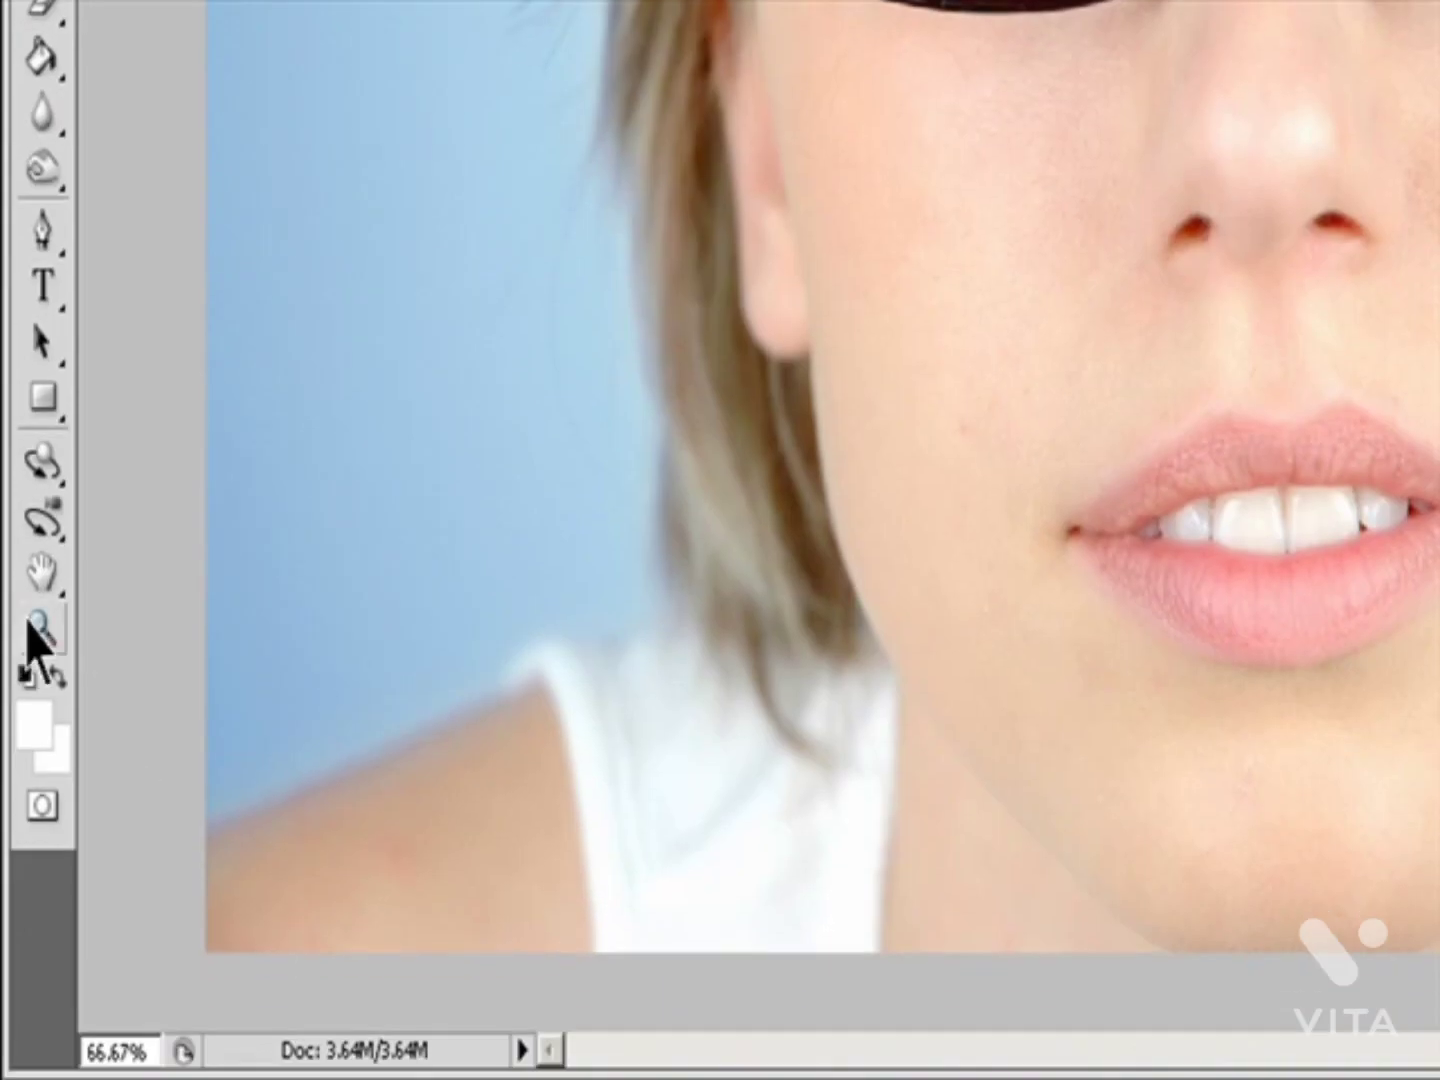
pyautogui.click(48, 618)
pyautogui.scroll(2, 1107, 465)
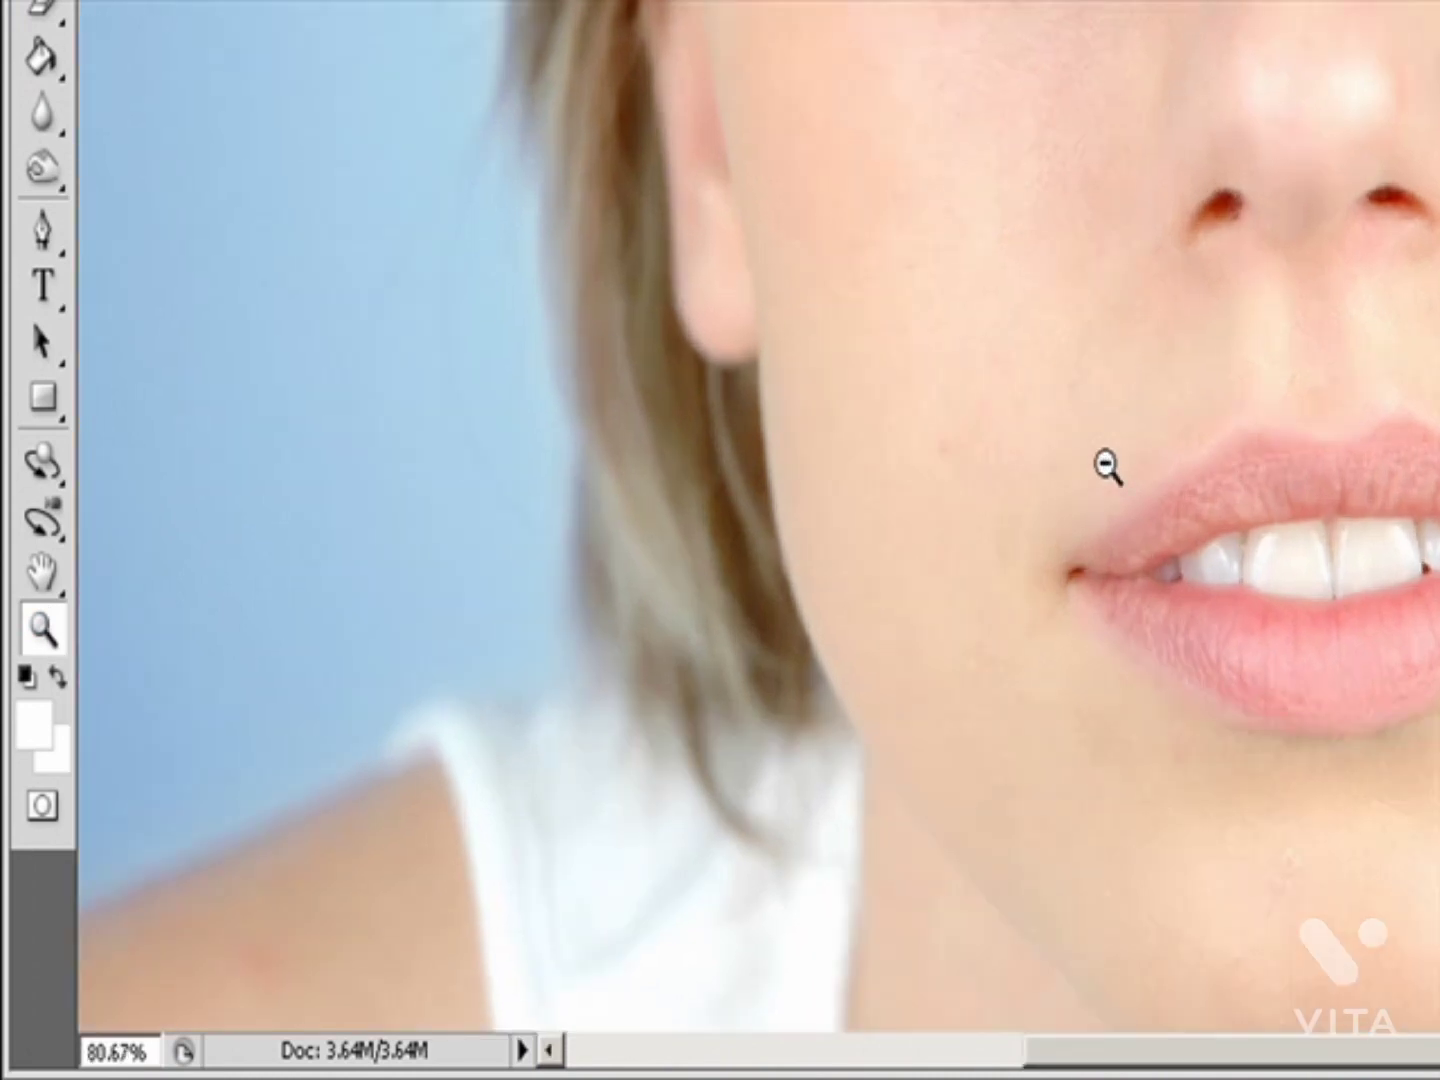
pyautogui.scroll(1, 1107, 465)
pyautogui.scroll(3, 1107, 465)
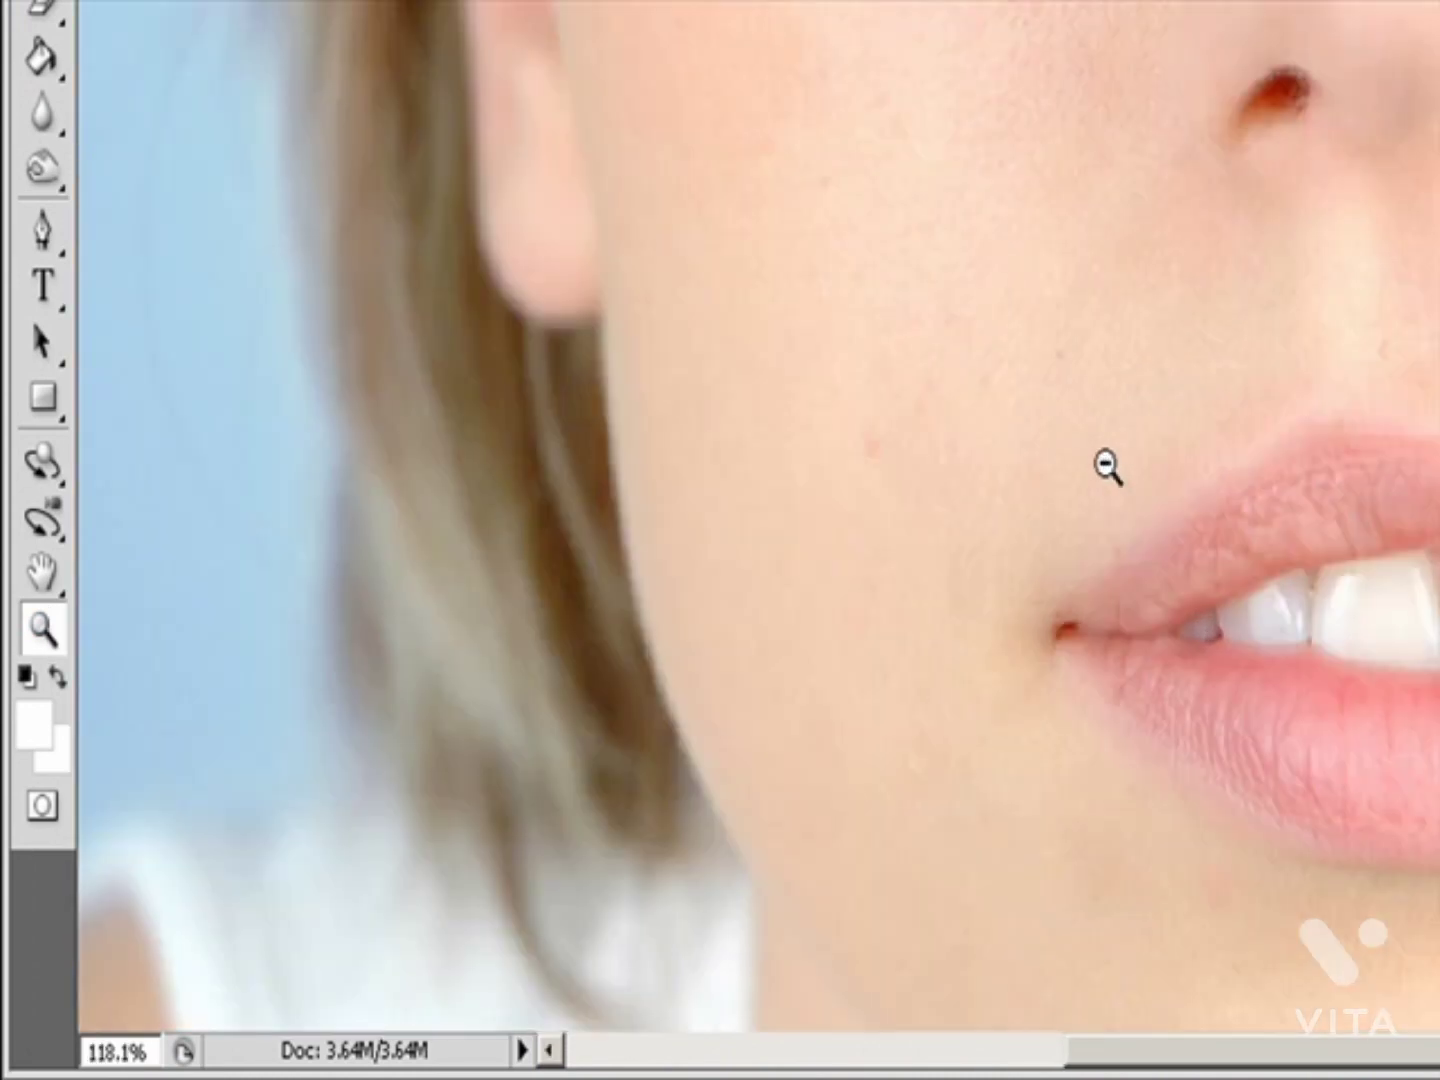
pyautogui.scroll(-5, 1107, 466)
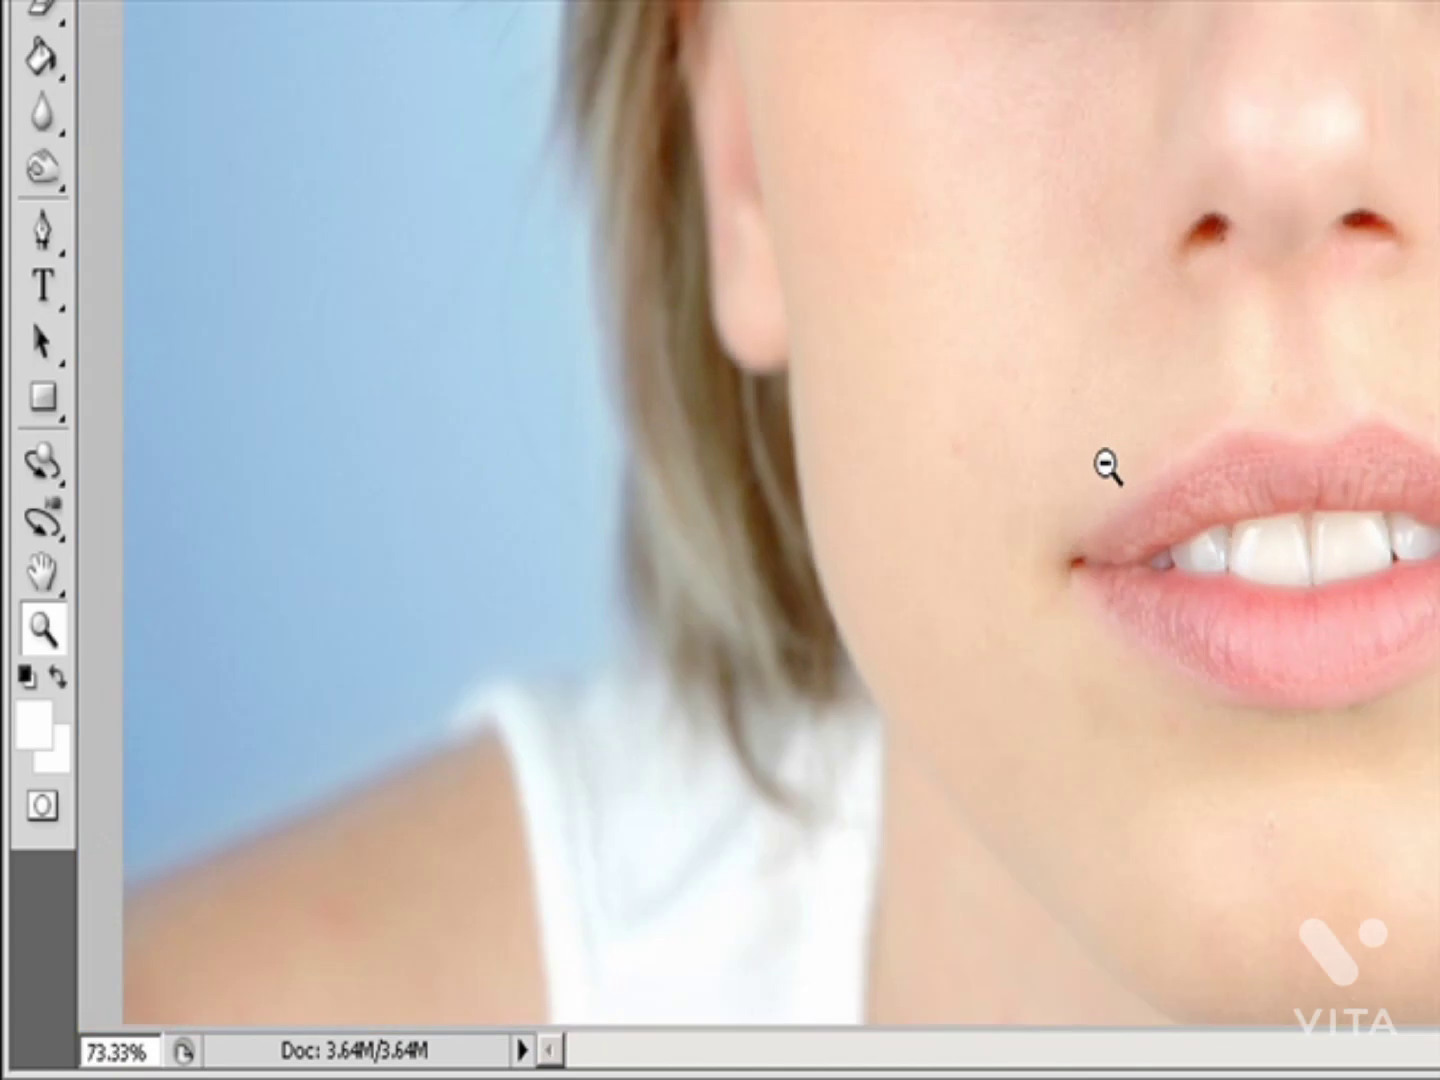
pyautogui.scroll(-1, 1107, 466)
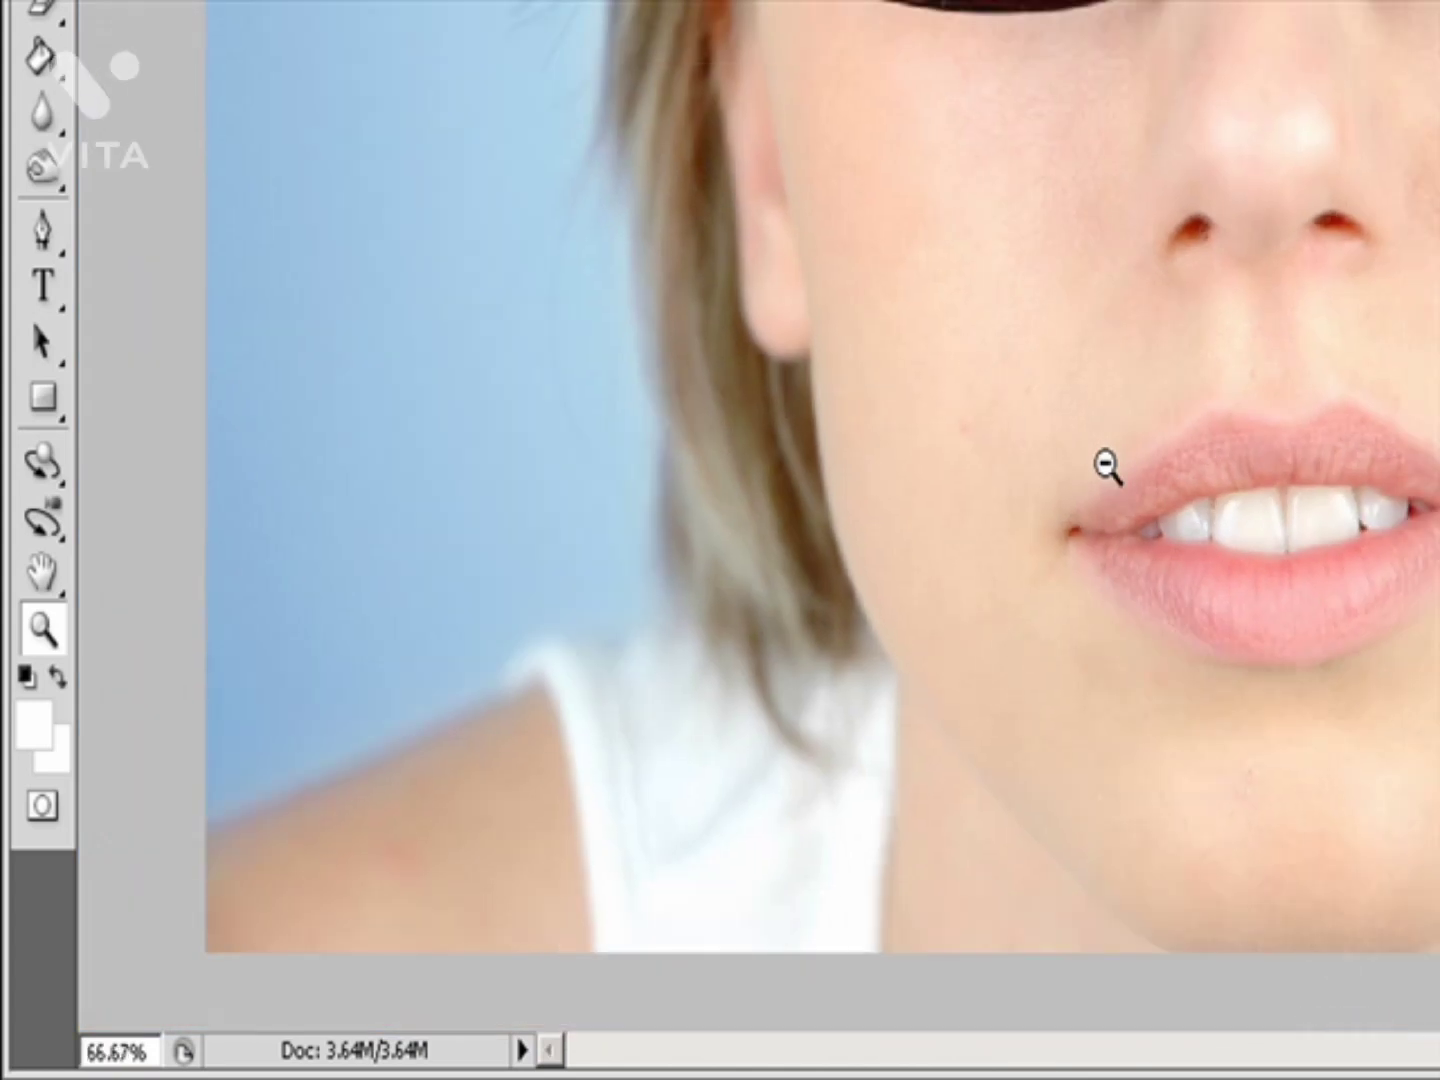
pyautogui.scroll(-1, 1107, 466)
# Step: Increase the magnification to 80.7%, and marquee-zoom into the eyes behind the glasses up to 399%
pyautogui.scroll(1, 1107, 466)
pyautogui.scroll(1, 1107, 466)
pyautogui.scroll(1, 1108, 466)
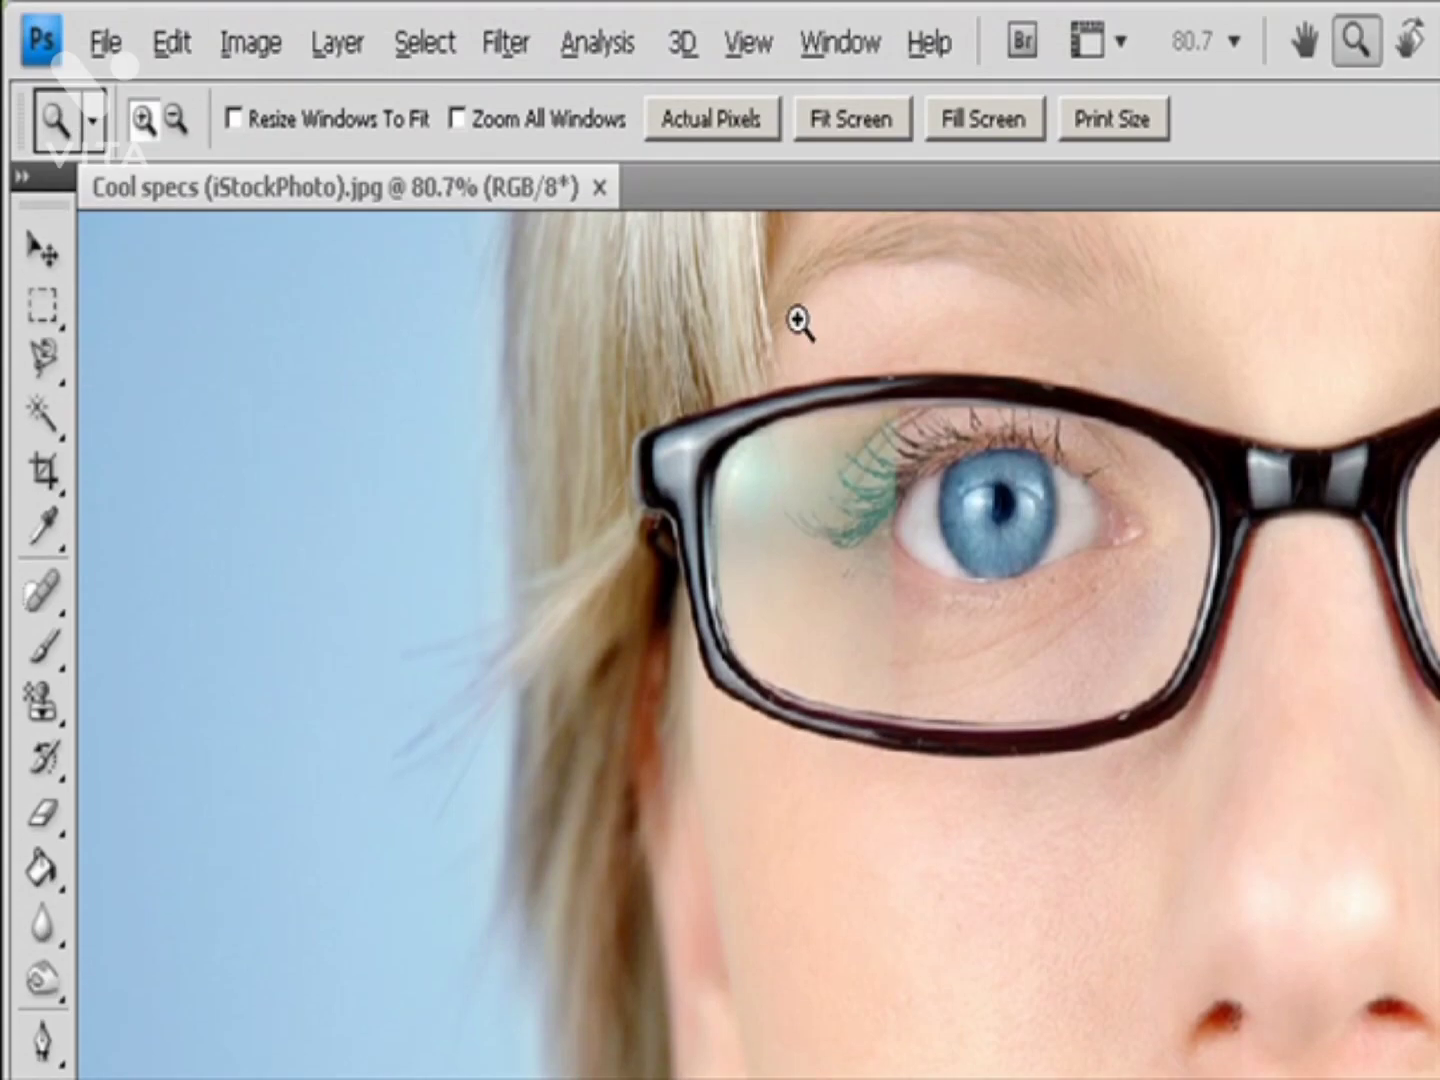
pyautogui.moveTo(797, 316); pyautogui.dragTo(1257, 836)
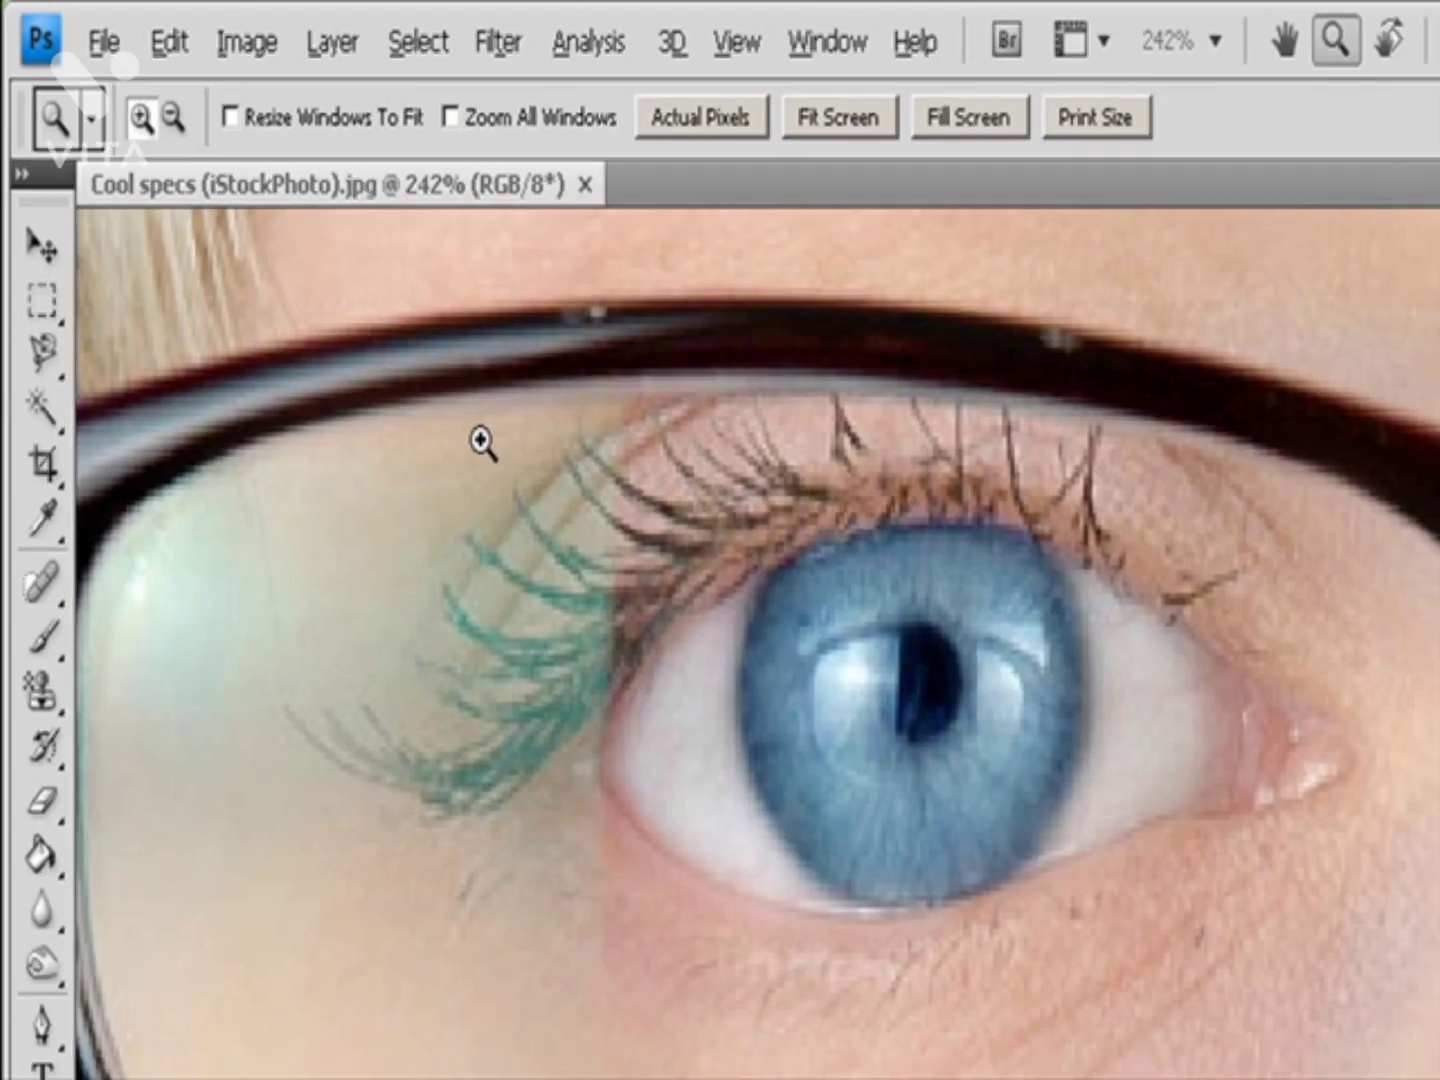
pyautogui.moveTo(485, 443); pyautogui.dragTo(1439, 1079)
pyautogui.moveTo(1107, 915); pyautogui.dragTo(981, 697)
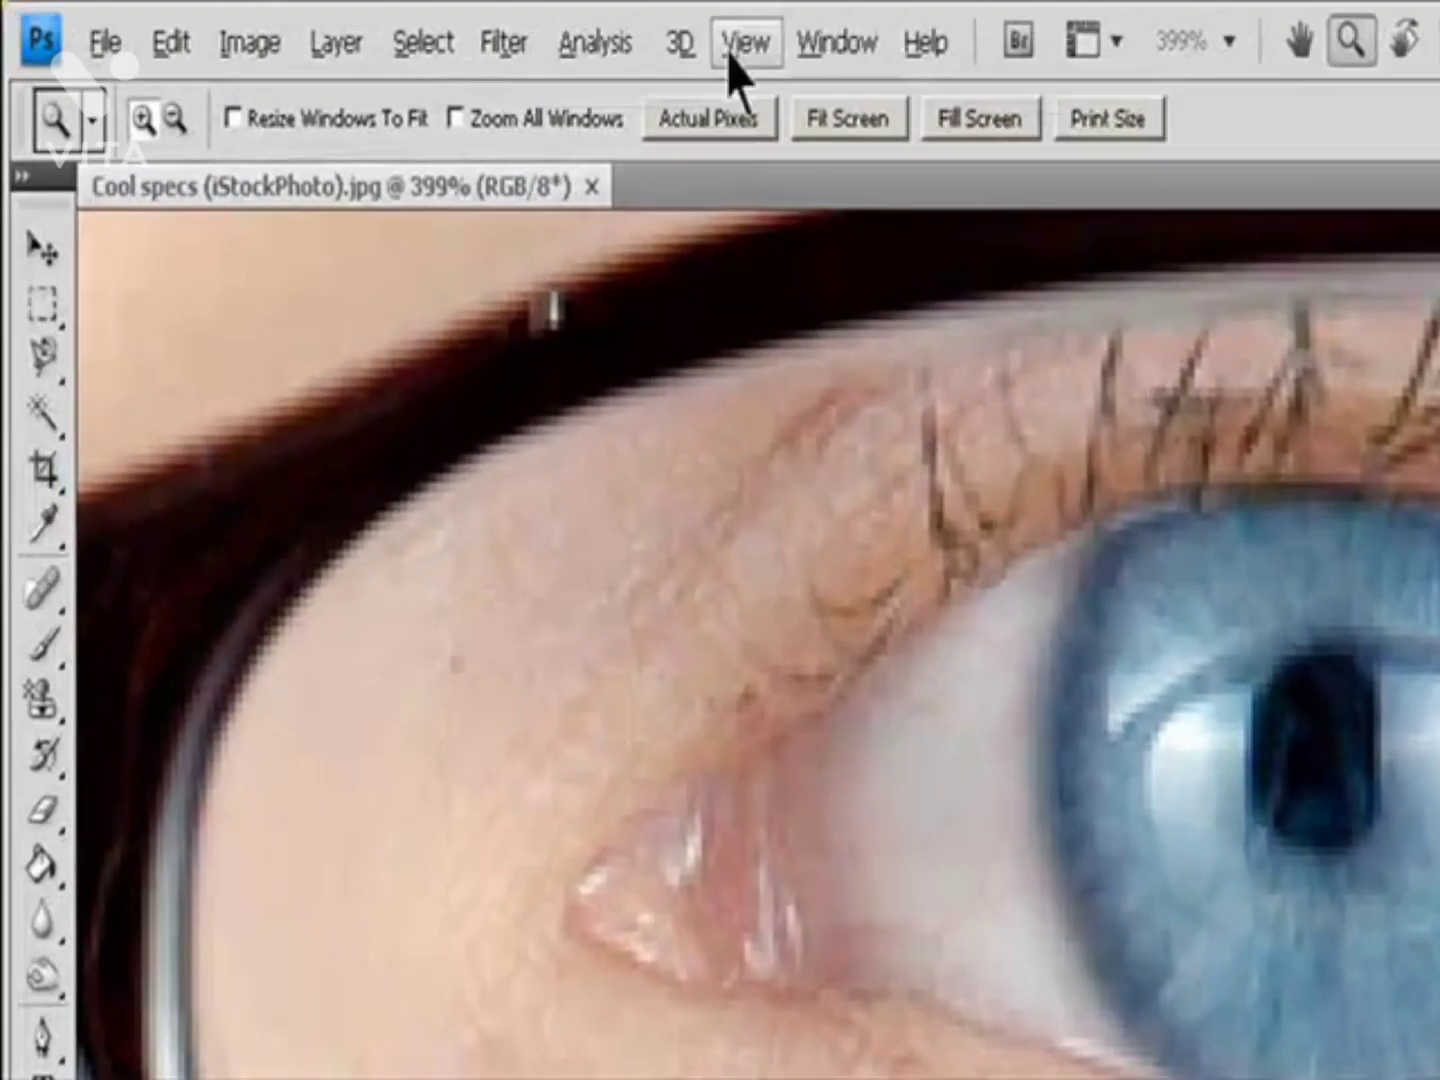
# Step: Zoom out to the 300% preset and back in to 400% with the Zoom Out and Zoom In commands
pyautogui.click(425, 27)
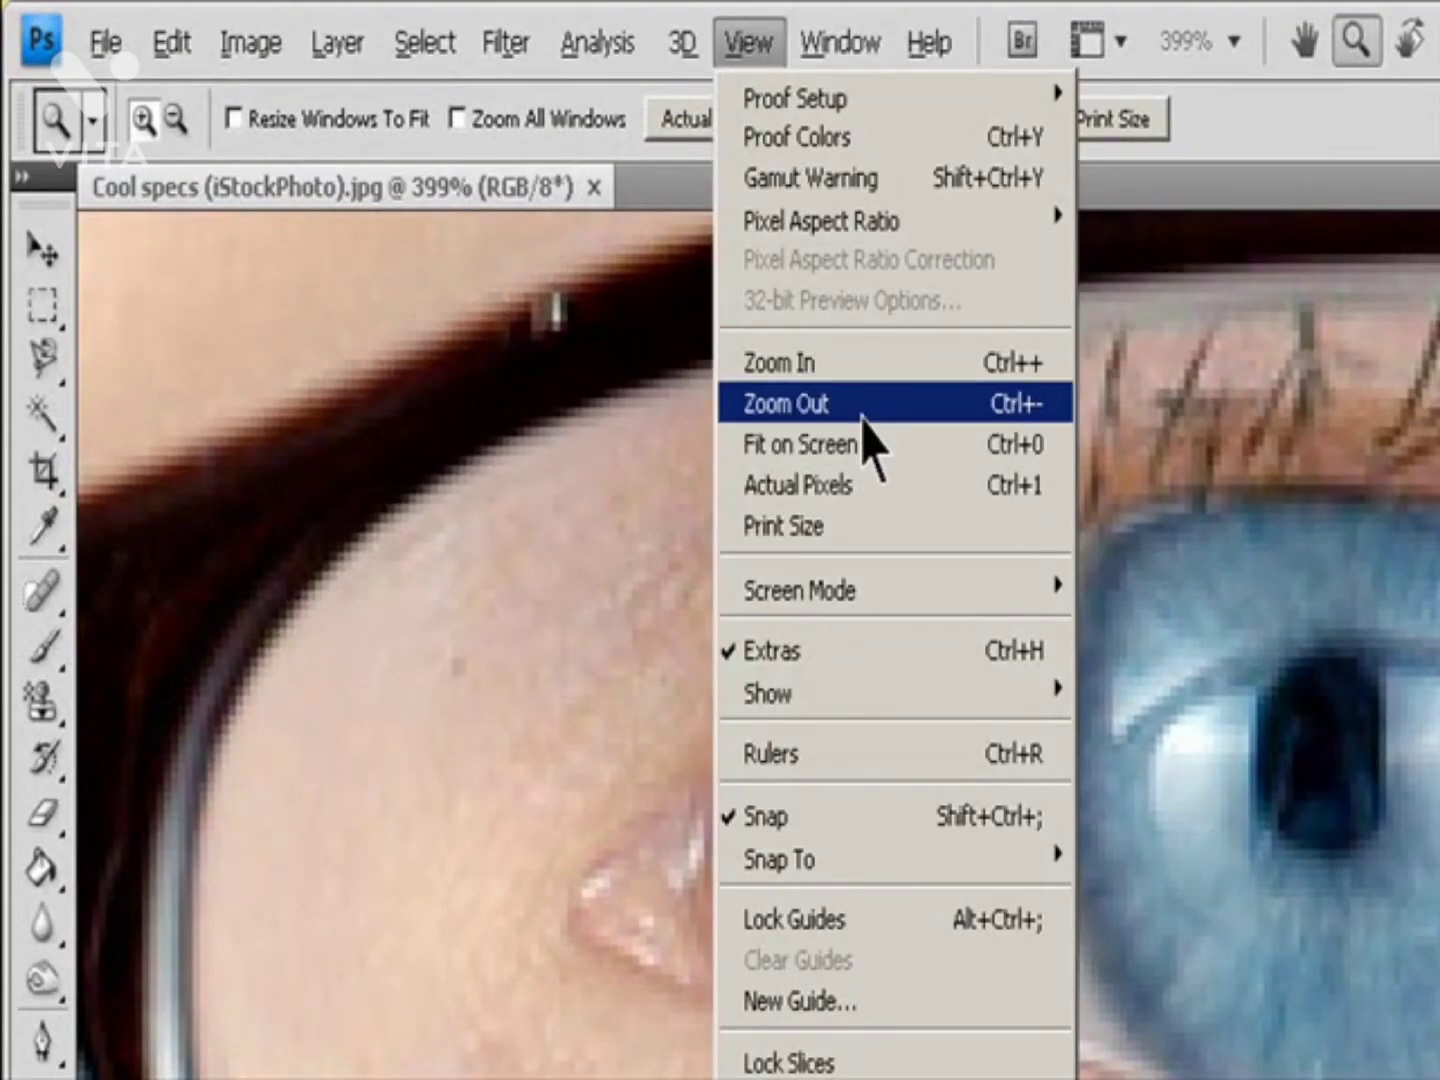
pyautogui.click(861, 410)
pyautogui.click(755, 48)
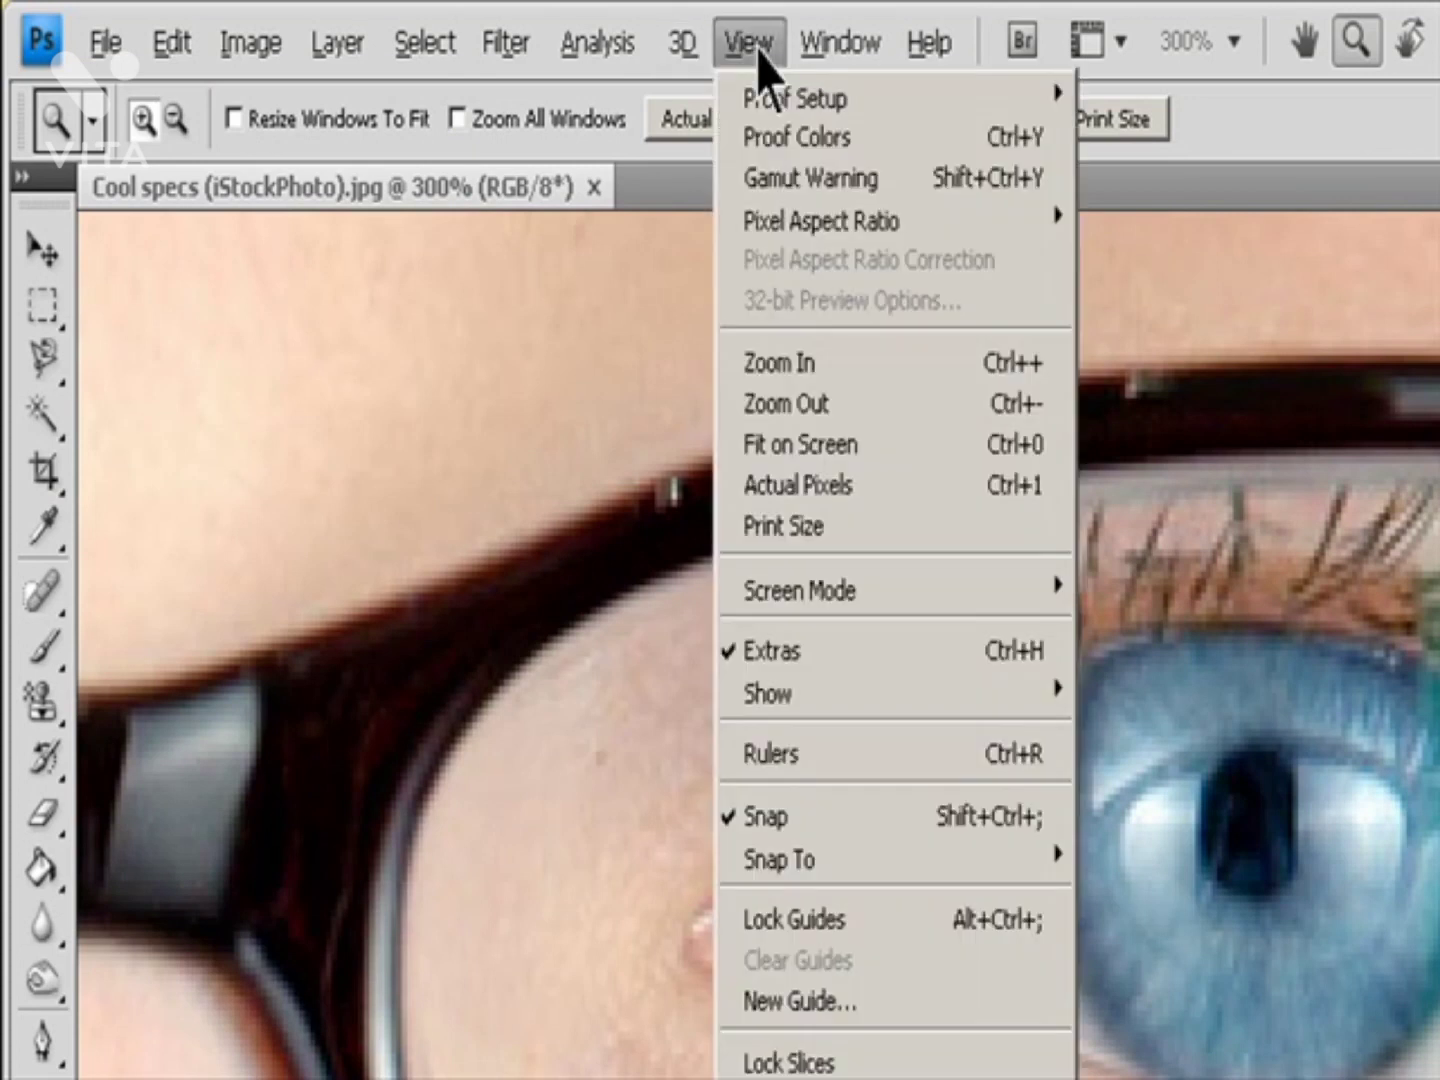
pyautogui.click(855, 378)
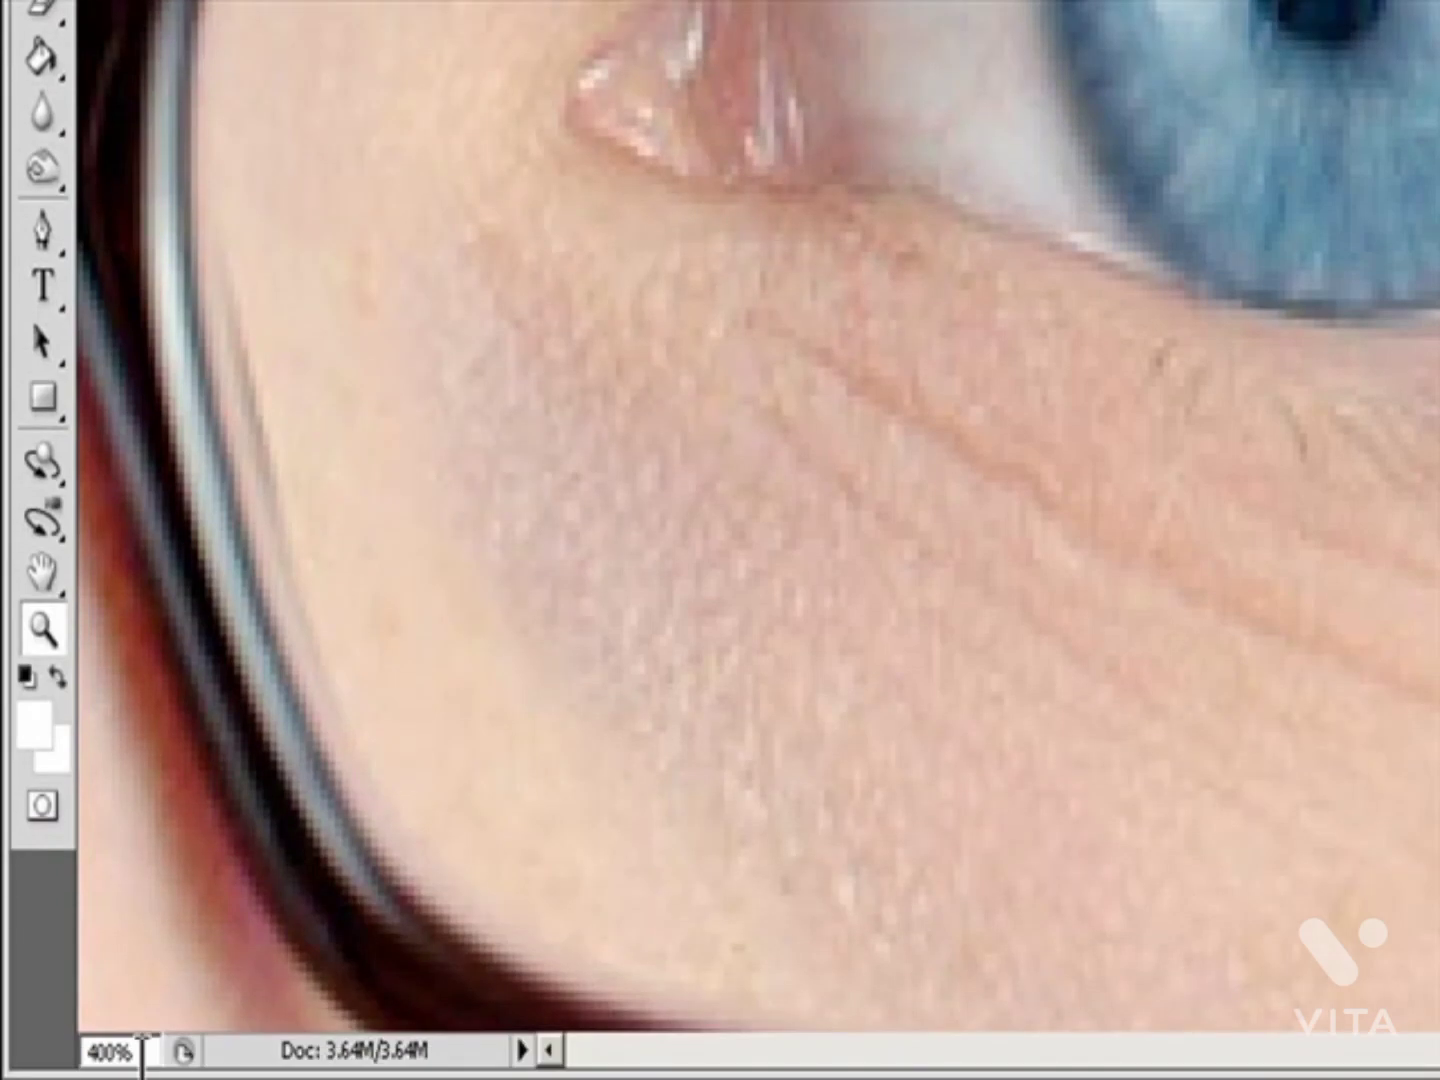
# Step: Enter a document magnification of 66.67%, and set it to 100% in the Navigator
pyautogui.click(84, 1049)
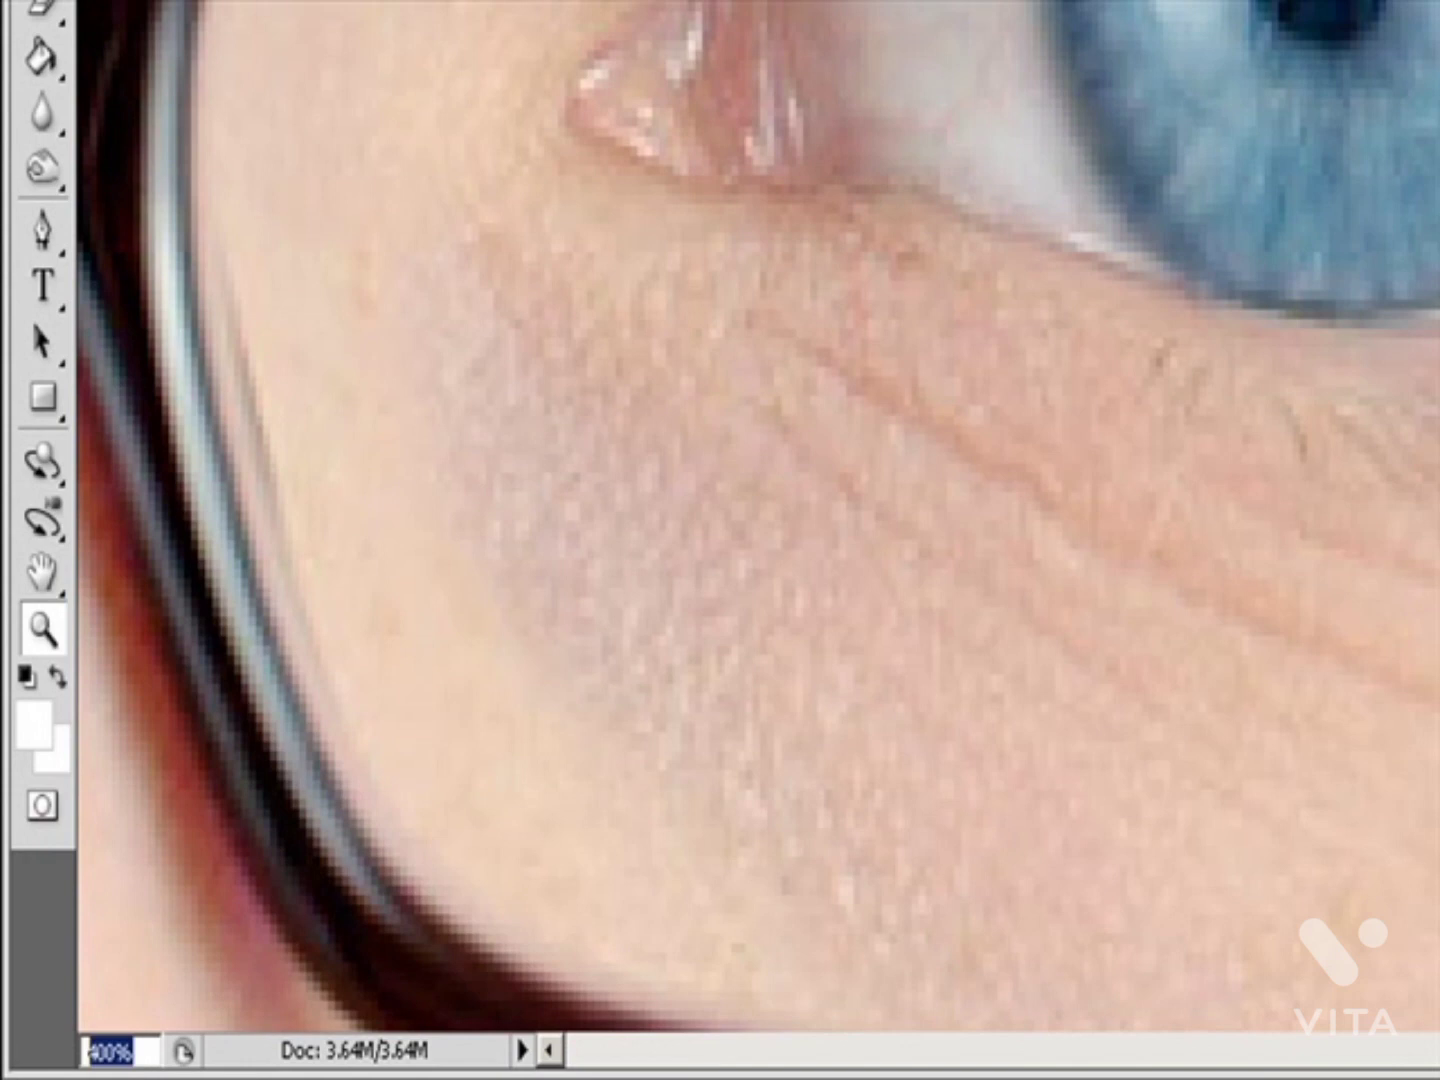
pyautogui.write('66')
pyautogui.press('Return')
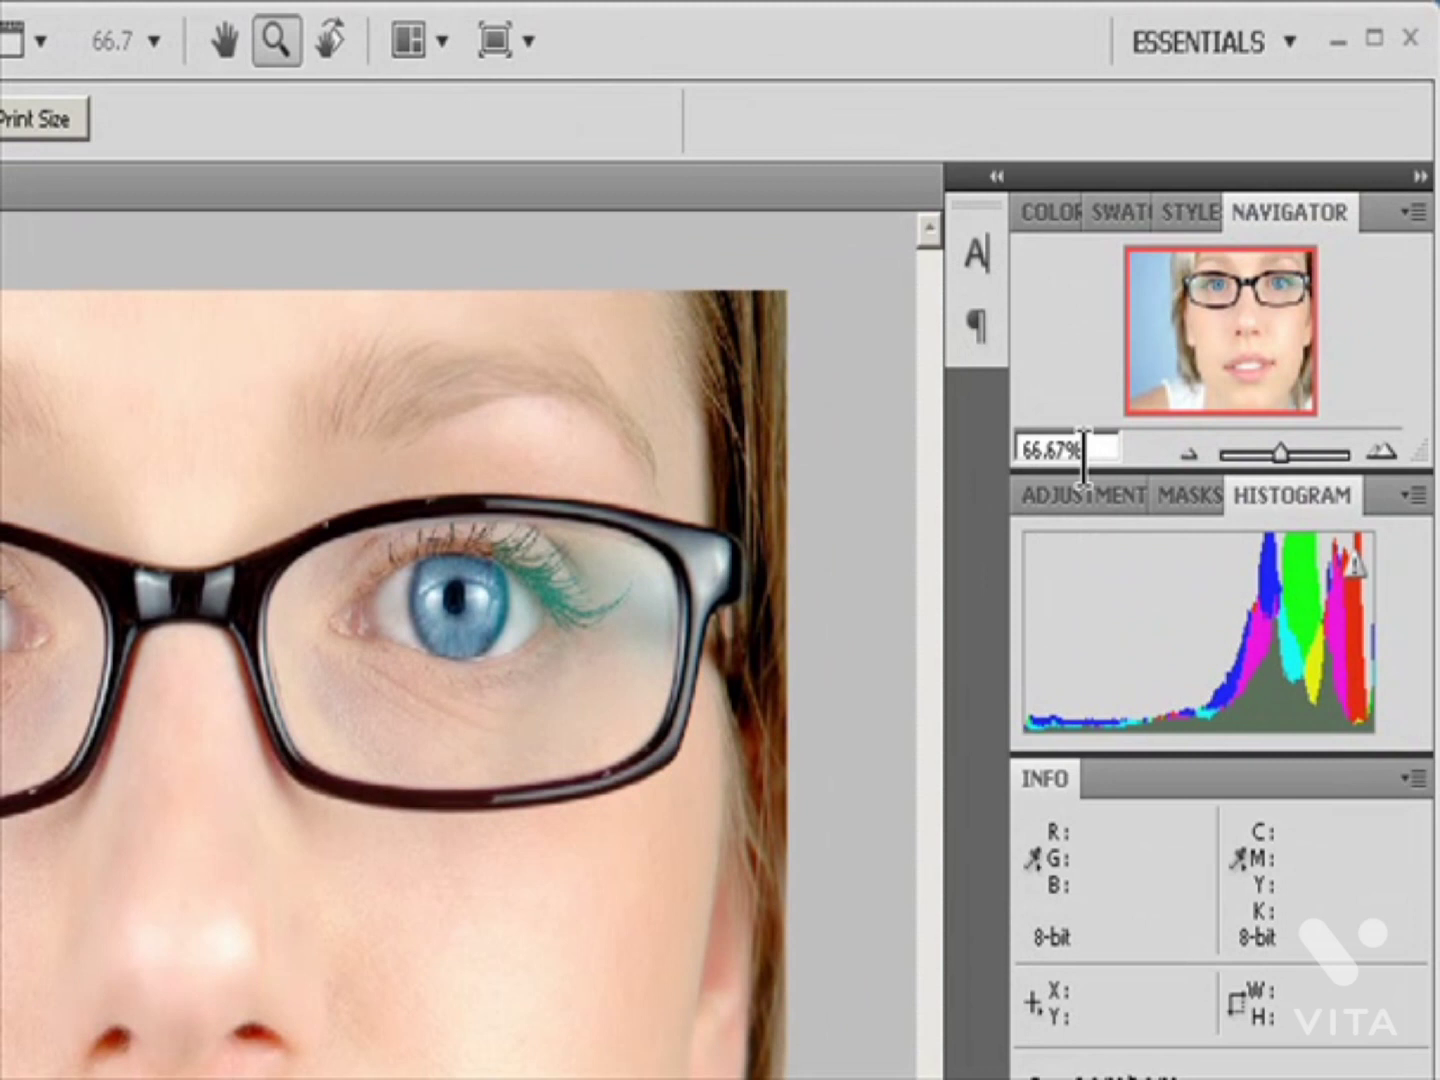
pyautogui.click(1083, 450)
pyautogui.write('100')
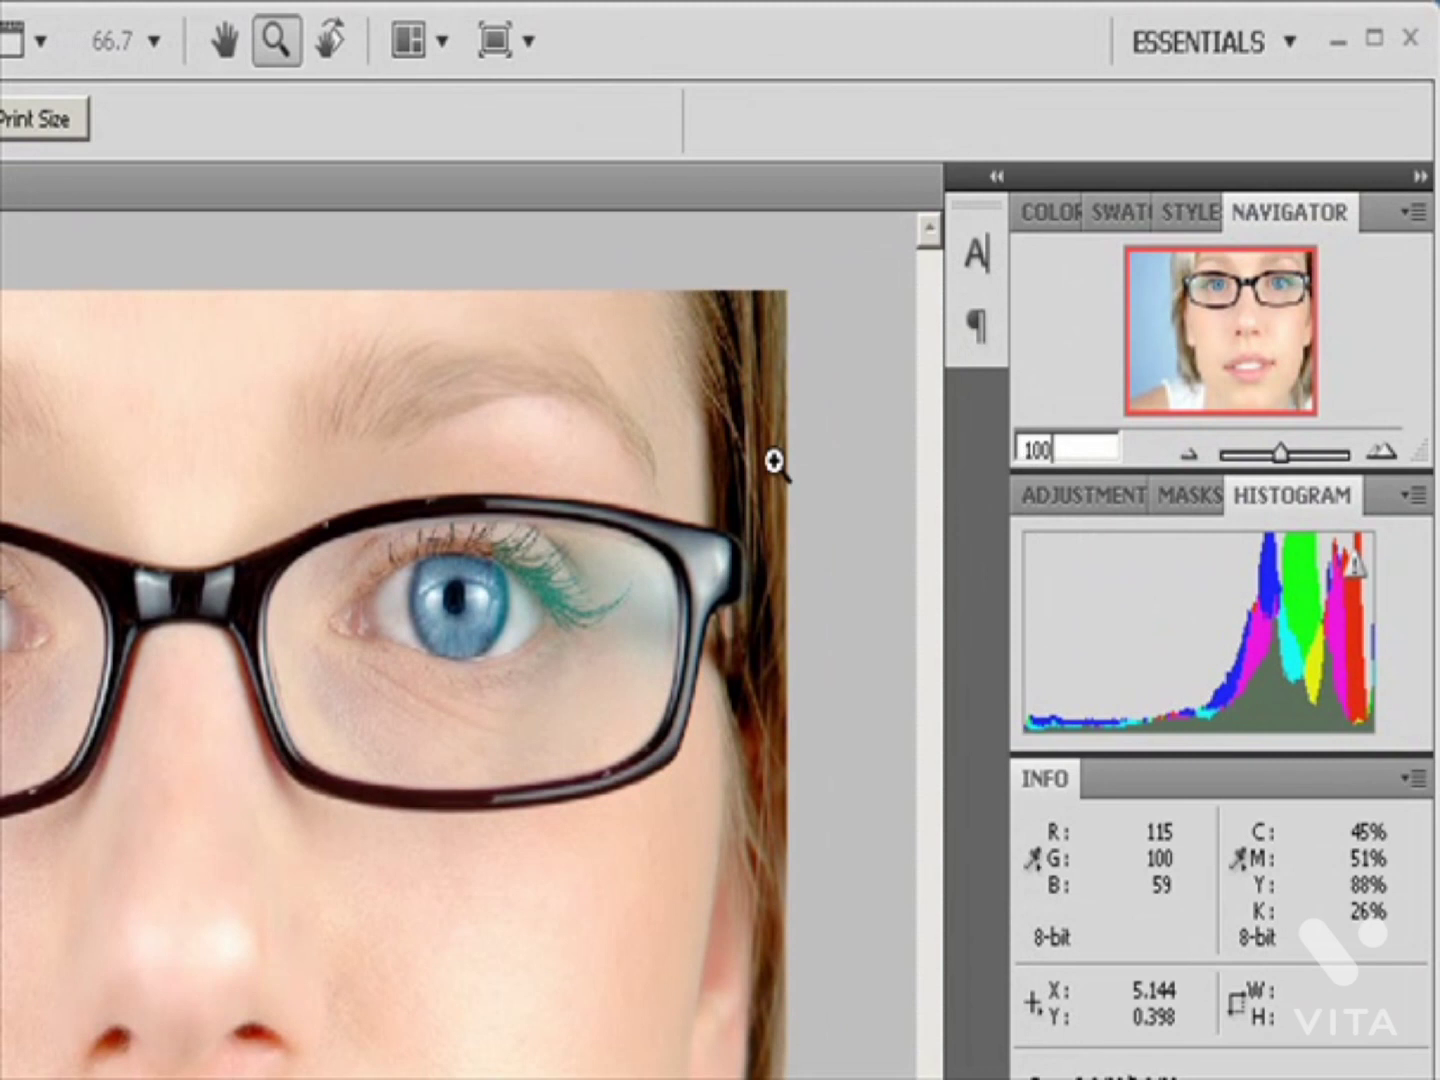
pyautogui.press('Return')
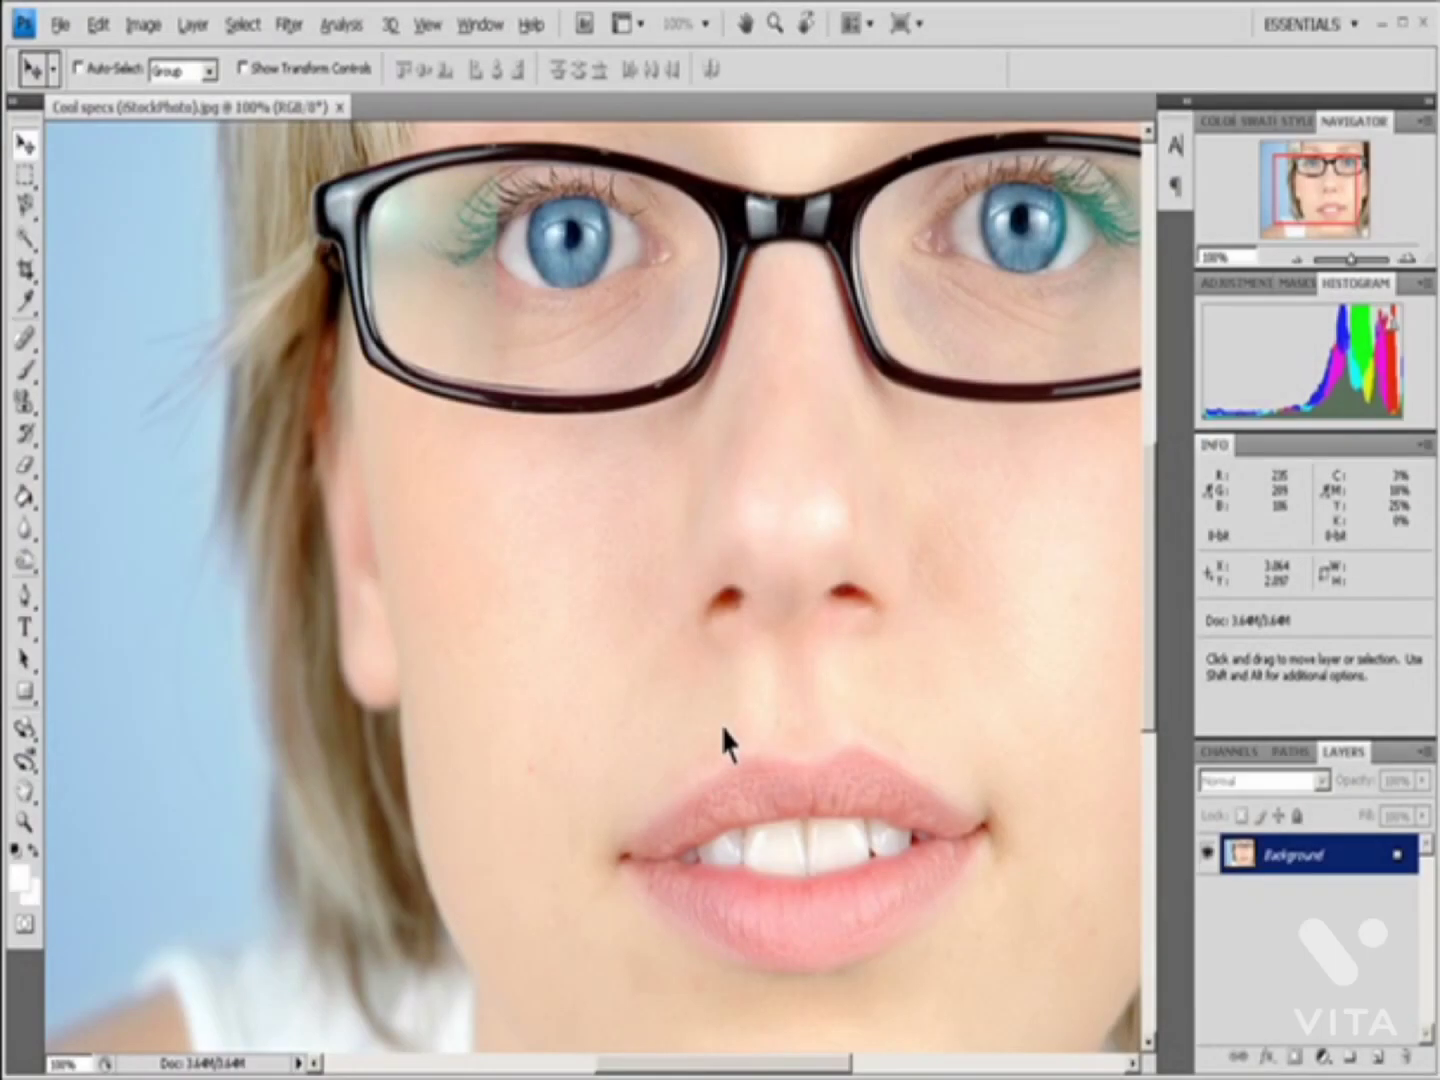
# Step: Pan around the face at 100% by scrolling and with the temporary Hand tool, and zoom out to 66.7%
pyautogui.moveTo(659, 1067); pyautogui.dragTo(703, 1075)
pyautogui.moveTo(1153, 588); pyautogui.dragTo(1139, 548)
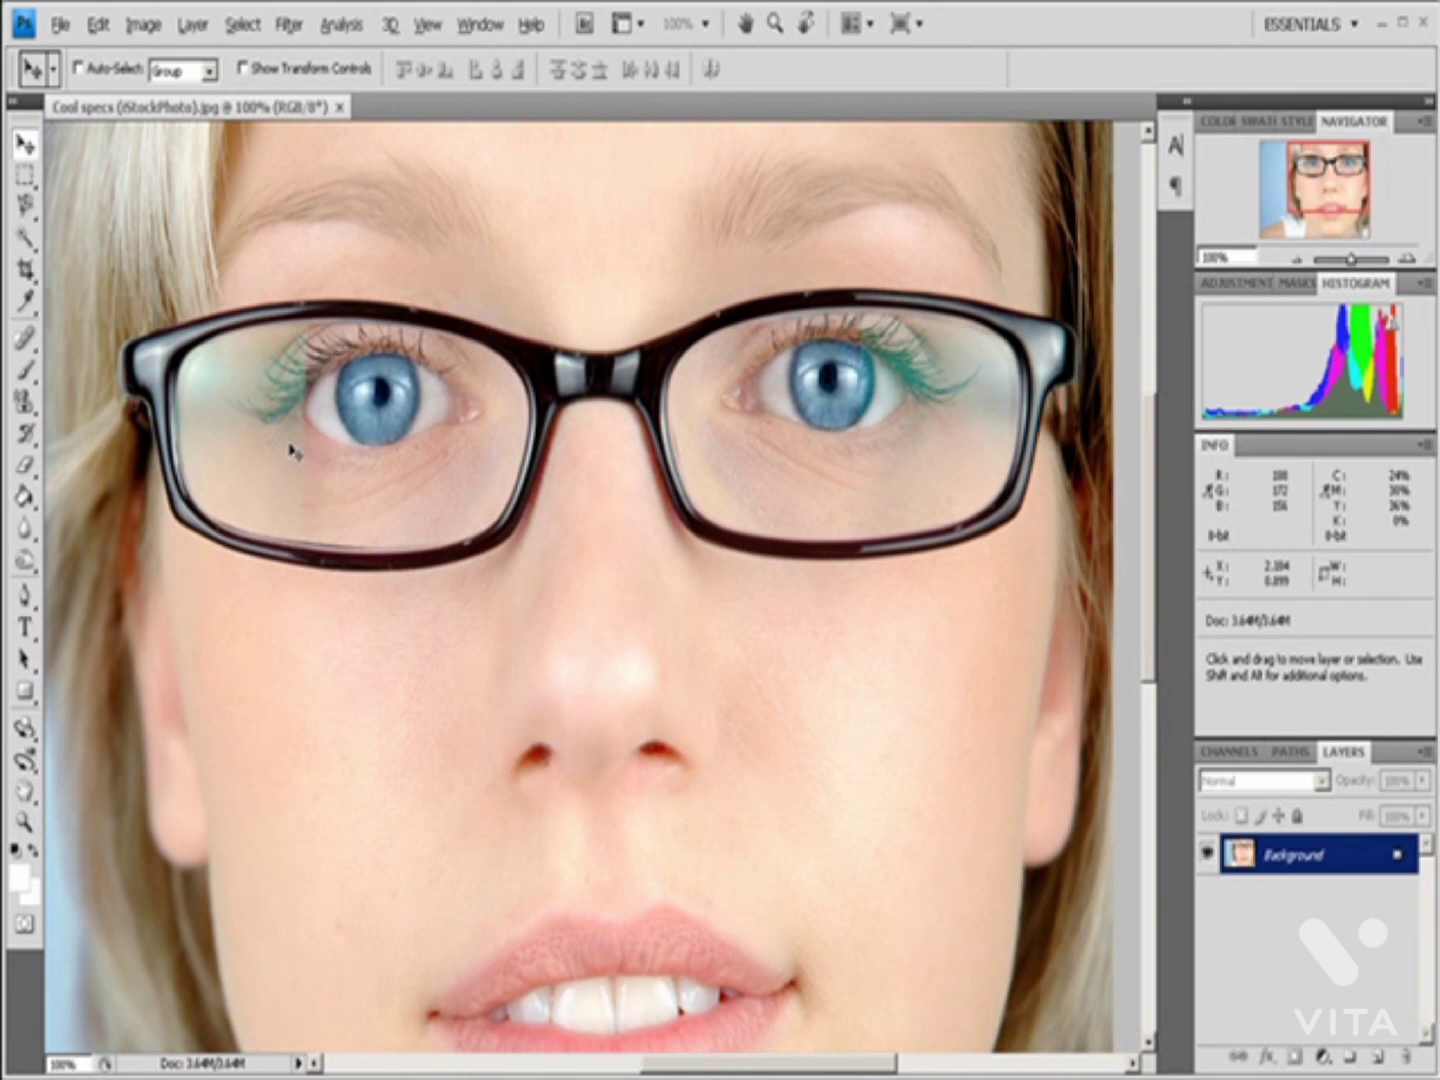
pyautogui.press('space')
pyautogui.moveTo(290, 446); pyautogui.dragTo(525, 588)
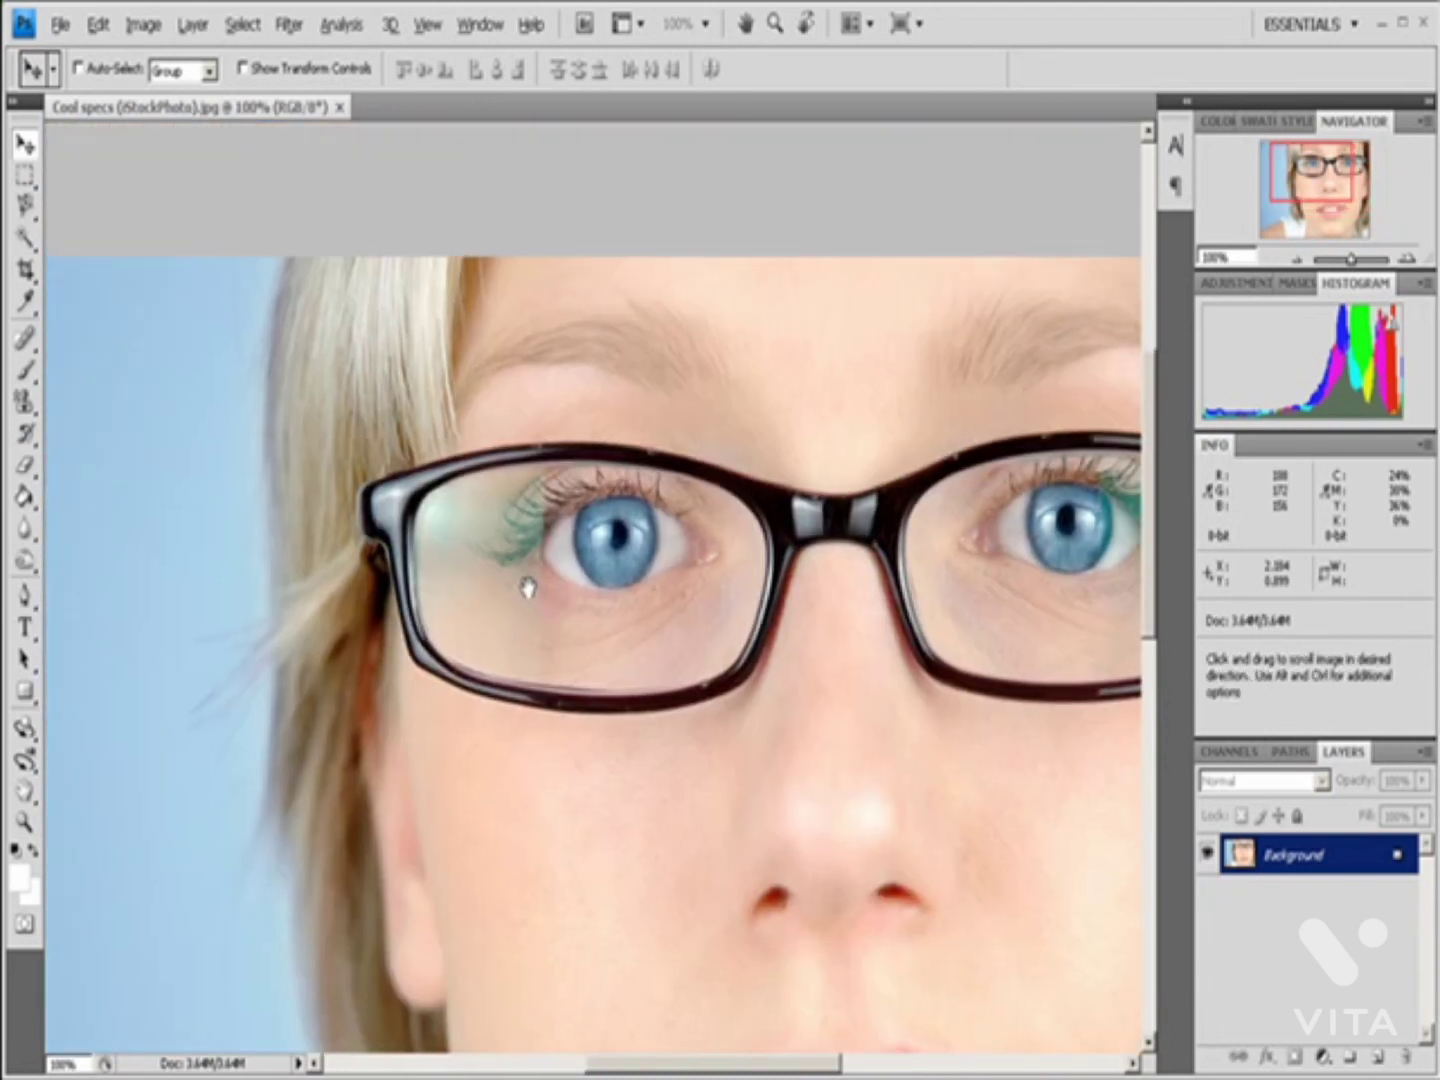
pyautogui.moveTo(345, 659); pyautogui.dragTo(601, 492)
pyautogui.moveTo(541, 600); pyautogui.dragTo(364, 601)
pyautogui.moveTo(224, 481); pyautogui.dragTo(209, 585)
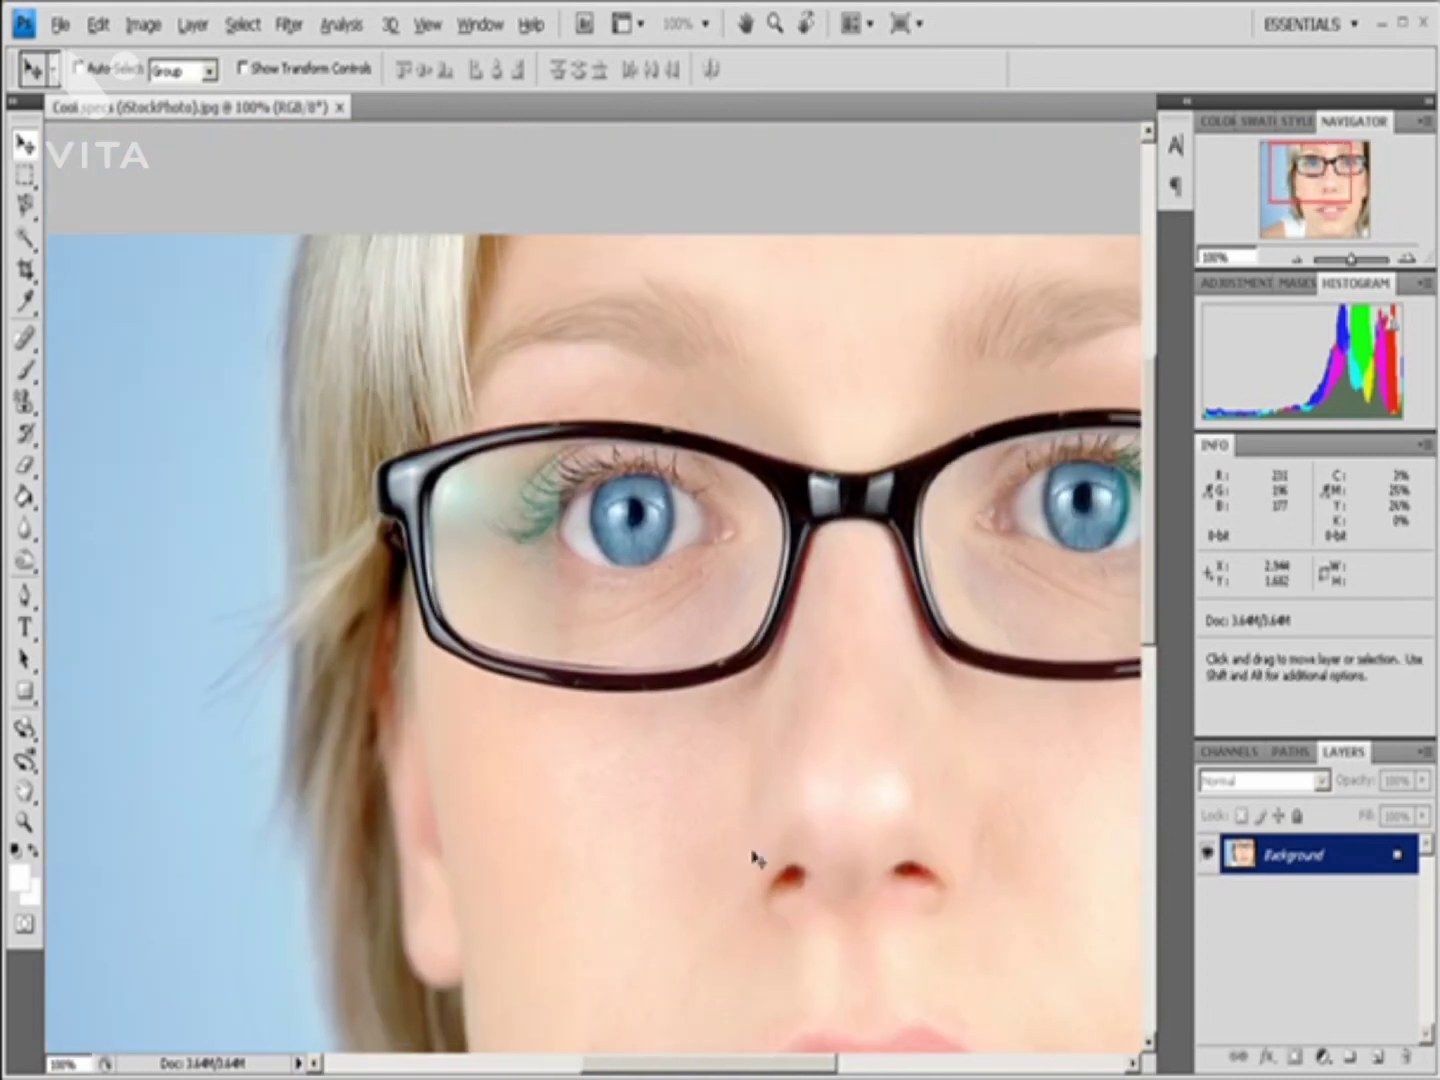
pyautogui.hotkey('ctrl', '-')
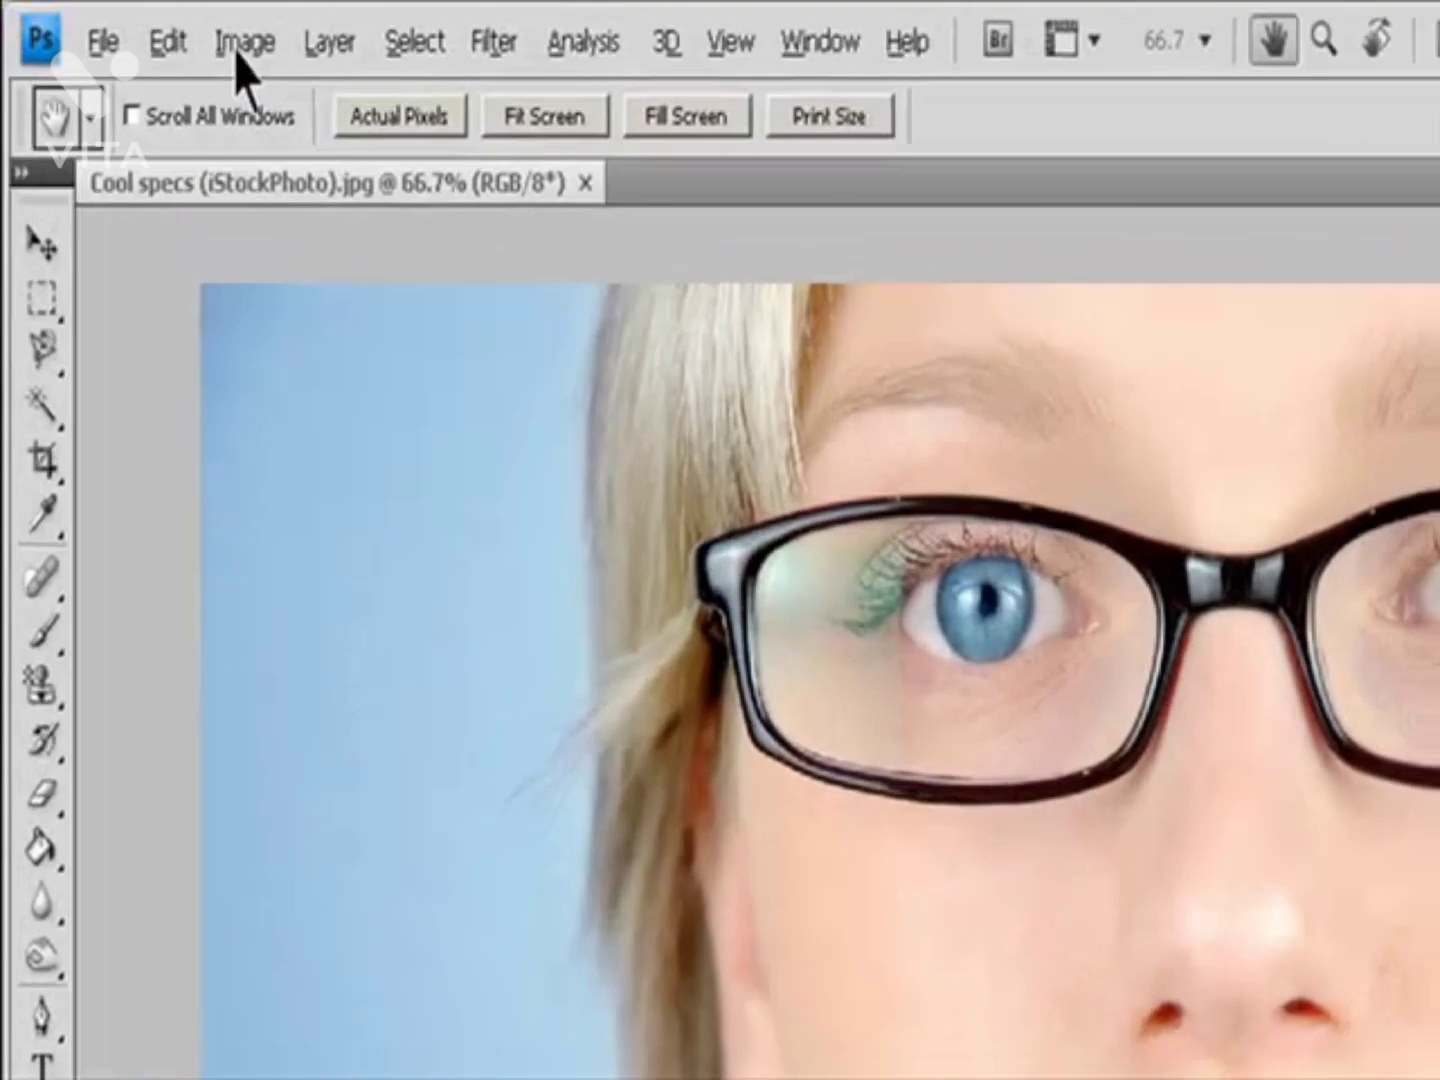
# Step: Open the Image Size settings and enable Resample Image and Constrain Proportions
pyautogui.click(142, 24)
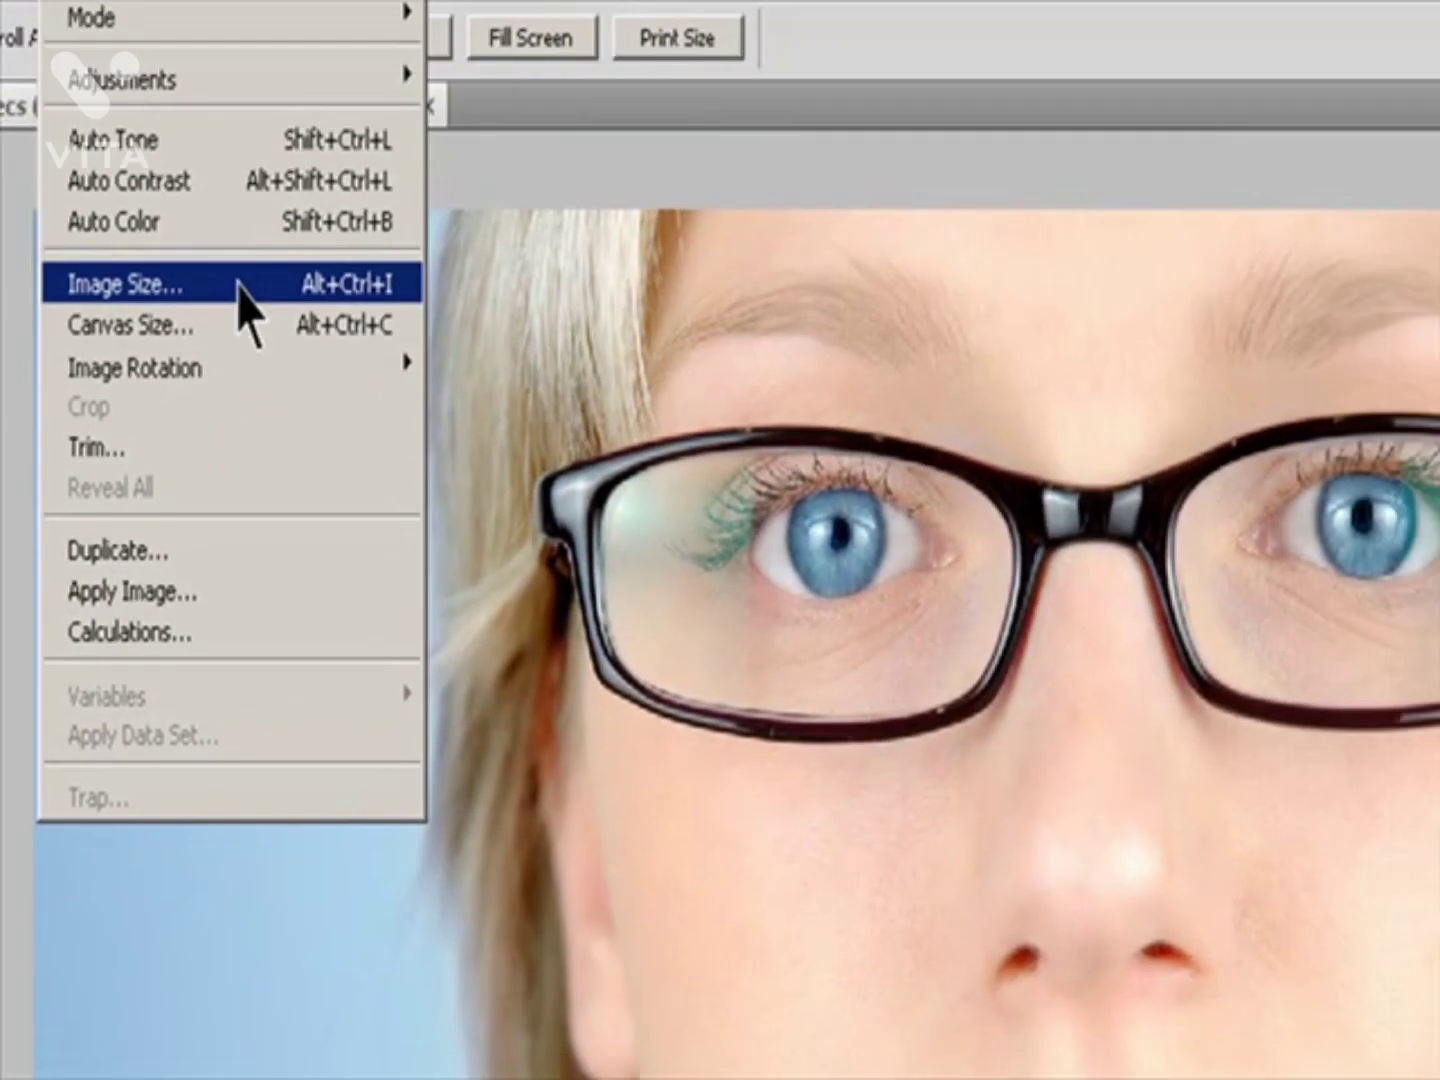
pyautogui.click(585, 368)
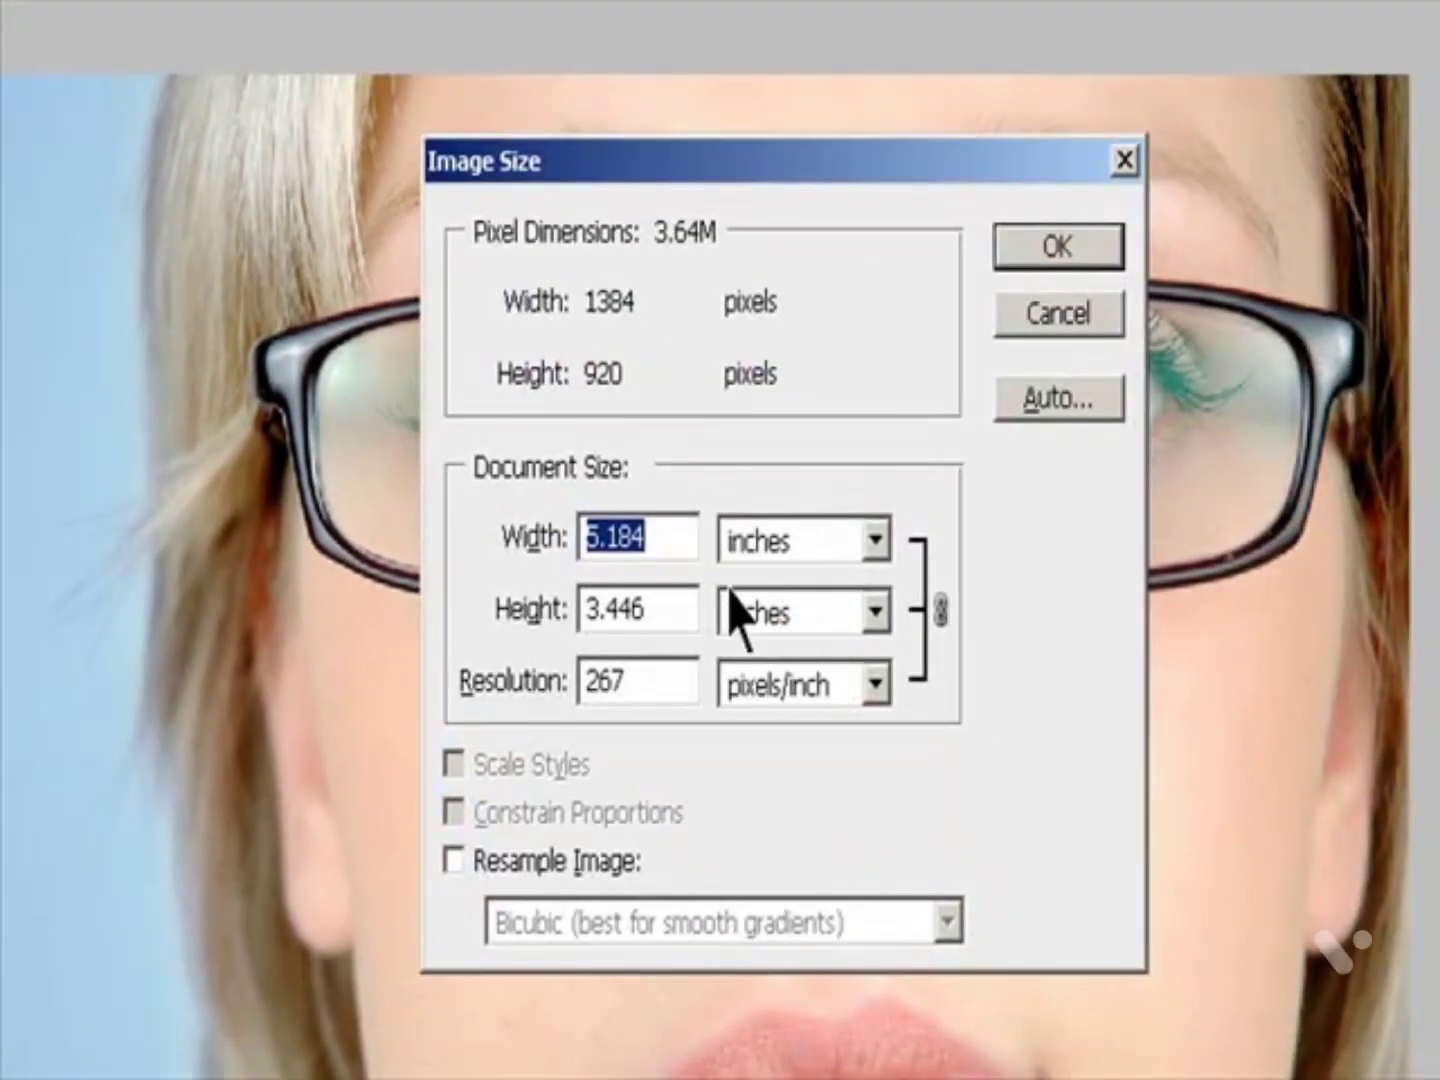
pyautogui.click(454, 860)
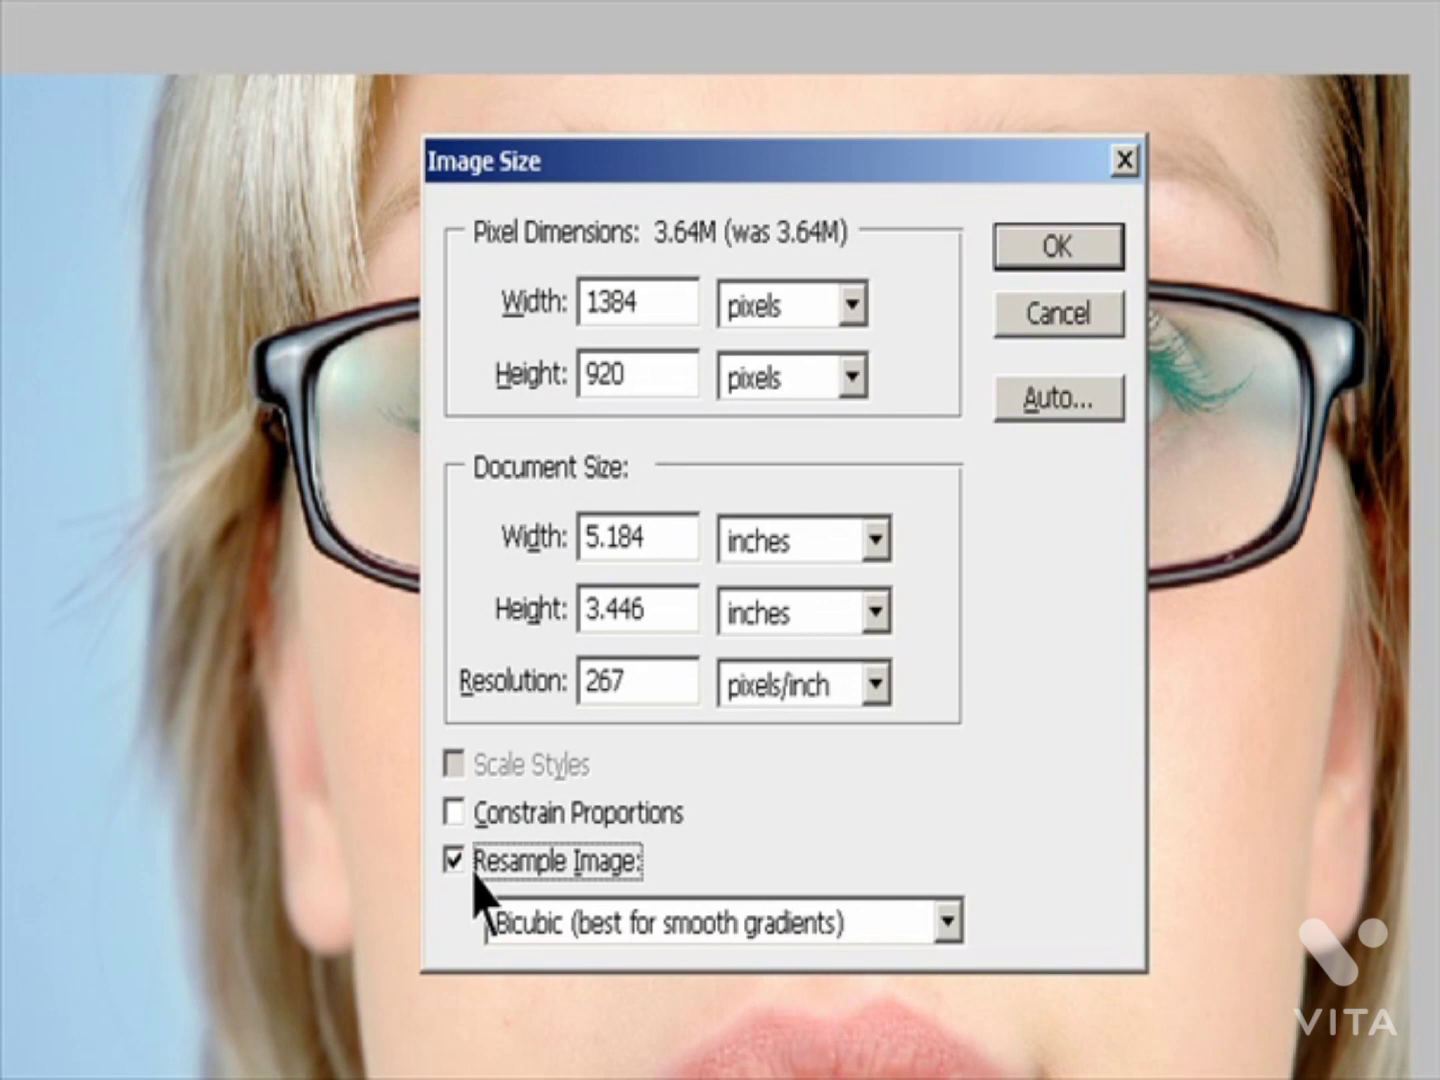
pyautogui.click(490, 828)
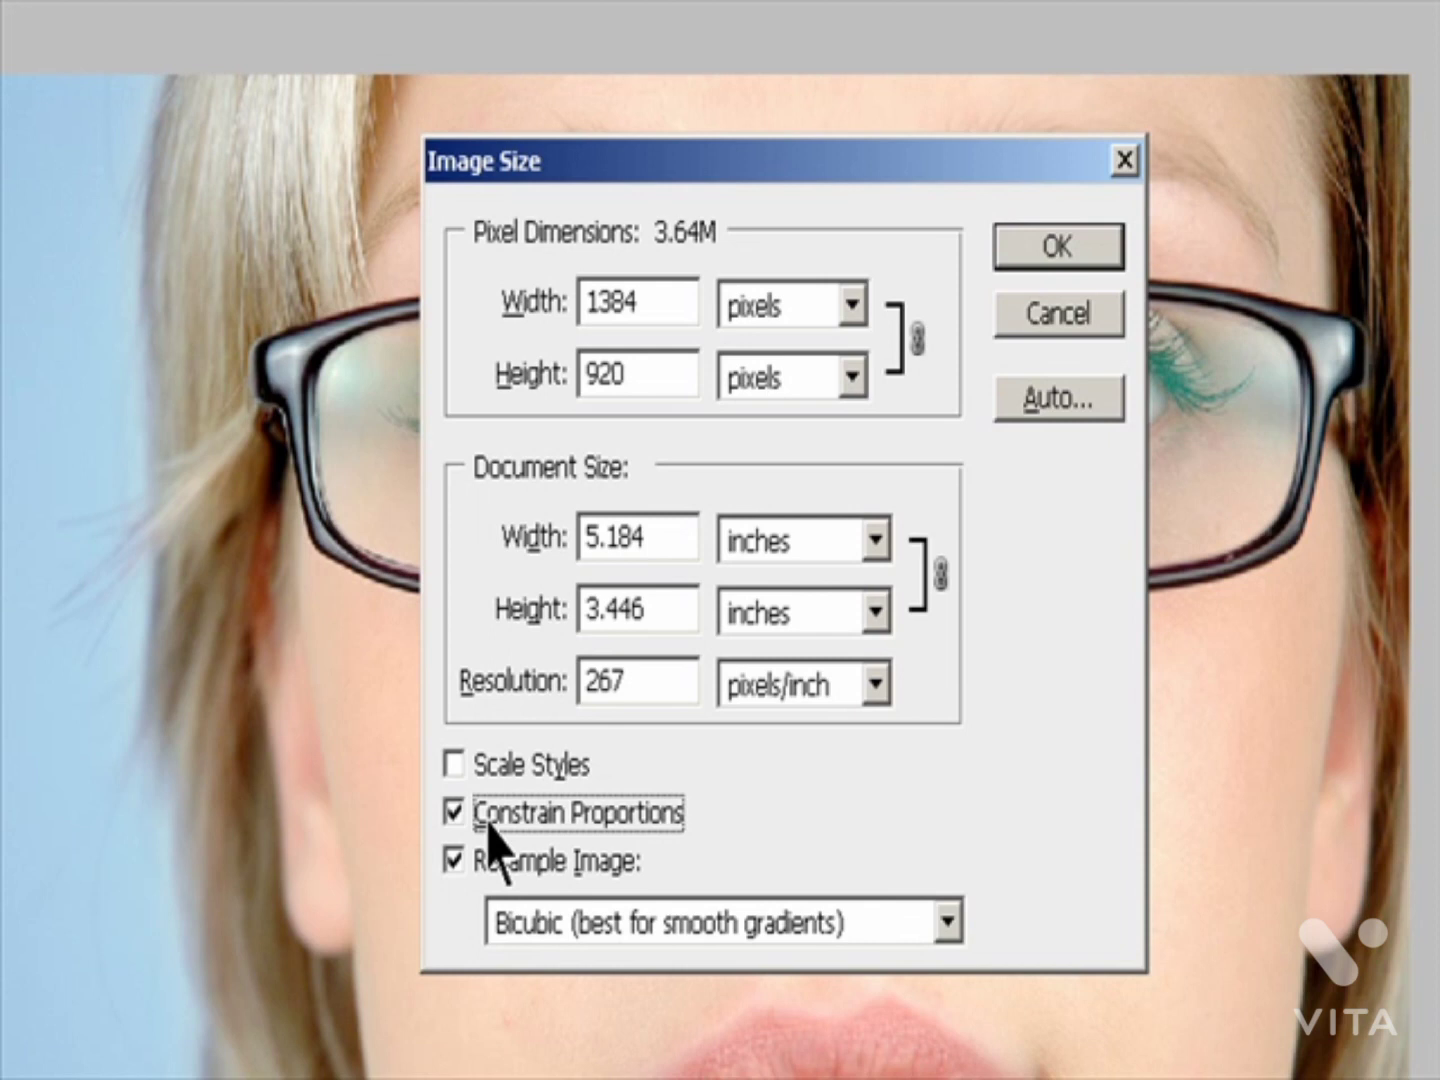
# Step: Set the image width under Pixel Dimensions to 800 pixels
pyautogui.doubleClick(653, 308)
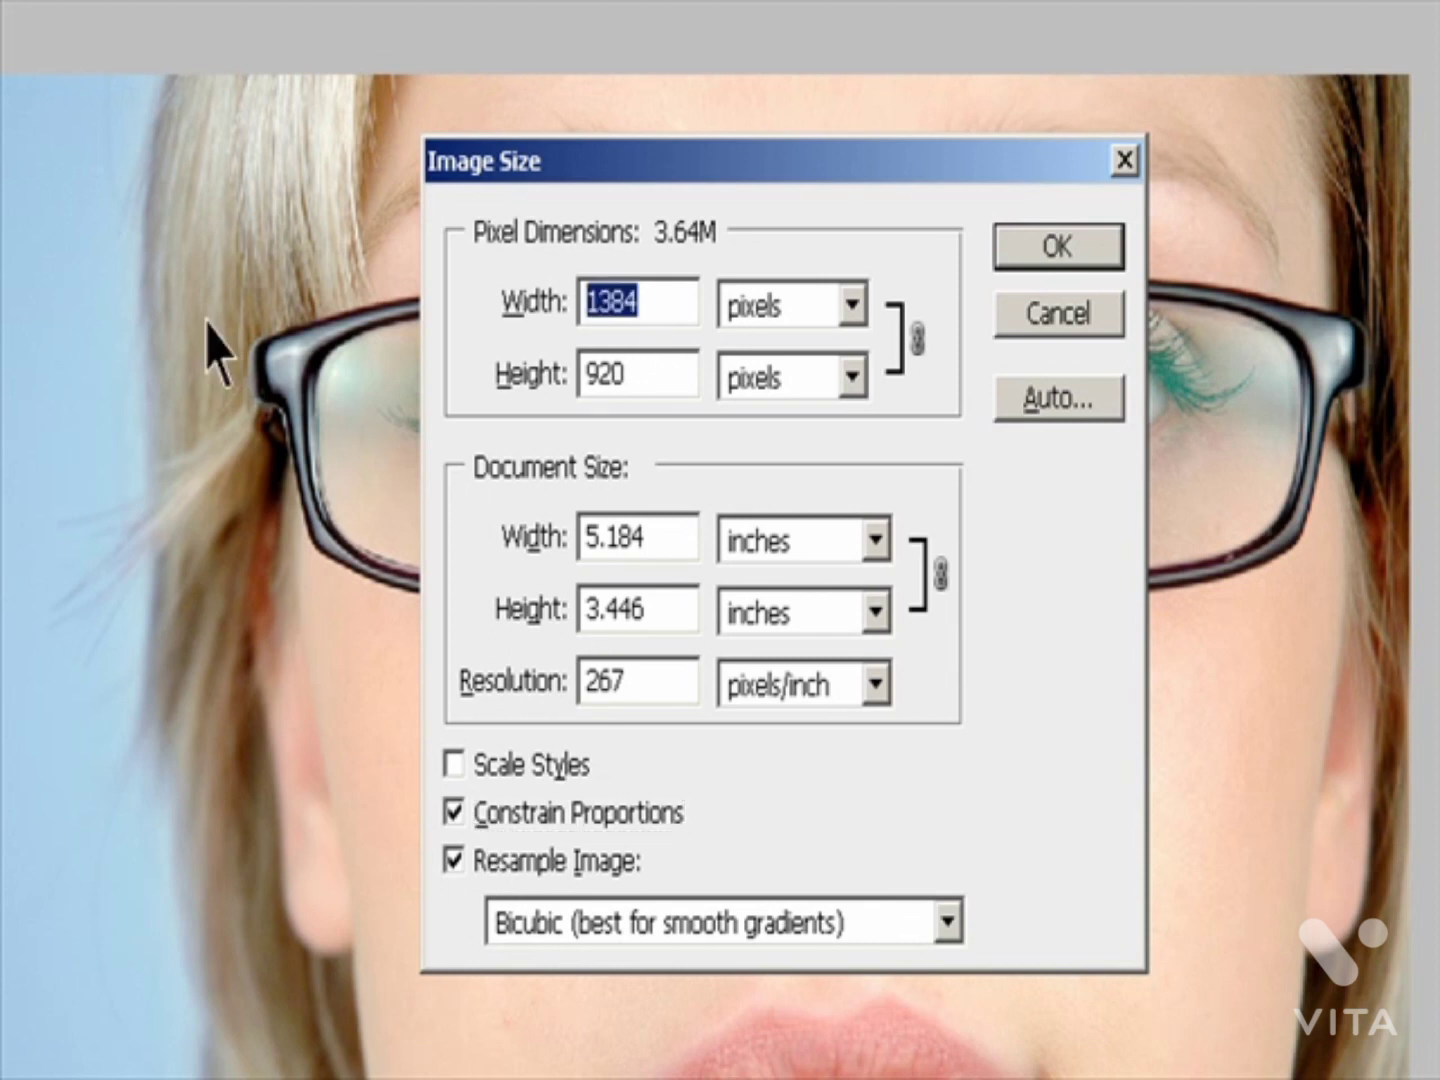
pyautogui.write('800')
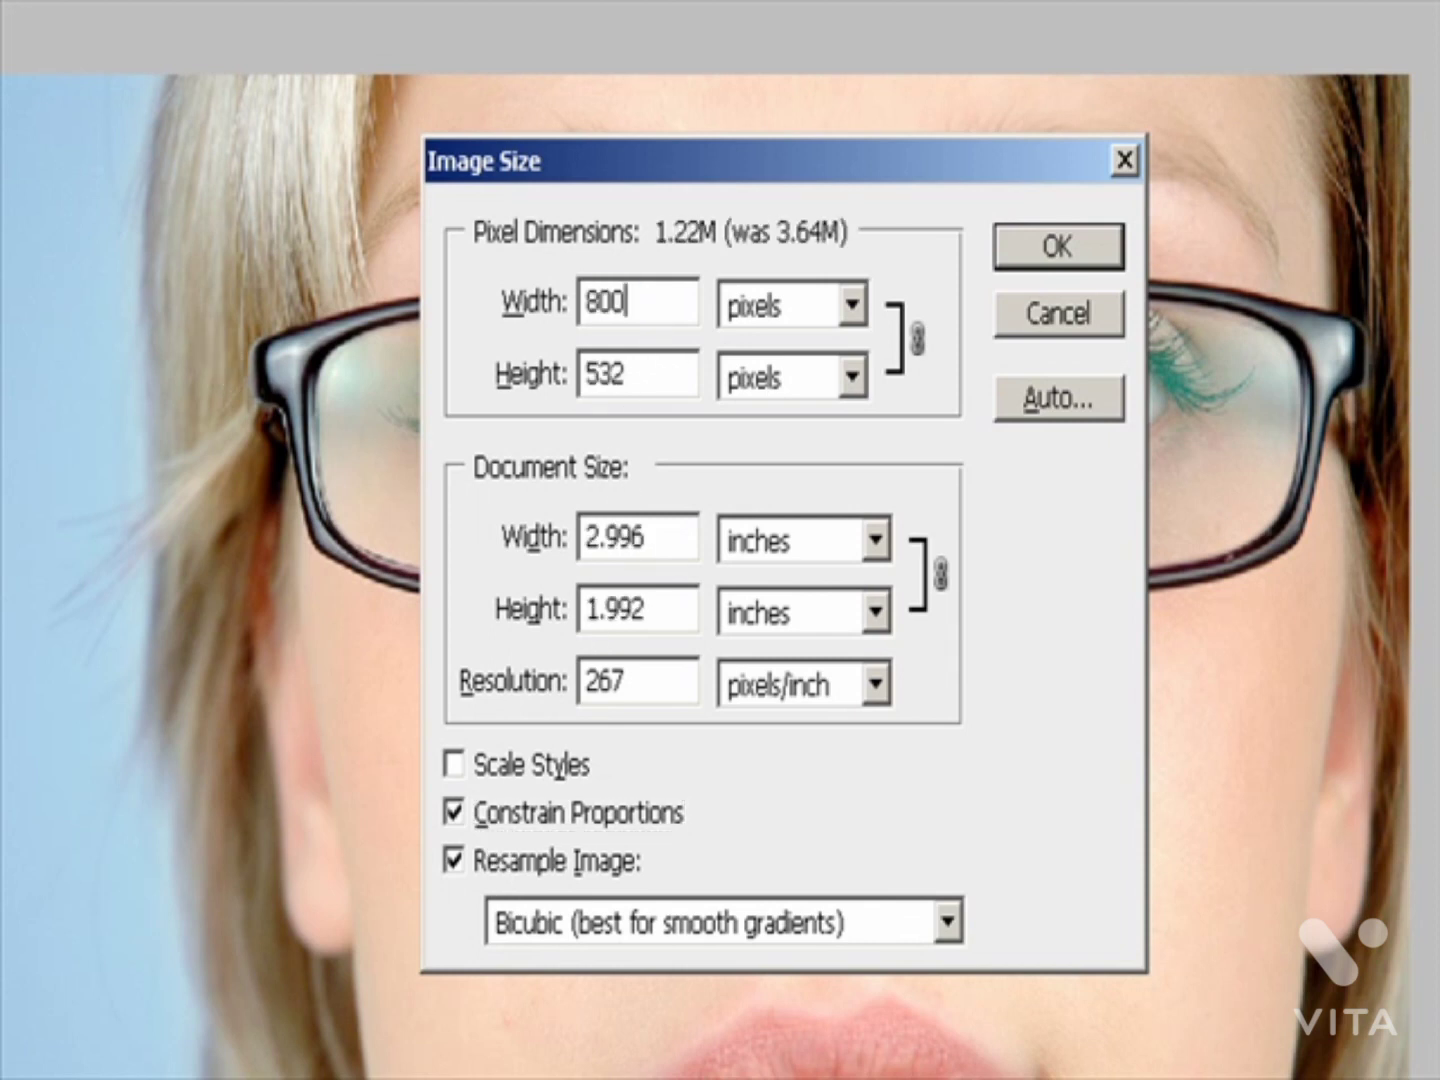
pyautogui.click(204, 318)
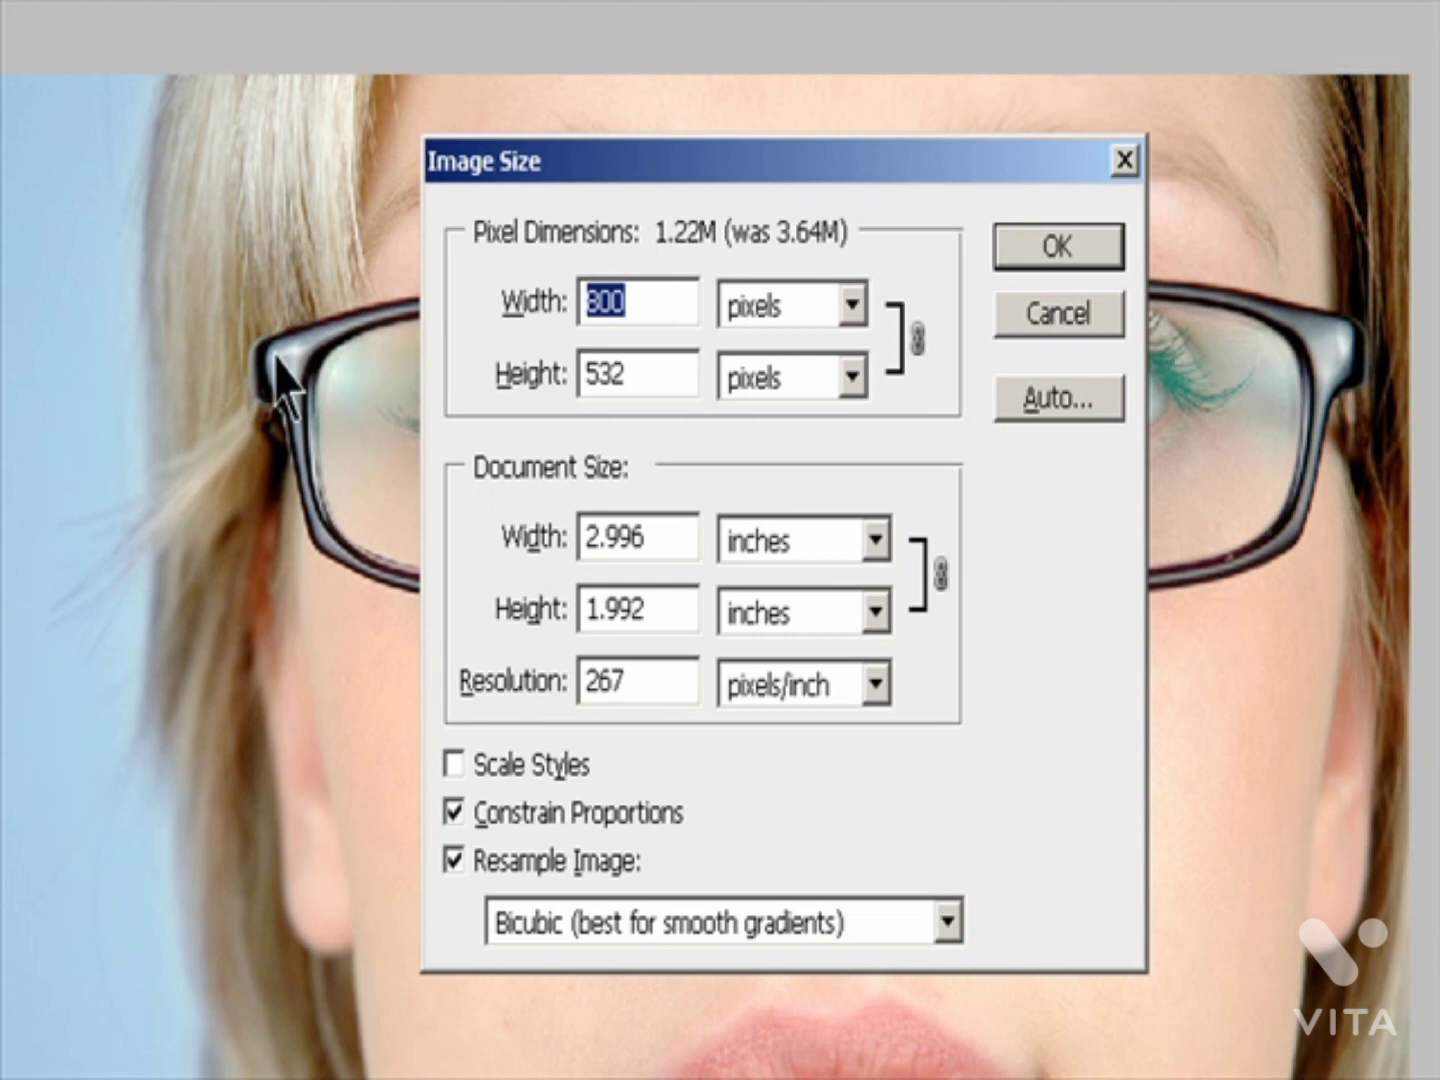
# Step: Switch the Pixel Dimensions units to percent and set the image width to 50 percent
pyautogui.click(852, 305)
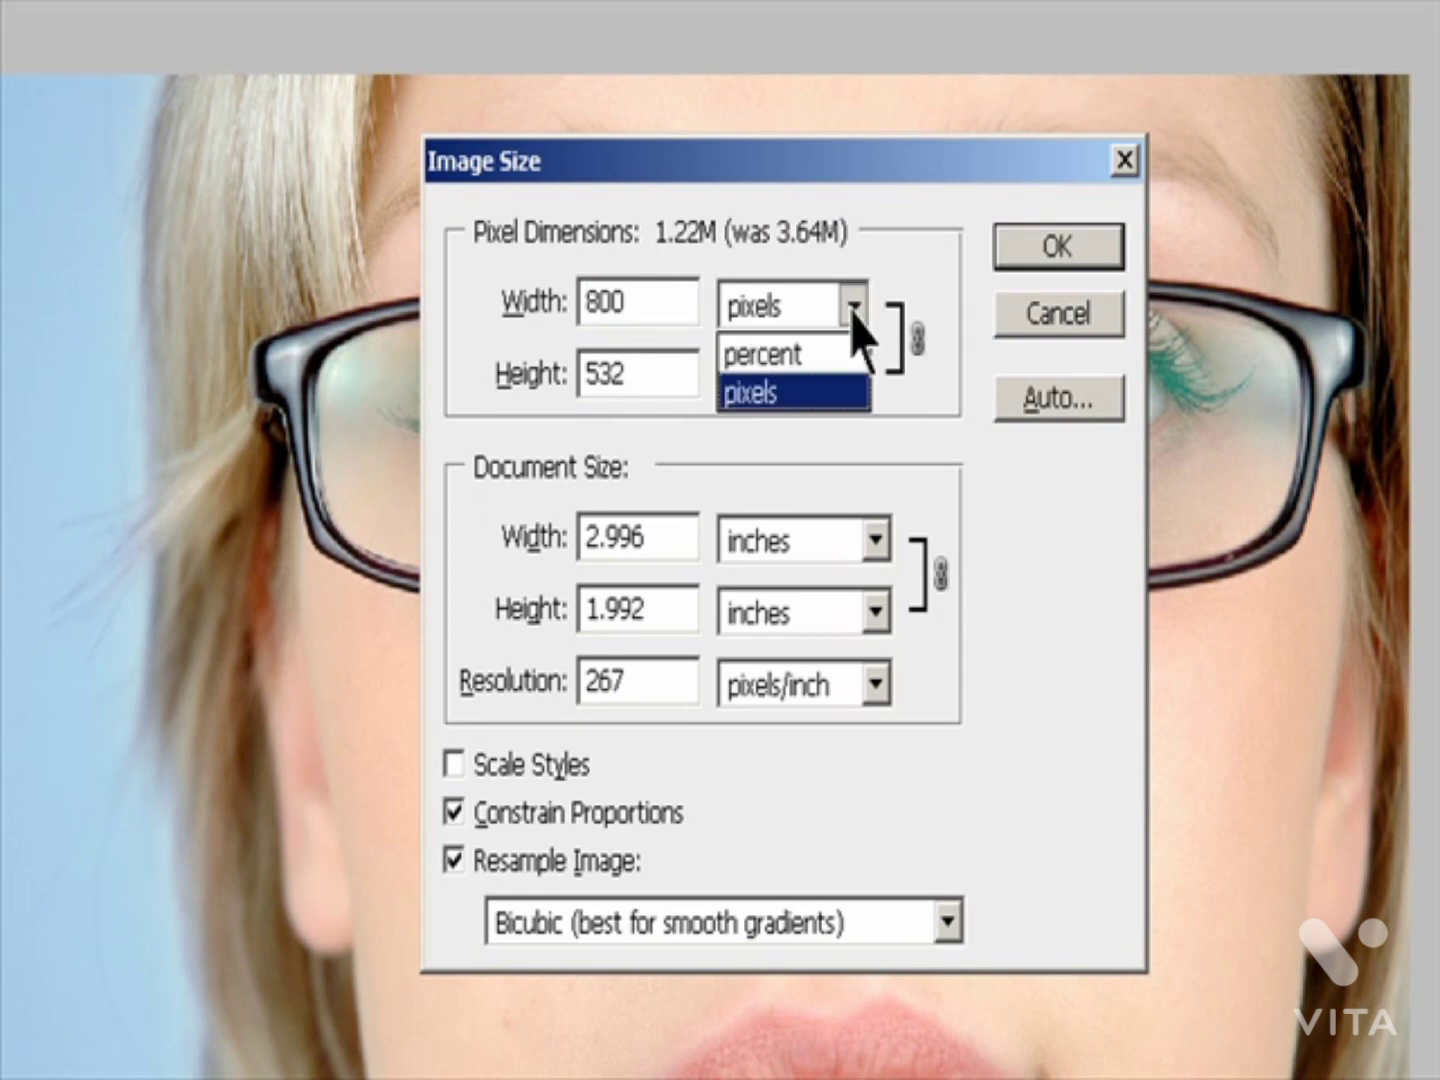
pyautogui.click(822, 373)
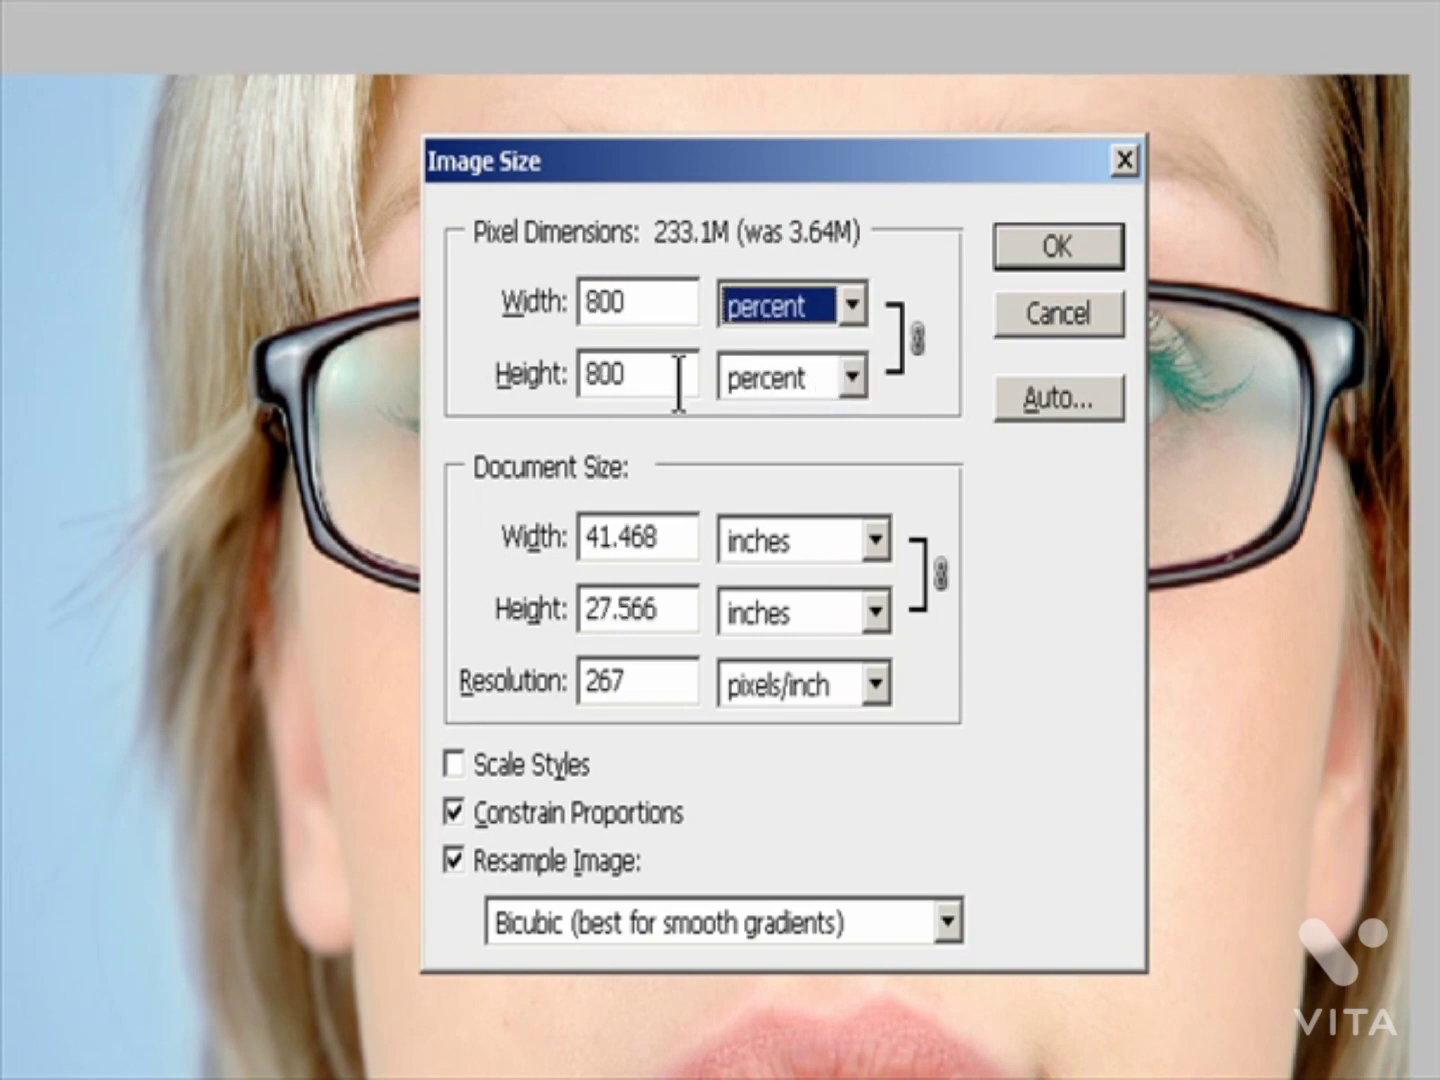
pyautogui.doubleClick(643, 310)
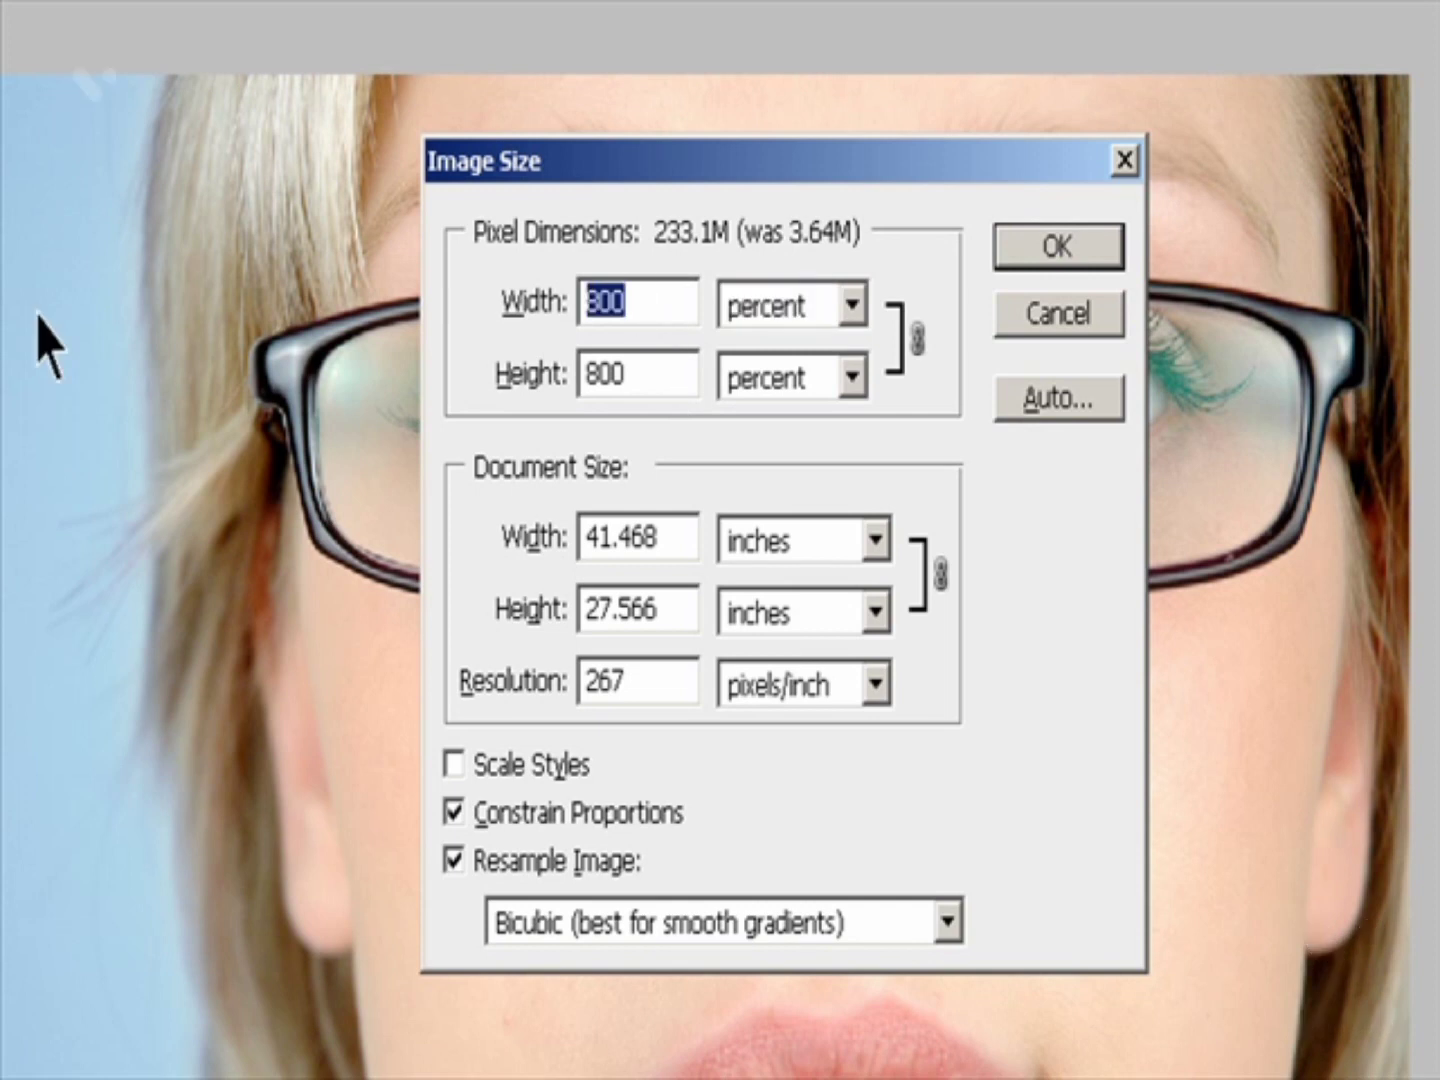
pyautogui.write('50')
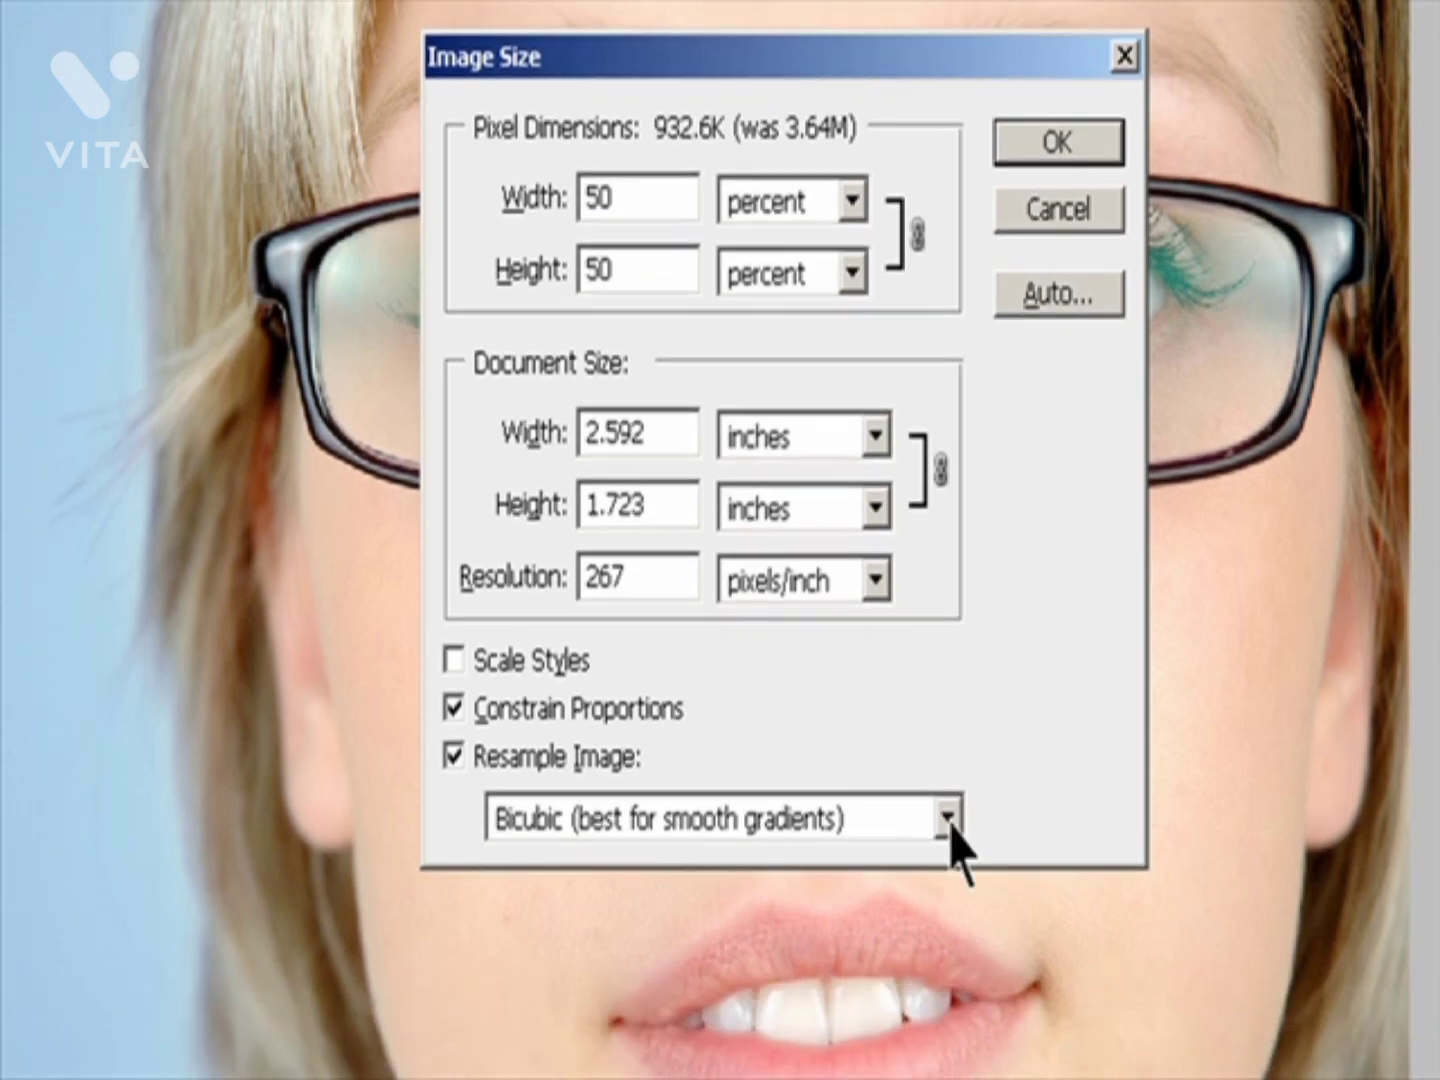
# Step: Choose Bicubic (best for smooth gradients) resampling, enable Scale Styles, and confirm the Image Size settings
pyautogui.click(947, 923)
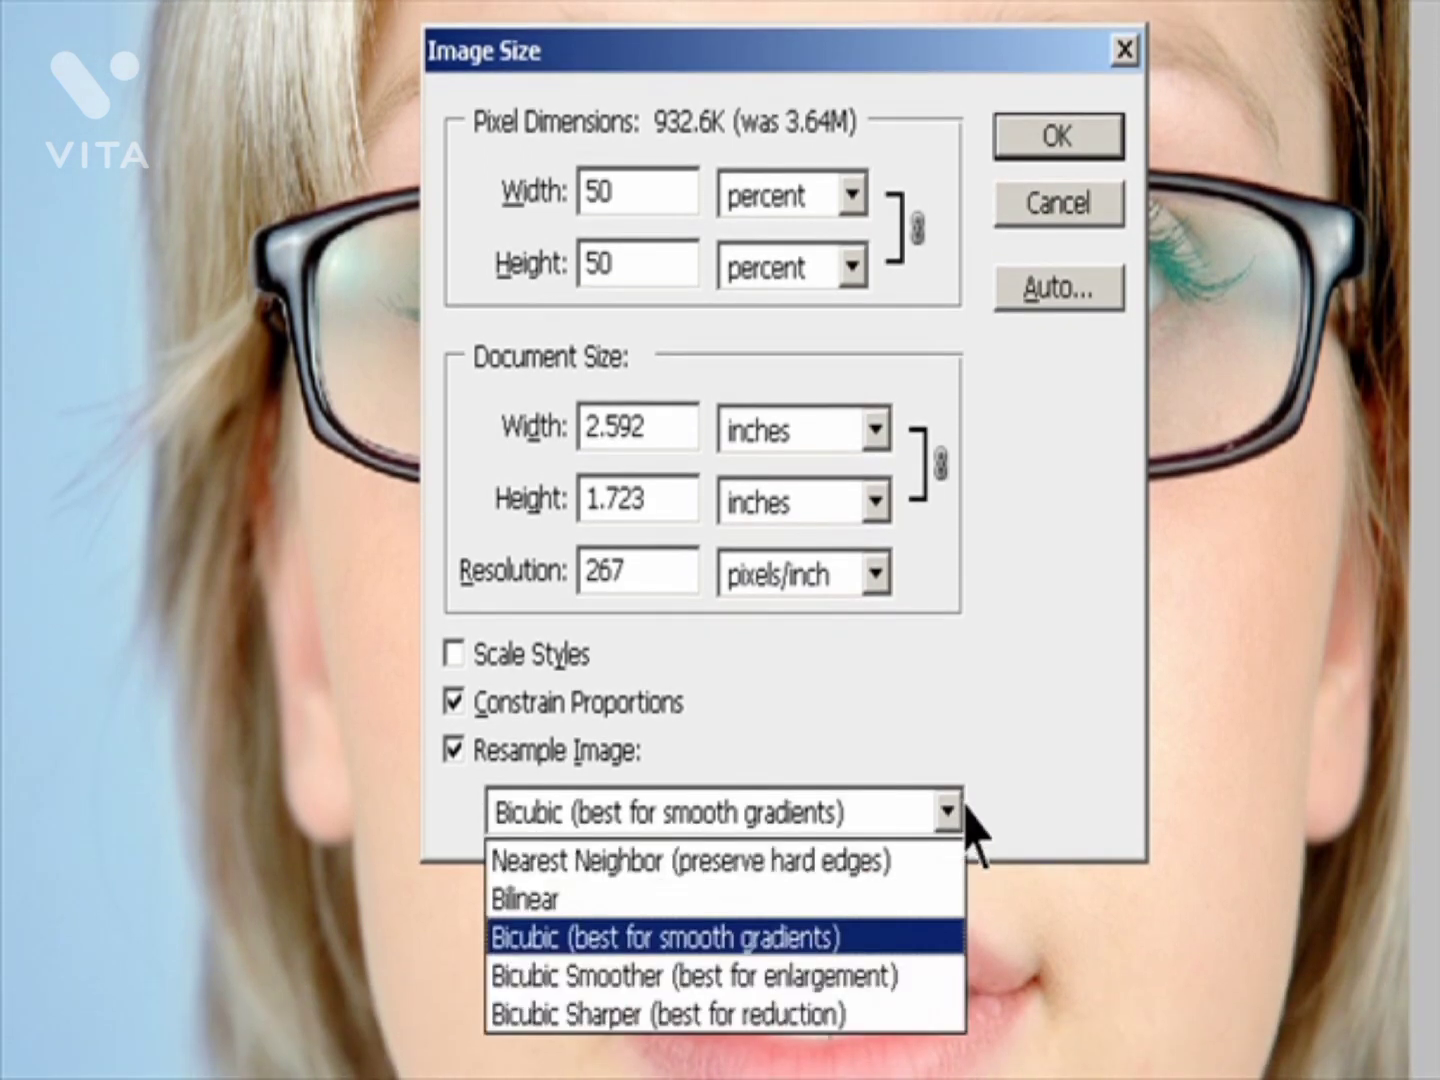
pyautogui.click(859, 940)
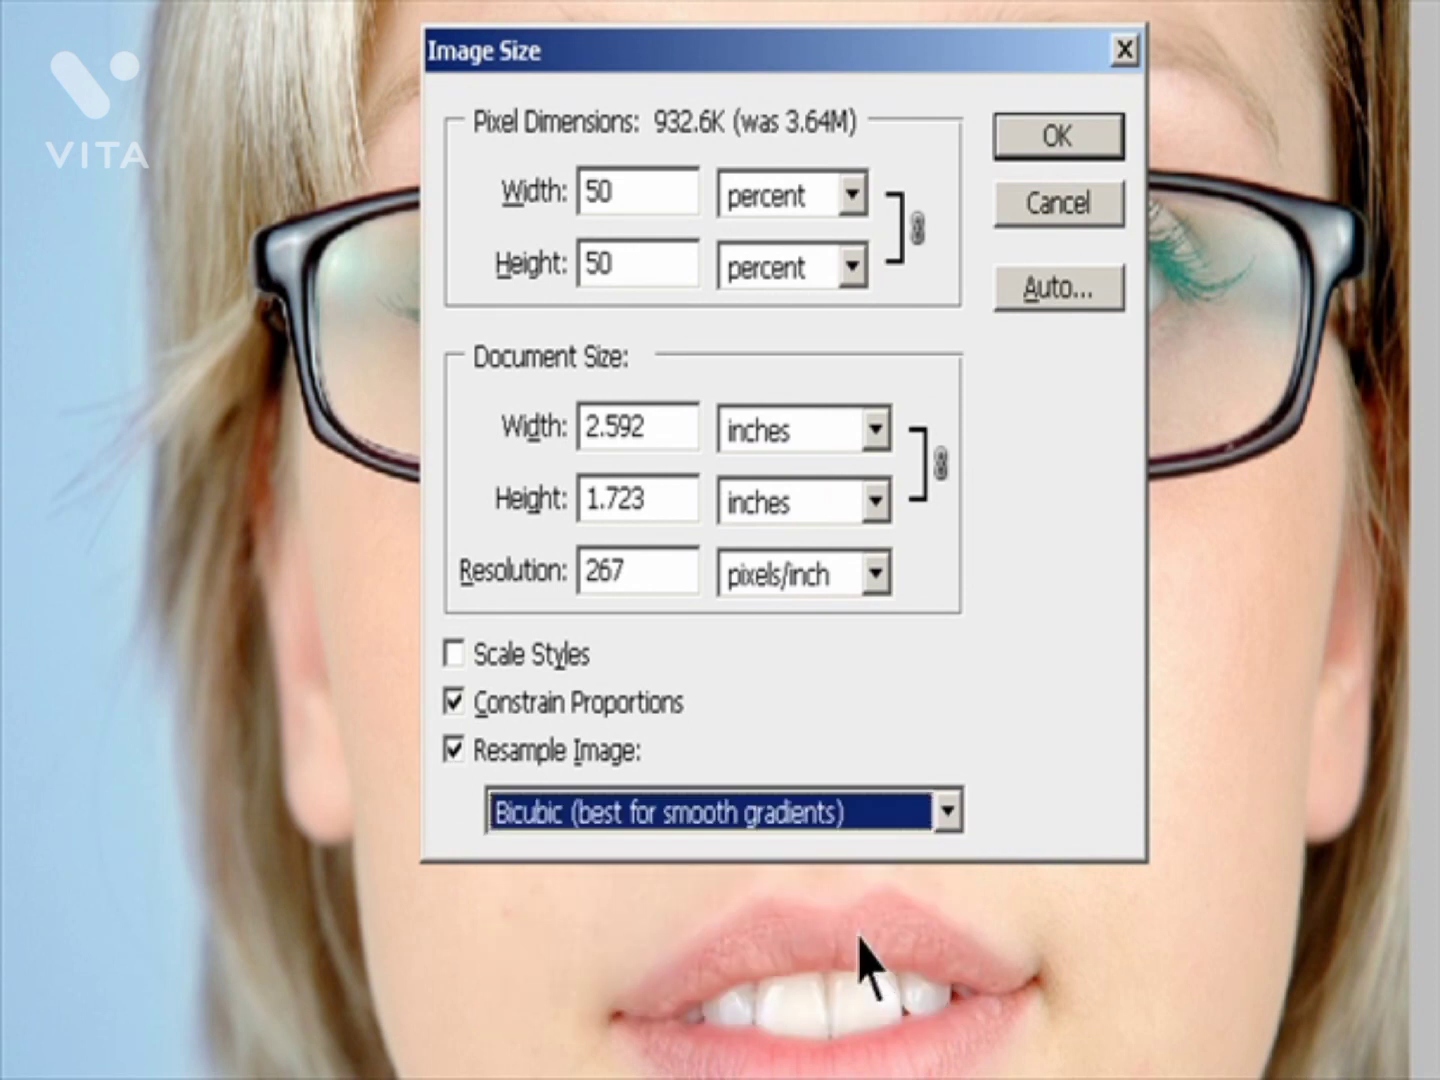
pyautogui.click(474, 668)
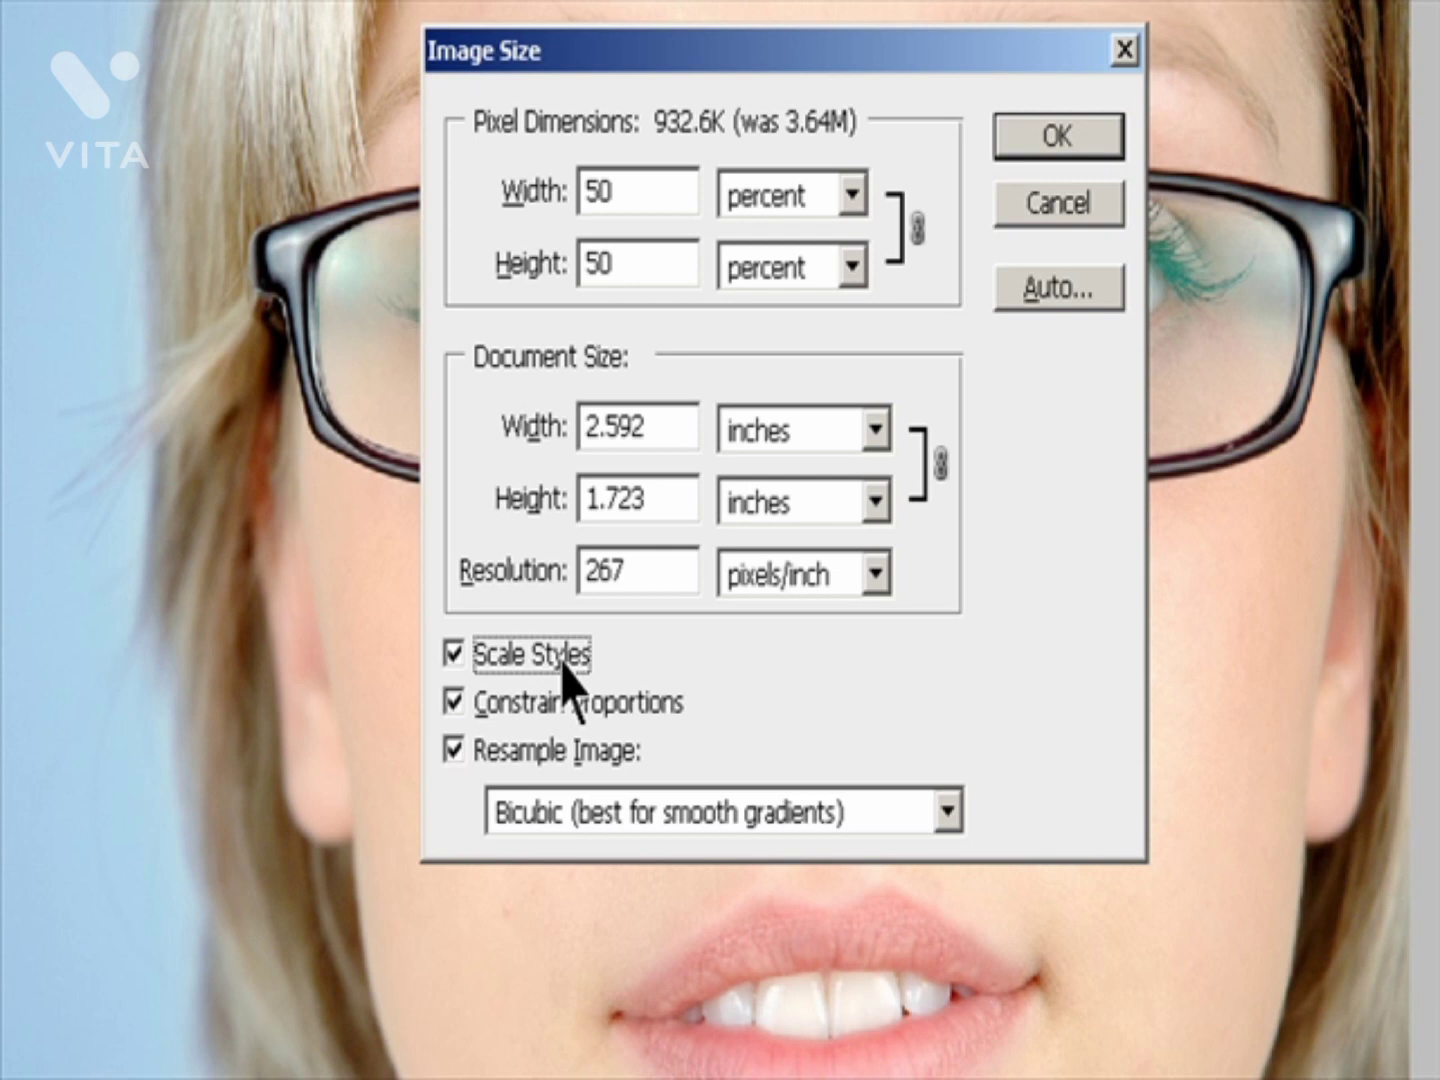
pyautogui.press('Tab')
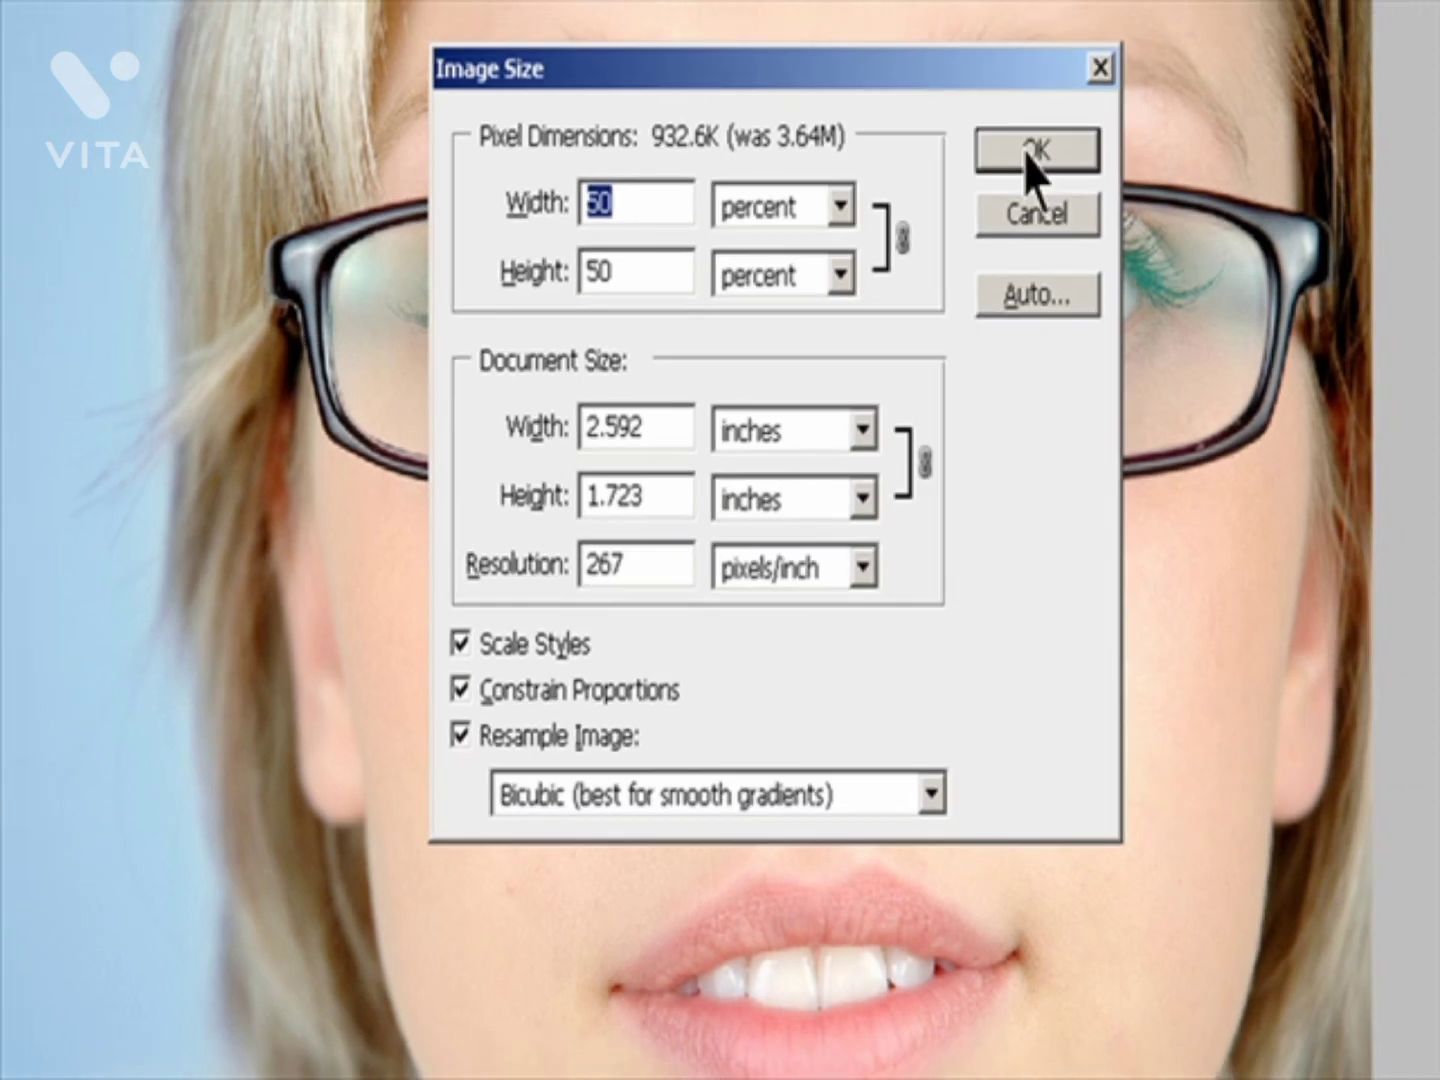
pyautogui.click(1035, 128)
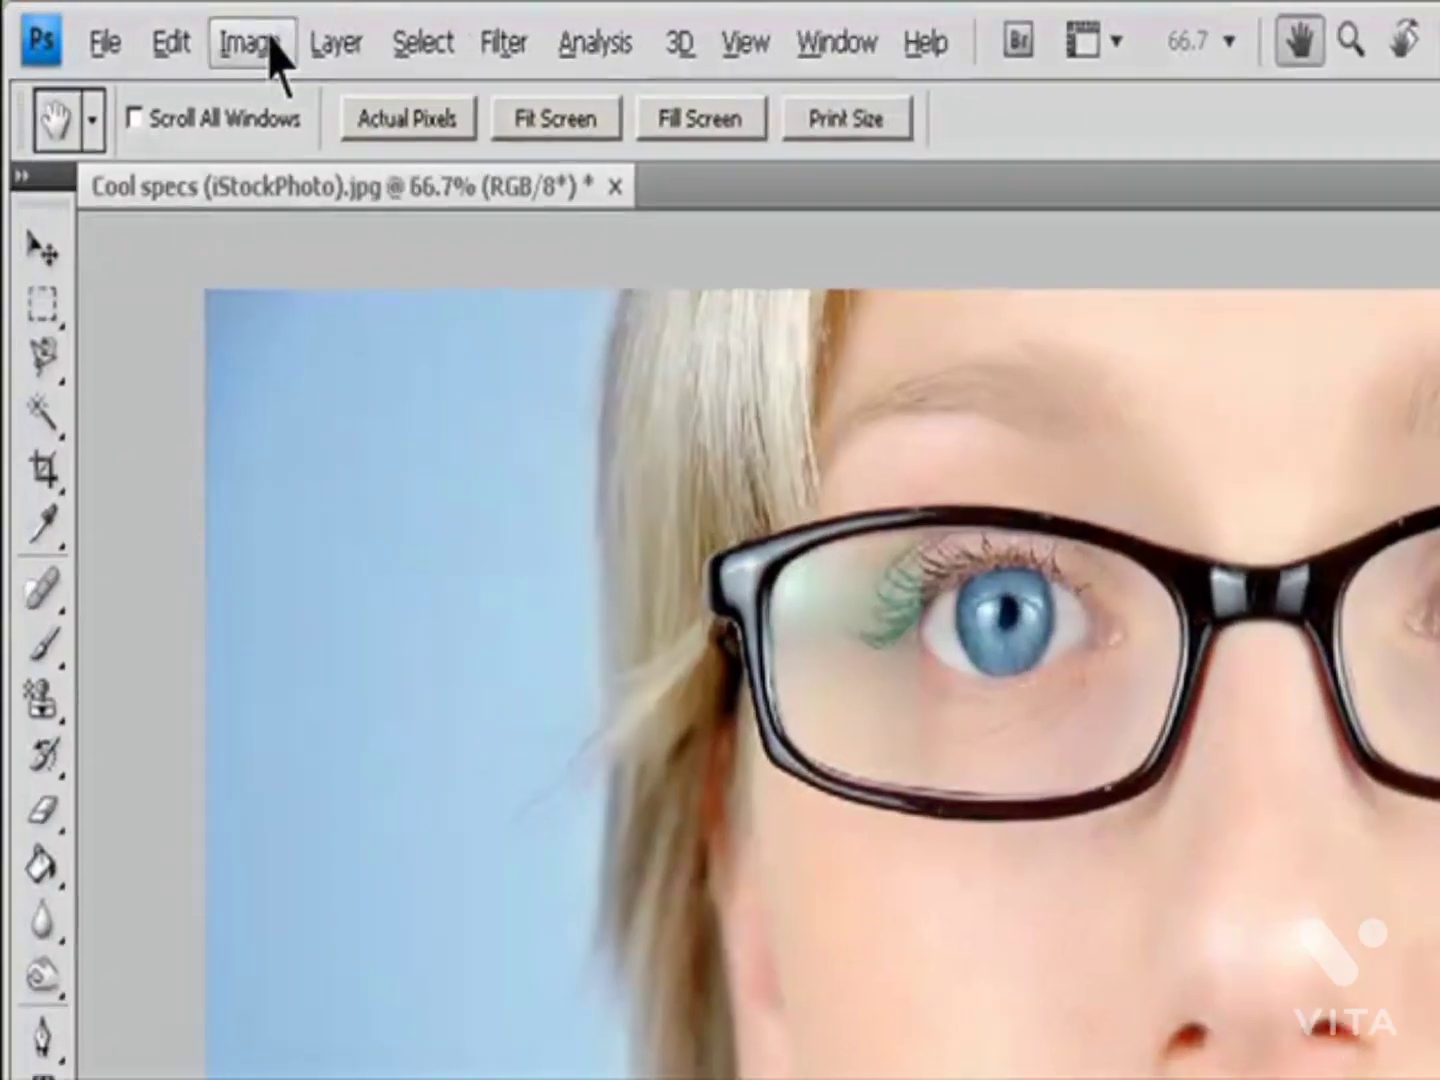
# Step: Reopen Image Size and set up Auto Resolution with a screen of 133 lines/inch
pyautogui.click(145, 24)
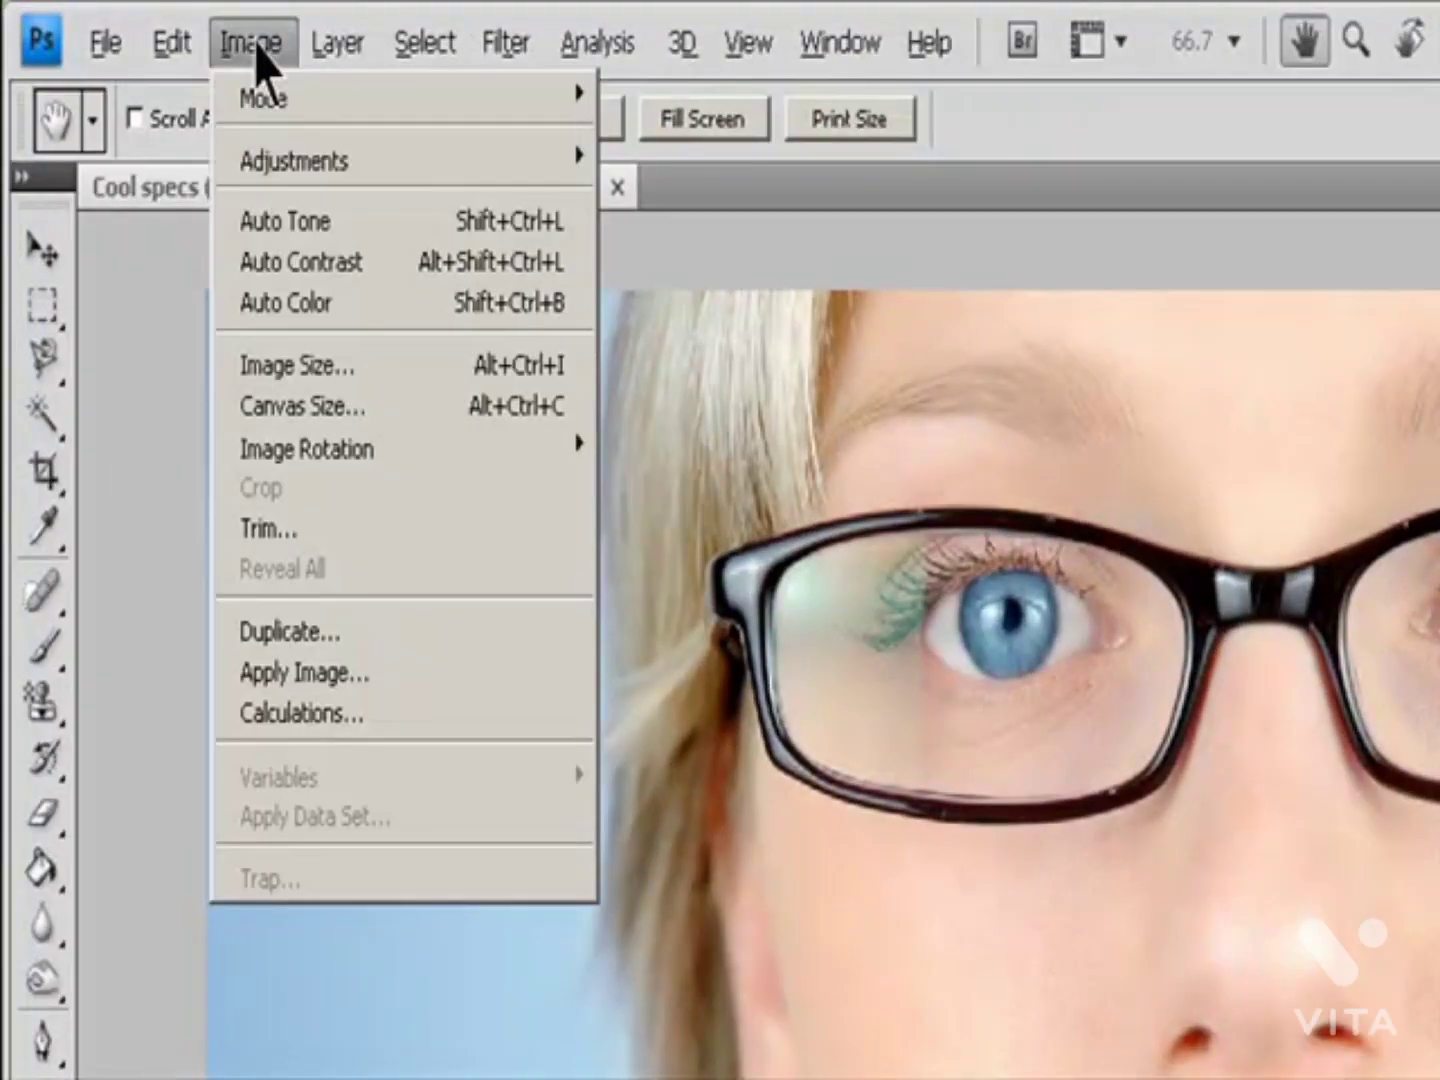
pyautogui.click(289, 368)
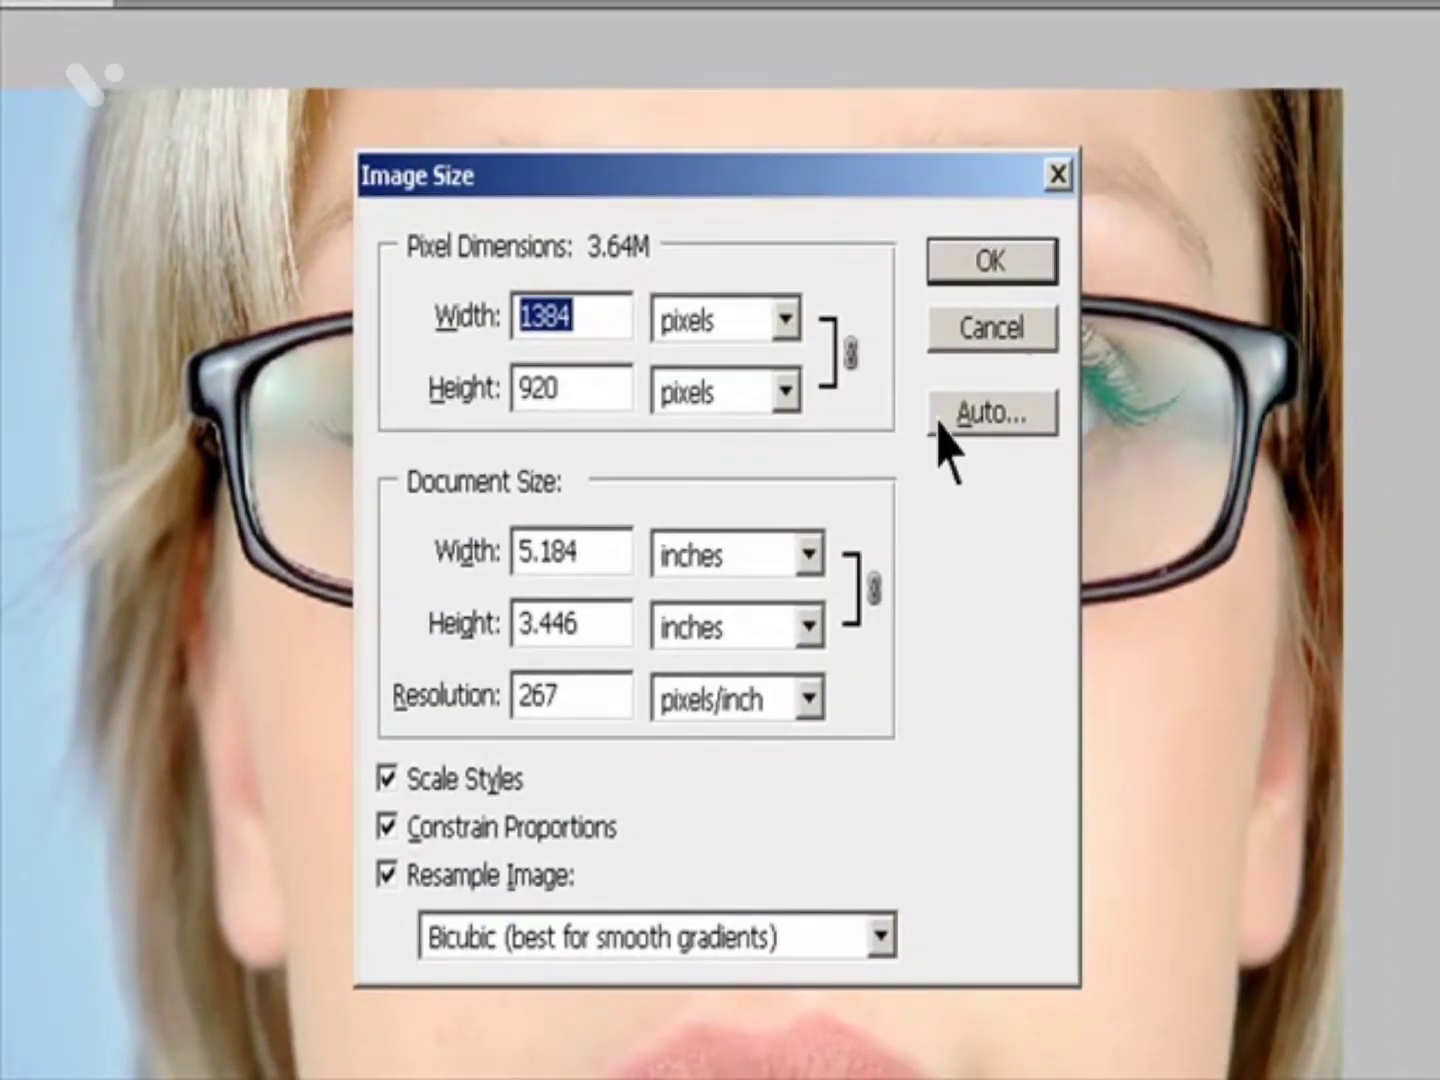
pyautogui.click(941, 419)
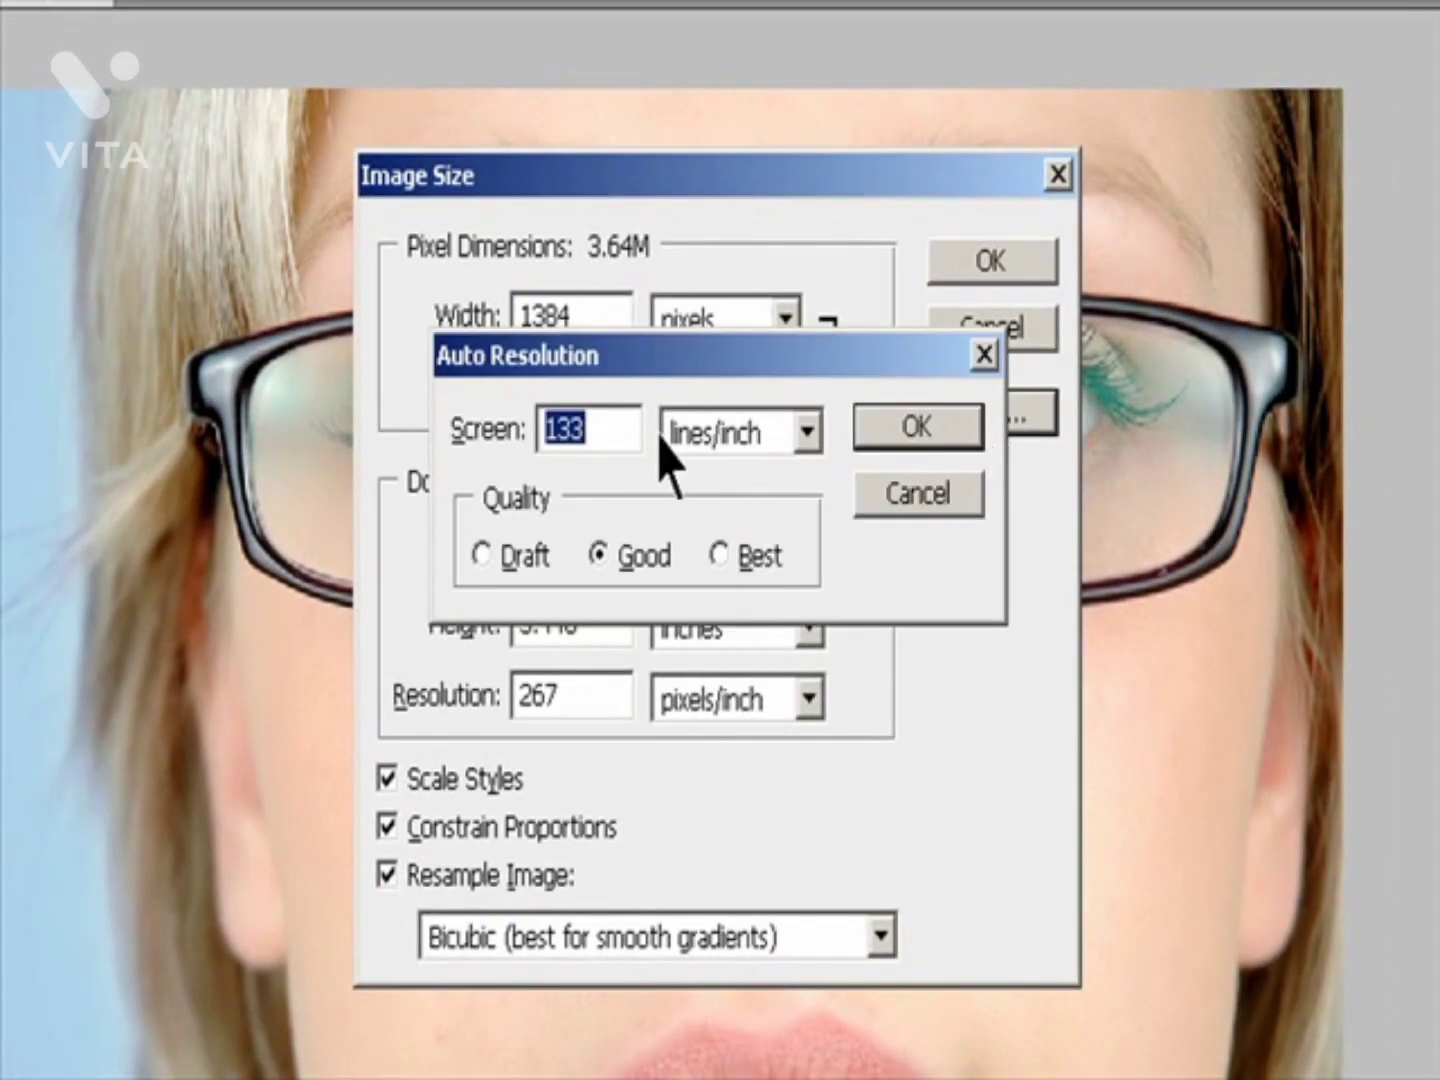
pyautogui.click(632, 419)
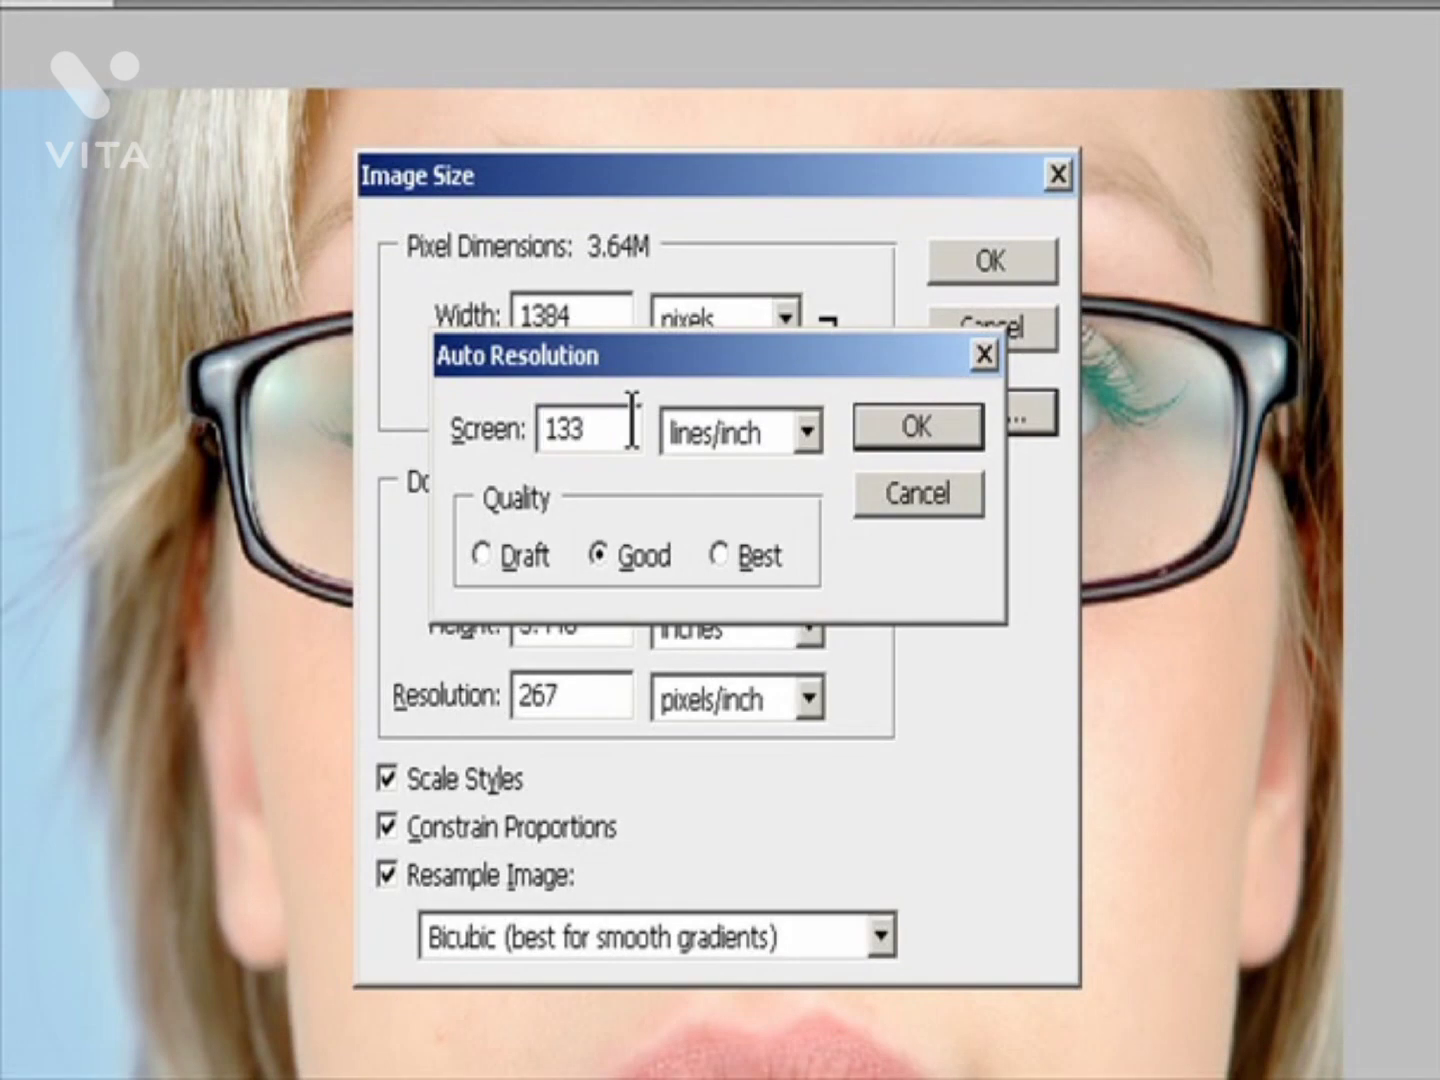
pyautogui.click(805, 432)
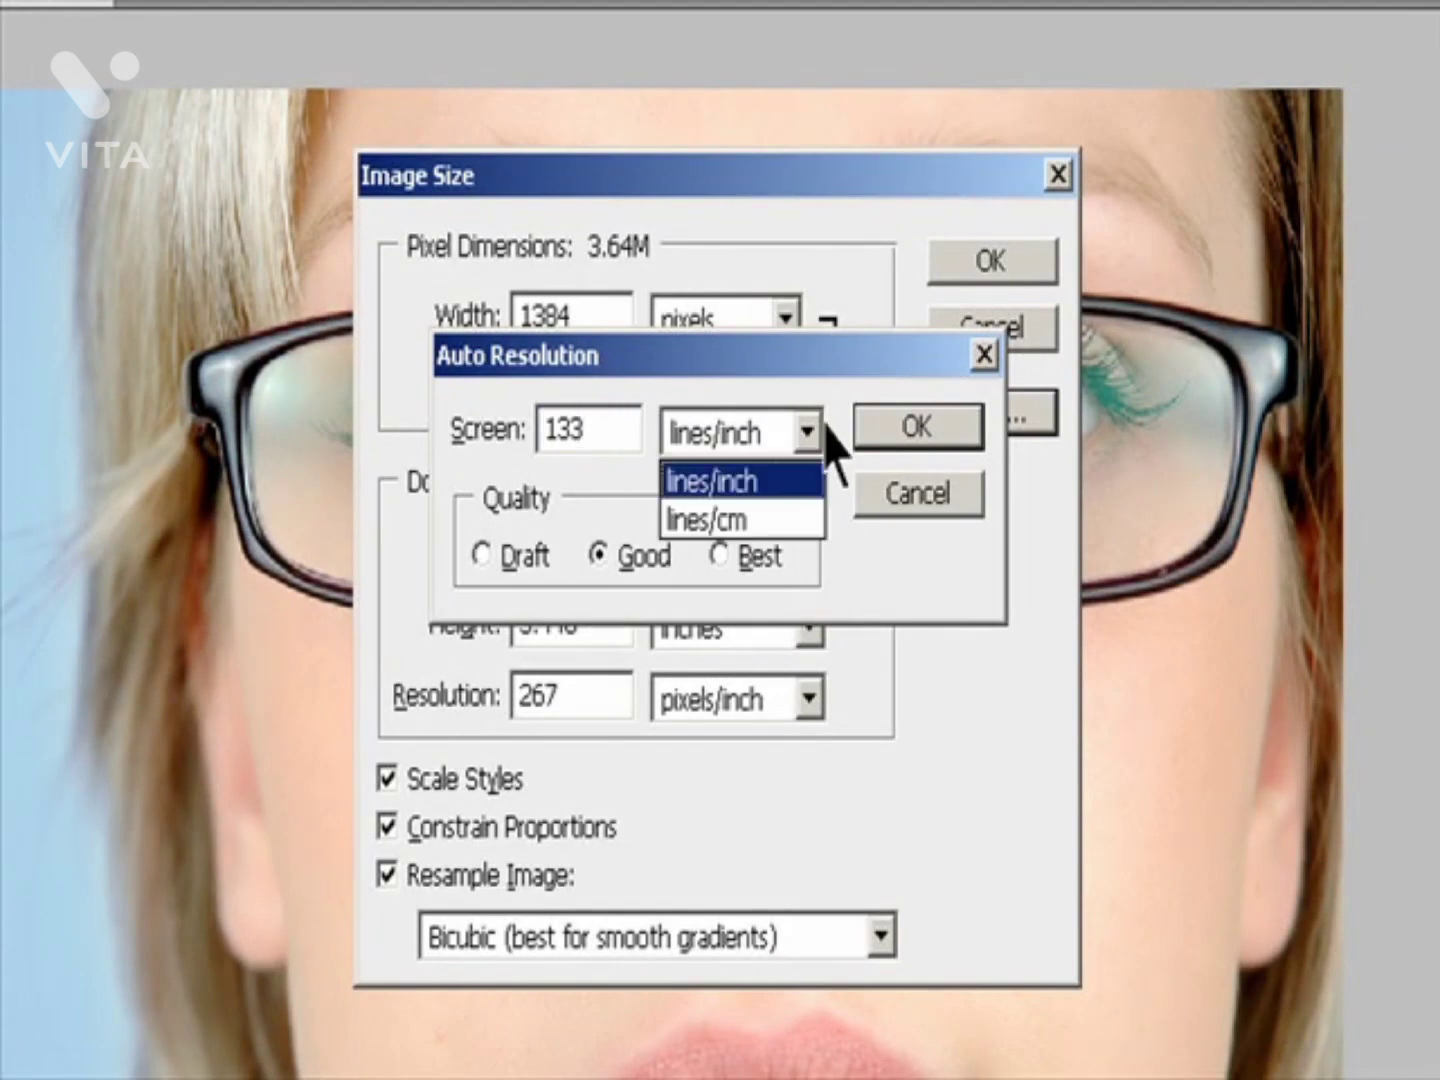
pyautogui.click(783, 489)
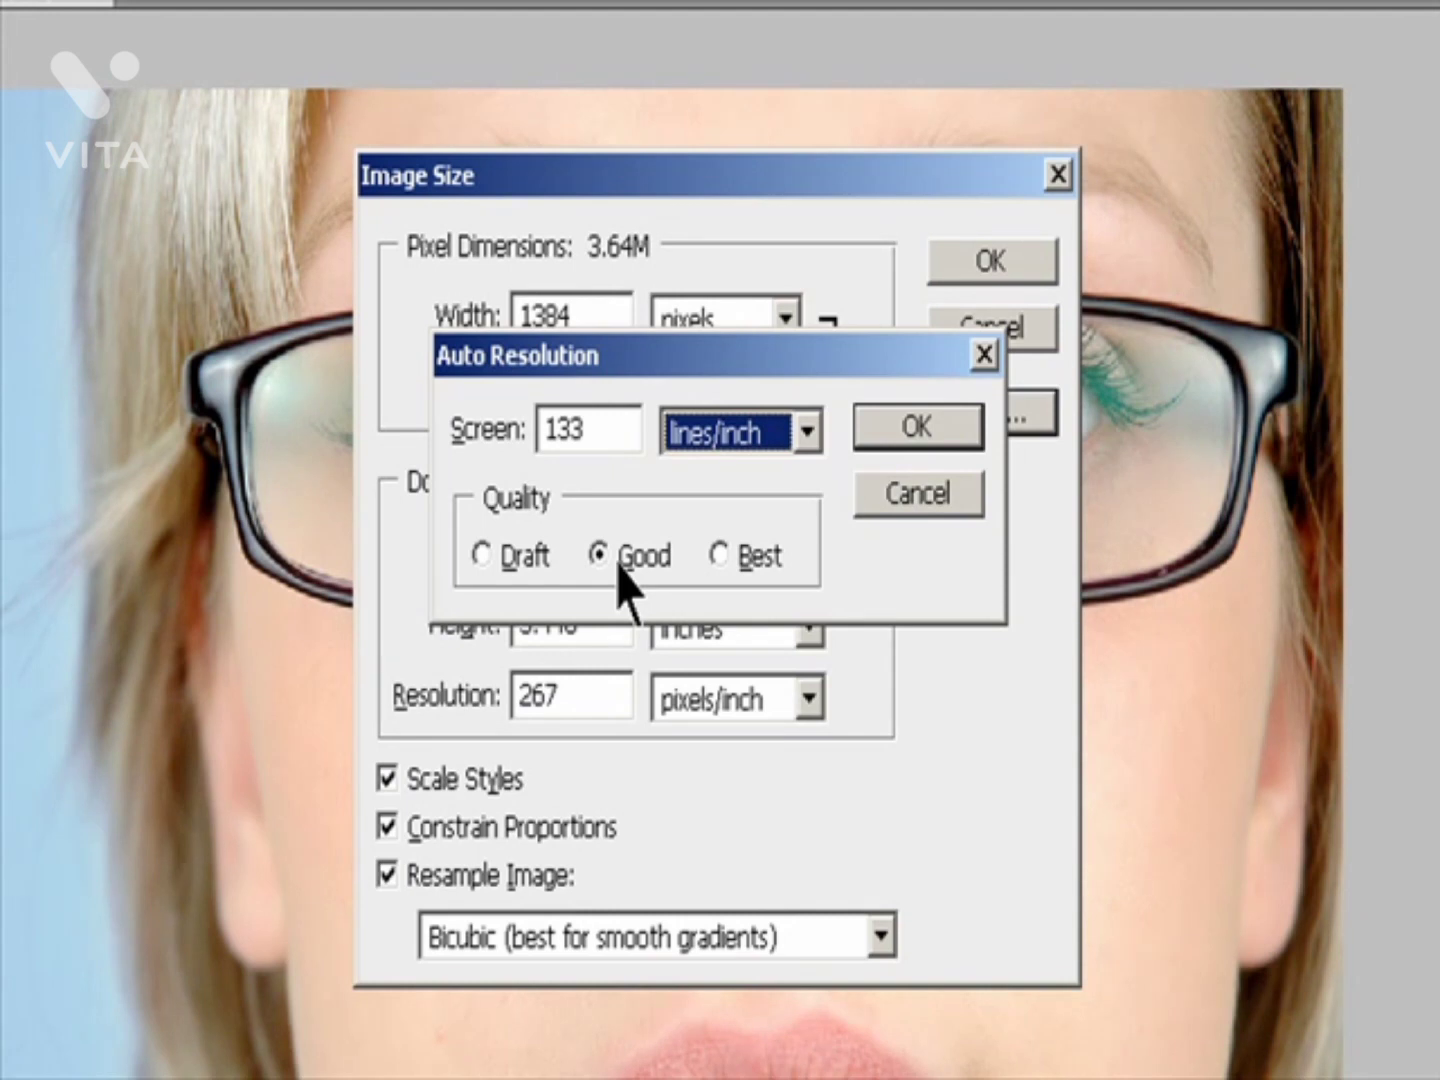
# Step: Try the Draft and Good qualities, choose Best for Auto Resolution, and apply the new image size
pyautogui.click(504, 559)
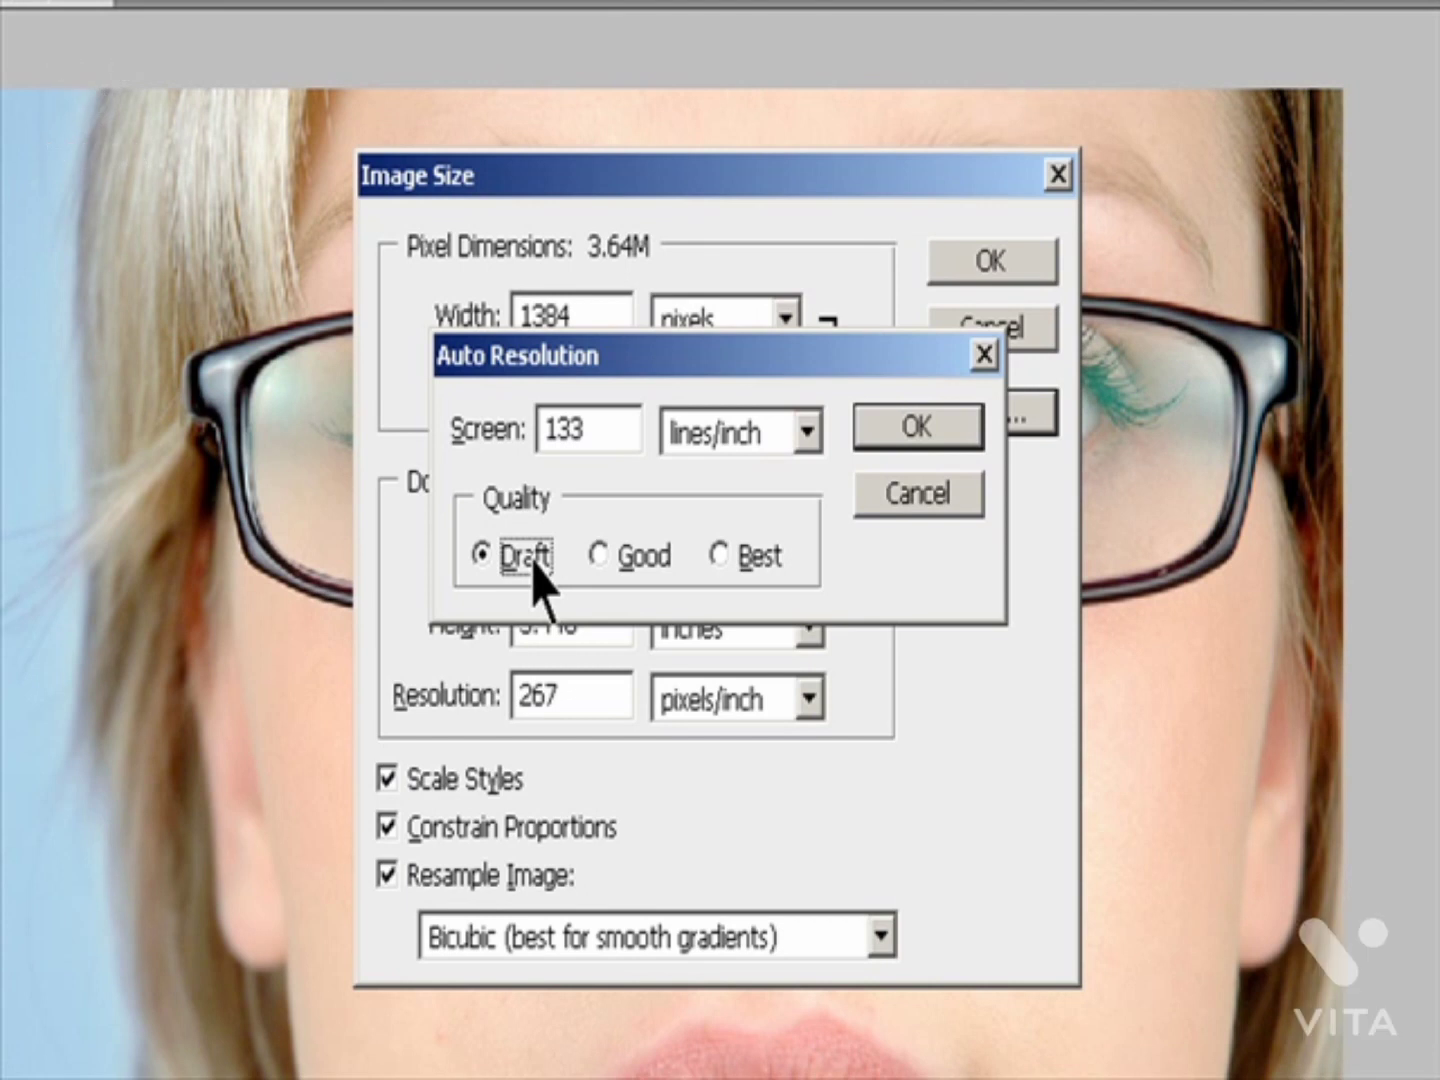
pyautogui.click(616, 554)
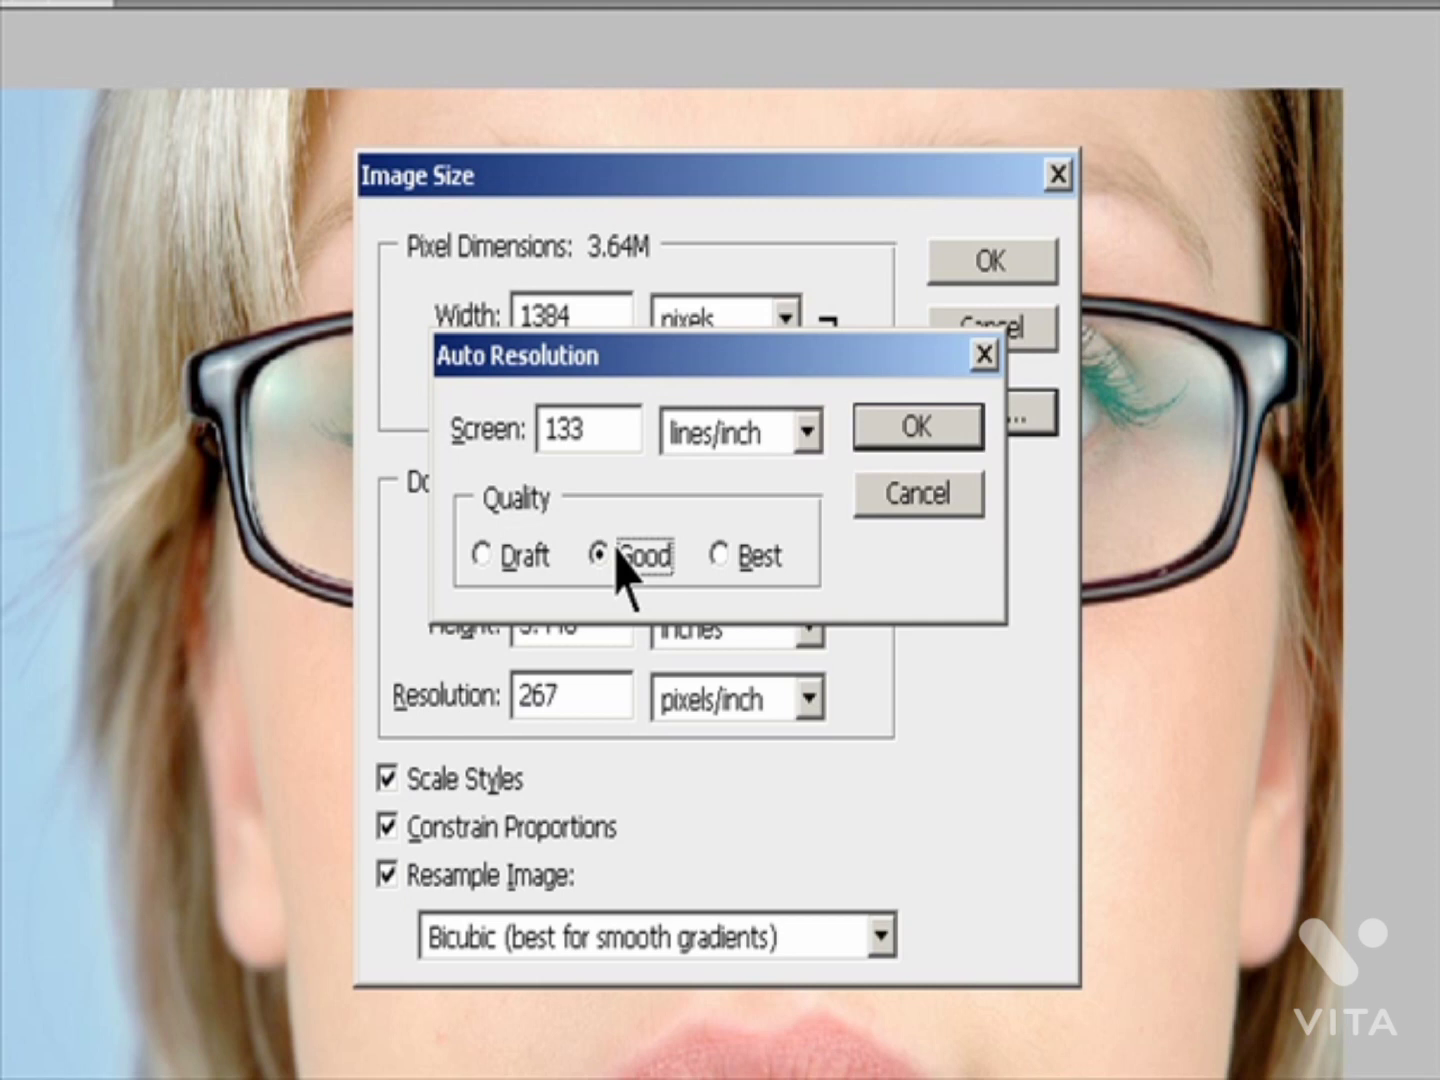
pyautogui.click(725, 555)
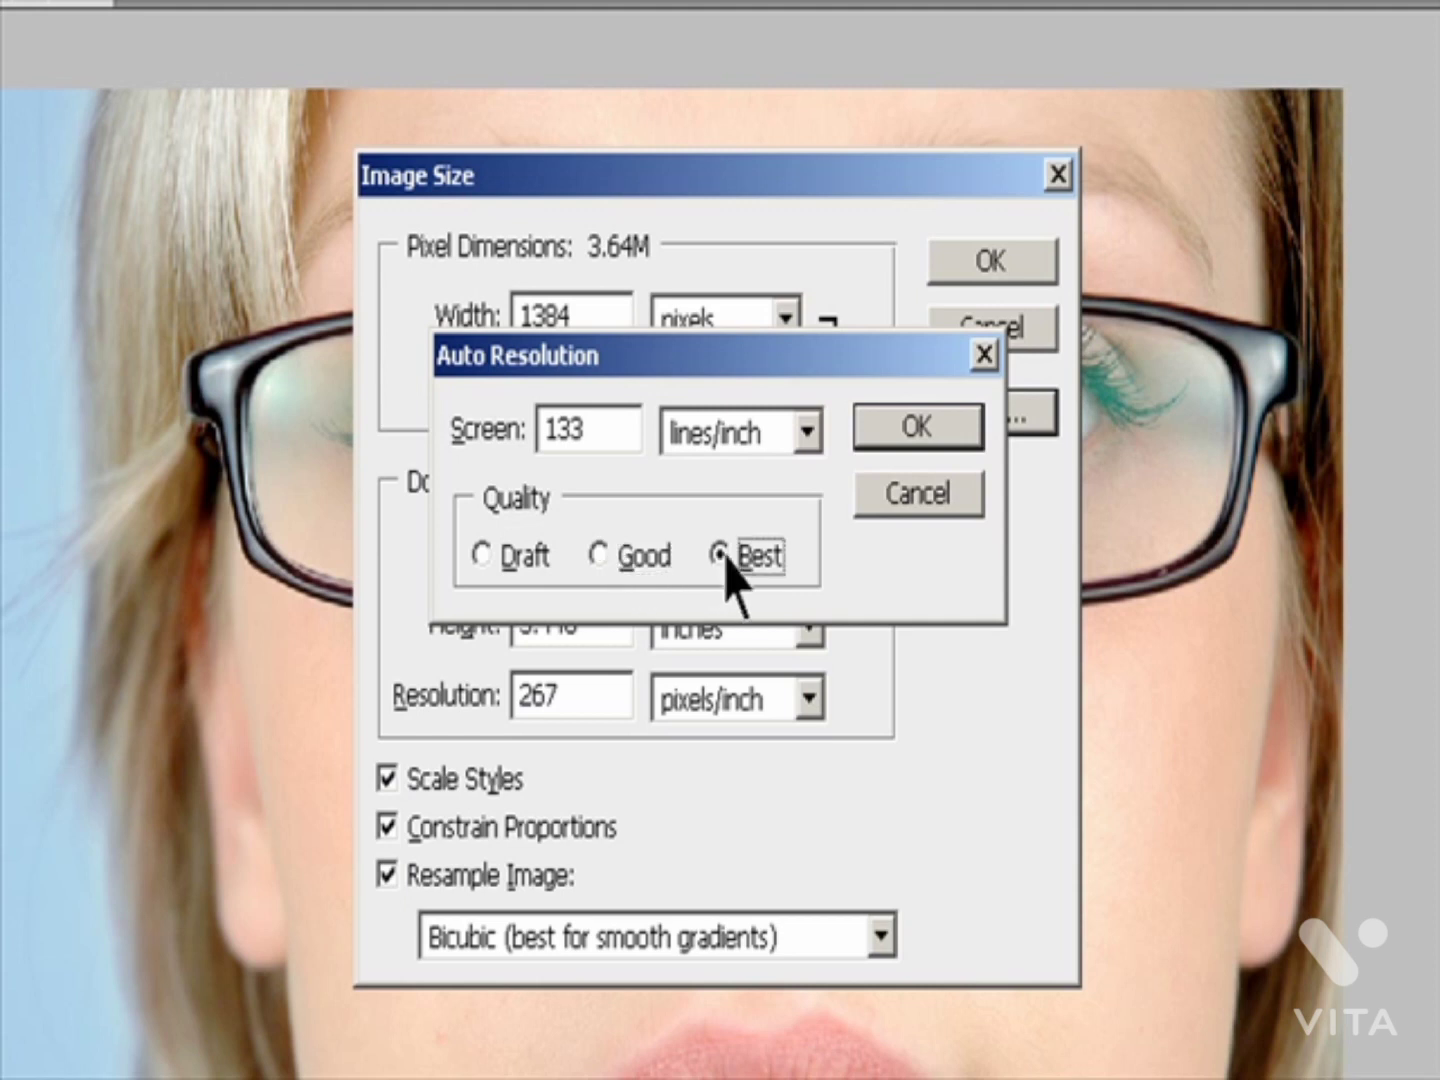
pyautogui.click(886, 435)
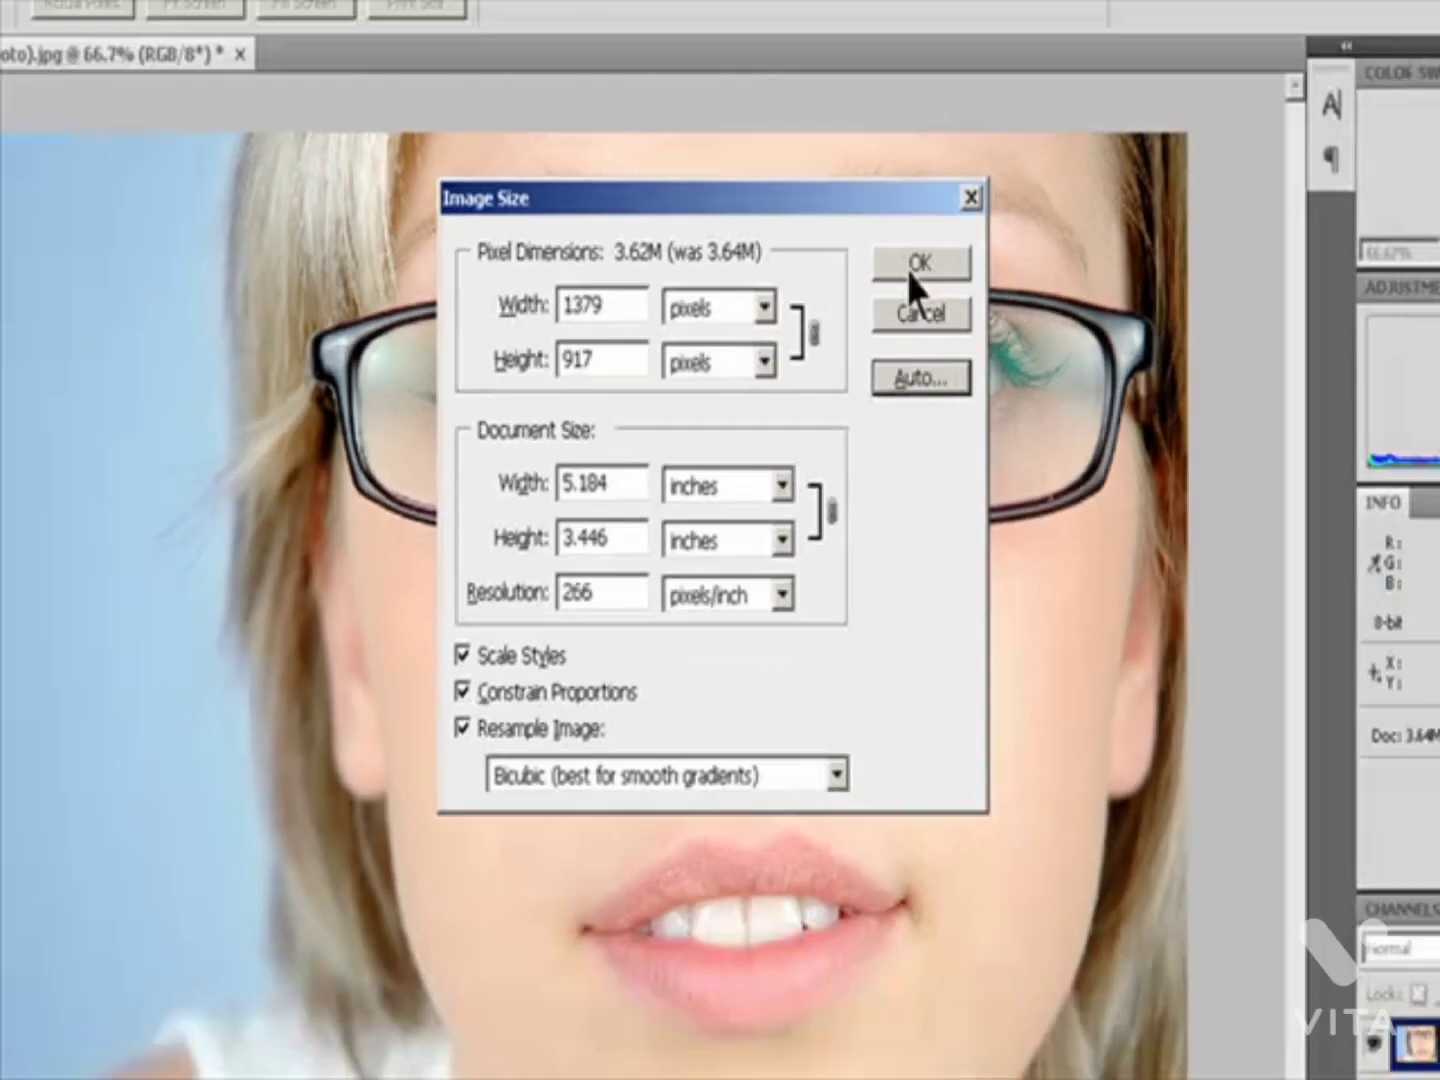
pyautogui.click(991, 261)
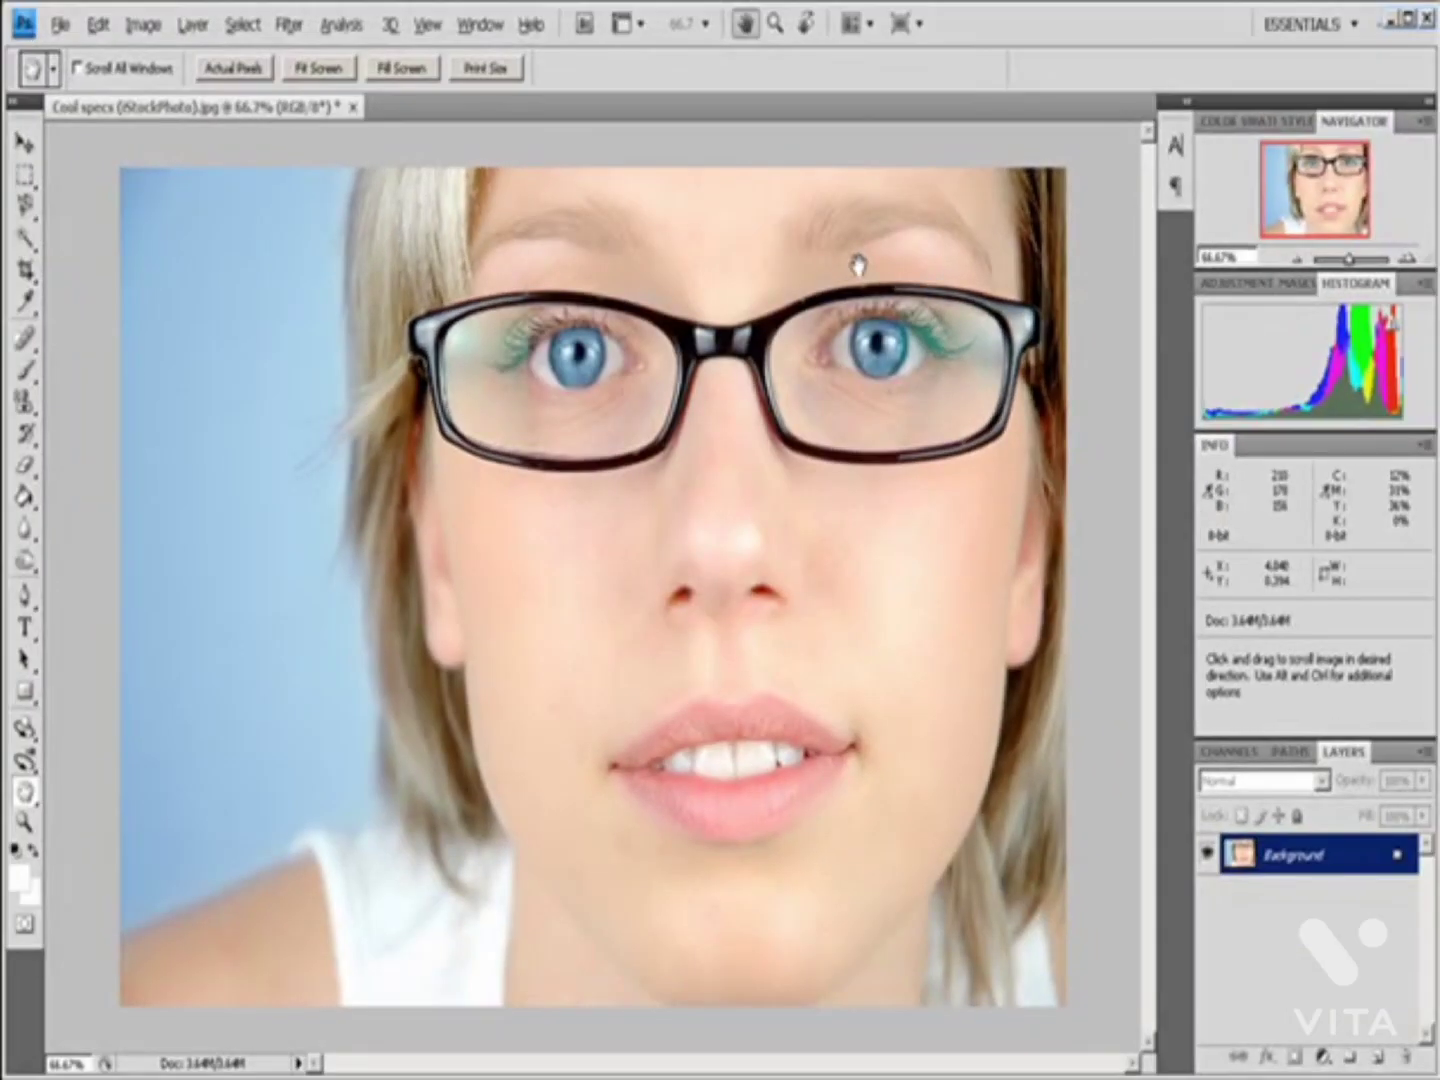
# Step: Look at the View zoom commands, select the Hand tool and display the portrait at print size
pyautogui.press('v')
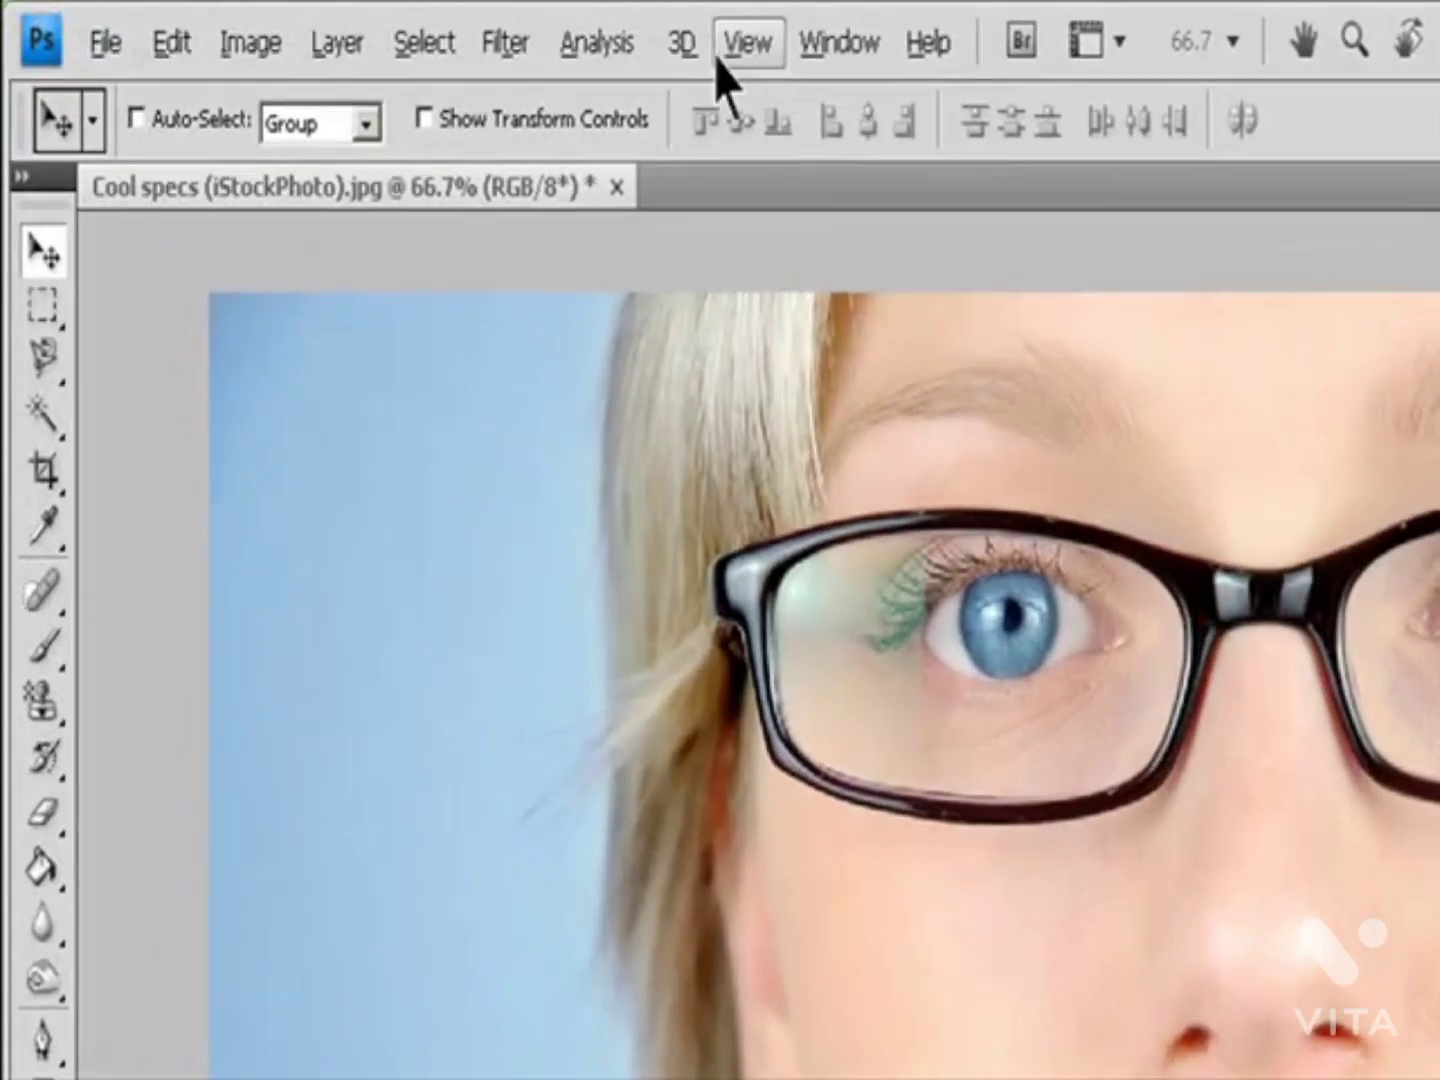
pyautogui.click(547, 32)
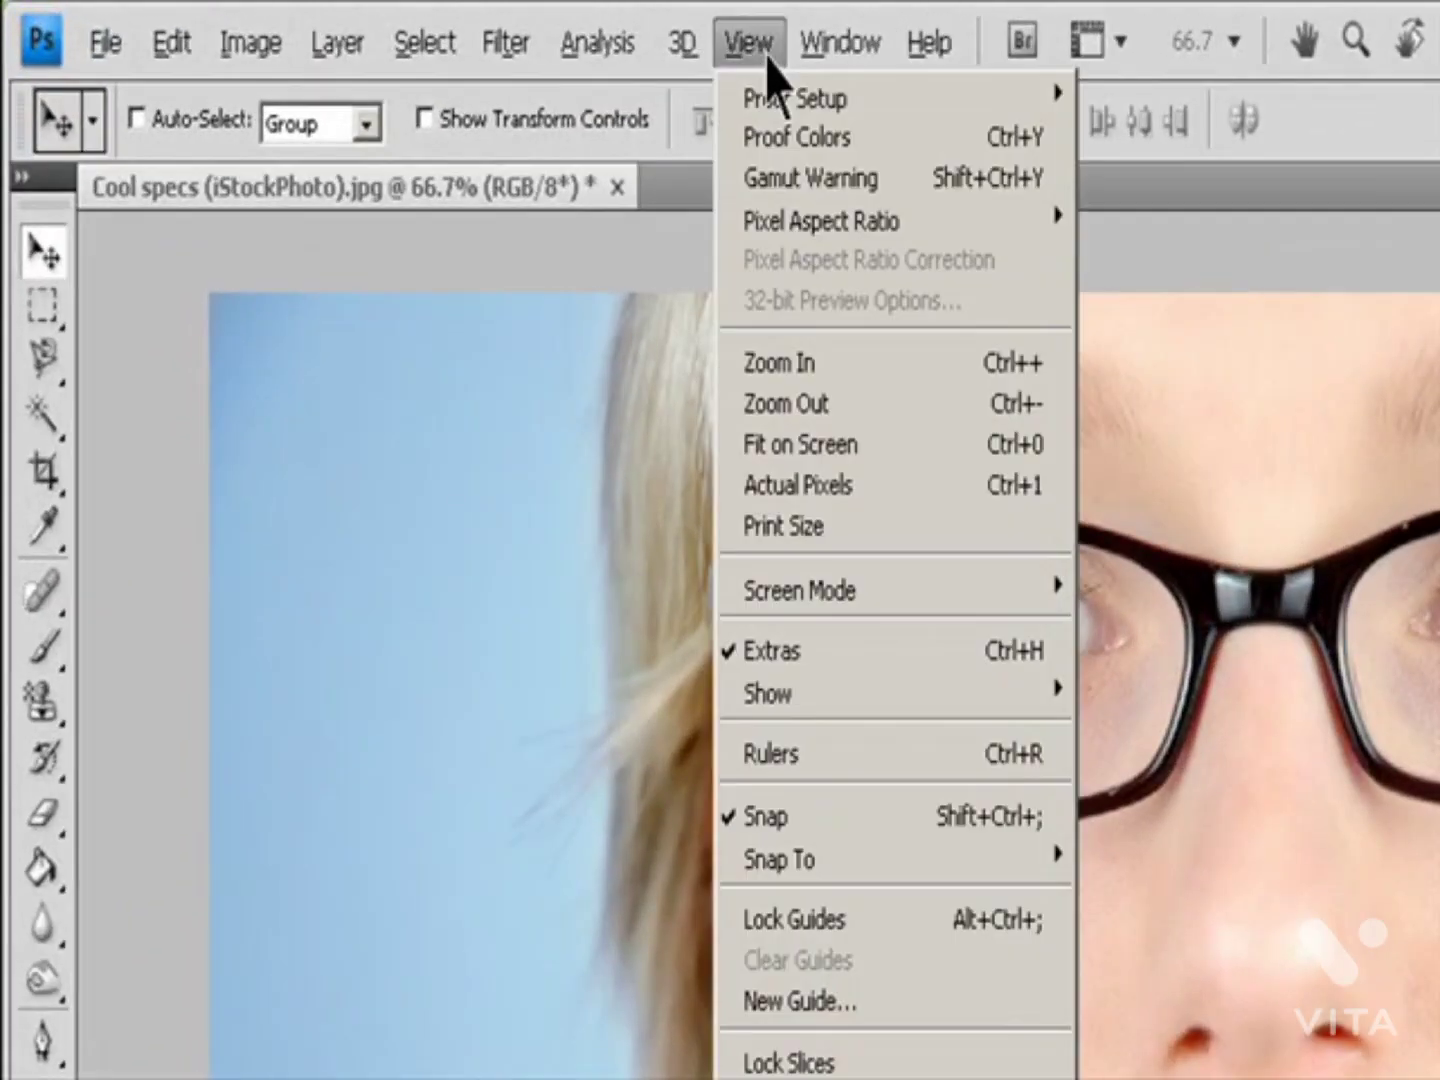
pyautogui.click(845, 512)
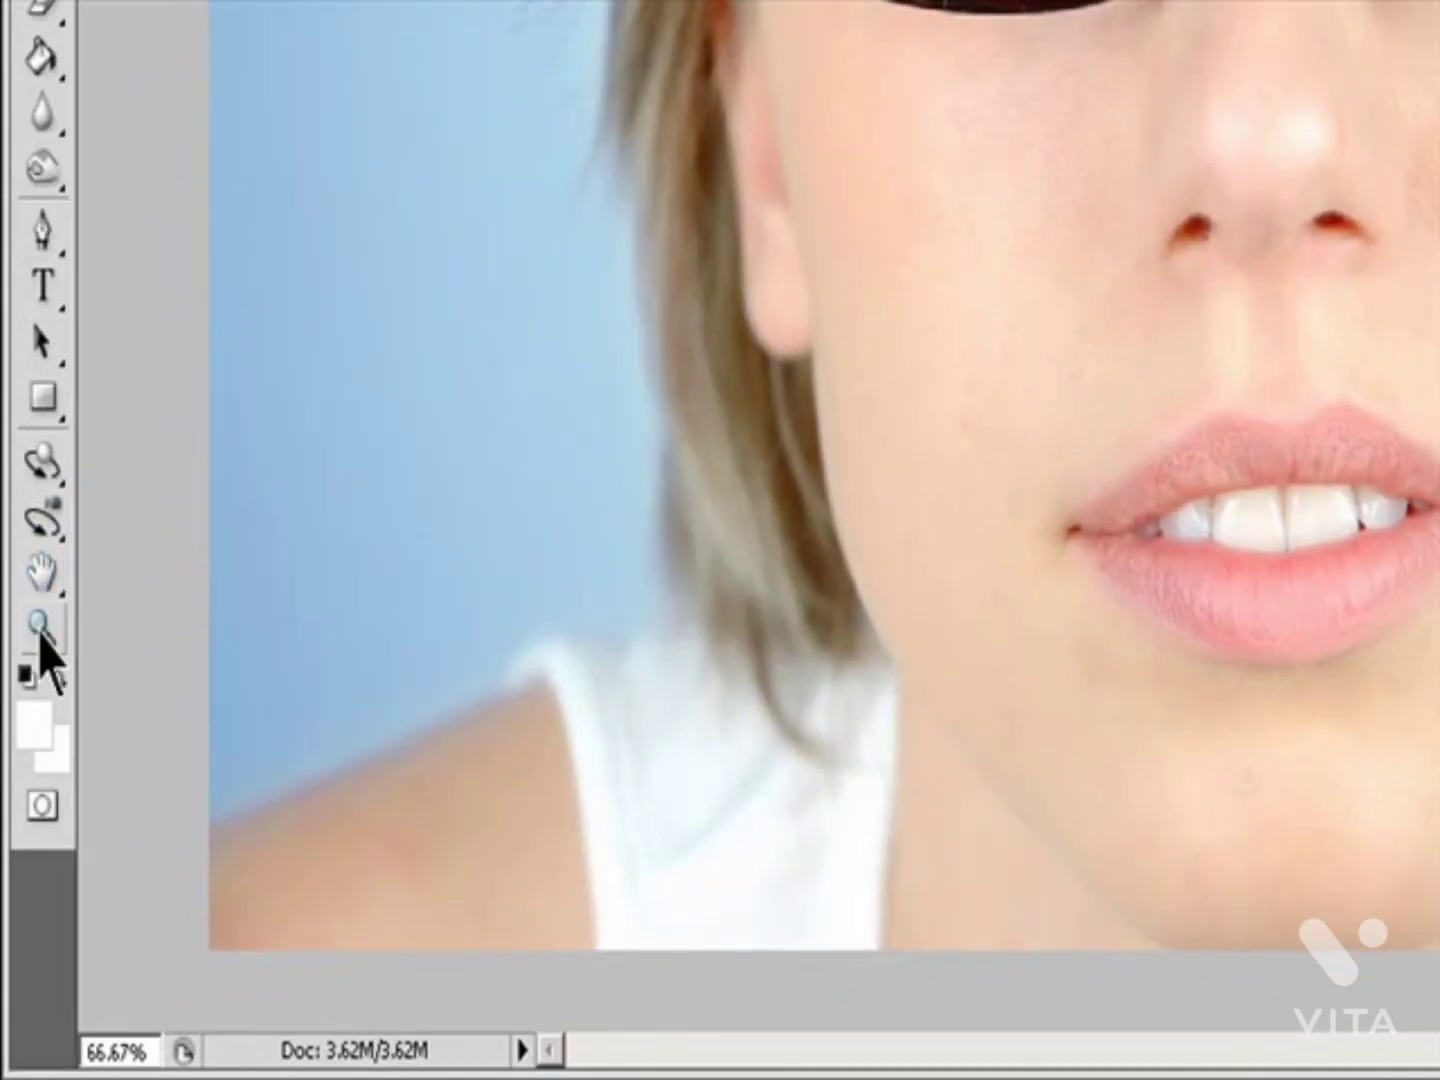
pyautogui.click(47, 580)
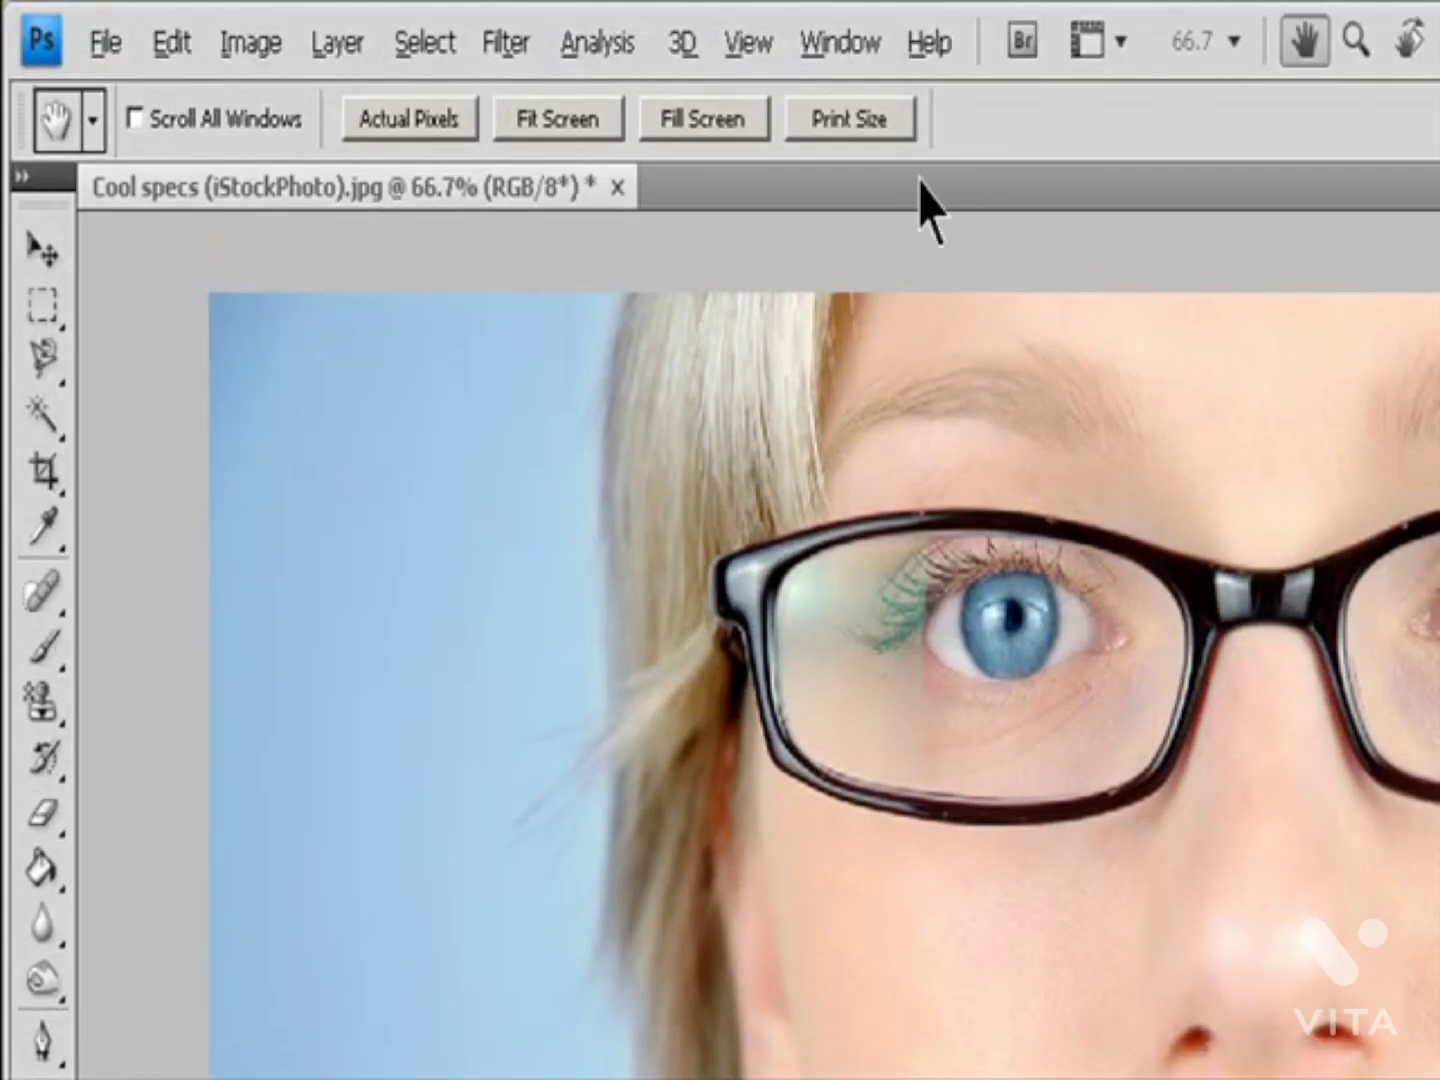
pyautogui.click(849, 117)
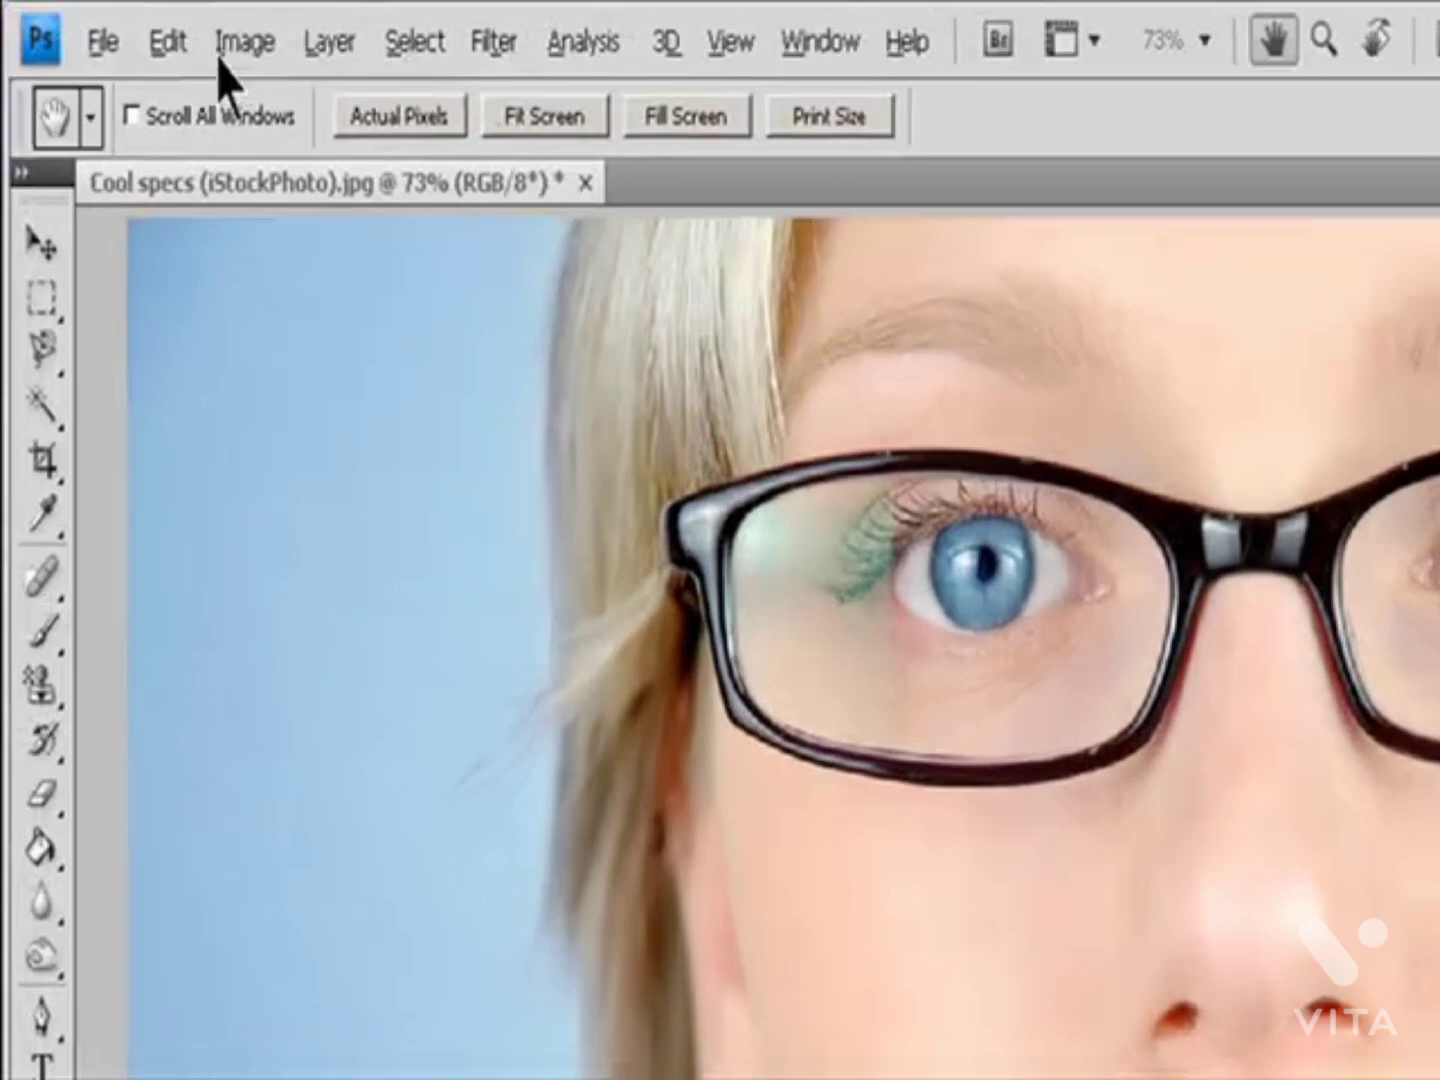
# Step: Review the Resample Image methods in Image Size down to Bicubic Sharper and cancel without changing the image
pyautogui.click(238, 44)
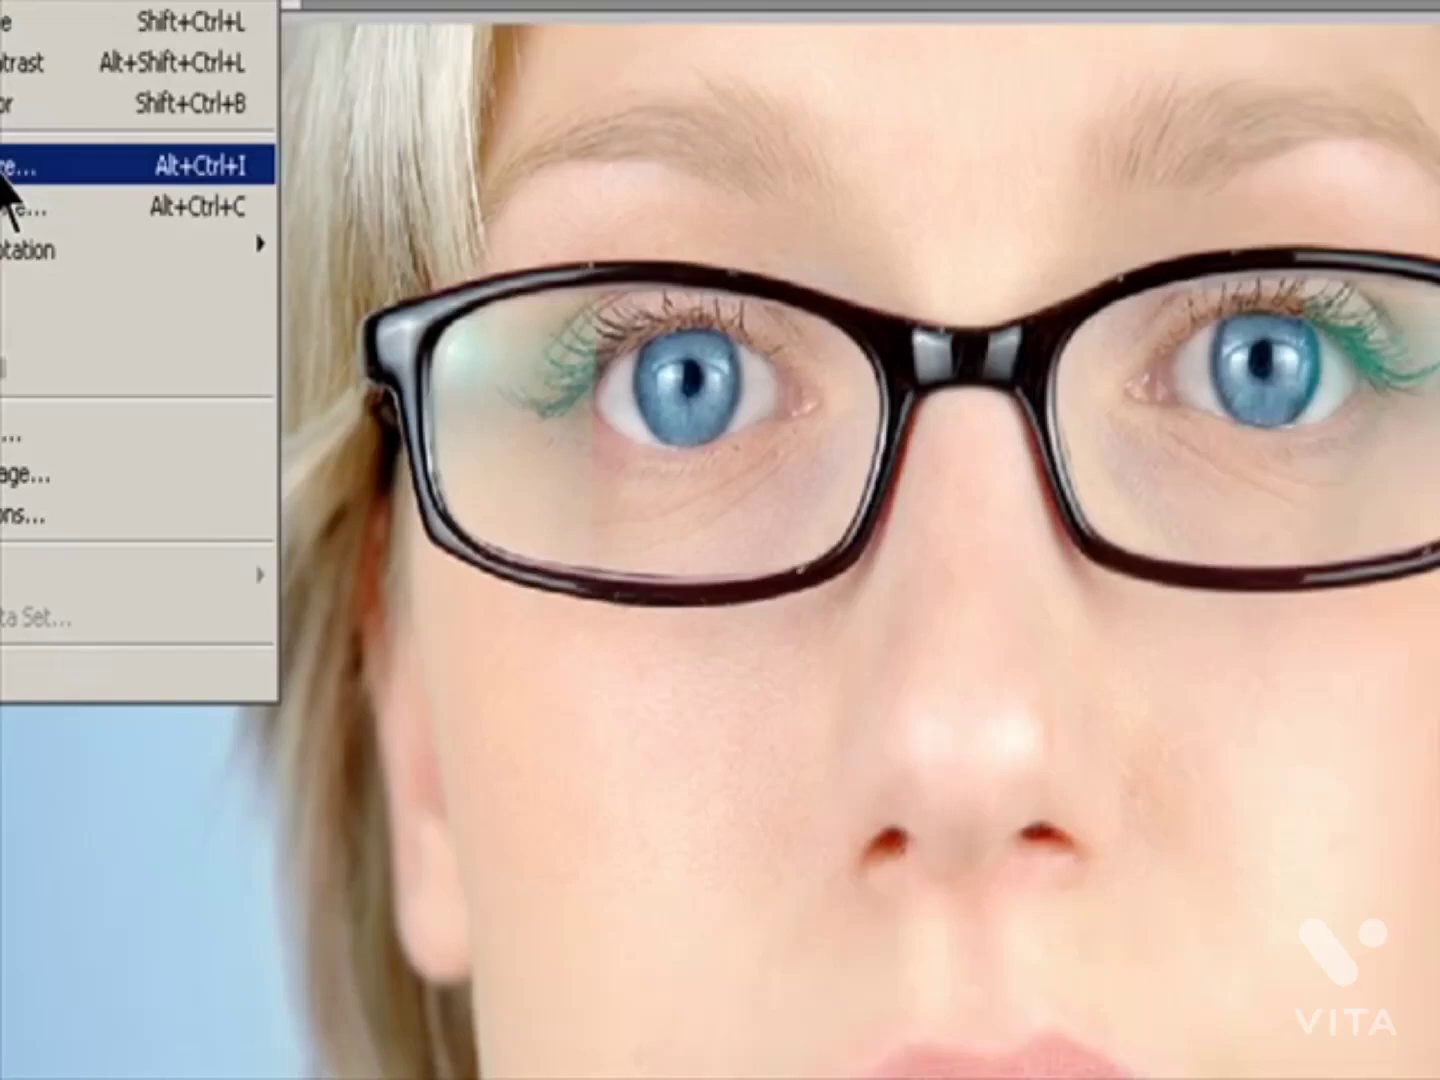
pyautogui.click(317, 365)
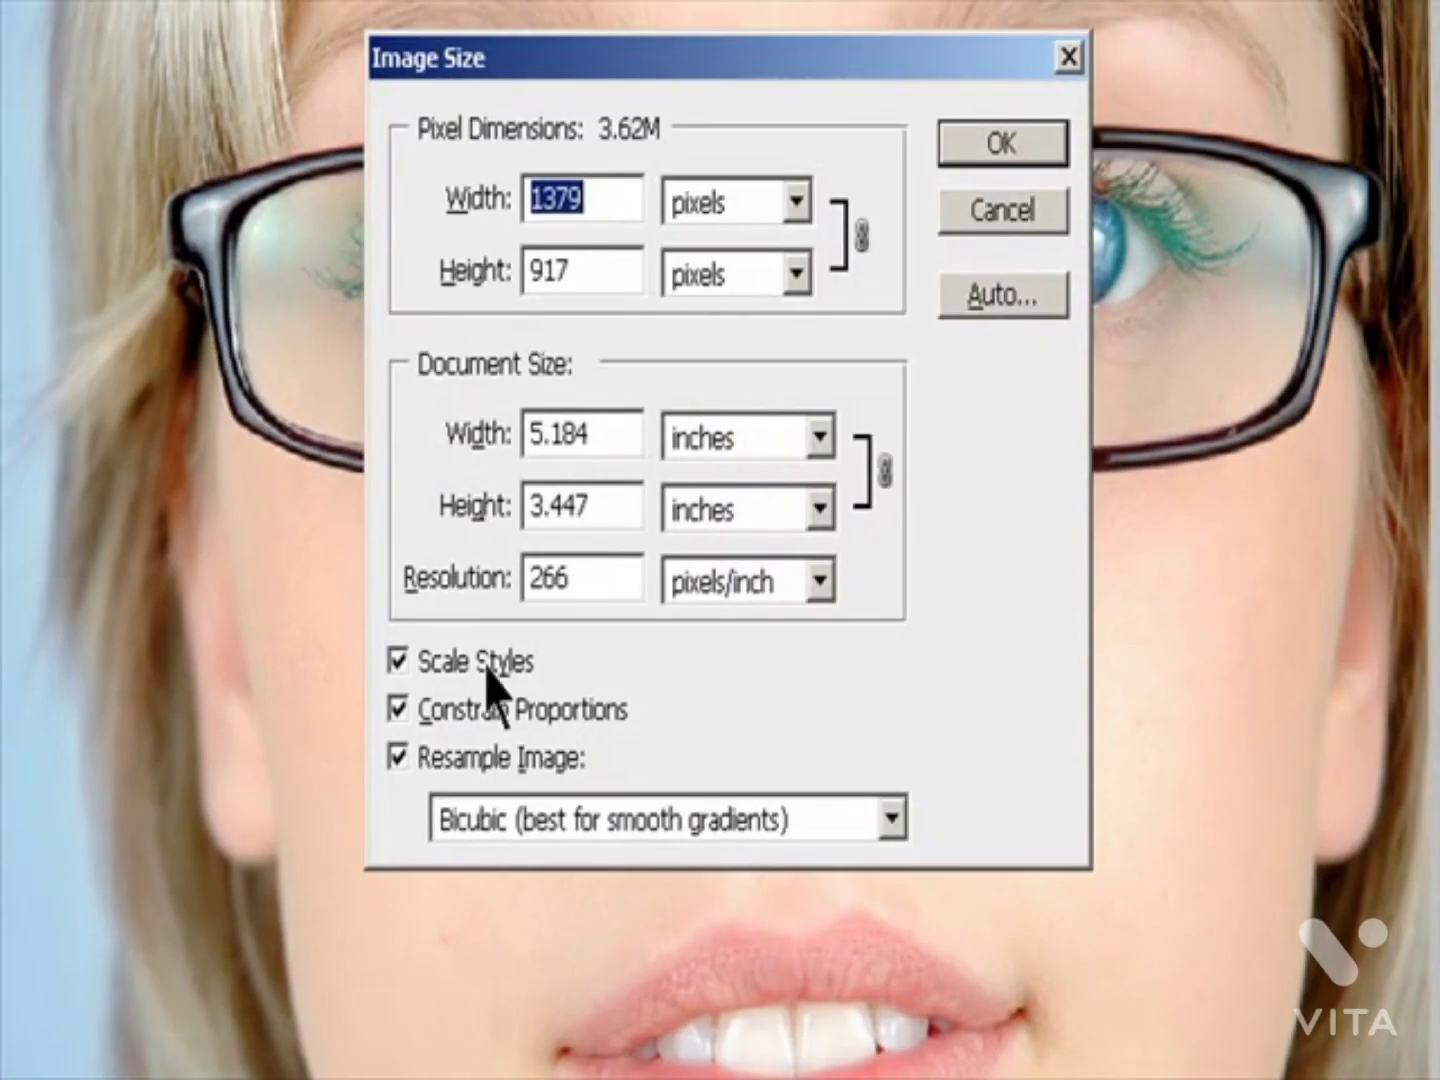
pyautogui.click(890, 819)
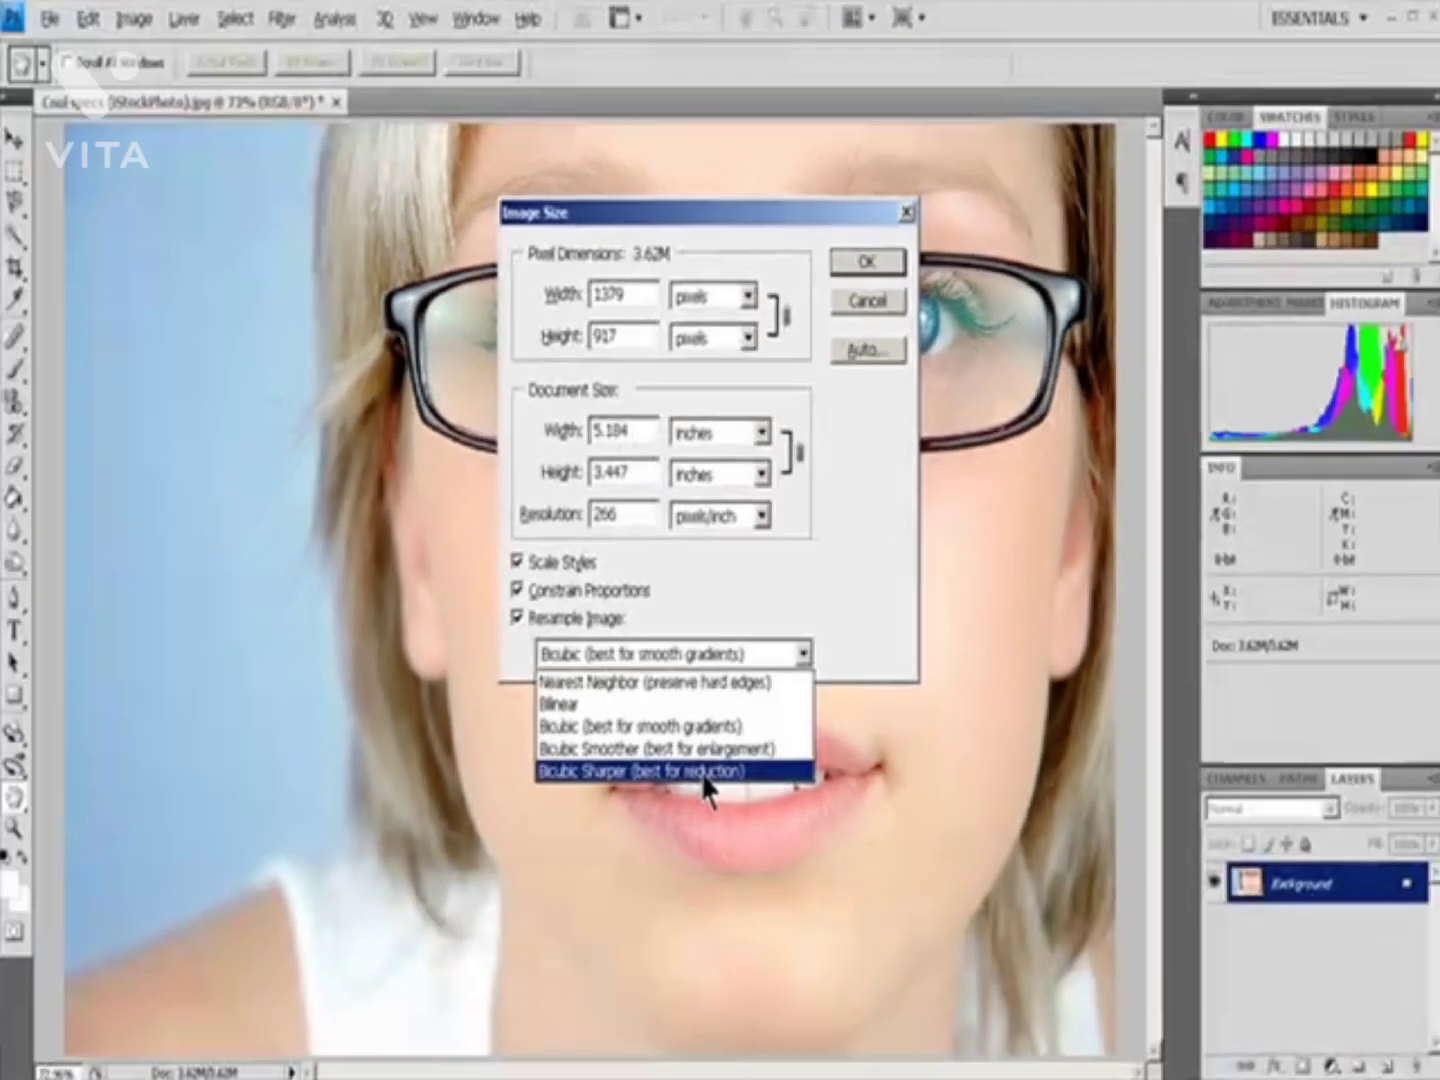
pyautogui.press('Escape')
pyautogui.press('Escape')
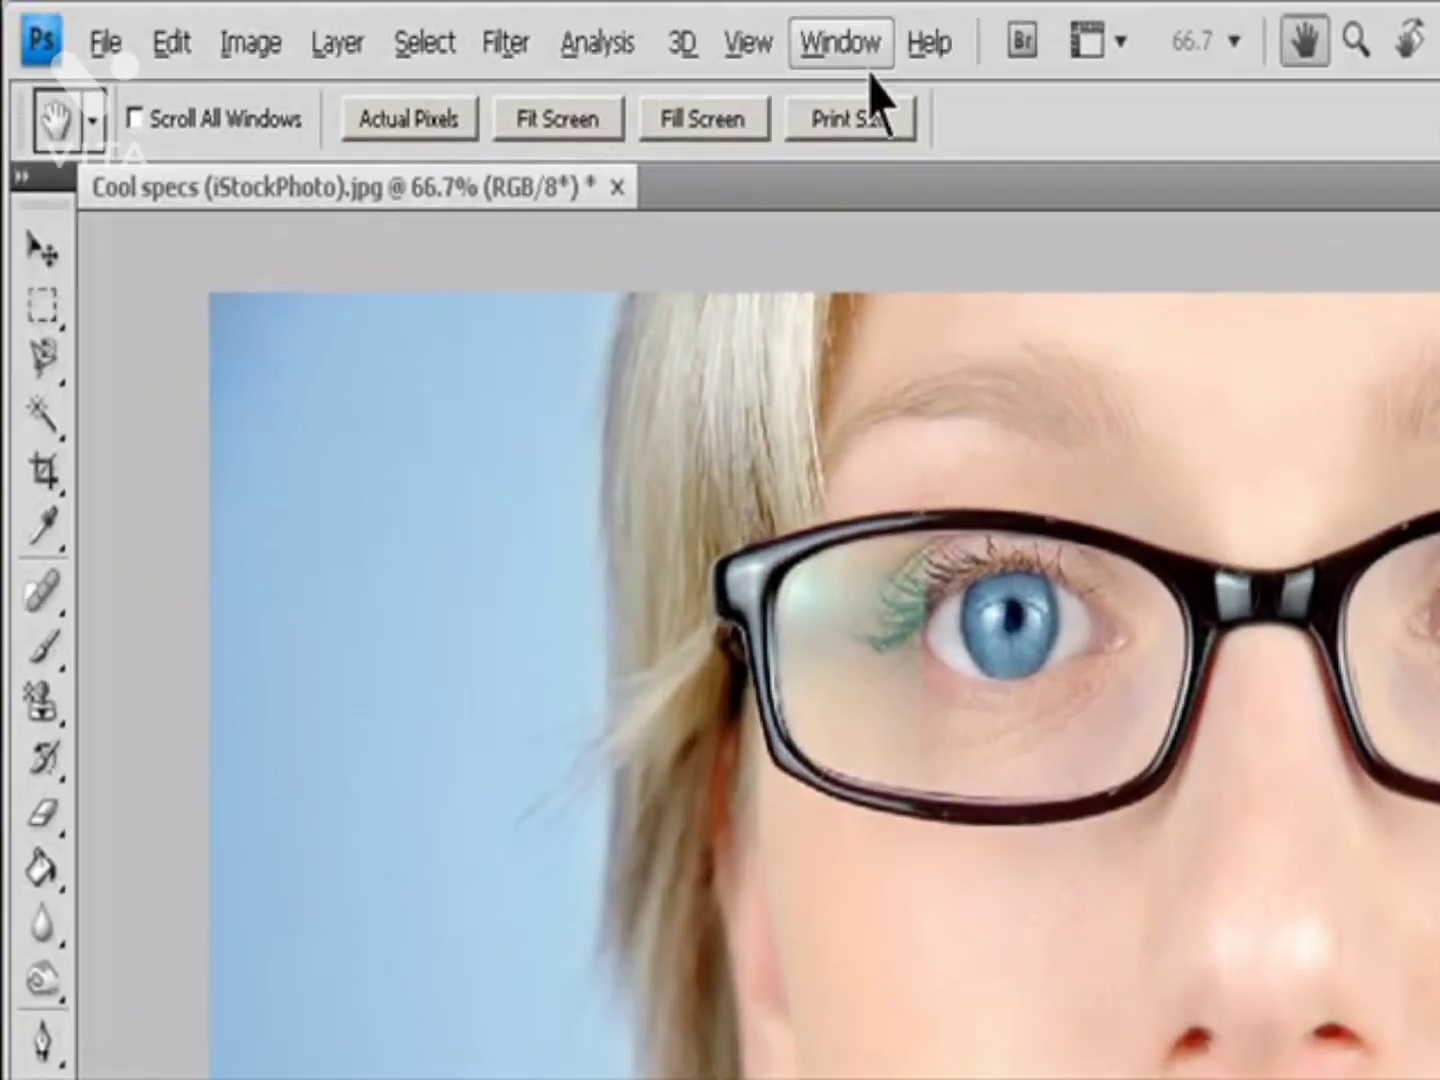
# Step: Show the Navigator and set its magnification to 100%
pyautogui.click(485, 26)
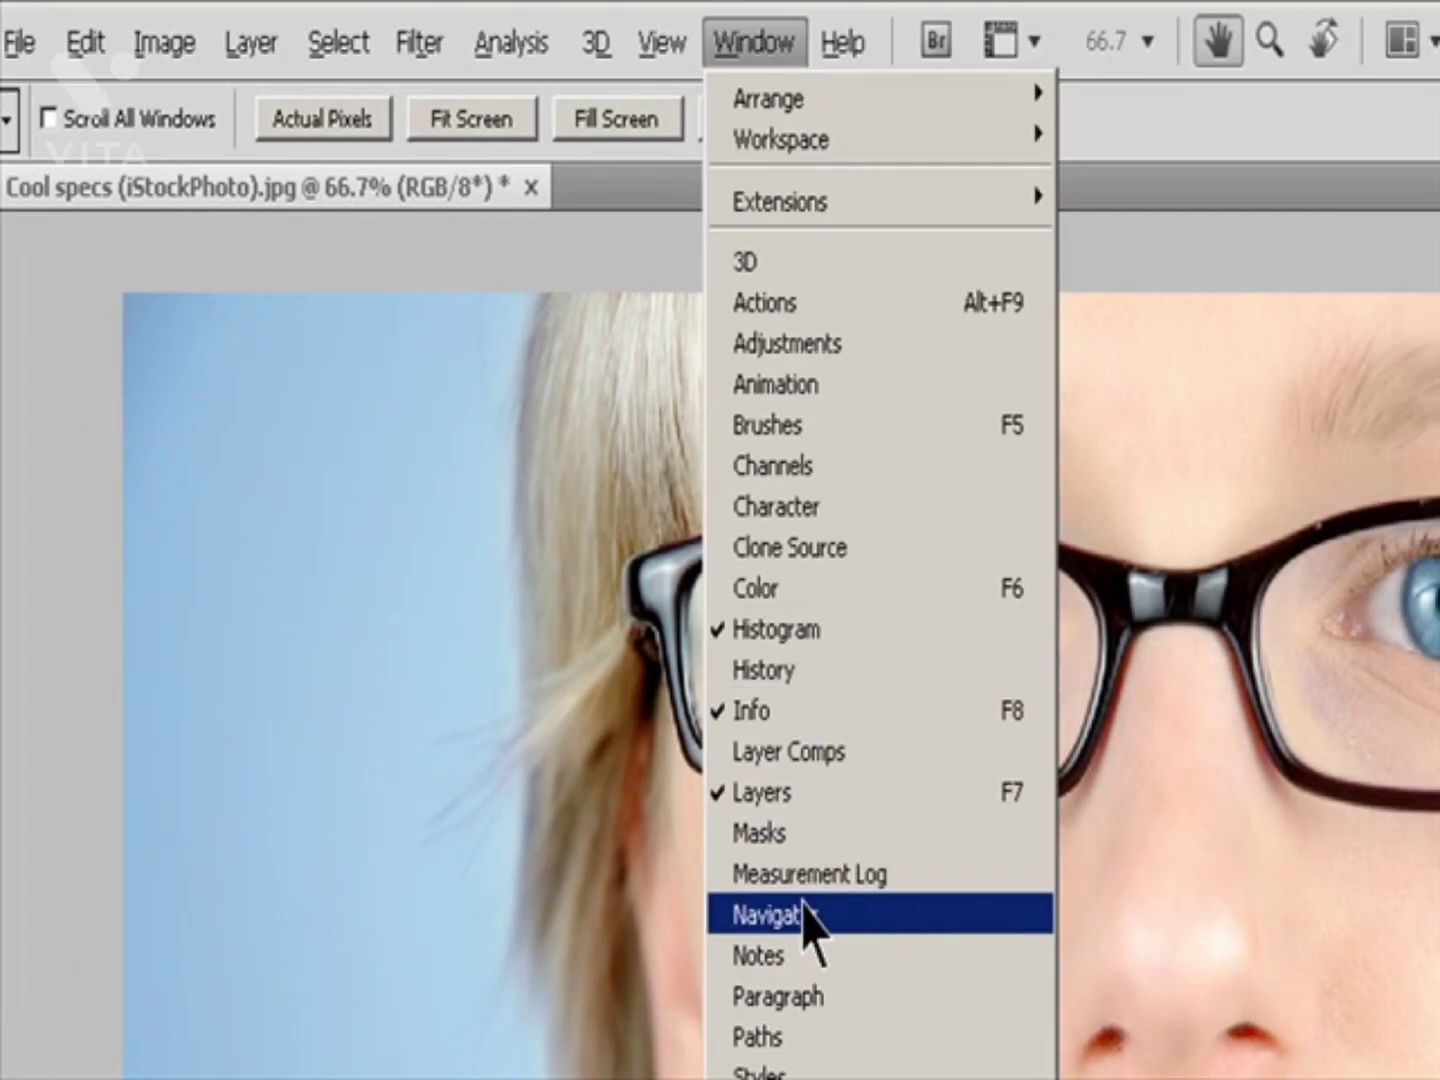
pyautogui.click(894, 916)
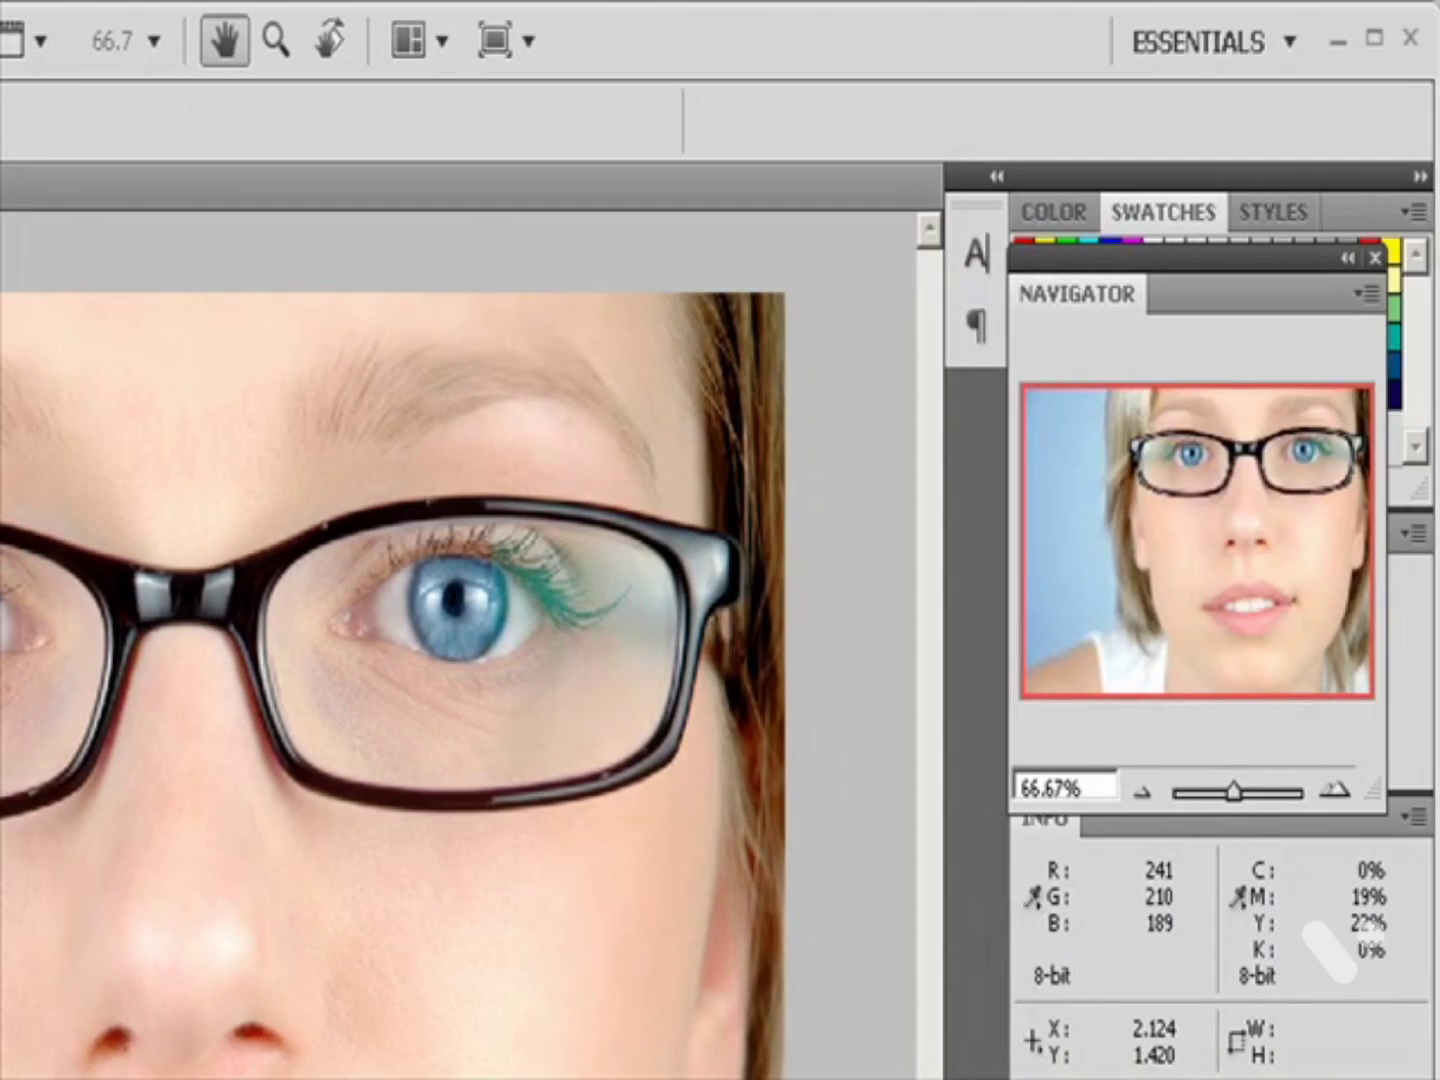
pyautogui.click(1099, 786)
pyautogui.write('100')
pyautogui.press('Return')
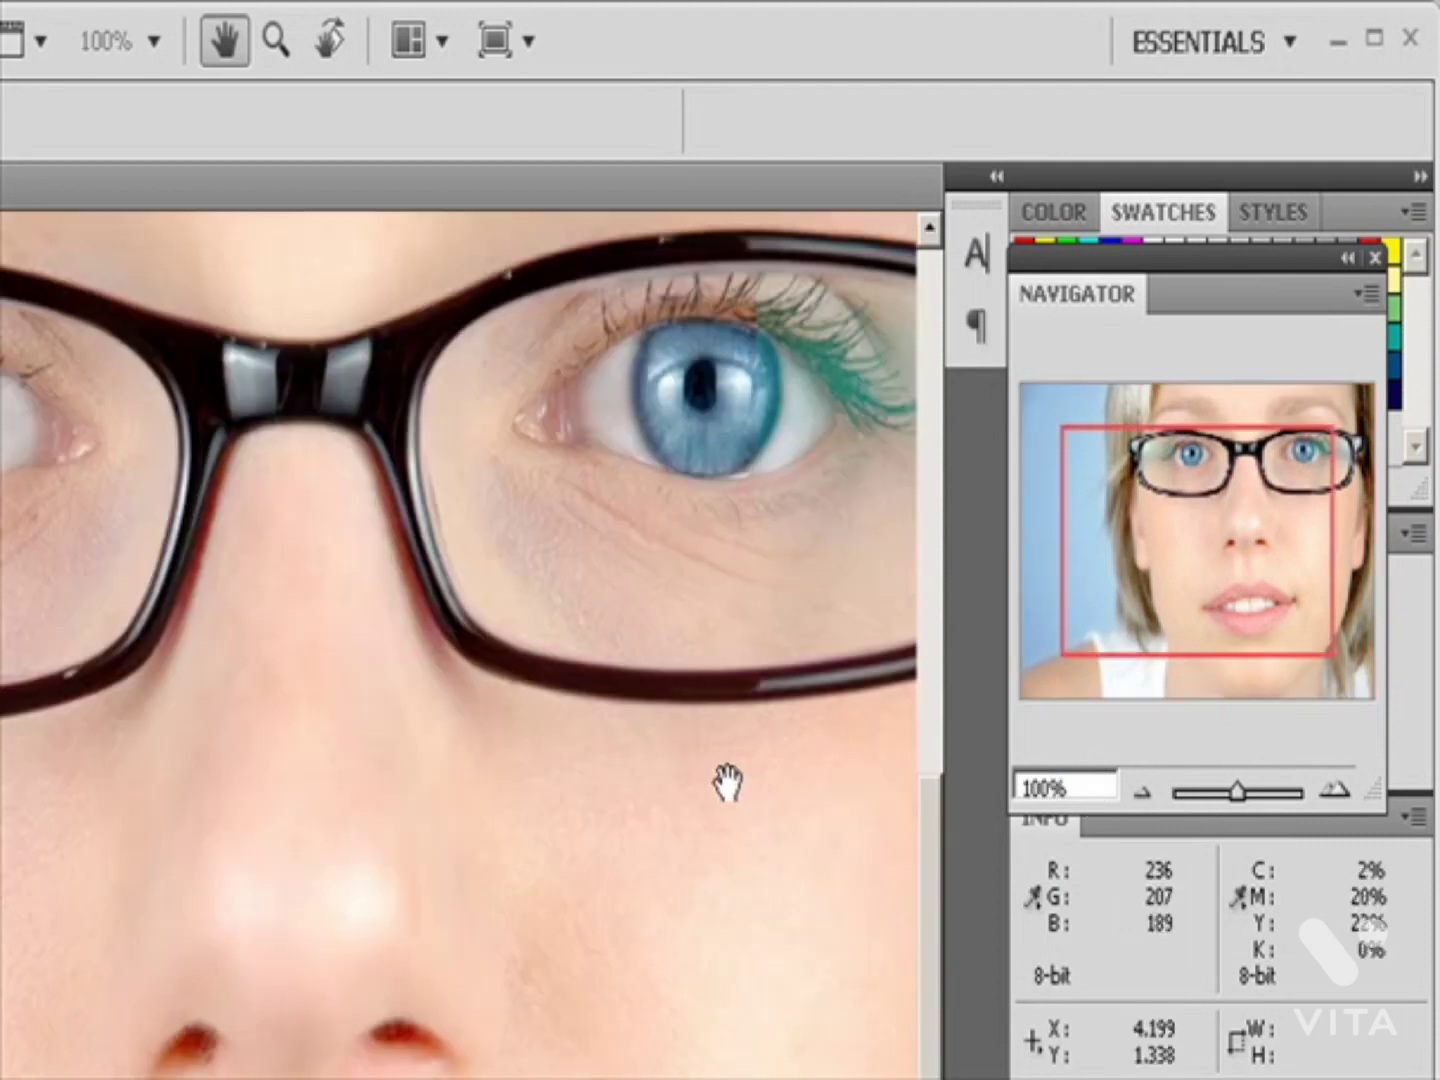
# Step: Zoom the portrait out to 50% with the Navigator, and zoom back in to 66.67%
pyautogui.click(1143, 794)
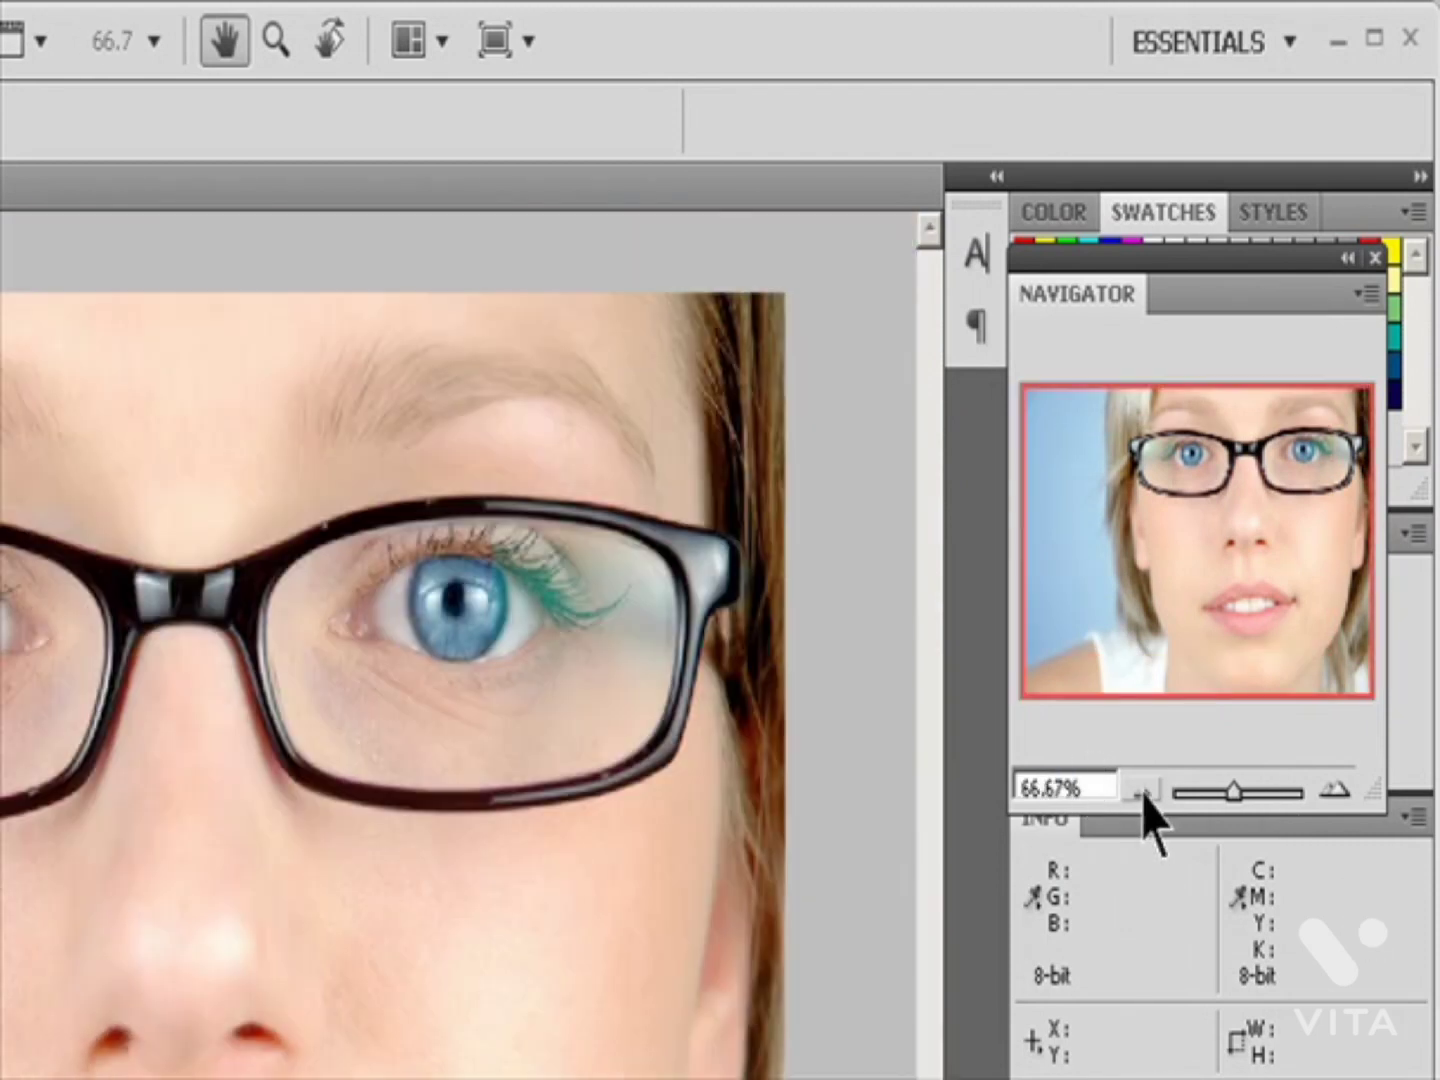
pyautogui.click(1143, 794)
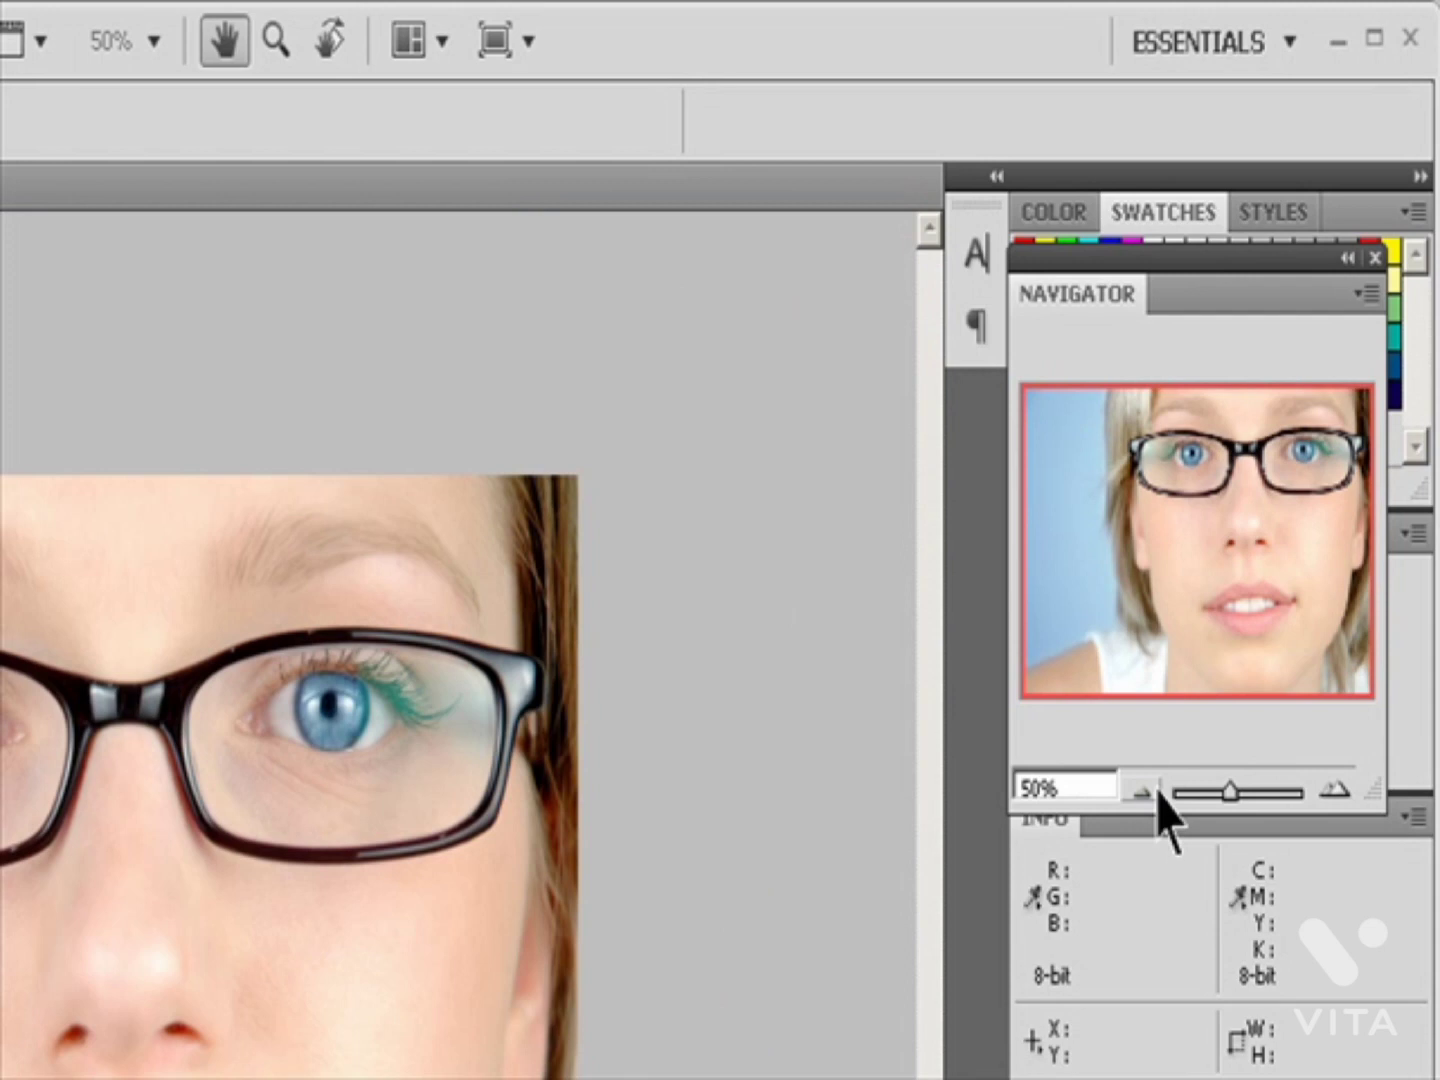
pyautogui.click(1334, 793)
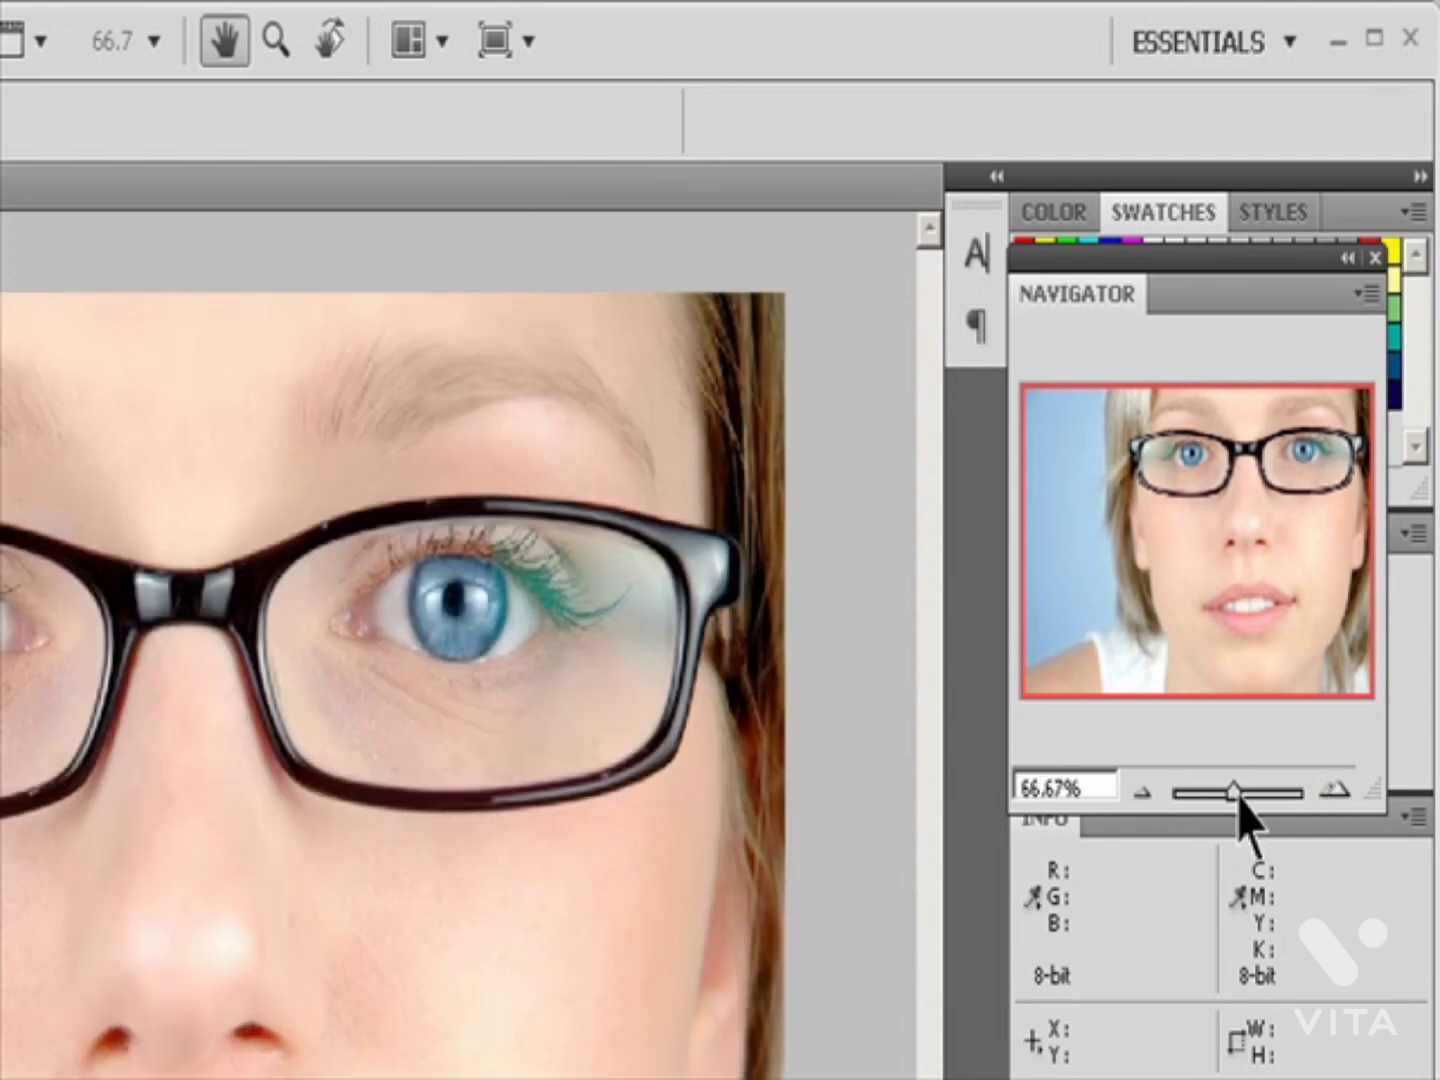
# Step: Zoom the portrait to 90.48% with the Navigator and move the viewed area to the photo's lower-right corner
pyautogui.moveTo(1237, 793)
pyautogui.mouseDown()
pyautogui.moveTo(1273, 793)
pyautogui.moveTo(1238, 795)
pyautogui.mouseUp()
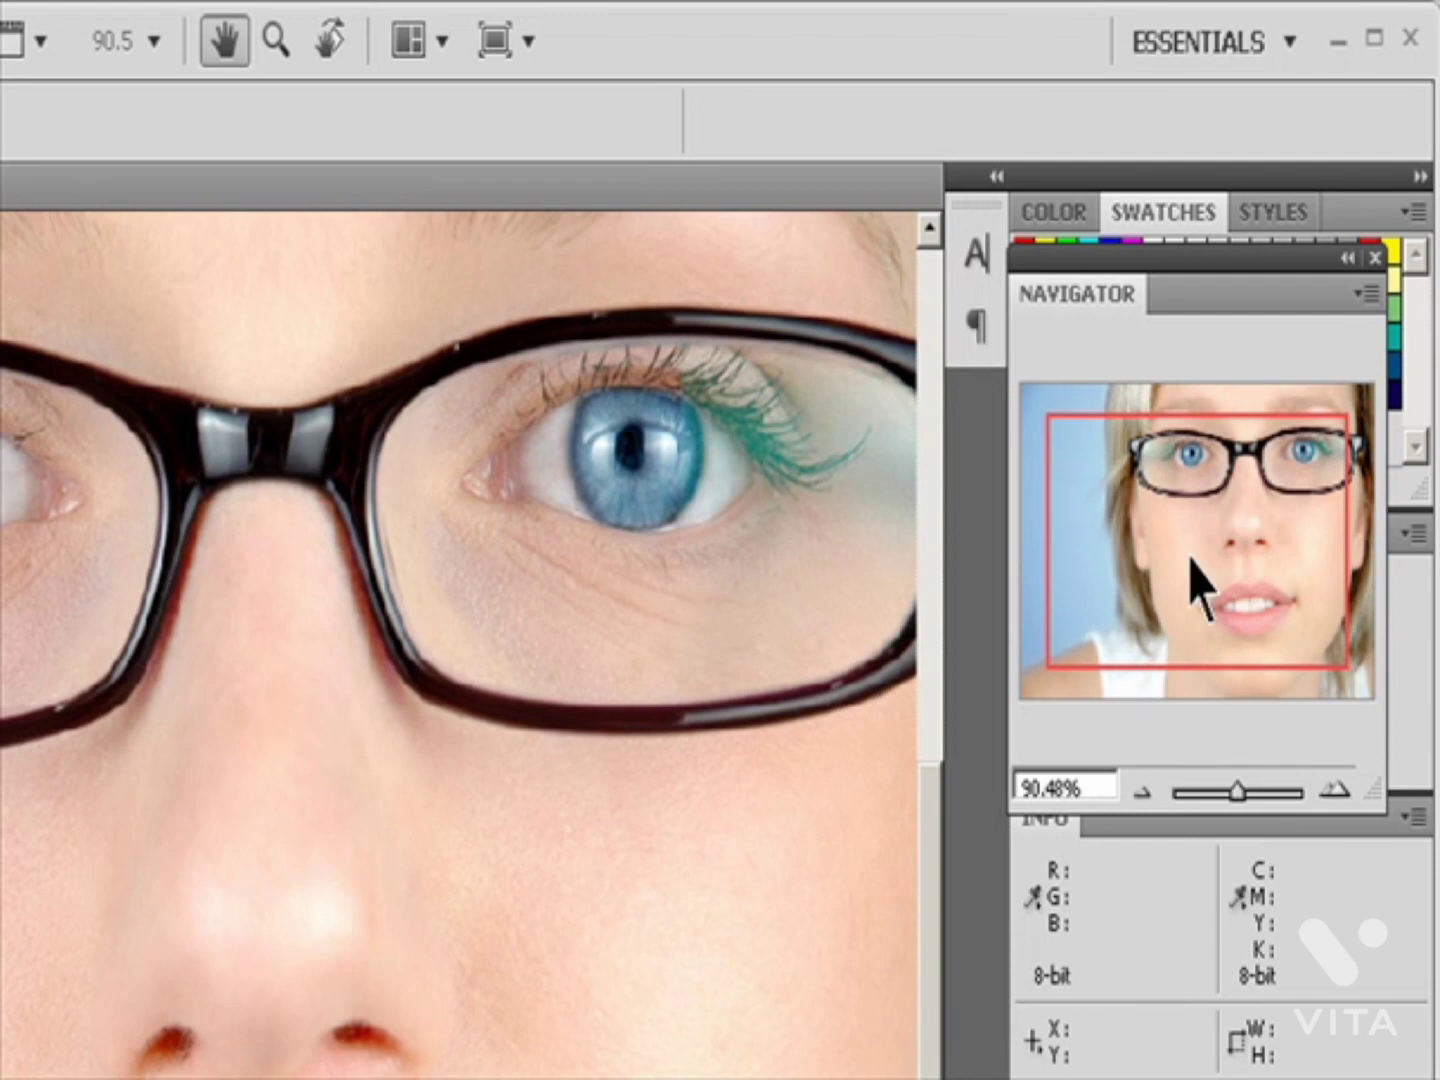
pyautogui.moveTo(1173, 514); pyautogui.dragTo(1278, 622)
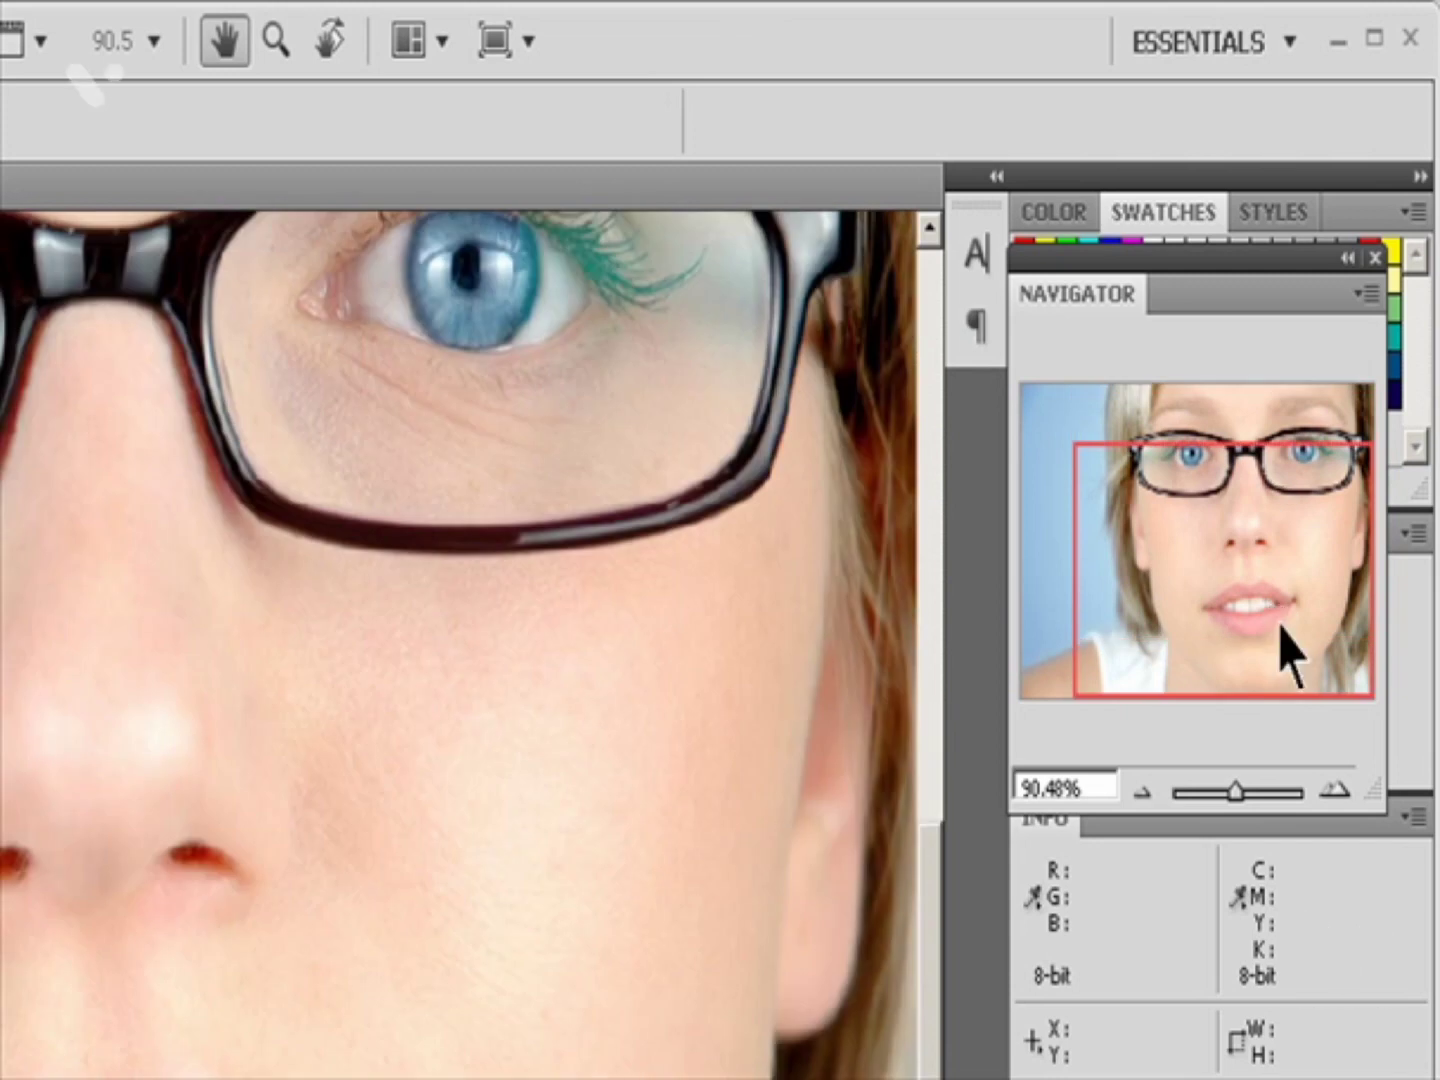
# Step: Change the Navigator's view box color to Cyan and move the view box over the portrait's eyes
pyautogui.click(1366, 293)
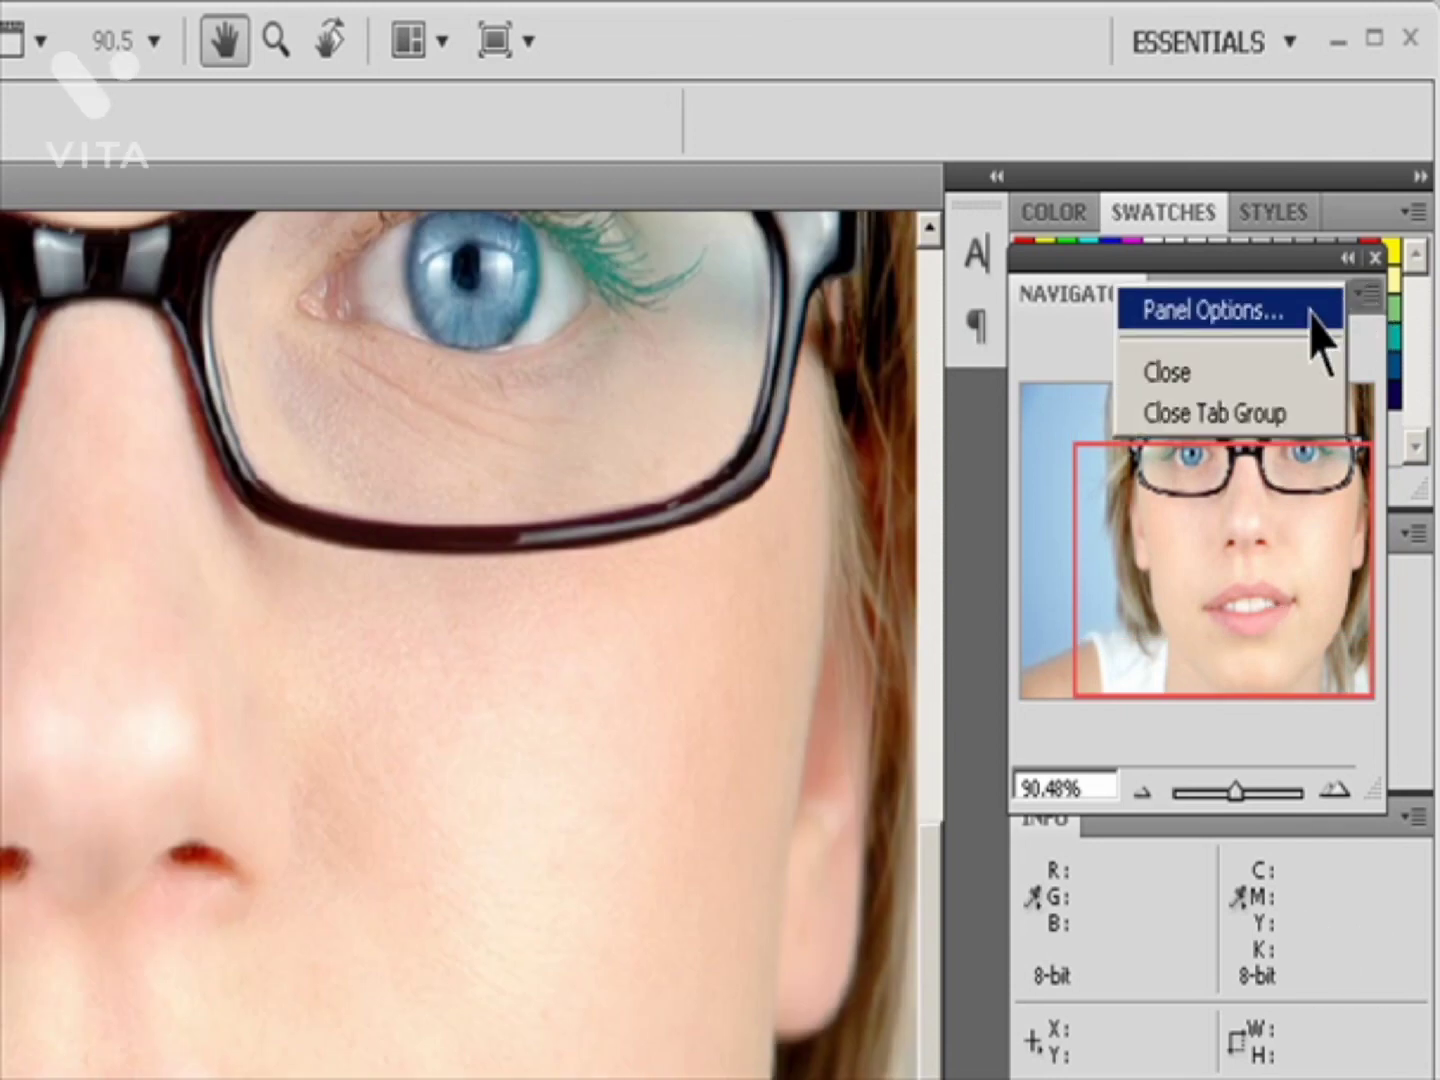
pyautogui.click(1309, 312)
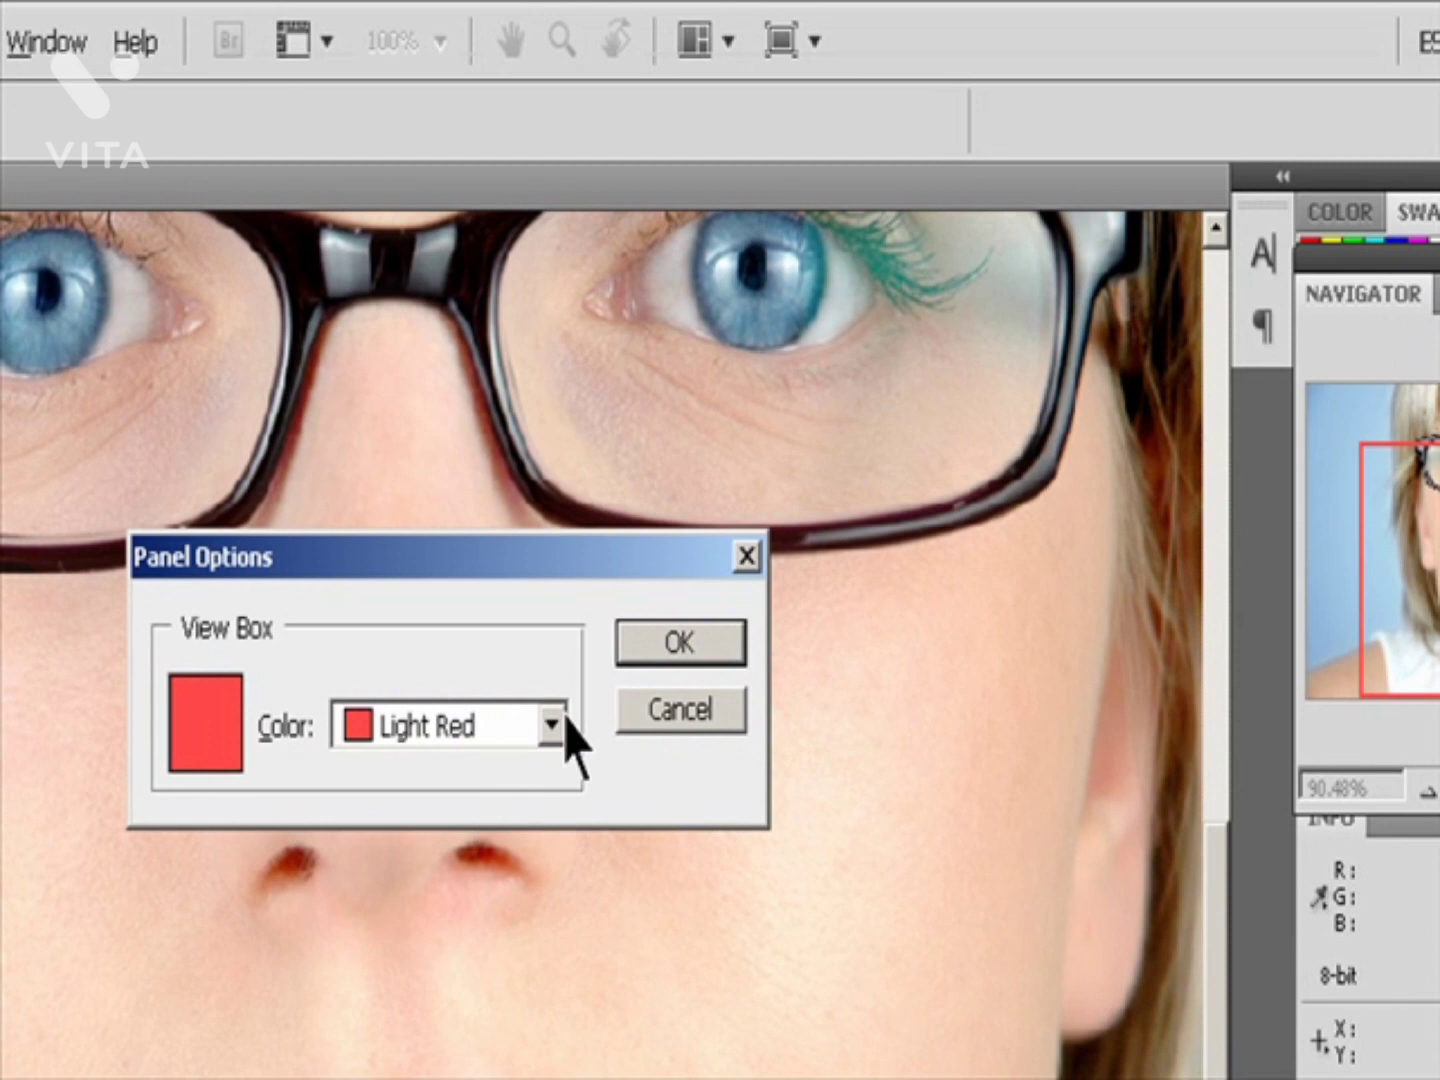
pyautogui.click(394, 723)
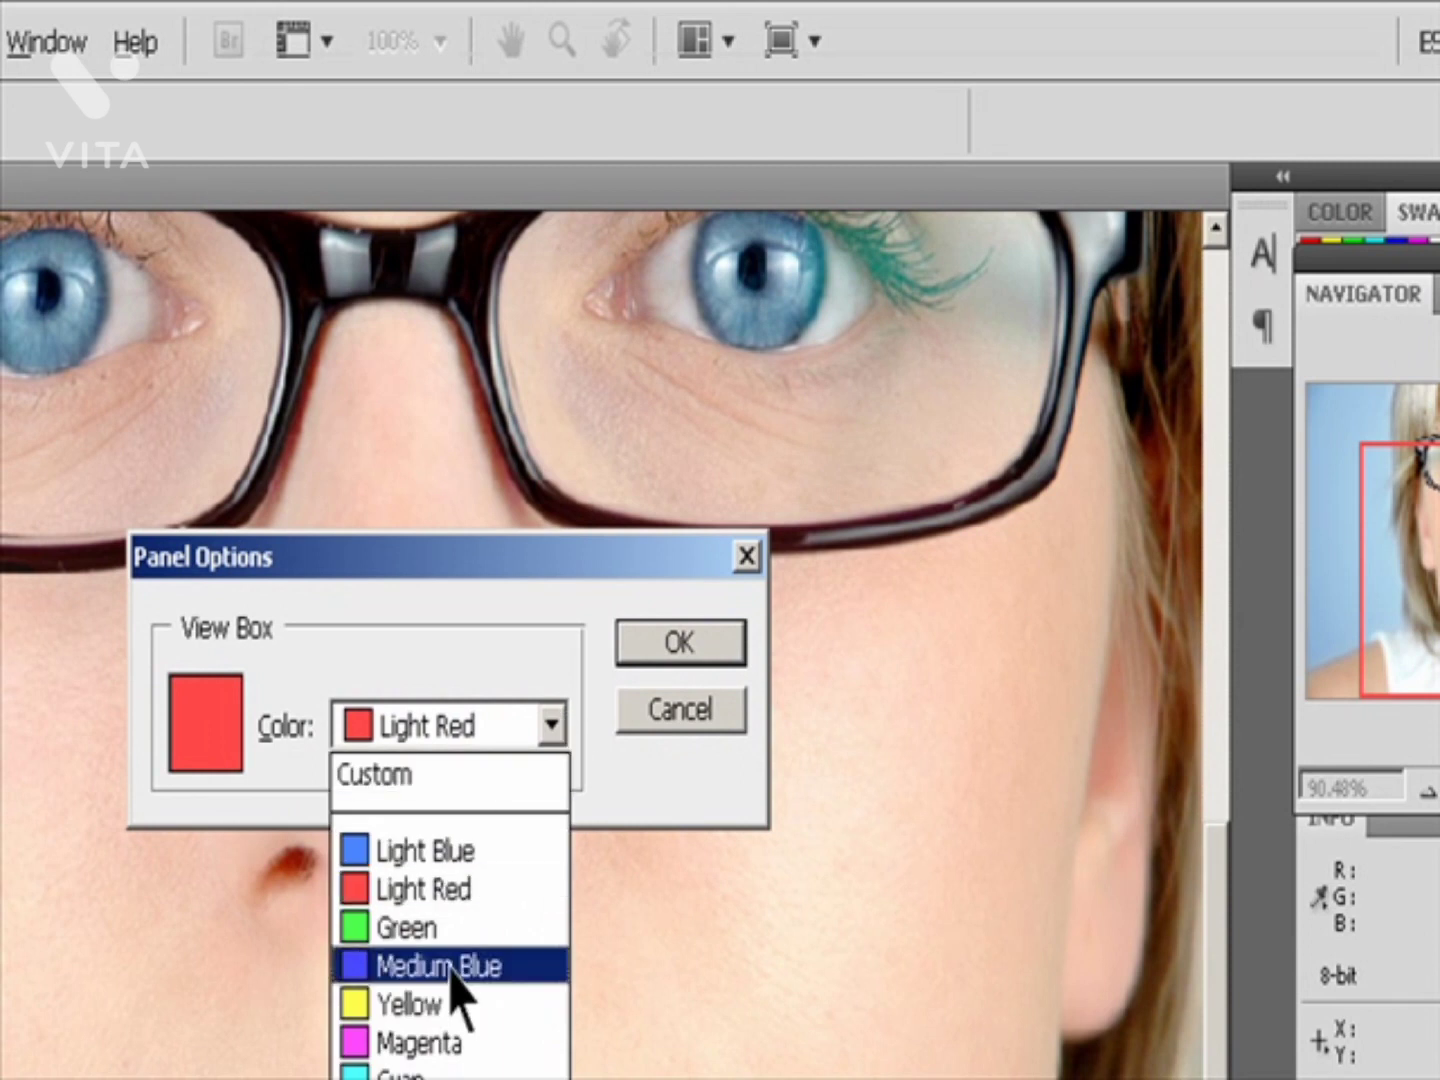
pyautogui.click(472, 1072)
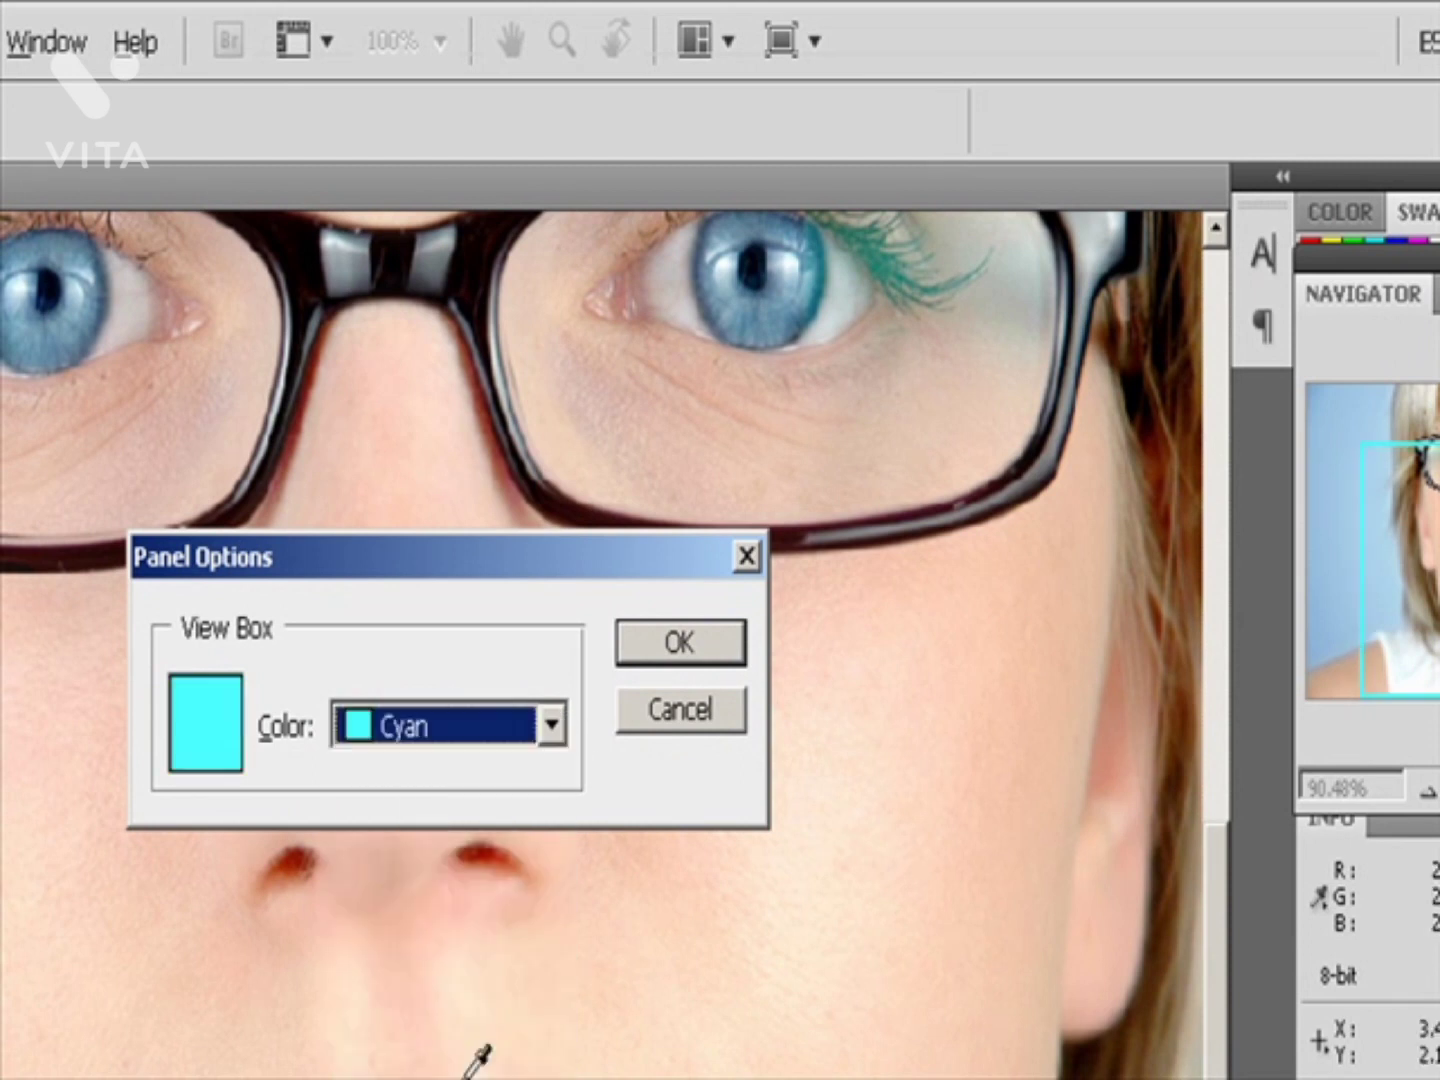
pyautogui.click(672, 644)
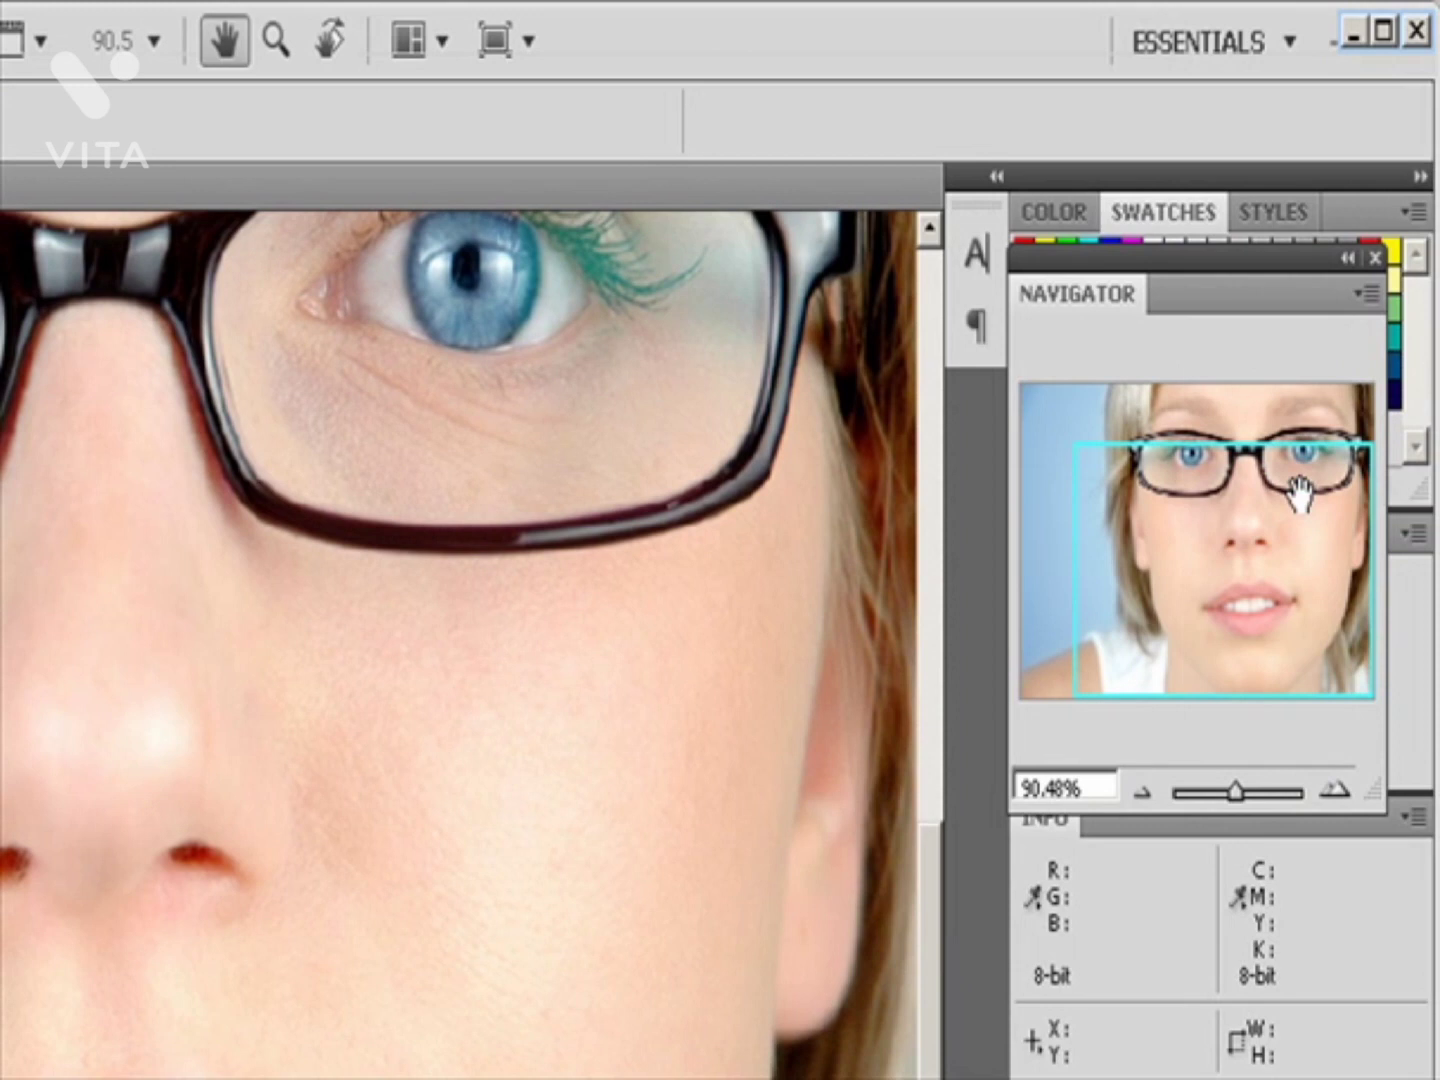
pyautogui.moveTo(1300, 491); pyautogui.dragTo(1146, 405)
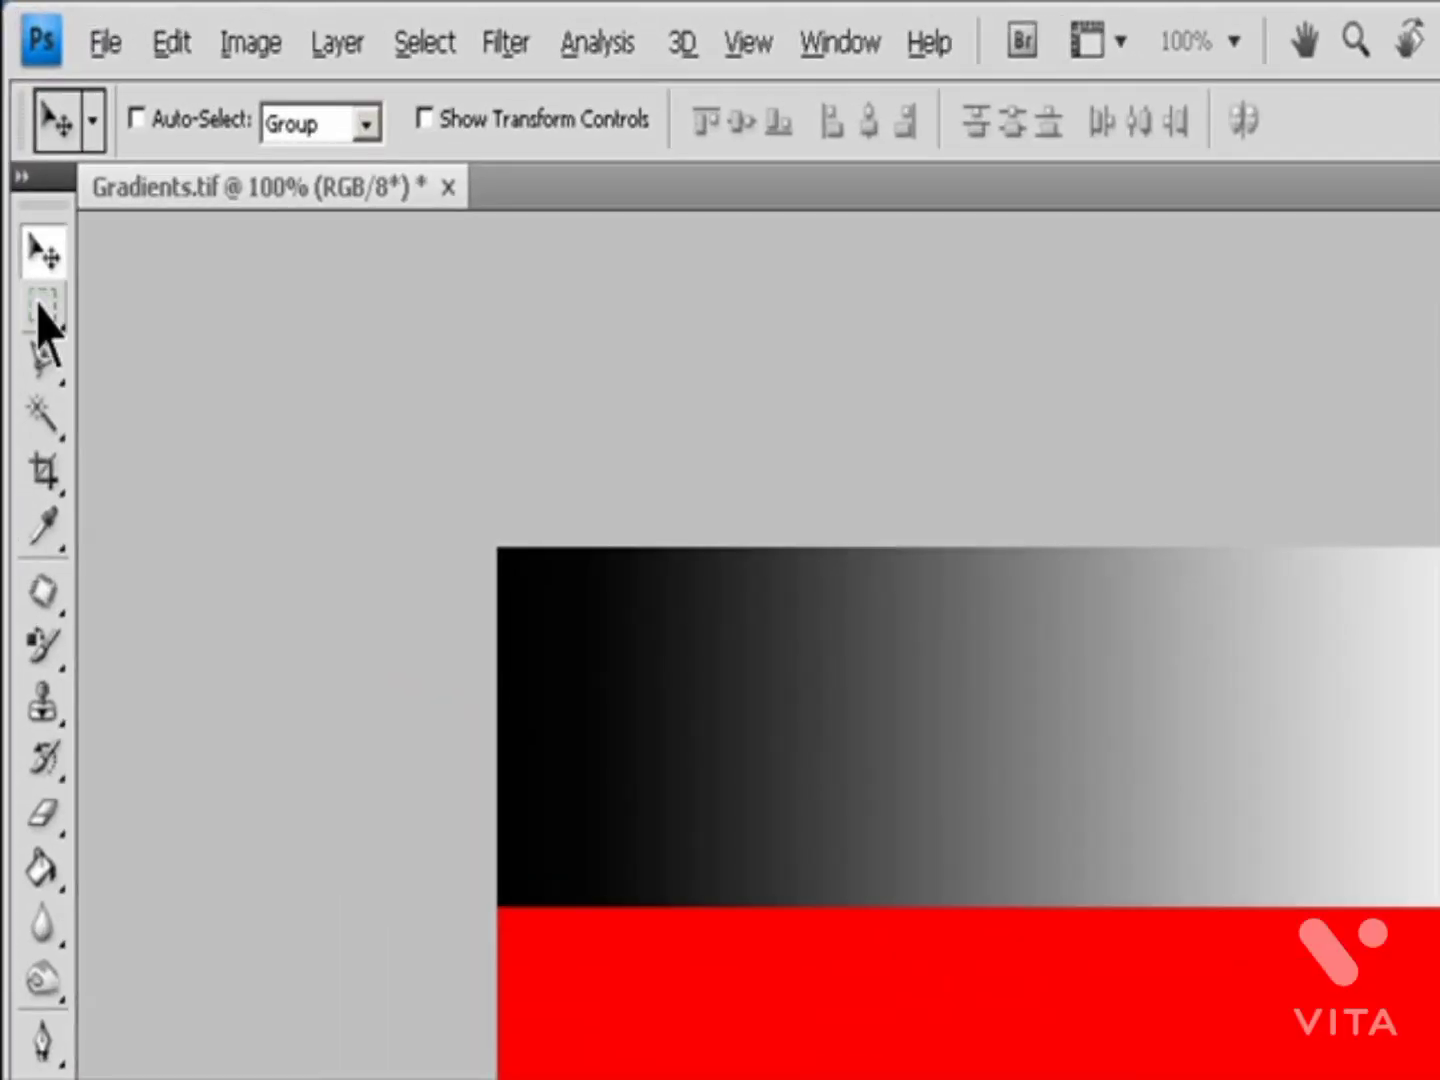
# Step: Activate the Rectangular Marquee tool and switch its selection mode through subtract and intersect back to New Selection
pyautogui.click(42, 312)
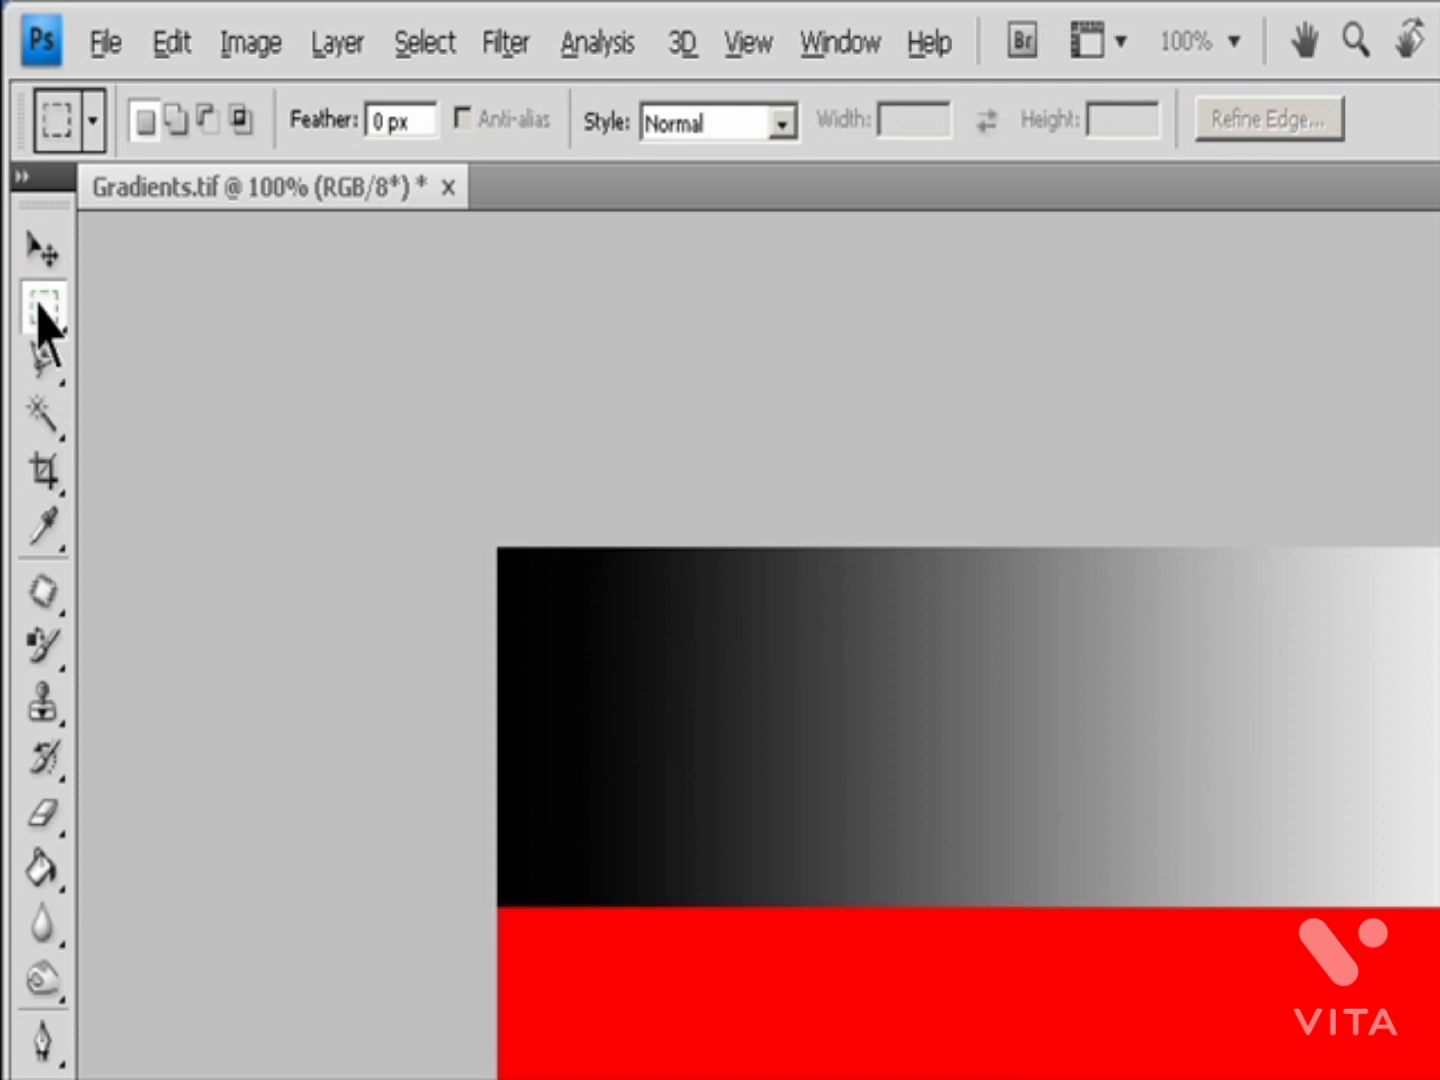
pyautogui.rightClick(40, 308)
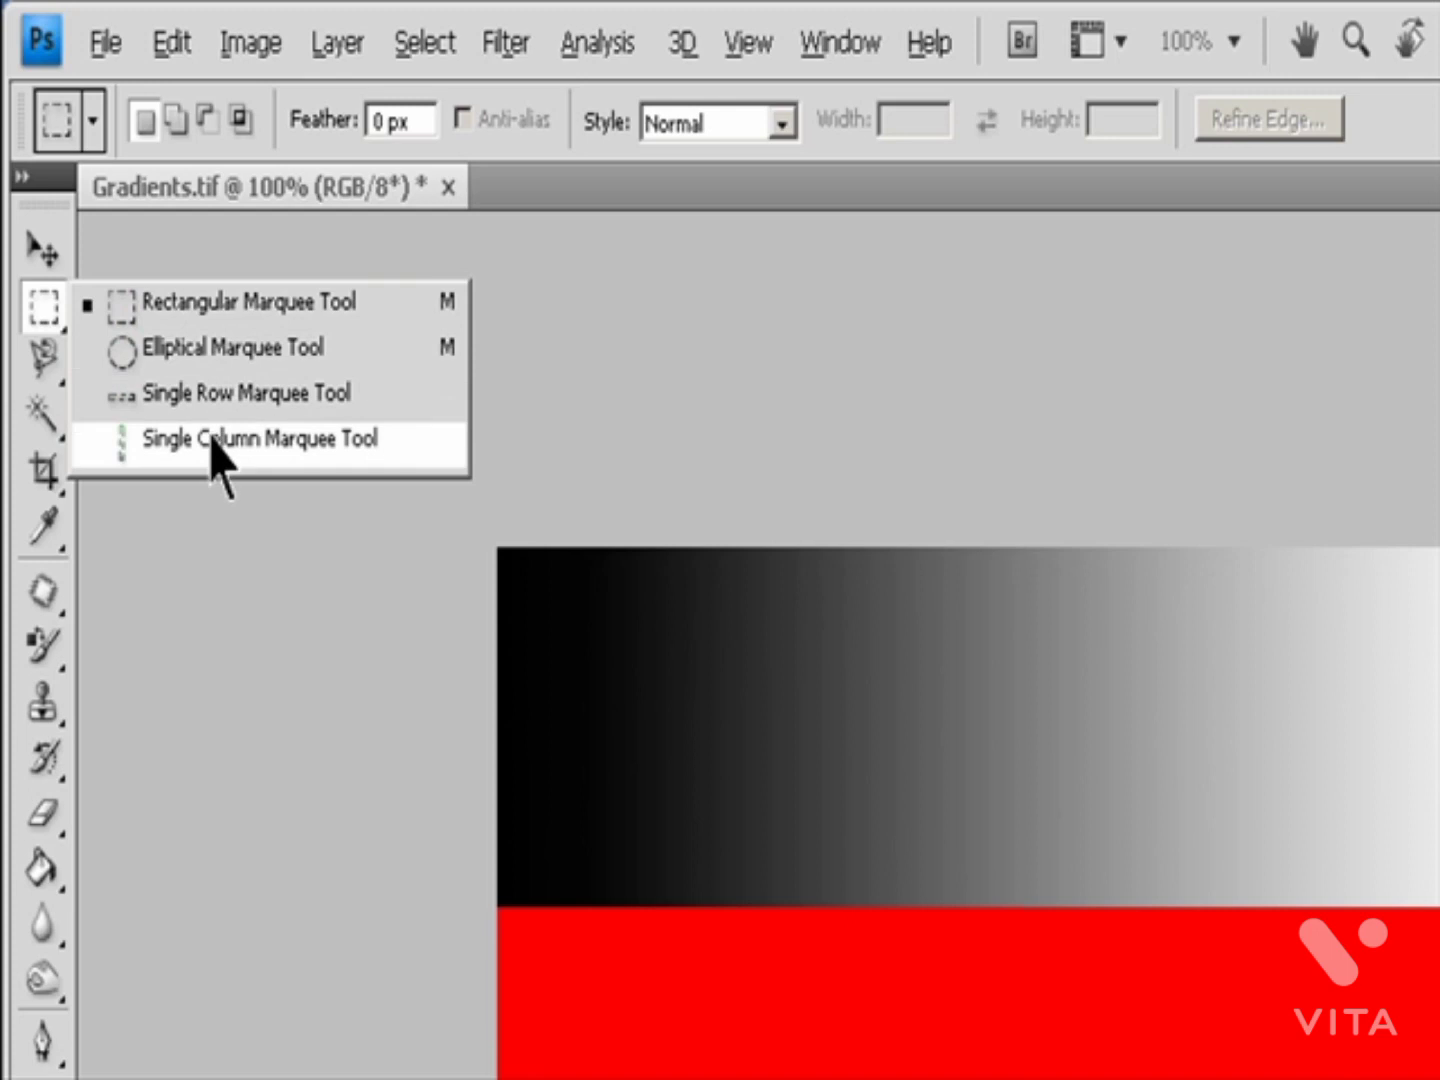
pyautogui.click(228, 302)
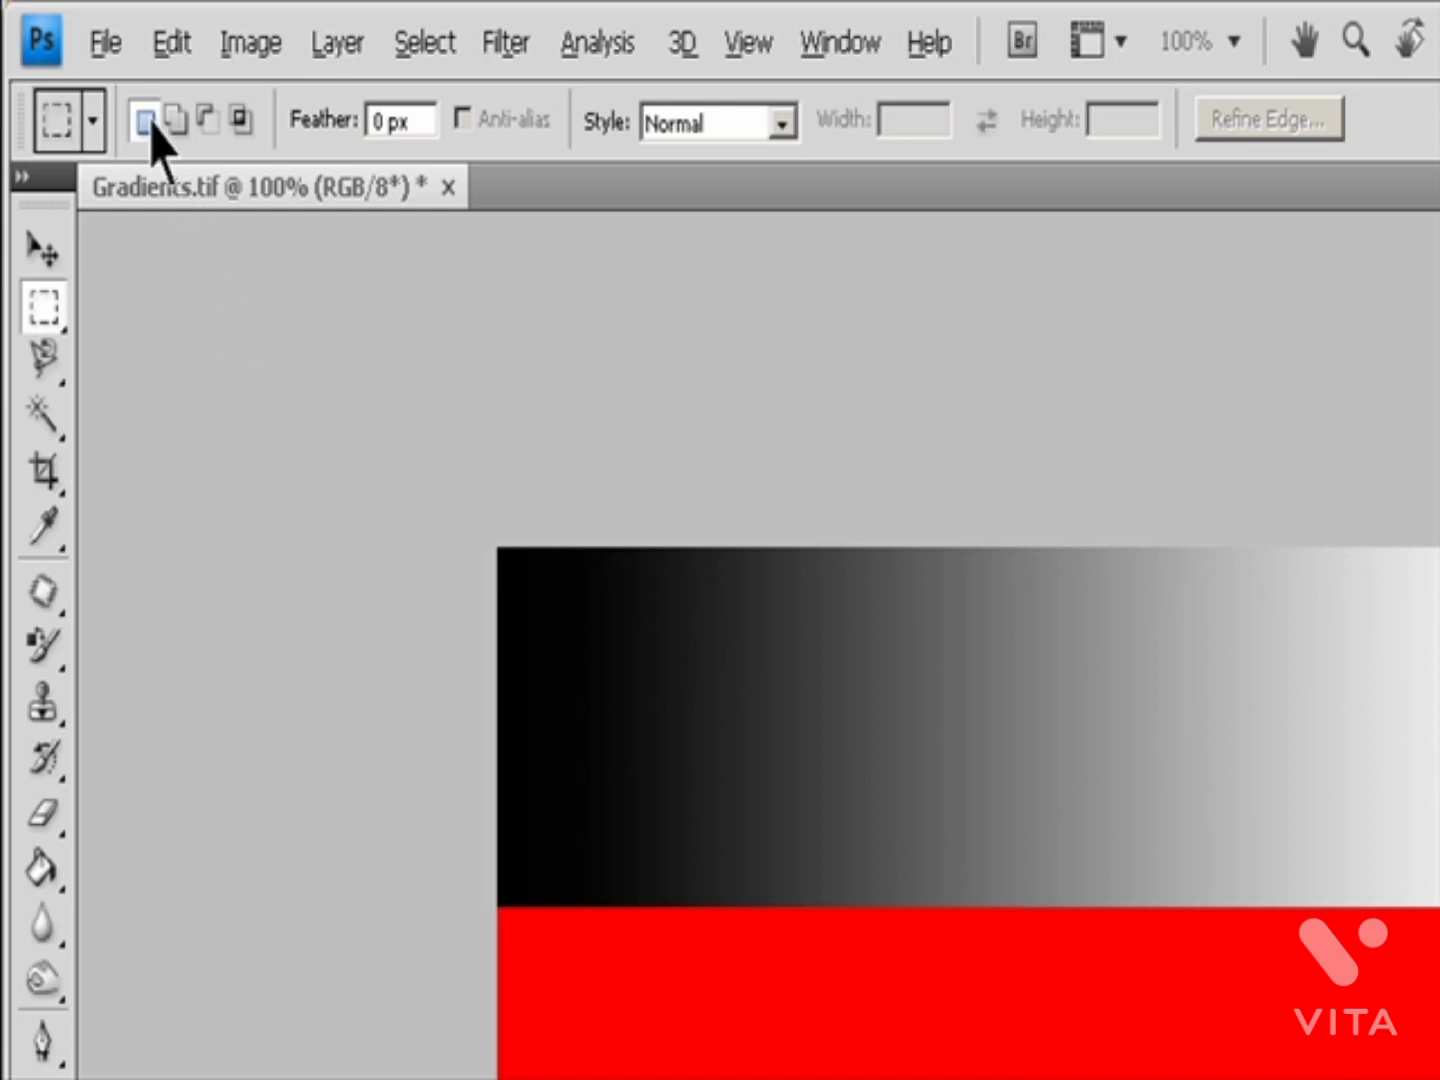
pyautogui.click(209, 121)
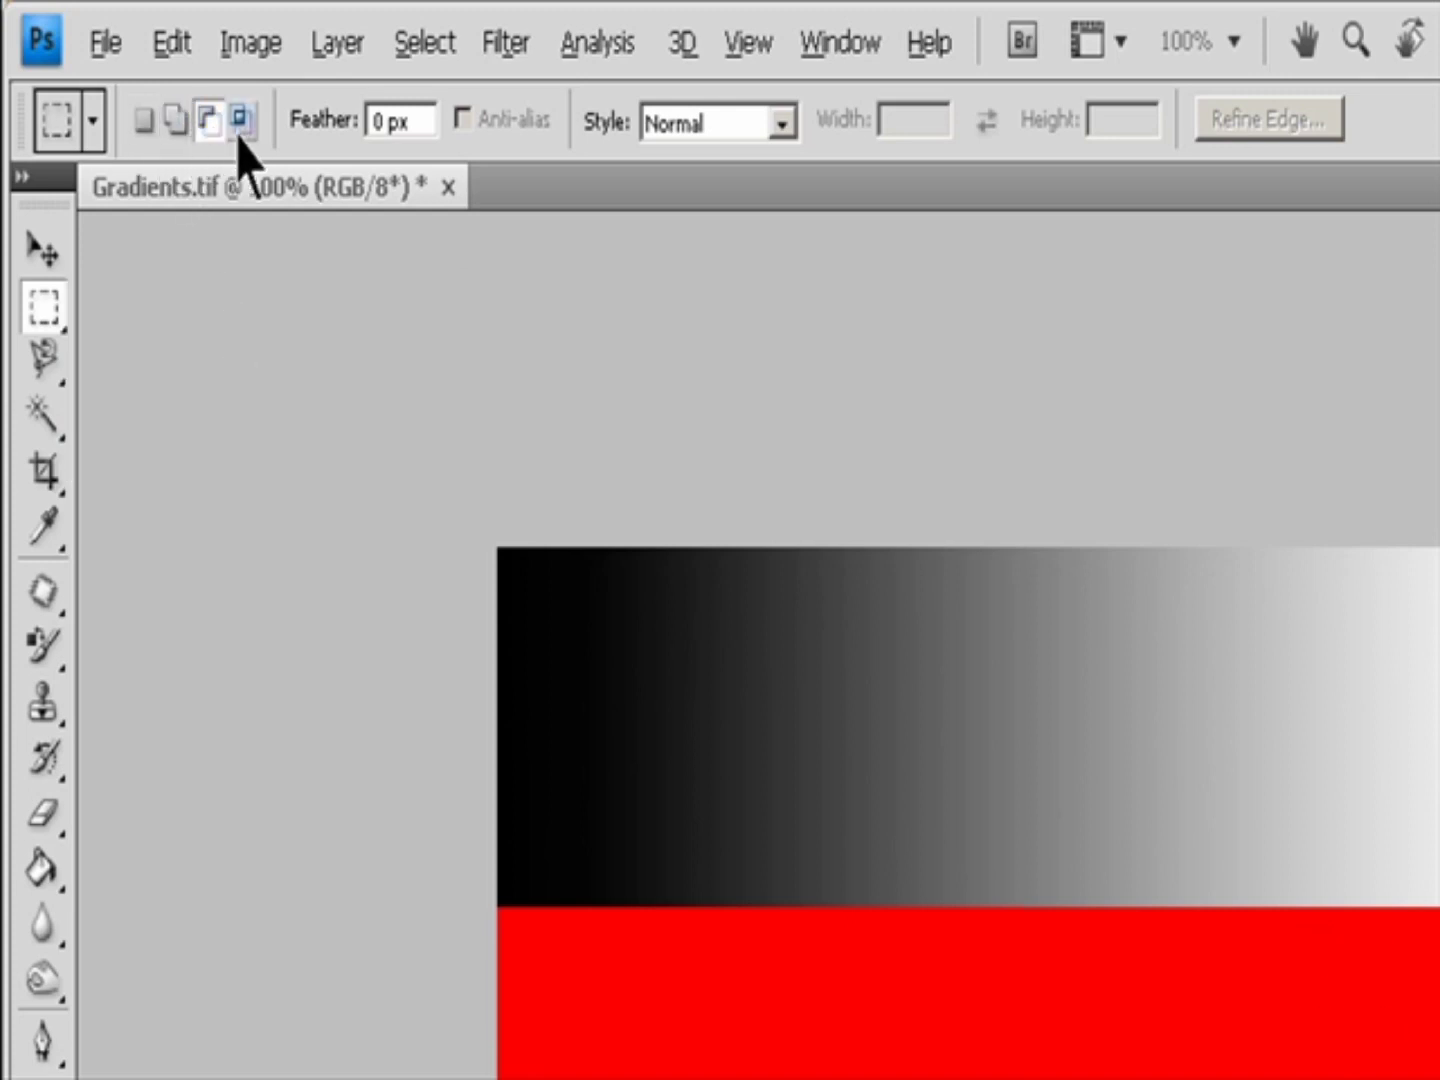
pyautogui.click(240, 125)
pyautogui.click(143, 118)
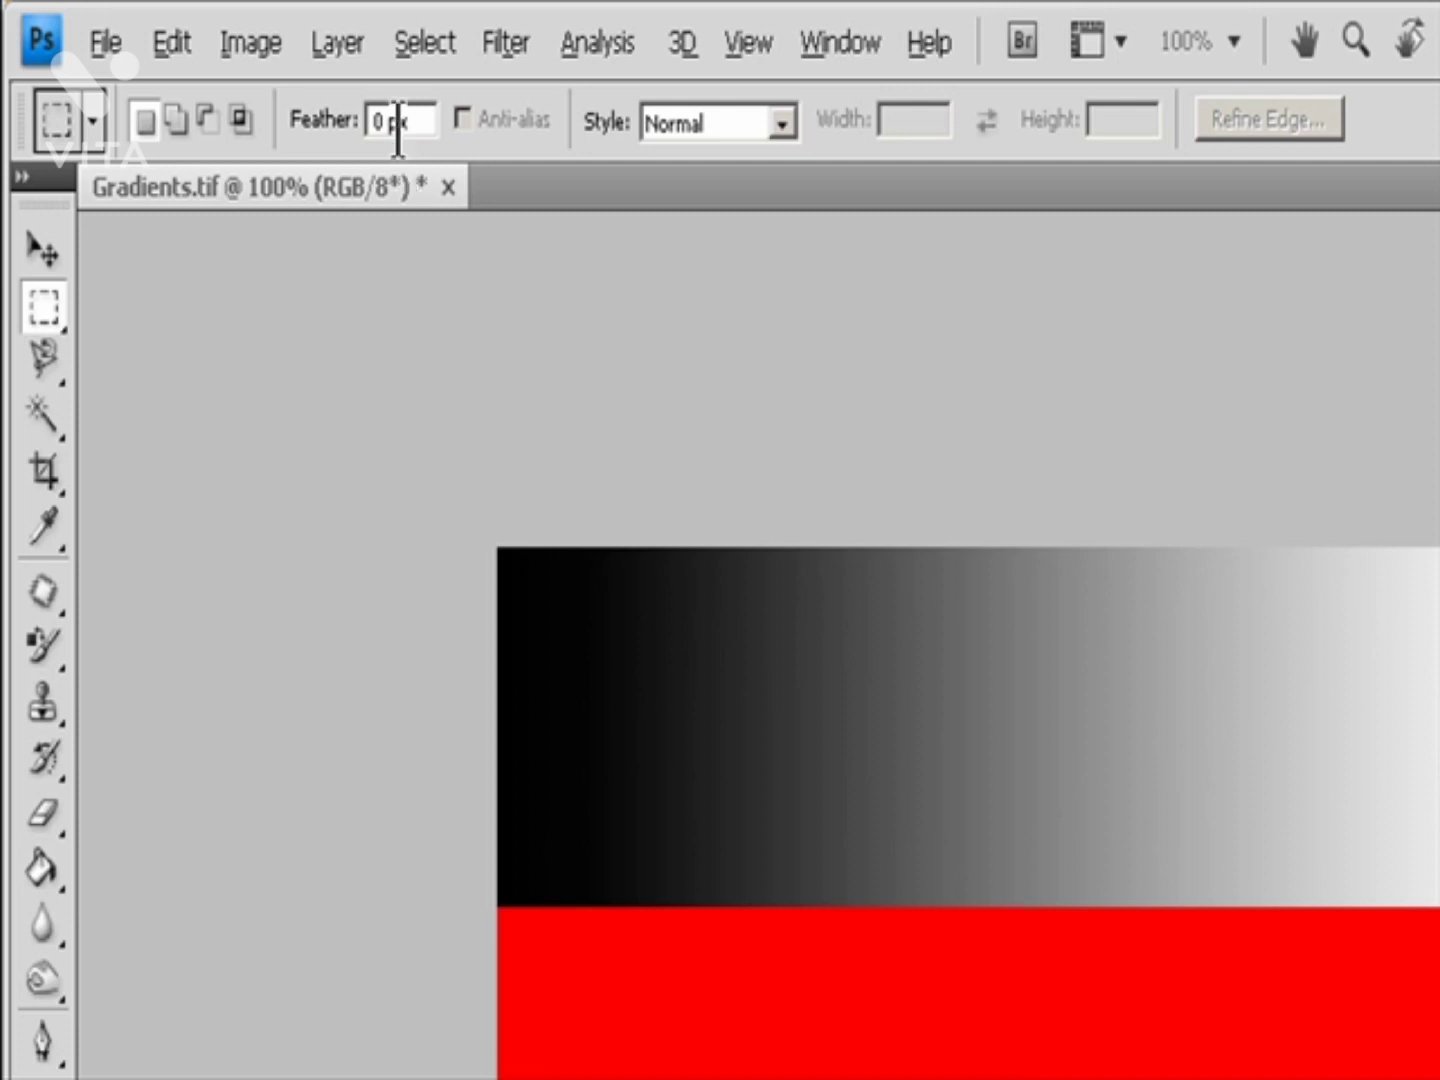
# Step: Set the marquee style to Fixed Ratio with width 2 and height 1, and swap the two values back and forth
pyautogui.click(780, 121)
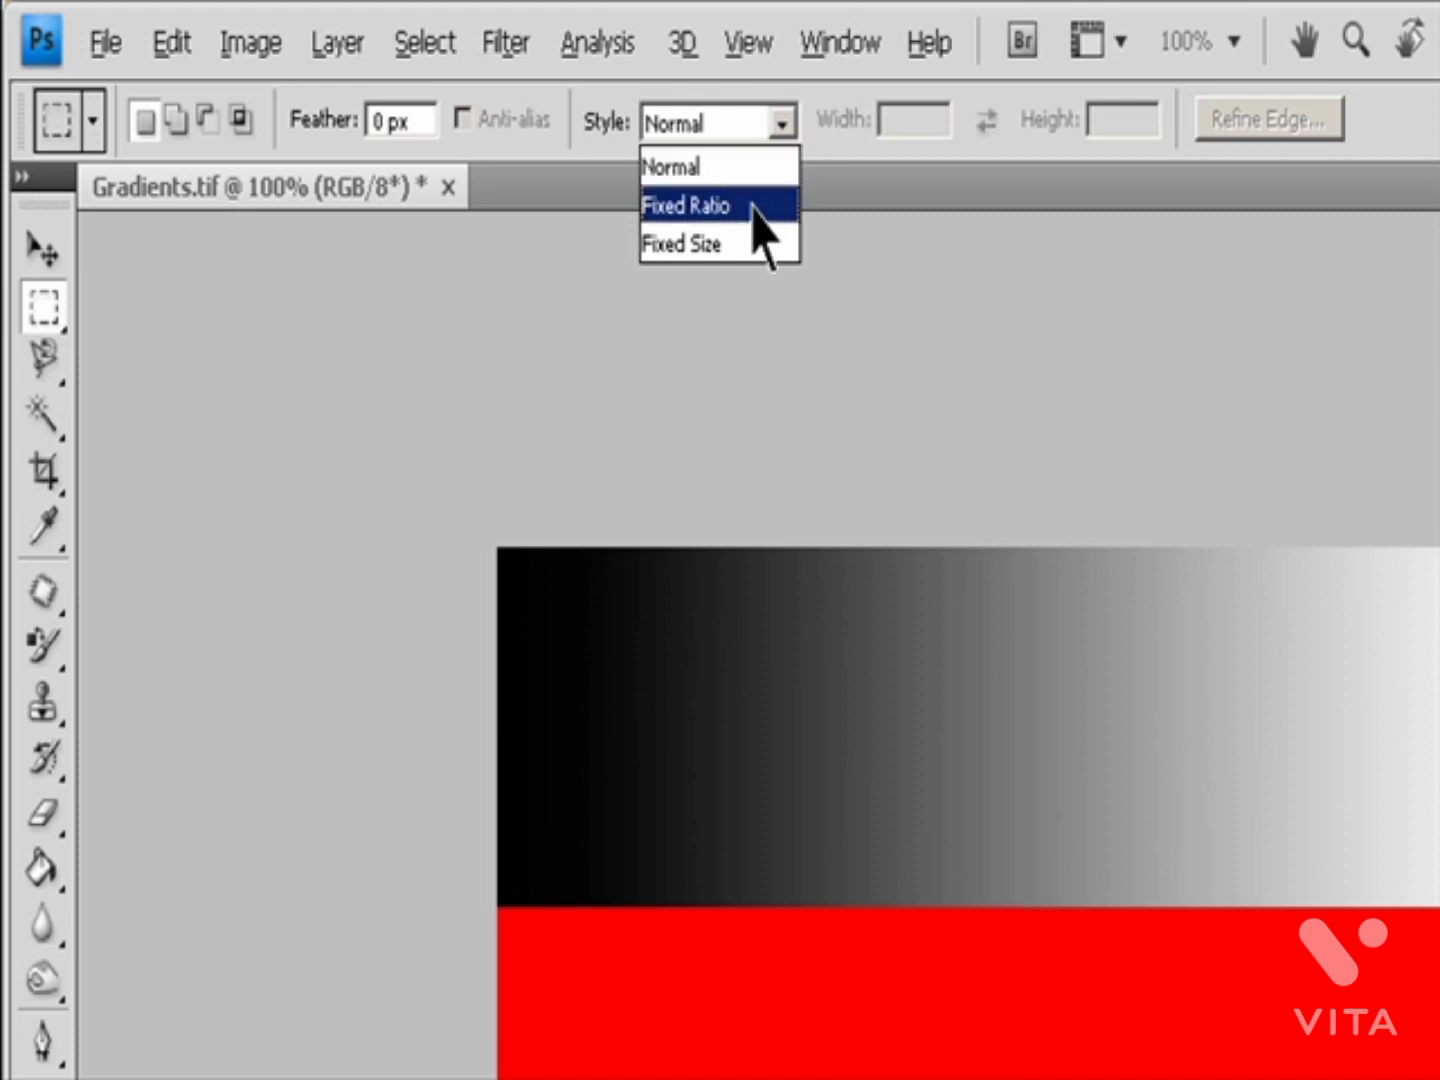
pyautogui.click(759, 207)
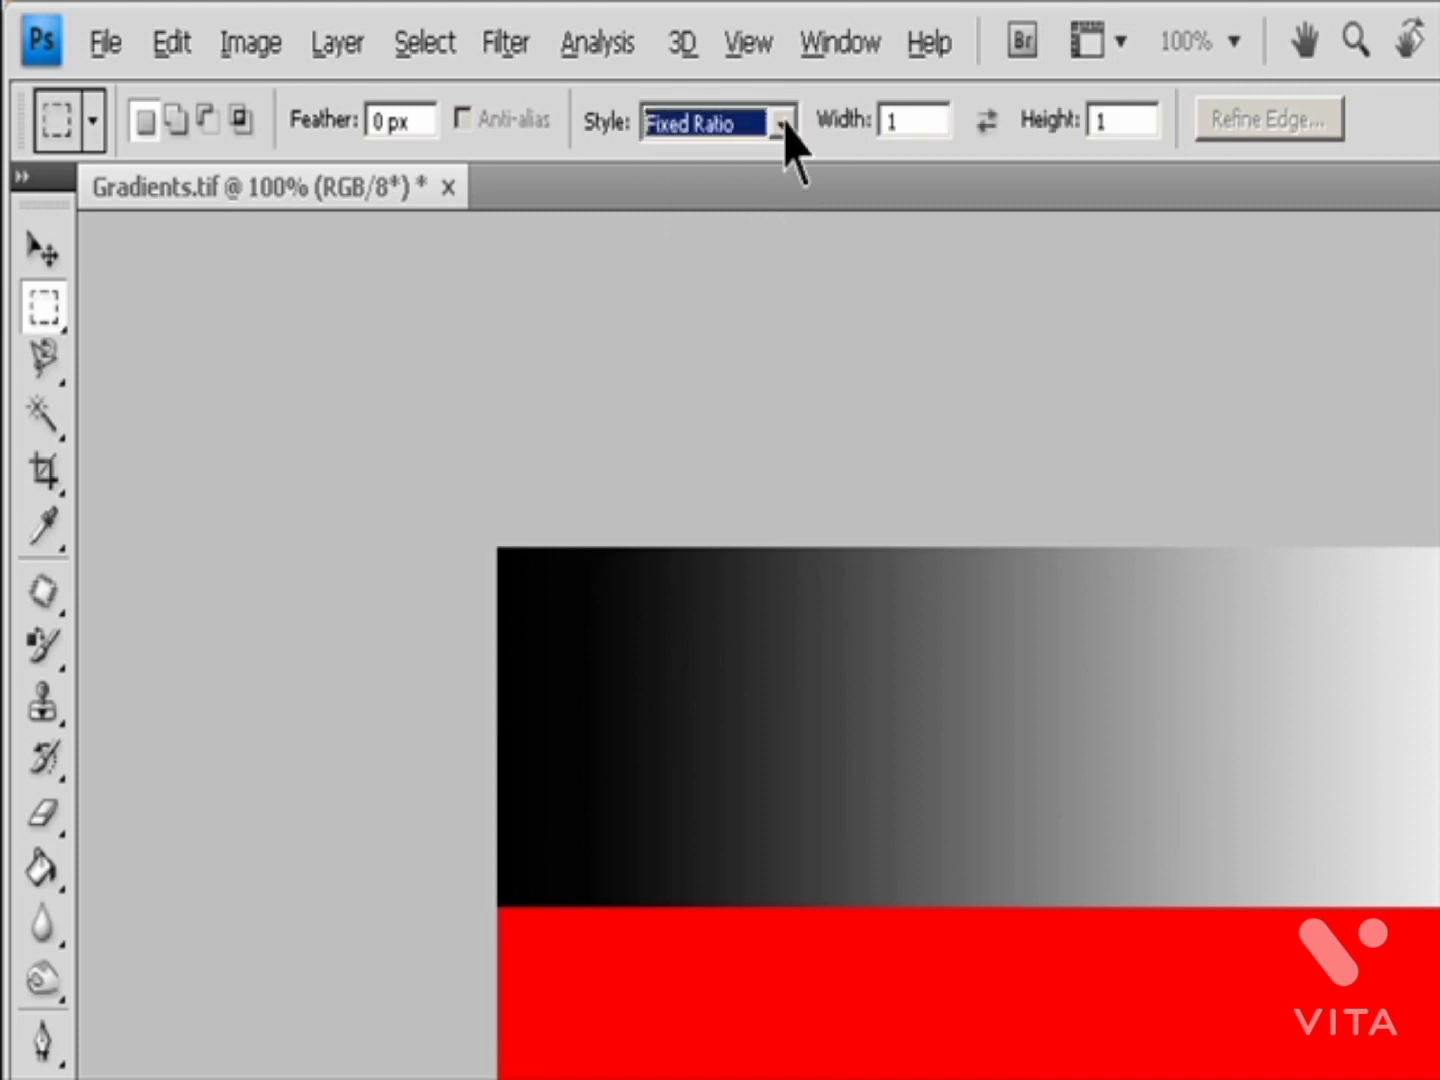
pyautogui.click(886, 121)
pyautogui.write('2')
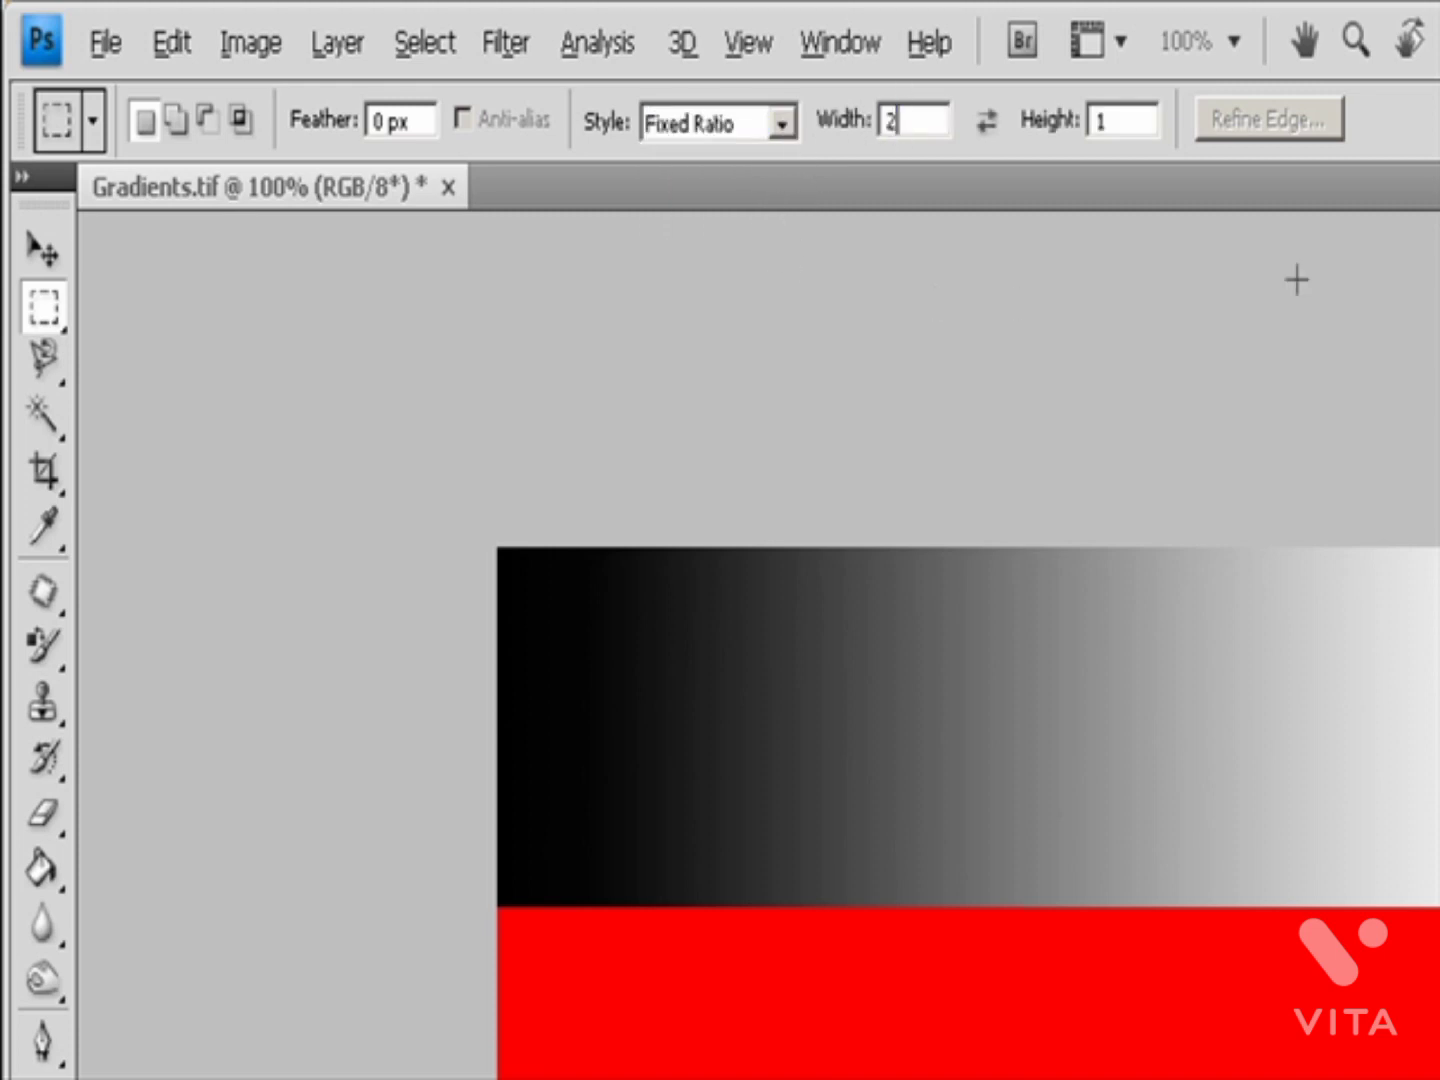
pyautogui.click(1136, 121)
pyautogui.click(985, 122)
pyautogui.click(985, 122)
# Step: Set the marquee style to Fixed Size, 128 px wide and 64 px high, and swap the dimensions back and forth
pyautogui.click(781, 124)
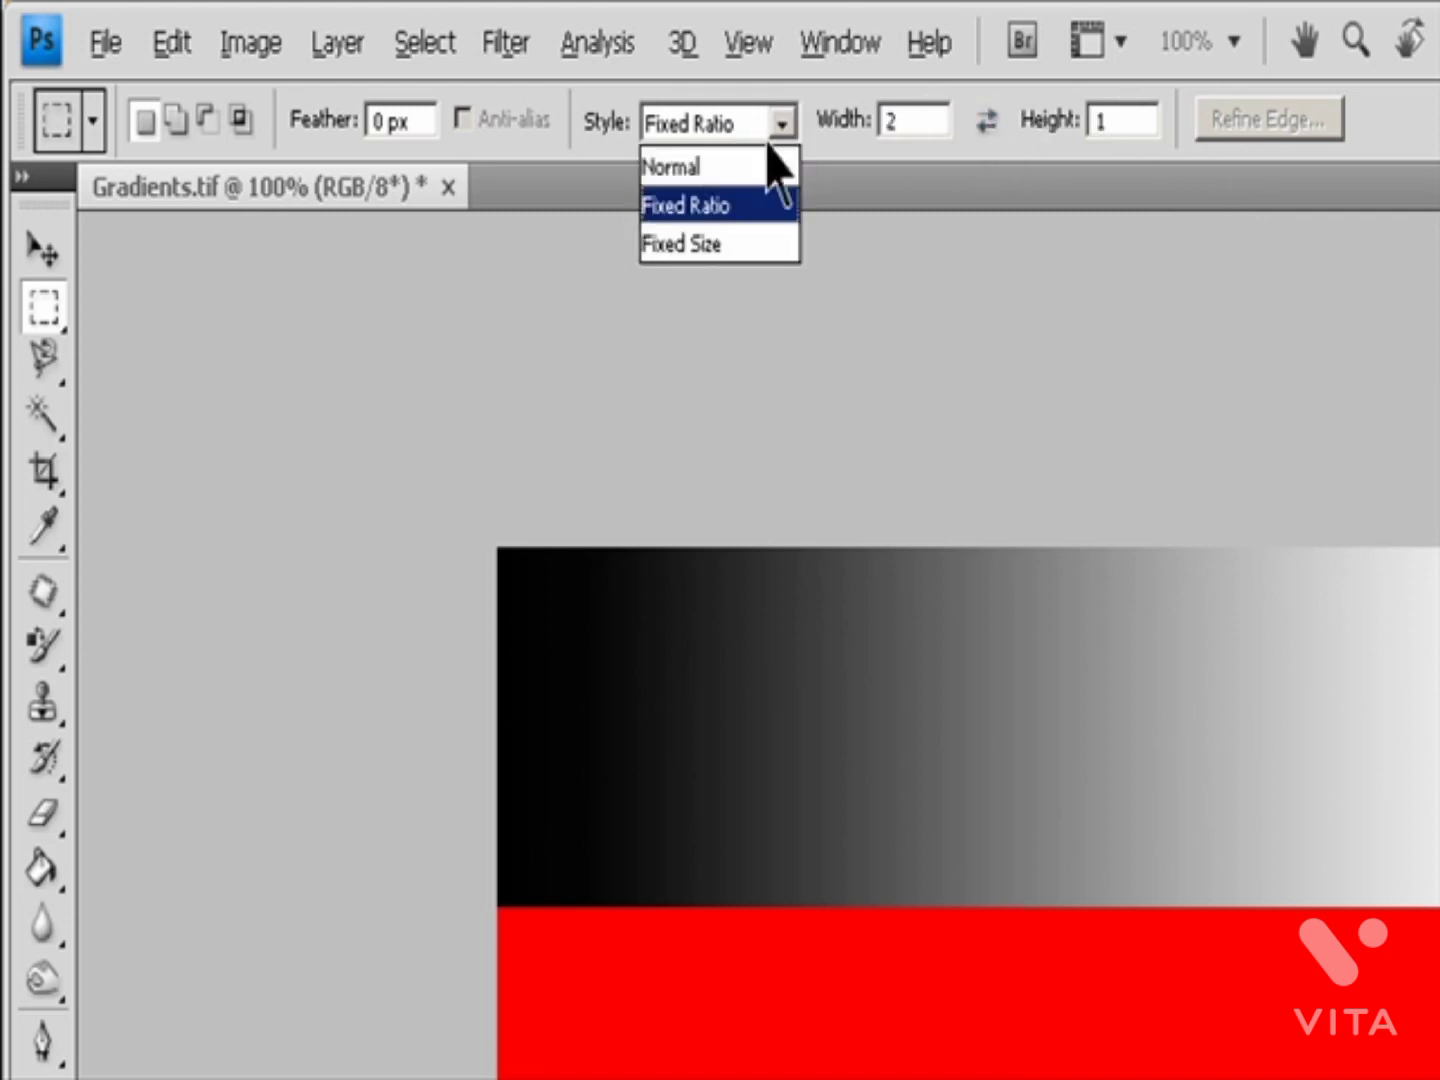
pyautogui.click(721, 241)
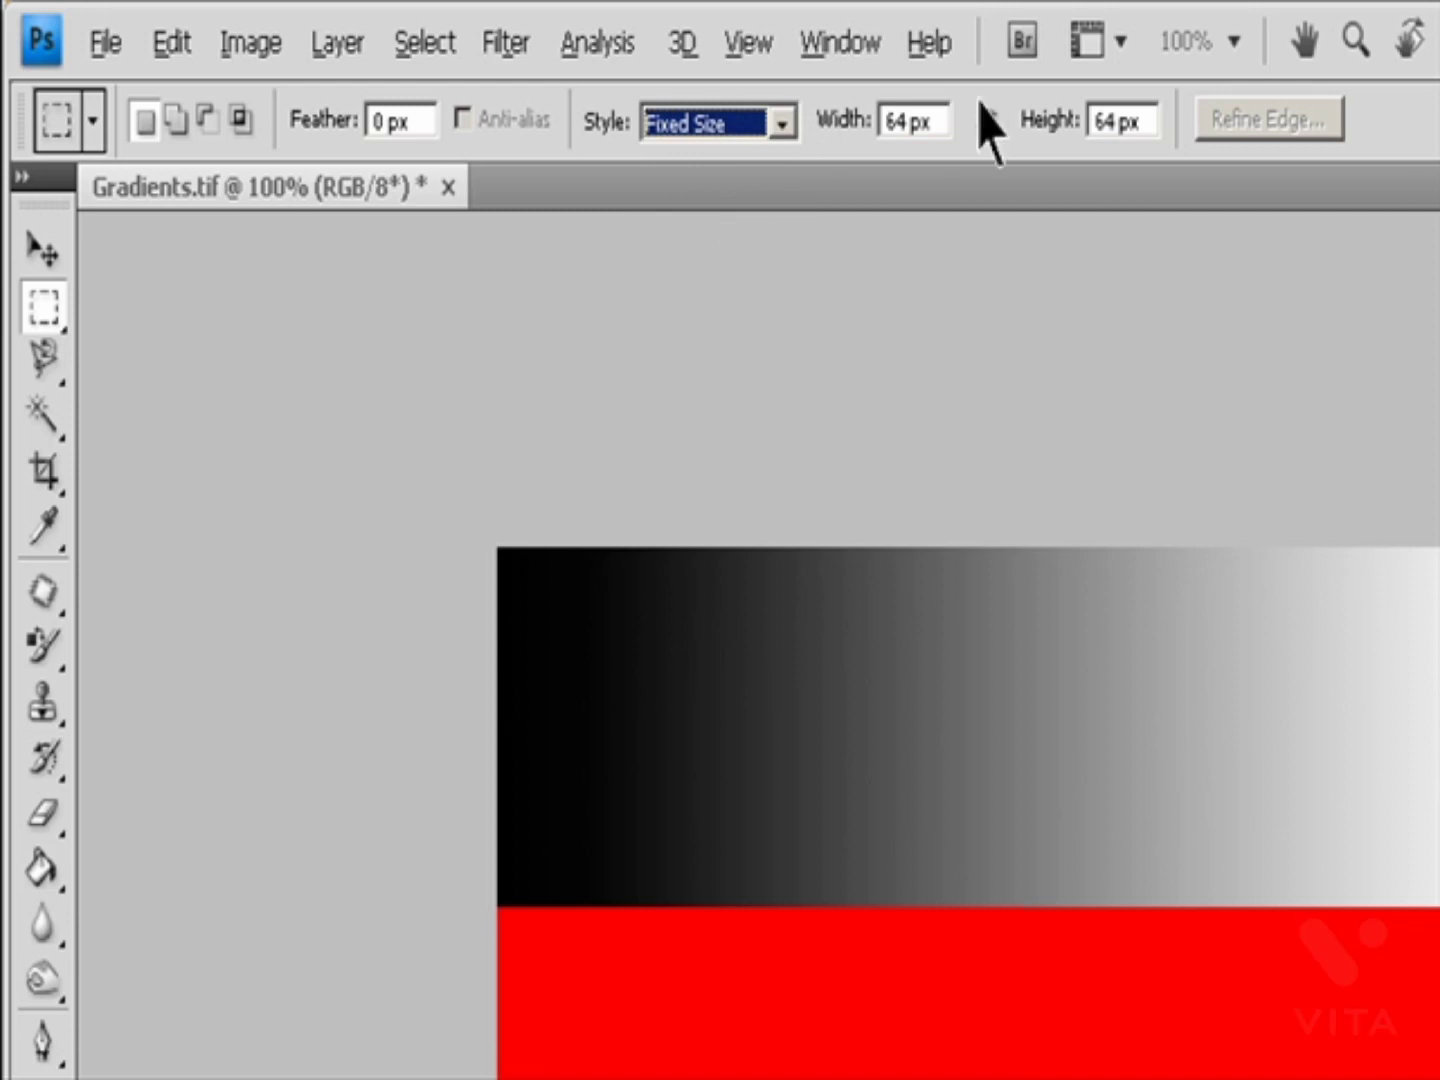
pyautogui.doubleClick(900, 121)
pyautogui.write('1289 p')
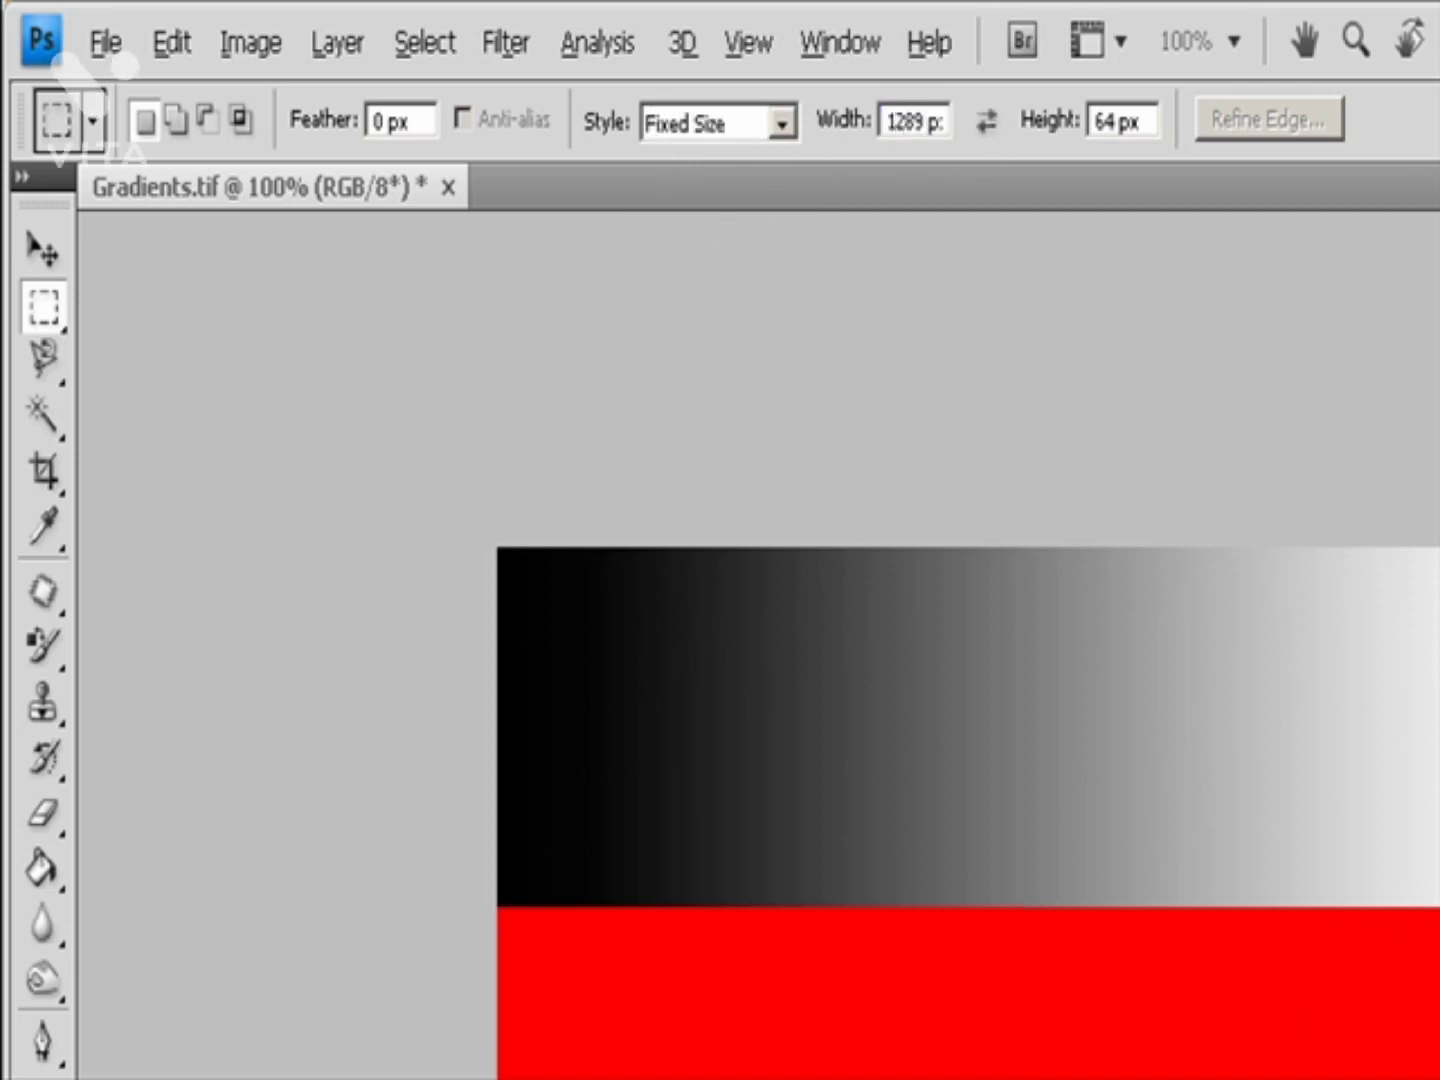
pyautogui.press('BackSpace')
pyautogui.click(988, 123)
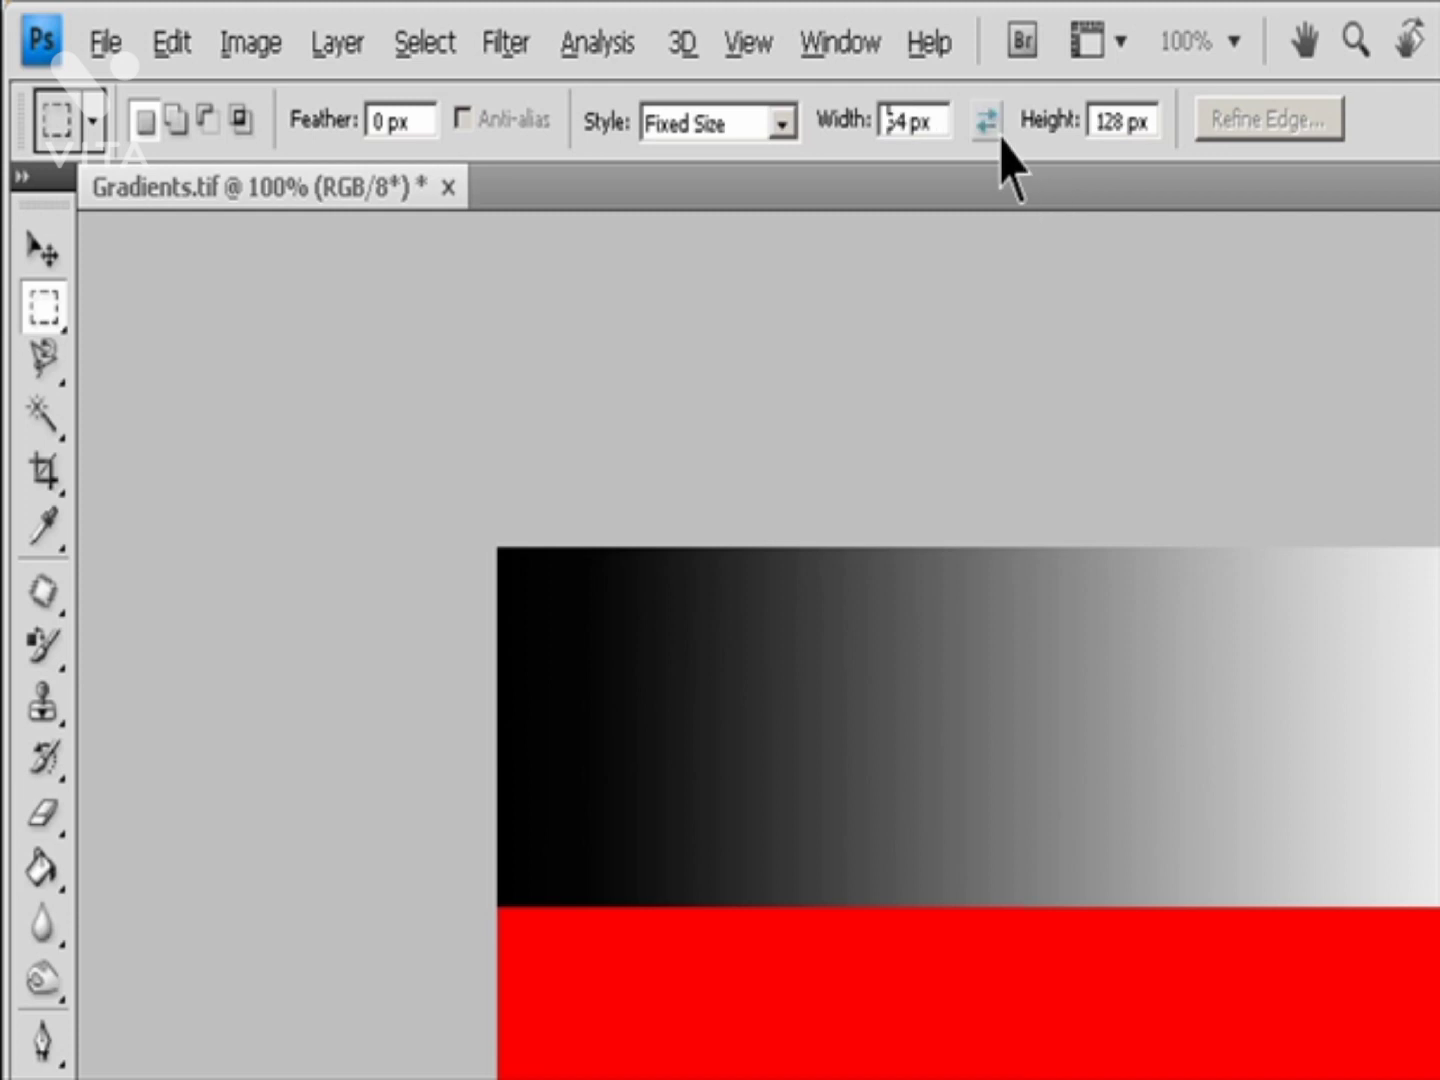
pyautogui.click(986, 123)
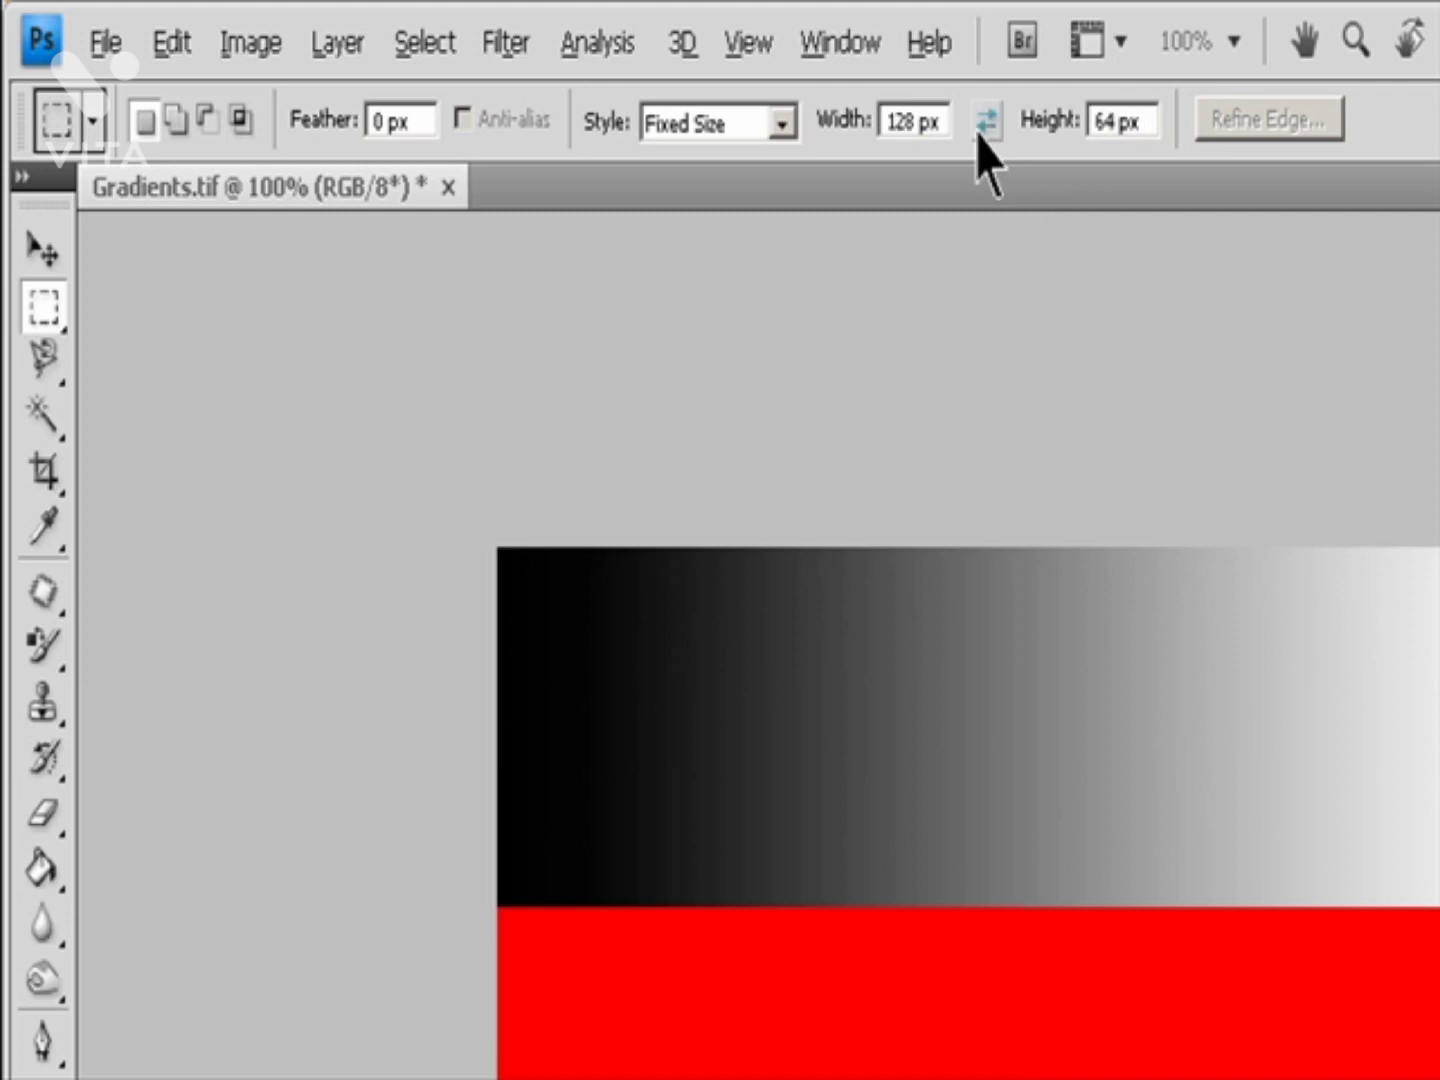
# Step: Return the marquee style to Normal
pyautogui.click(777, 128)
pyautogui.click(730, 168)
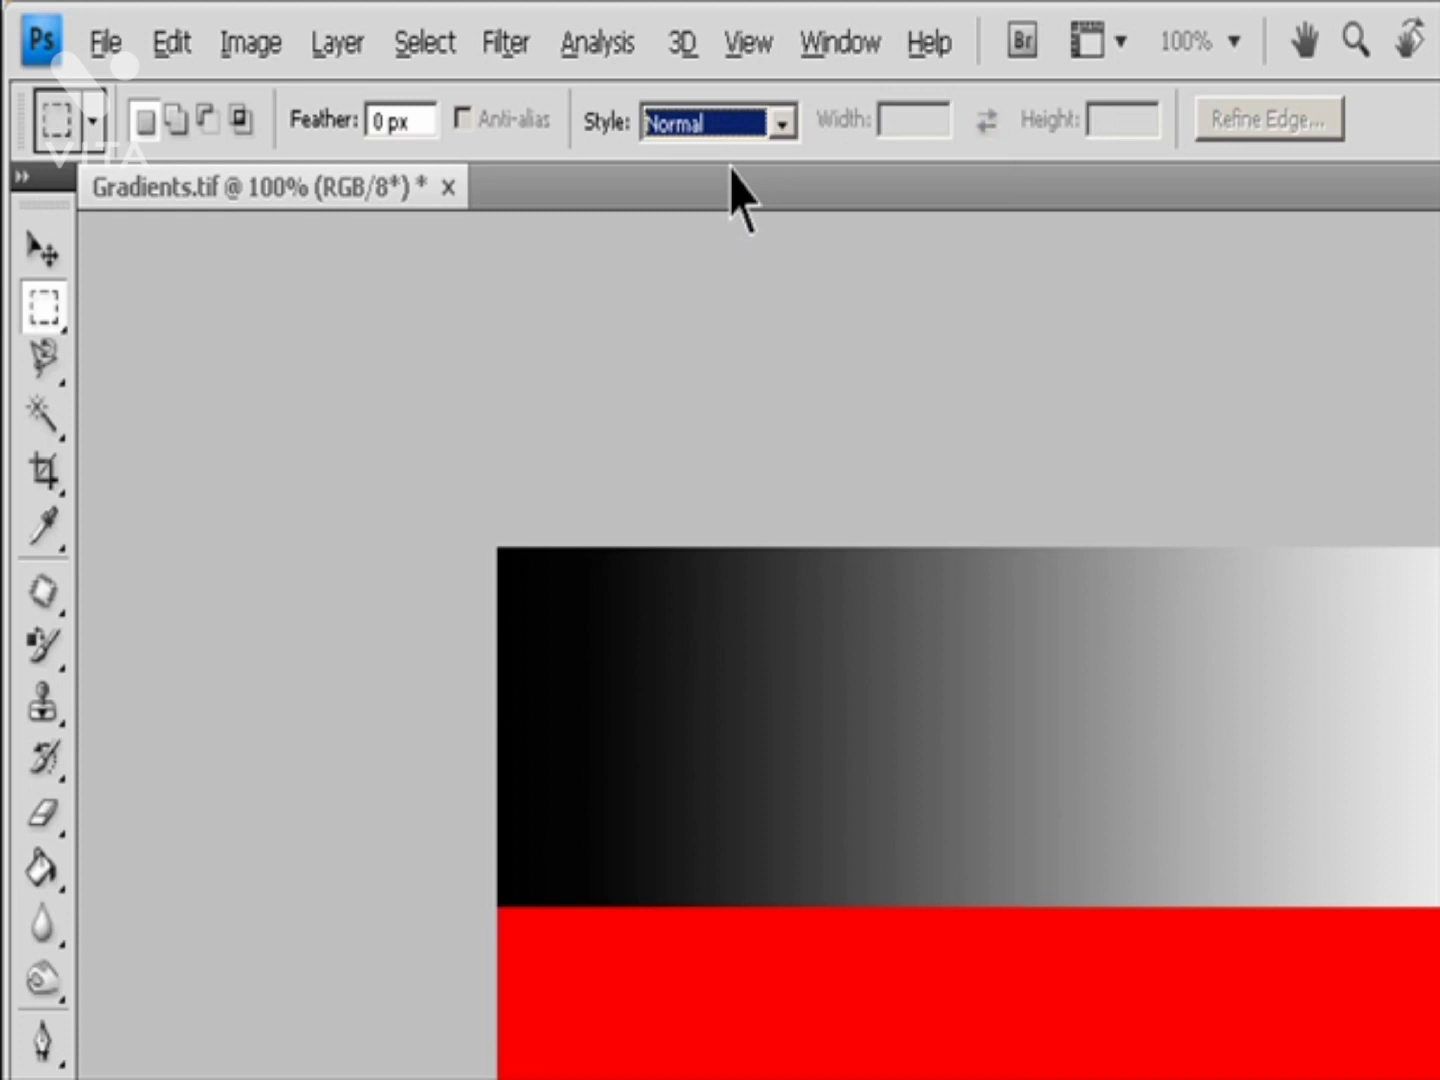
pyautogui.press('Escape')
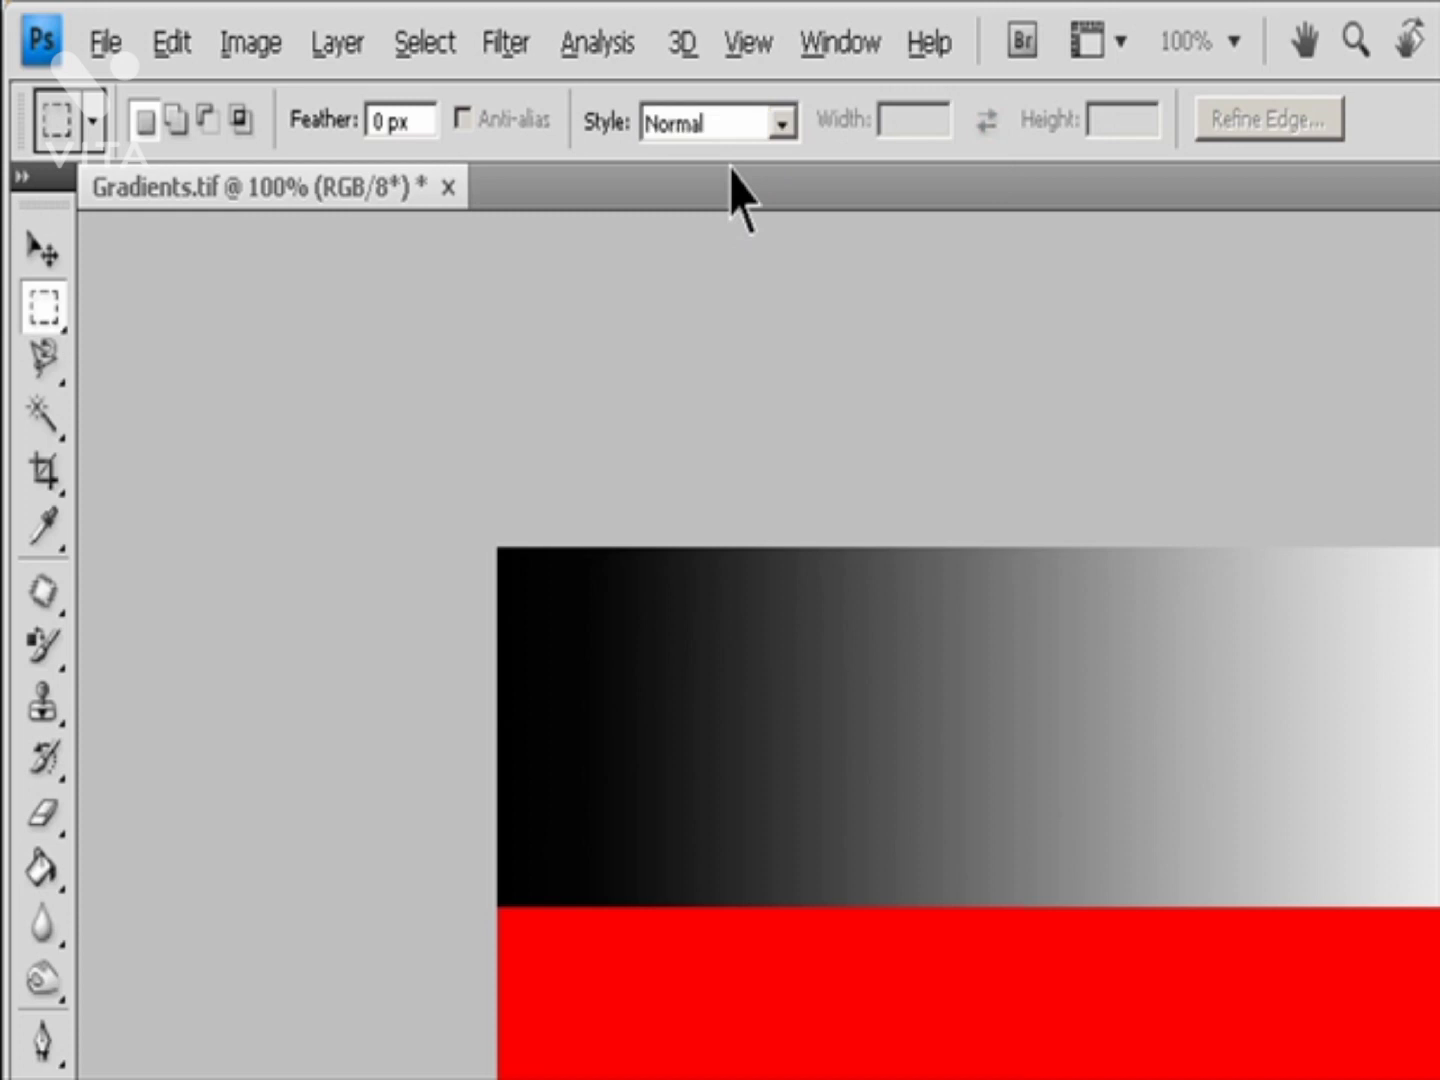
# Step: Switch to the Elliptical Marquee tool to view its Anti-alias option, and return to the Rectangular Marquee tool
pyautogui.rightClick(44, 313)
pyautogui.click(125, 344)
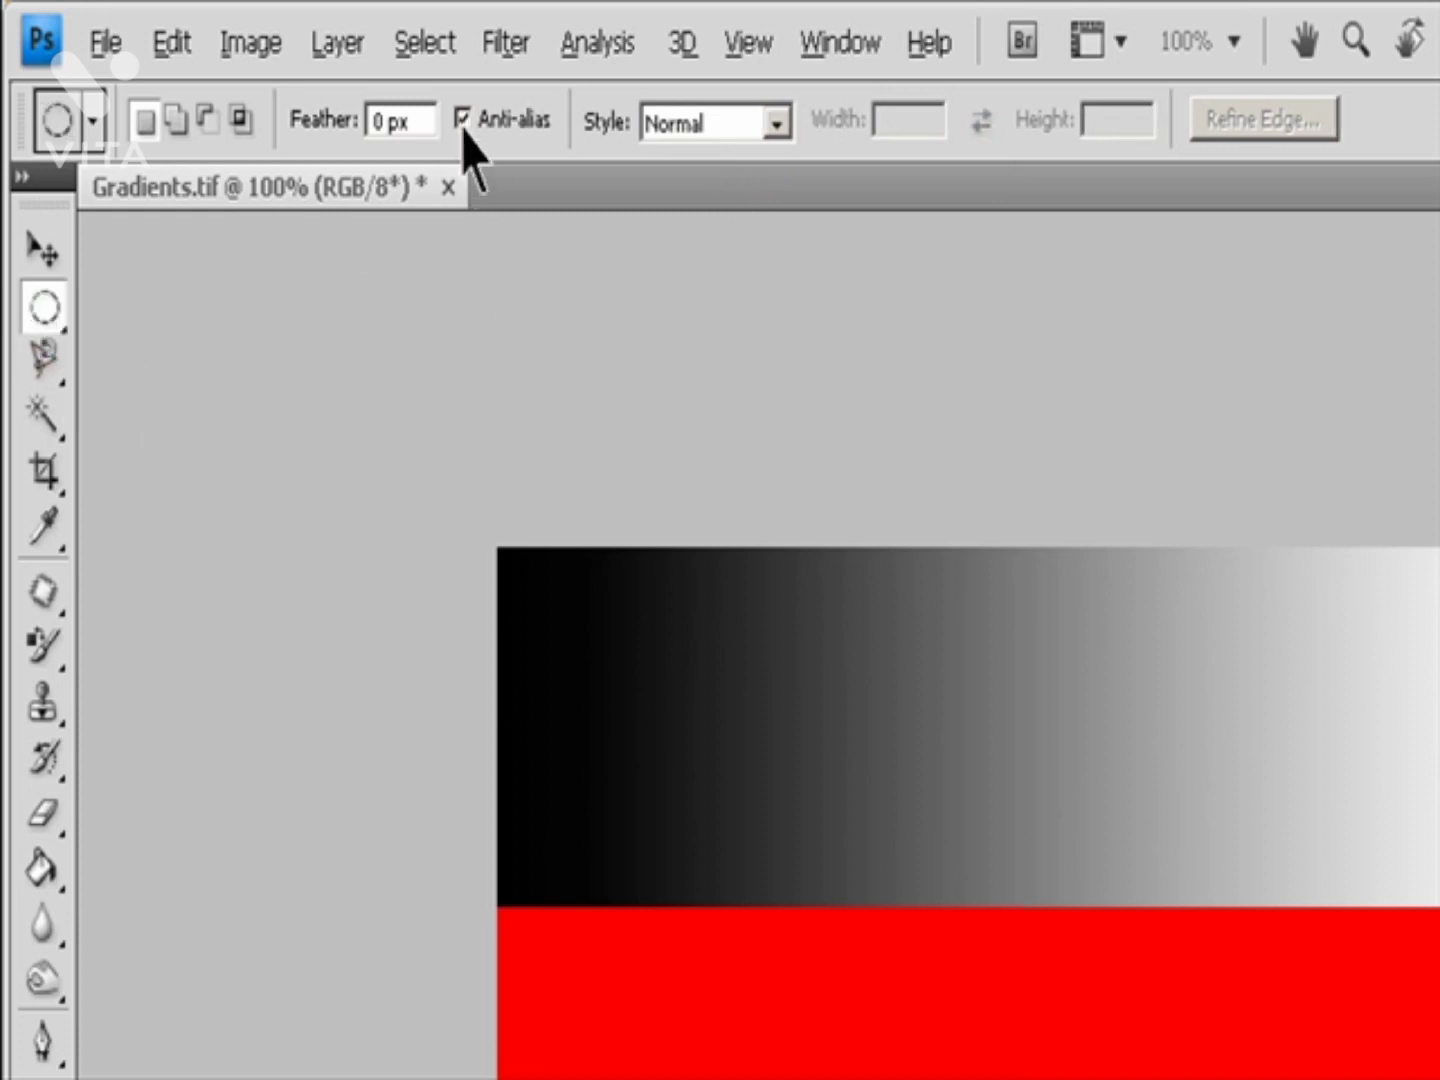
pyautogui.hotkey('shift', 'm')
# Step: Set snapping to All and select the full red band between the two gradients with the rectangular marquee
pyautogui.click(748, 42)
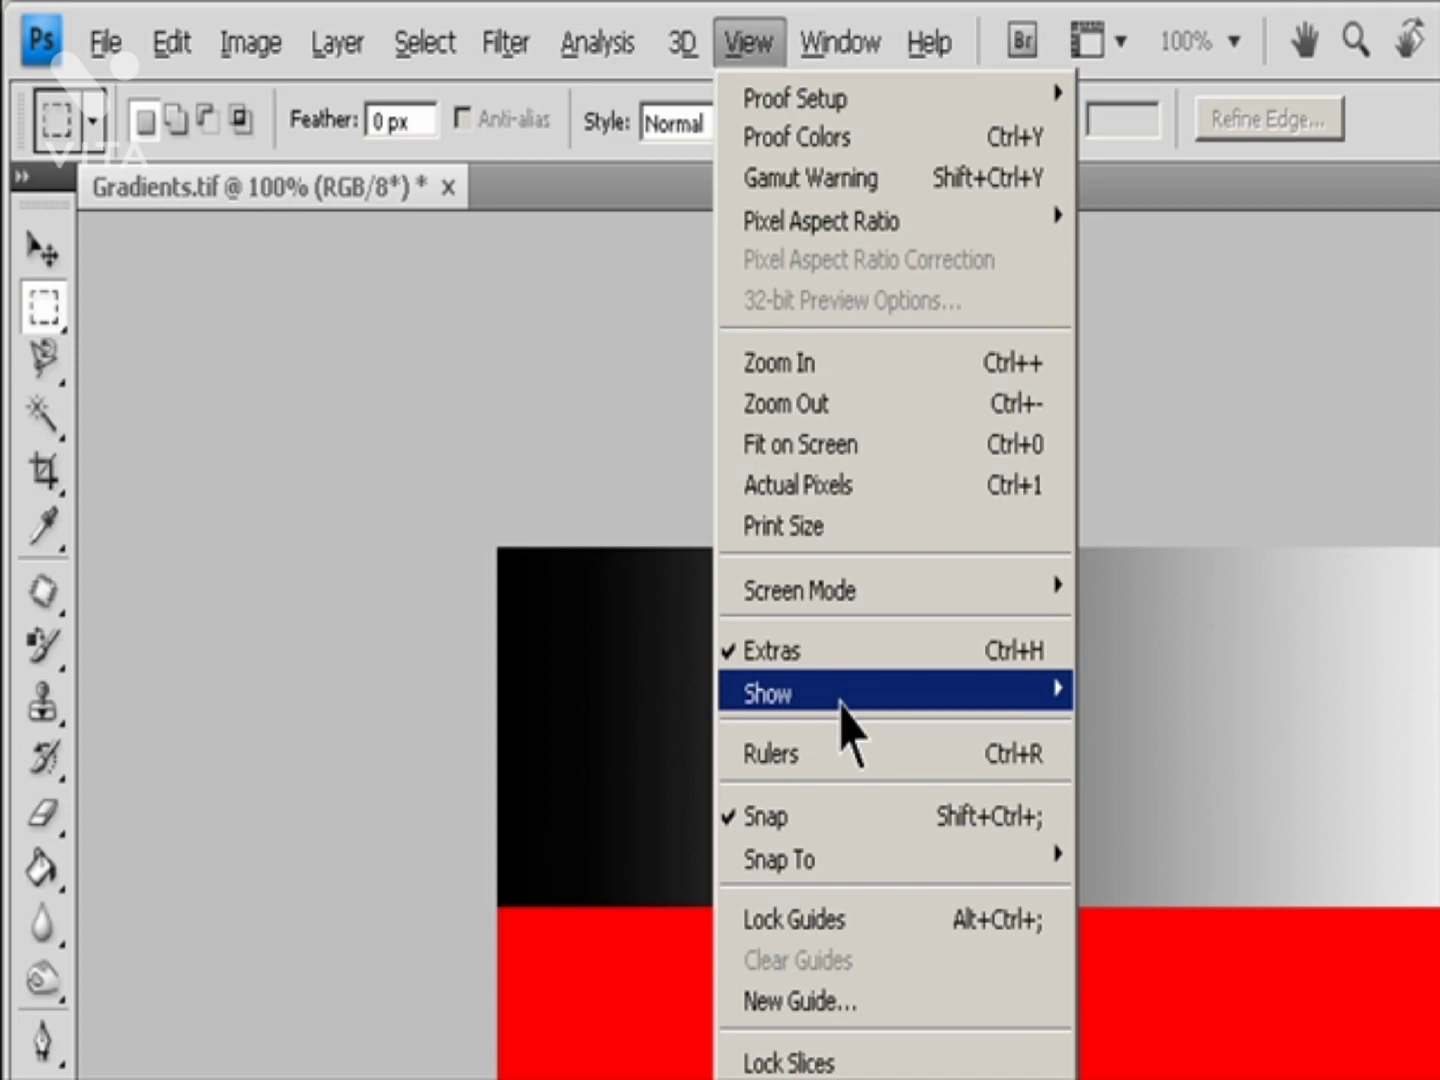
pyautogui.moveTo(851, 882)
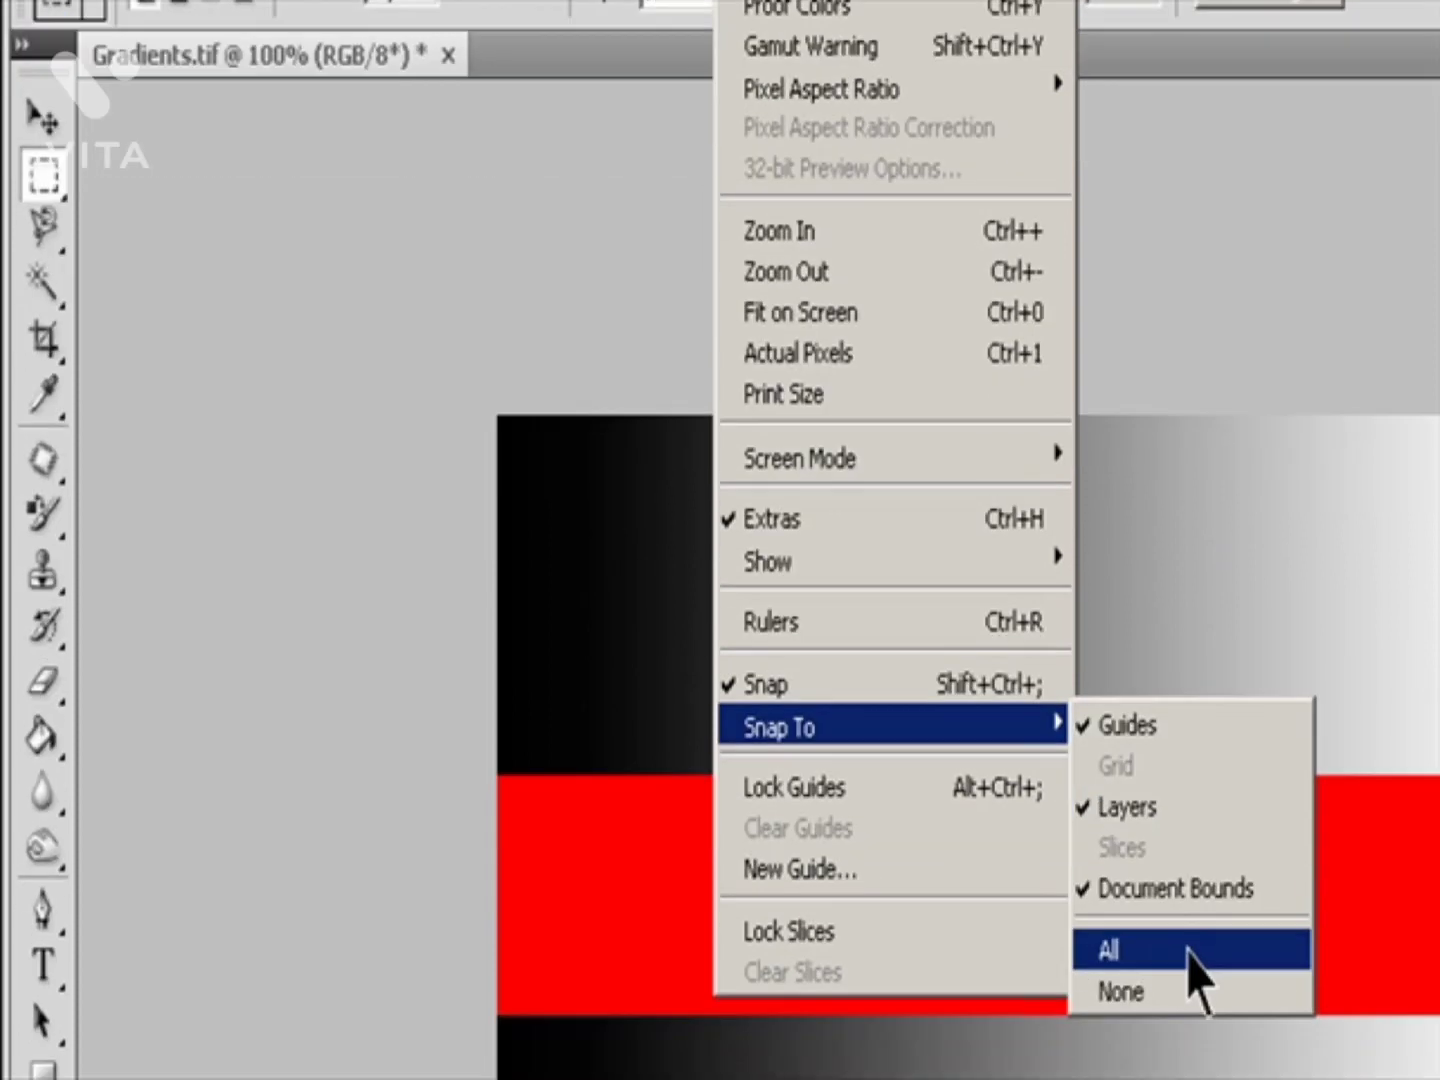
pyautogui.click(1186, 1079)
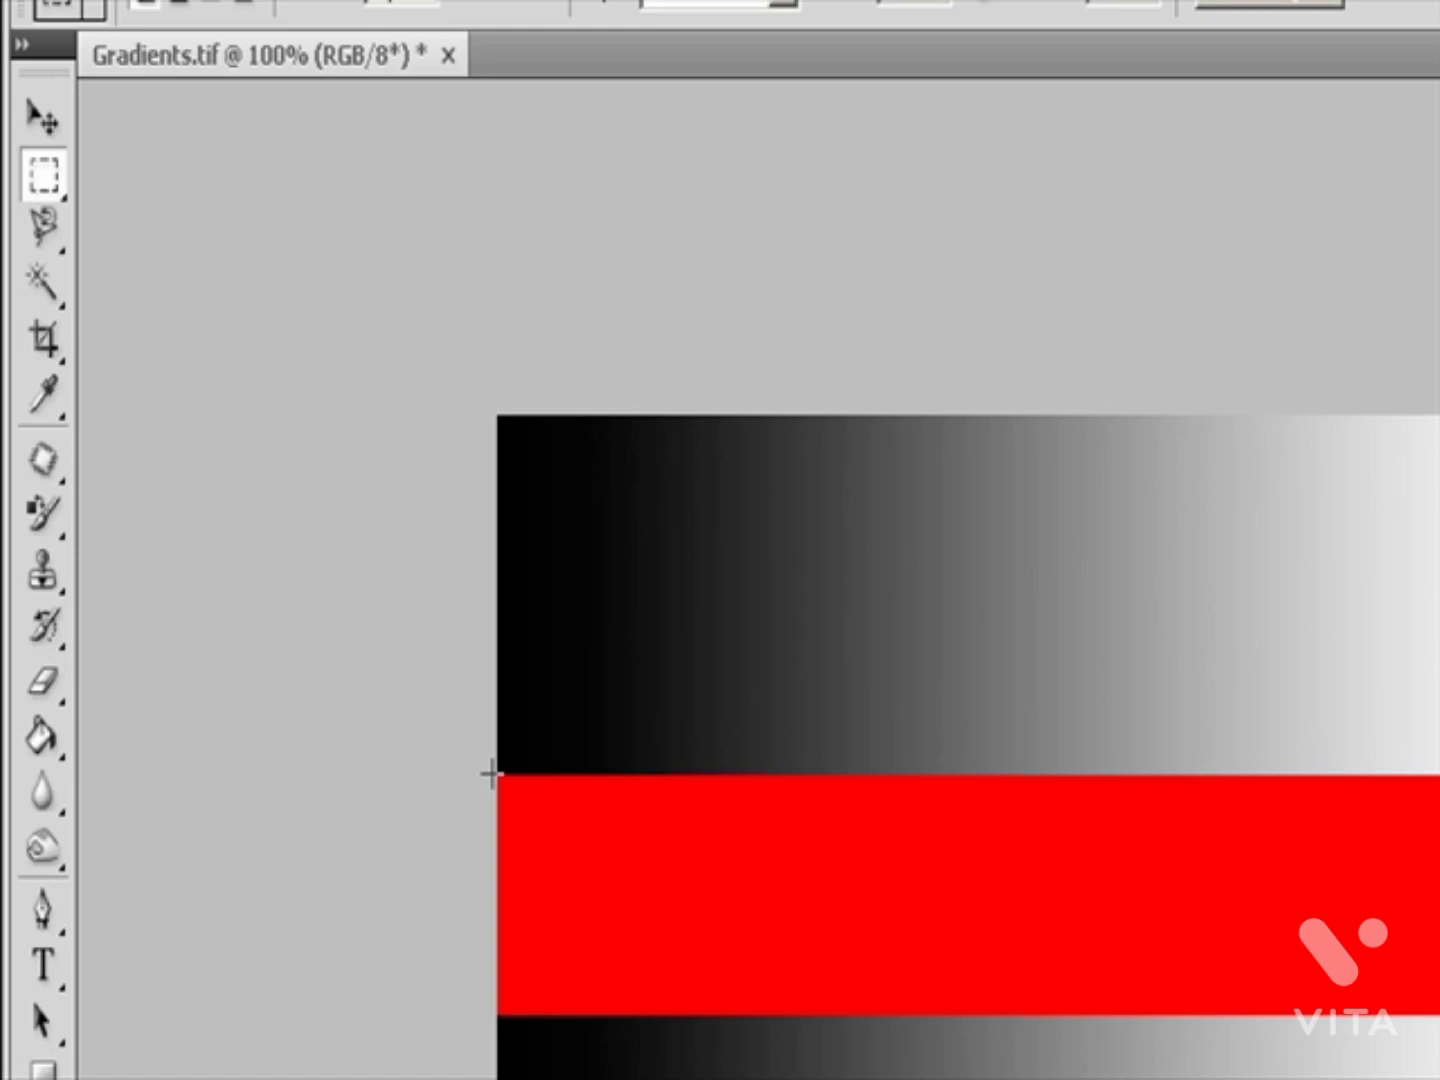
pyautogui.moveTo(491, 772); pyautogui.dragTo(1430, 1017)
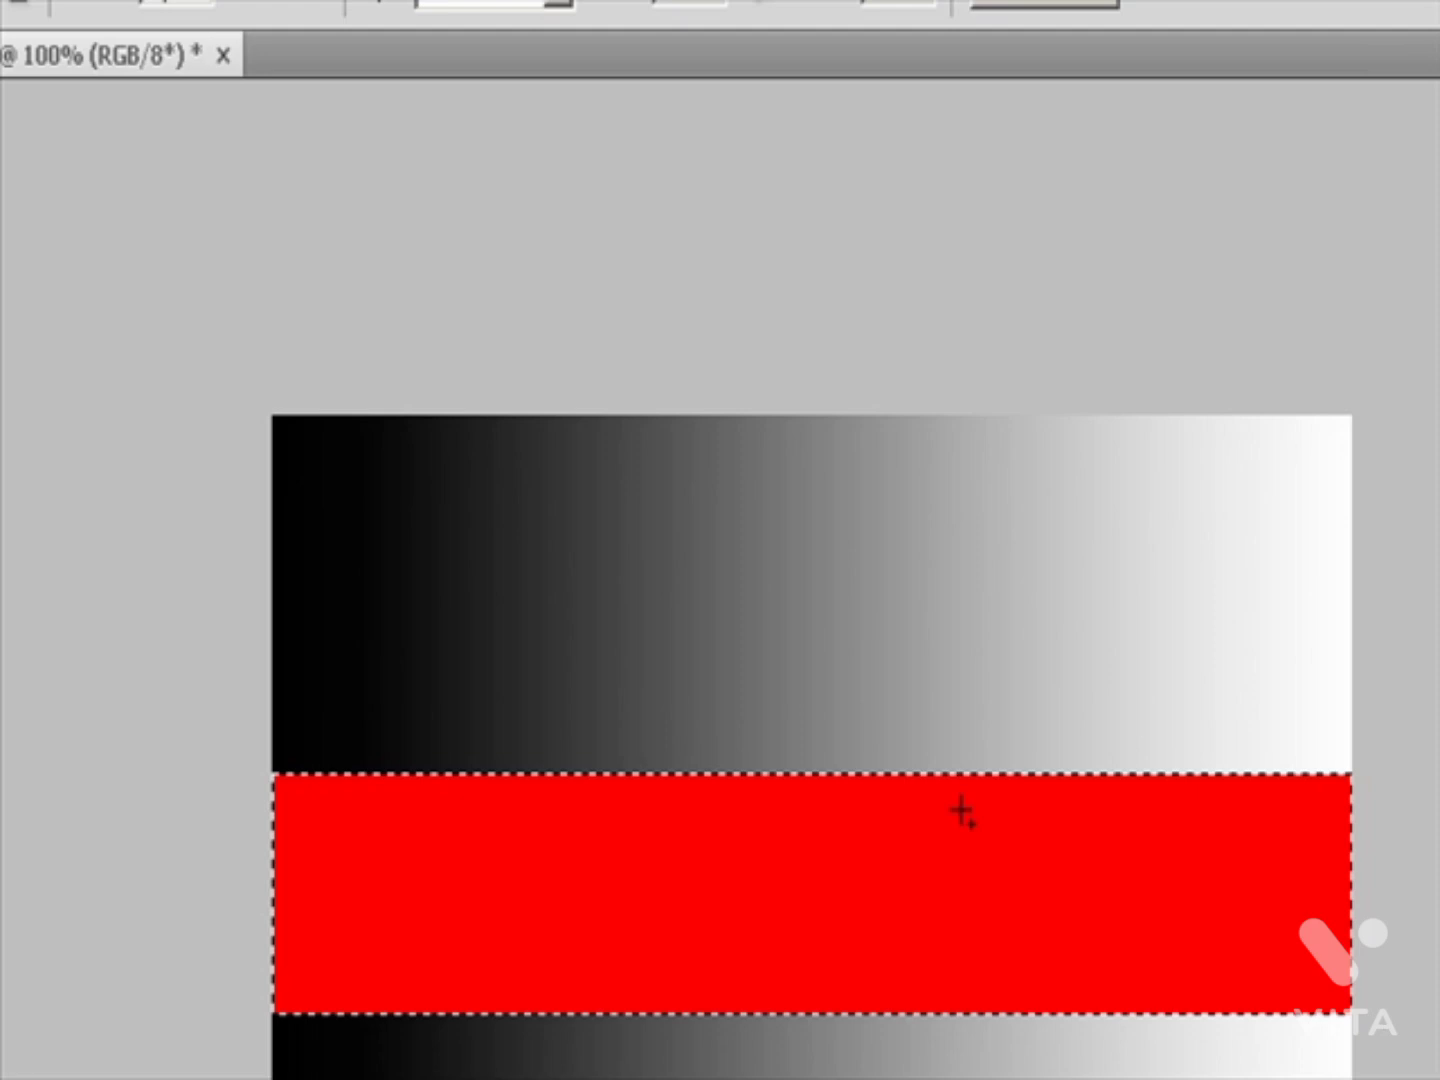
# Step: Try adding a rectangle over the gradients' light end and intersecting the selection with a smaller rectangle, and undo both changes
pyautogui.moveTo(1063, 415); pyautogui.dragTo(1405, 1020)
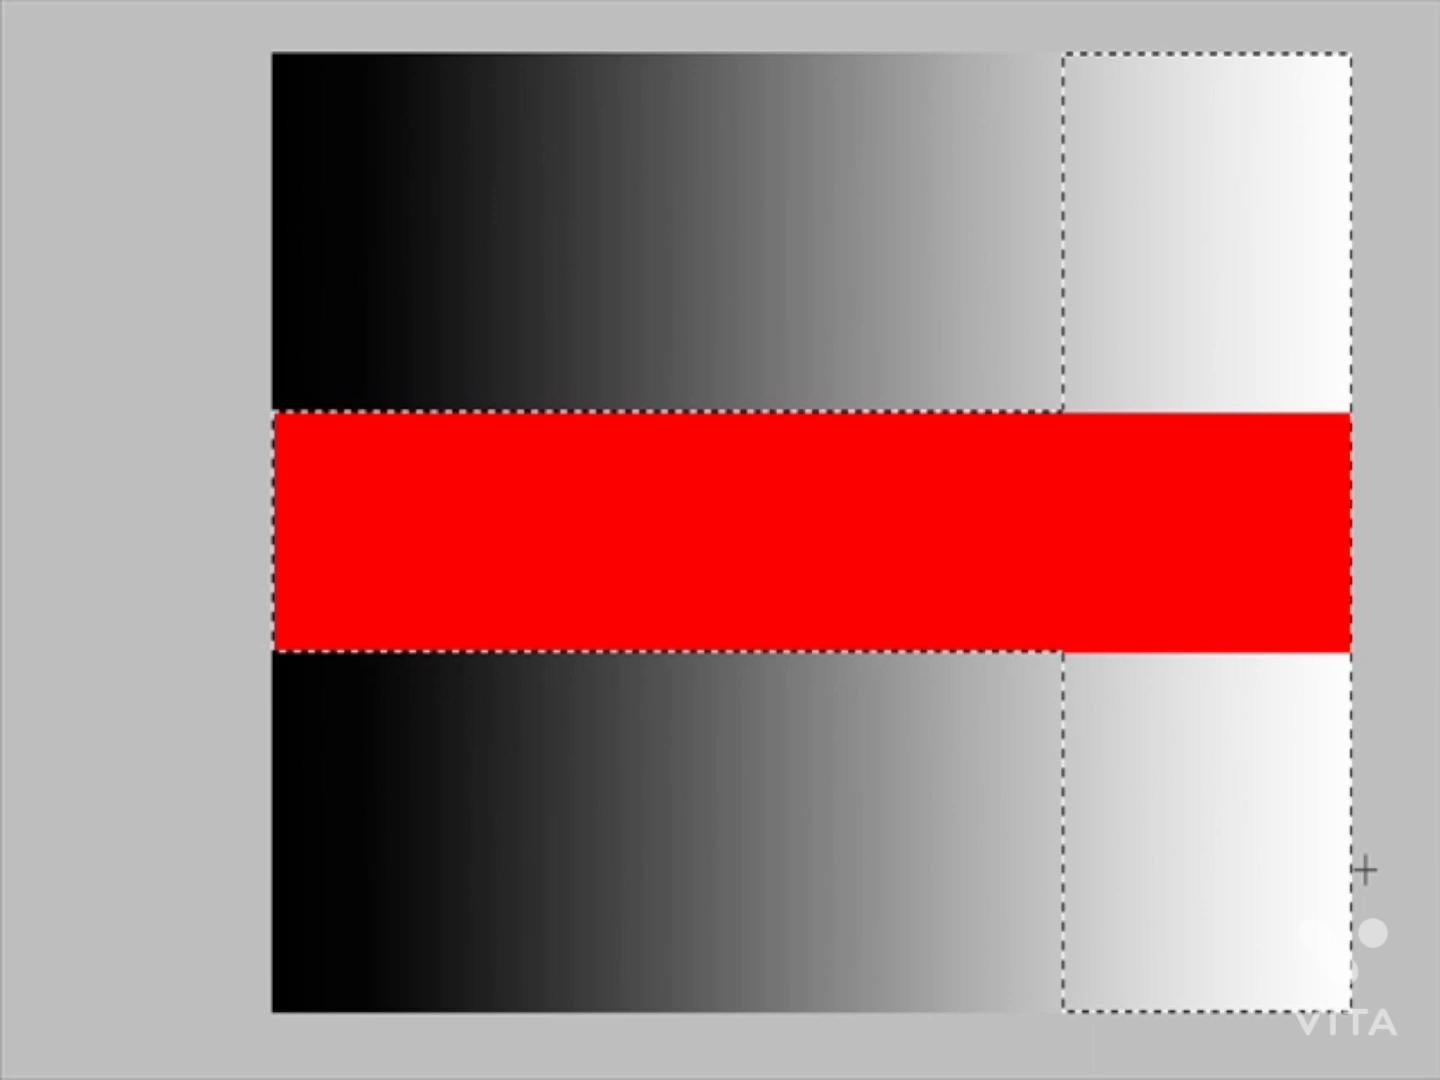
pyautogui.moveTo(894, 306); pyautogui.dragTo(1109, 489)
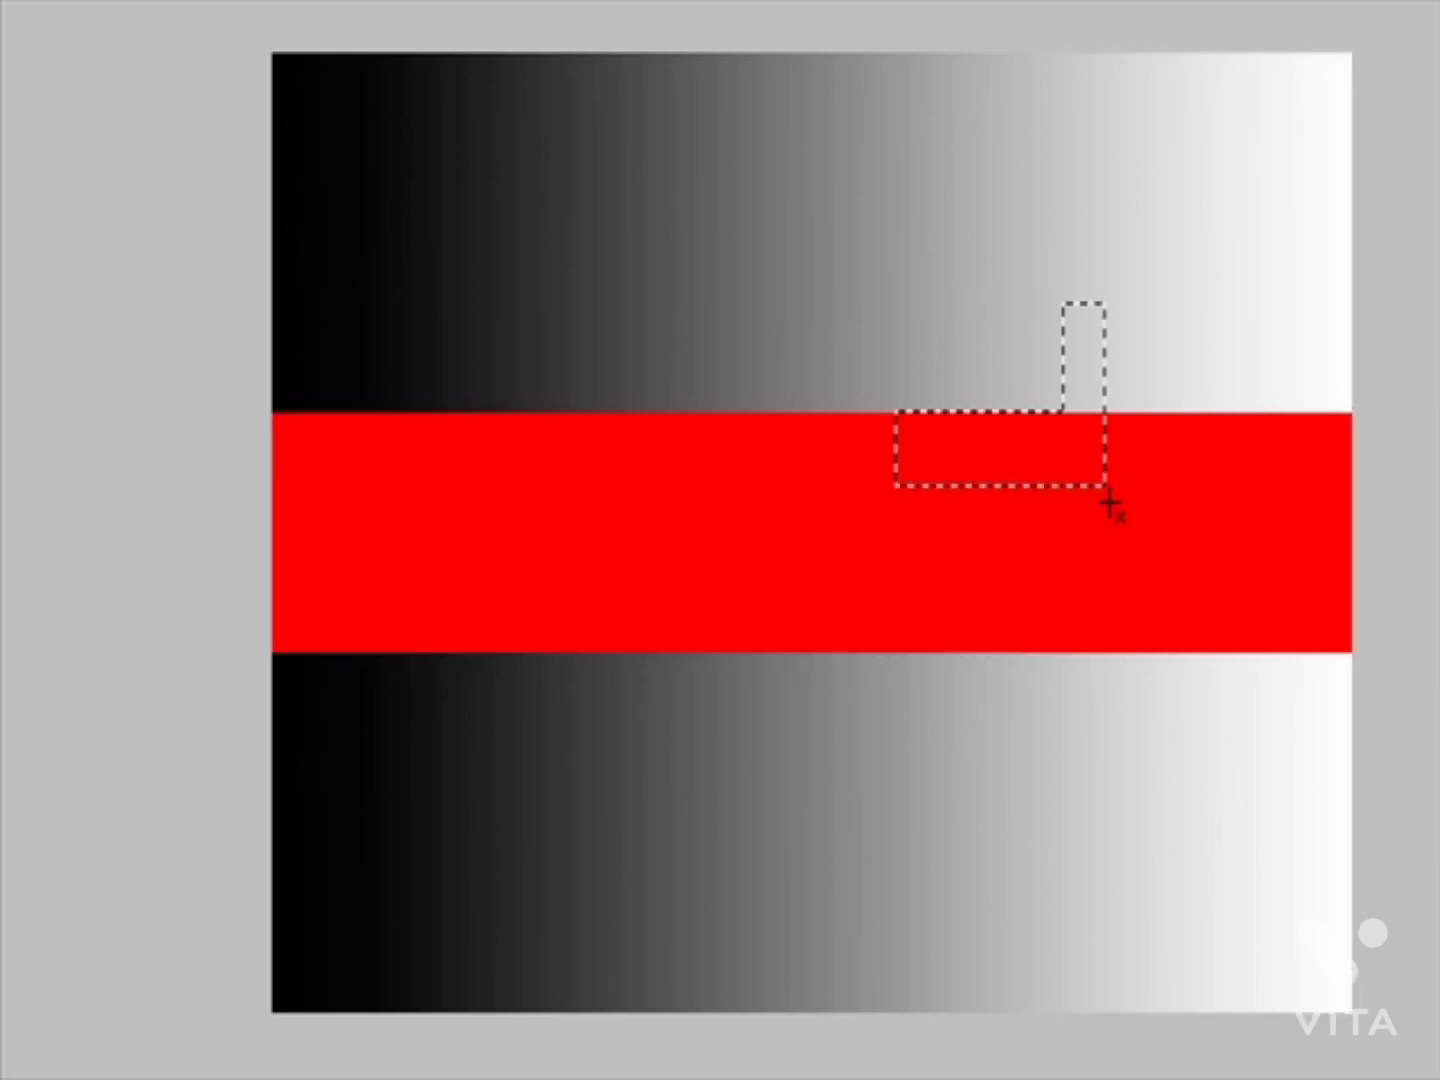
pyautogui.hotkey('ctrl', 'z')
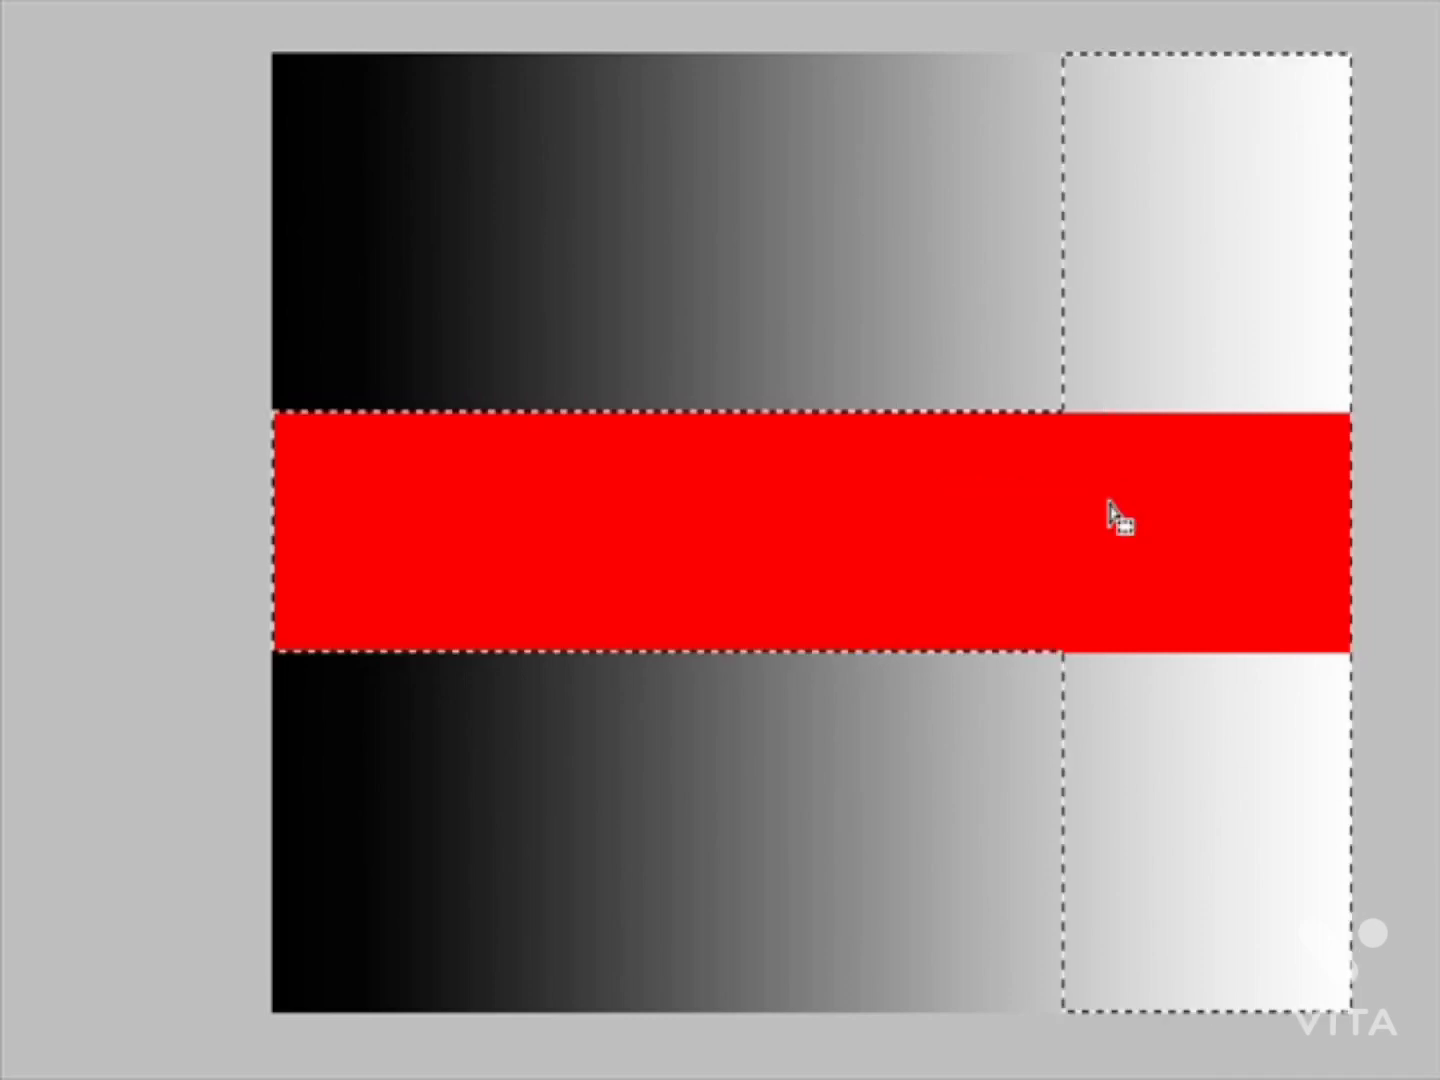
pyautogui.hotkey('ctrl', 'z')
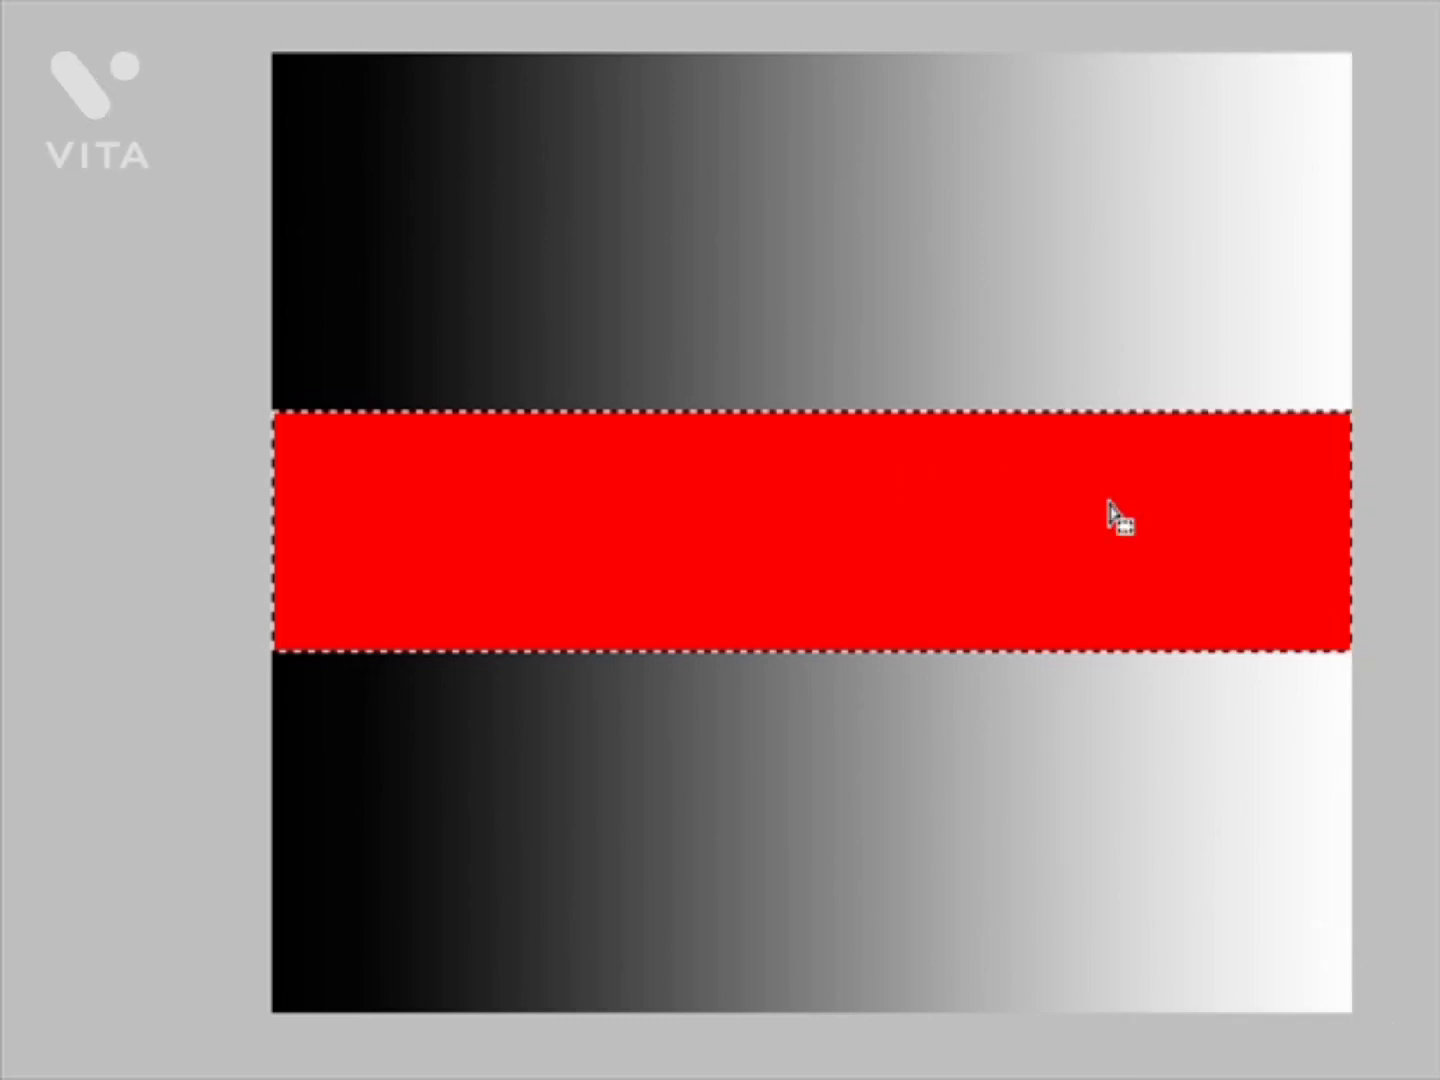
# Step: Cut the selected red band out of the image and undo the cut
pyautogui.hotkey('ctrl', 'x')
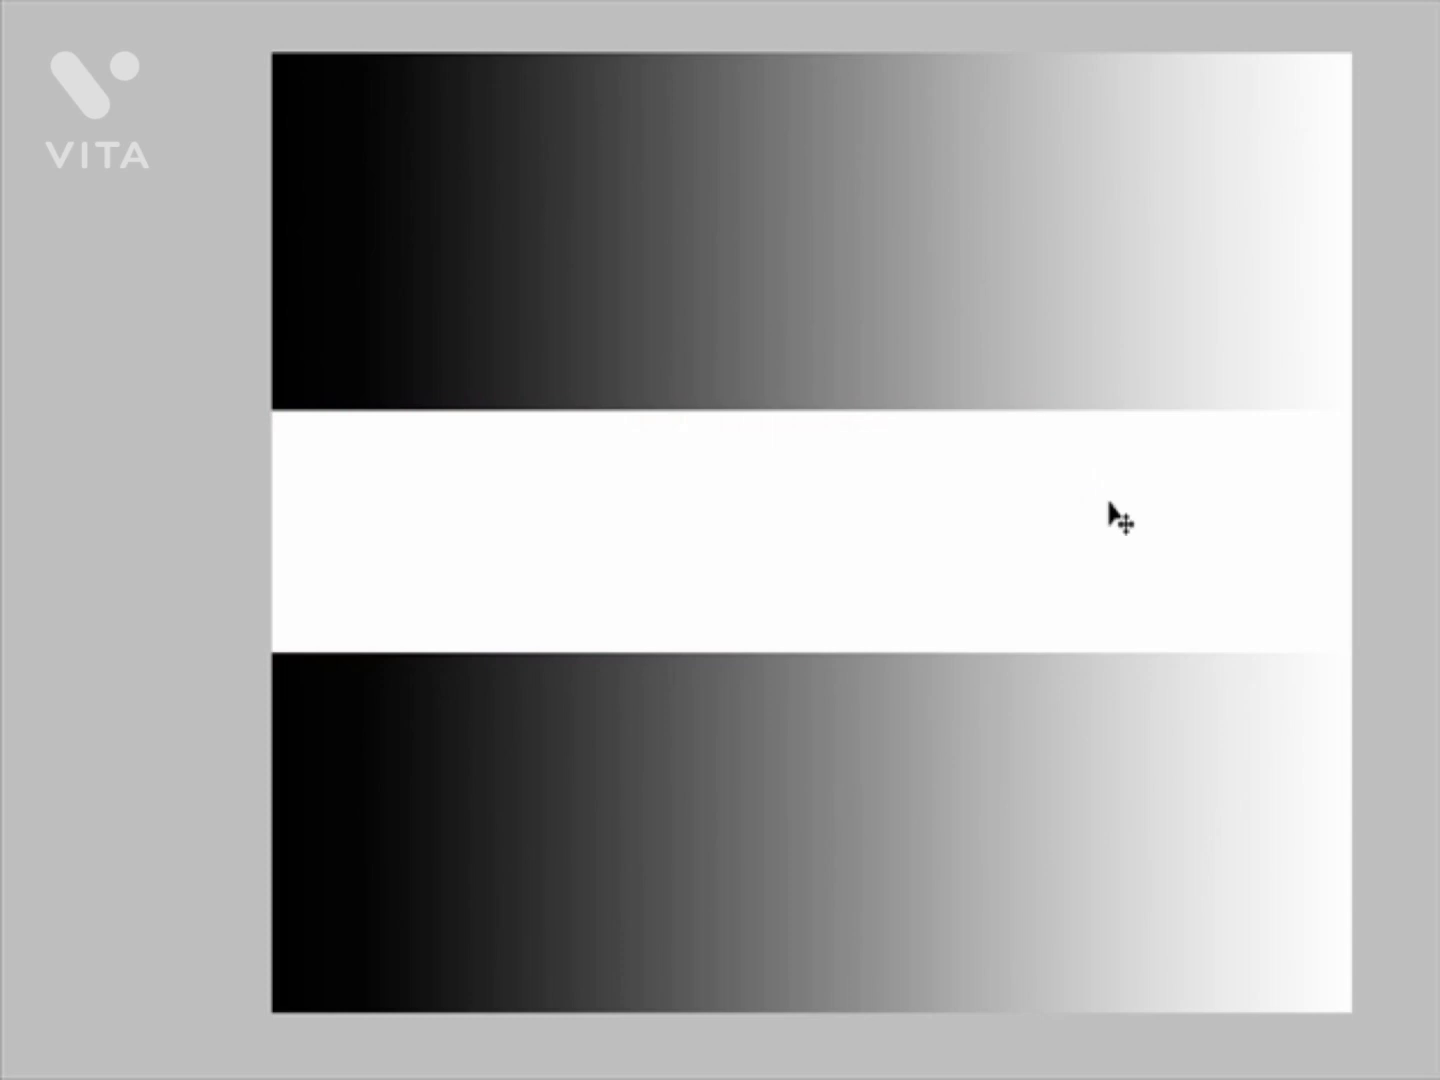
pyautogui.hotkey('ctrl', 'v')
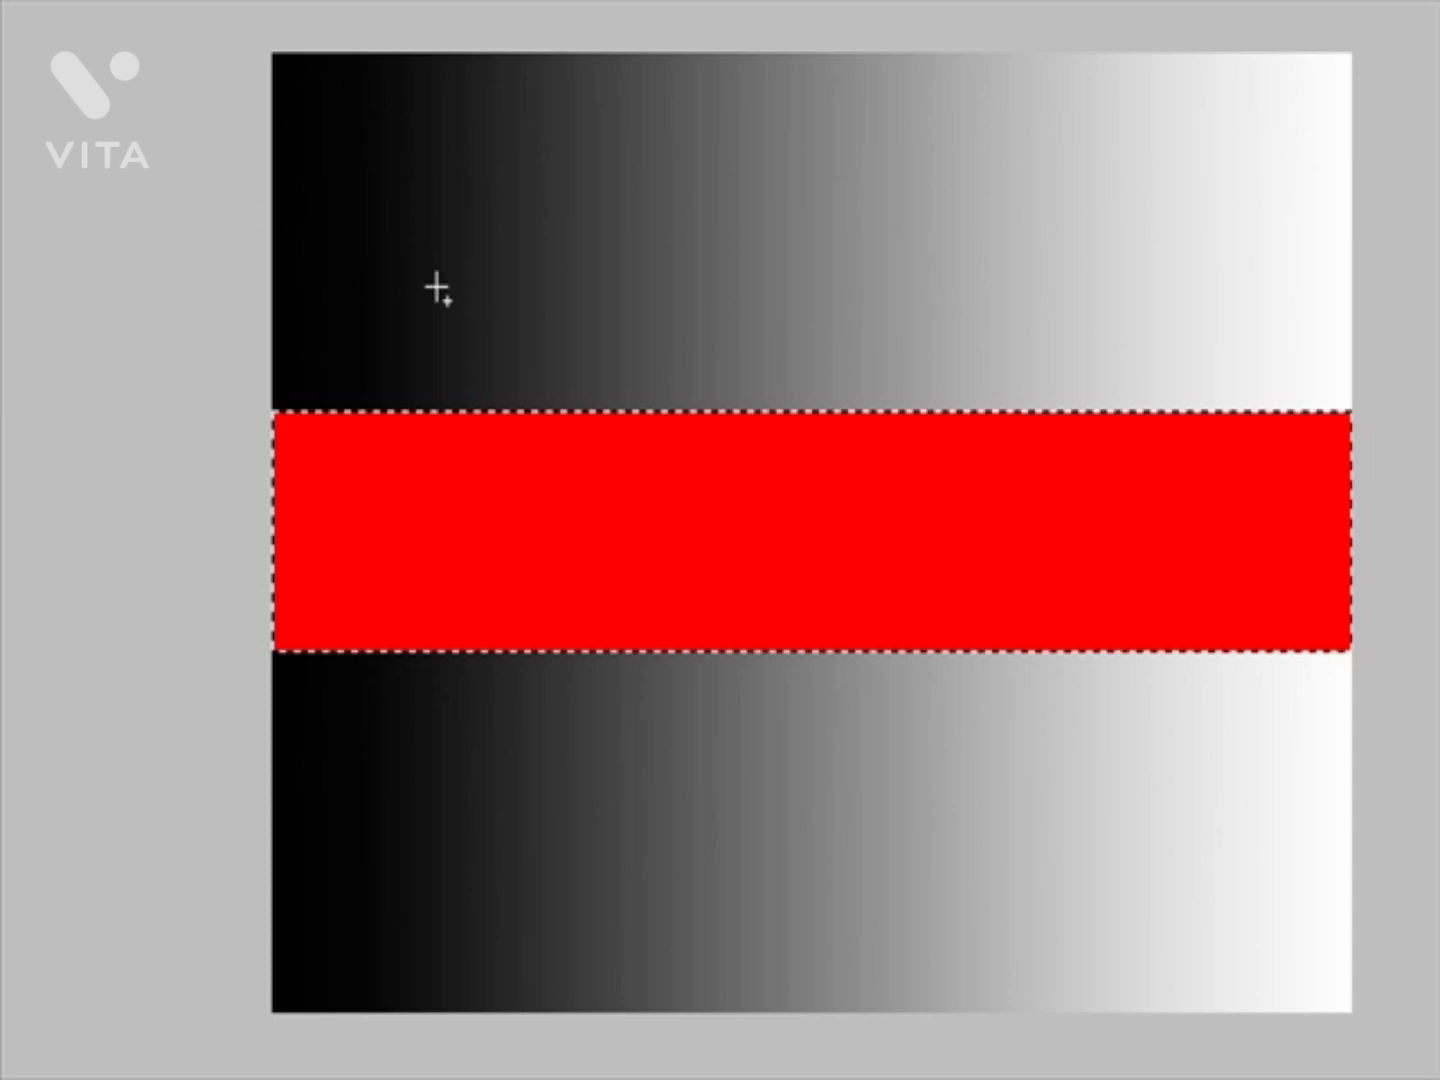
# Step: Add a wide elliptical selection across the middle of the red band, extending into both gradients
pyautogui.moveTo(437, 289); pyautogui.dragTo(1200, 835)
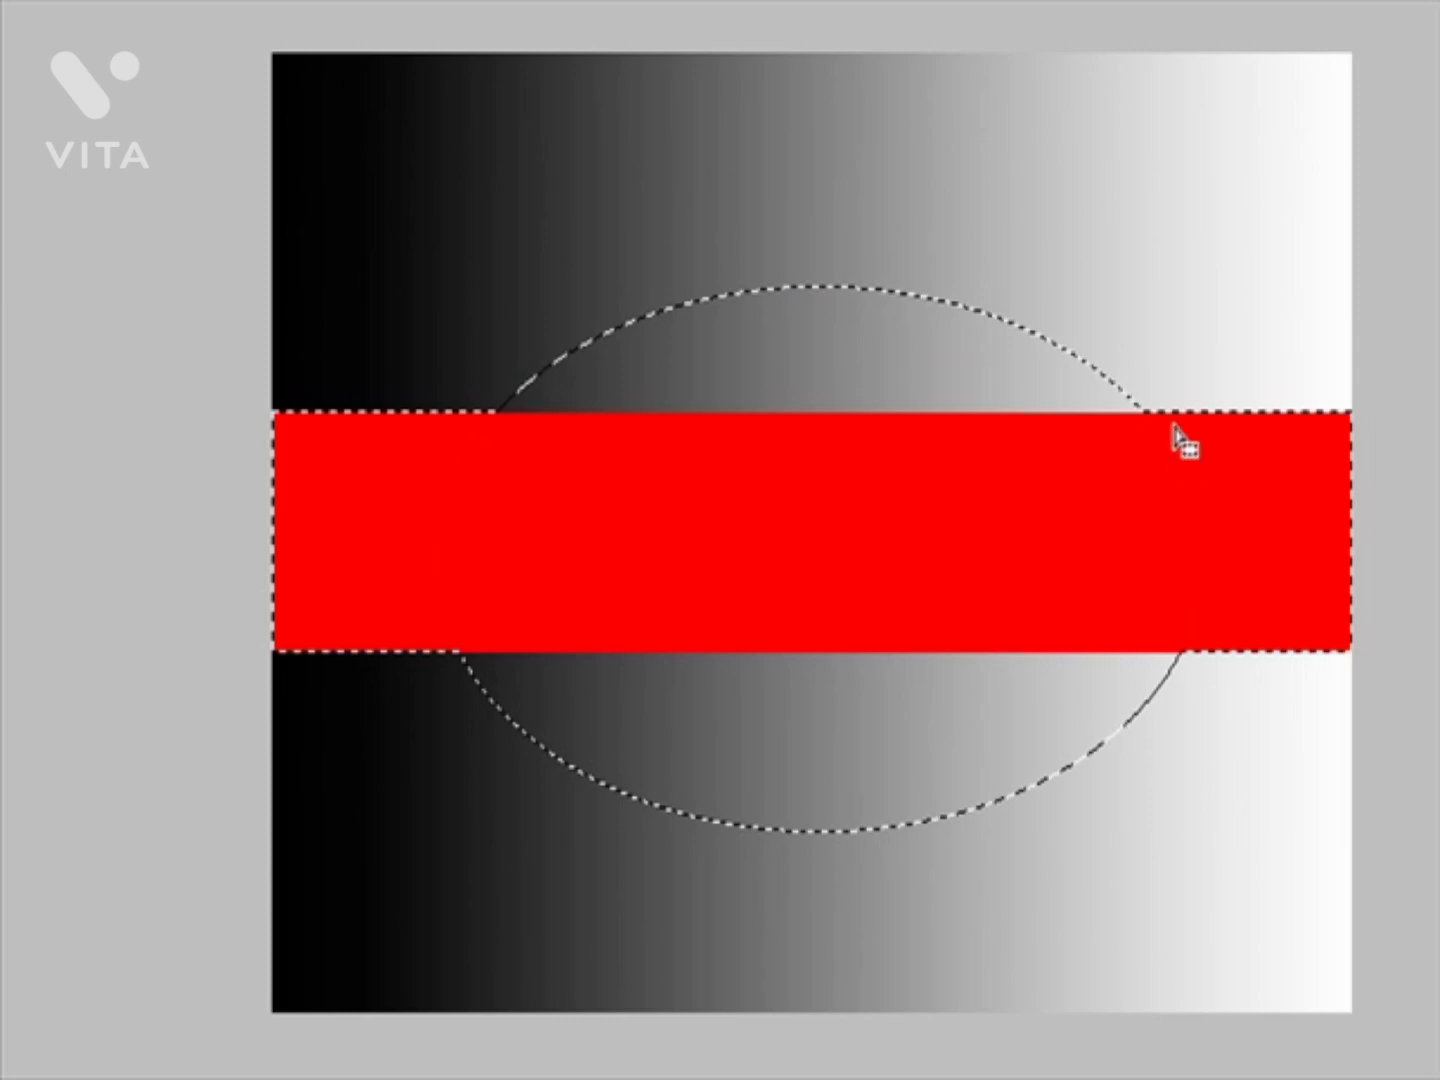
# Step: Try a single-row marquee selection across the upper gradient just above the red band, and undo it
pyautogui.moveTo(1111, 335); pyautogui.dragTo(1274, 368)
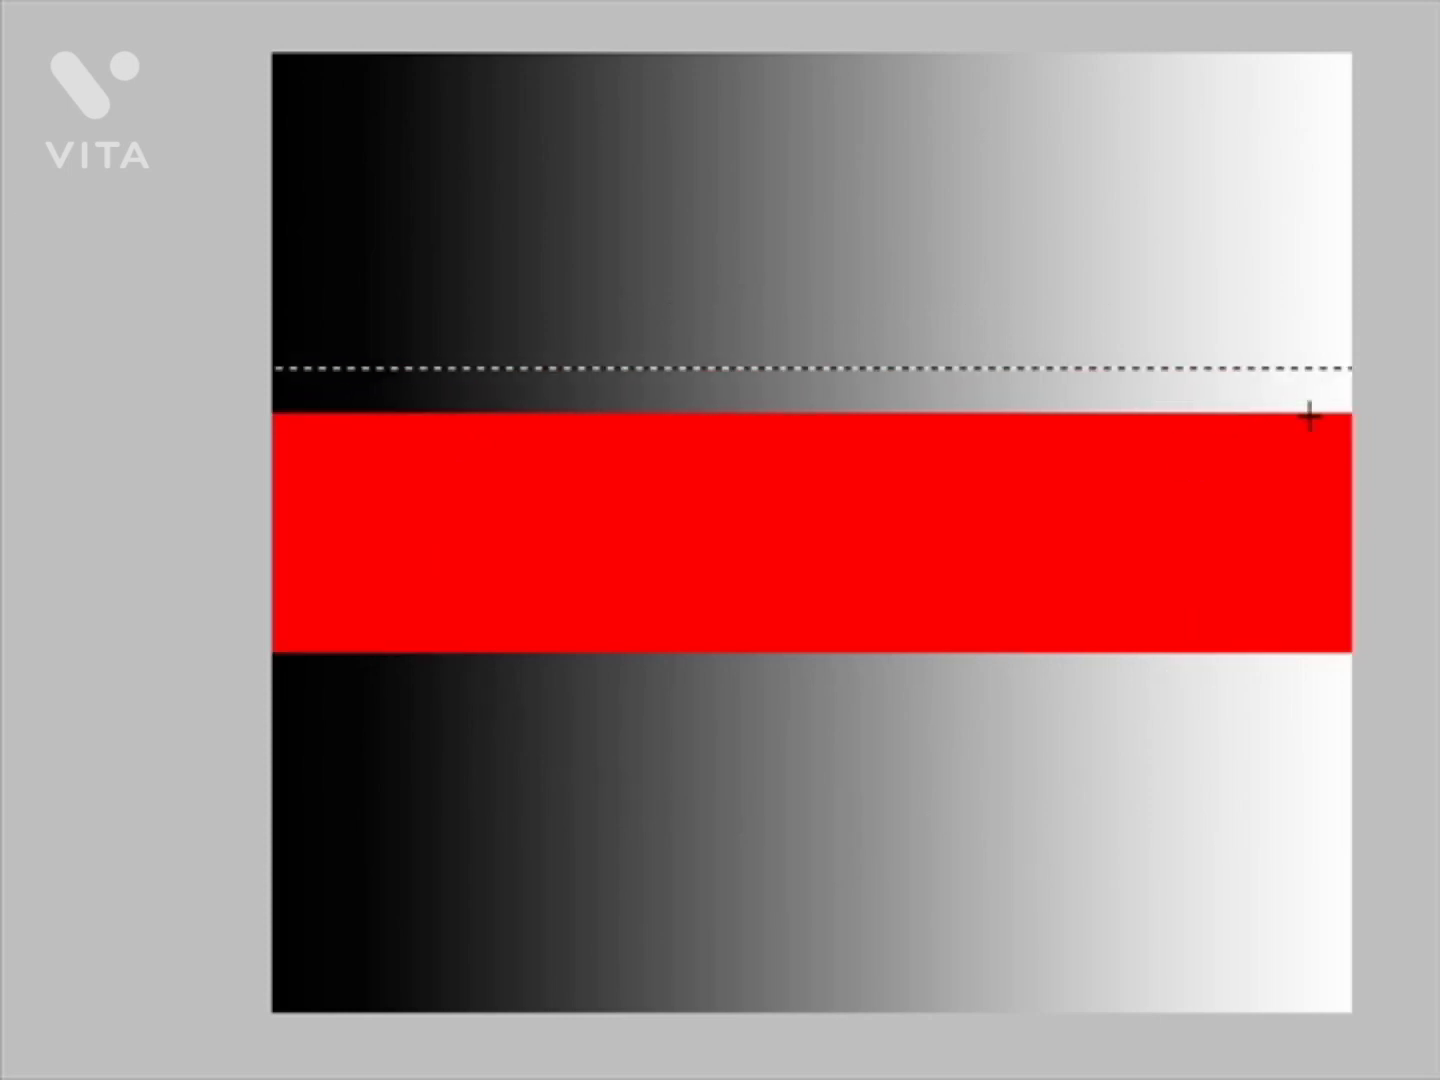
pyautogui.hotkey('ctrl', 'z')
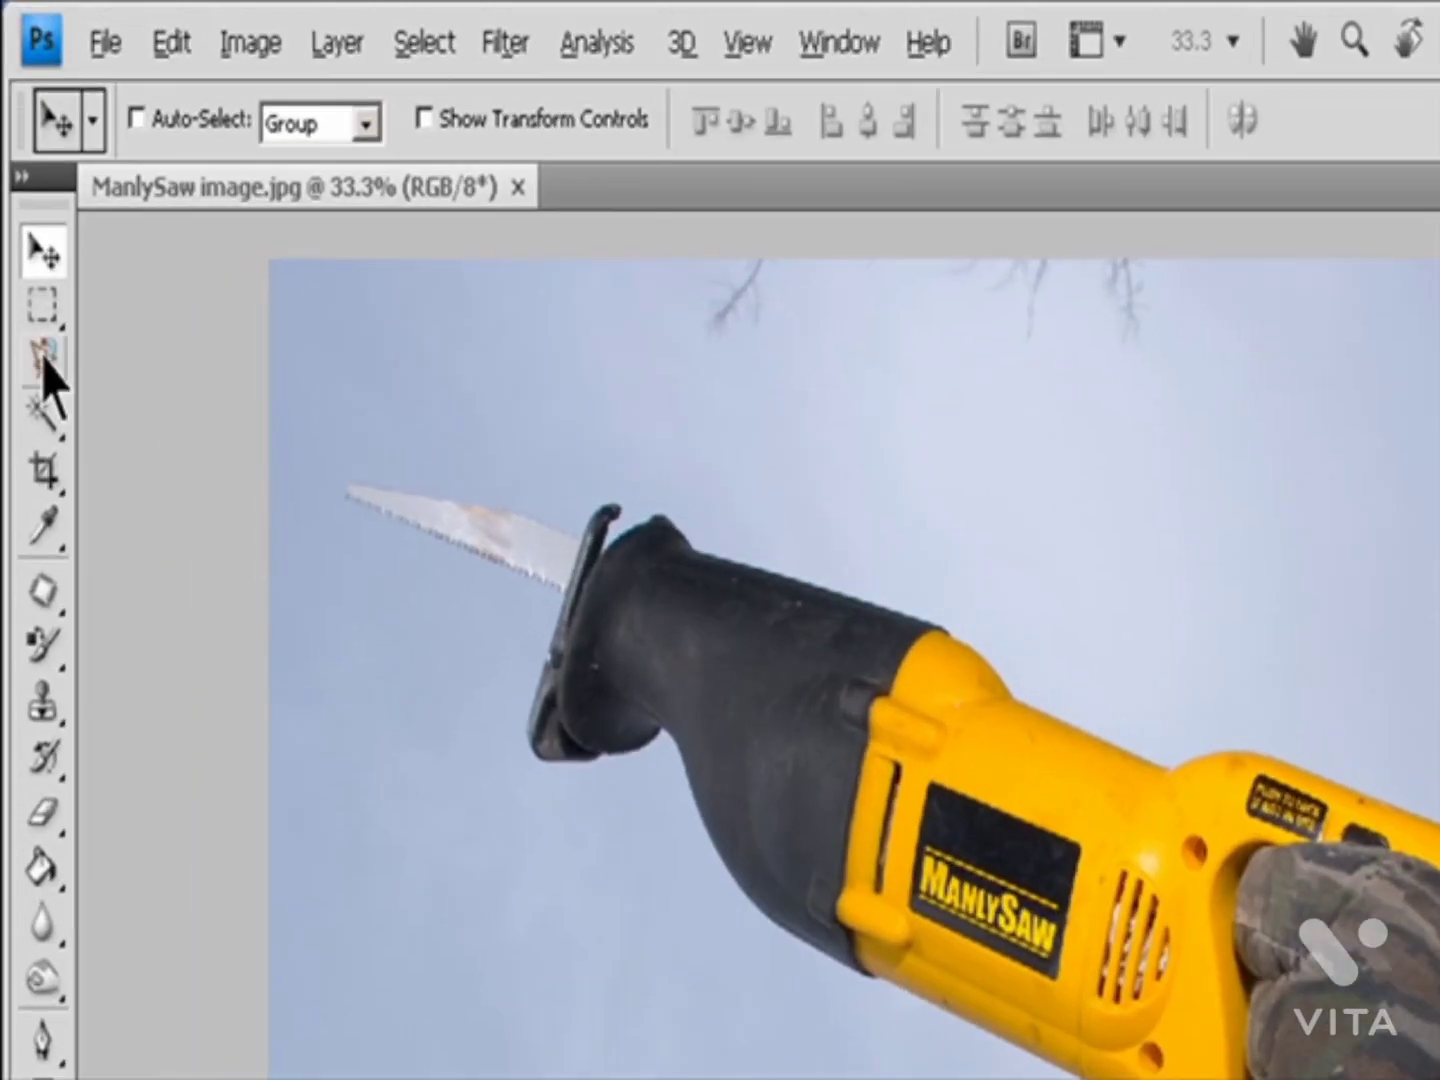
# Step: Trace the outline of the yellow saw in ManlySaw image.jpg with the Magnetic Lasso Tool and close it into a selection
pyautogui.click(25, 202)
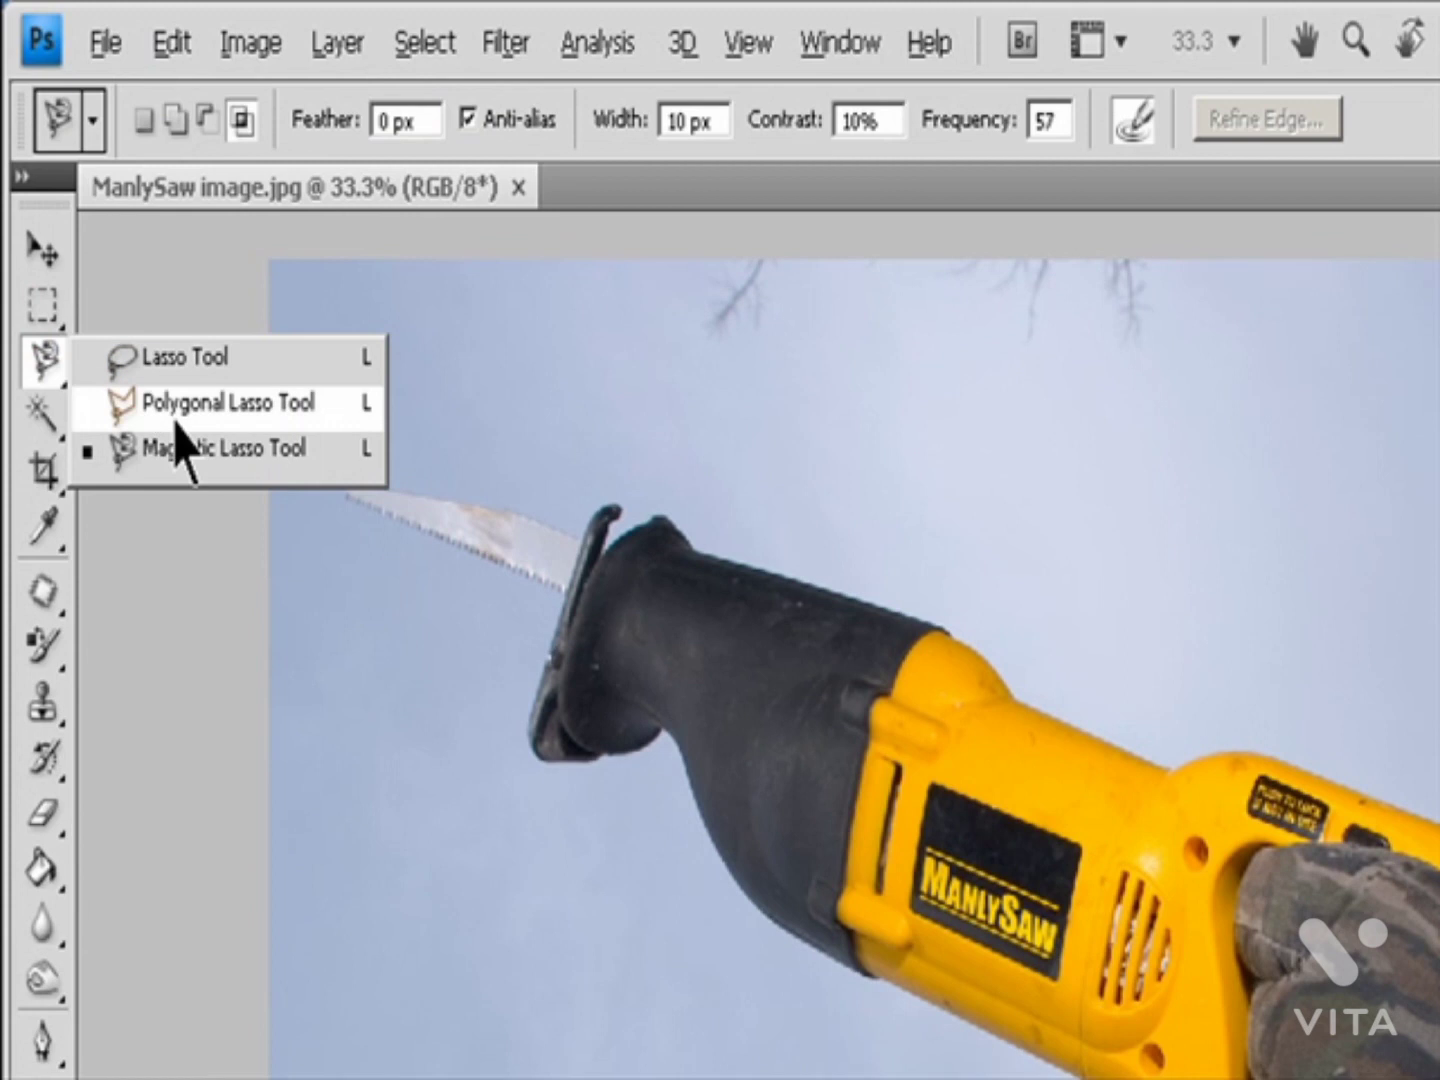
pyautogui.click(200, 448)
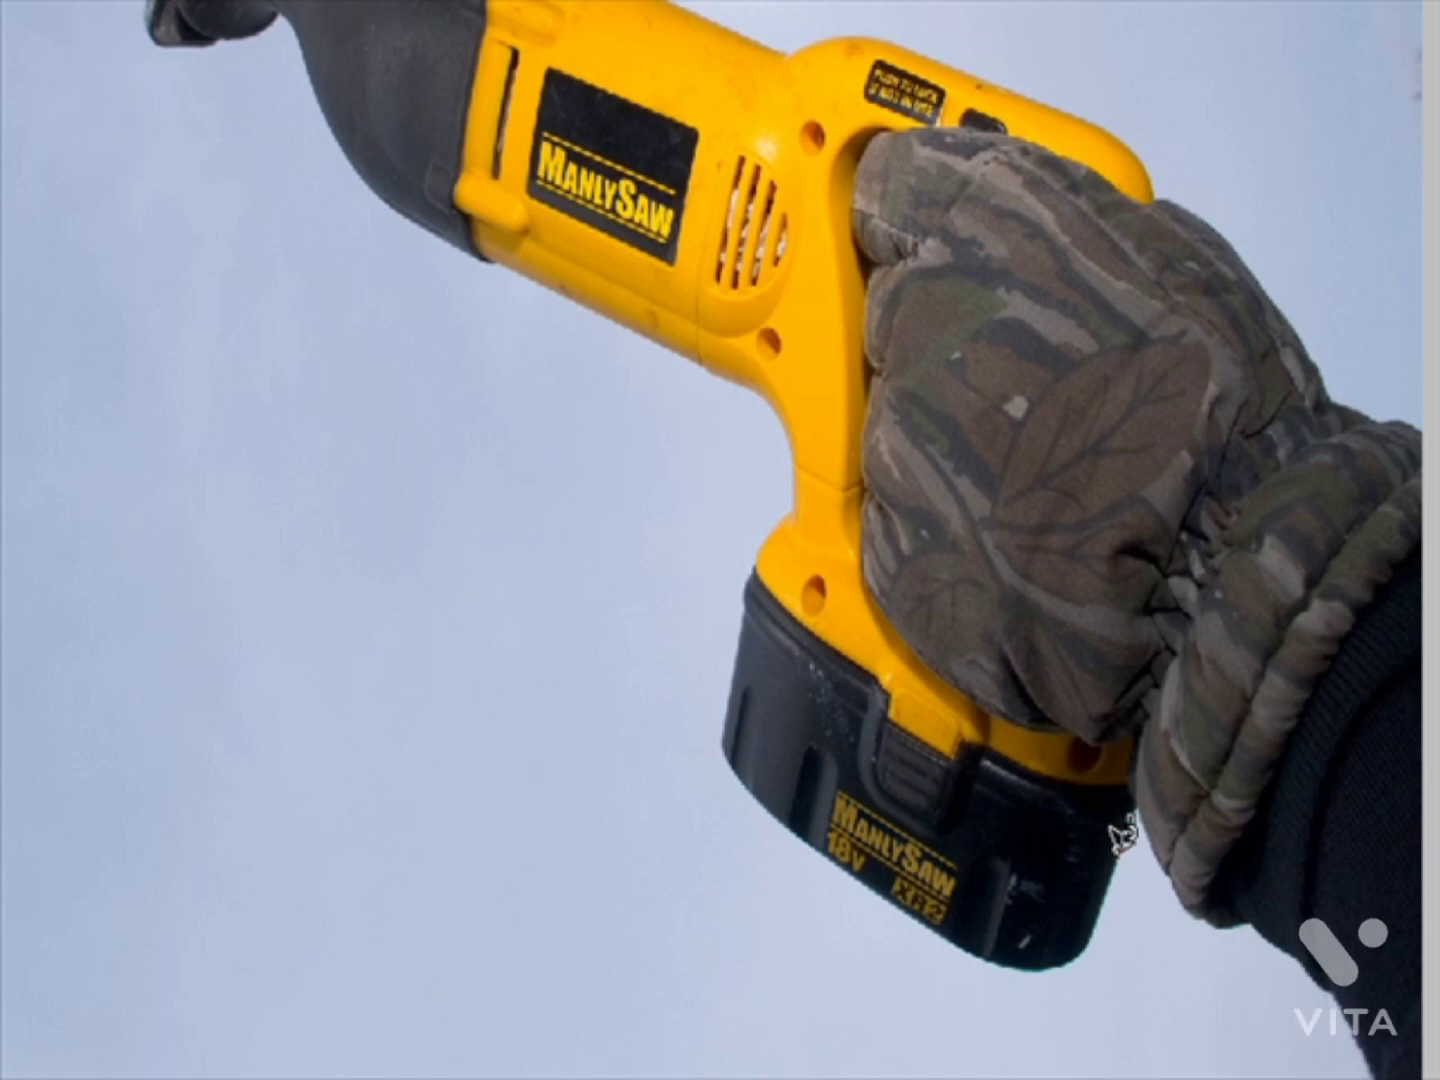
pyautogui.moveTo(1120, 853)
pyautogui.mouseDown()
pyautogui.moveTo(1114, 914)
pyautogui.moveTo(1052, 960)
pyautogui.moveTo(986, 958)
pyautogui.moveTo(875, 881)
pyautogui.moveTo(707, 702)
pyautogui.moveTo(740, 553)
pyautogui.moveTo(802, 468)
pyautogui.moveTo(772, 380)
pyautogui.moveTo(686, 353)
pyautogui.moveTo(519, 252)
pyautogui.moveTo(451, 252)
pyautogui.moveTo(377, 180)
pyautogui.mouseUp()
pyautogui.doubleClick(381, 180)
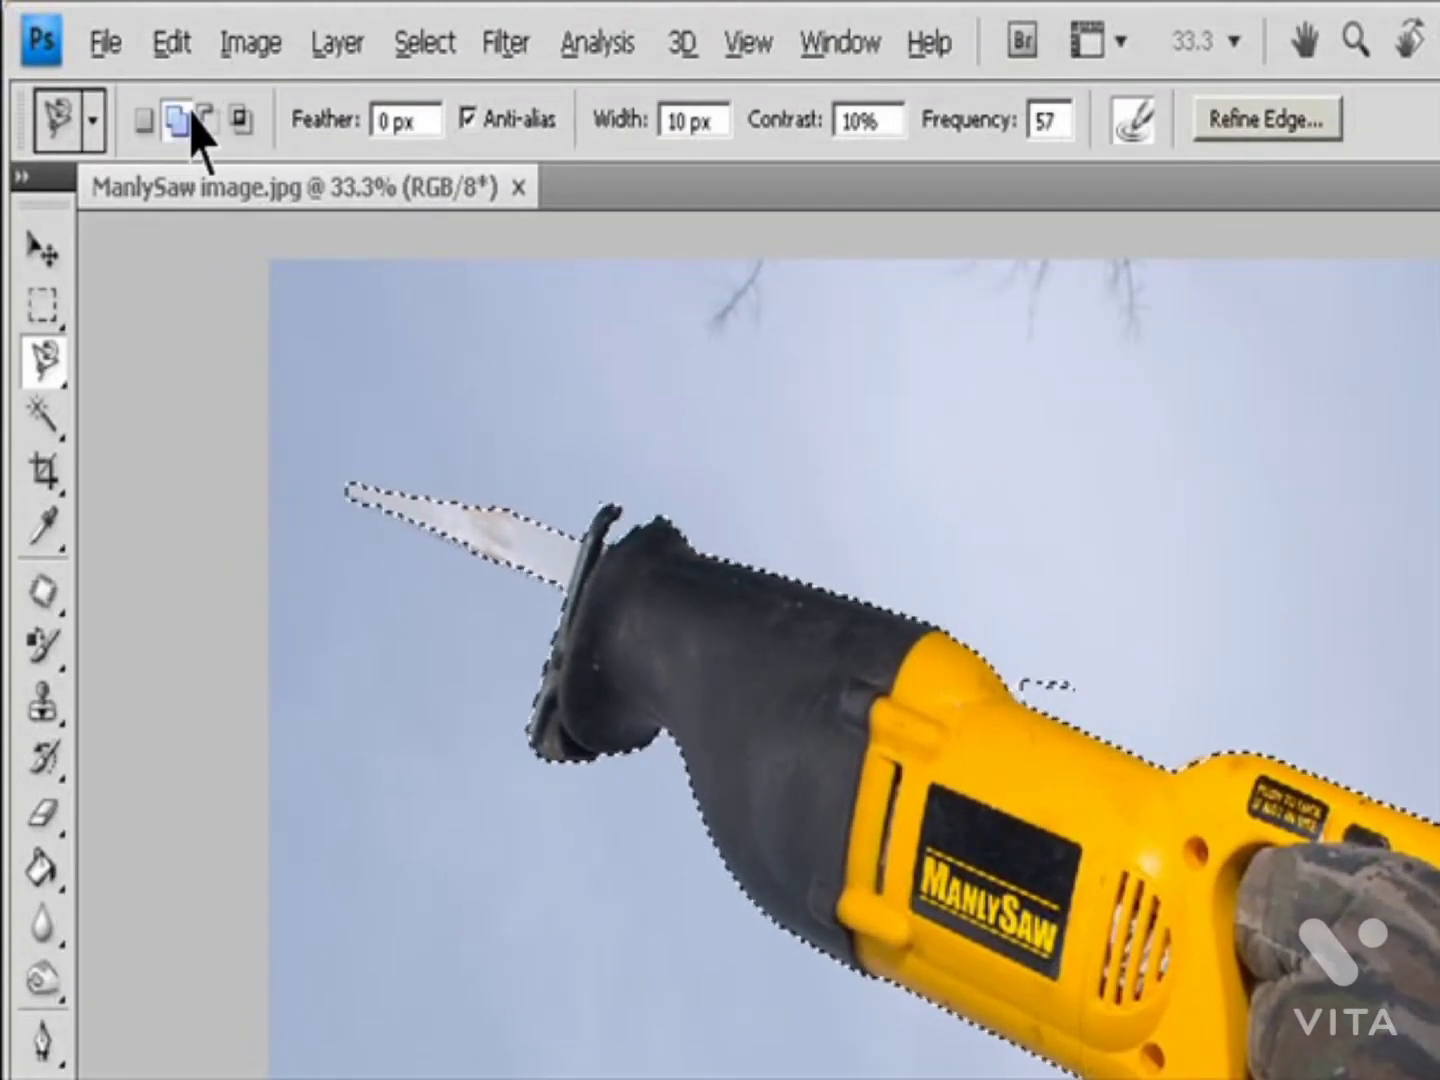
# Step: Set the Magnetic Lasso's selection mode to intersect with selection, and go over its anti-alias and tablet pressure options
pyautogui.click(207, 120)
pyautogui.click(239, 121)
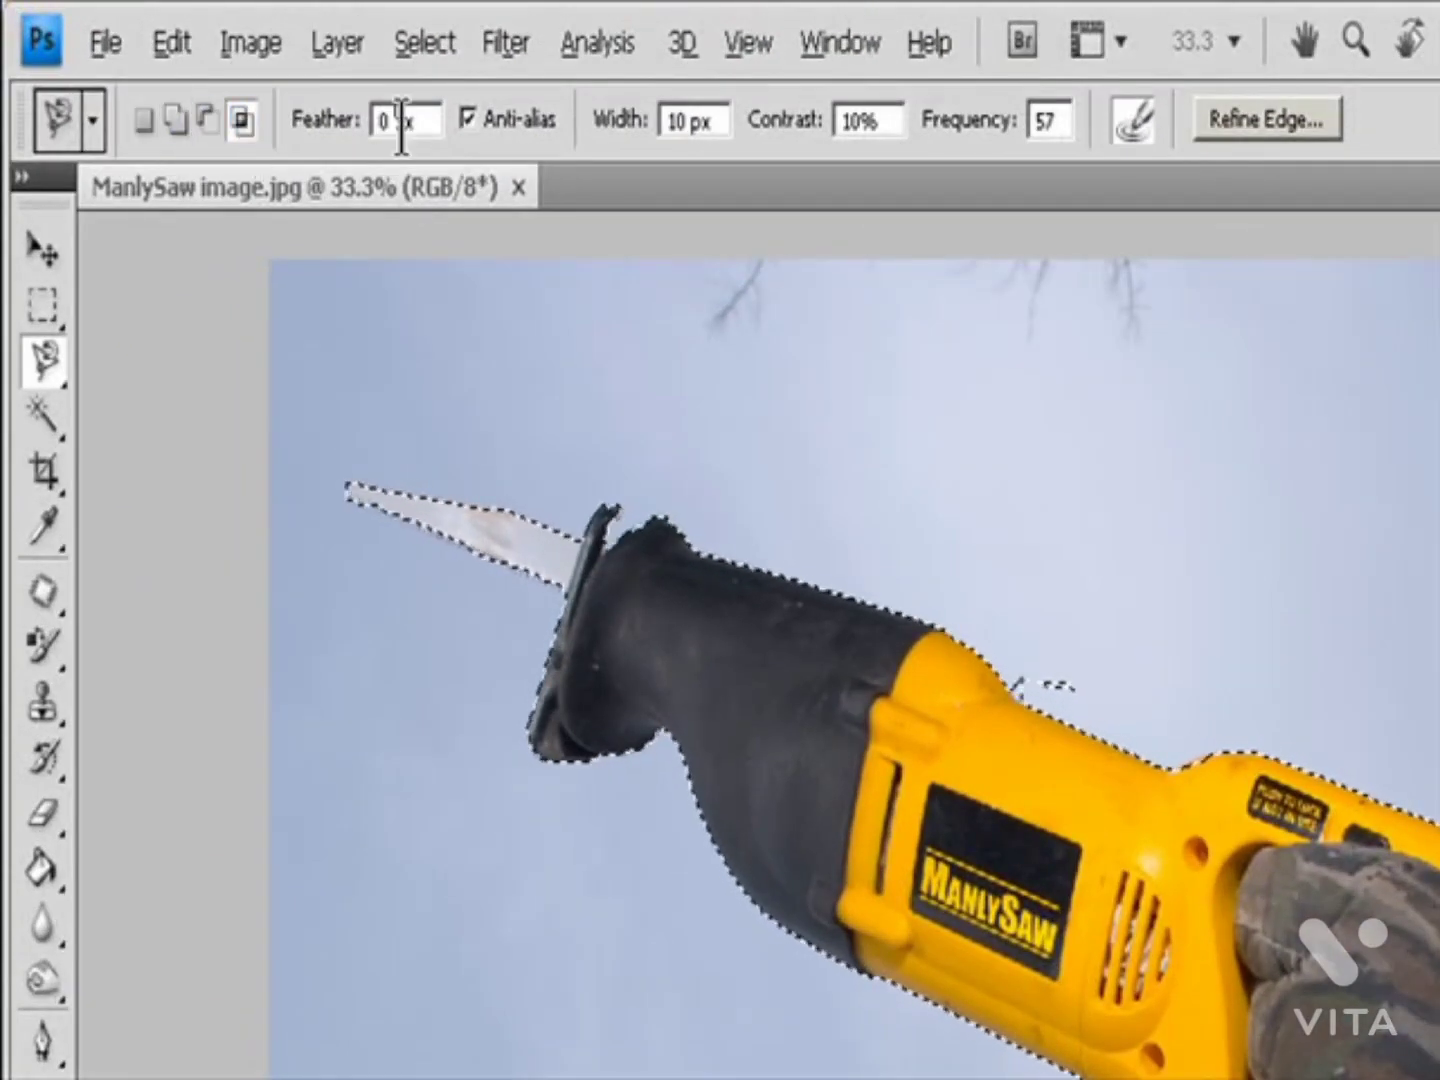
pyautogui.click(520, 122)
pyautogui.click(545, 122)
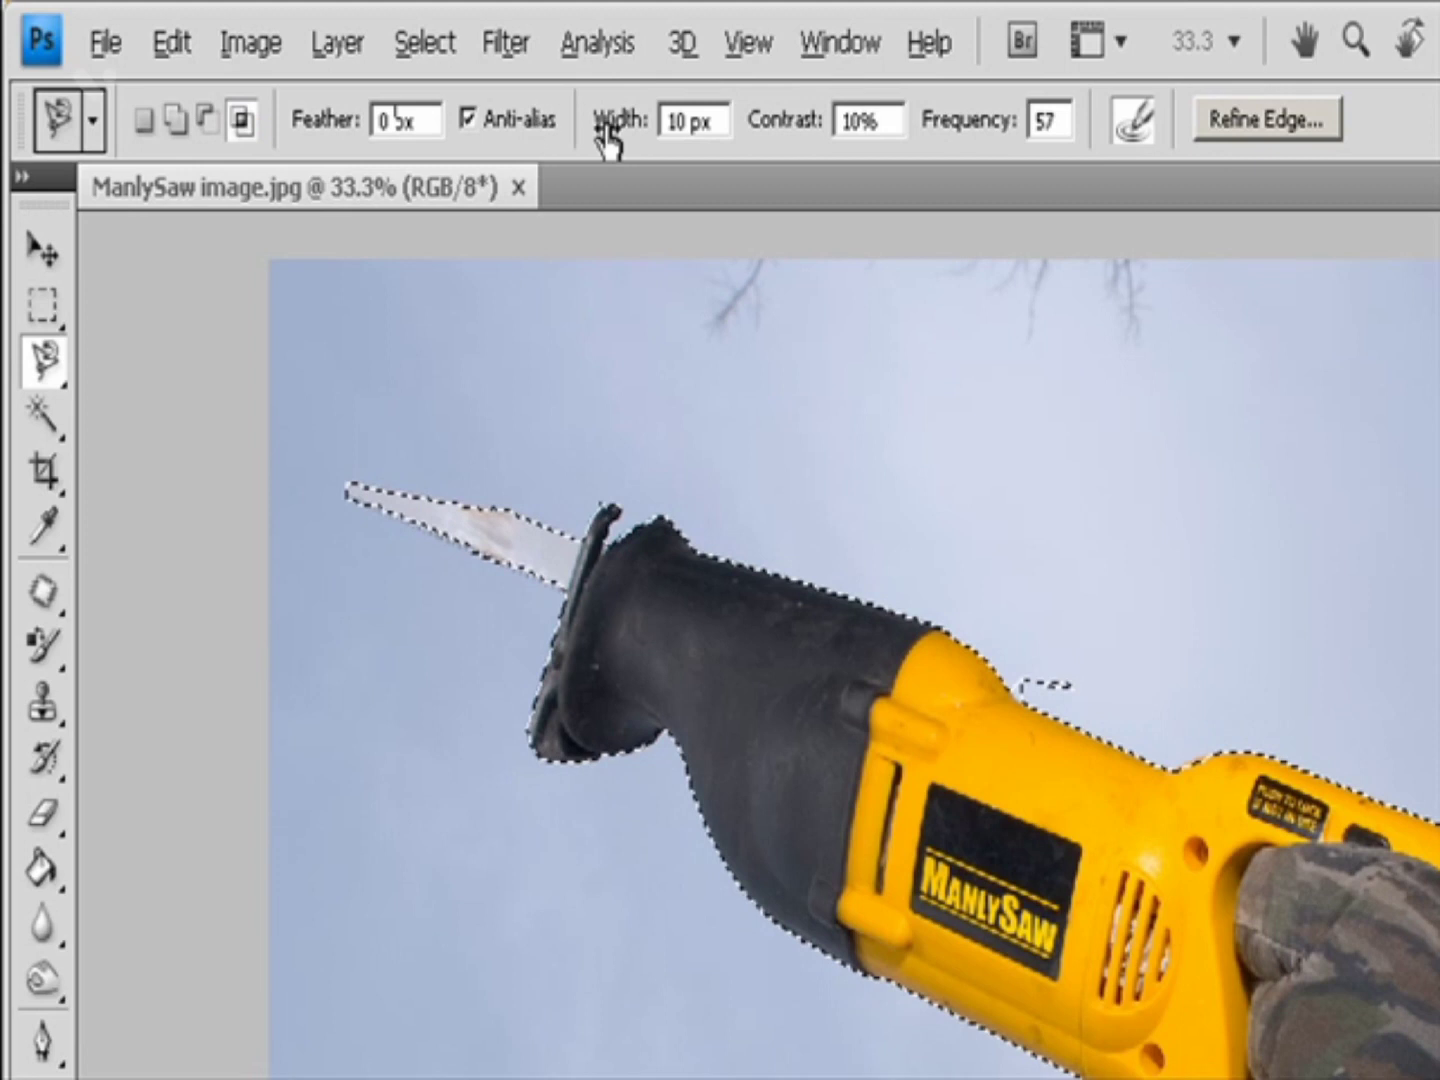
pyautogui.click(1140, 123)
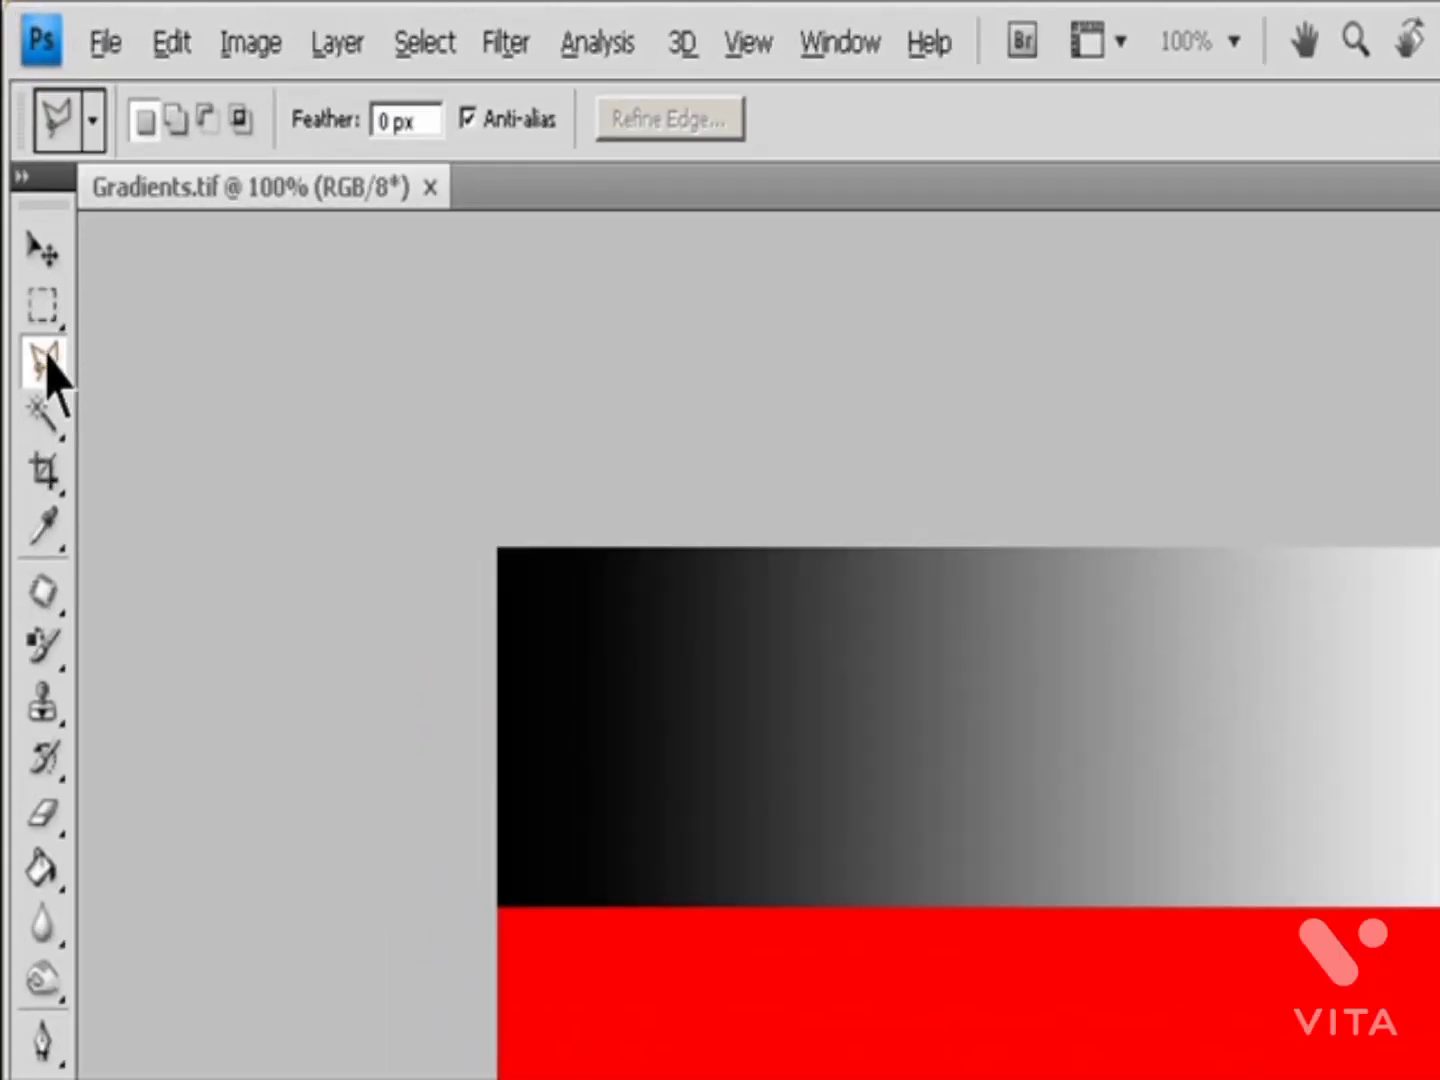
# Step: Draw a closed six-cornered Polygonal Lasso selection on Gradients.tif, from the red band's dark-side corners widening into both gradients toward their light end
pyautogui.rightClick(45, 362)
pyautogui.click(194, 405)
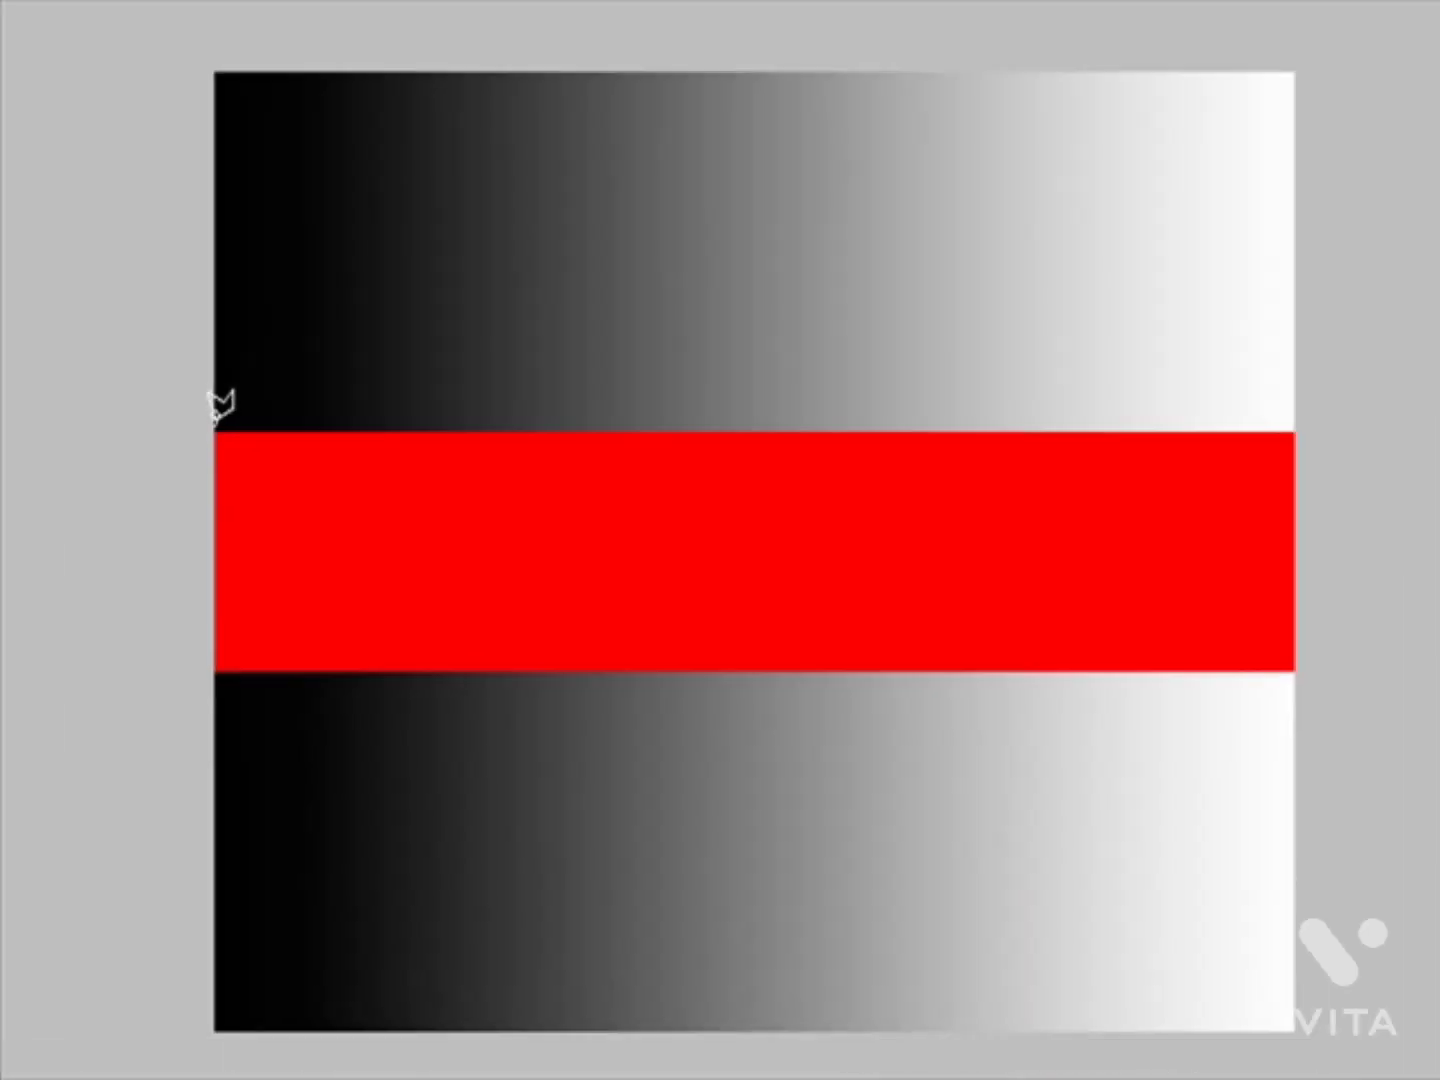
pyautogui.click(215, 424)
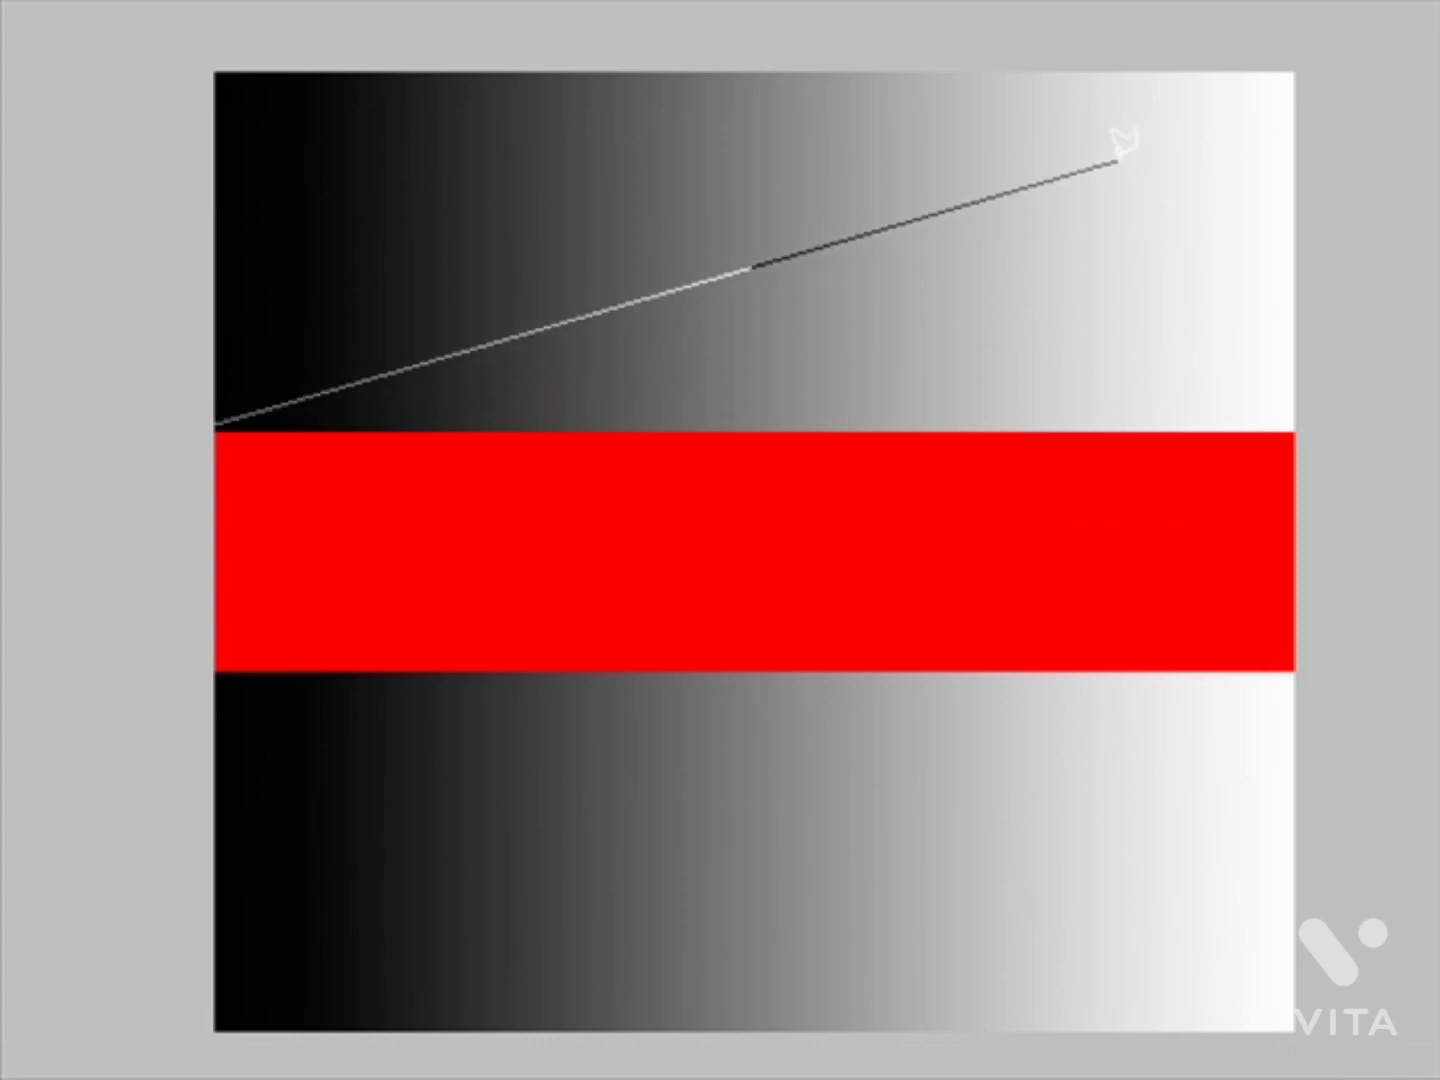
pyautogui.click(1117, 160)
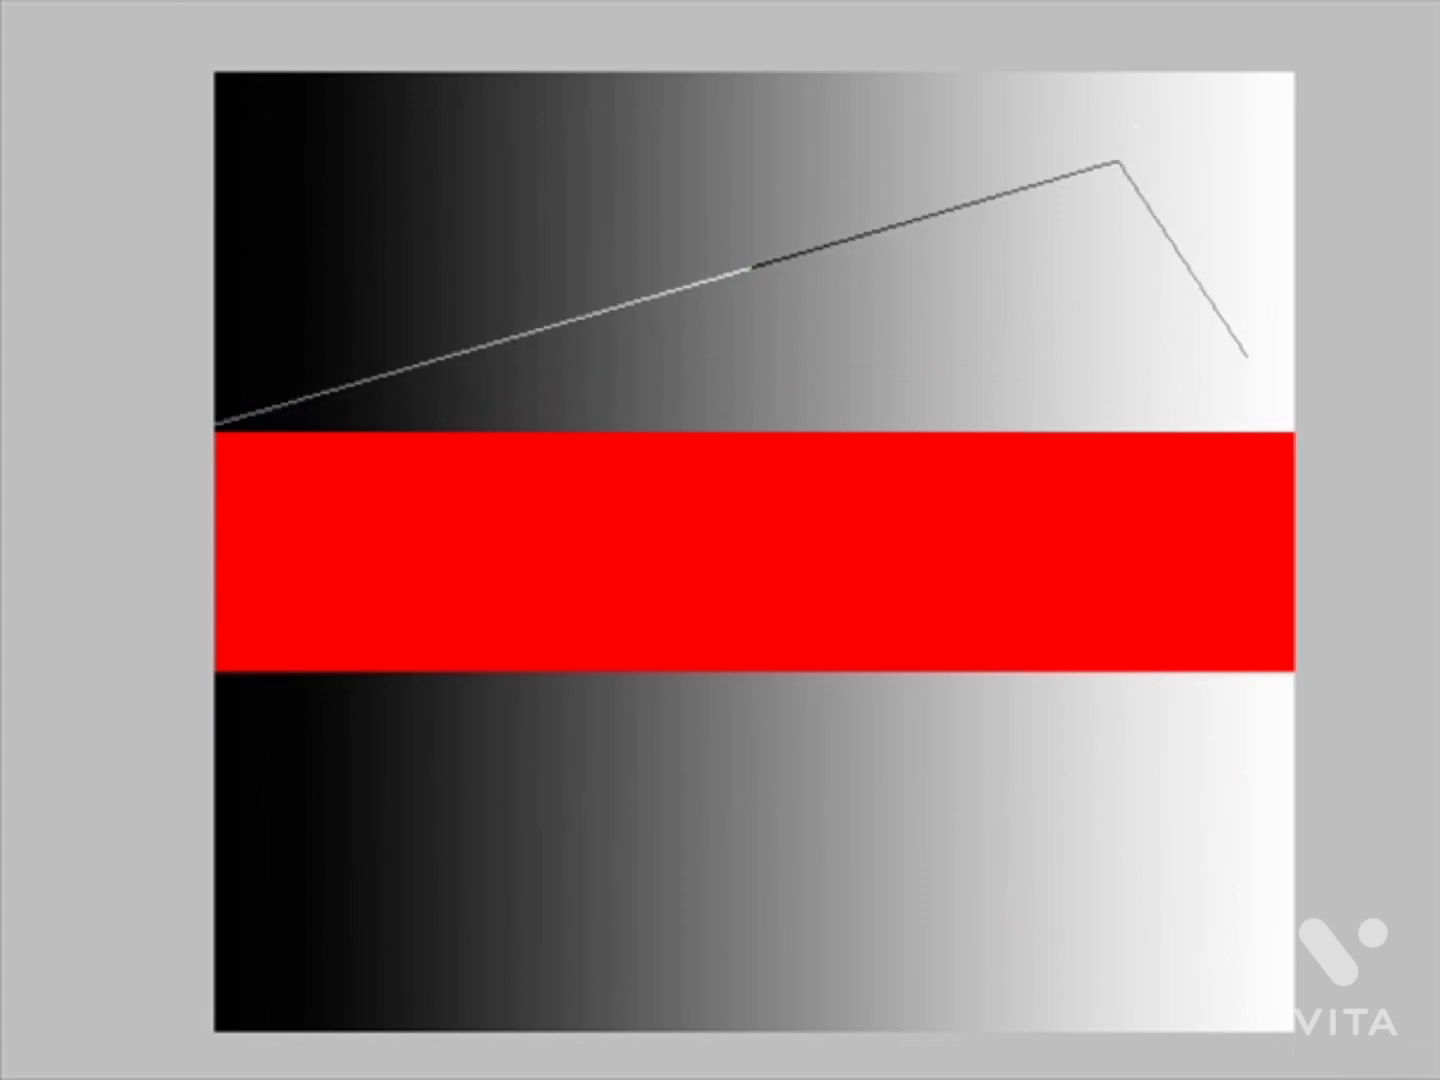
pyautogui.click(1246, 355)
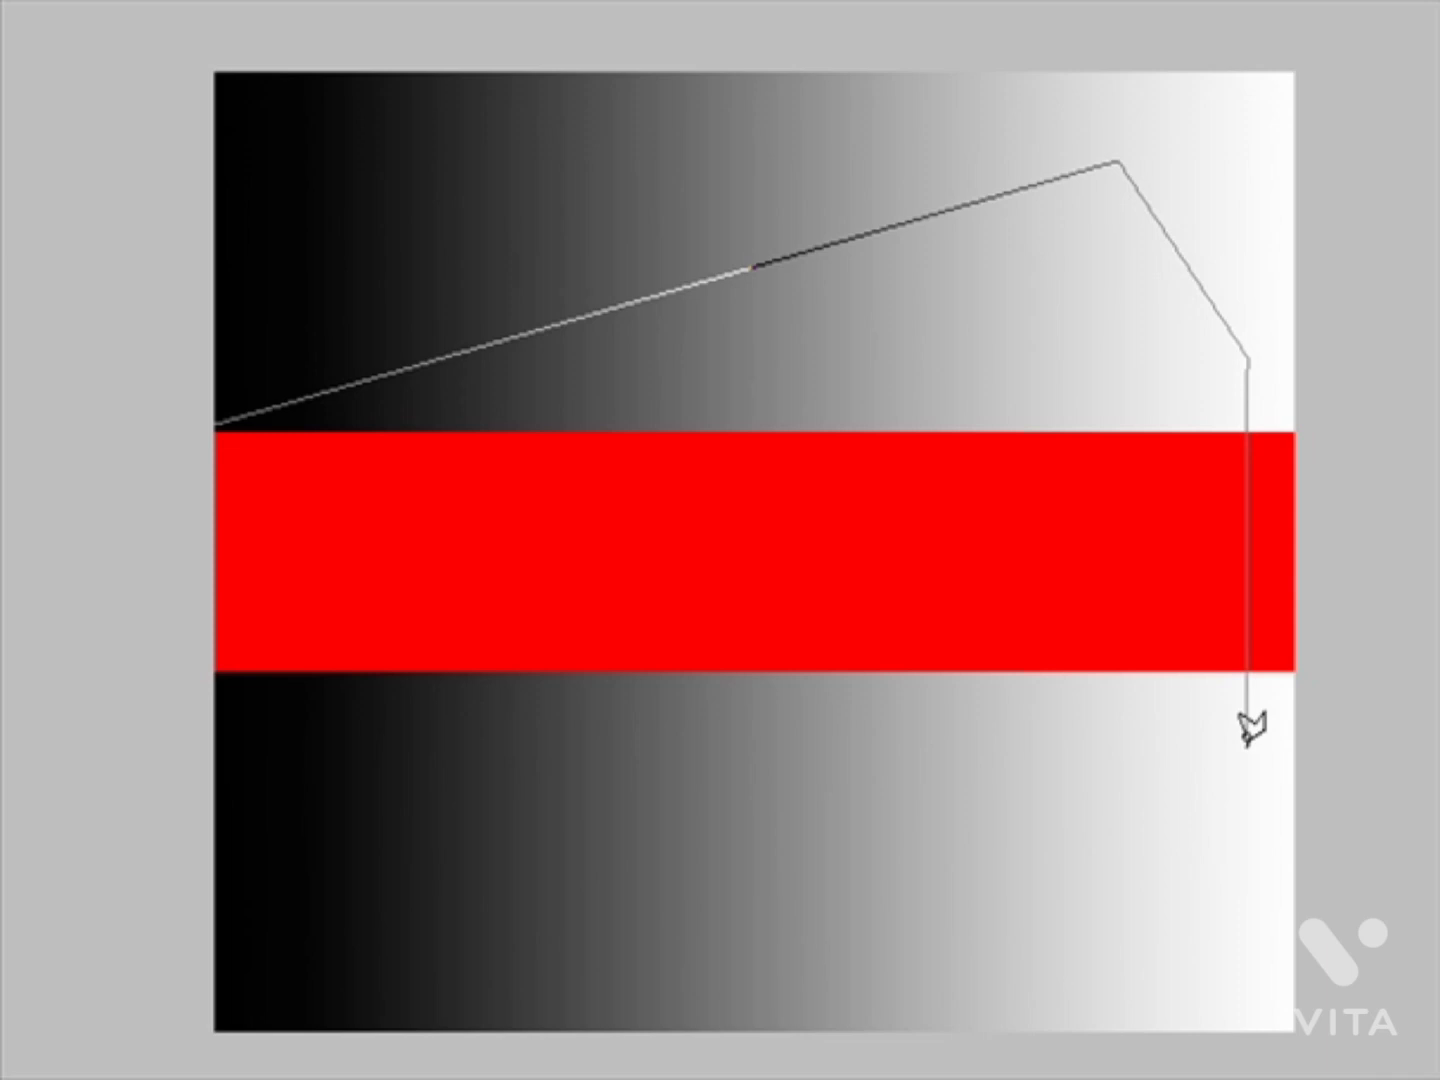
pyautogui.click(1244, 745)
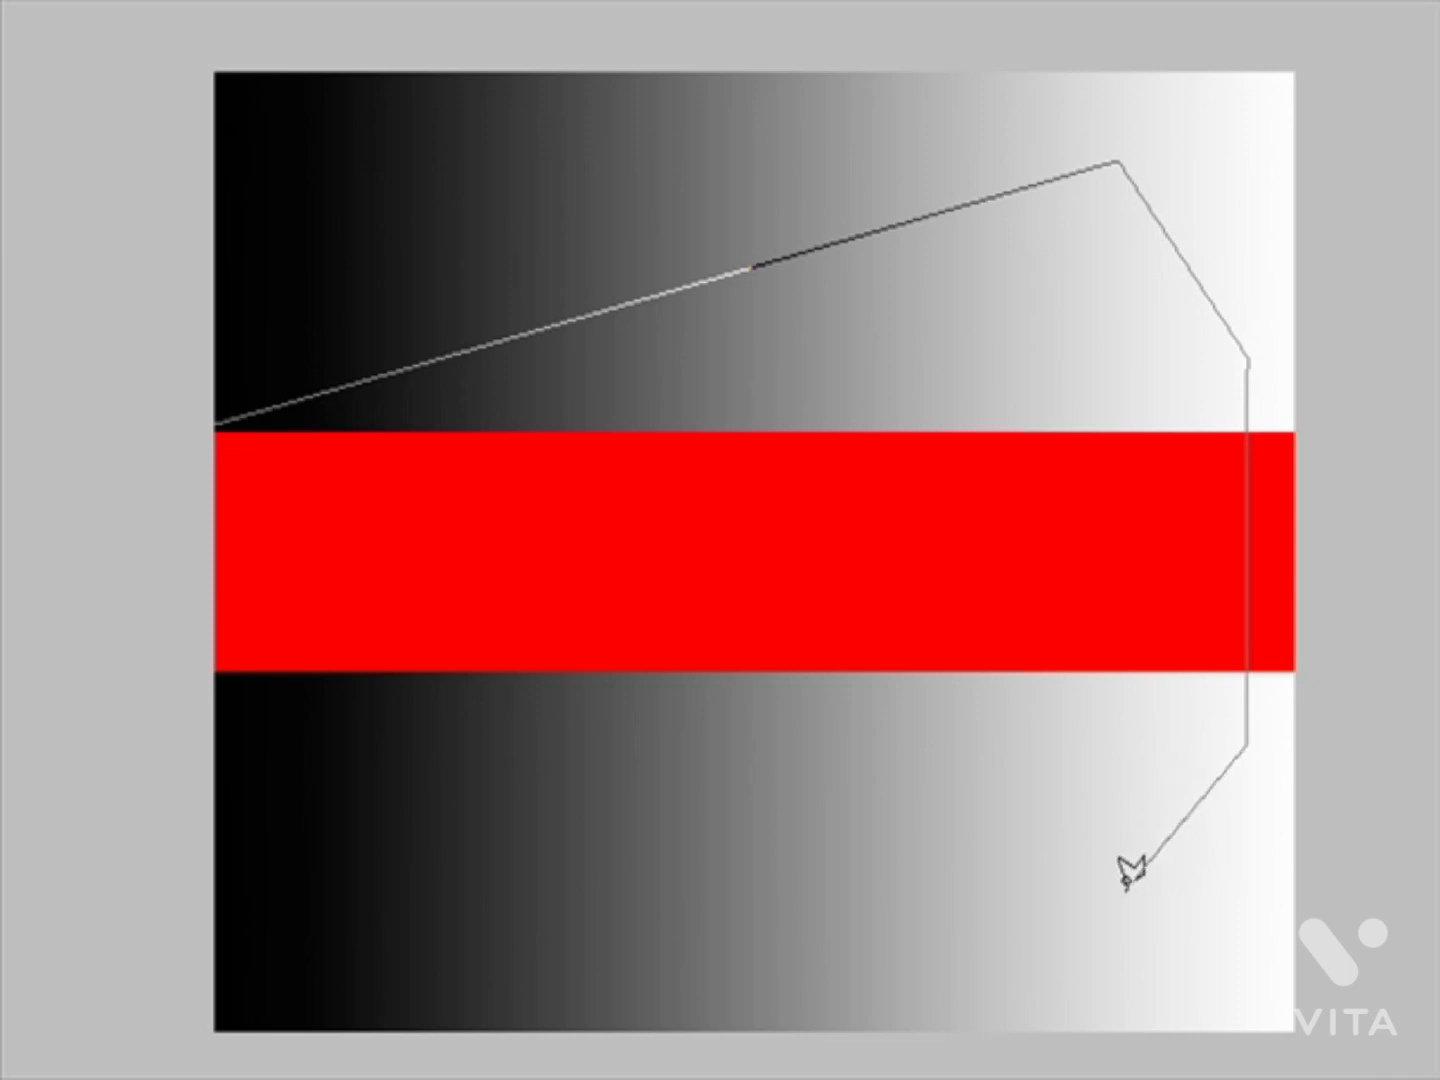
pyautogui.click(1121, 888)
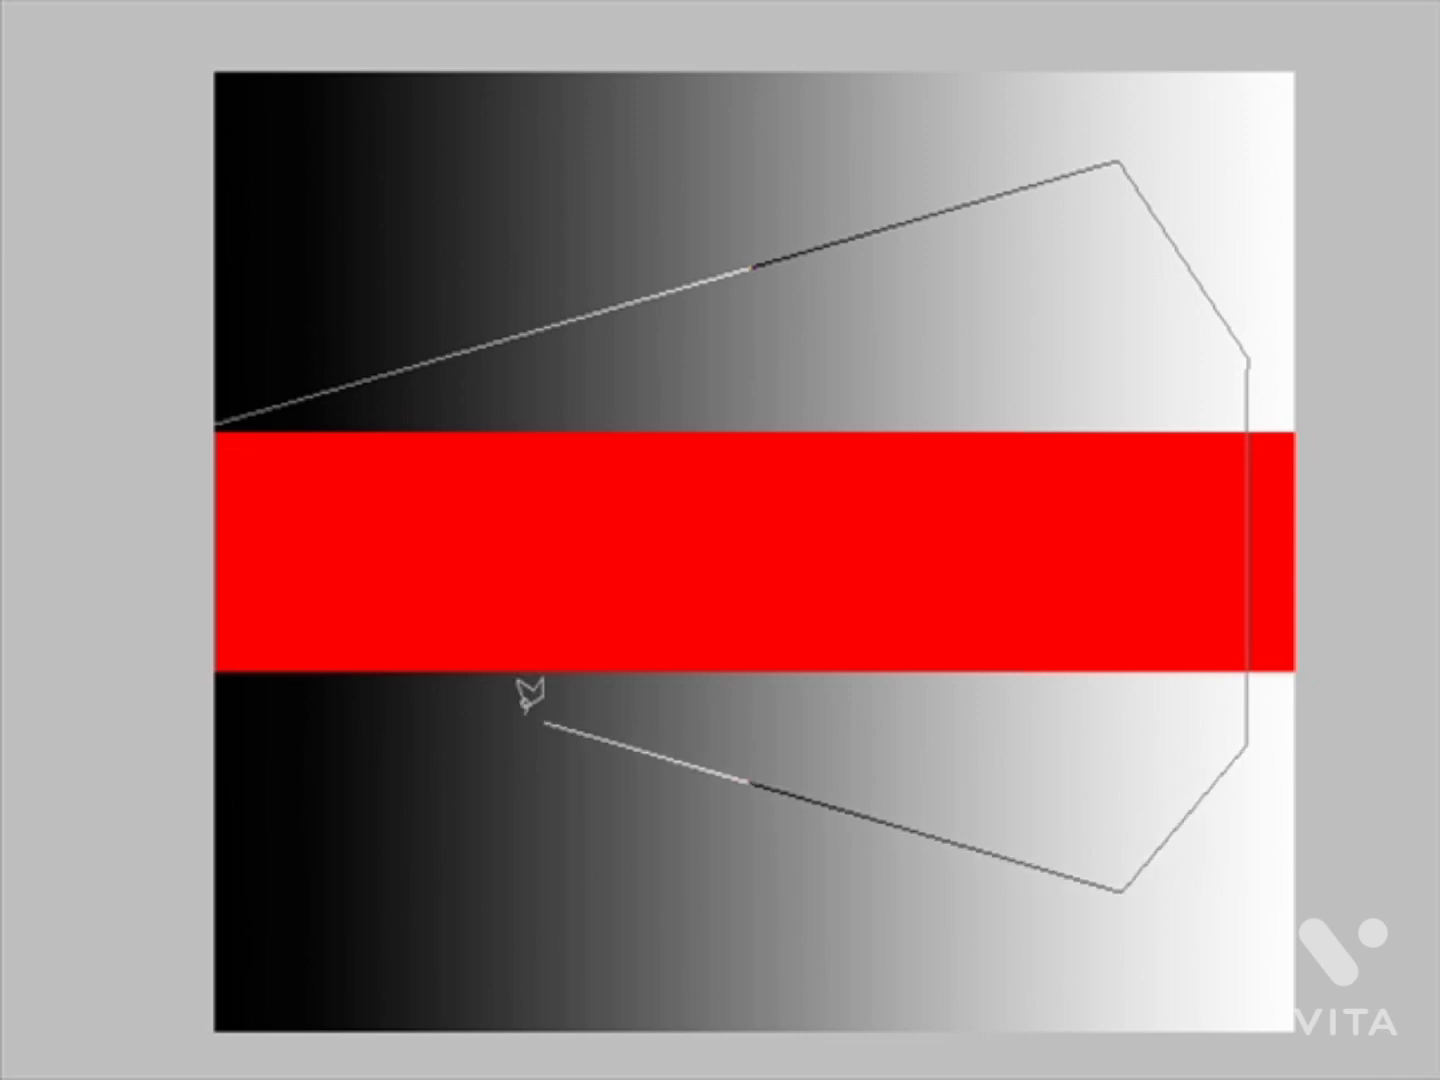
pyautogui.click(214, 674)
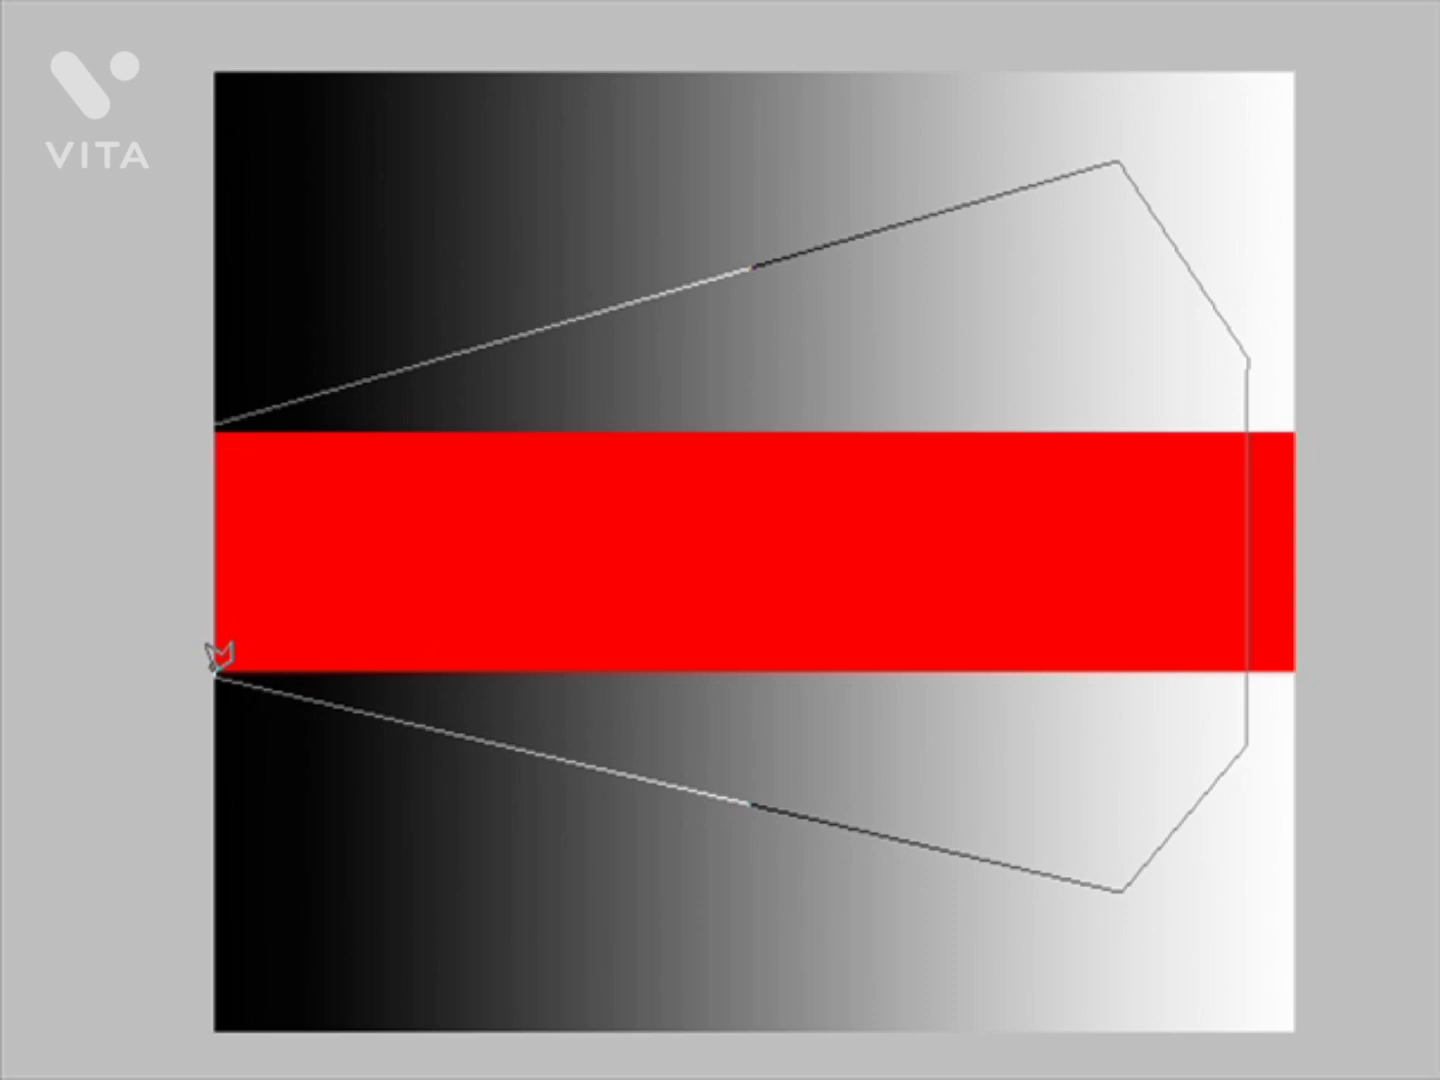
pyautogui.click(216, 421)
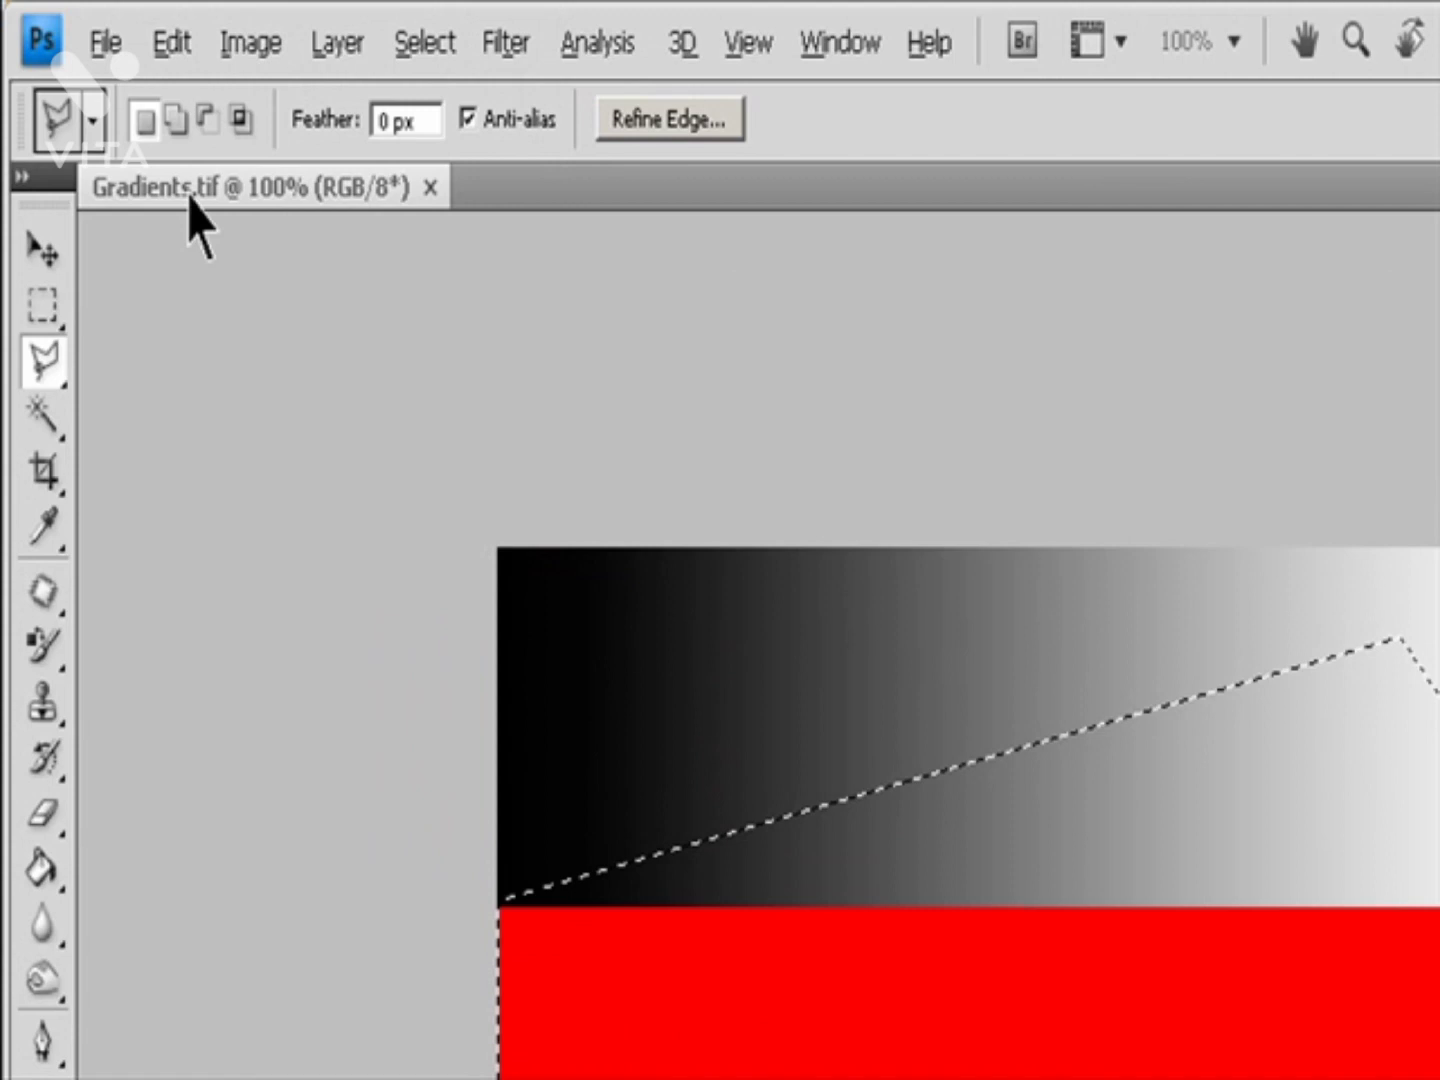
# Step: Cycle the Polygonal Lasso's selection mode through add and subtract, ending on intersect with selection
pyautogui.click(167, 103)
pyautogui.click(208, 121)
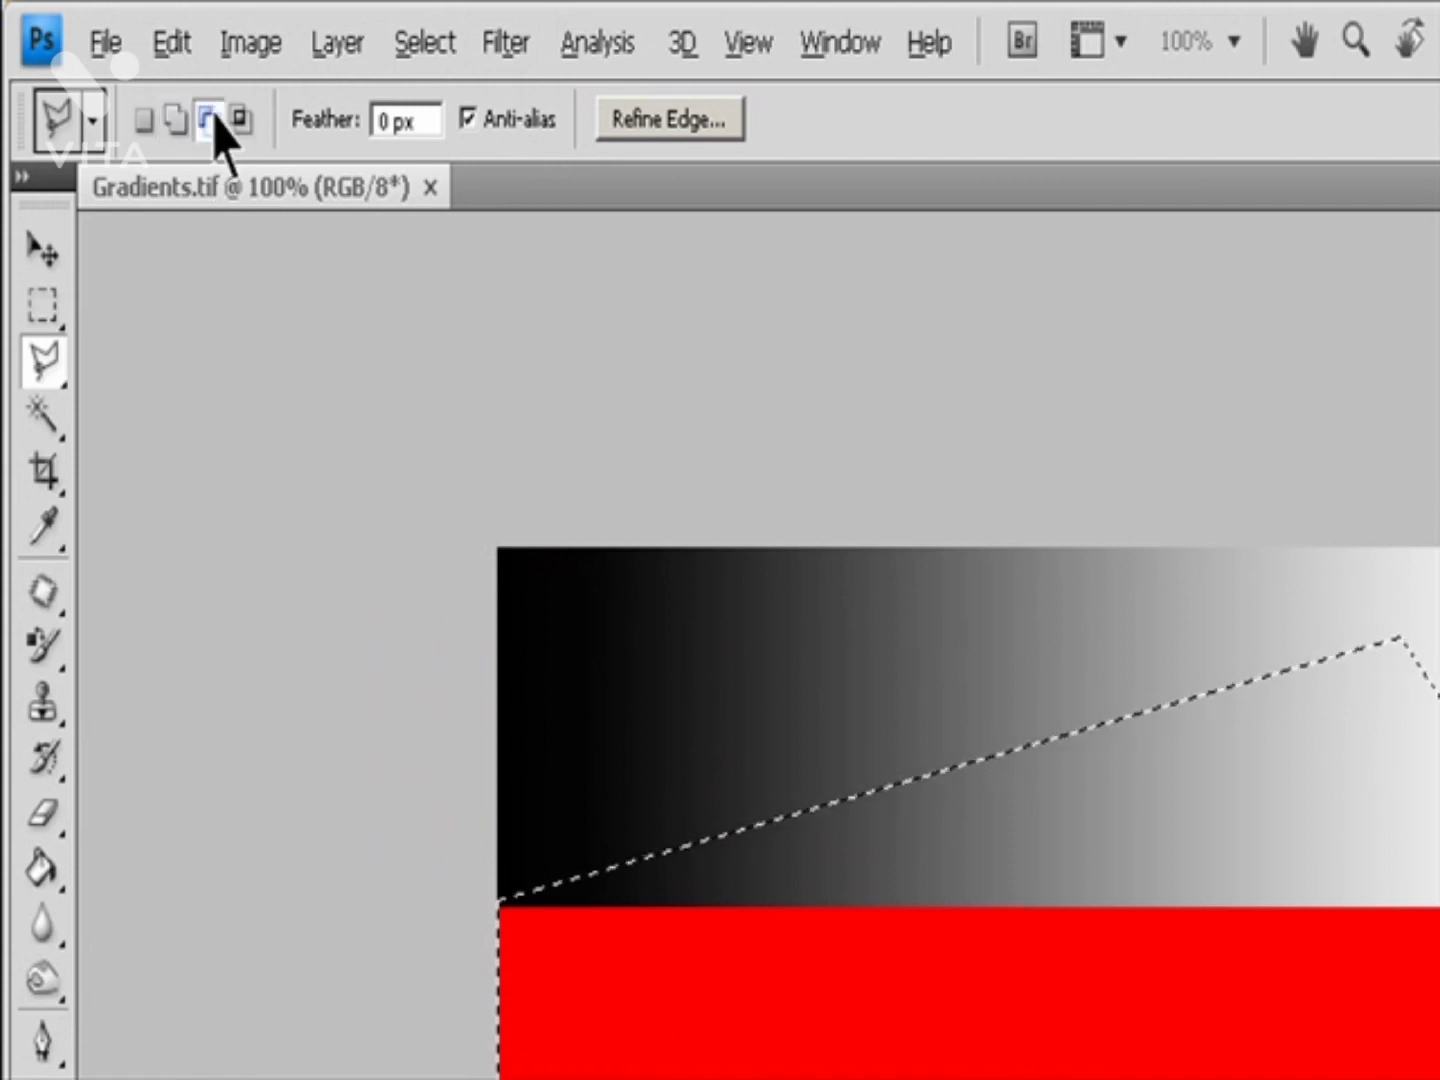
pyautogui.click(239, 120)
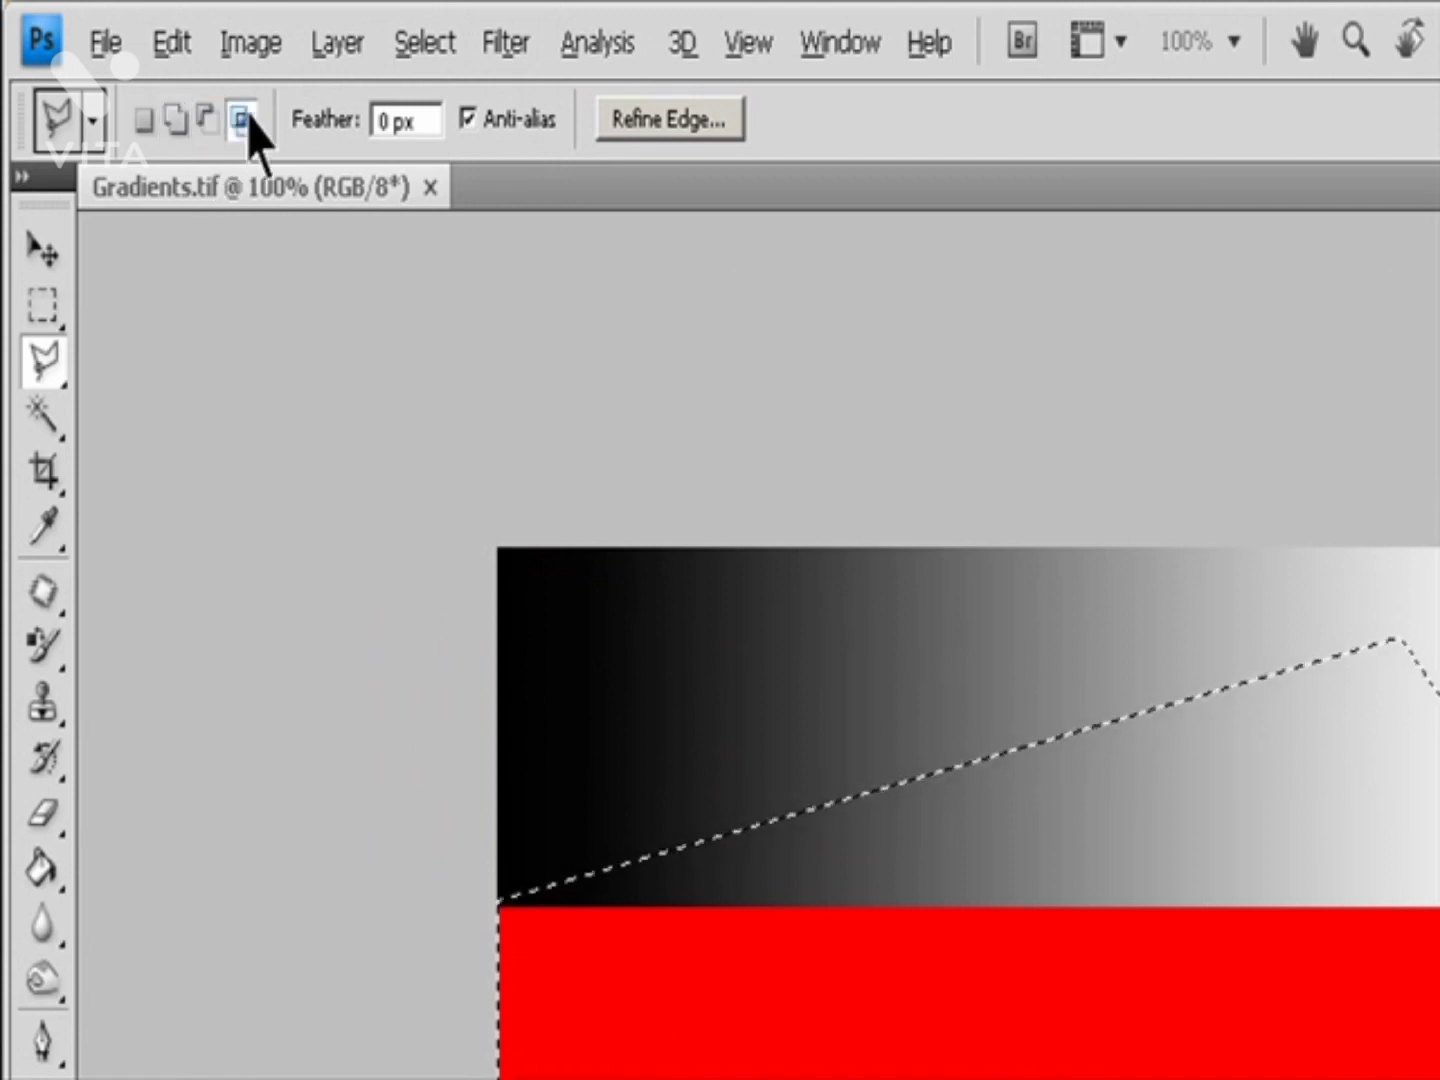
# Step: Turn the Polygonal Lasso's anti-aliasing off and back on, leaving the feather at 0 px
pyautogui.click(420, 121)
pyautogui.click(526, 122)
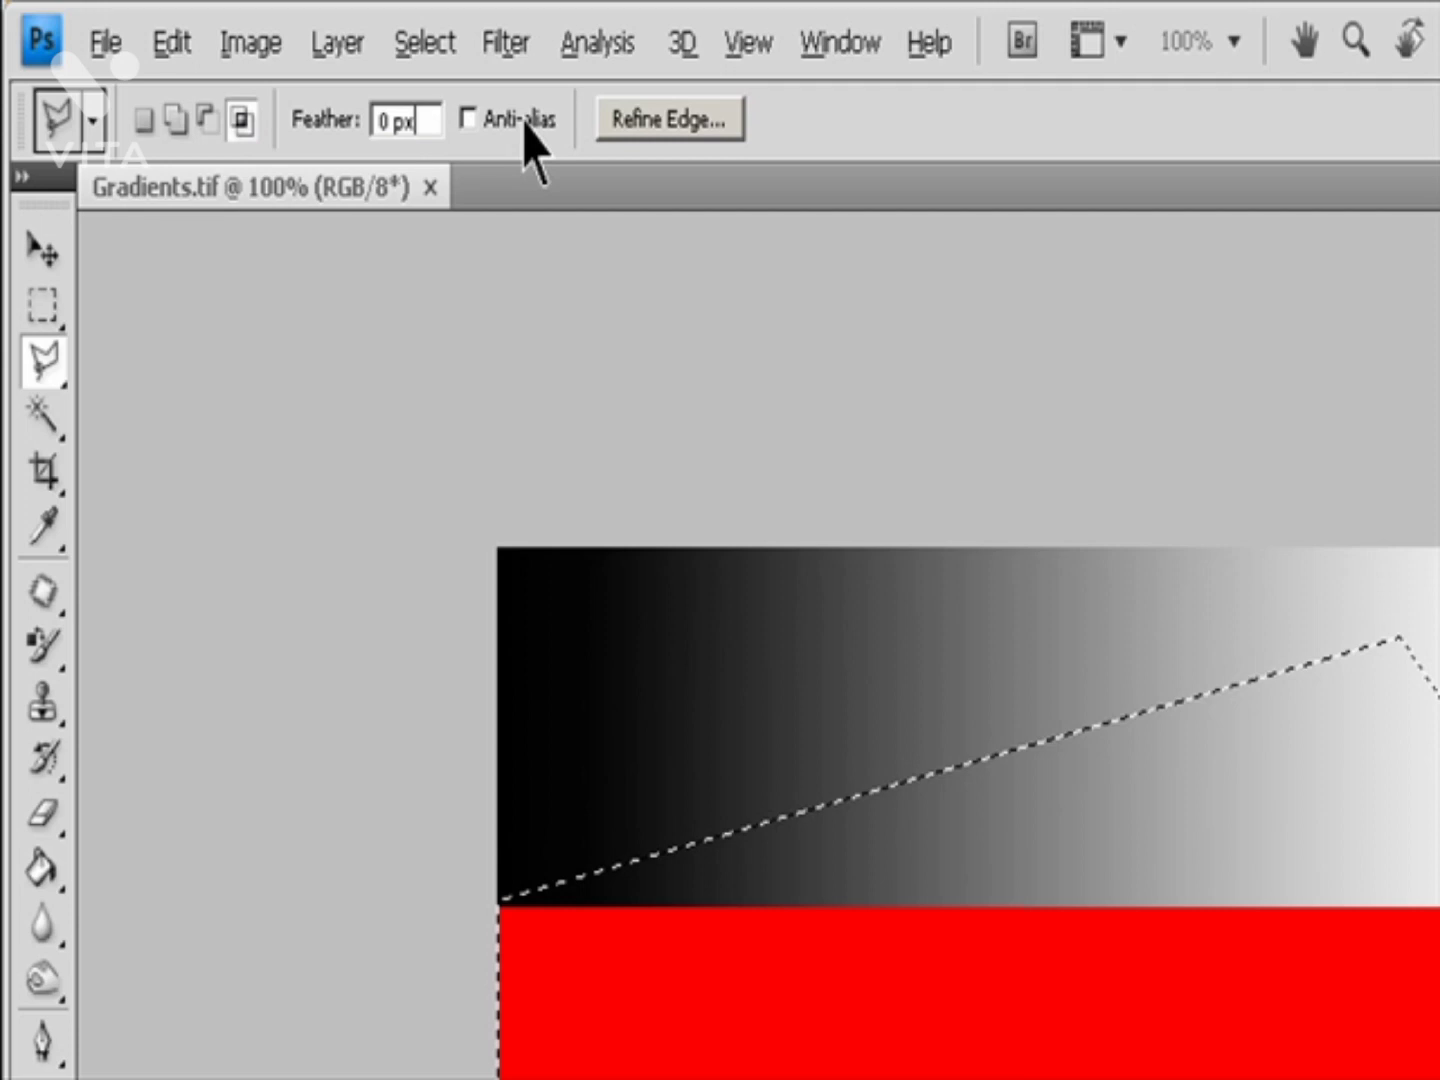
pyautogui.click(468, 119)
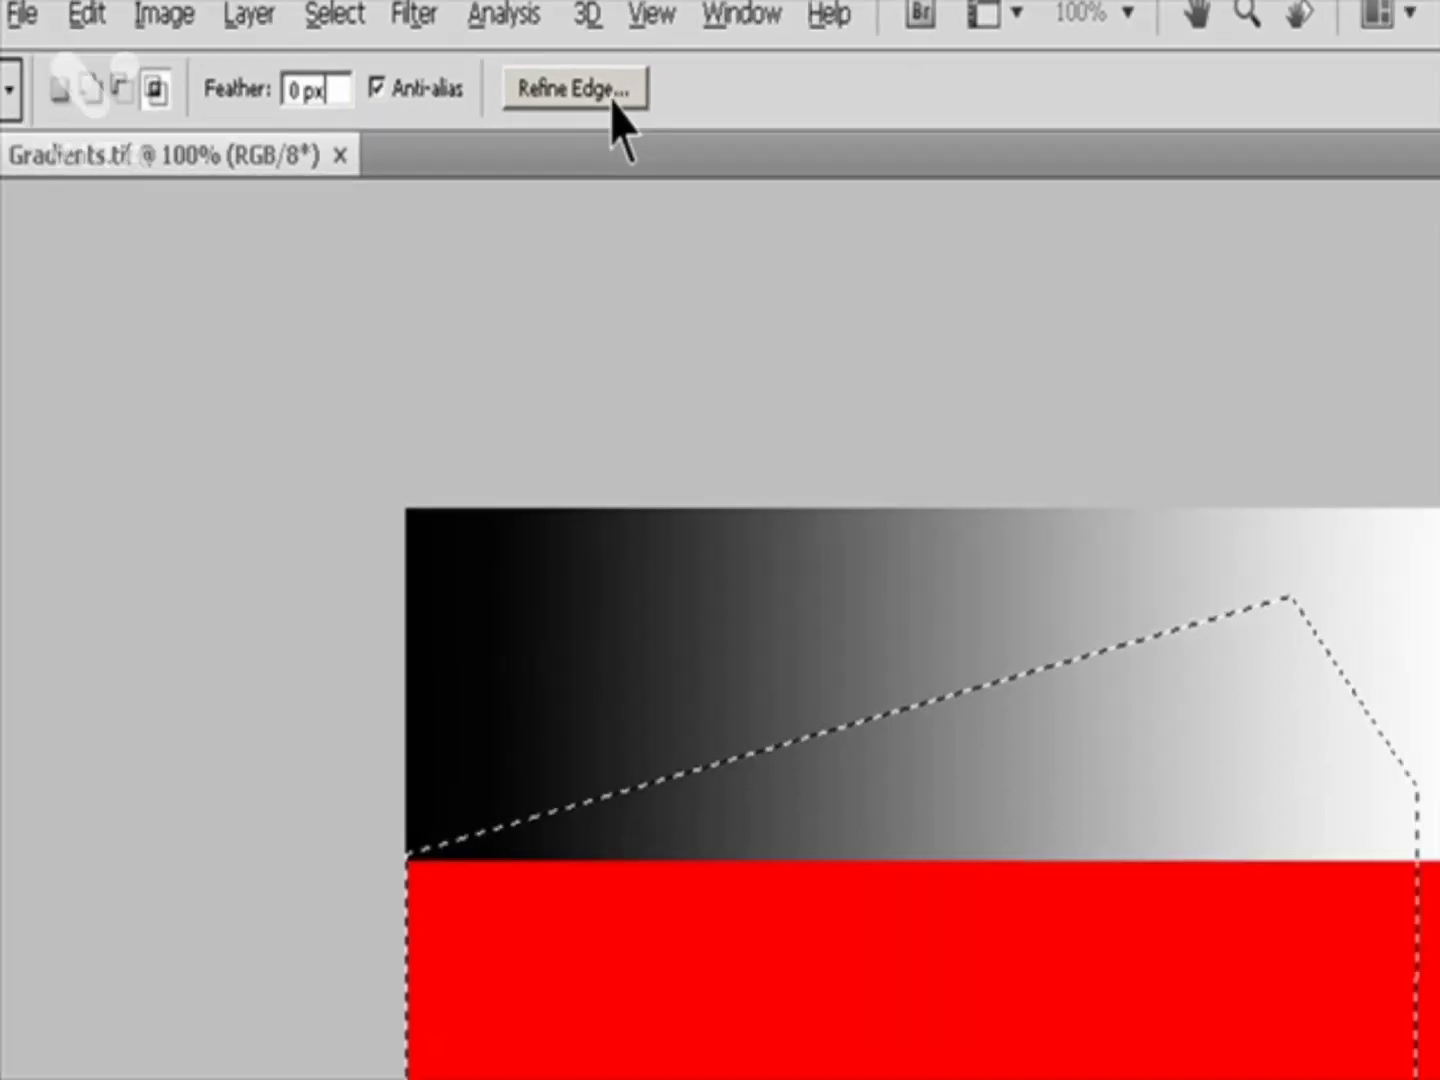
# Step: Review the Refine Edge settings with the polygonal selection in view, and close them without applying anything
pyautogui.click(700, 125)
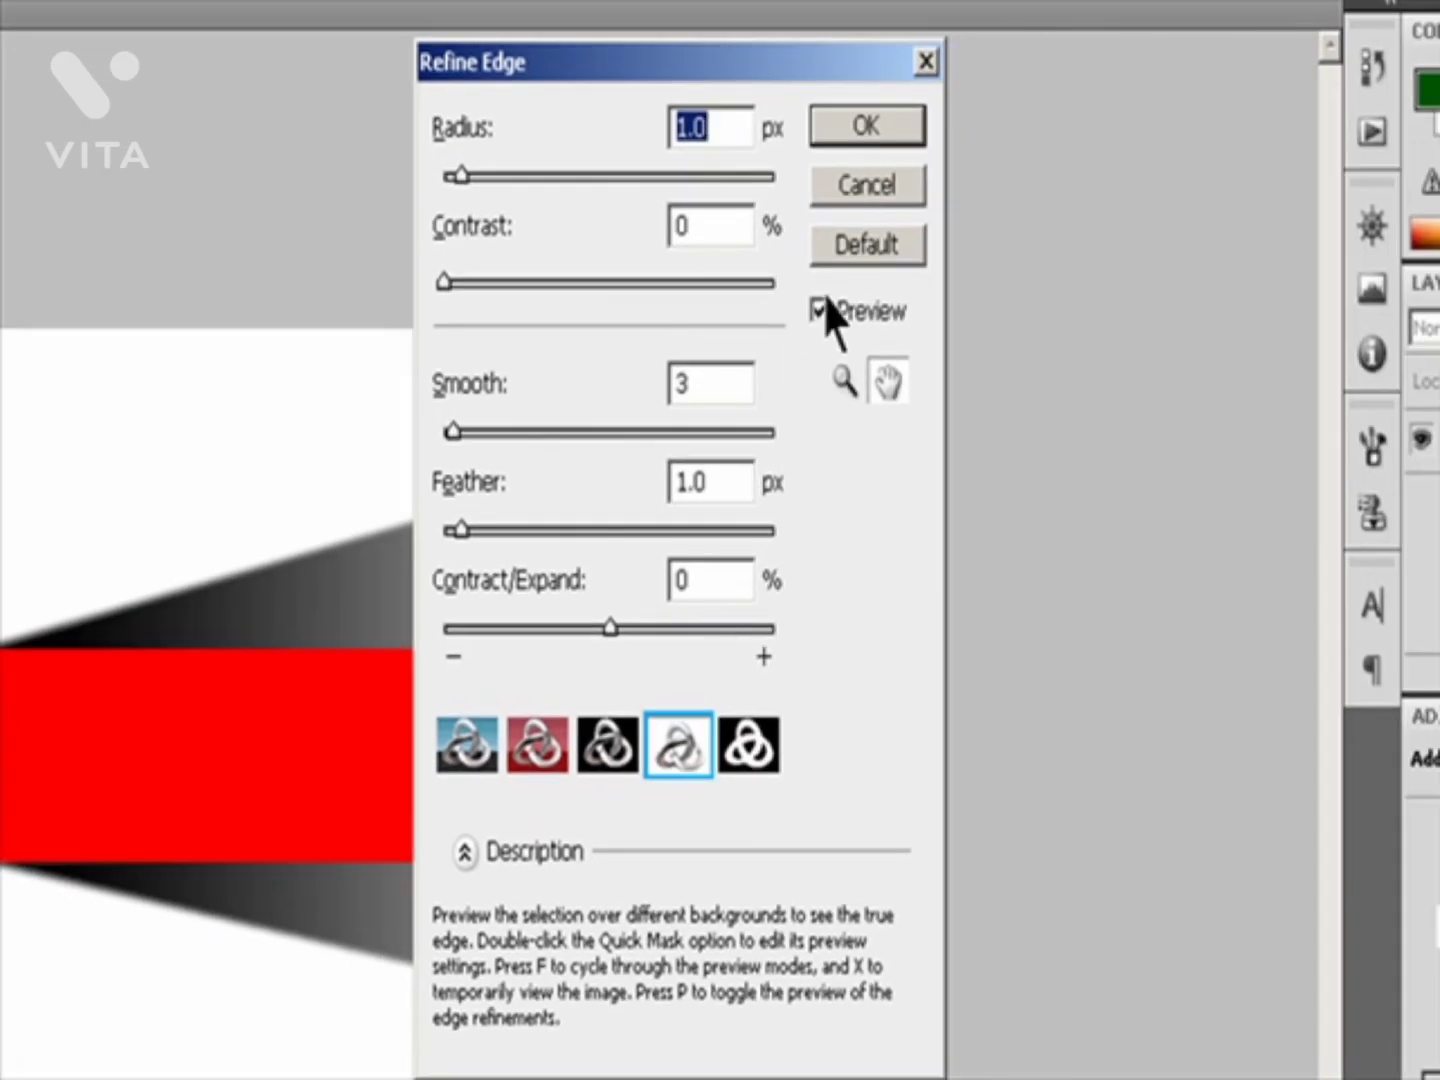
pyautogui.moveTo(747, 67); pyautogui.dragTo(1421, 304)
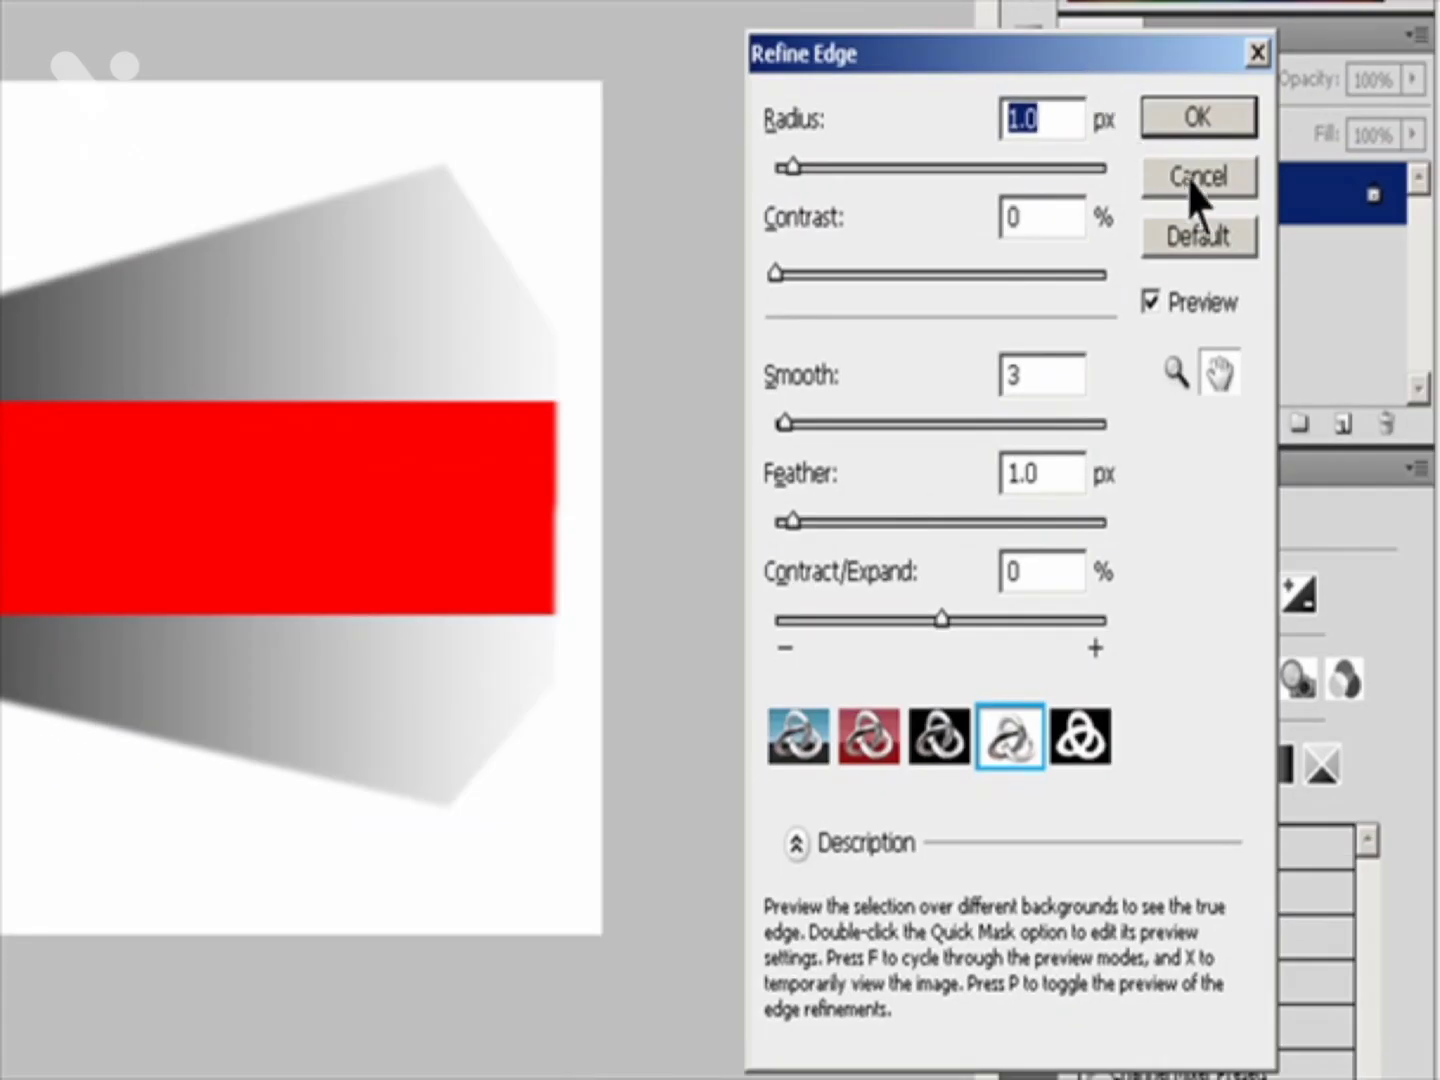
pyautogui.click(1191, 180)
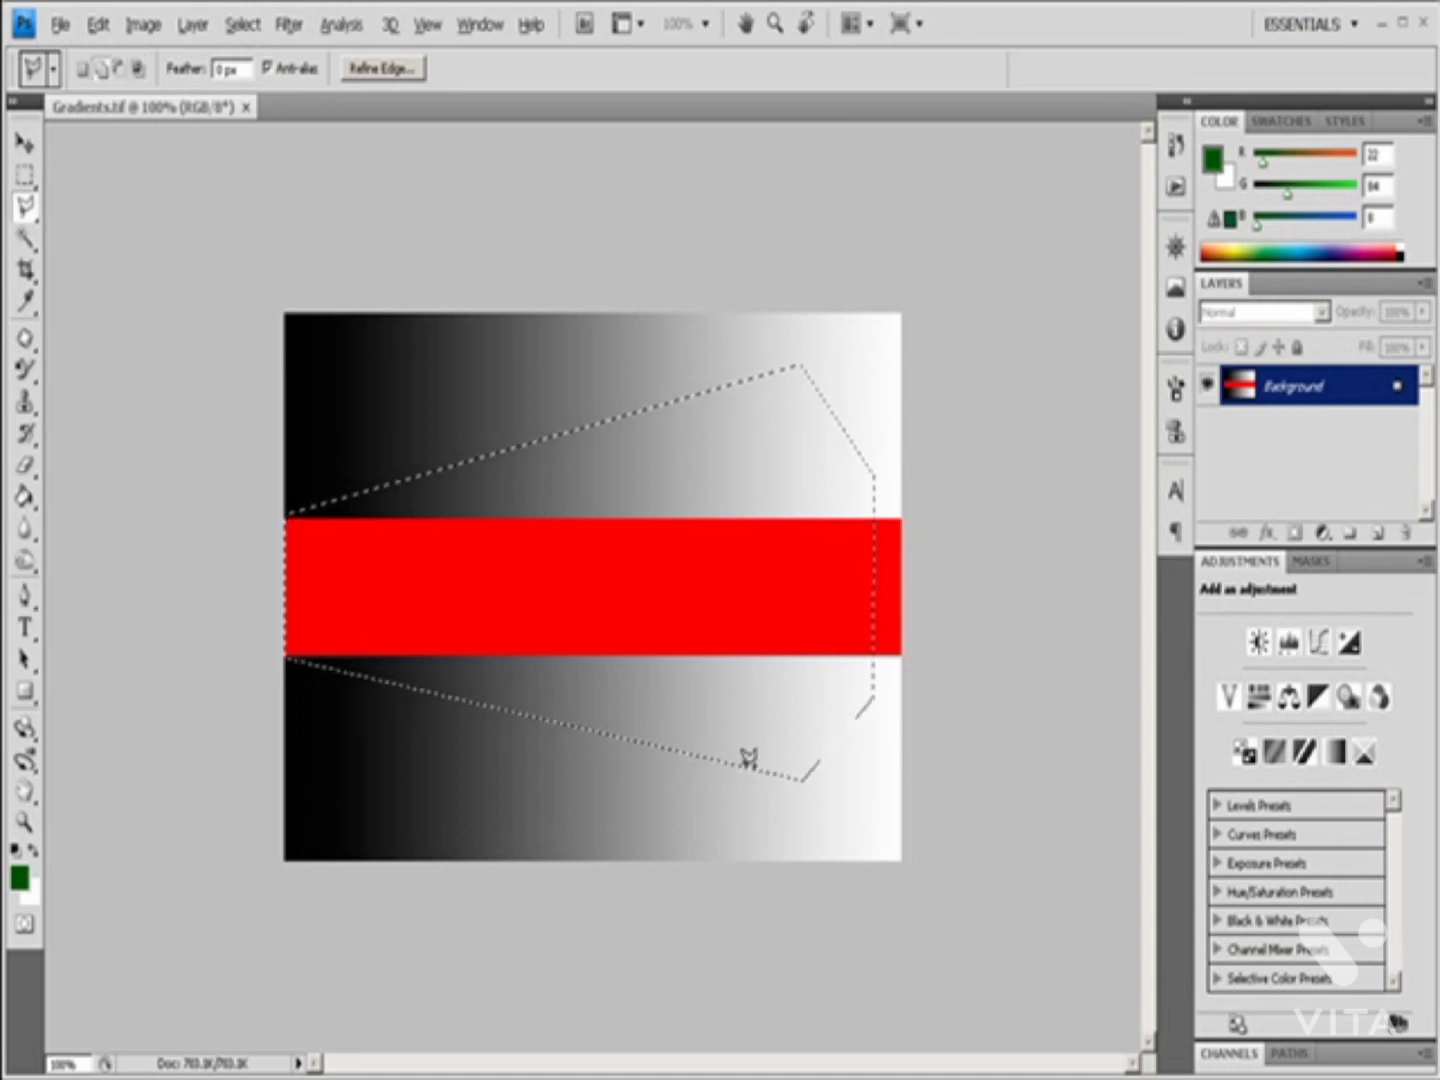
# Step: Add a four-sided polygonal block to the selection, running from its lower right edge down to the image's bottom edge
pyautogui.click(739, 857)
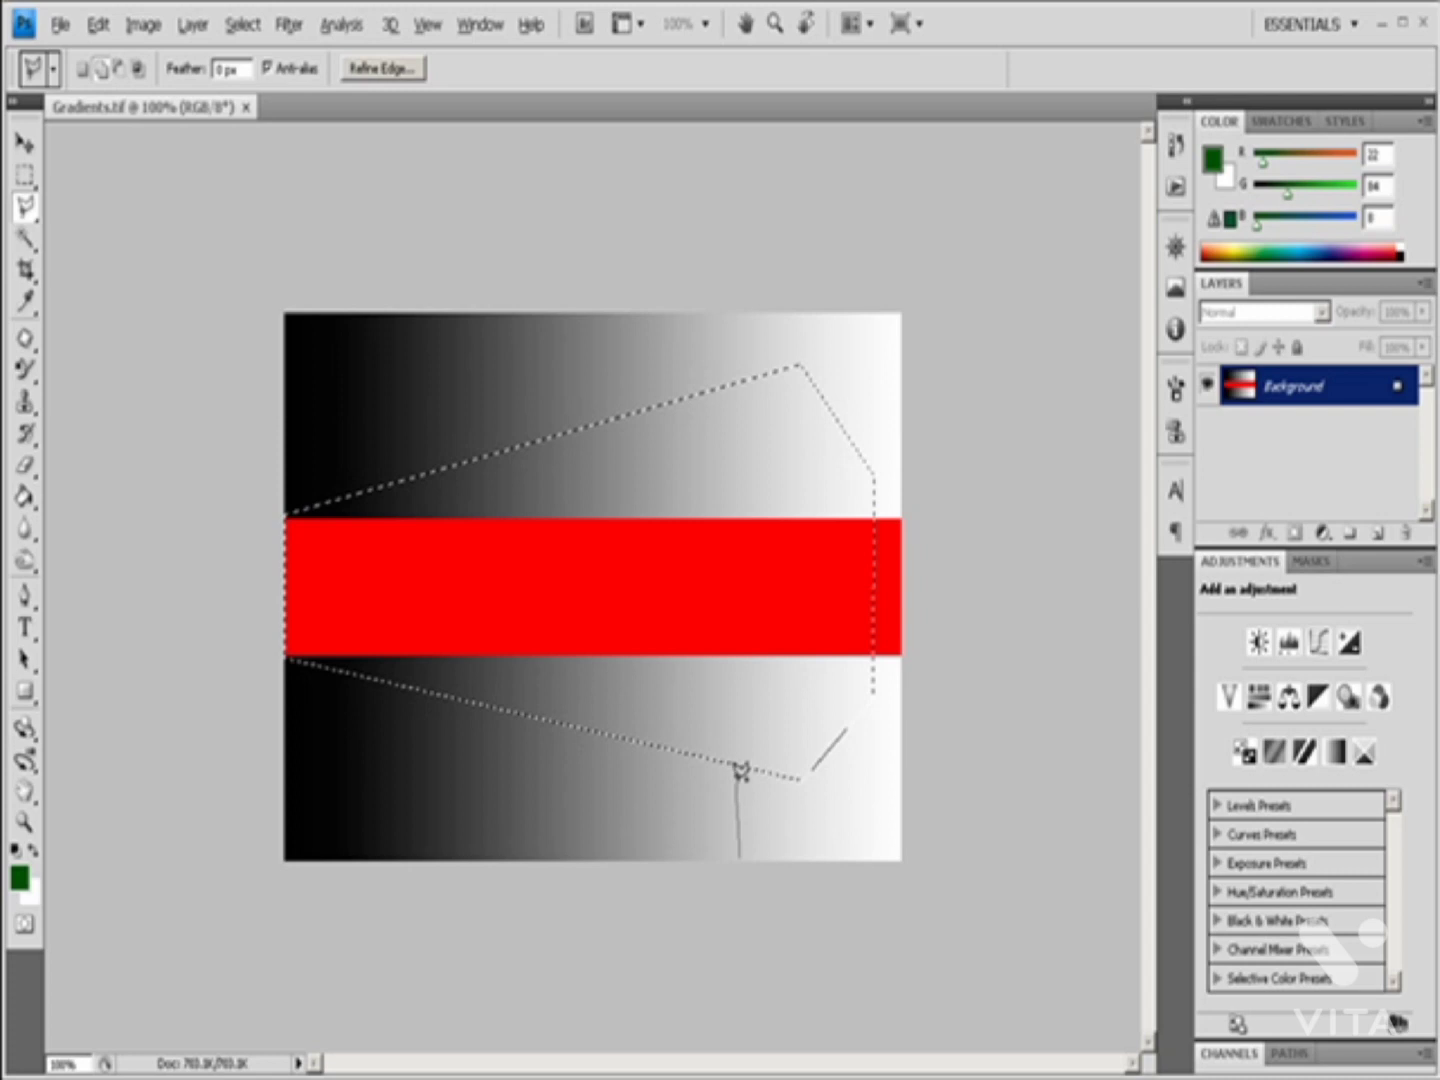
pyautogui.click(739, 766)
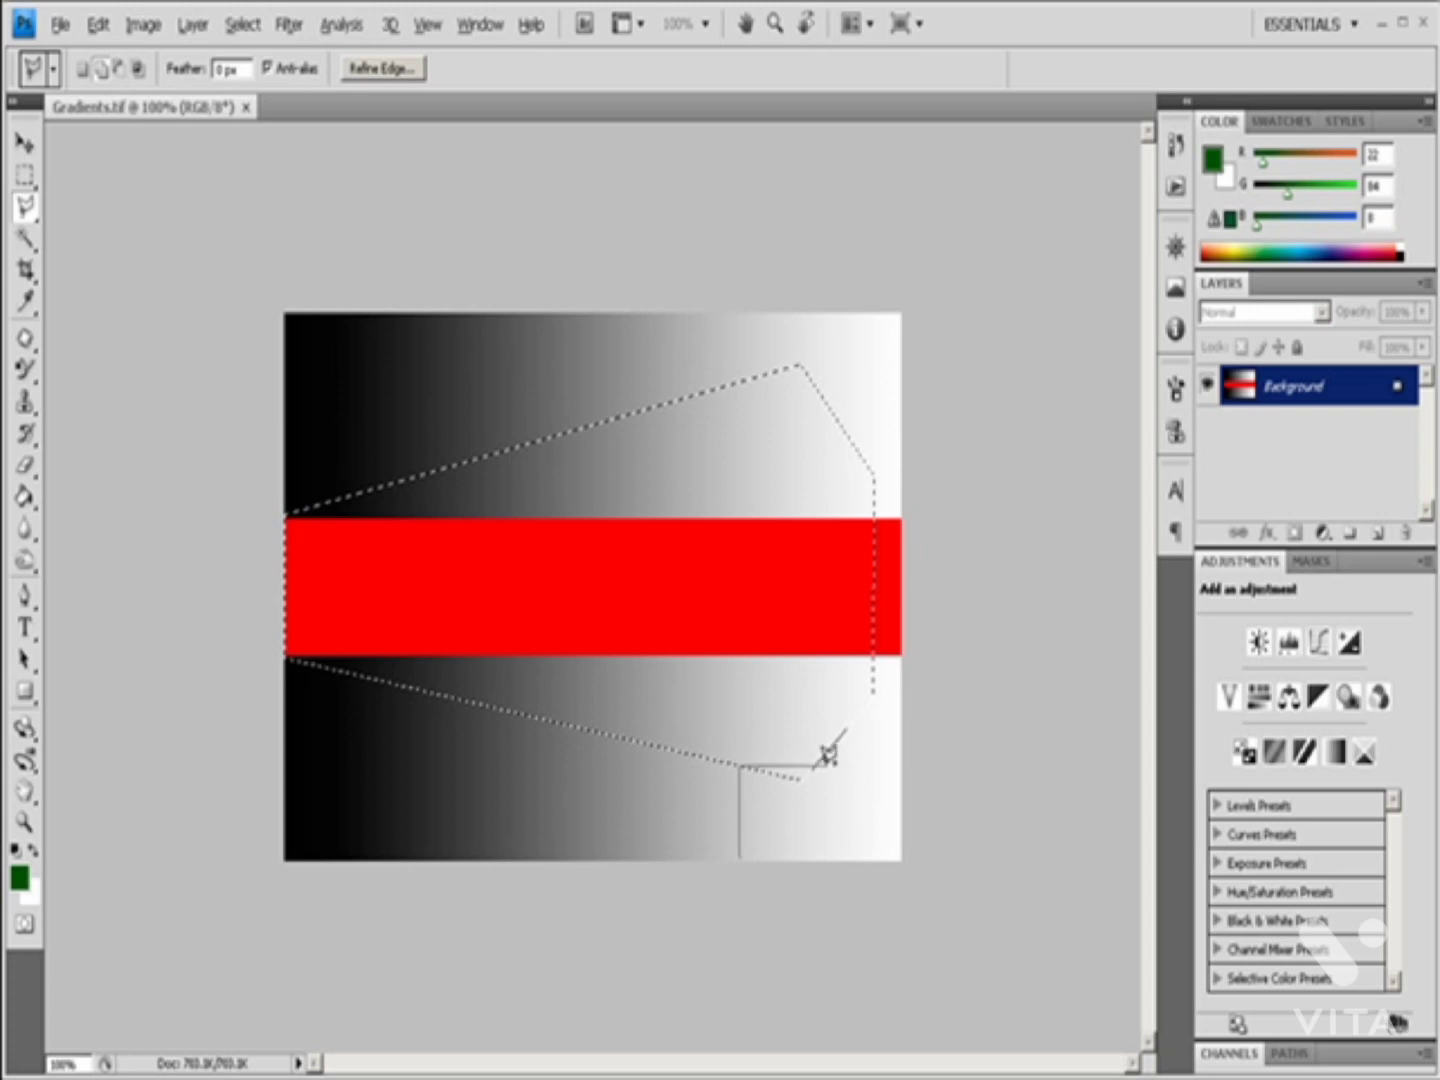
pyautogui.click(825, 766)
pyautogui.click(827, 855)
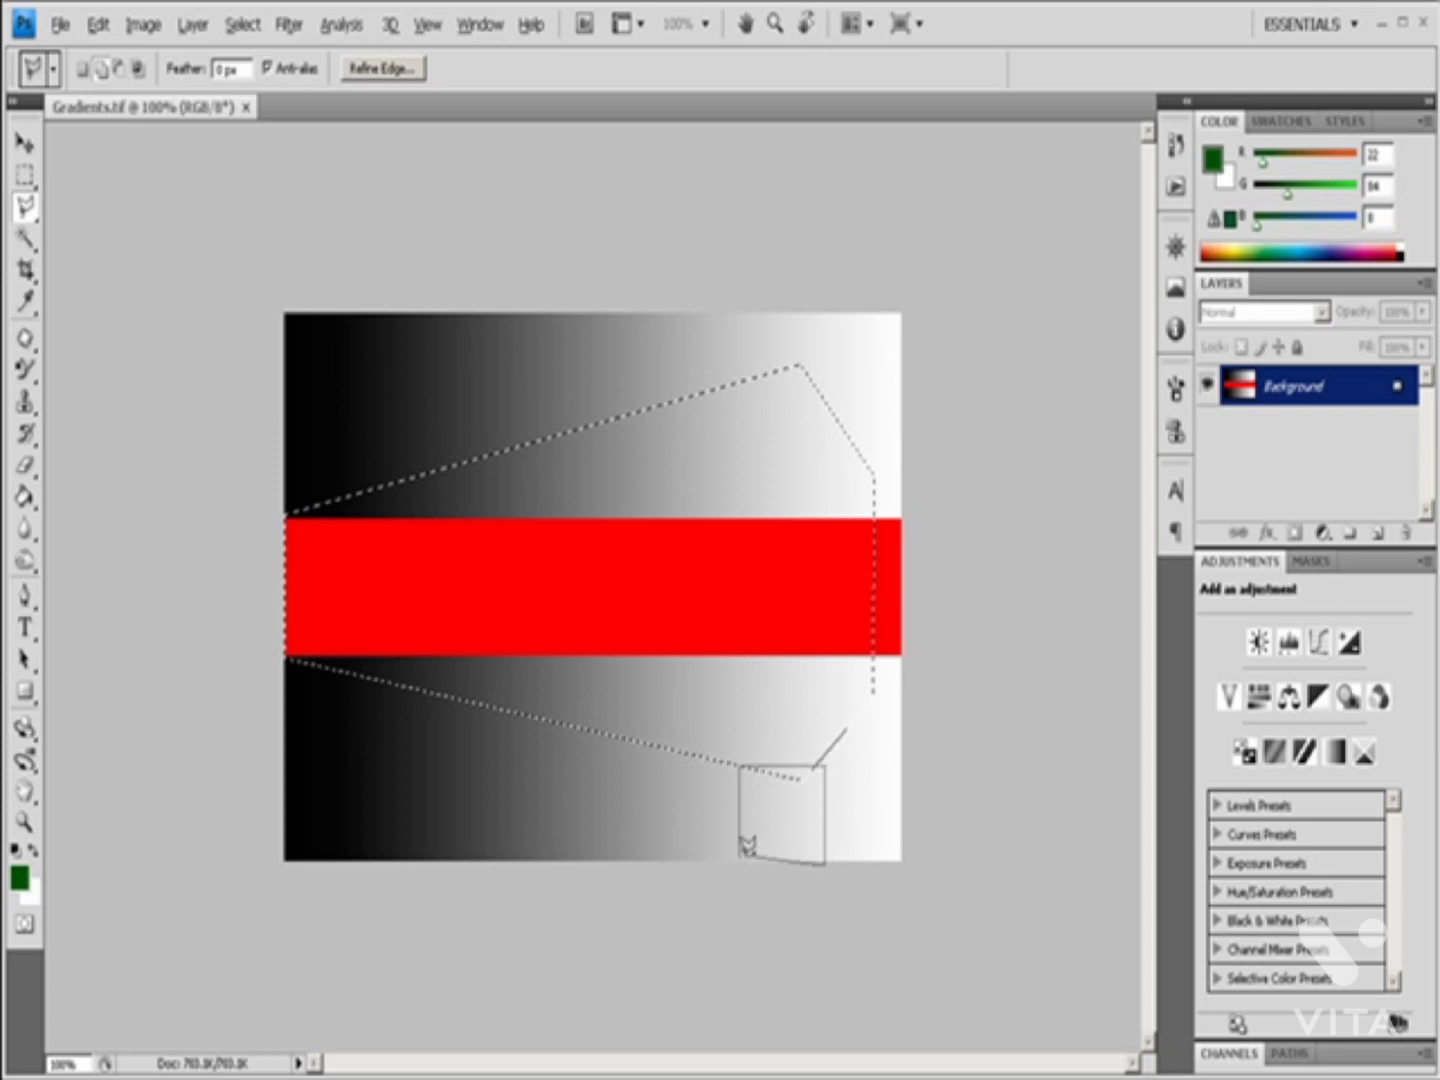
pyautogui.click(744, 848)
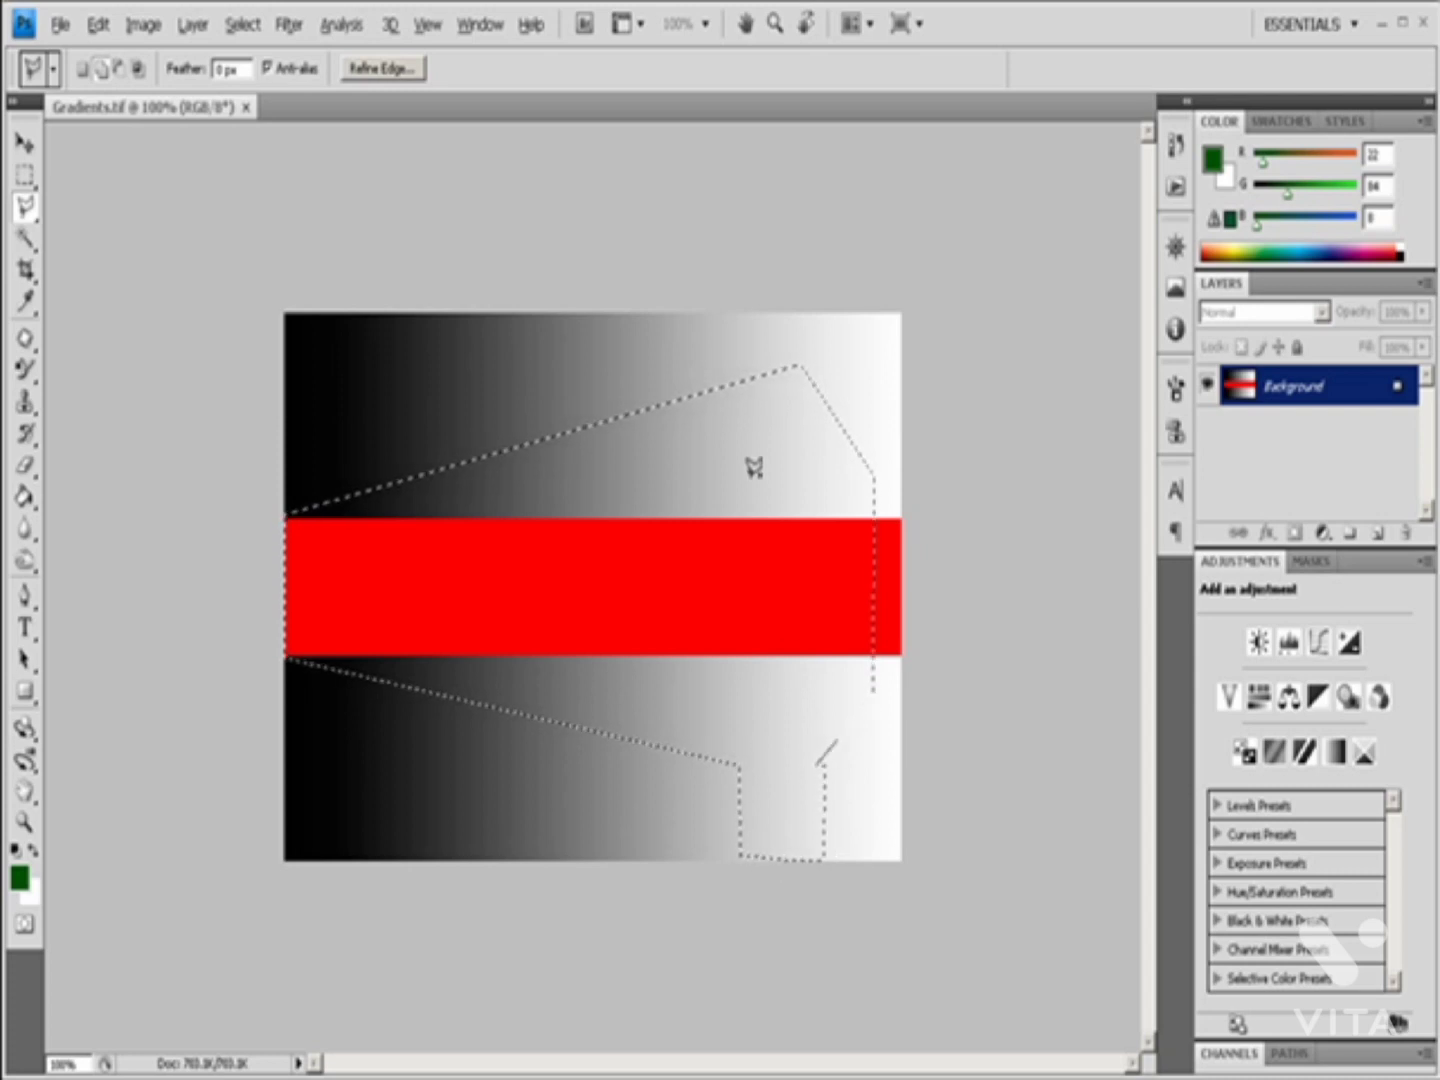
# Step: Add a matching four-sided block to the selection, running from its upper right edge up to the image's top edge
pyautogui.click(735, 381)
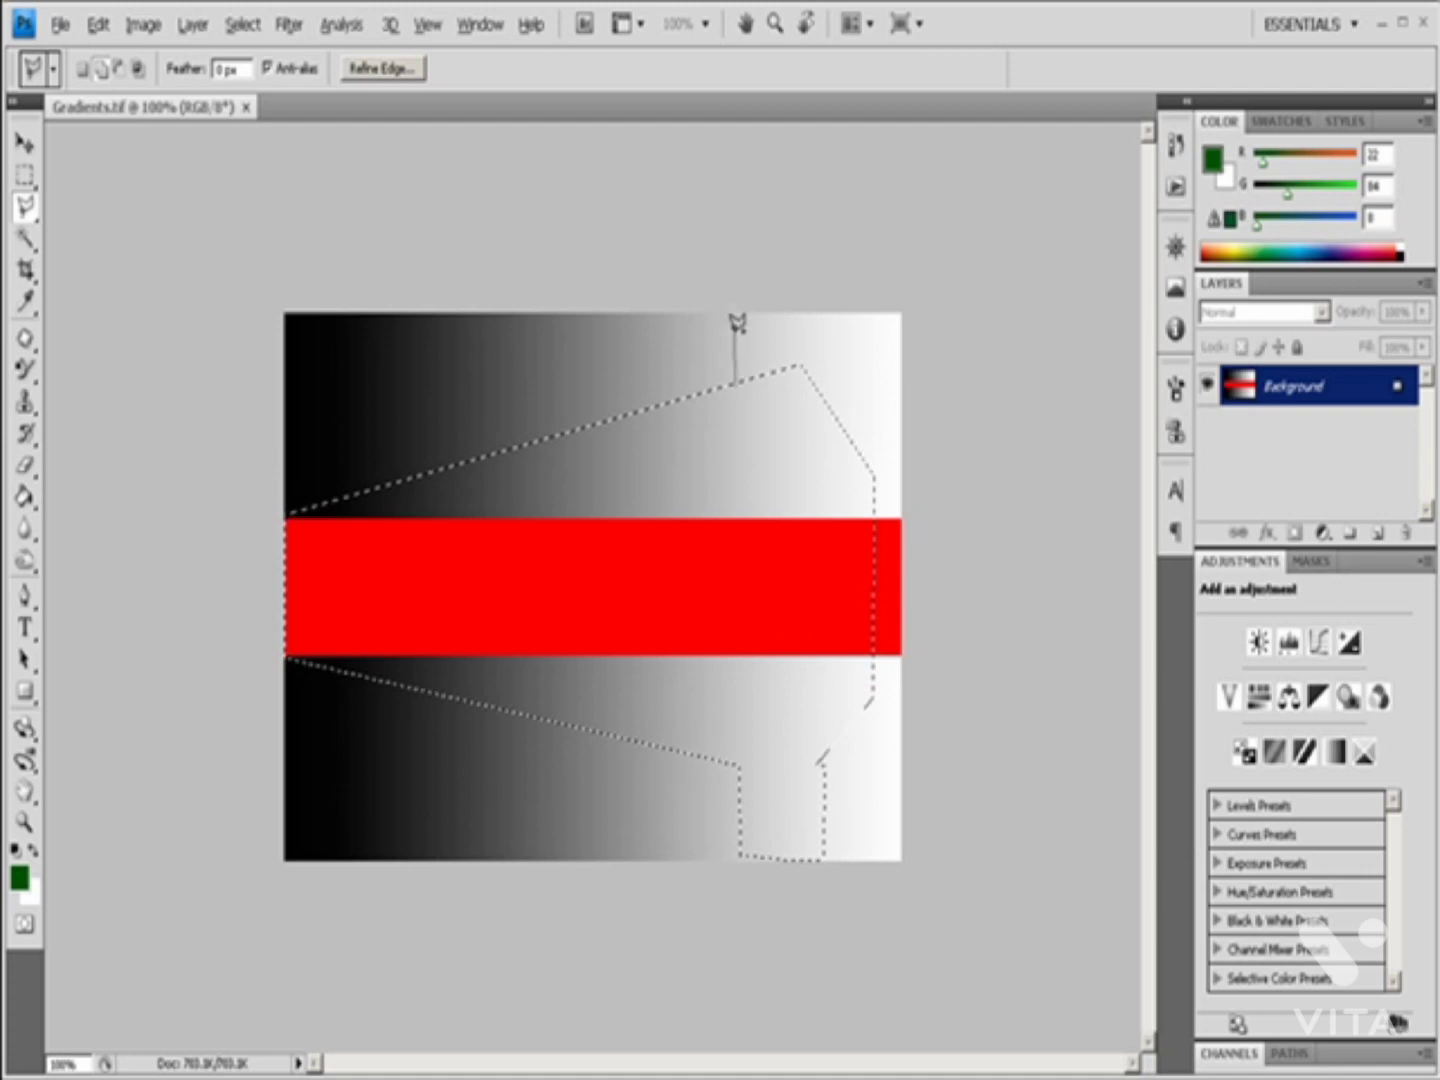
pyautogui.click(735, 319)
pyautogui.click(807, 318)
pyautogui.click(809, 364)
pyautogui.click(736, 380)
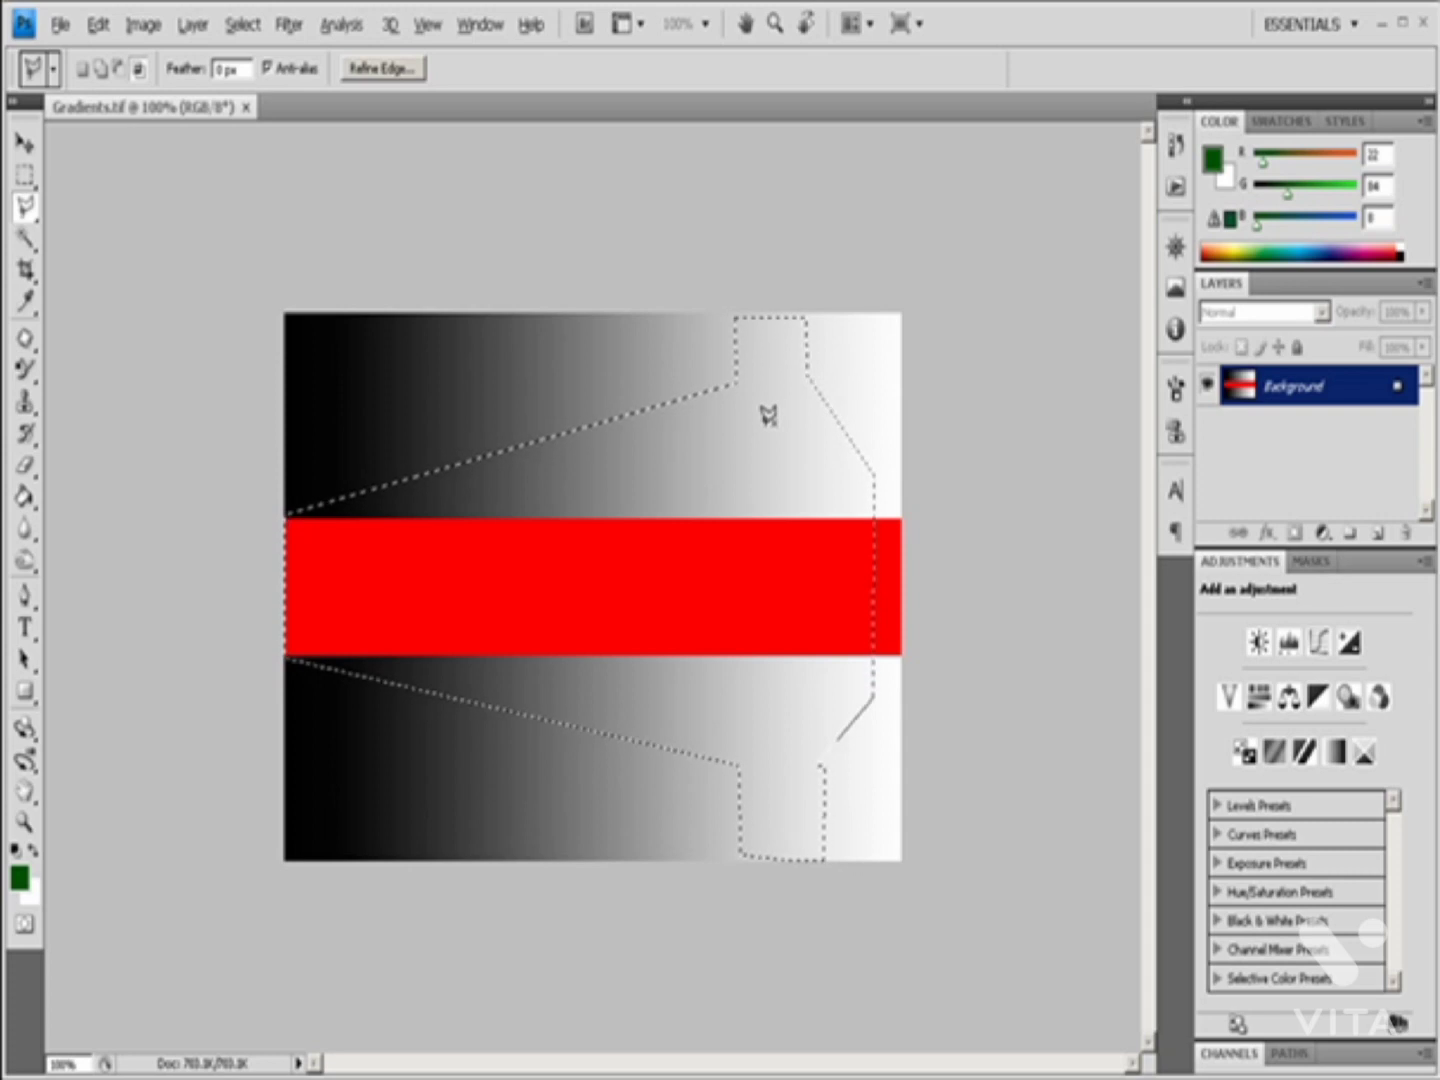
# Step: Subtract a six-sided polygonal area from the selection's right end, across the red band between the two added blocks
pyautogui.press('alt')
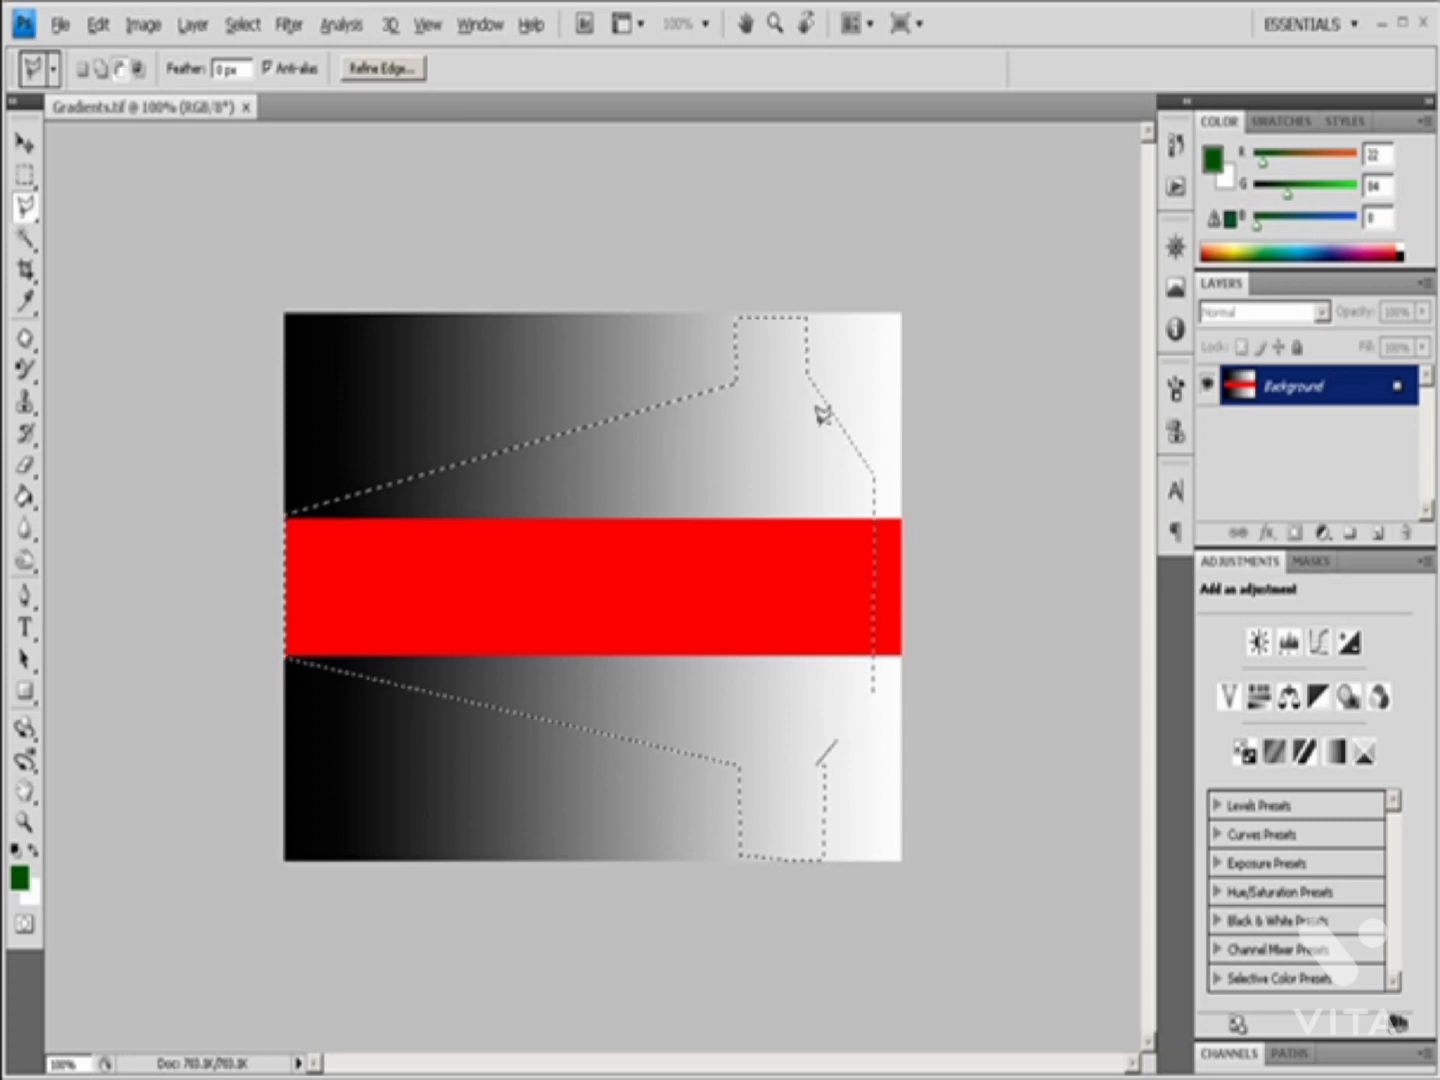
pyautogui.click(839, 420)
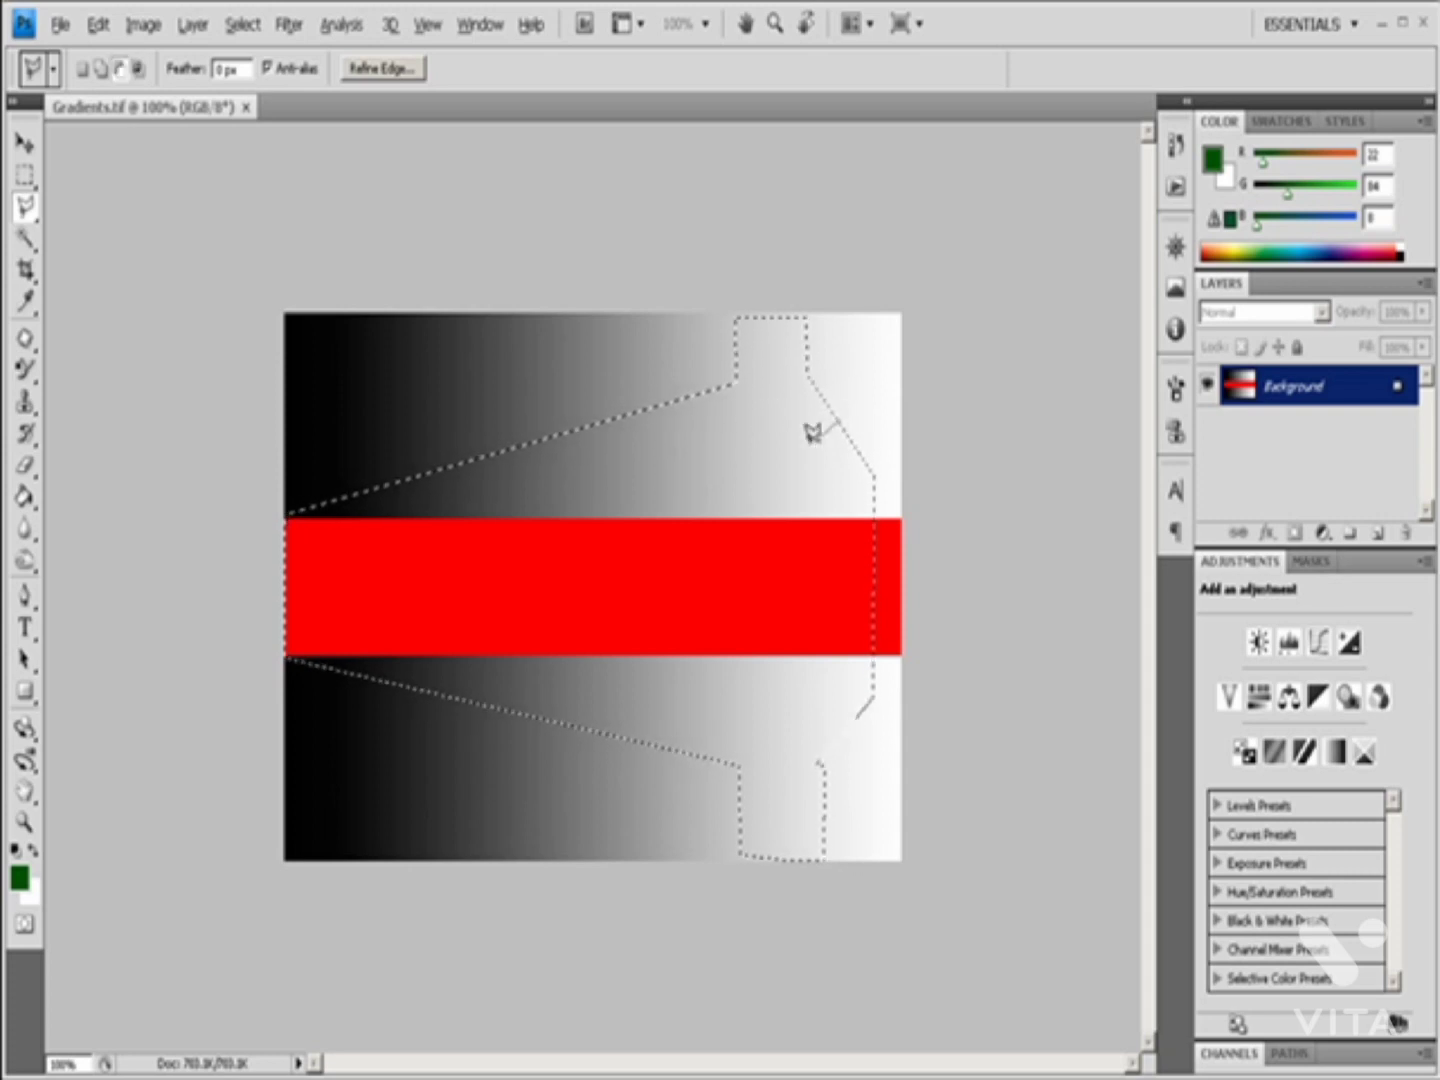
pyautogui.click(741, 466)
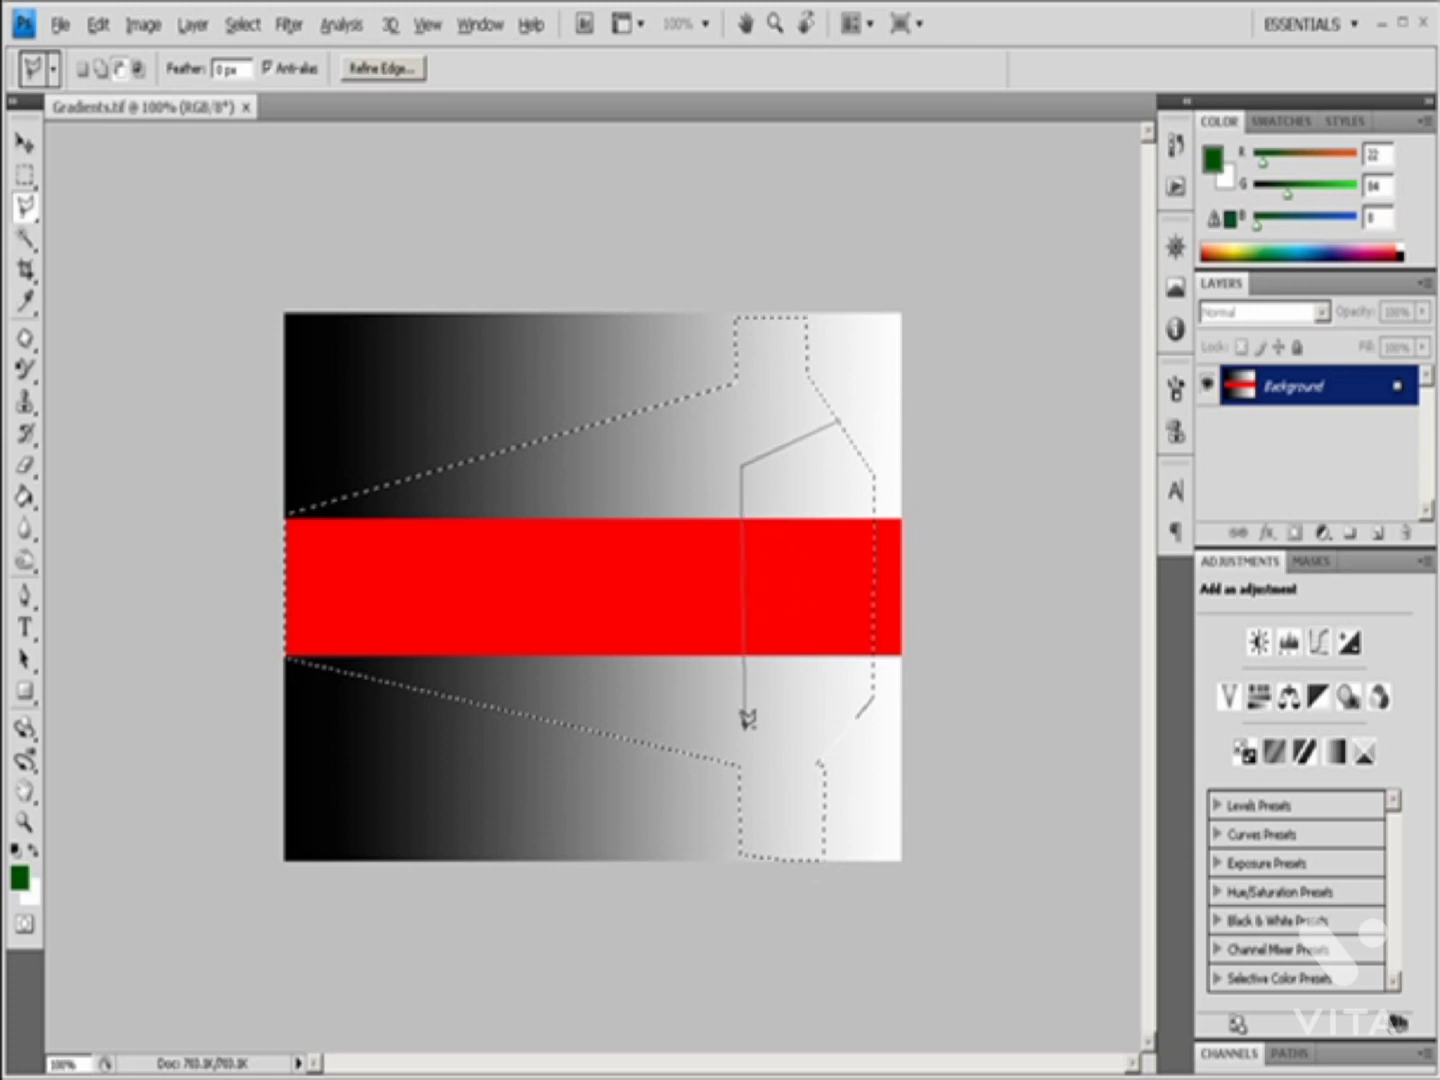
pyautogui.click(741, 725)
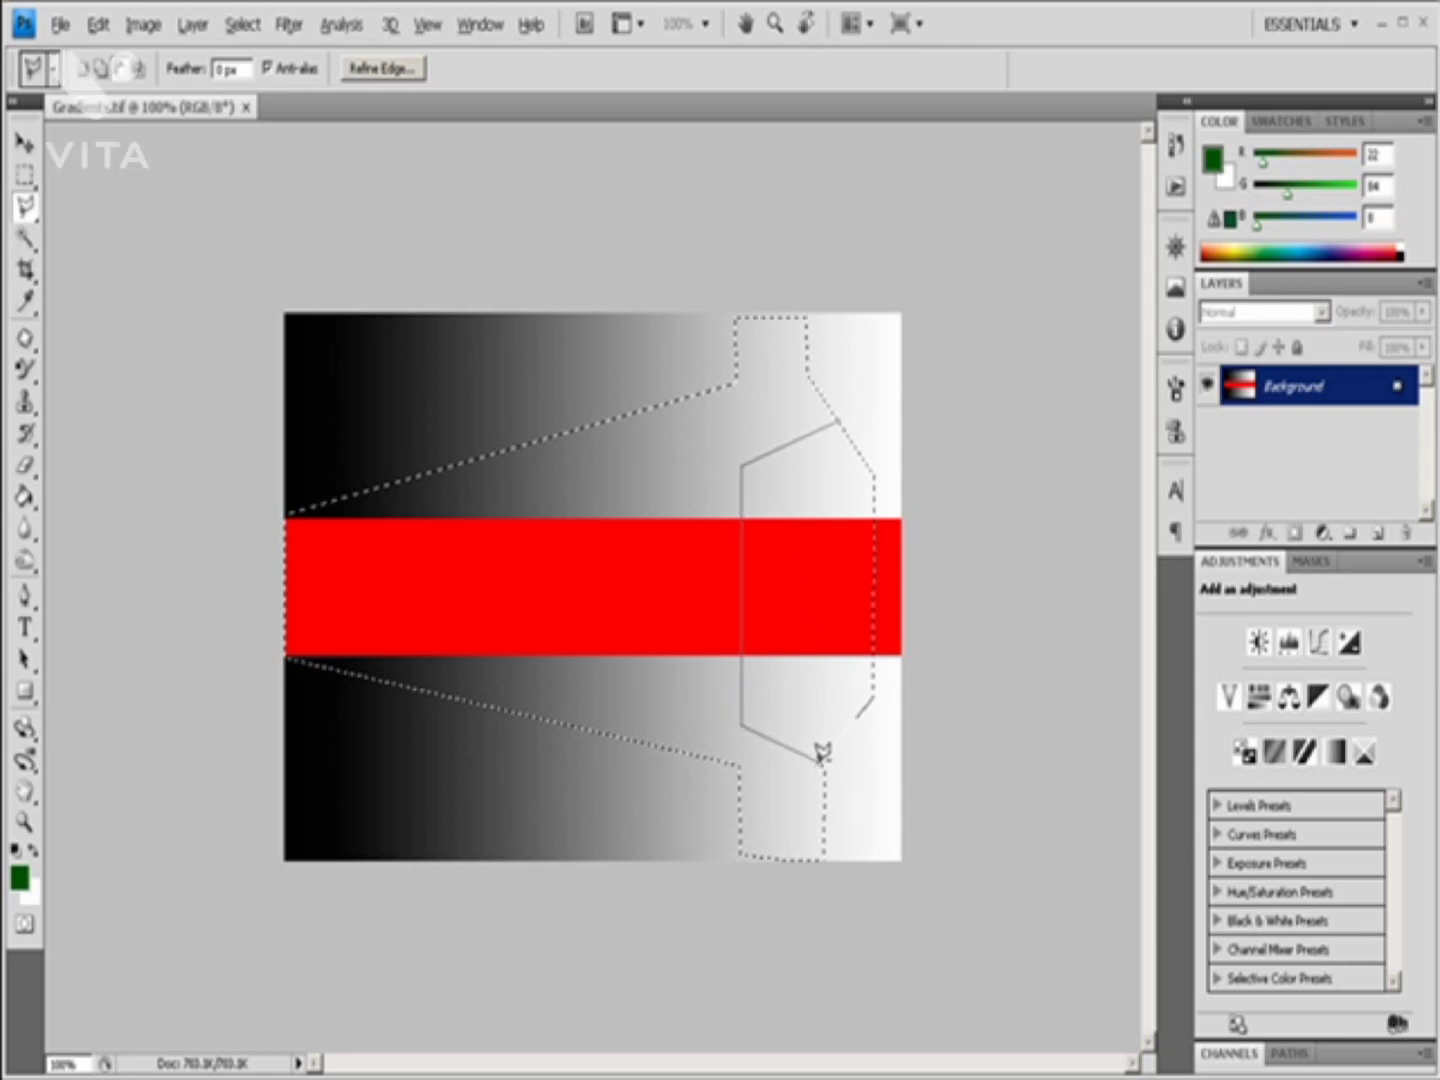
pyautogui.click(824, 765)
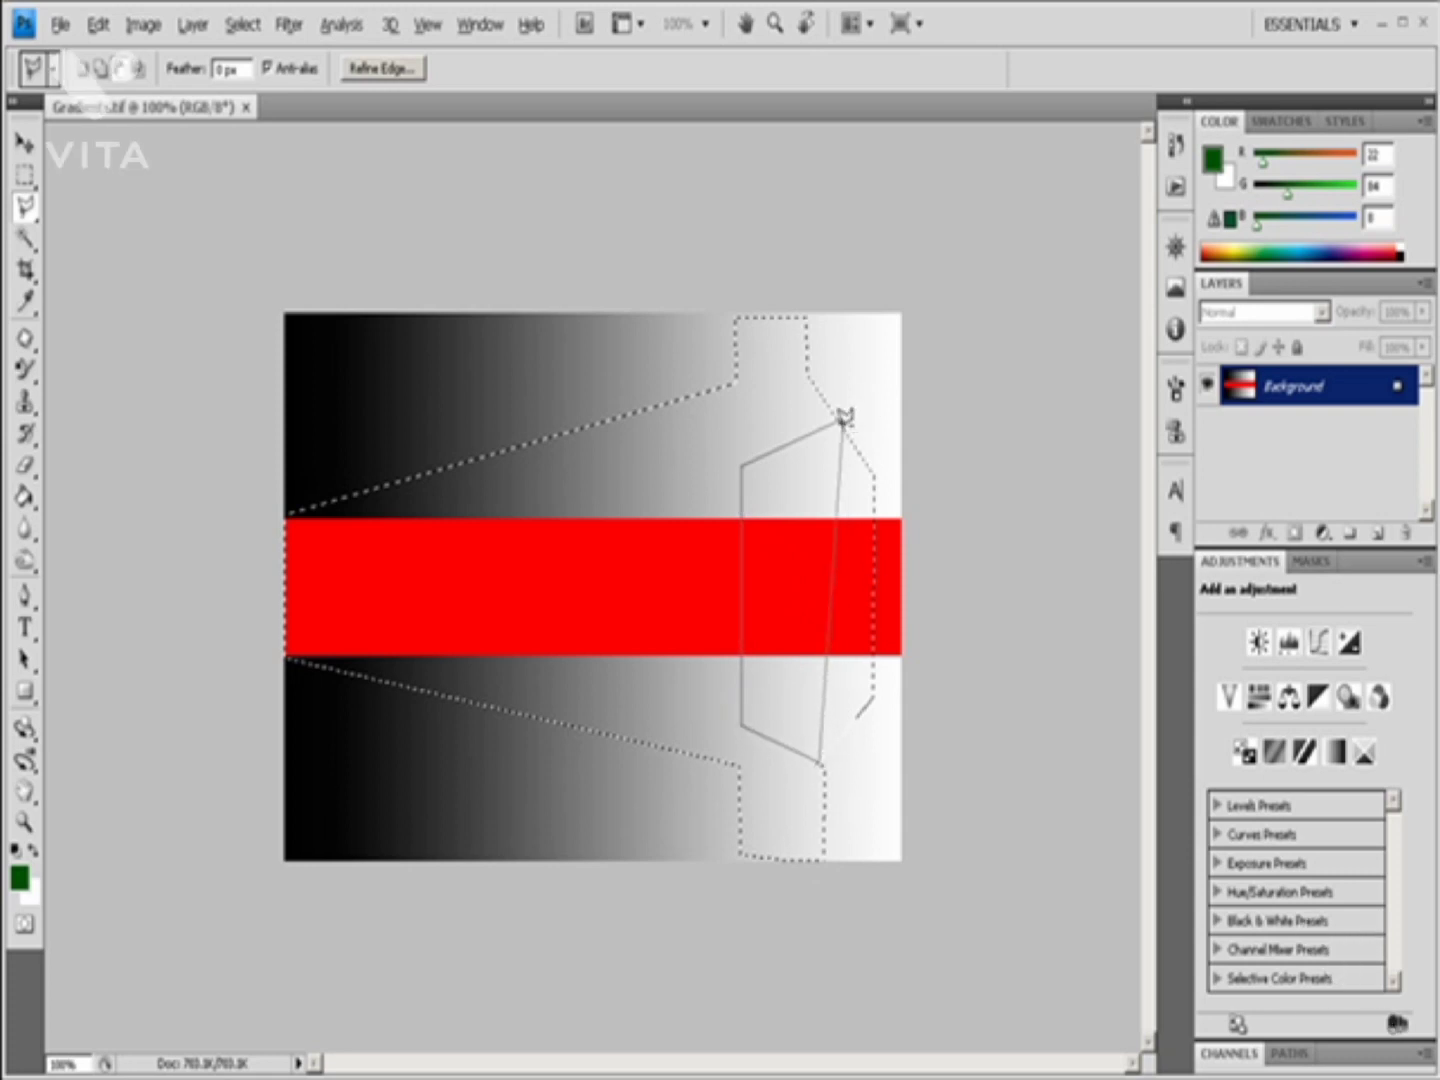
pyautogui.click(871, 692)
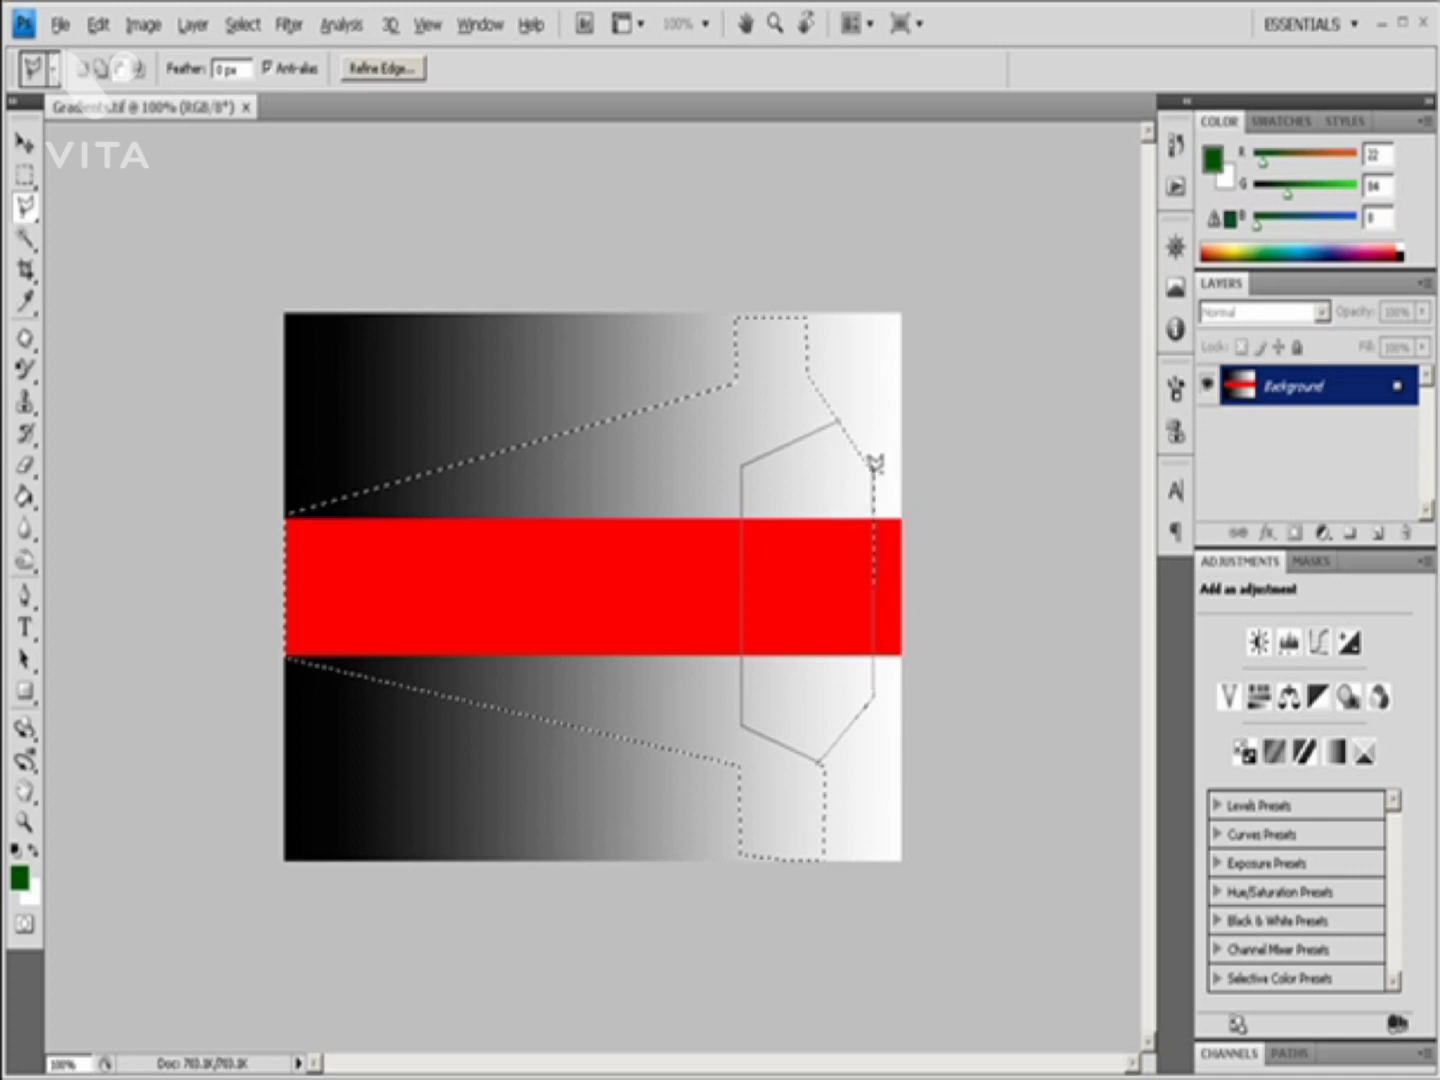
pyautogui.click(876, 475)
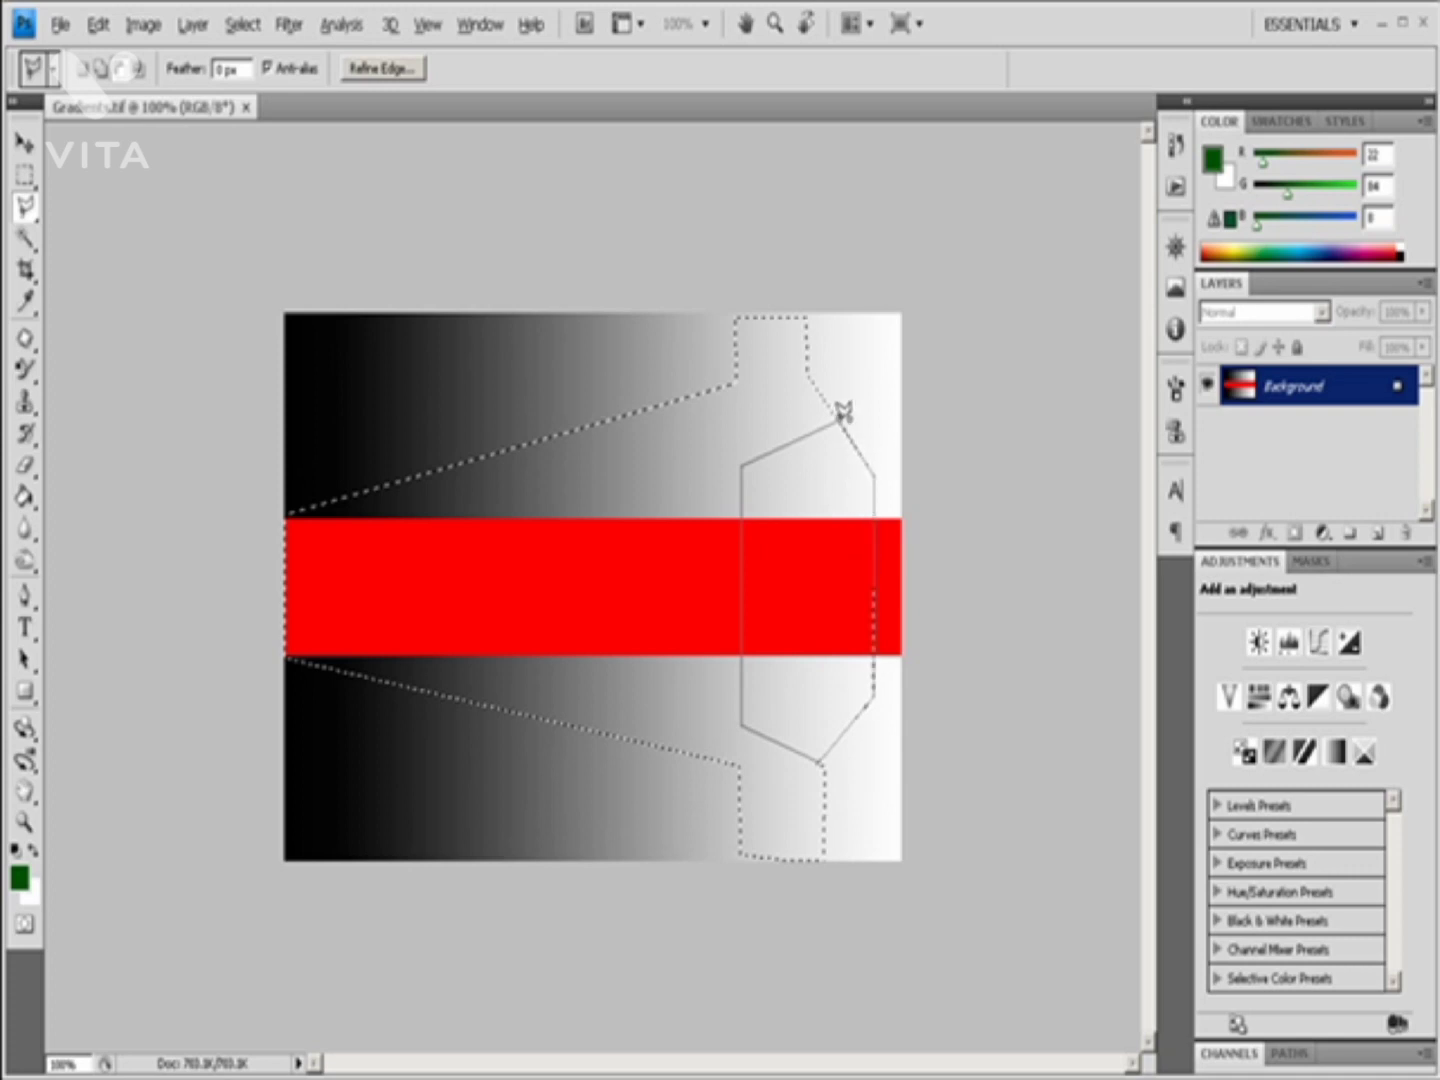
pyautogui.click(843, 412)
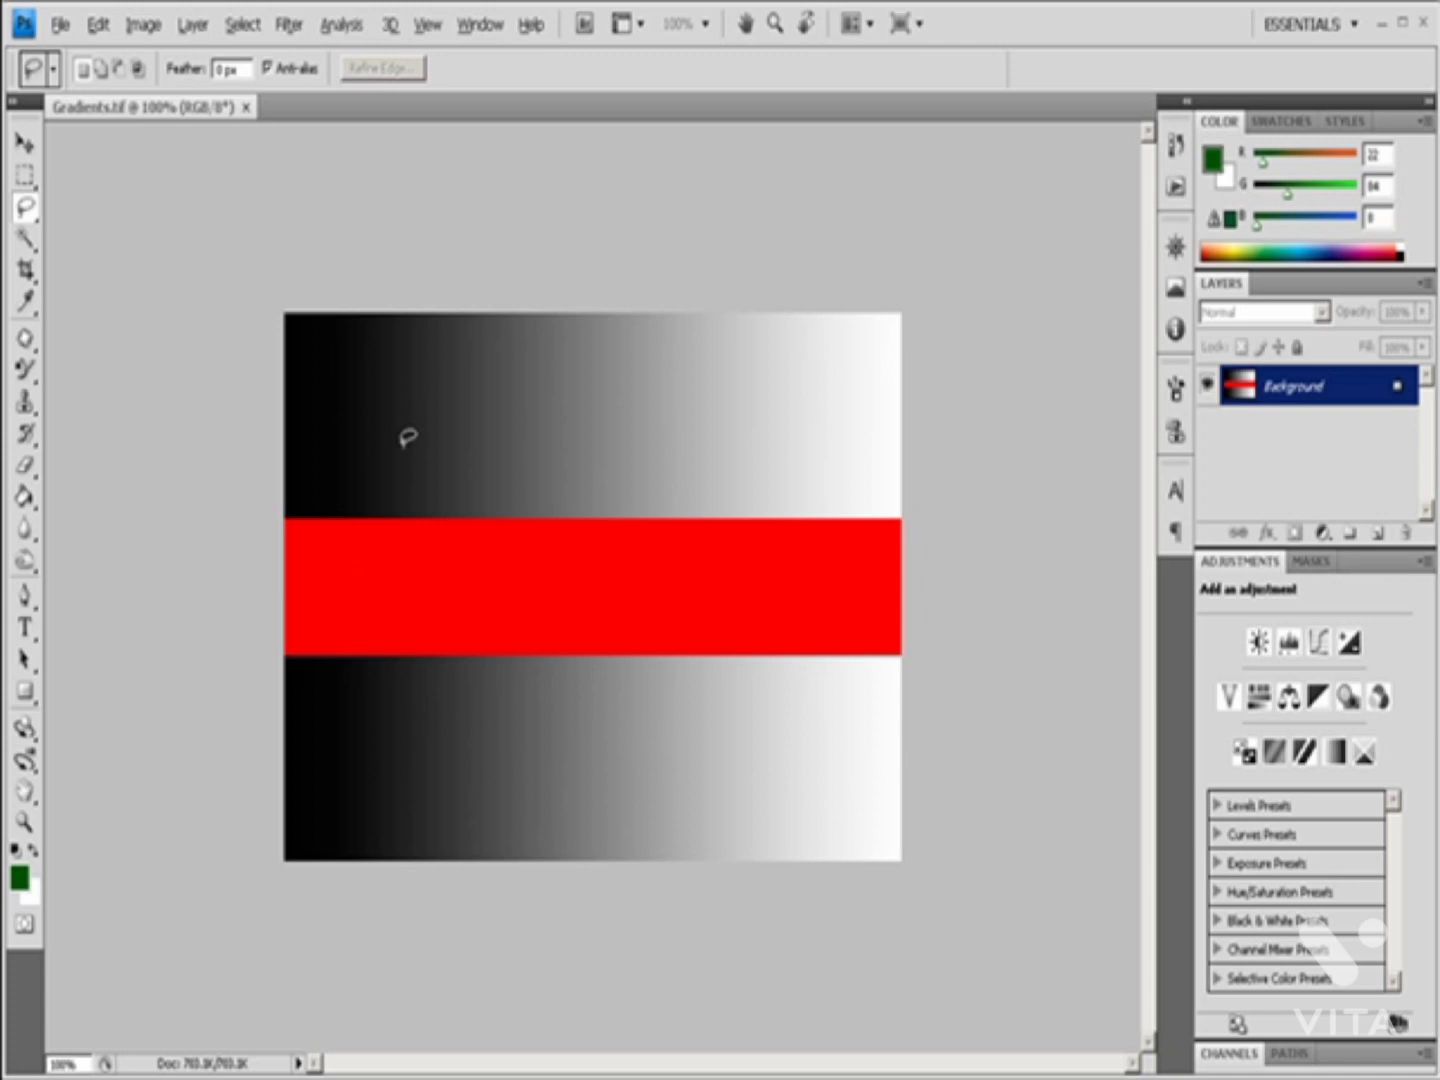
# Step: Draw an irregular freehand Lasso selection across the upper gradient and red band, and set the Lasso to intersect with the selection
pyautogui.moveTo(365, 428)
pyautogui.mouseDown()
pyautogui.moveTo(428, 337)
pyautogui.moveTo(446, 426)
pyautogui.moveTo(512, 438)
pyautogui.moveTo(605, 378)
pyautogui.moveTo(792, 380)
pyautogui.moveTo(848, 462)
pyautogui.moveTo(769, 516)
pyautogui.moveTo(678, 498)
pyautogui.moveTo(612, 679)
pyautogui.moveTo(509, 672)
pyautogui.moveTo(450, 566)
pyautogui.moveTo(366, 484)
pyautogui.moveTo(370, 414)
pyautogui.mouseUp()
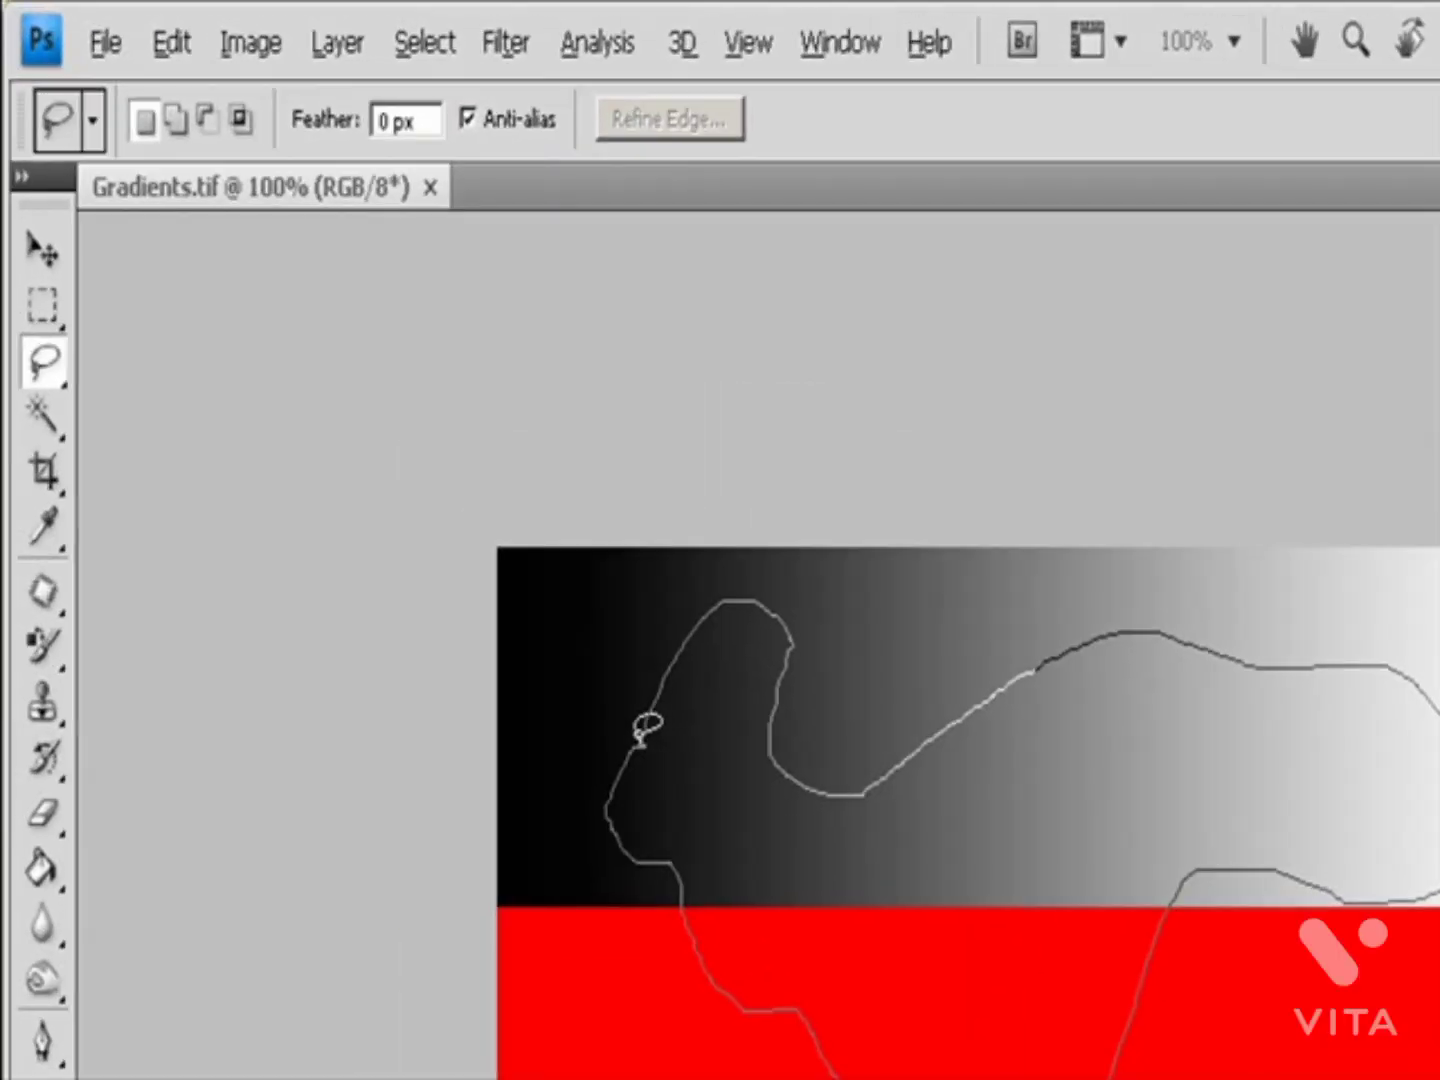
pyautogui.moveTo(638, 742); pyautogui.dragTo(648, 741)
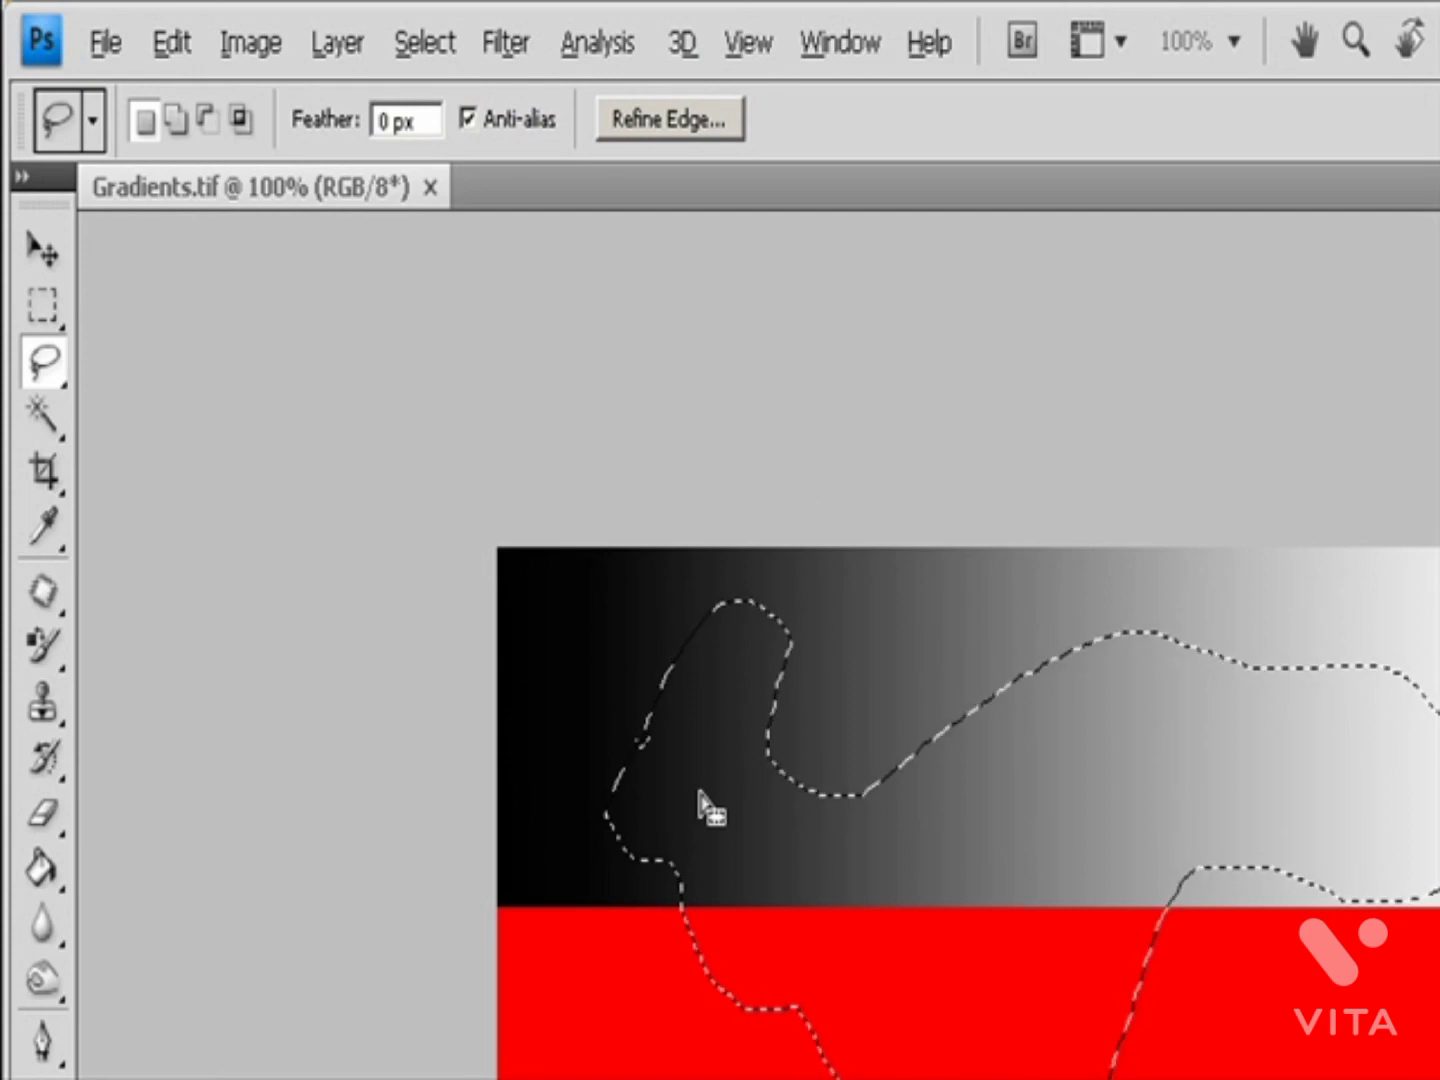
pyautogui.click(185, 116)
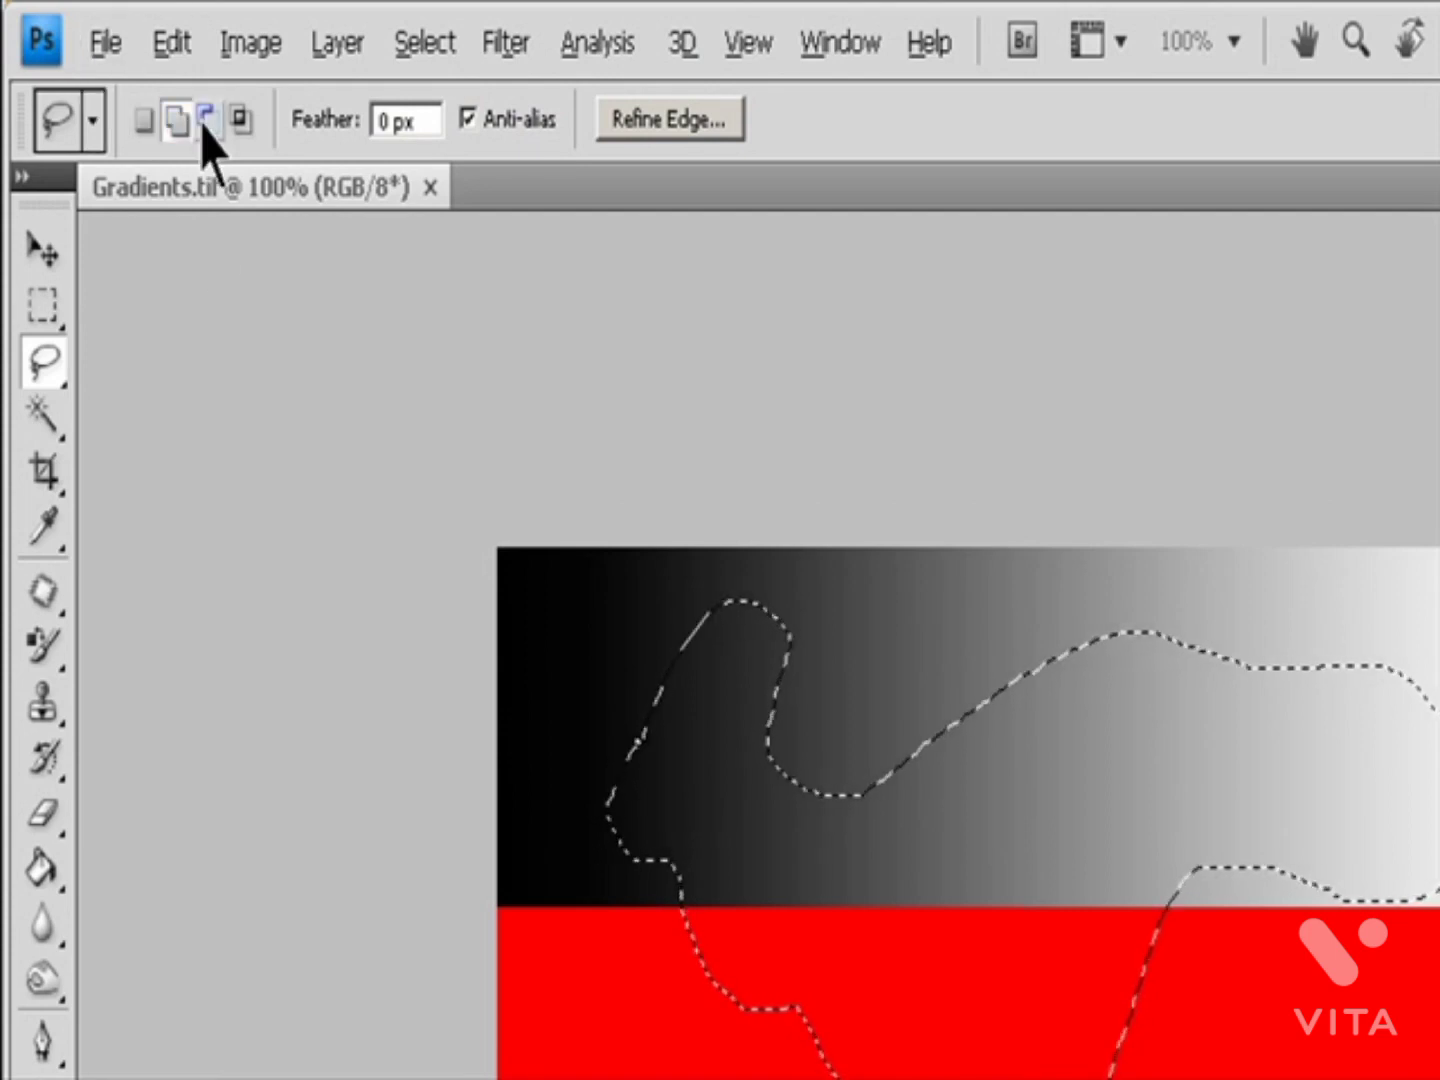
pyautogui.click(209, 121)
pyautogui.click(240, 121)
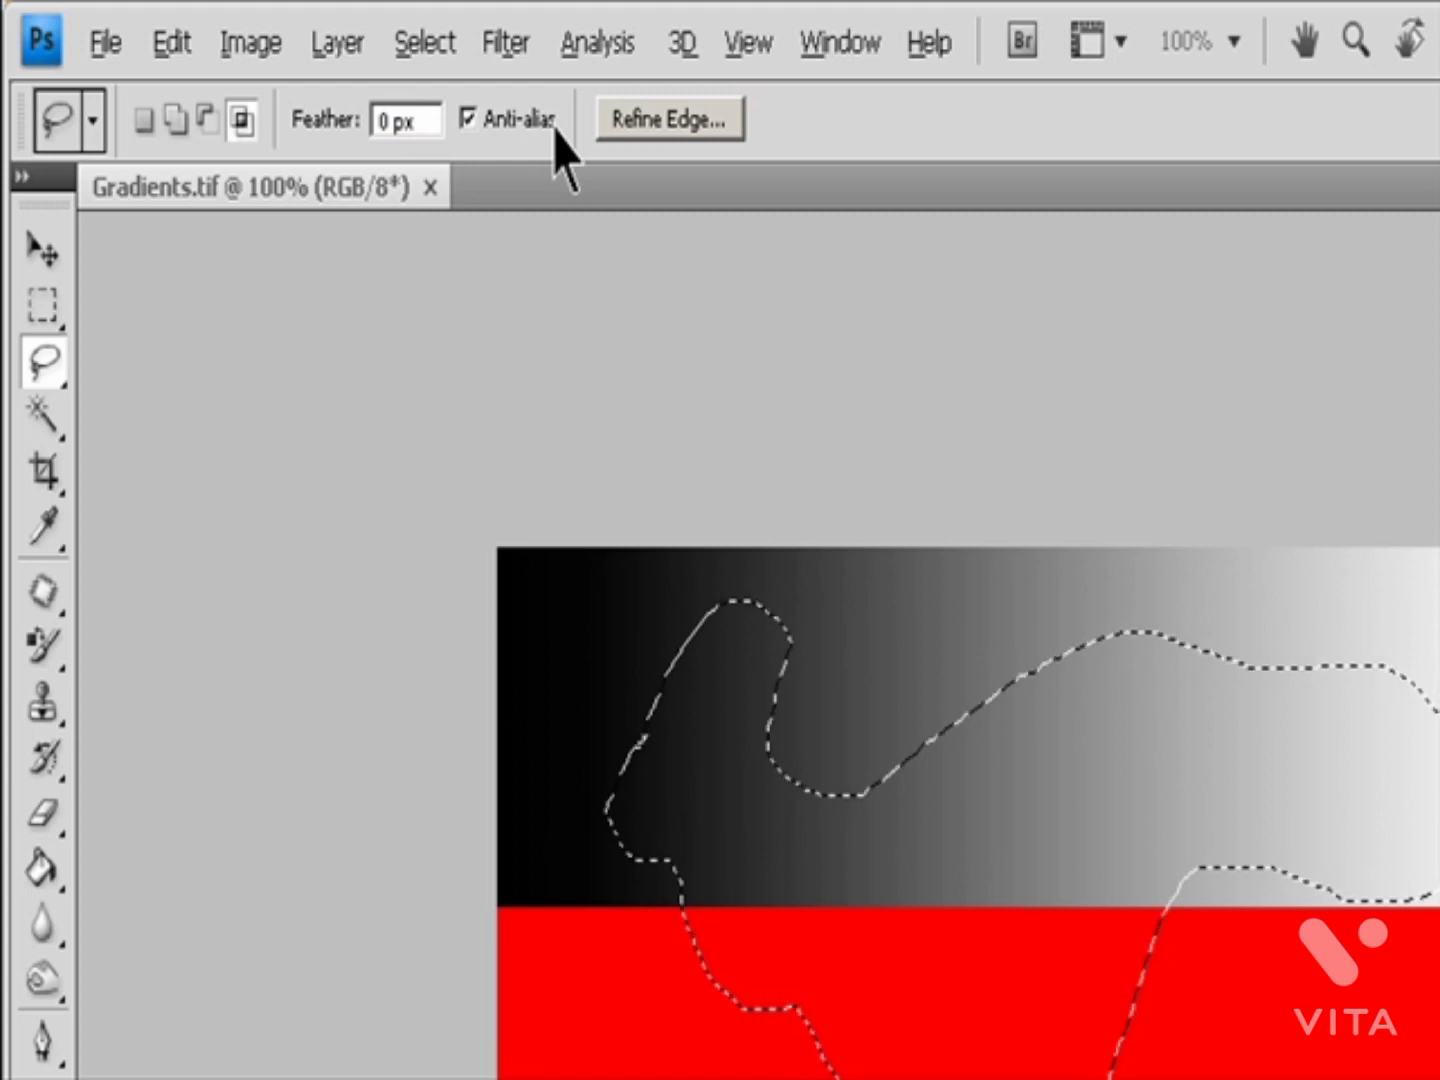
pyautogui.click(396, 545)
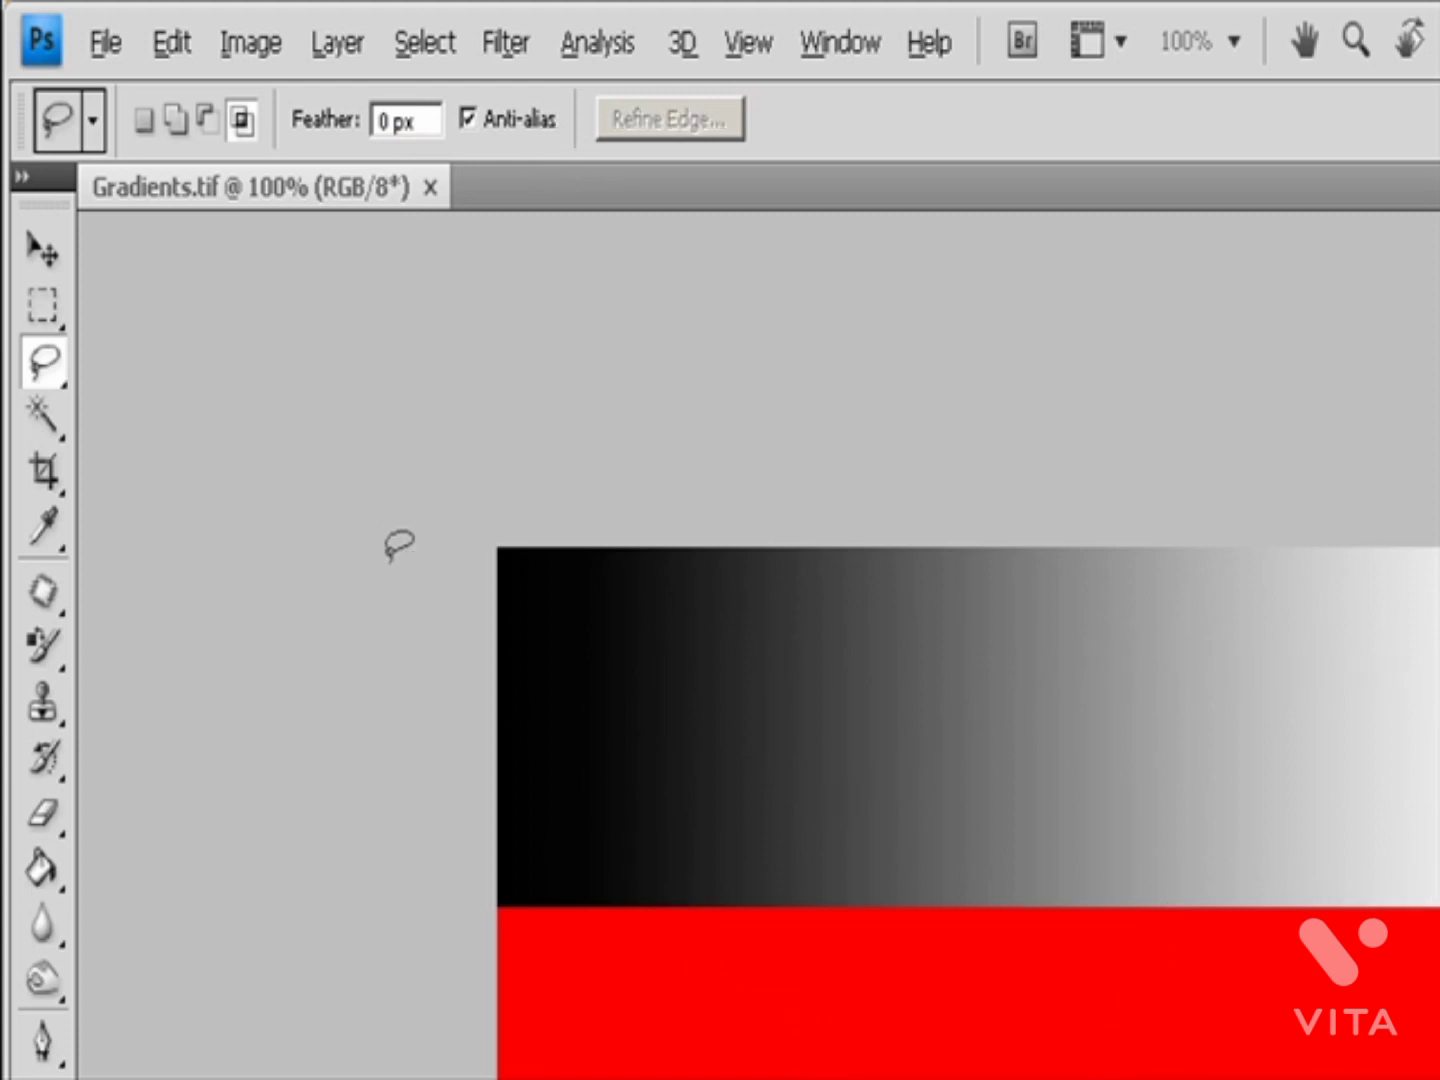
pyautogui.hotkey('ctrl', 'z')
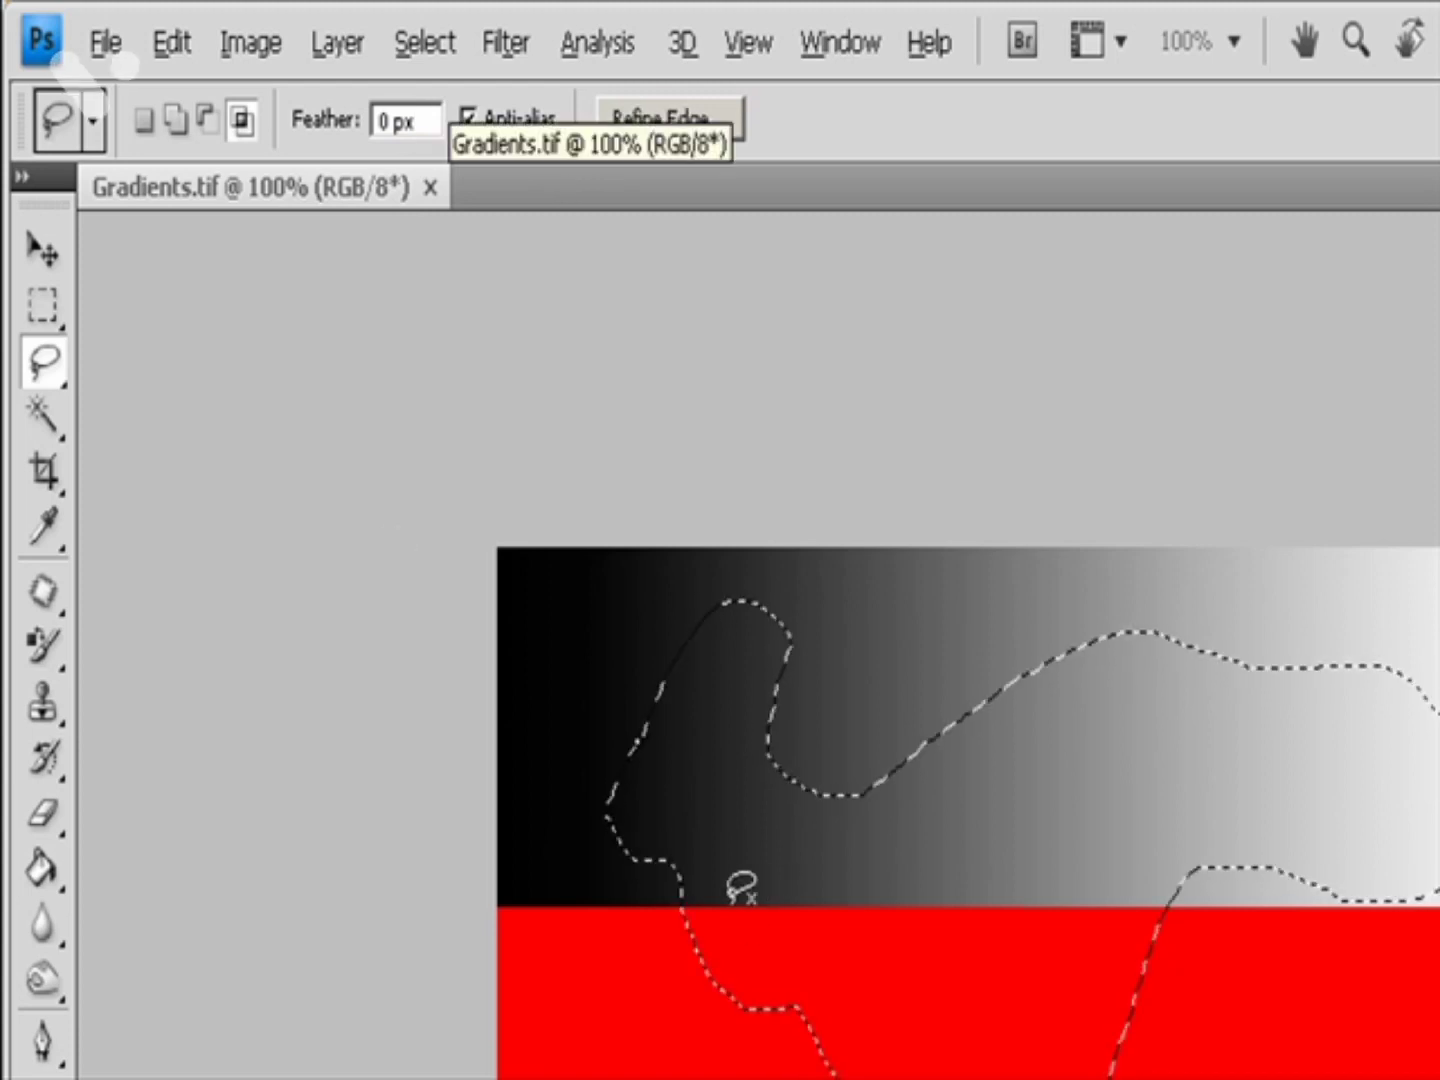
# Step: Subtract two freehand areas from the Lasso selection, one in the red band and one at its right end in the upper gradient
pyautogui.press('shift')
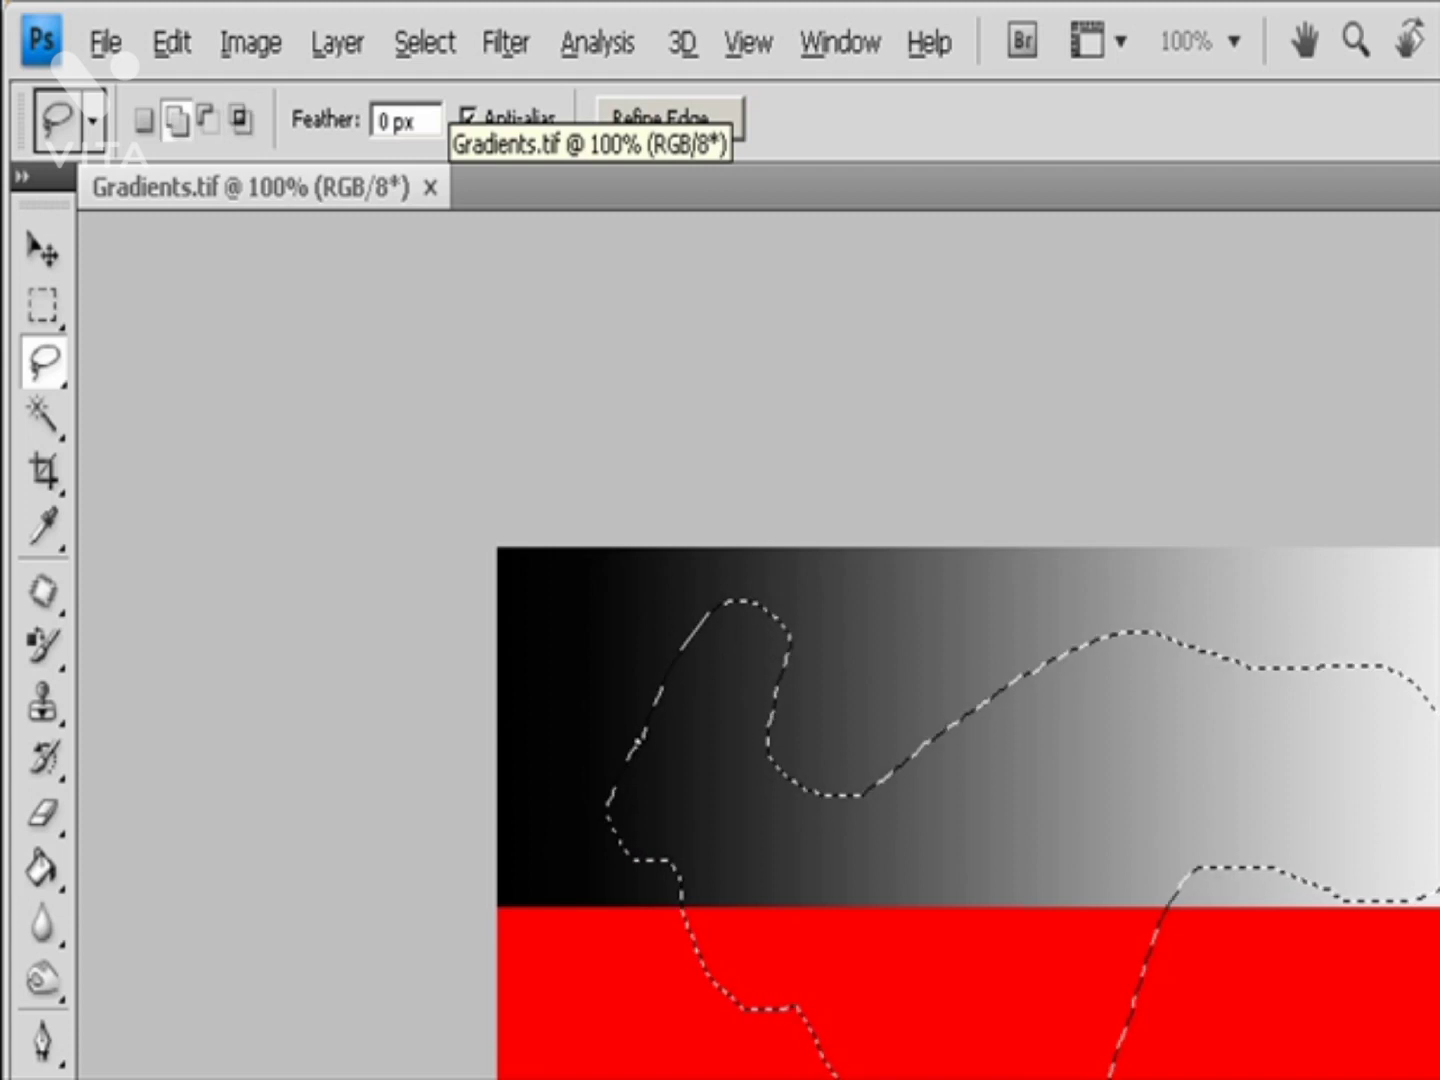
pyautogui.press('alt')
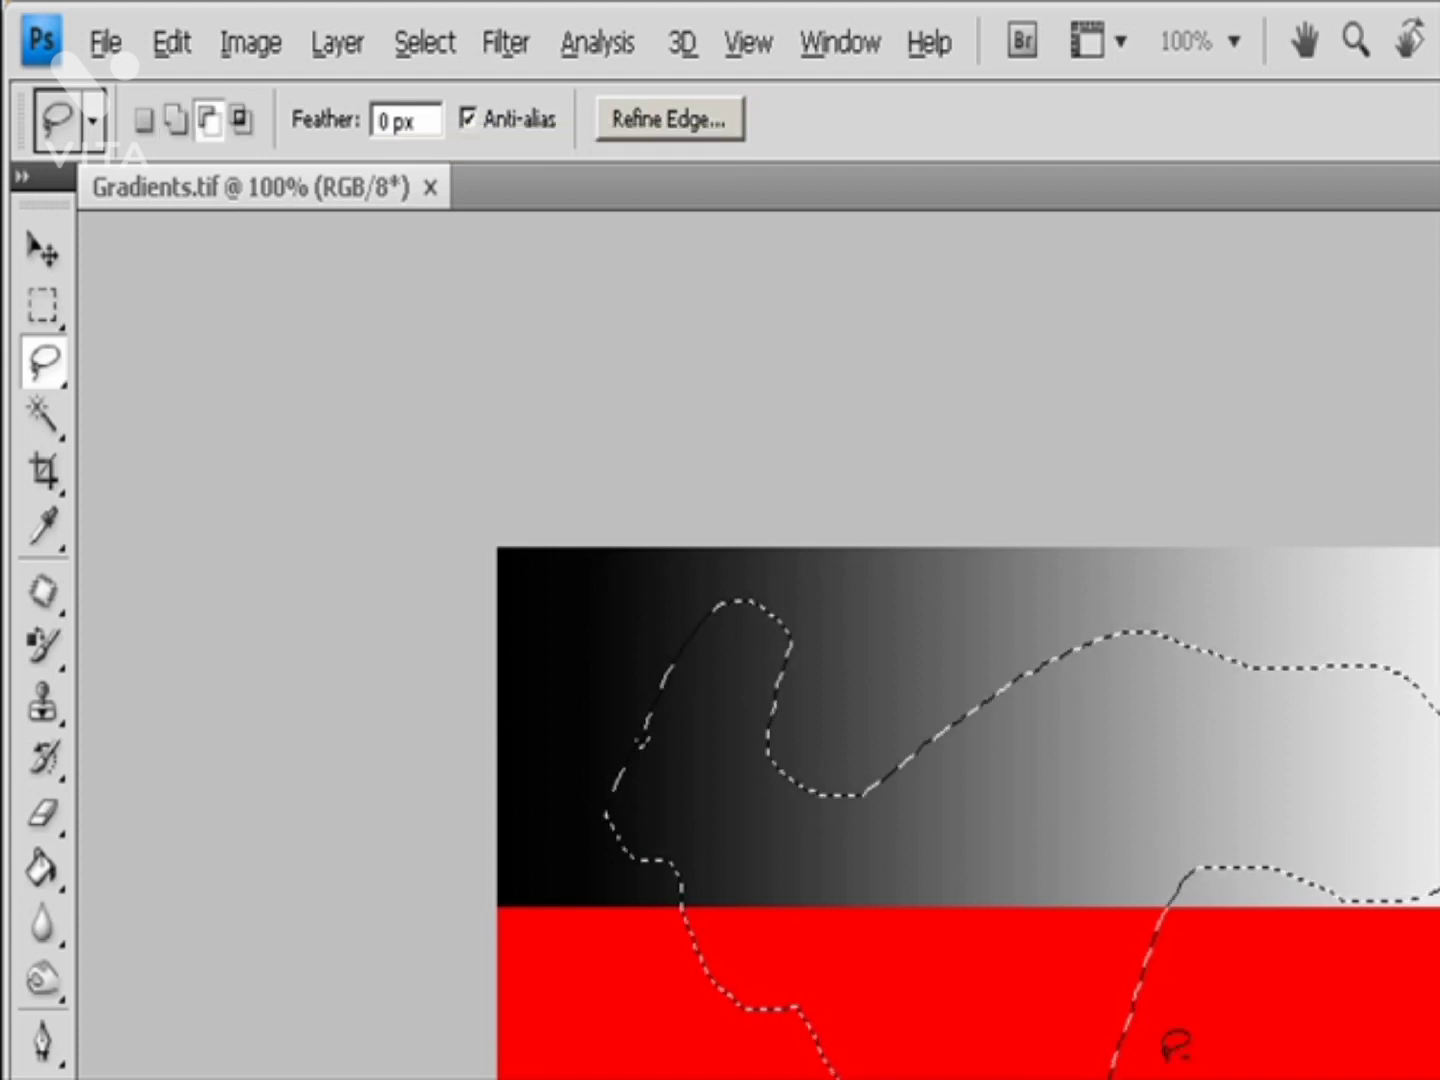
pyautogui.moveTo(1180, 1076)
pyautogui.mouseDown()
pyautogui.moveTo(1180, 1003)
pyautogui.moveTo(1141, 945)
pyautogui.mouseUp()
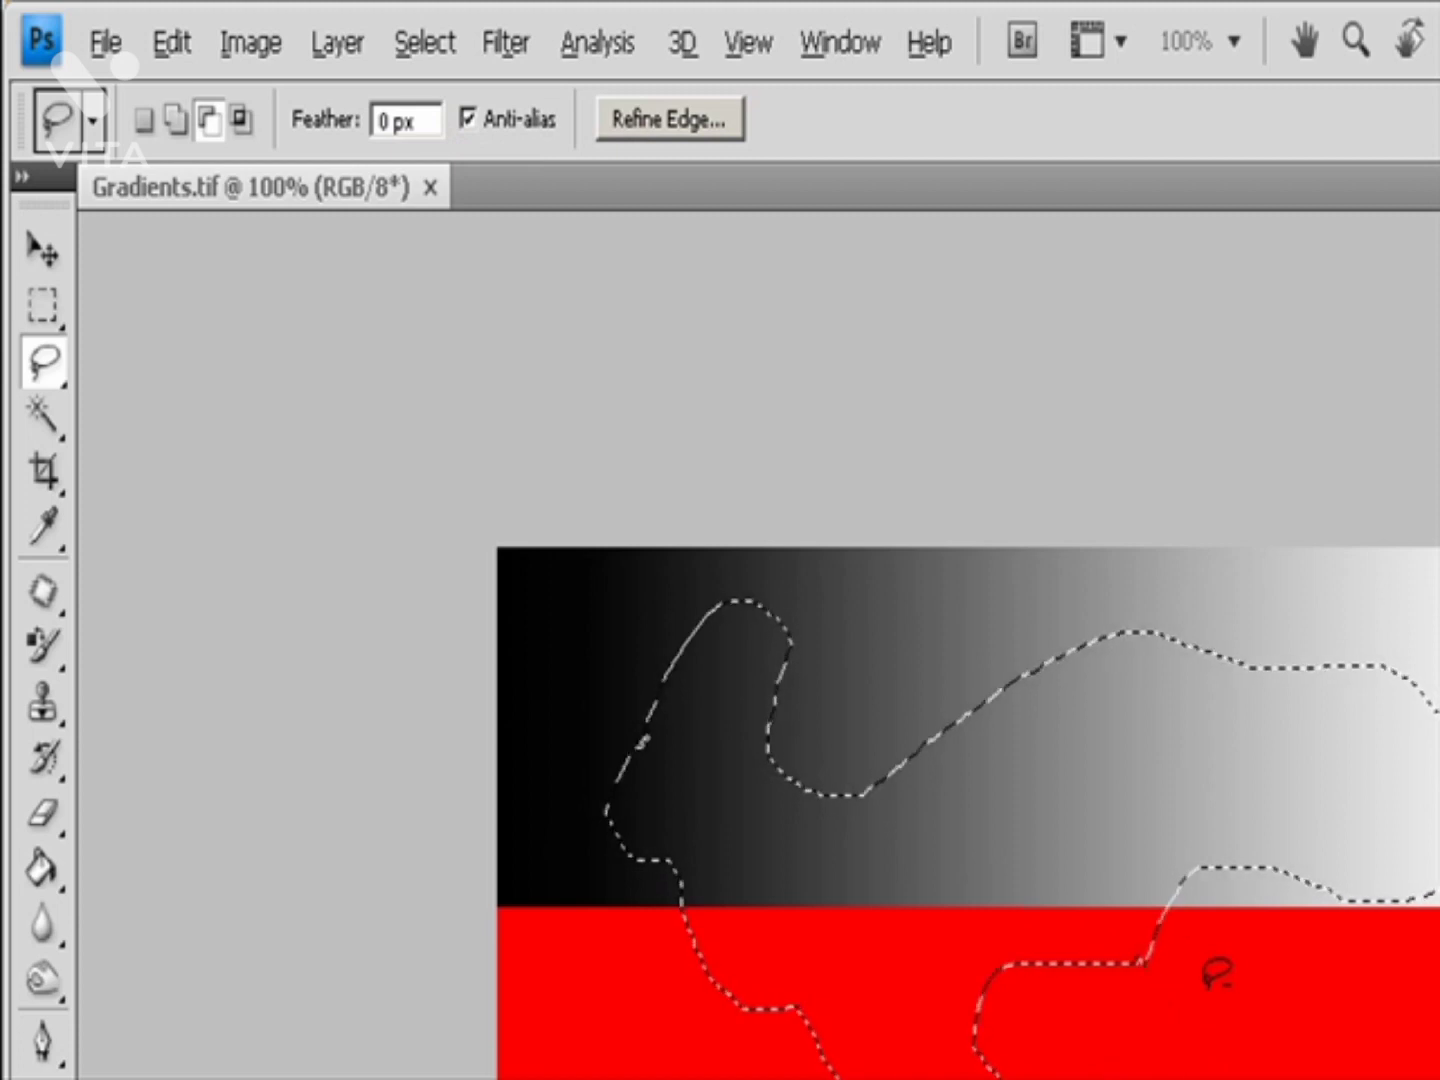
pyautogui.moveTo(1352, 627)
pyautogui.mouseDown()
pyautogui.moveTo(1270, 841)
pyautogui.moveTo(1438, 935)
pyautogui.moveTo(1414, 612)
pyautogui.moveTo(1366, 610)
pyautogui.moveTo(1352, 627)
pyautogui.mouseUp()
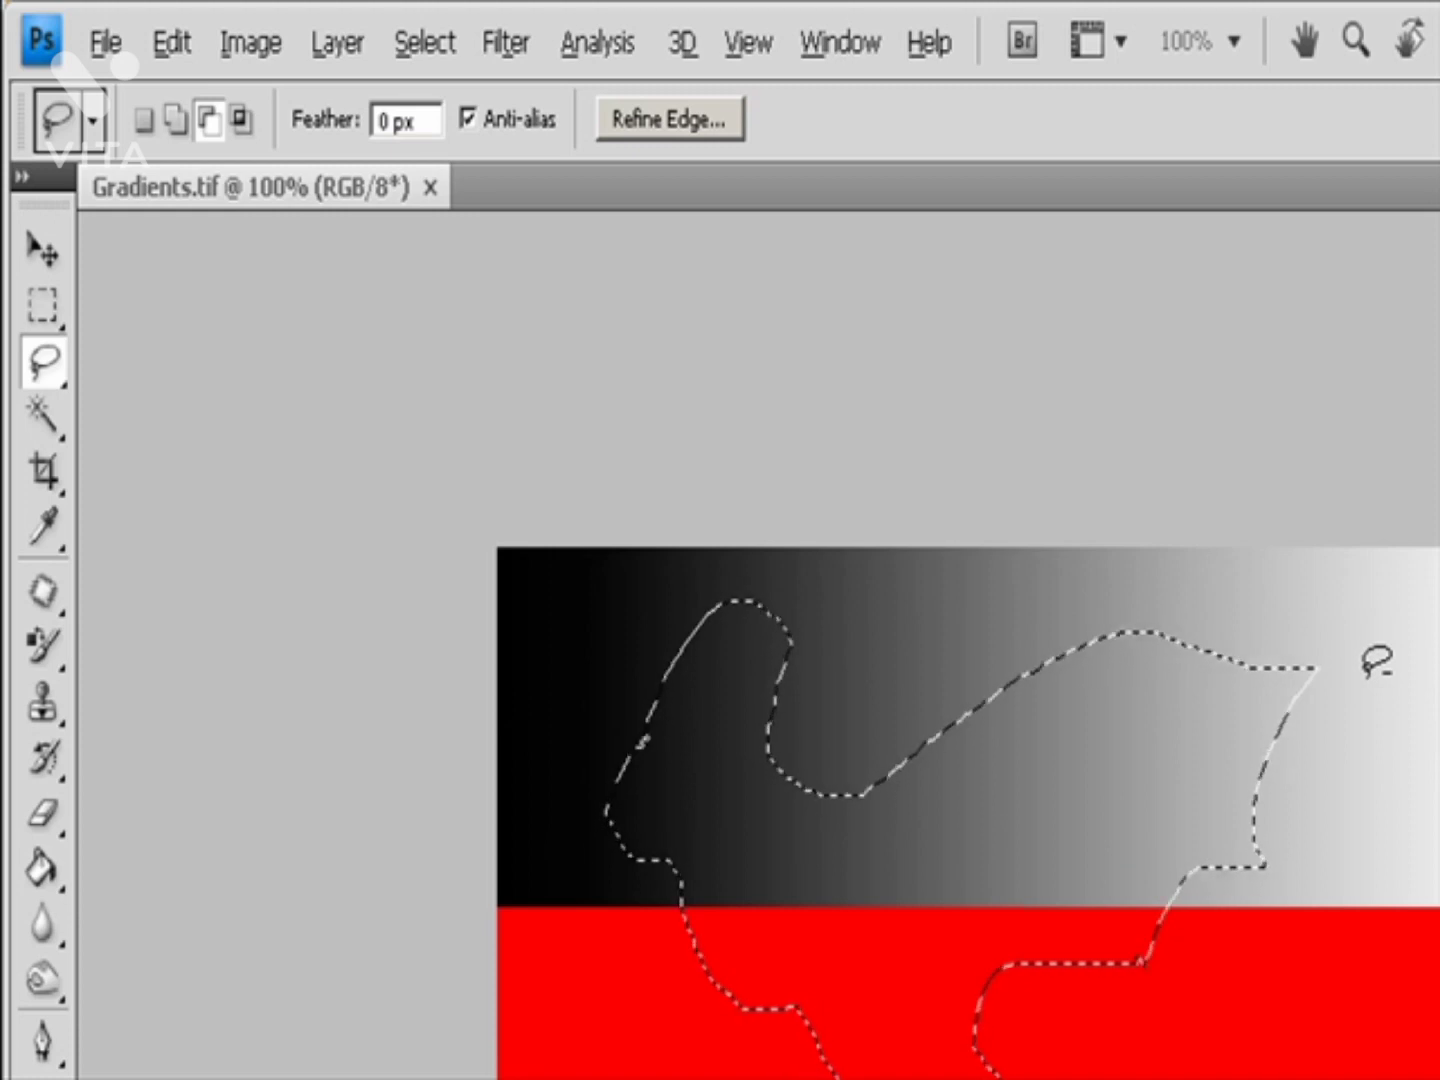
# Step: Try to intersect the selection with a freehand loop near its upper right end, and undo the intersection
pyautogui.hotkey('shift', 'alt')
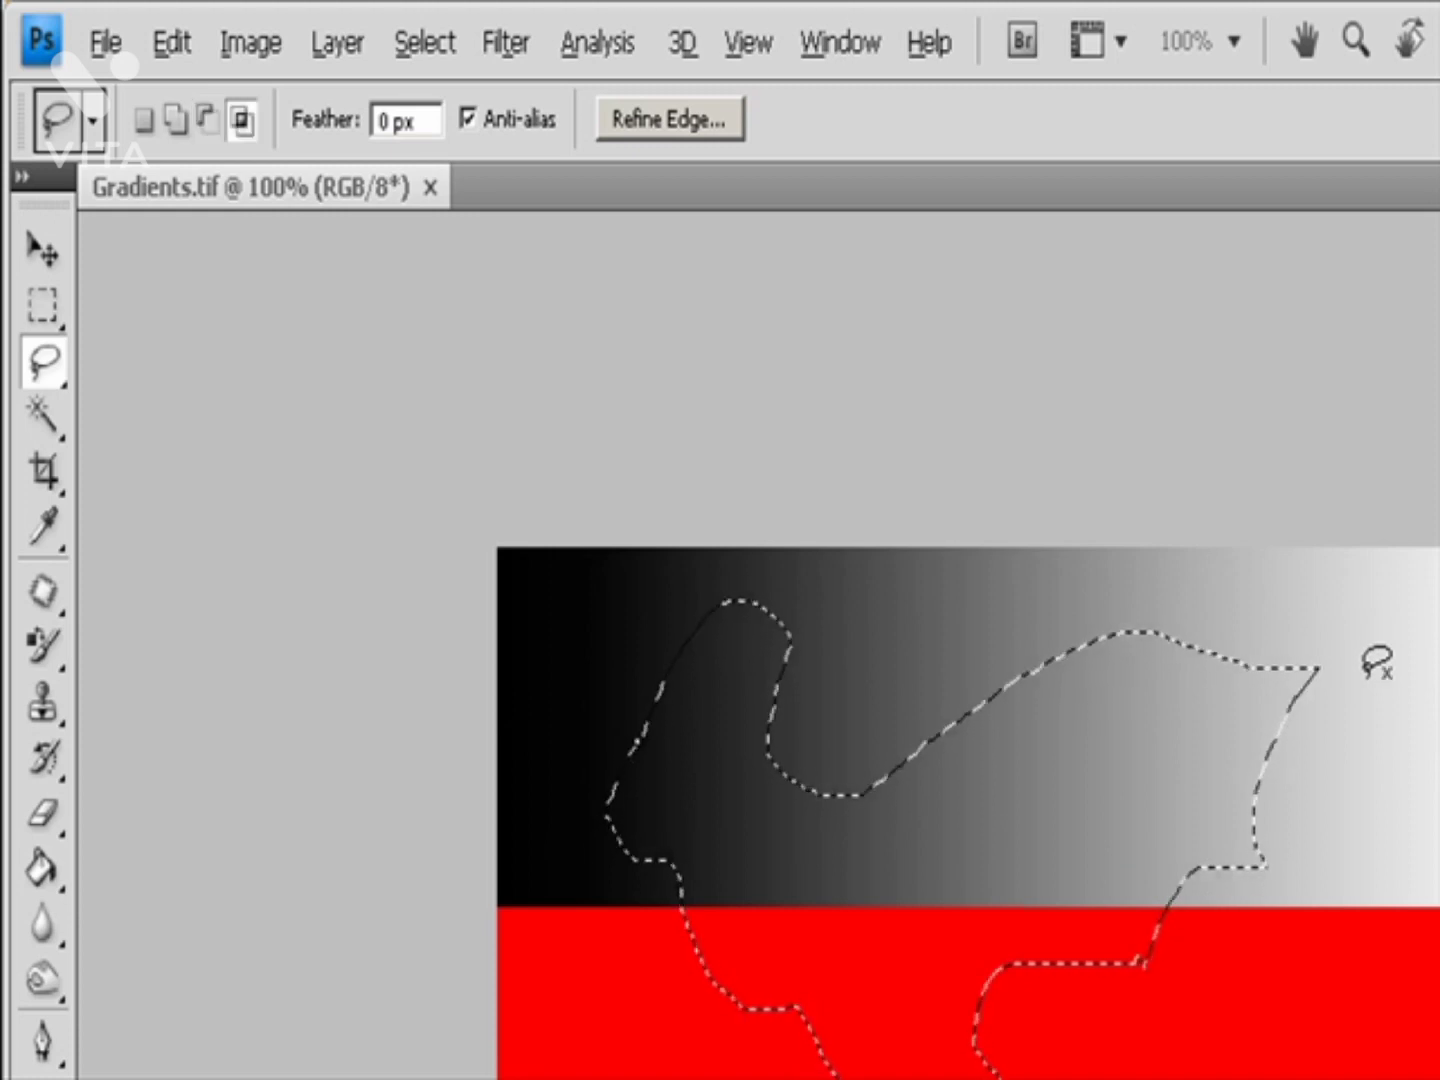
pyautogui.moveTo(1245, 619)
pyautogui.mouseDown()
pyautogui.moveTo(1229, 635)
pyautogui.moveTo(1350, 1011)
pyautogui.moveTo(1340, 1077)
pyautogui.moveTo(1189, 841)
pyautogui.moveTo(1247, 851)
pyautogui.mouseUp()
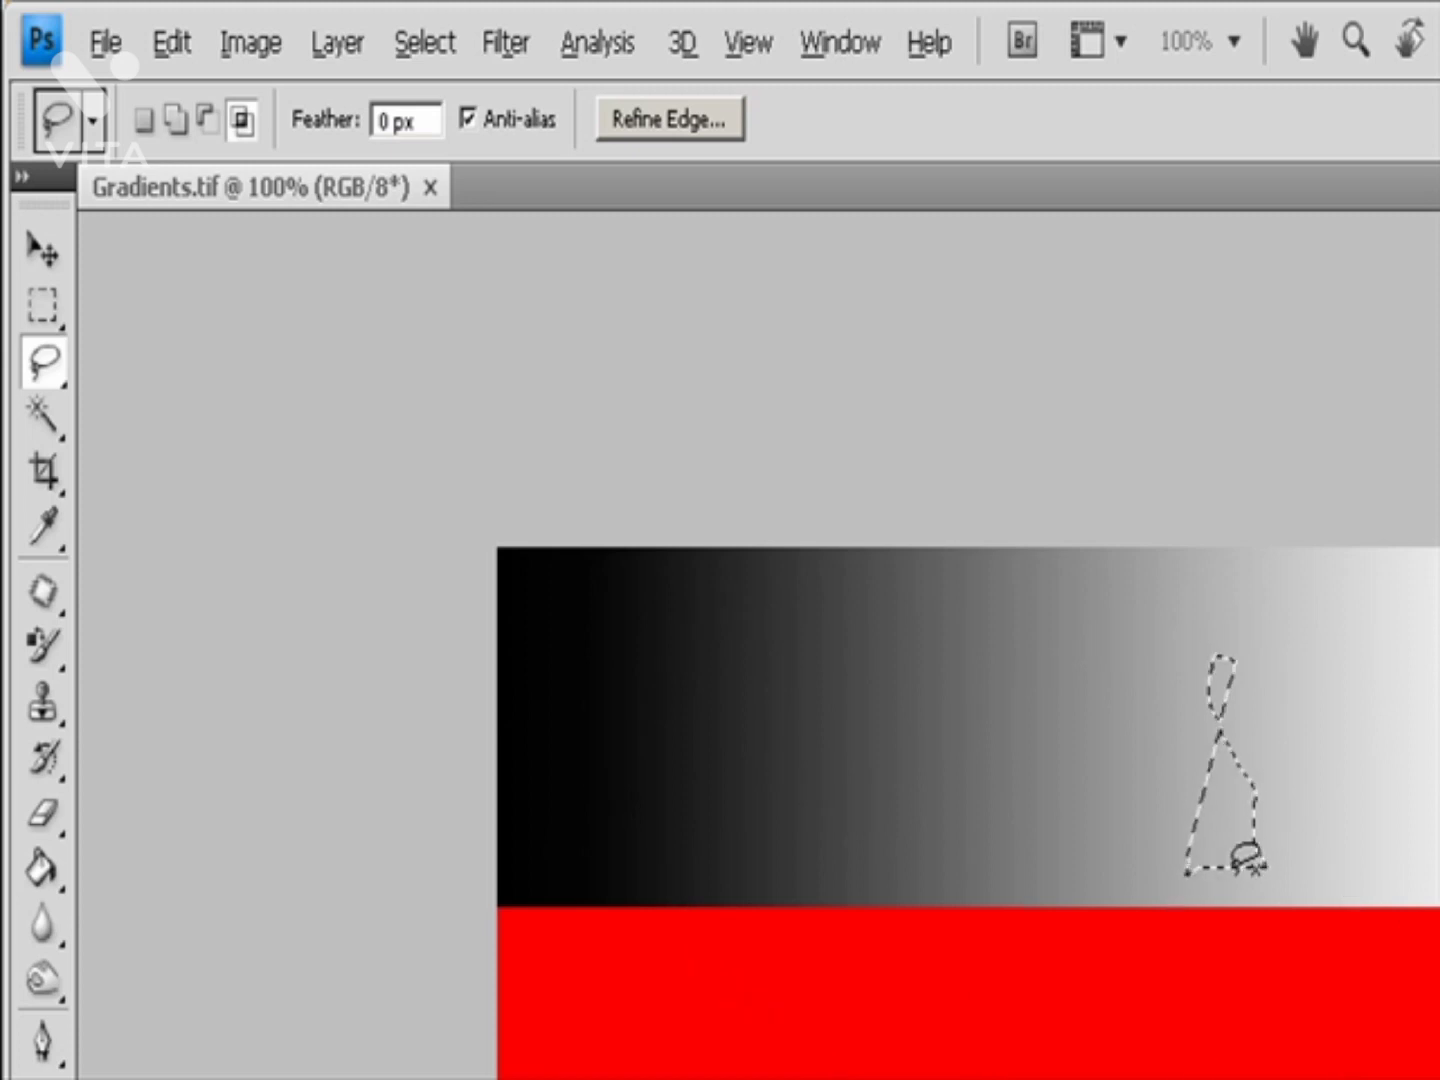
pyautogui.hotkey('ctrl', 'z')
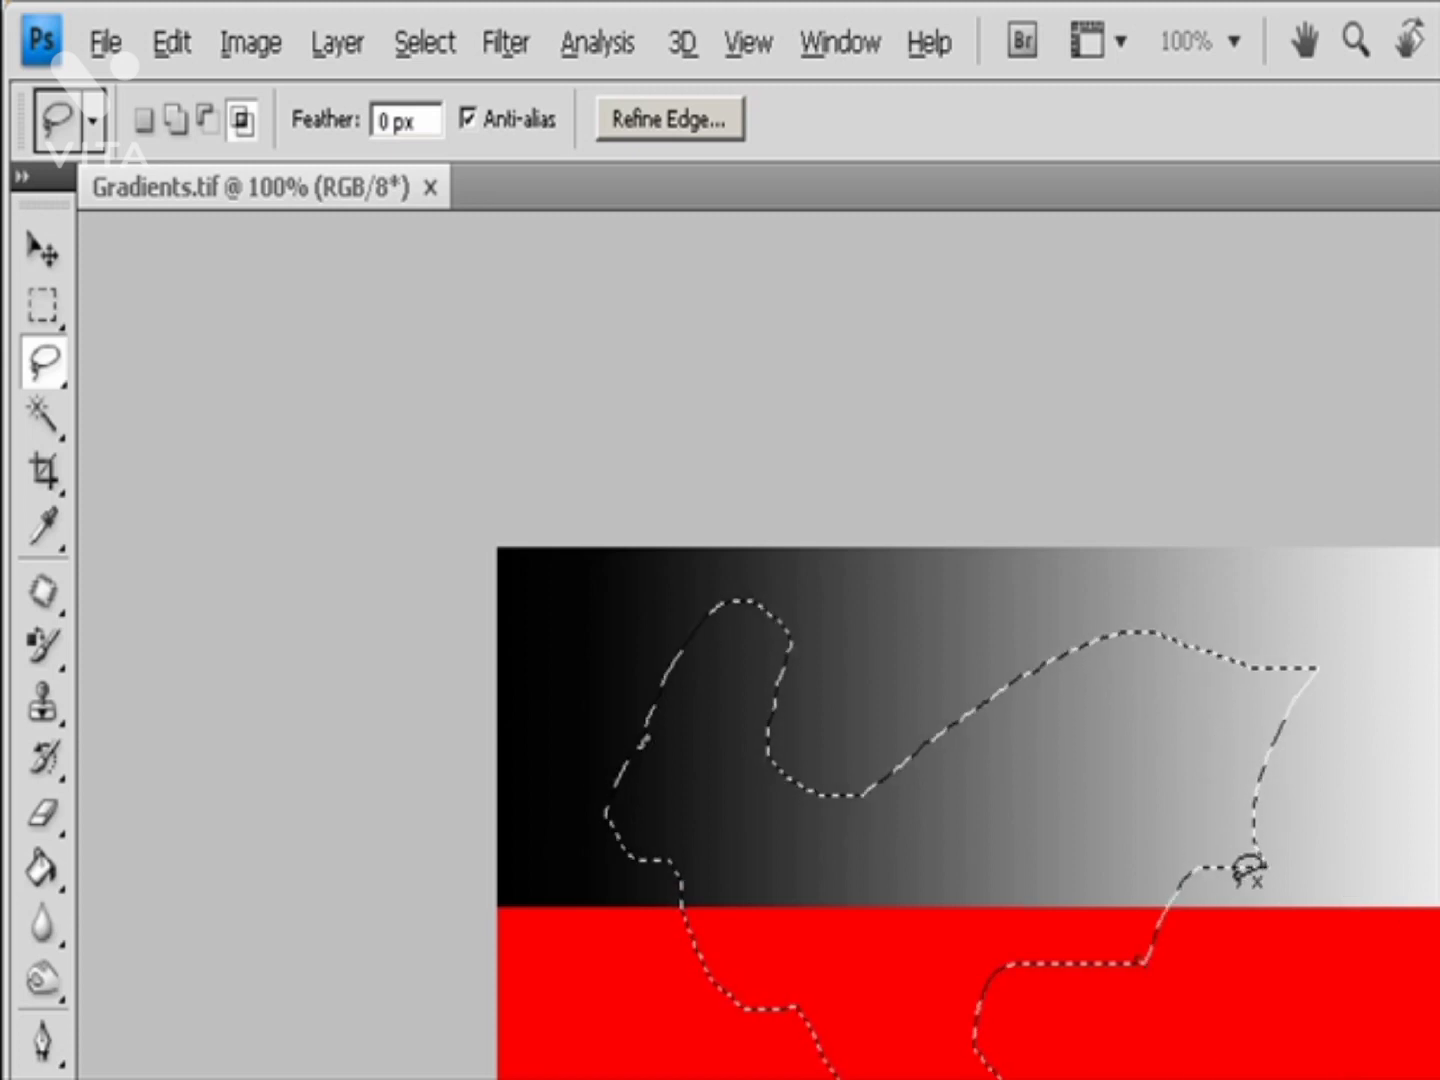
# Step: Clear the selected area to the white background color and deselect
pyautogui.press('Delete')
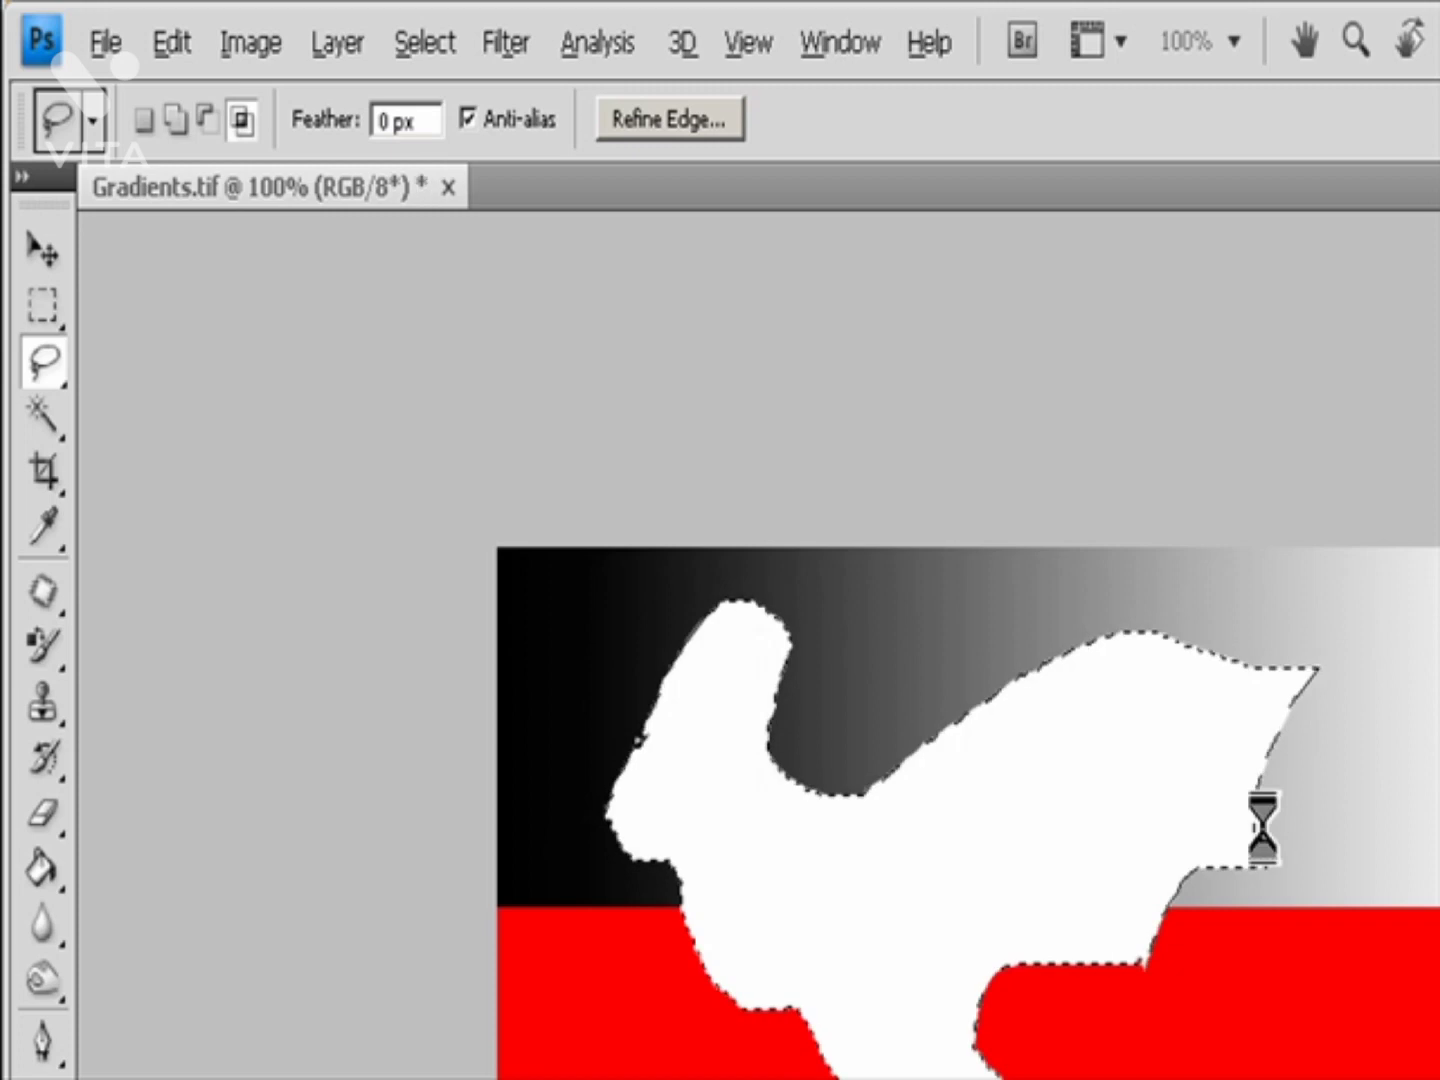
pyautogui.hotkey('ctrl', 'd')
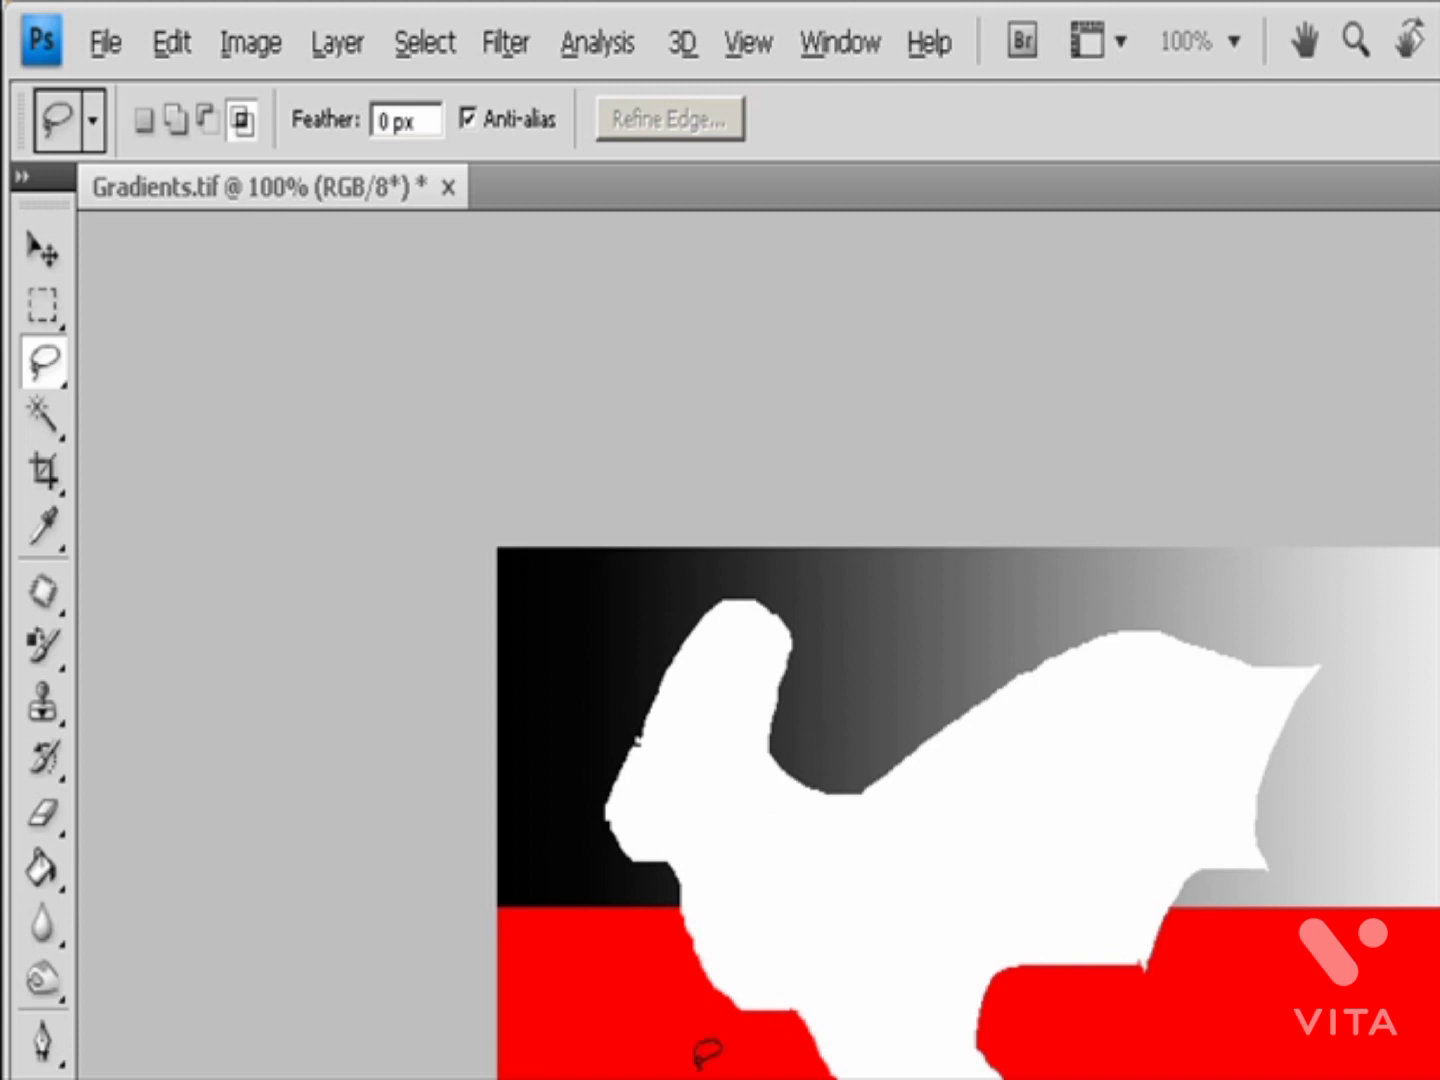
# Step: Draw a small freehand Lasso selection in the red band, just below the lower left edge of the white shape
pyautogui.moveTo(672, 1036)
pyautogui.mouseDown()
pyautogui.moveTo(614, 1075)
pyautogui.moveTo(713, 1059)
pyautogui.moveTo(672, 1037)
pyautogui.mouseUp()
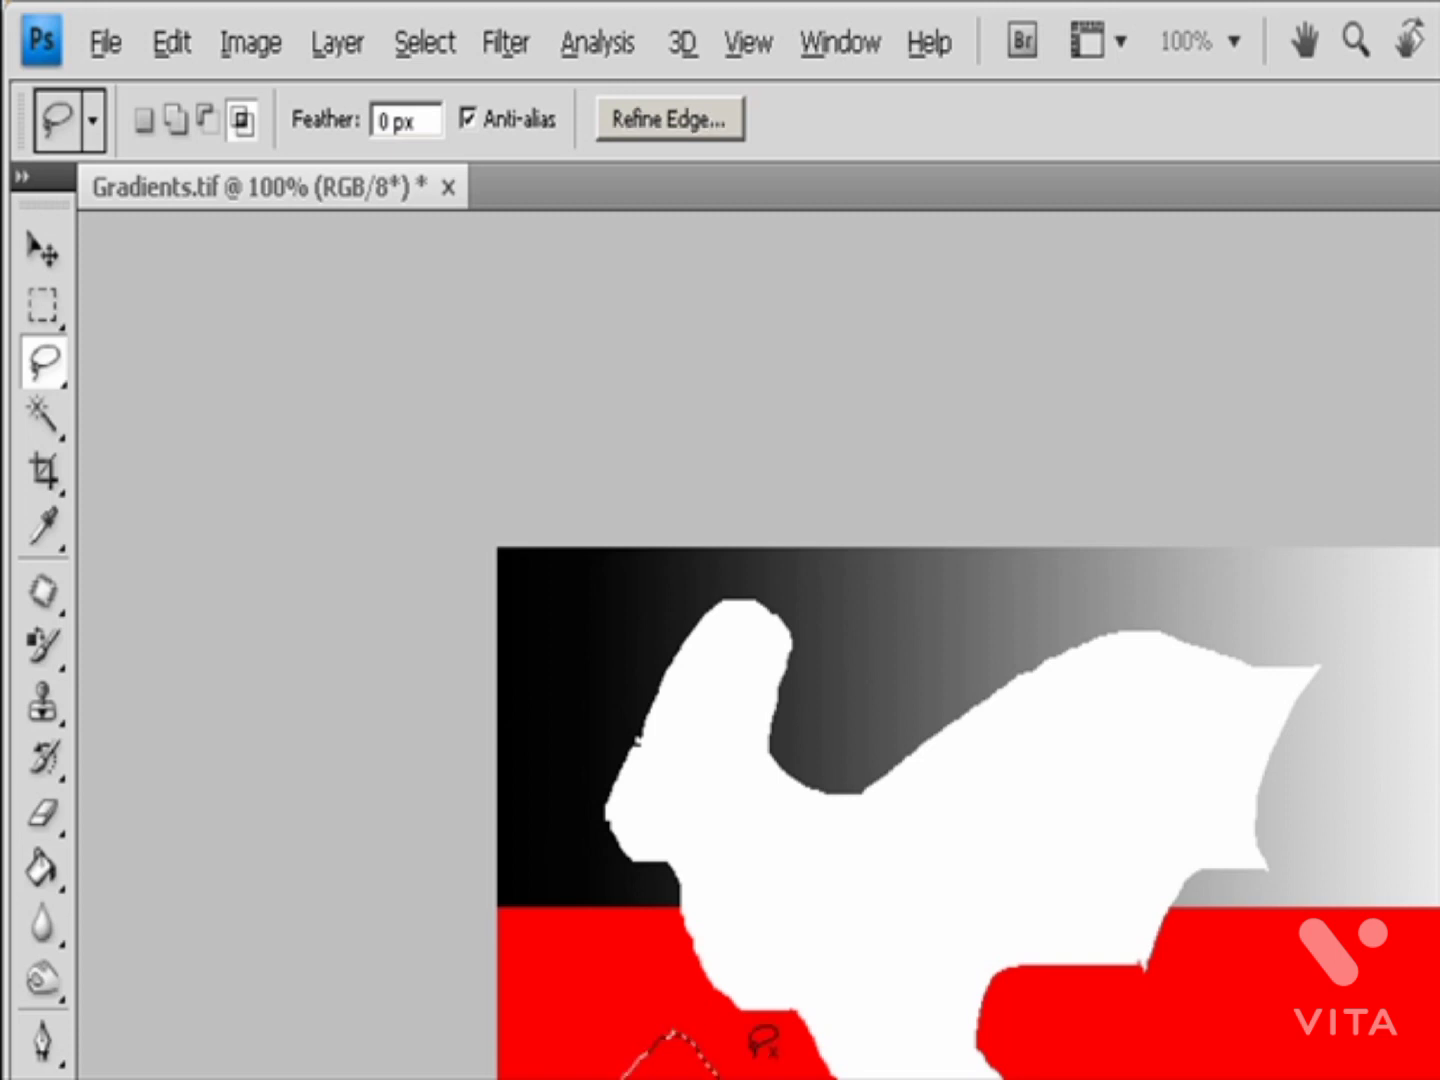
# Step: Feather the selection's edge by 7.9 px with Refine Edge and clear the area to white, leaving nothing selected
pyautogui.click(680, 124)
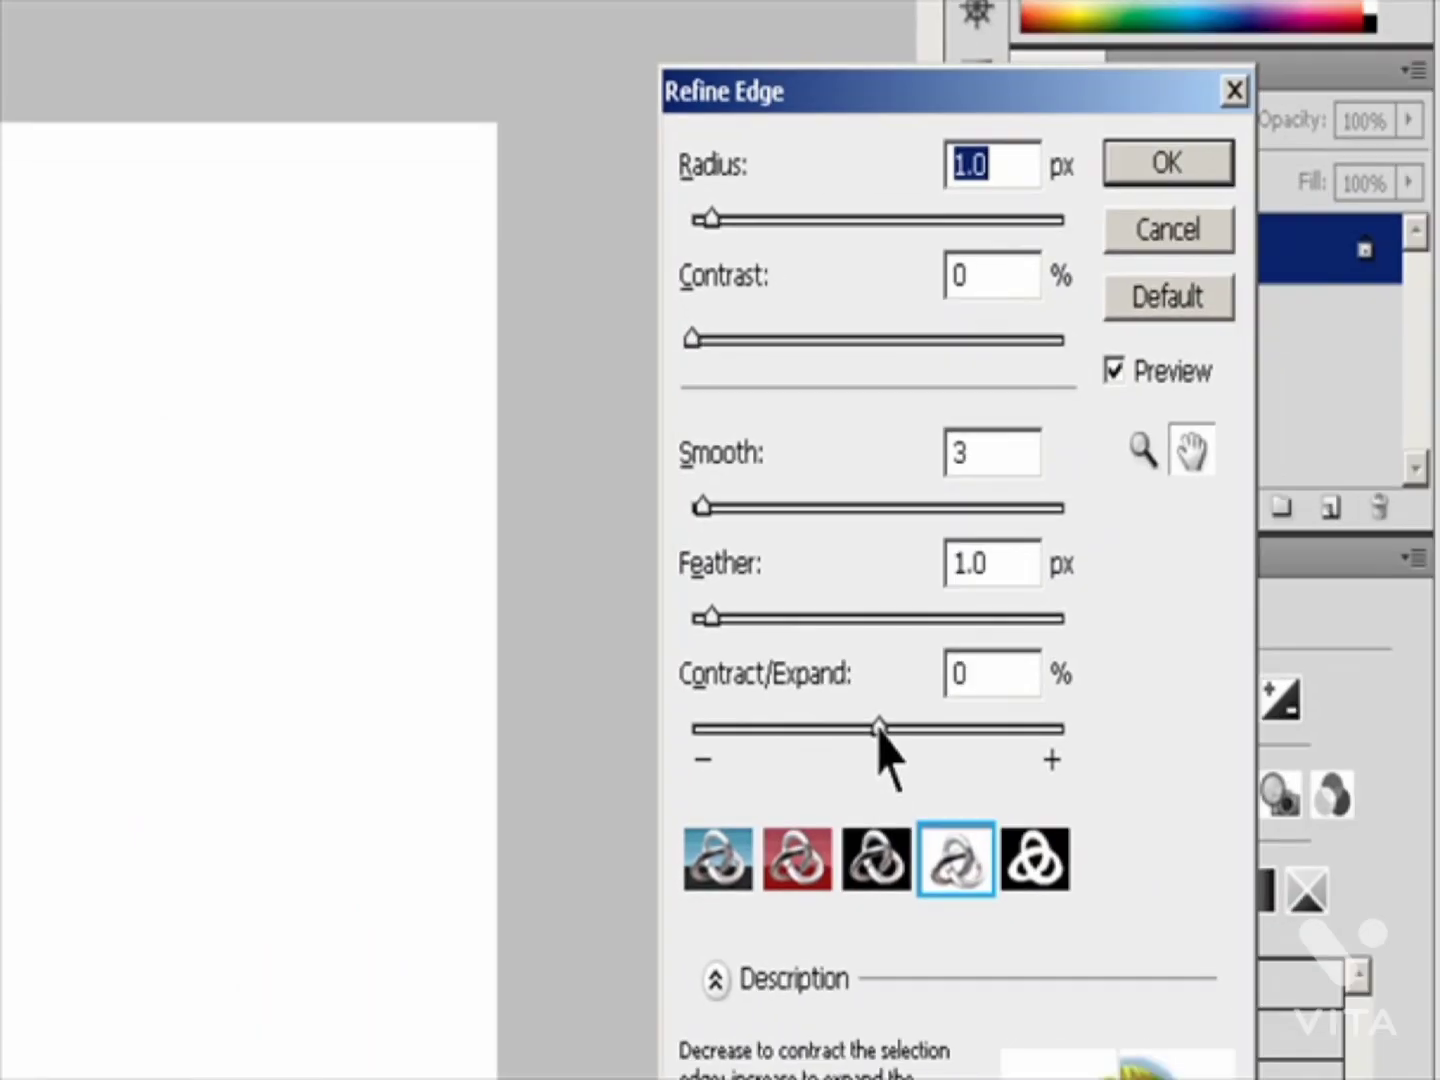
pyautogui.moveTo(713, 618); pyautogui.dragTo(822, 620)
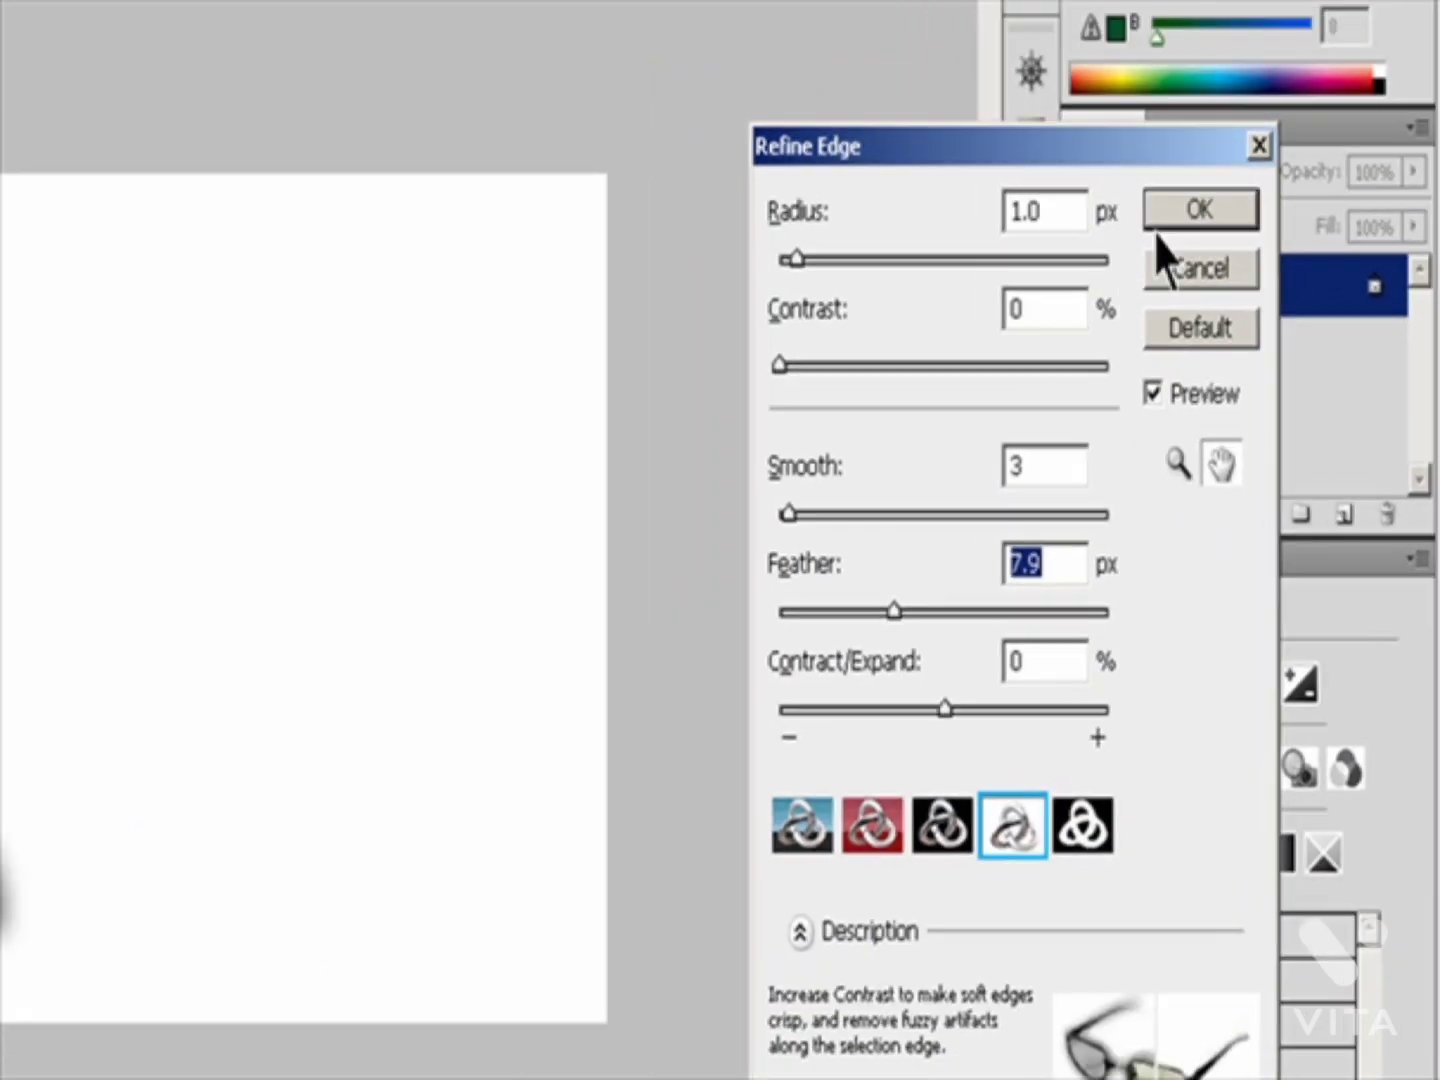
pyautogui.click(1166, 163)
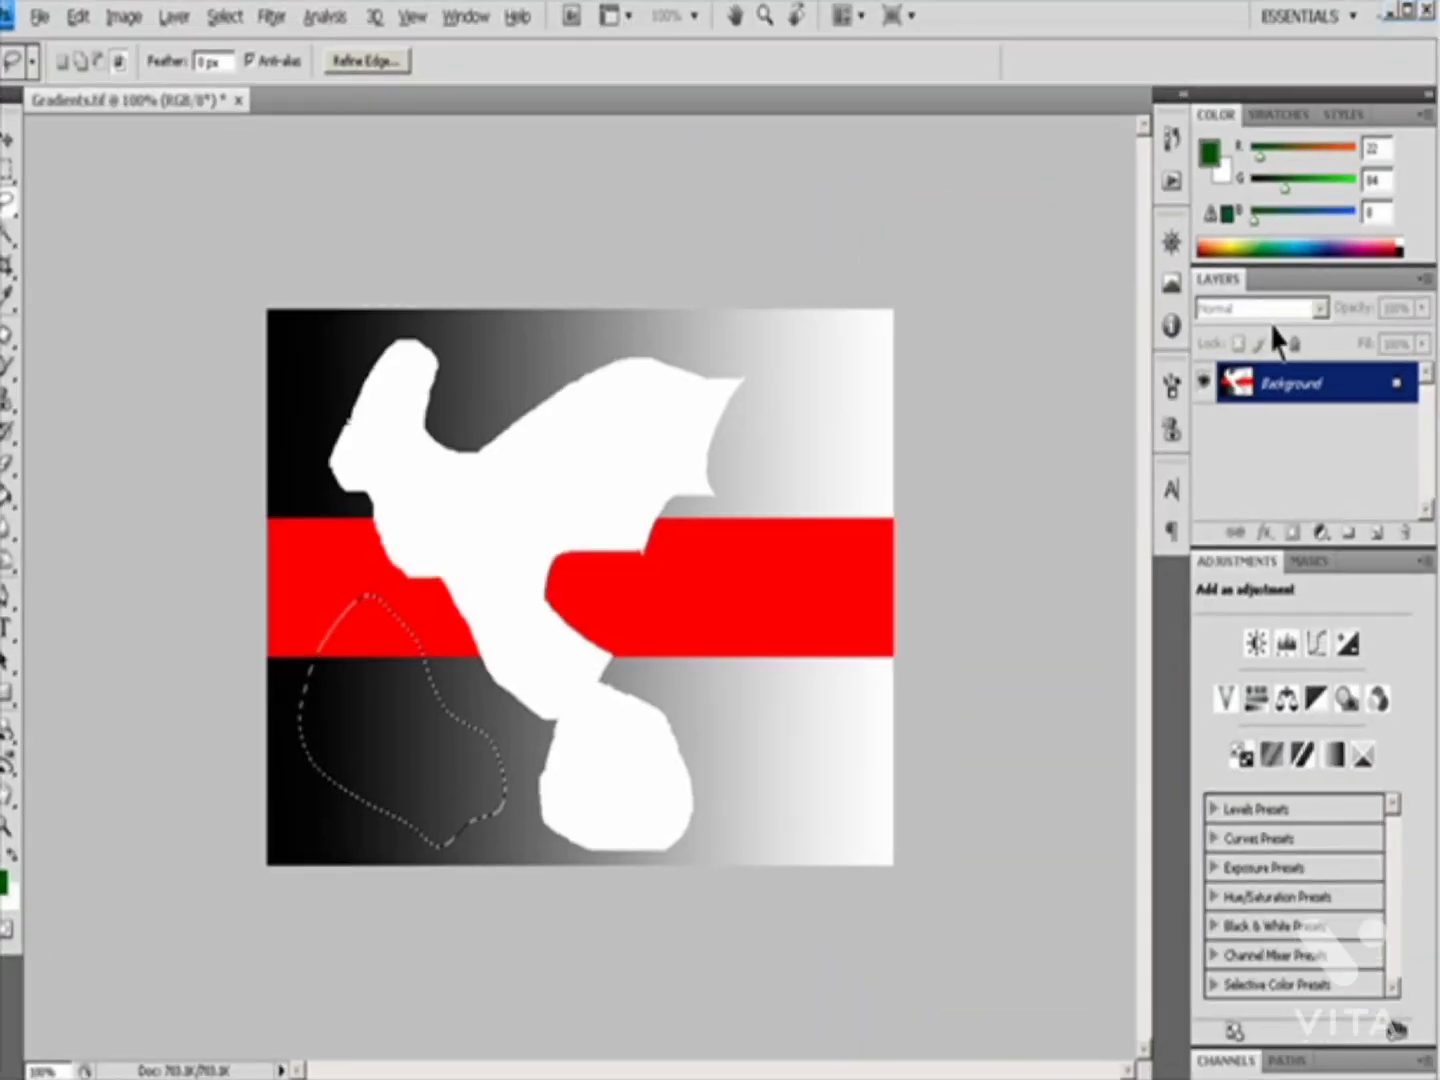
pyautogui.press('Delete')
pyautogui.hotkey('ctrl', 'd')
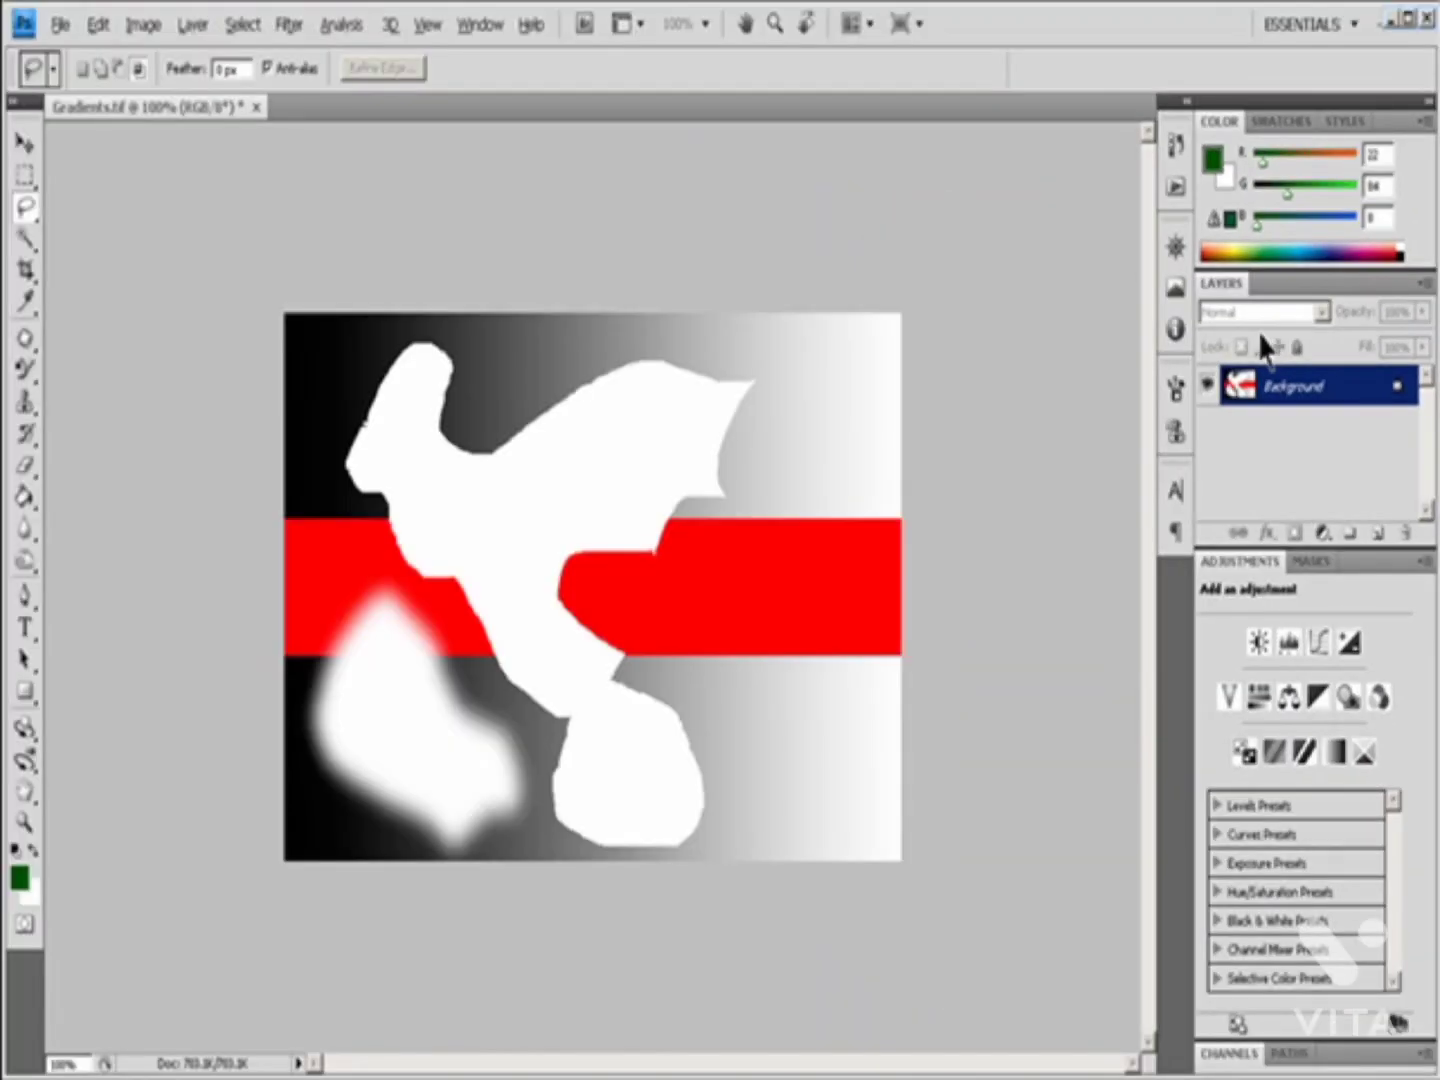
# Step: Undo the feathered clear, the small Lasso selection and the edits before them by stepping back six times
pyautogui.hotkey('ctrl', 'alt', 'z')
pyautogui.hotkey('ctrl', 'alt', 'z')
pyautogui.hotkey('ctrl', 'alt', 'z')
pyautogui.hotkey('ctrl', 'alt', 'z')
pyautogui.hotkey('ctrl', 'alt', 'z')
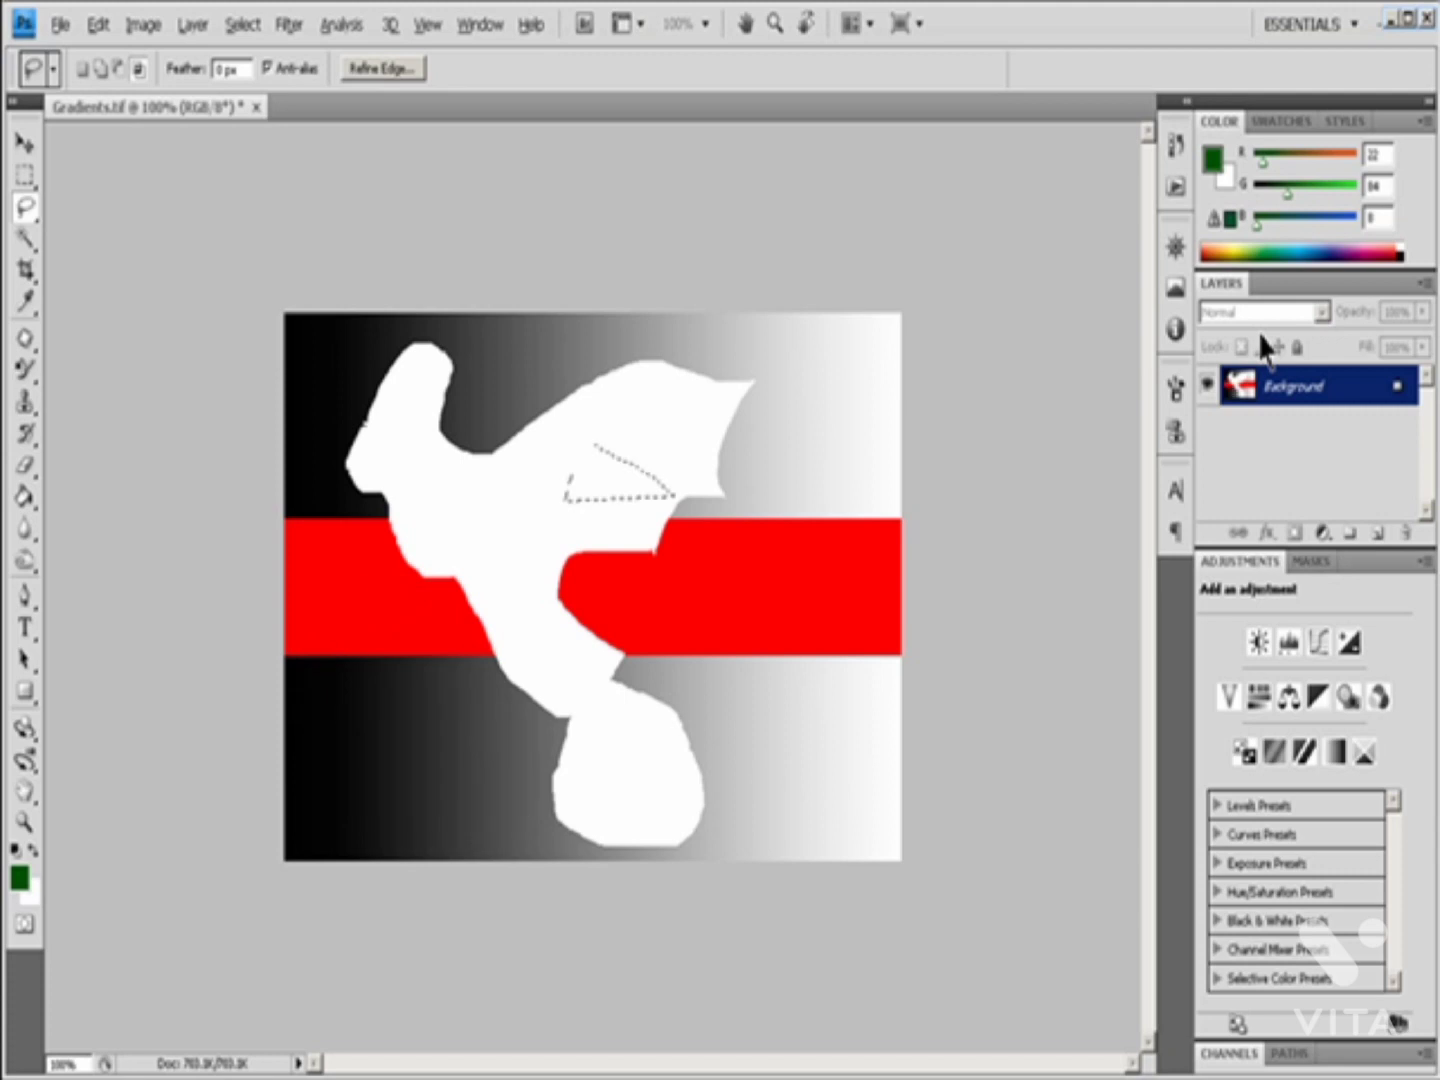
pyautogui.hotkey('ctrl', 'alt', 'z')
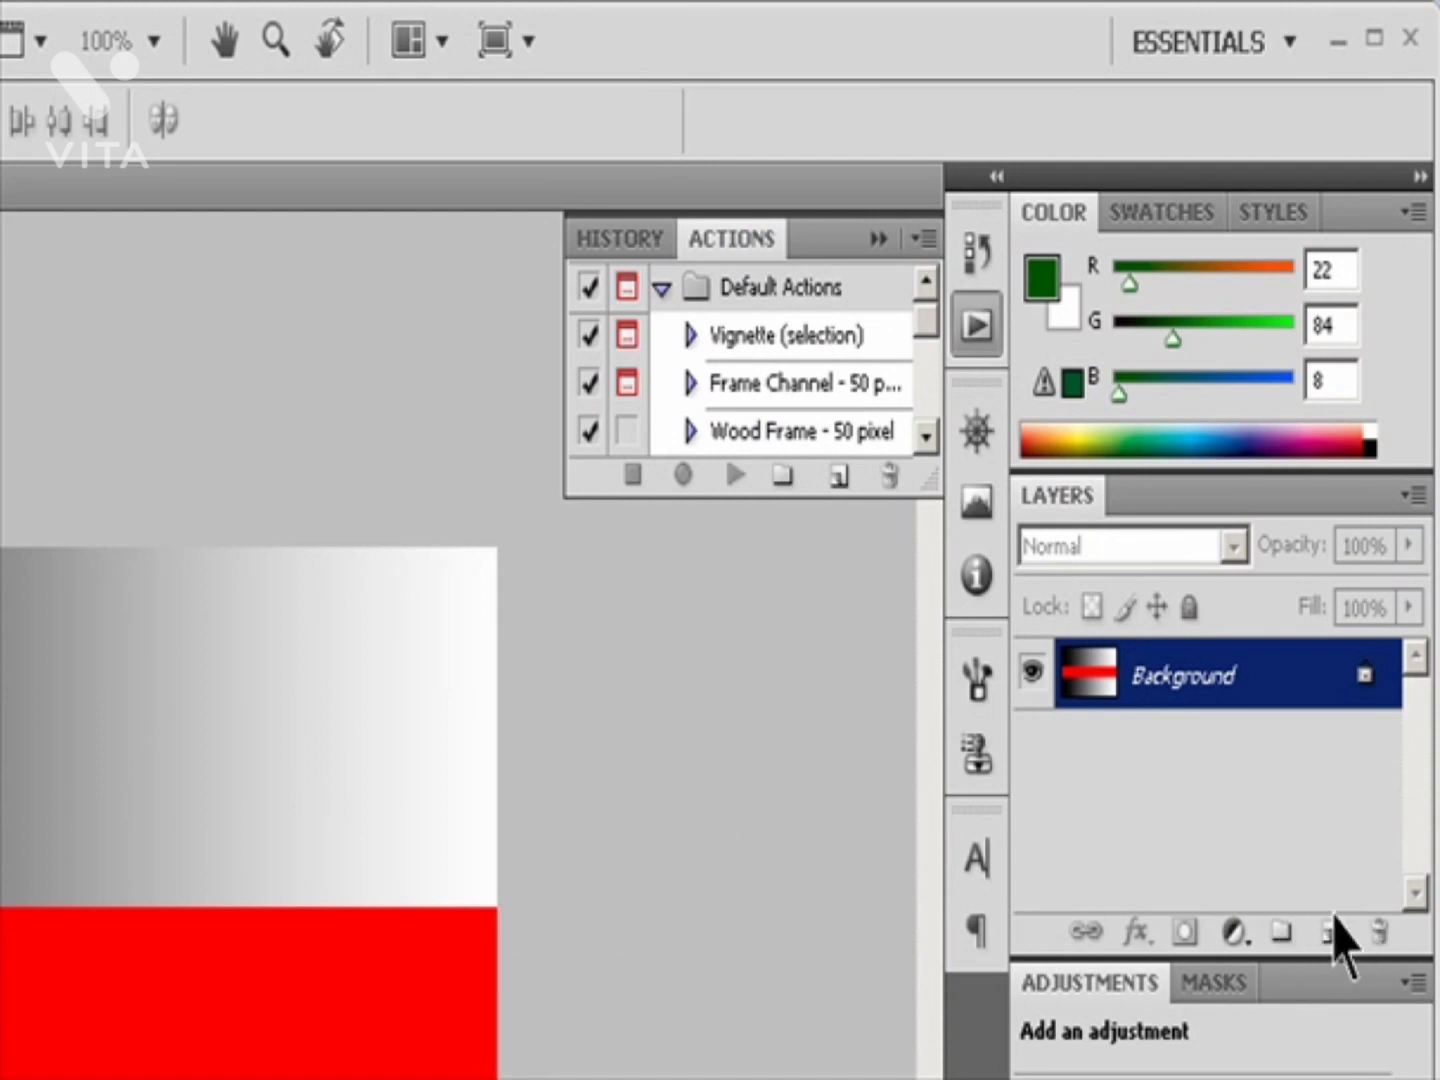
# Step: Create a blank layer with color None, Normal mode and 100% opacity, and select the Background layer
pyautogui.click(1417, 494)
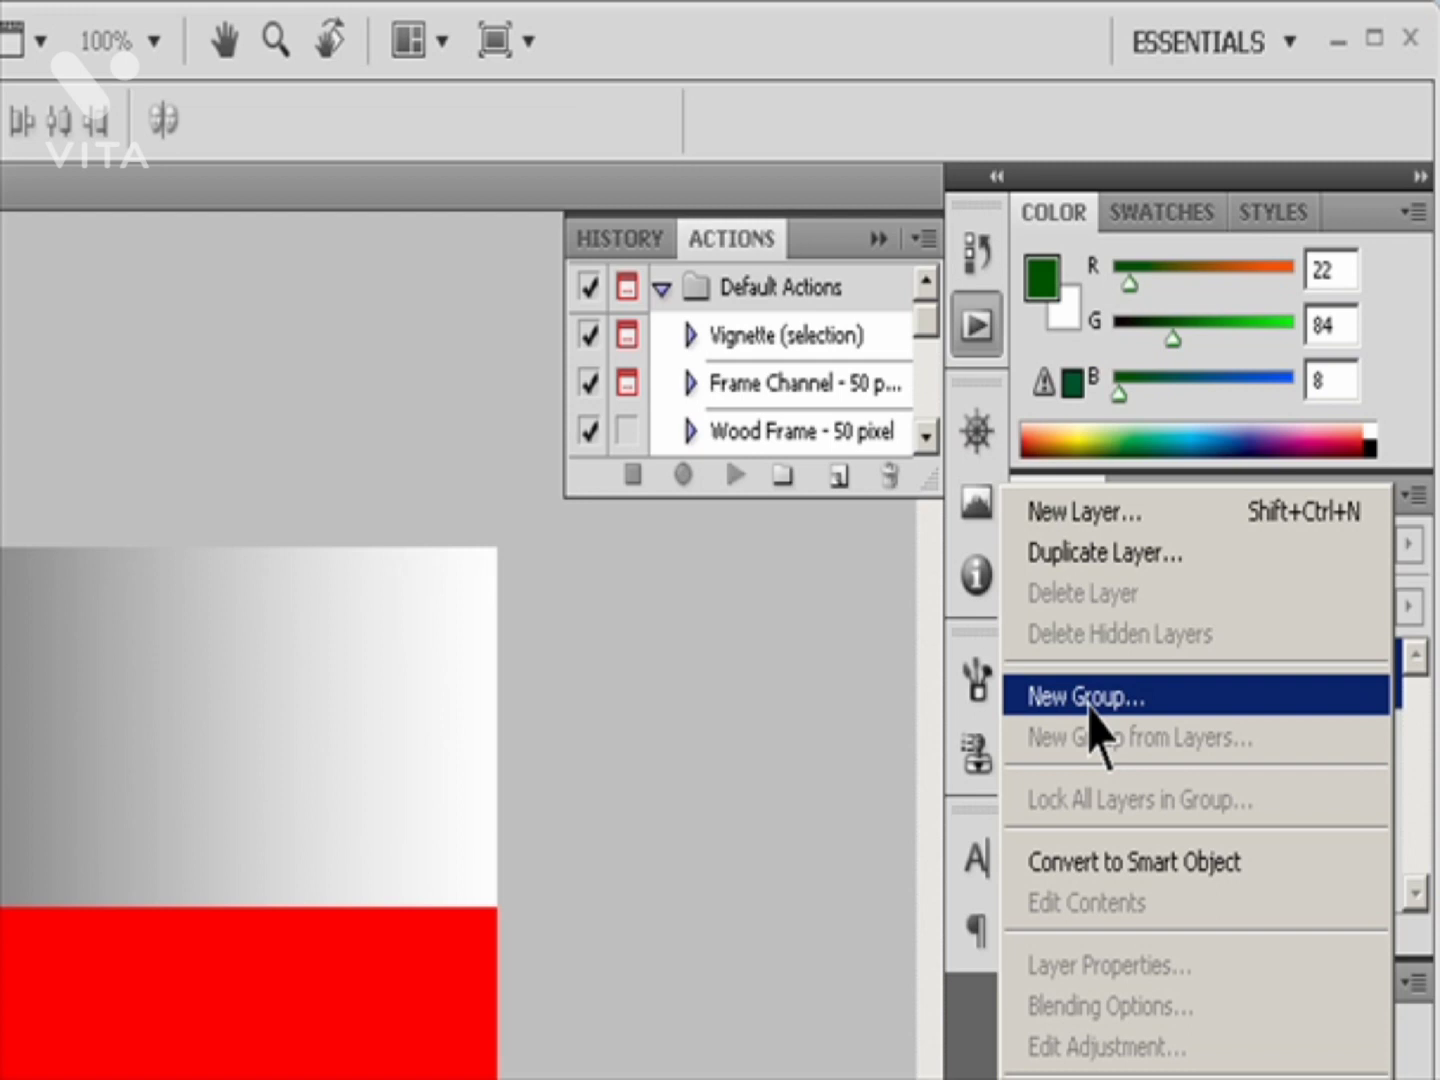
pyautogui.click(1084, 512)
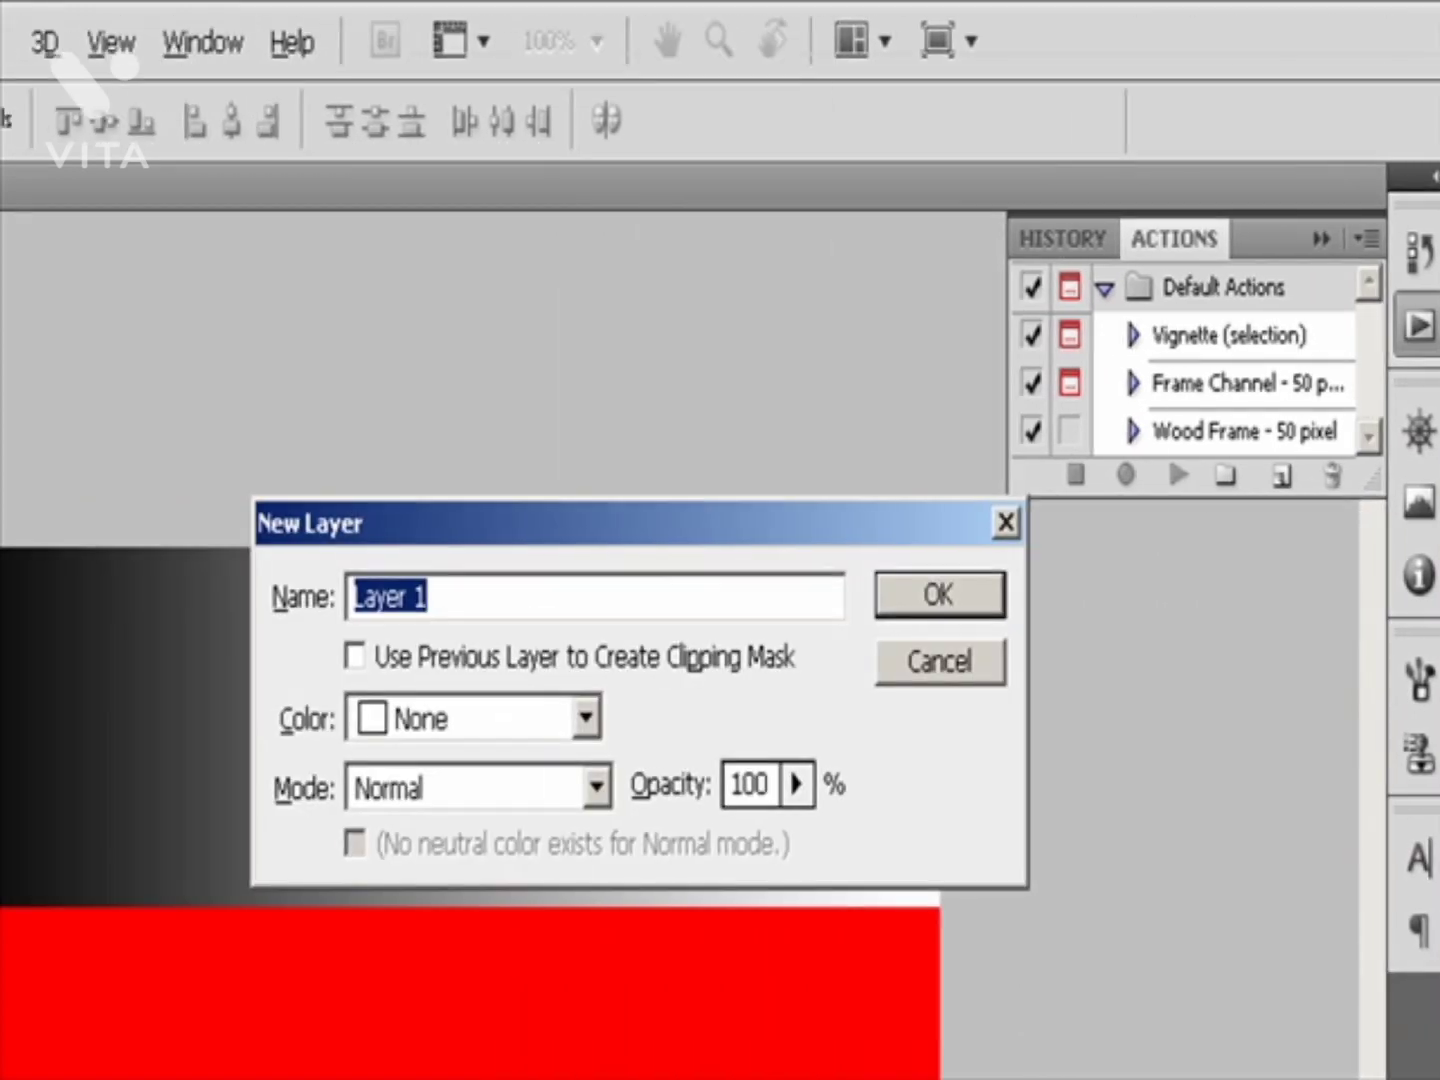
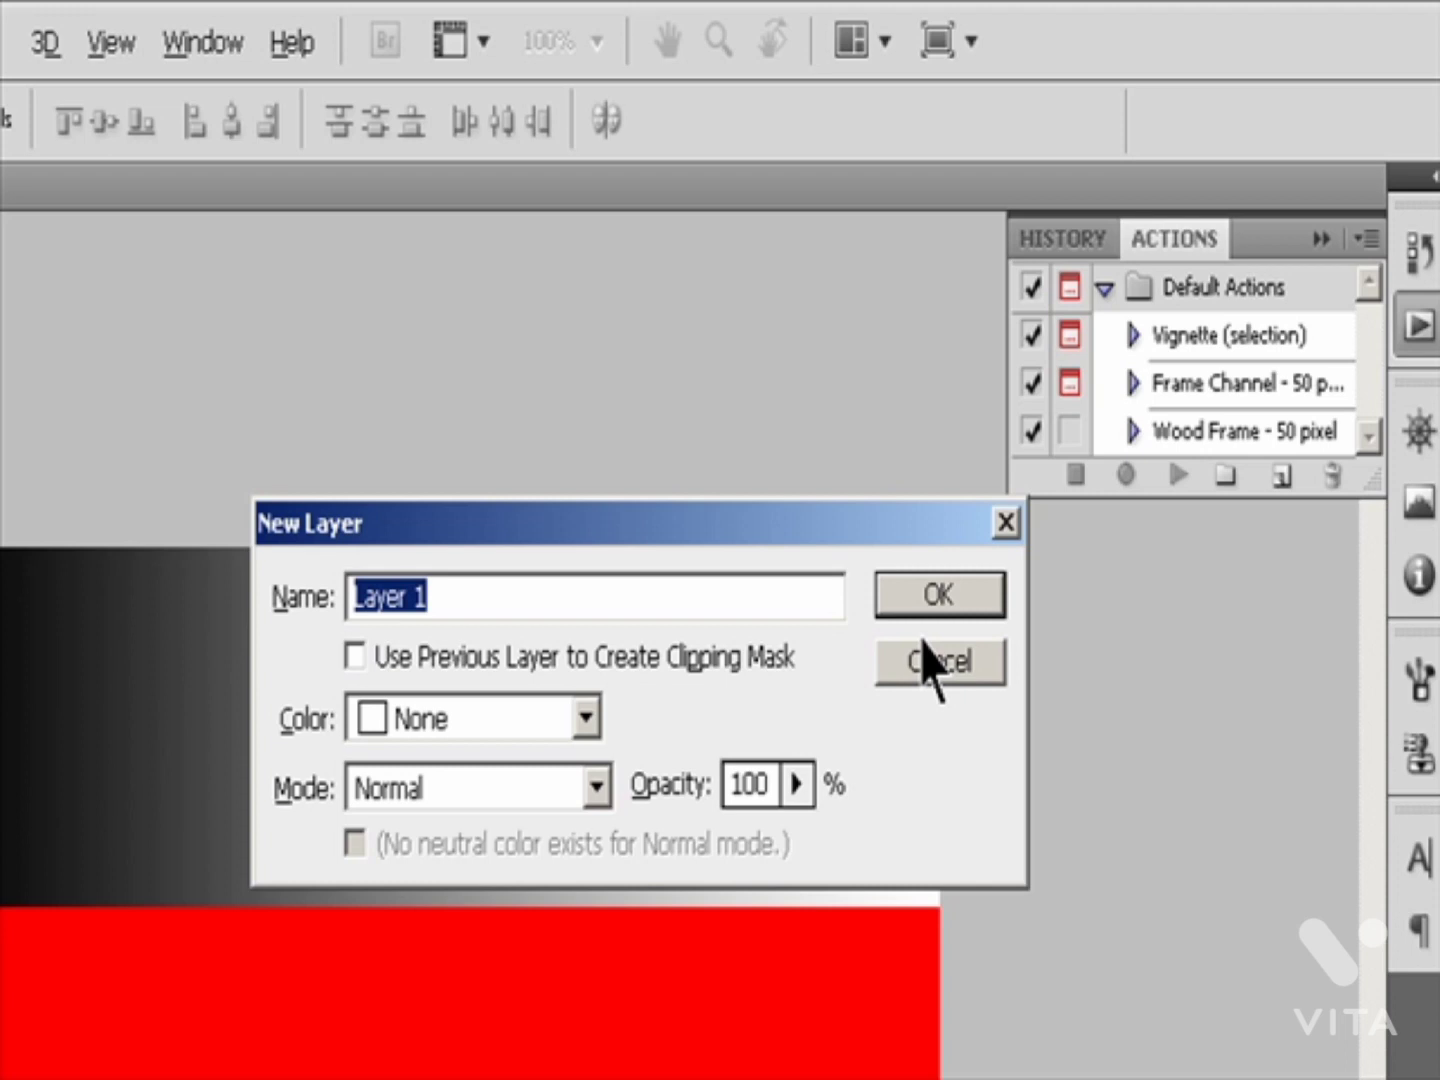
pyautogui.click(592, 731)
pyautogui.click(597, 736)
pyautogui.click(600, 787)
pyautogui.click(804, 787)
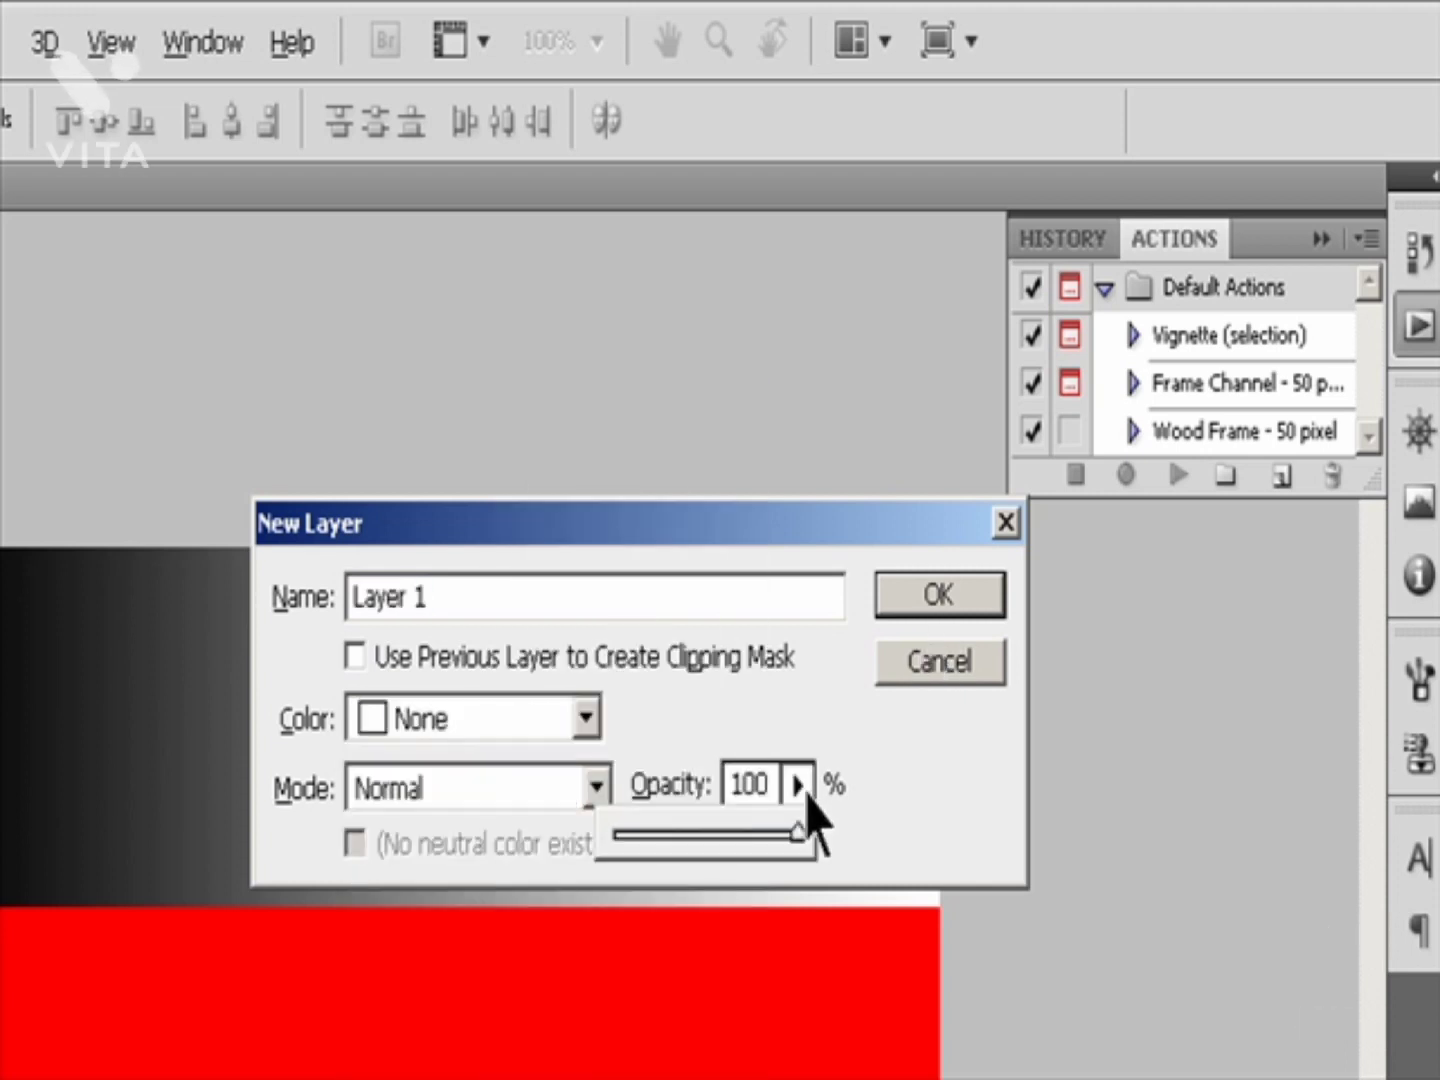
pyautogui.click(805, 790)
pyautogui.click(905, 600)
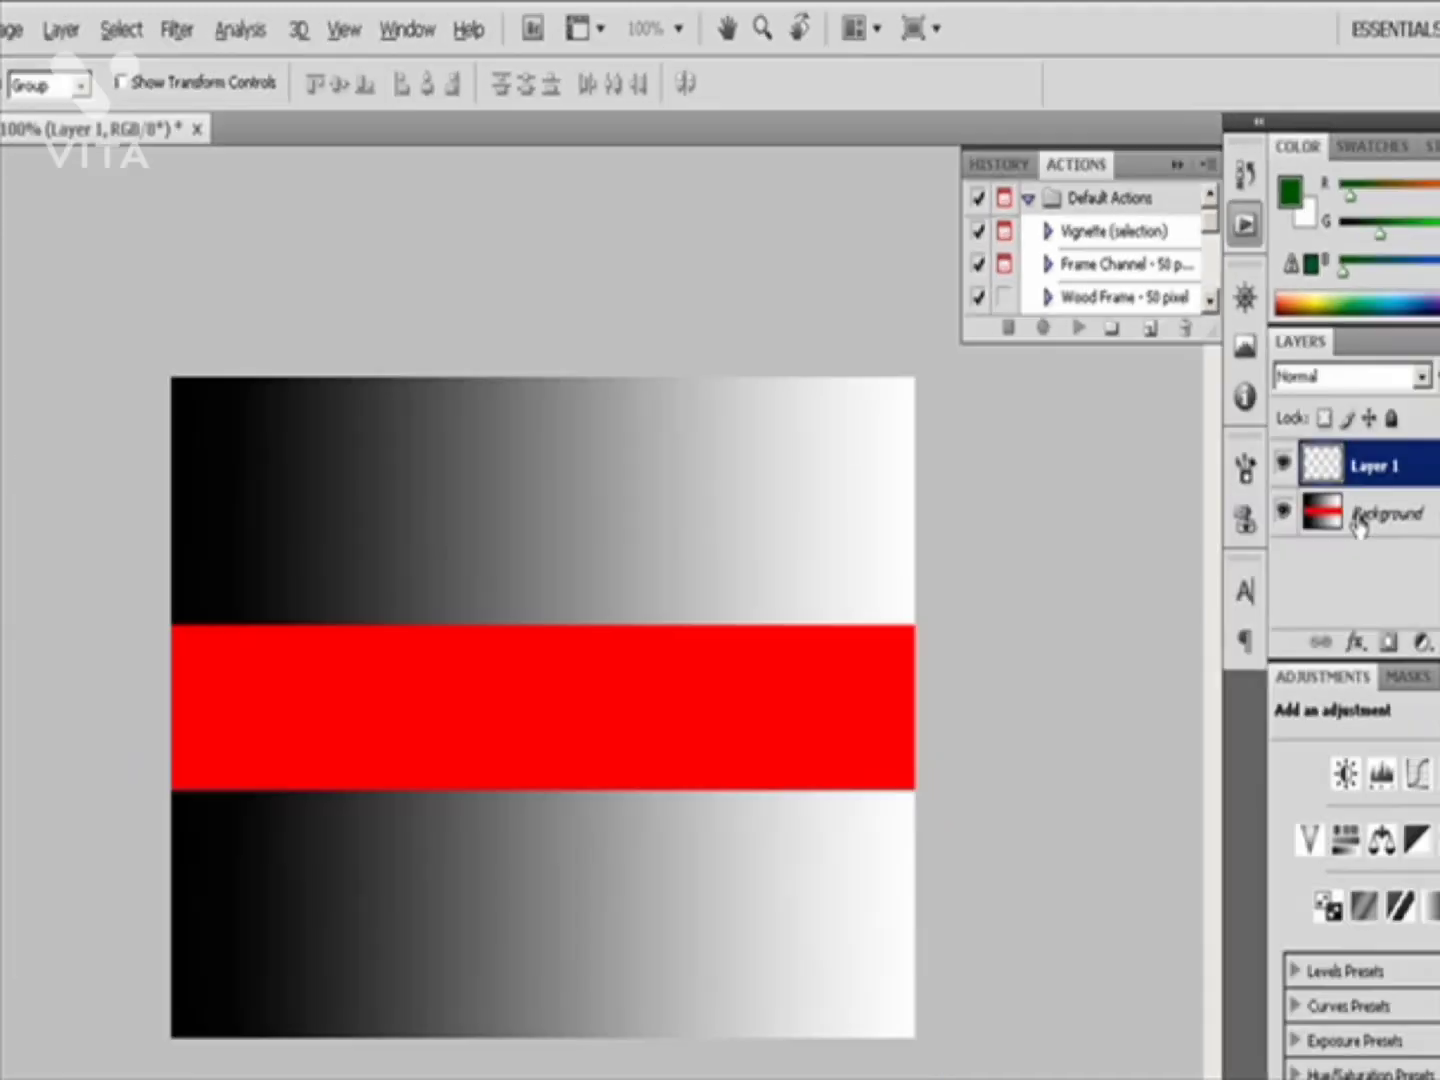
pyautogui.click(1358, 520)
pyautogui.doubleClick(1274, 436)
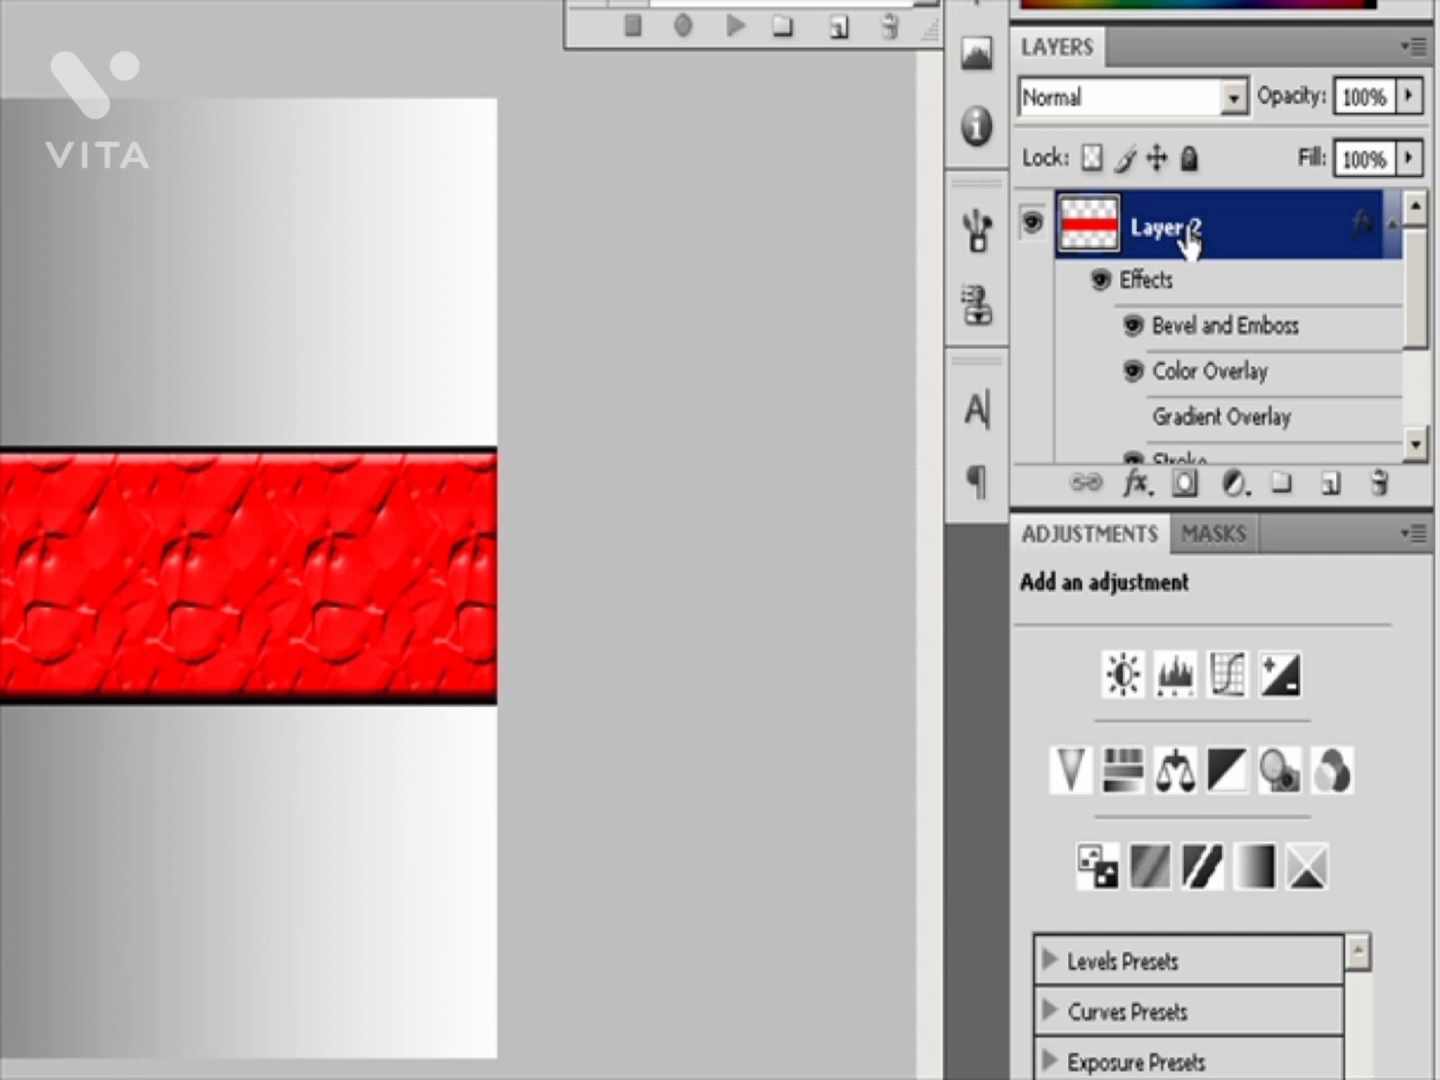
# Step: Duplicate Layer 2, the textured red band, together with its layer effects
pyautogui.moveTo(1190, 236); pyautogui.dragTo(1333, 491)
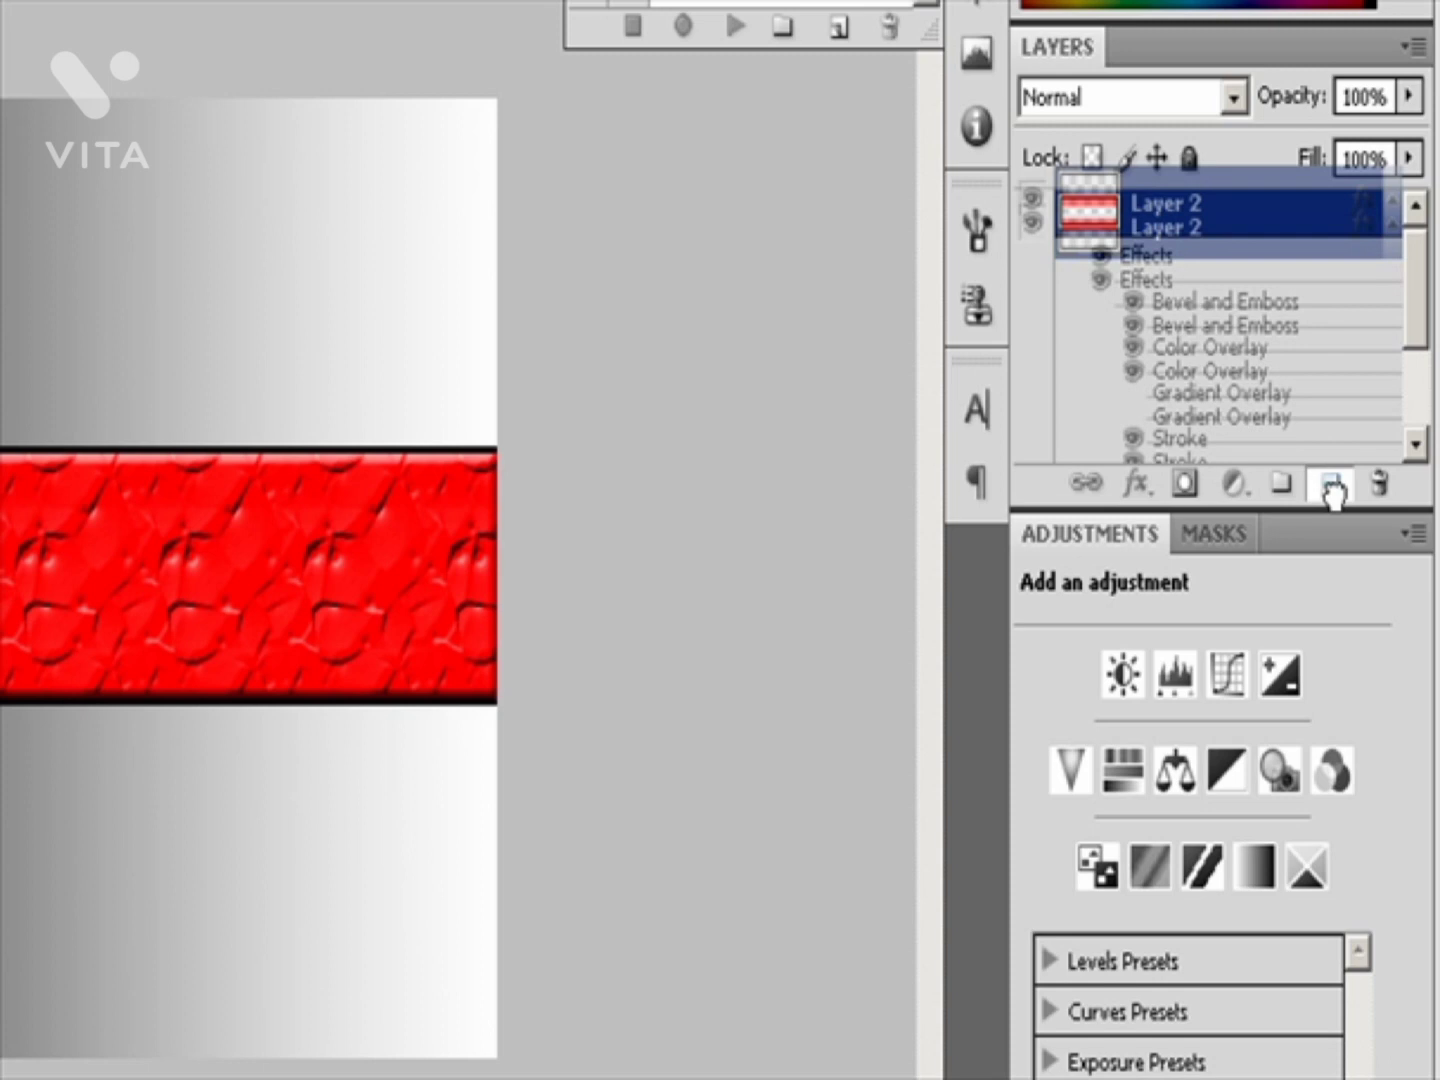
pyautogui.moveTo(1334, 491); pyautogui.dragTo(1333, 491)
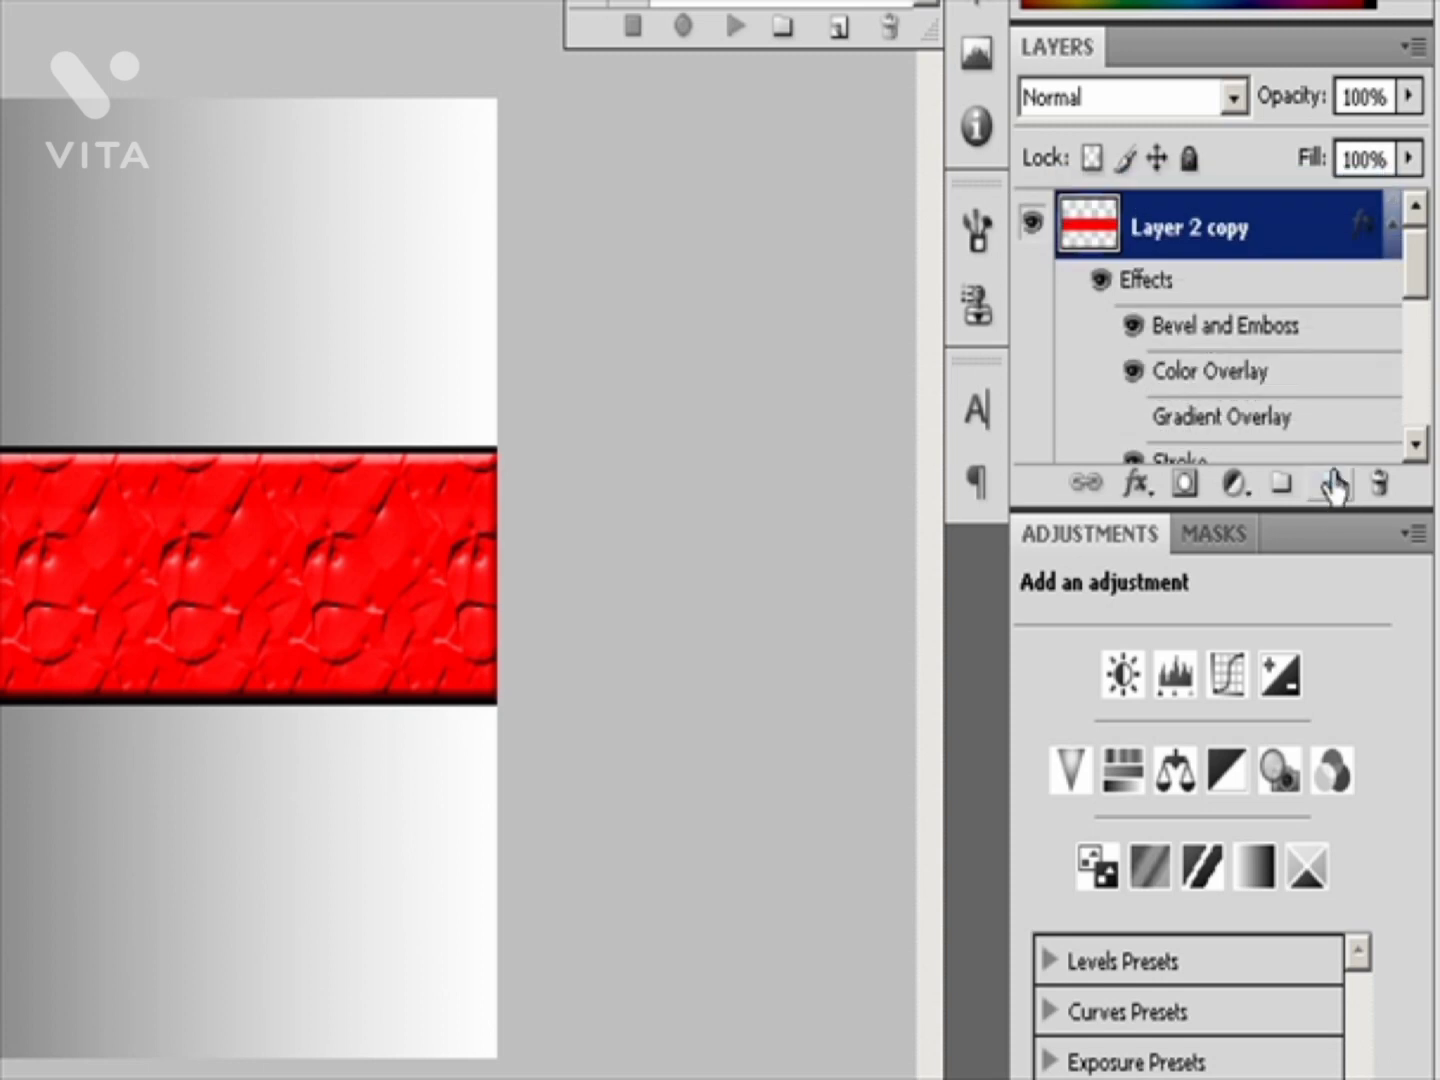
pyautogui.moveTo(1420, 305)
pyautogui.mouseDown()
pyautogui.moveTo(1429, 399)
pyautogui.moveTo(1437, 339)
pyautogui.mouseUp()
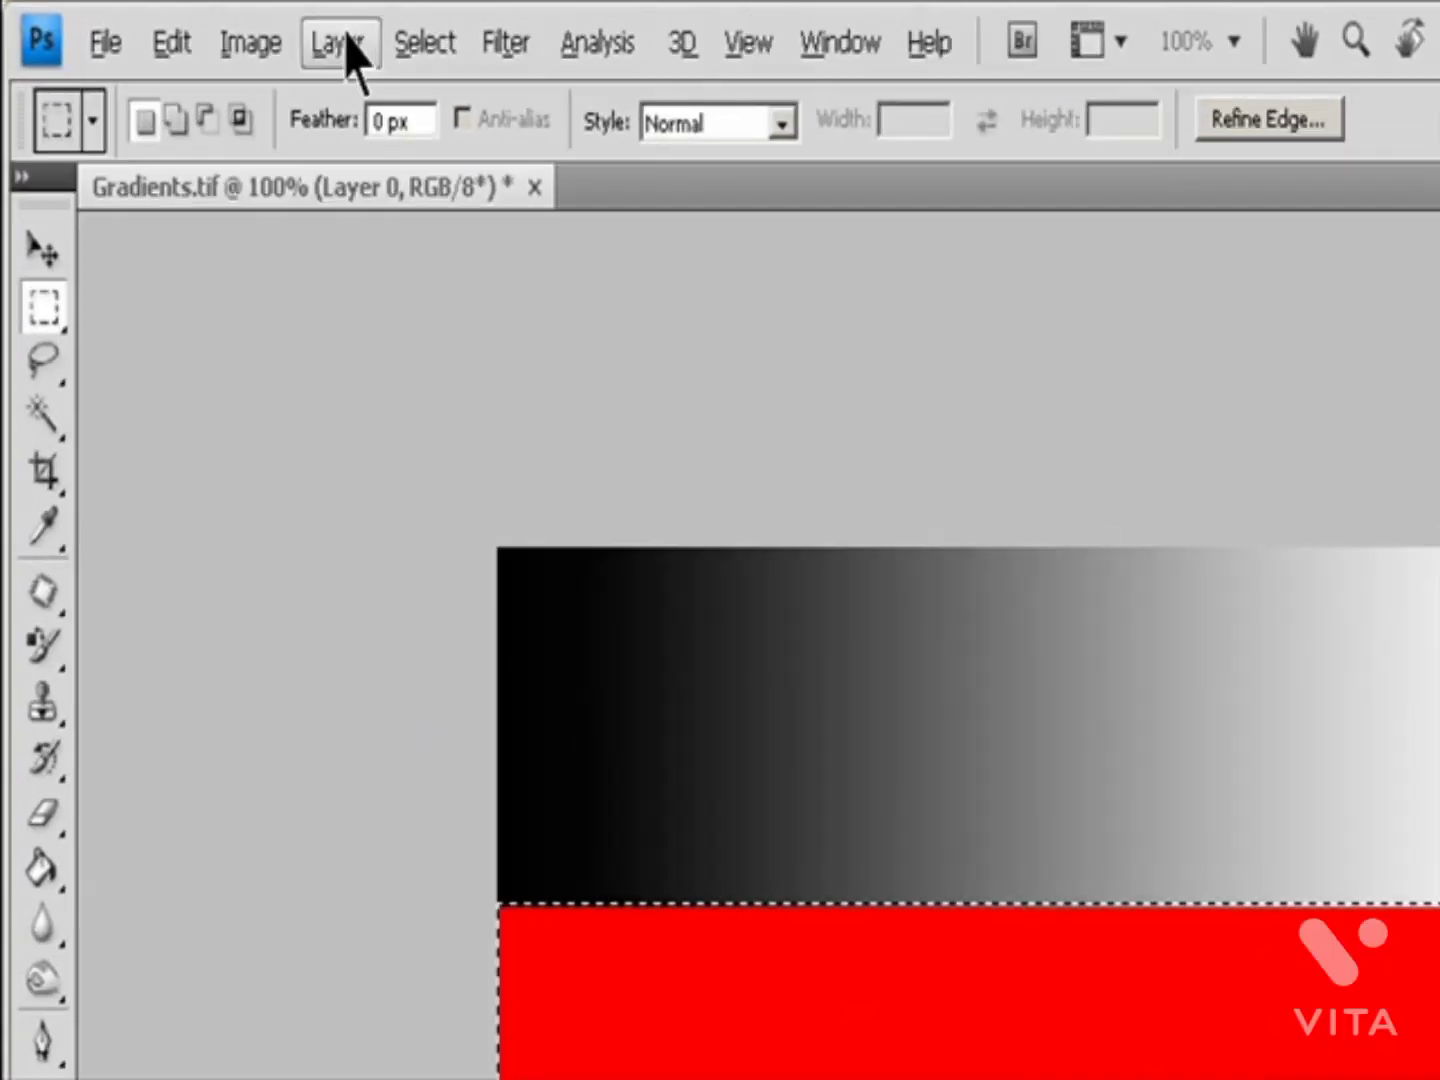
# Step: Cut the selected red band out of Layer 0 onto a new layer
pyautogui.click(192, 24)
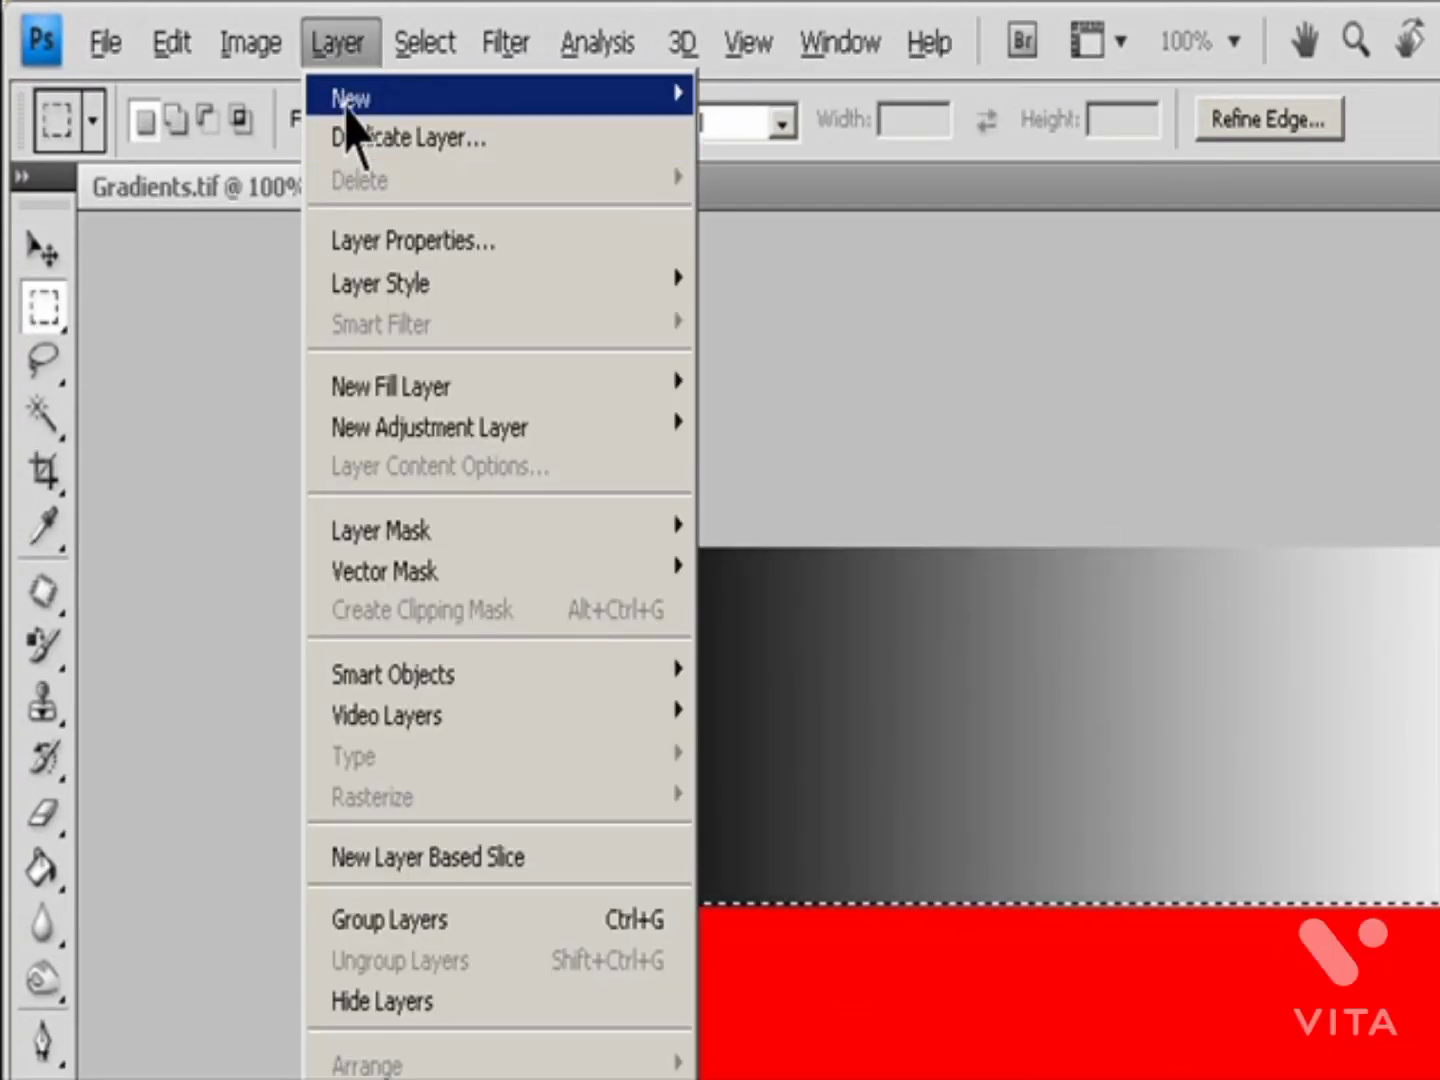
pyautogui.moveTo(372, 103)
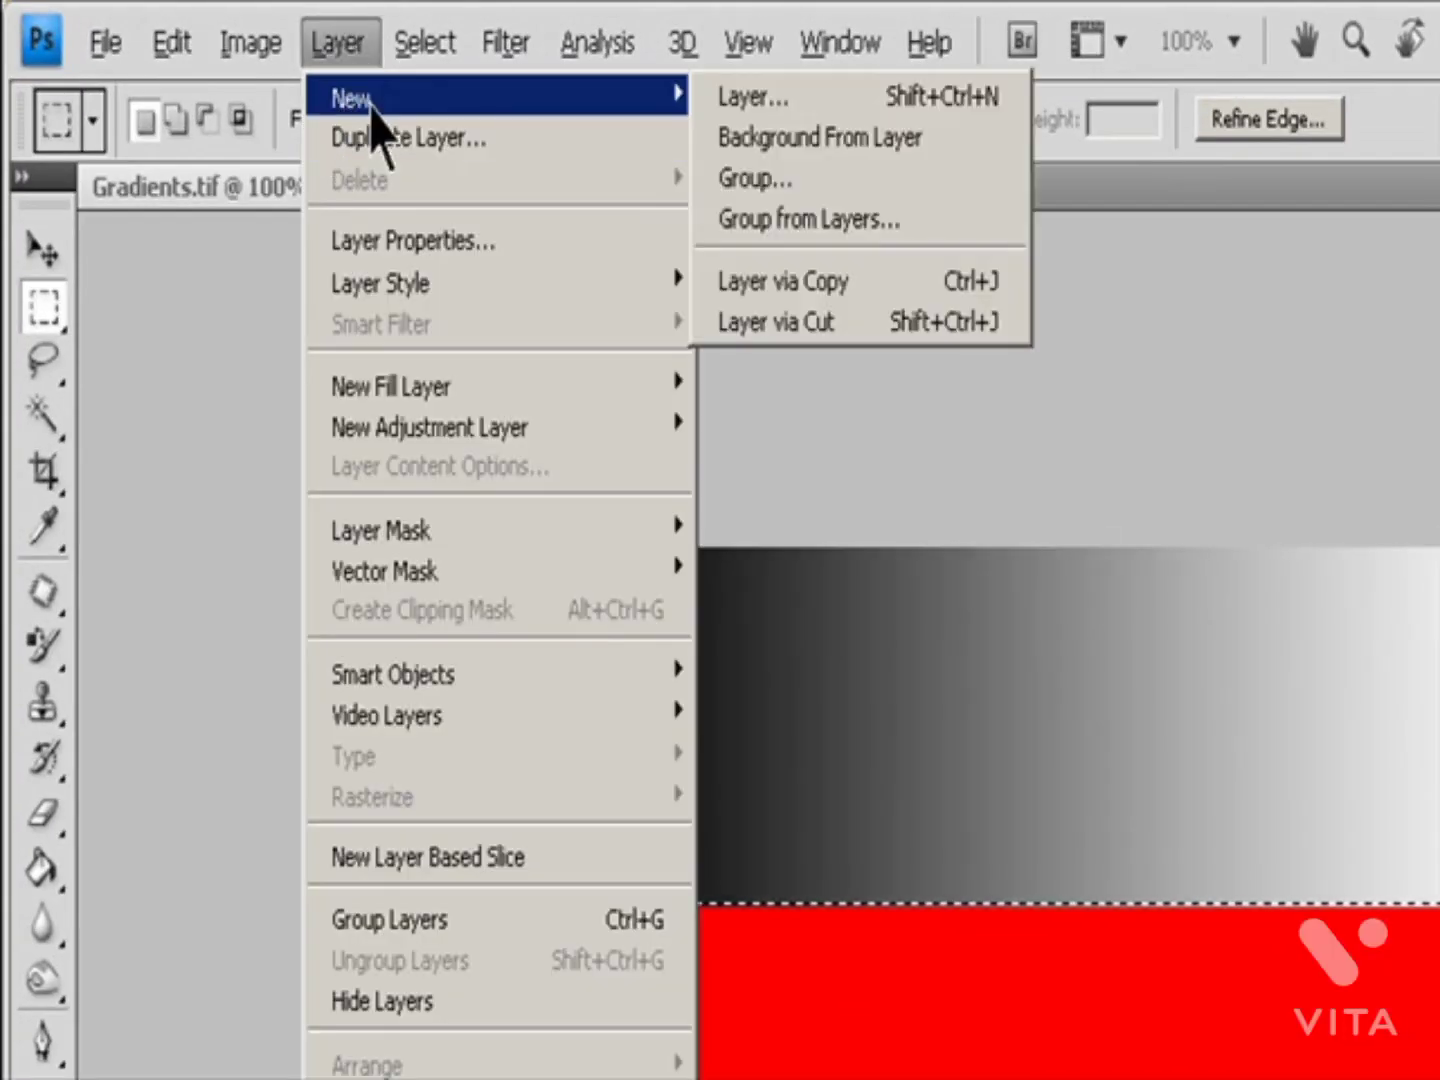
pyautogui.click(826, 325)
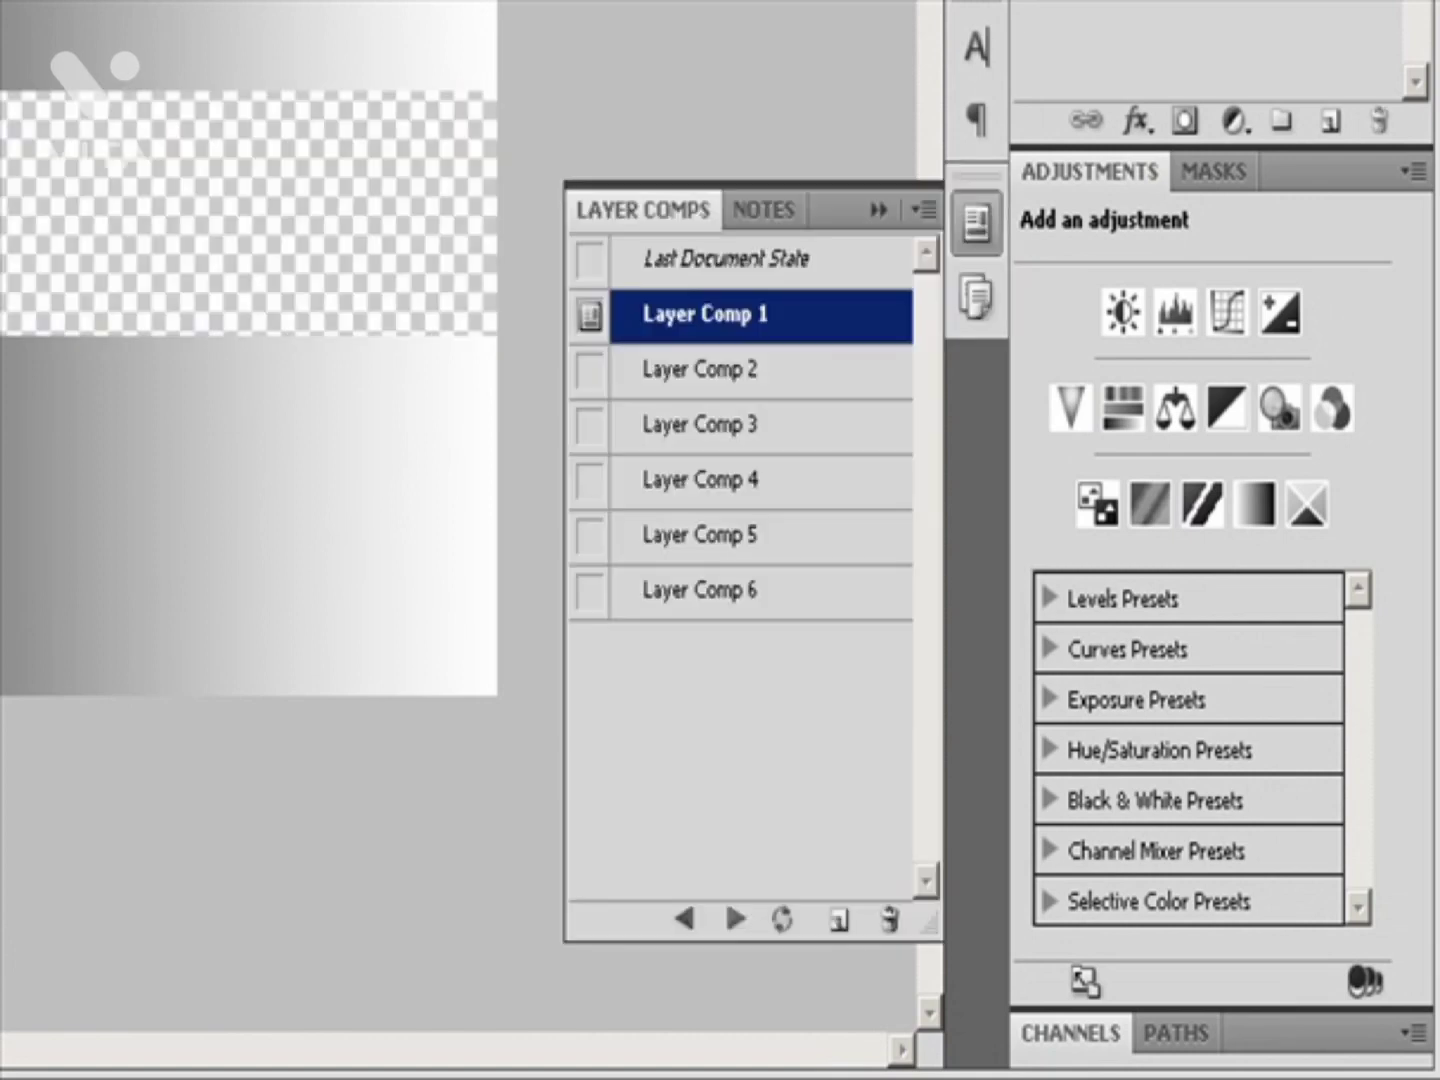
# Step: Apply Layer Comp 2 to the document, and apply it once more with the Apply Layer Comp command
pyautogui.click(717, 379)
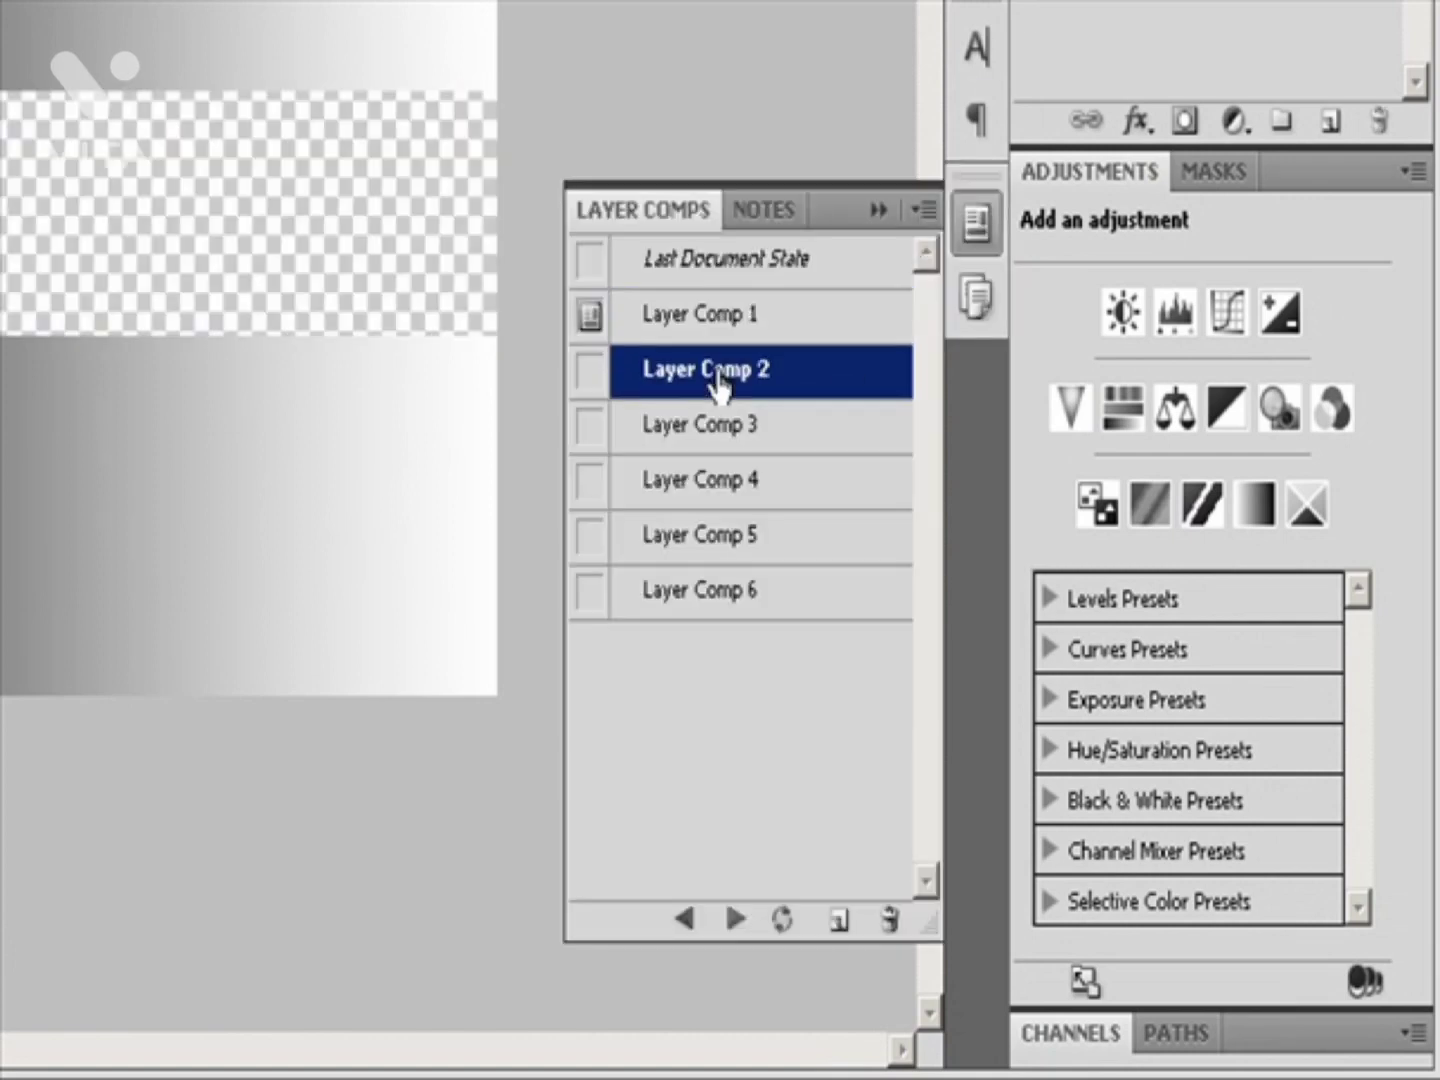
pyautogui.click(590, 372)
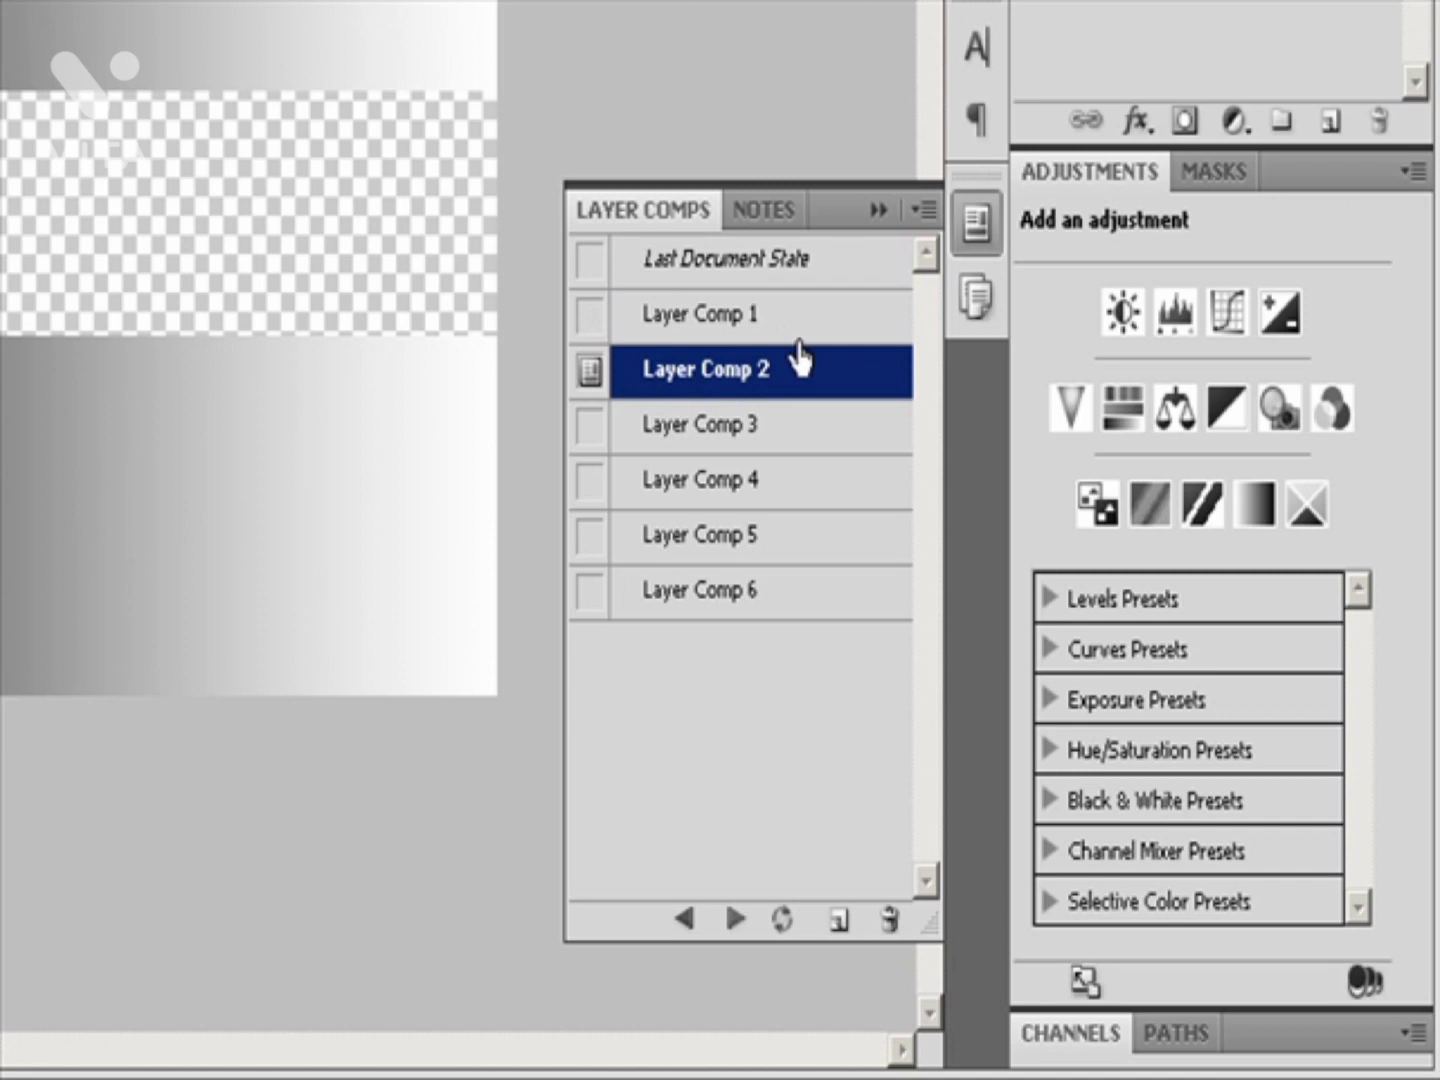
pyautogui.click(923, 212)
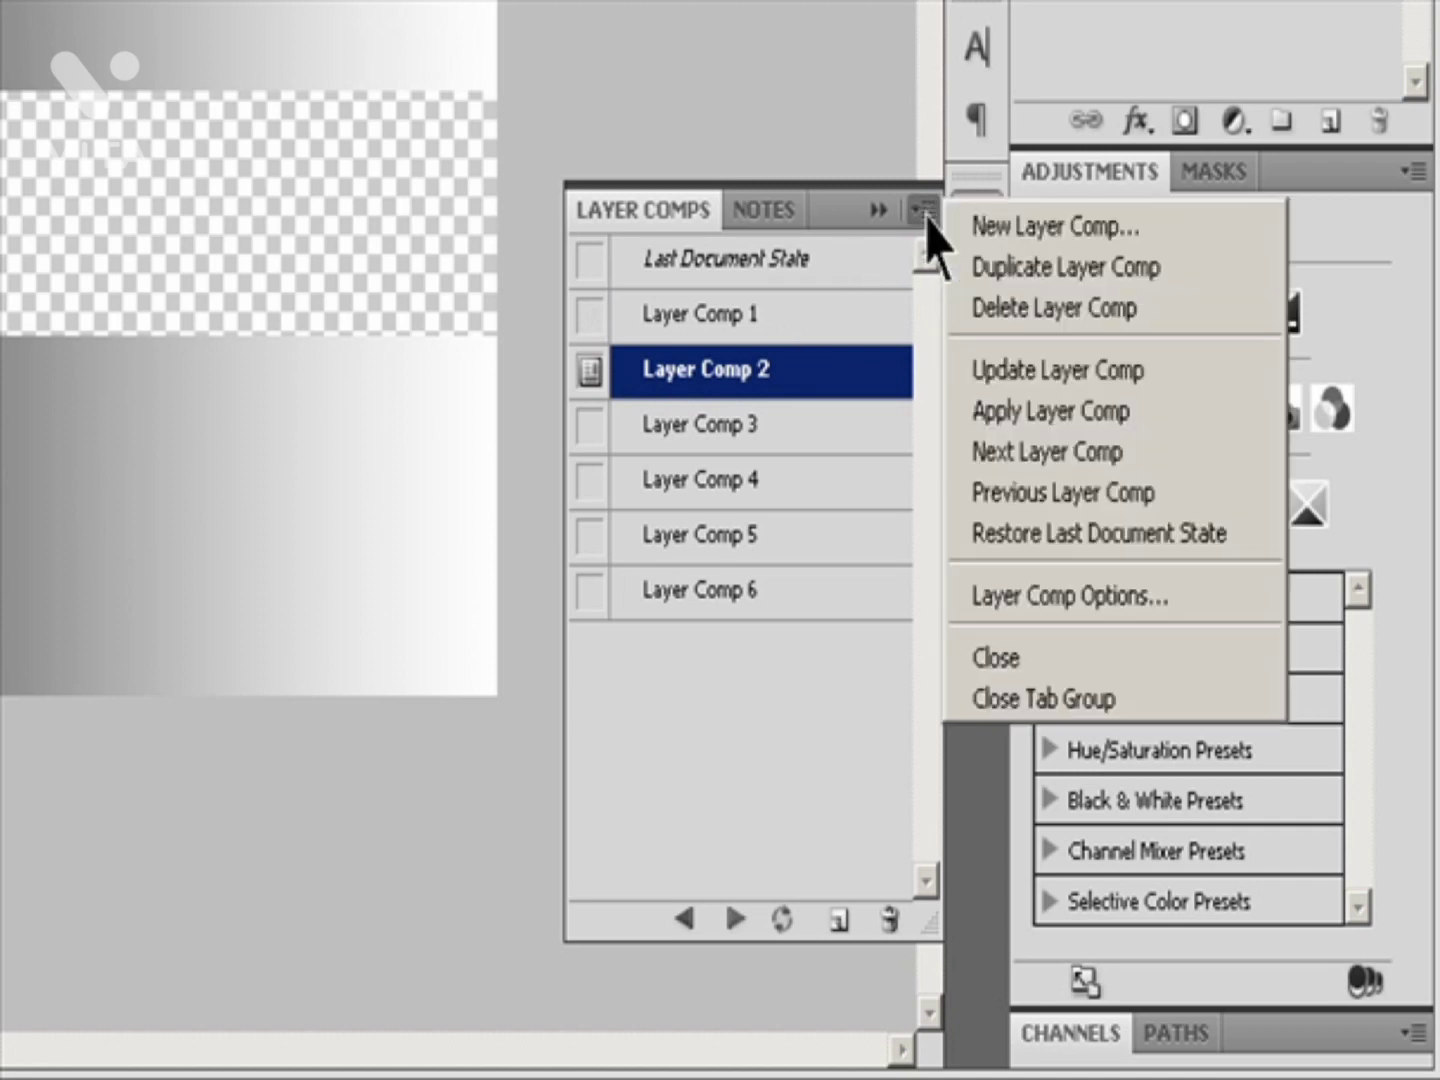
pyautogui.click(1030, 415)
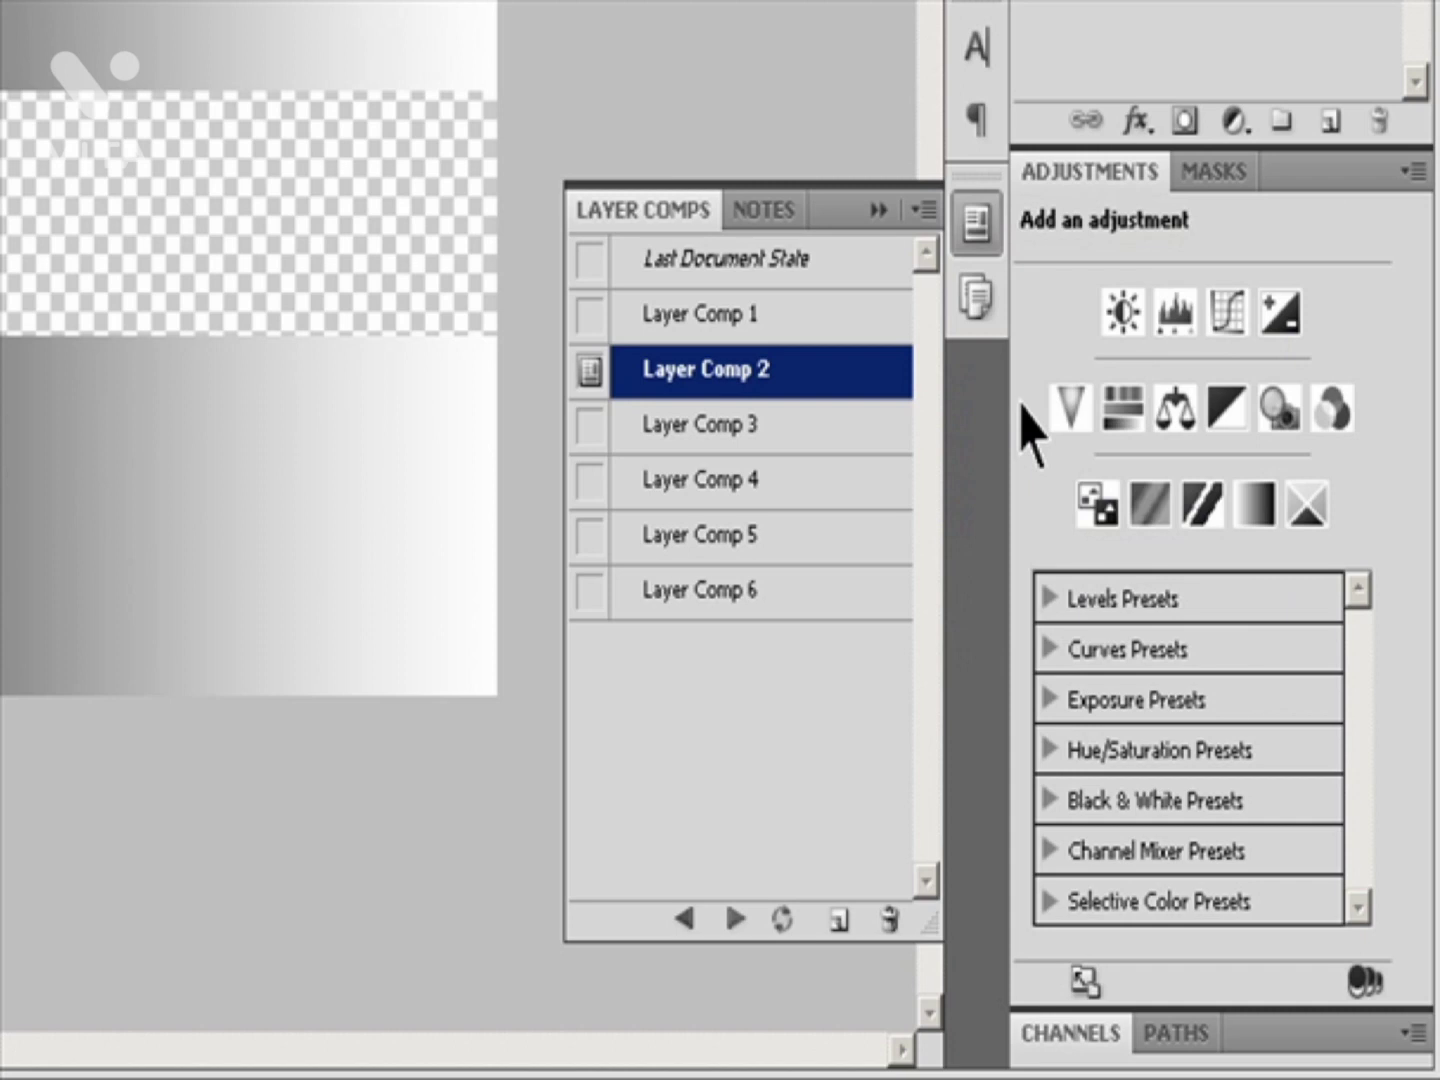
# Step: Go back to Layer Comp 1 and cycle forward through the comps up to Layer Comp 5
pyautogui.click(684, 918)
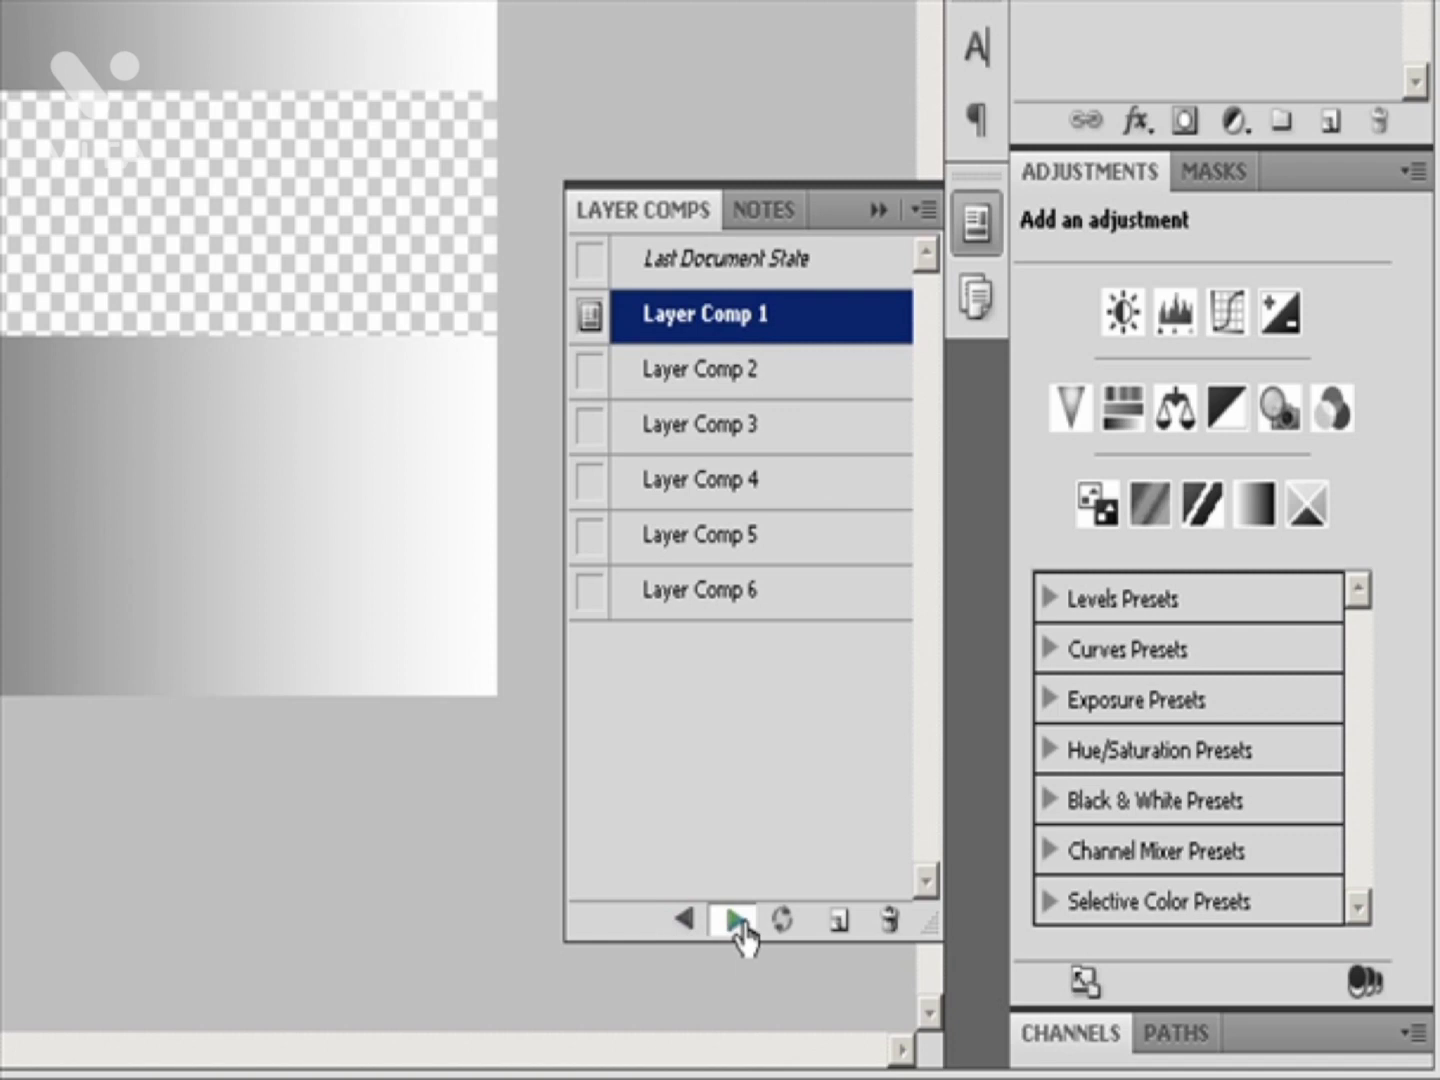
pyautogui.click(737, 920)
pyautogui.click(736, 920)
pyautogui.click(737, 921)
pyautogui.click(737, 920)
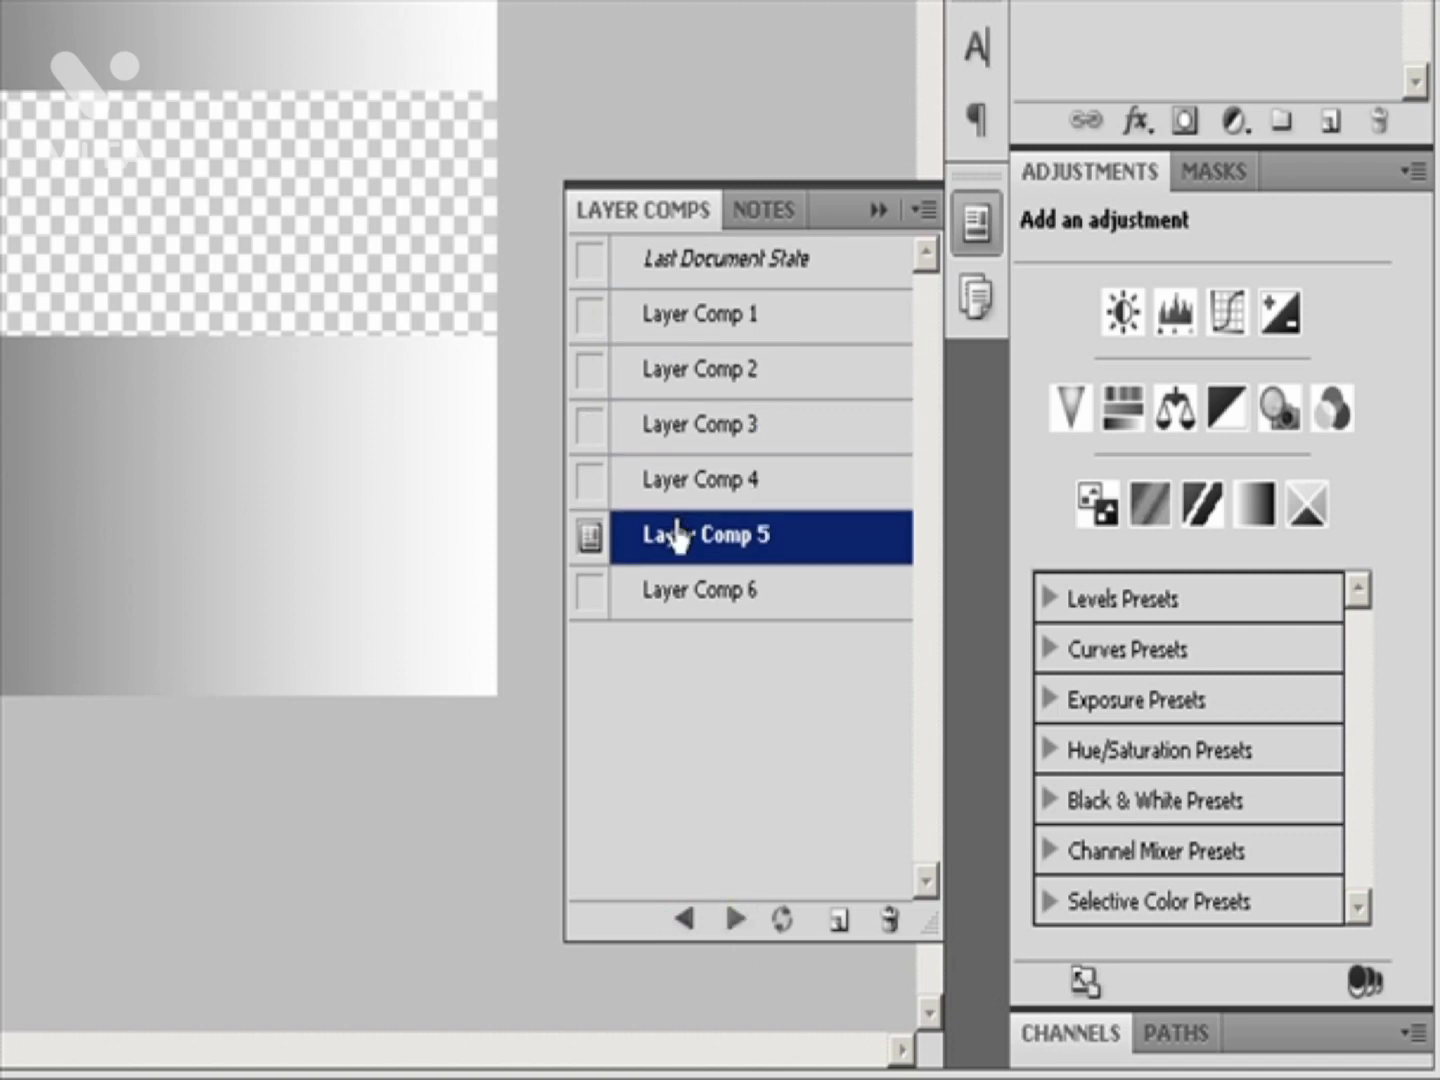
# Step: Select Layer Comps 2, 3, 4 and 6 and cycle forward repeatedly through only those comps
pyautogui.click(664, 388)
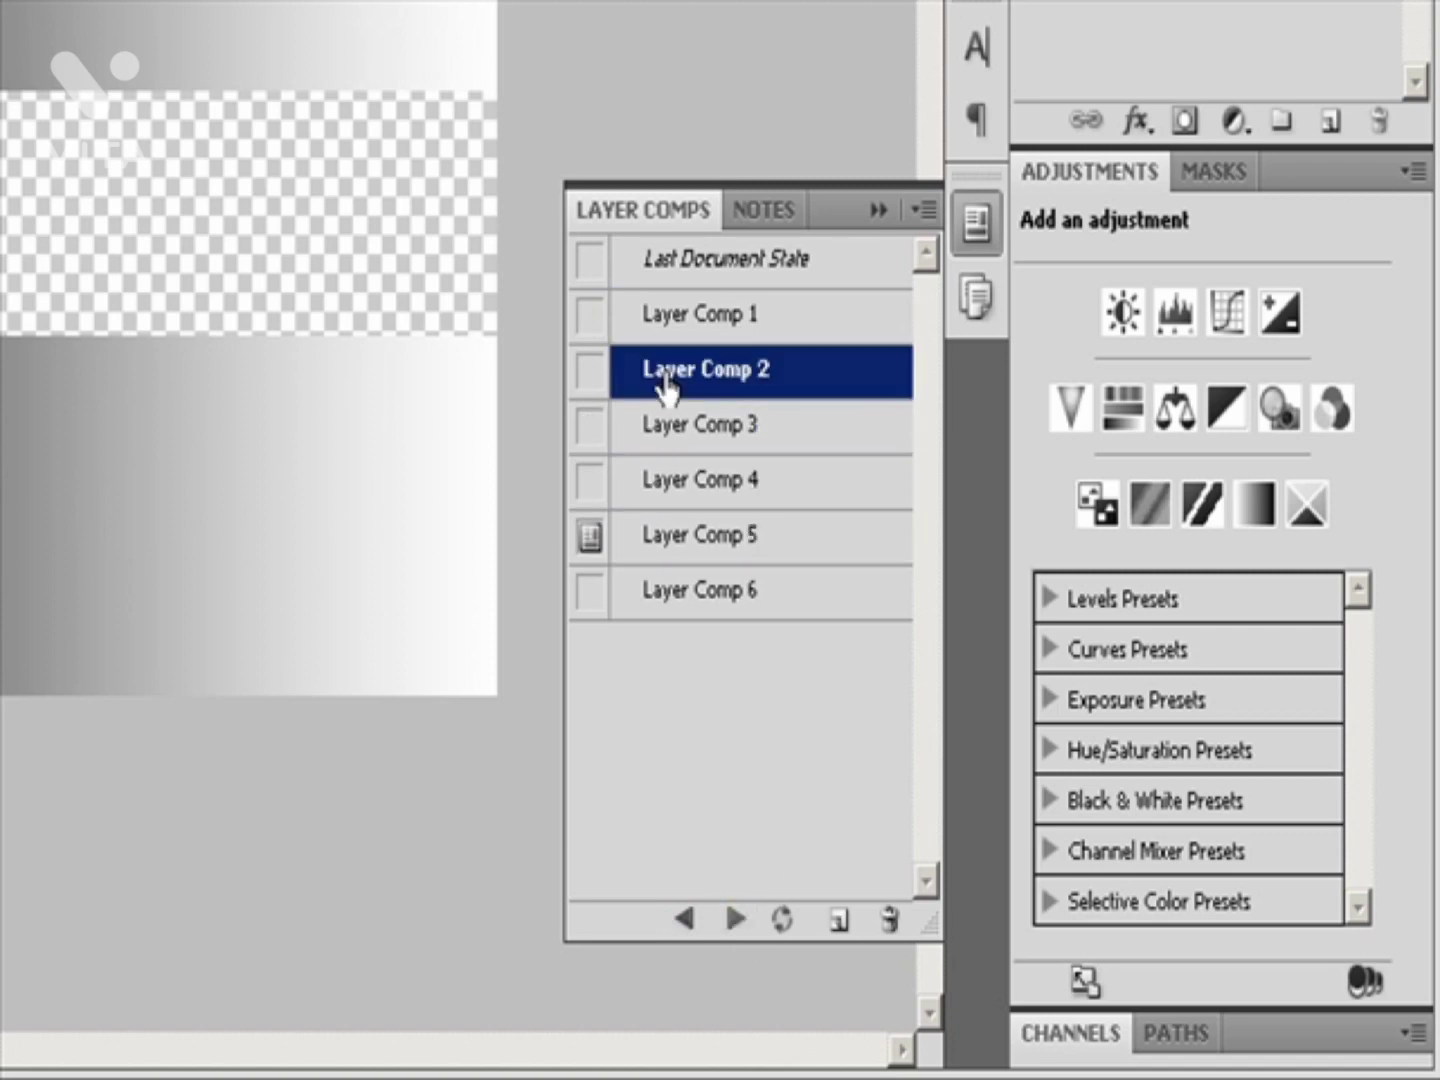
pyautogui.keyDown('shift'); pyautogui.click(679, 491); pyautogui.keyUp('shift')
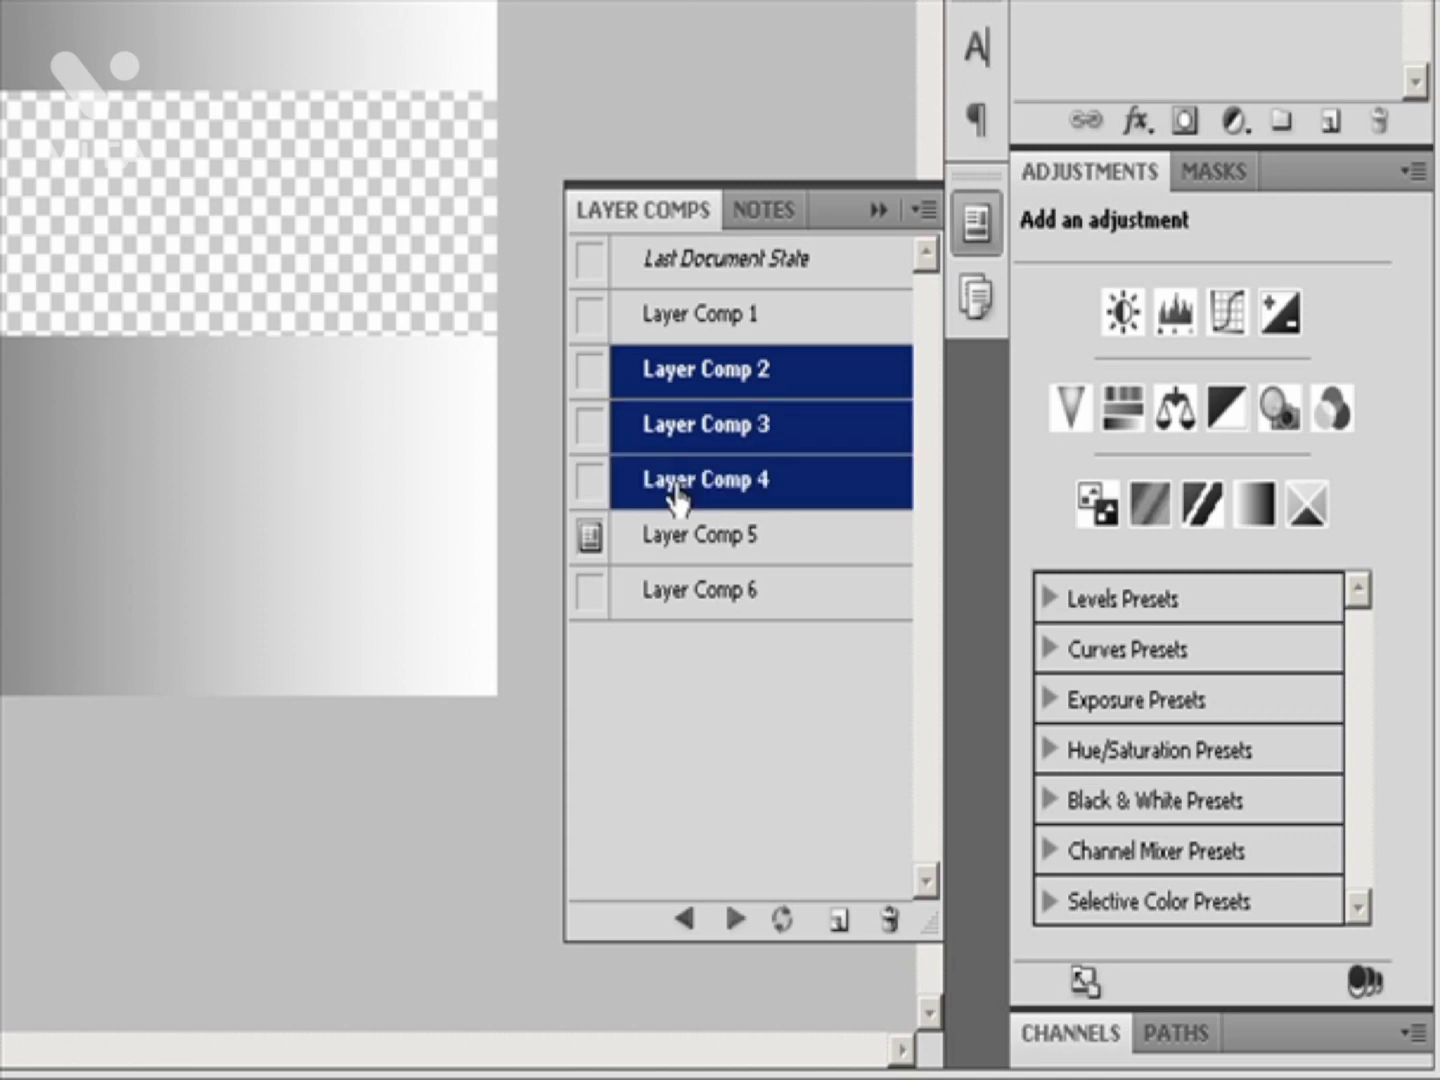
pyautogui.keyDown('ctrl'); pyautogui.click(684, 598); pyautogui.keyUp('ctrl')
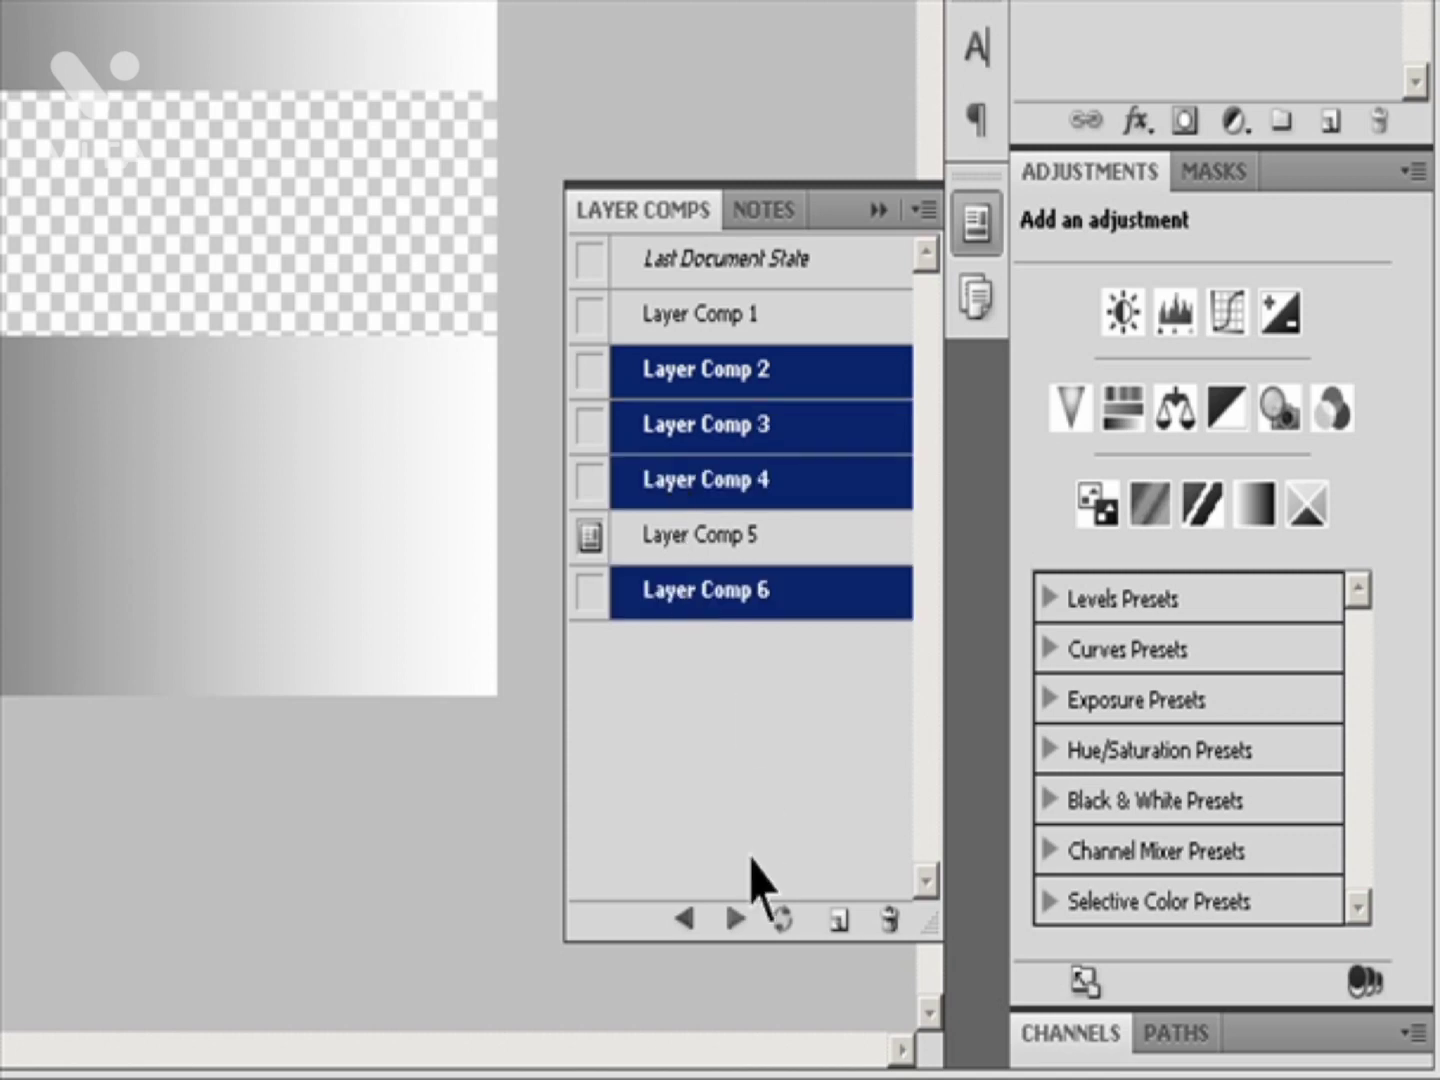
pyautogui.click(735, 918)
pyautogui.click(734, 918)
pyautogui.click(734, 918)
pyautogui.click(734, 919)
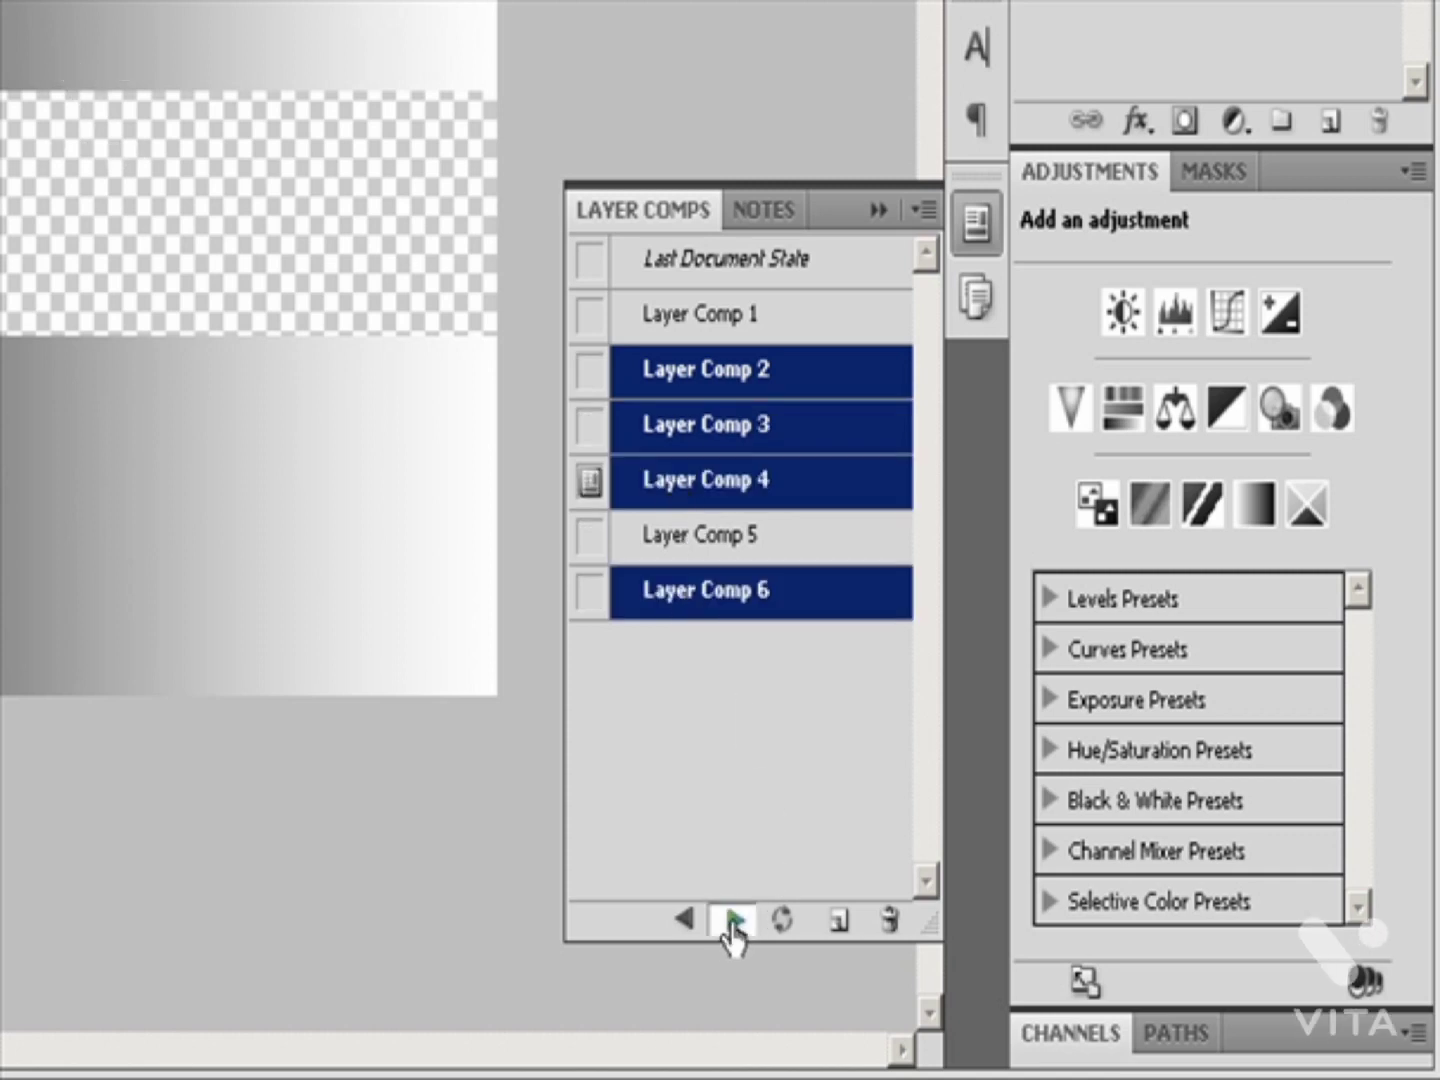
pyautogui.click(734, 918)
pyautogui.click(735, 918)
pyautogui.click(735, 918)
pyautogui.click(734, 918)
pyautogui.click(735, 918)
pyautogui.click(734, 918)
pyautogui.click(735, 918)
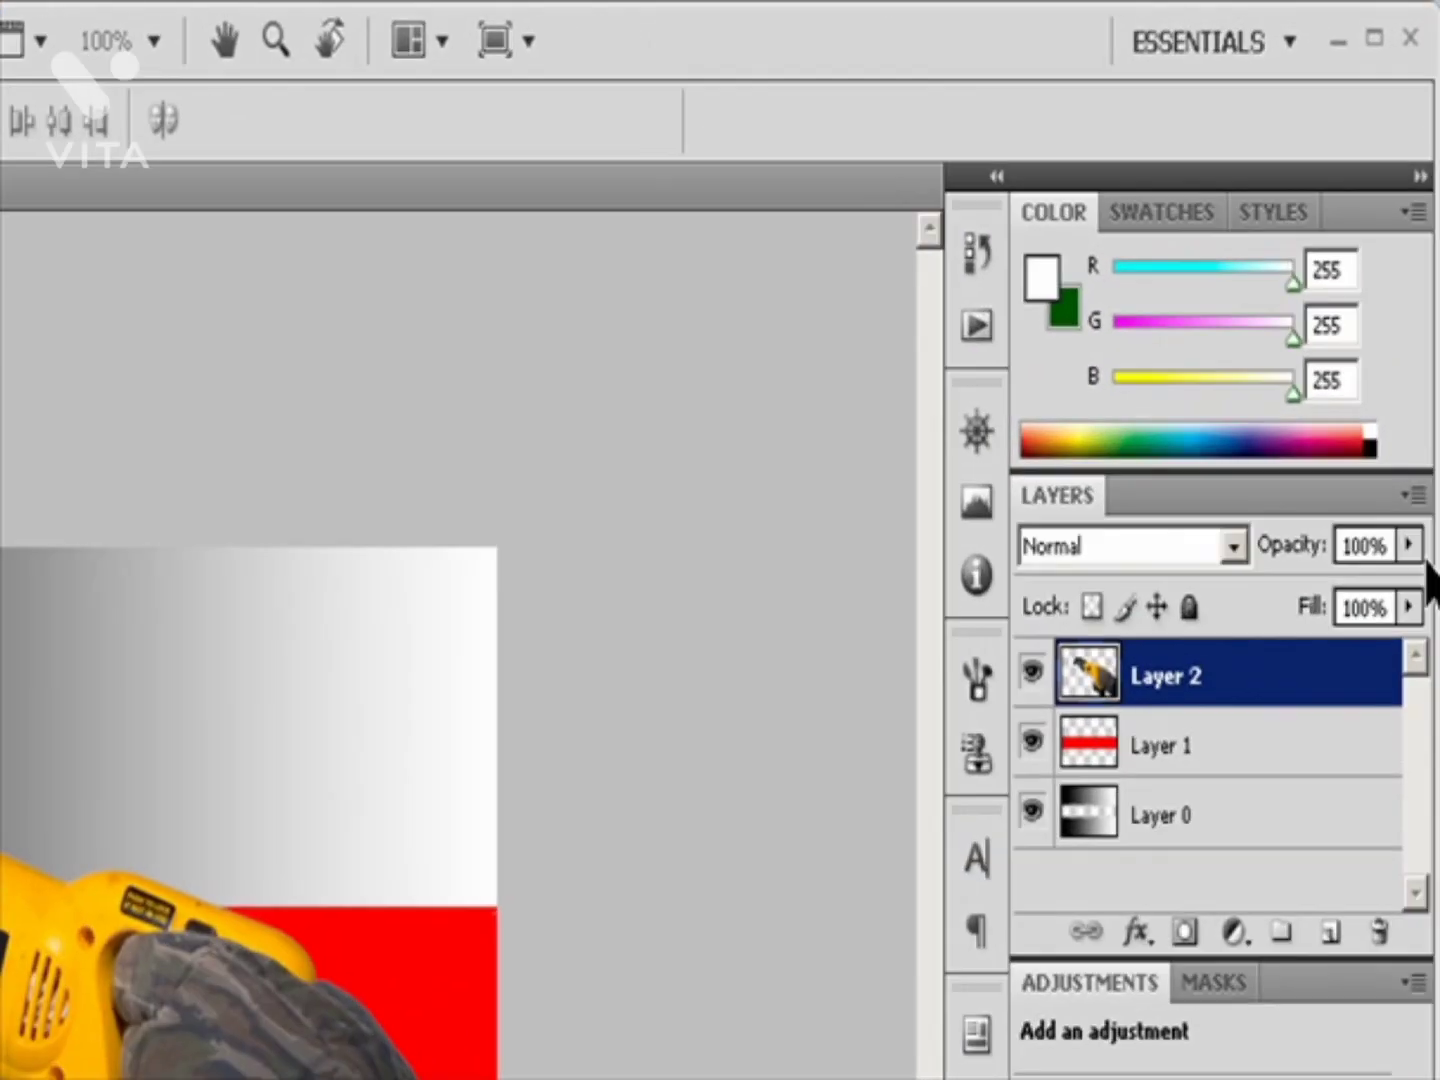
# Step: Lower the opacity of Layer 2, the power tool, partway and set Layer 1's opacity to 20%
pyautogui.click(1408, 545)
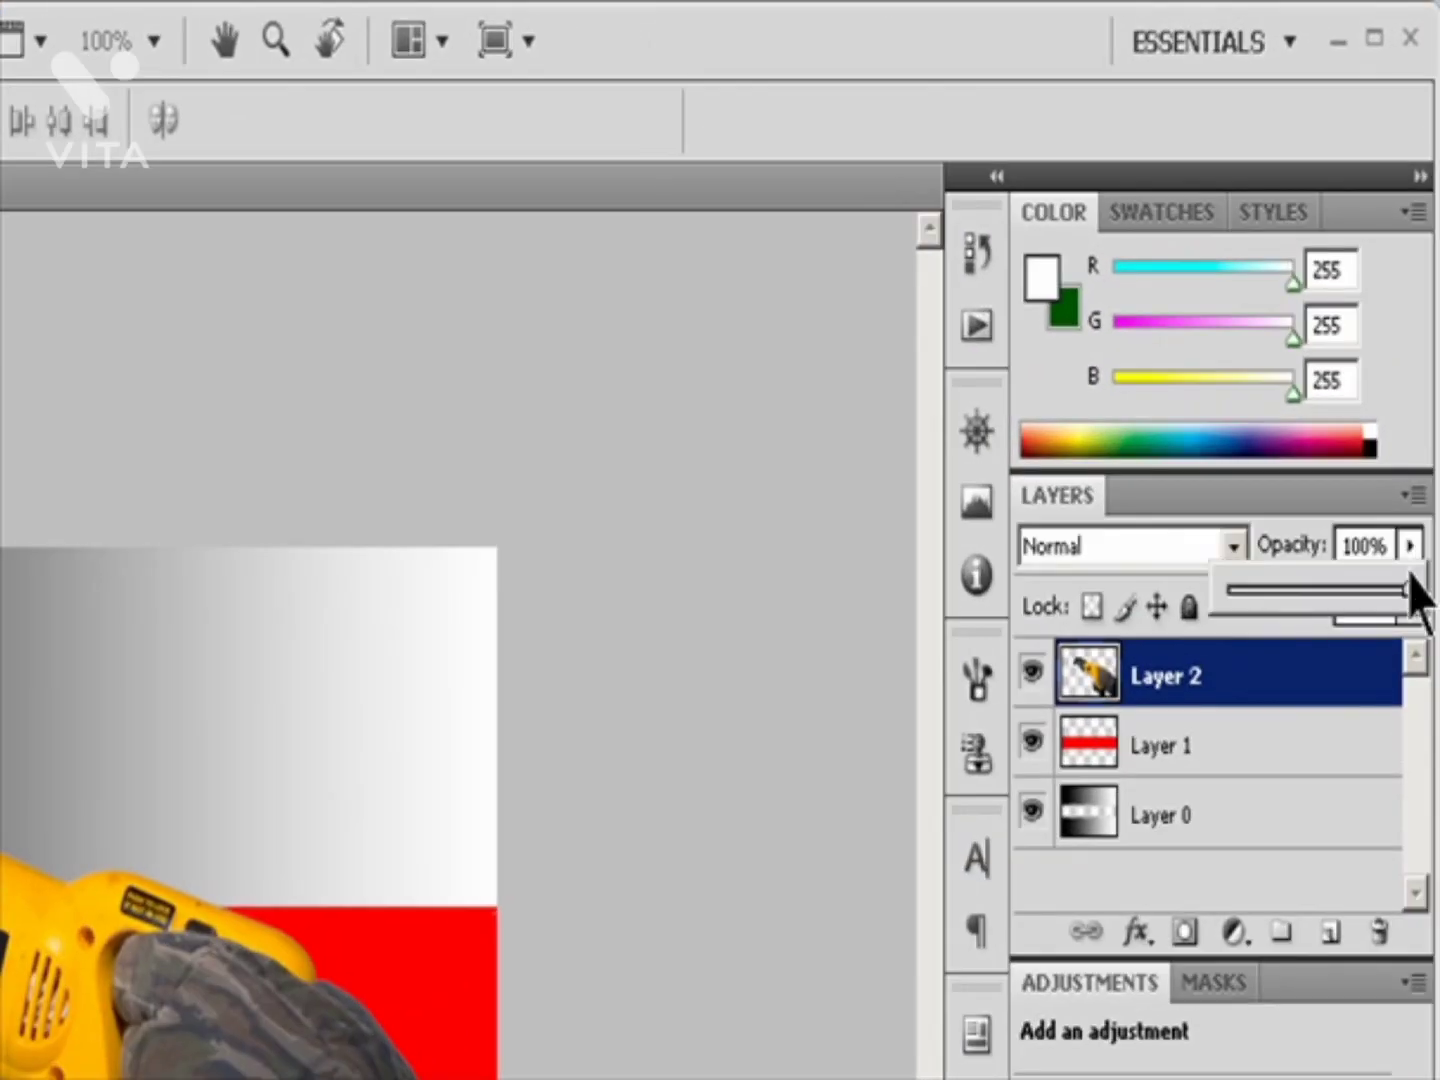
pyautogui.moveTo(1408, 590); pyautogui.dragTo(1330, 589)
pyautogui.click(1164, 758)
pyautogui.click(1409, 544)
pyautogui.write('10')
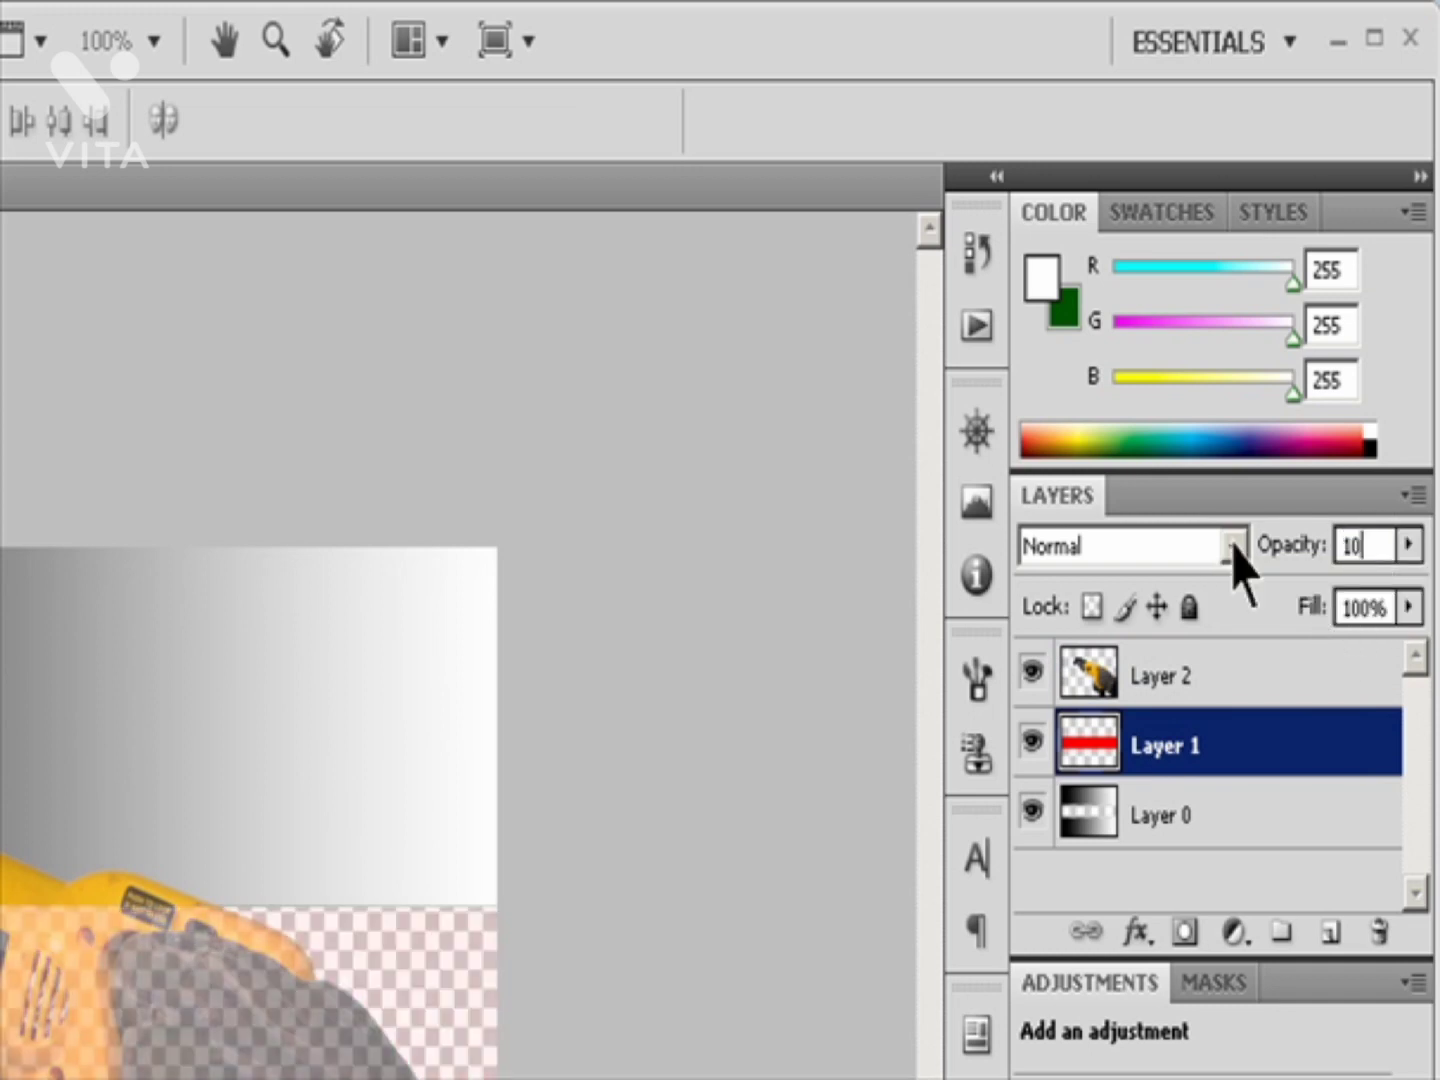
pyautogui.press('BackSpace')
pyautogui.press('BackSpace')
pyautogui.write('20')
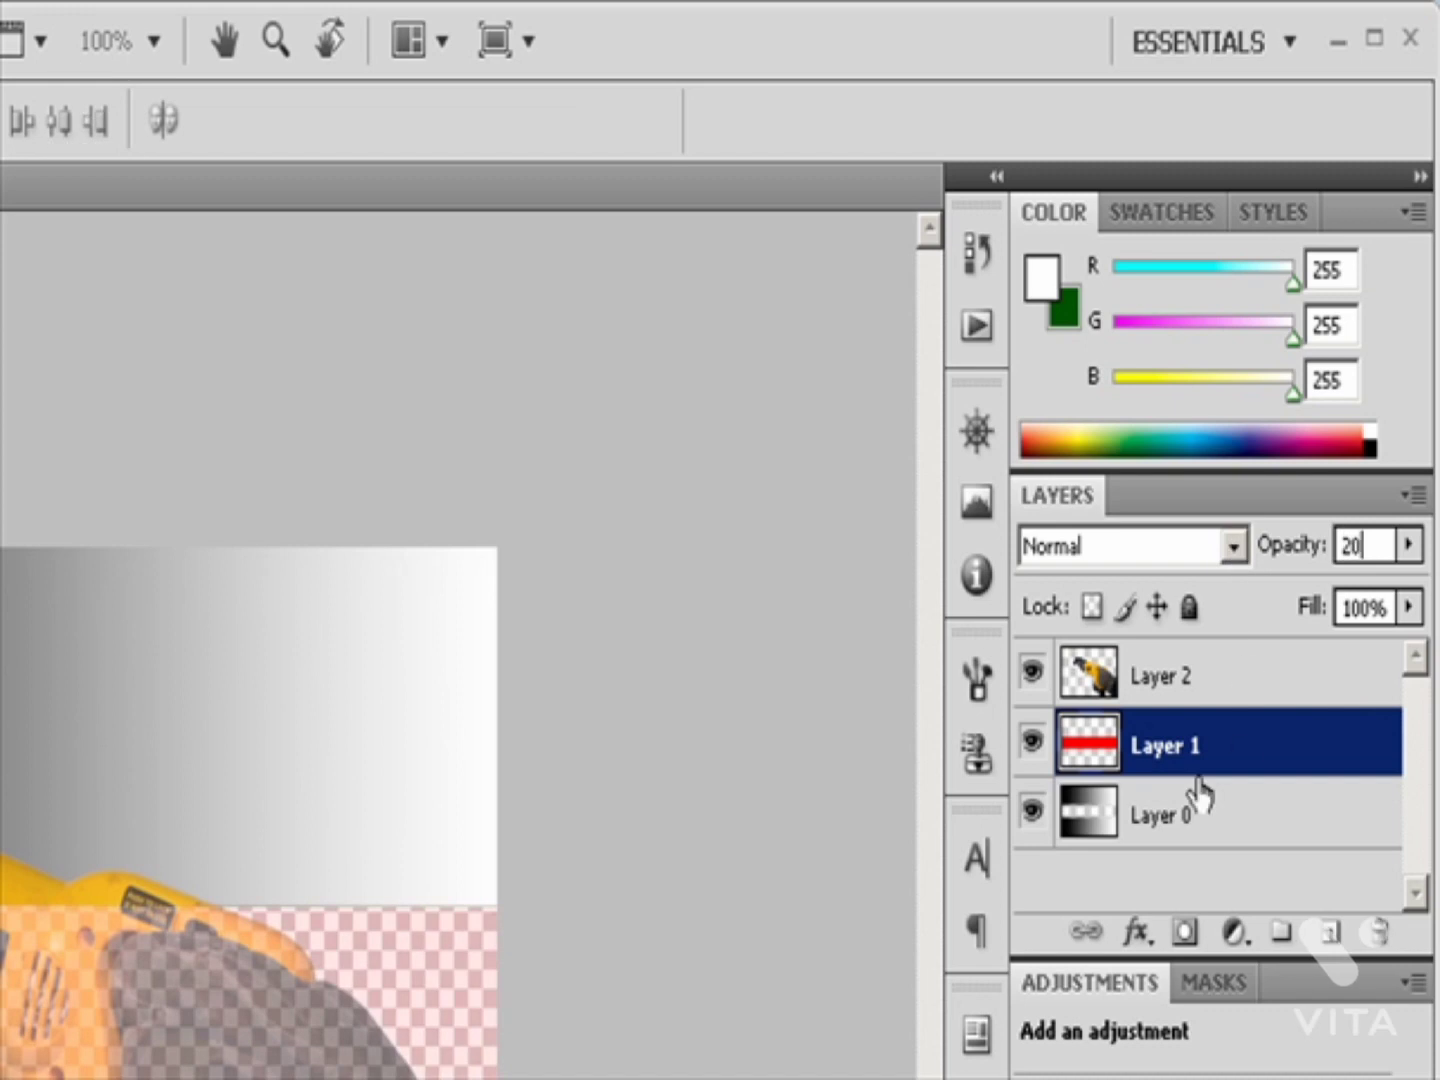
# Step: Reduce the opacity of Layer 0, the gradient layer, to 74% and restore it to 100%
pyautogui.click(1178, 813)
pyautogui.click(1409, 545)
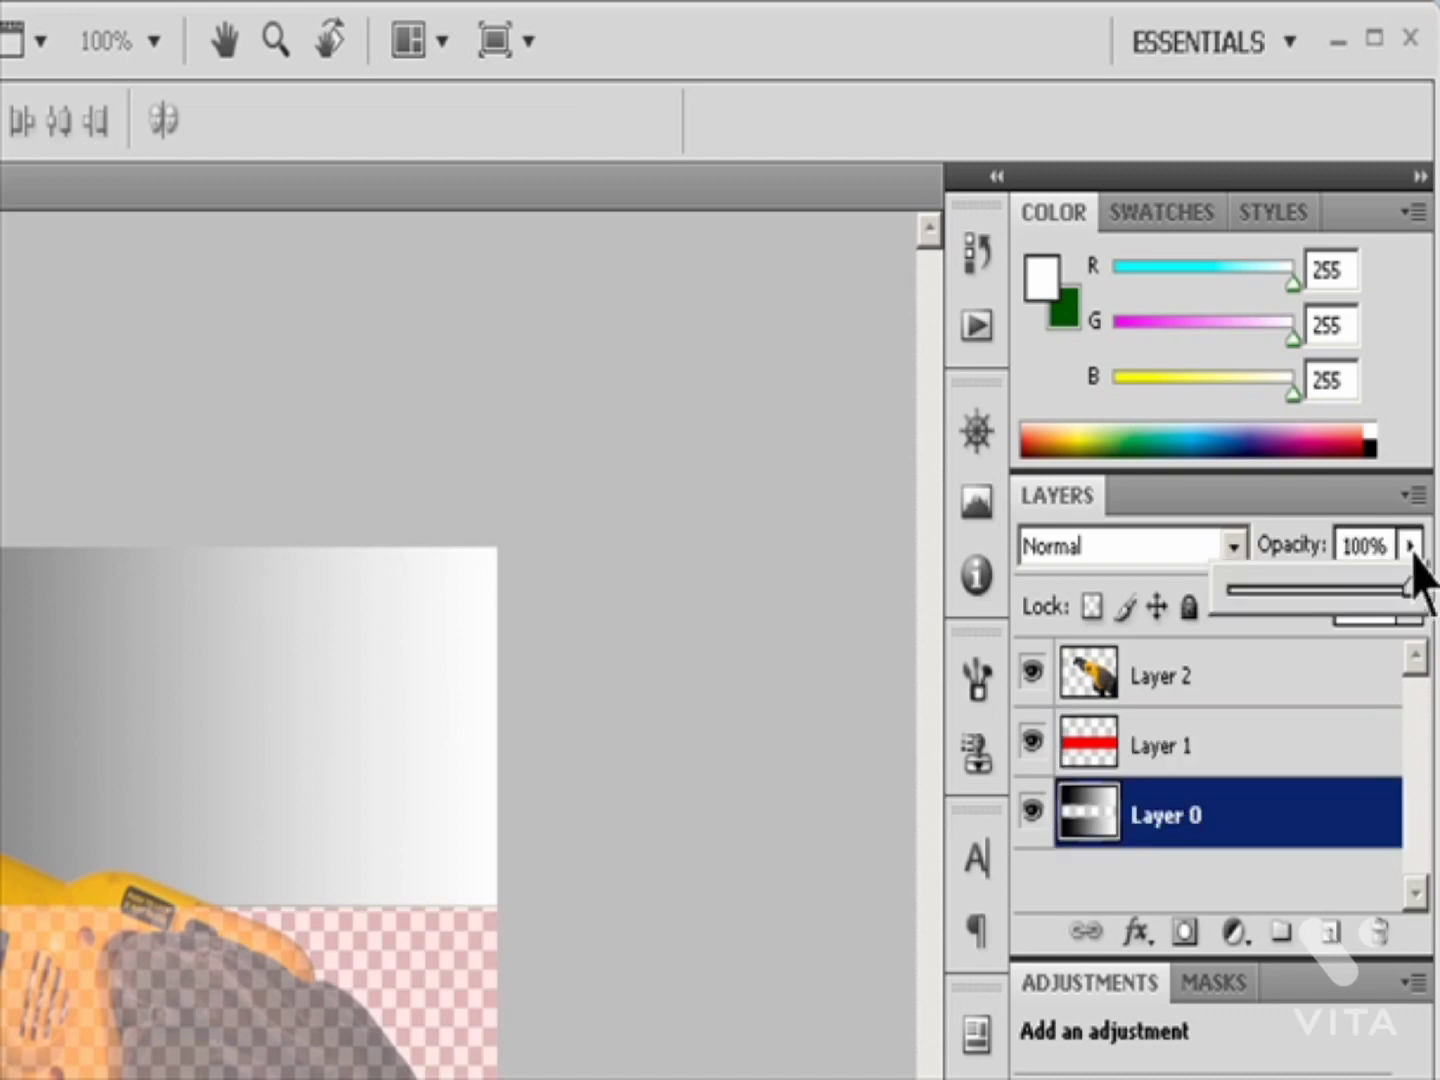
pyautogui.click(1364, 591)
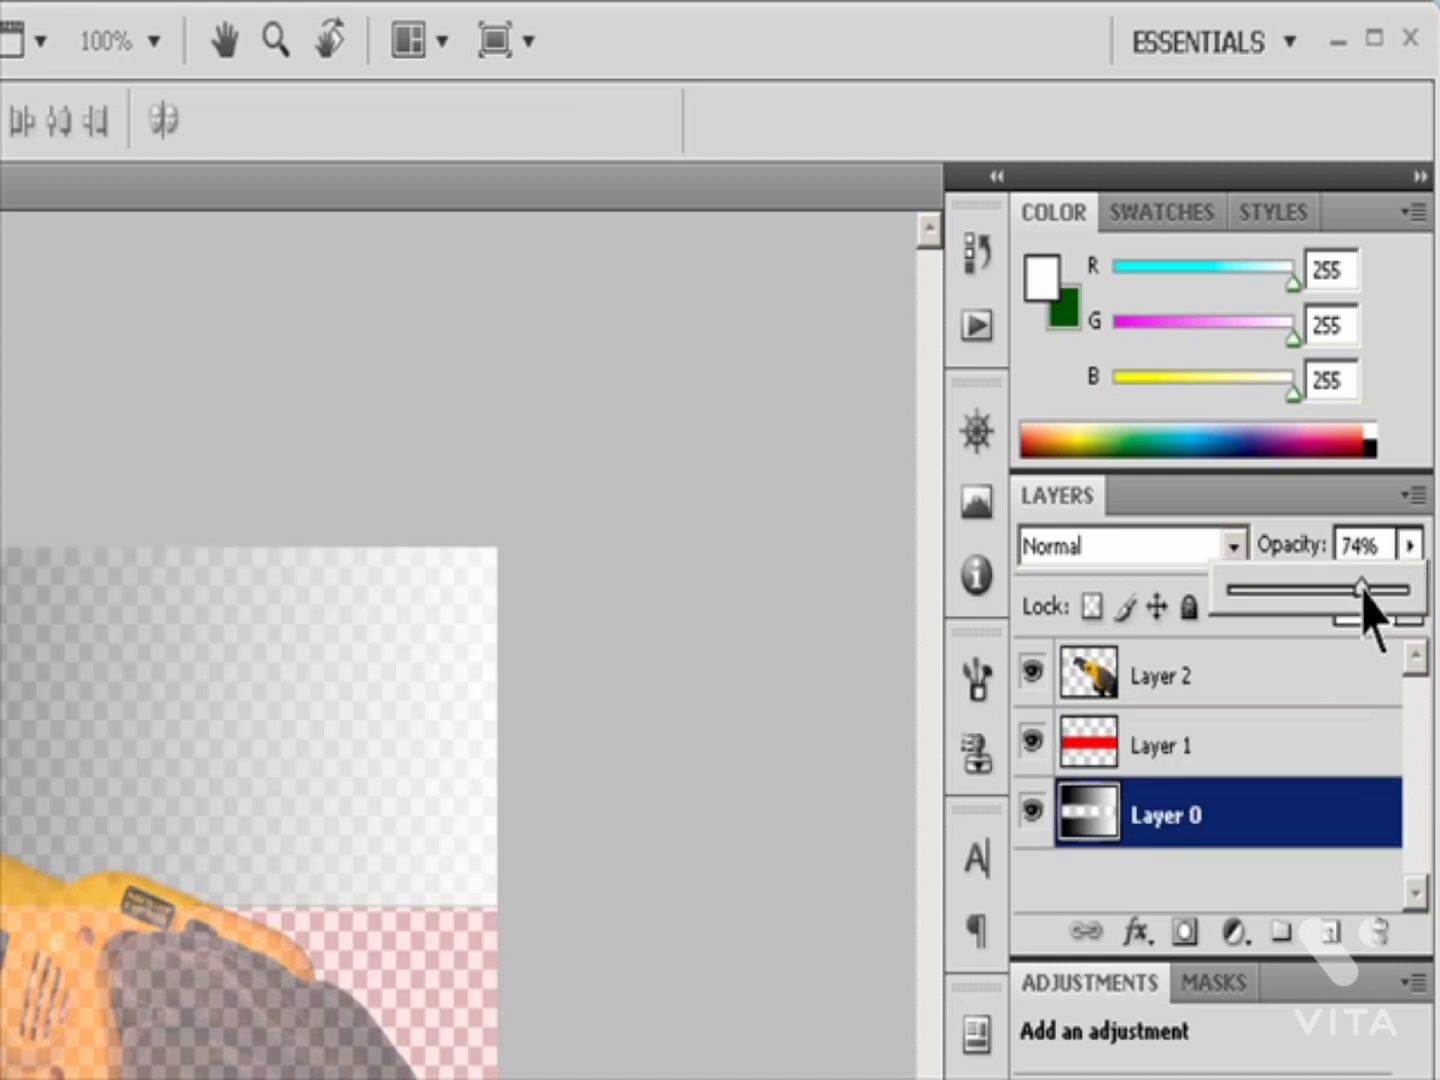
pyautogui.moveTo(1364, 590); pyautogui.dragTo(1417, 591)
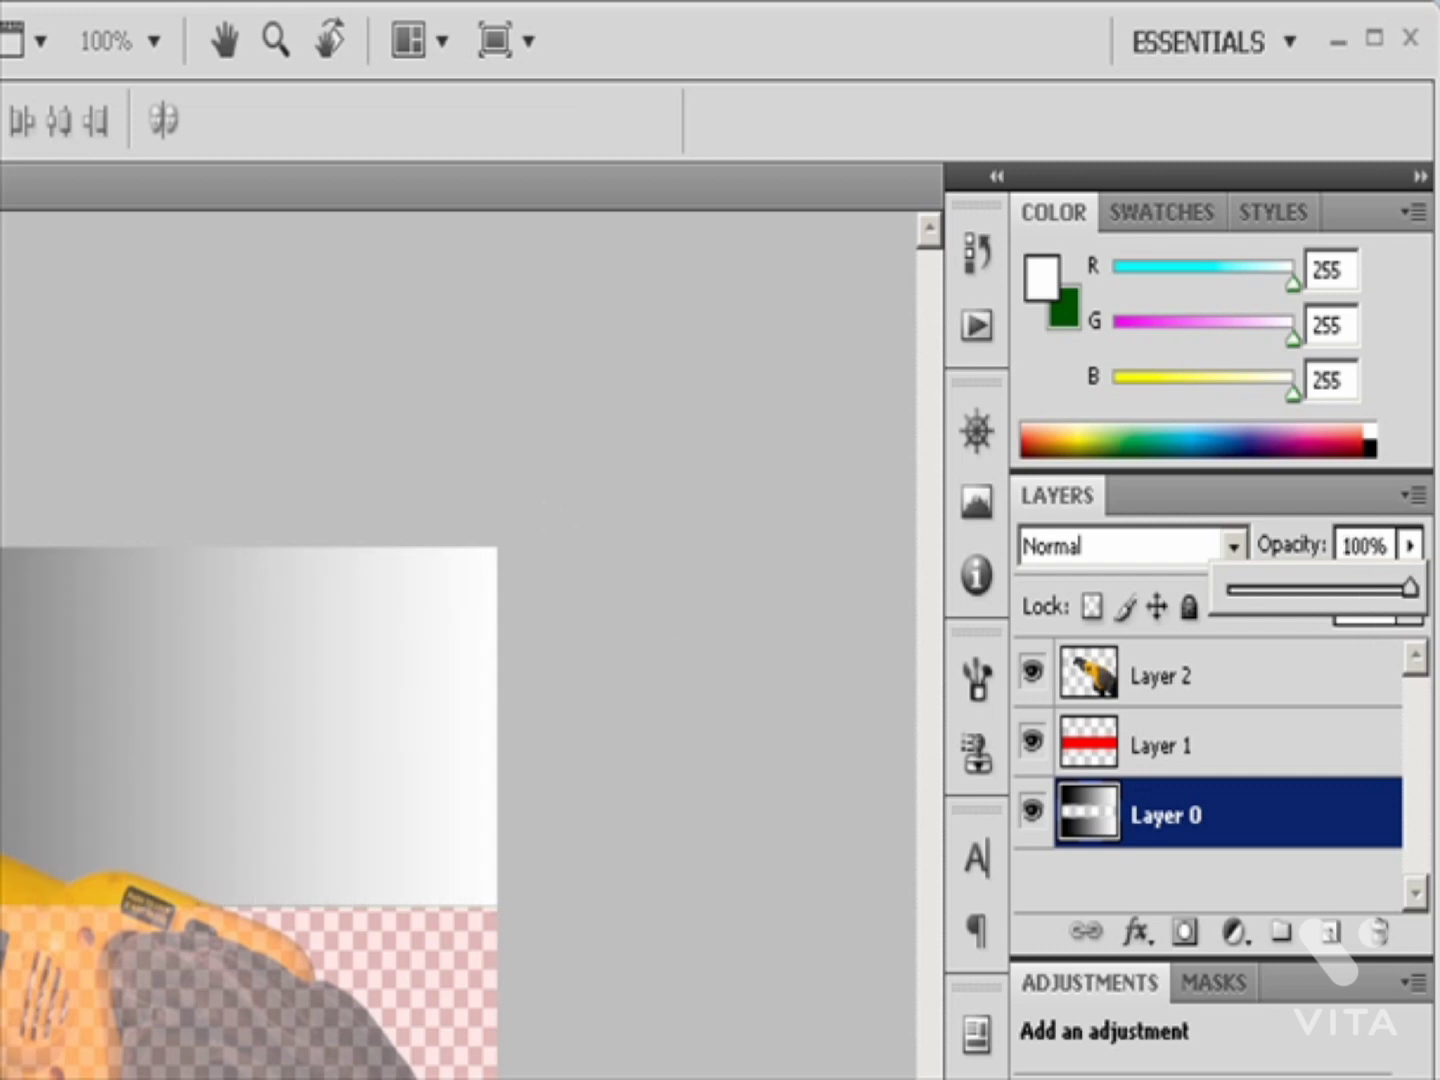
# Step: Set the opacity of Layer 0, the gradient layer, to 67% in its blending options
pyautogui.click(678, 688)
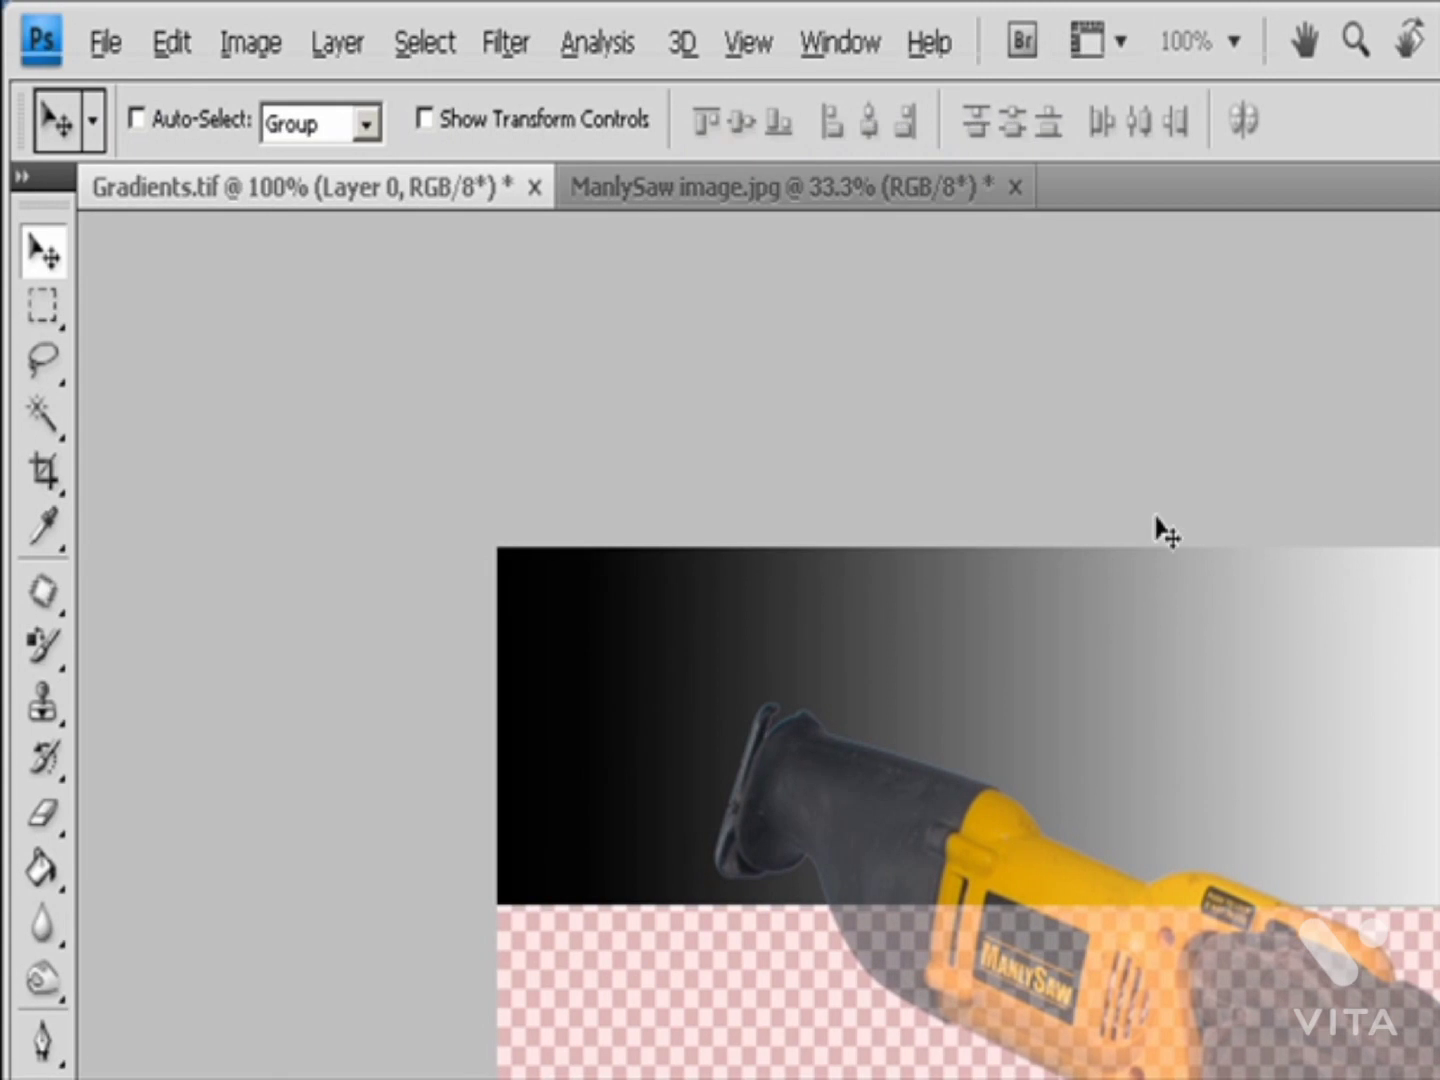
pyautogui.click(338, 45)
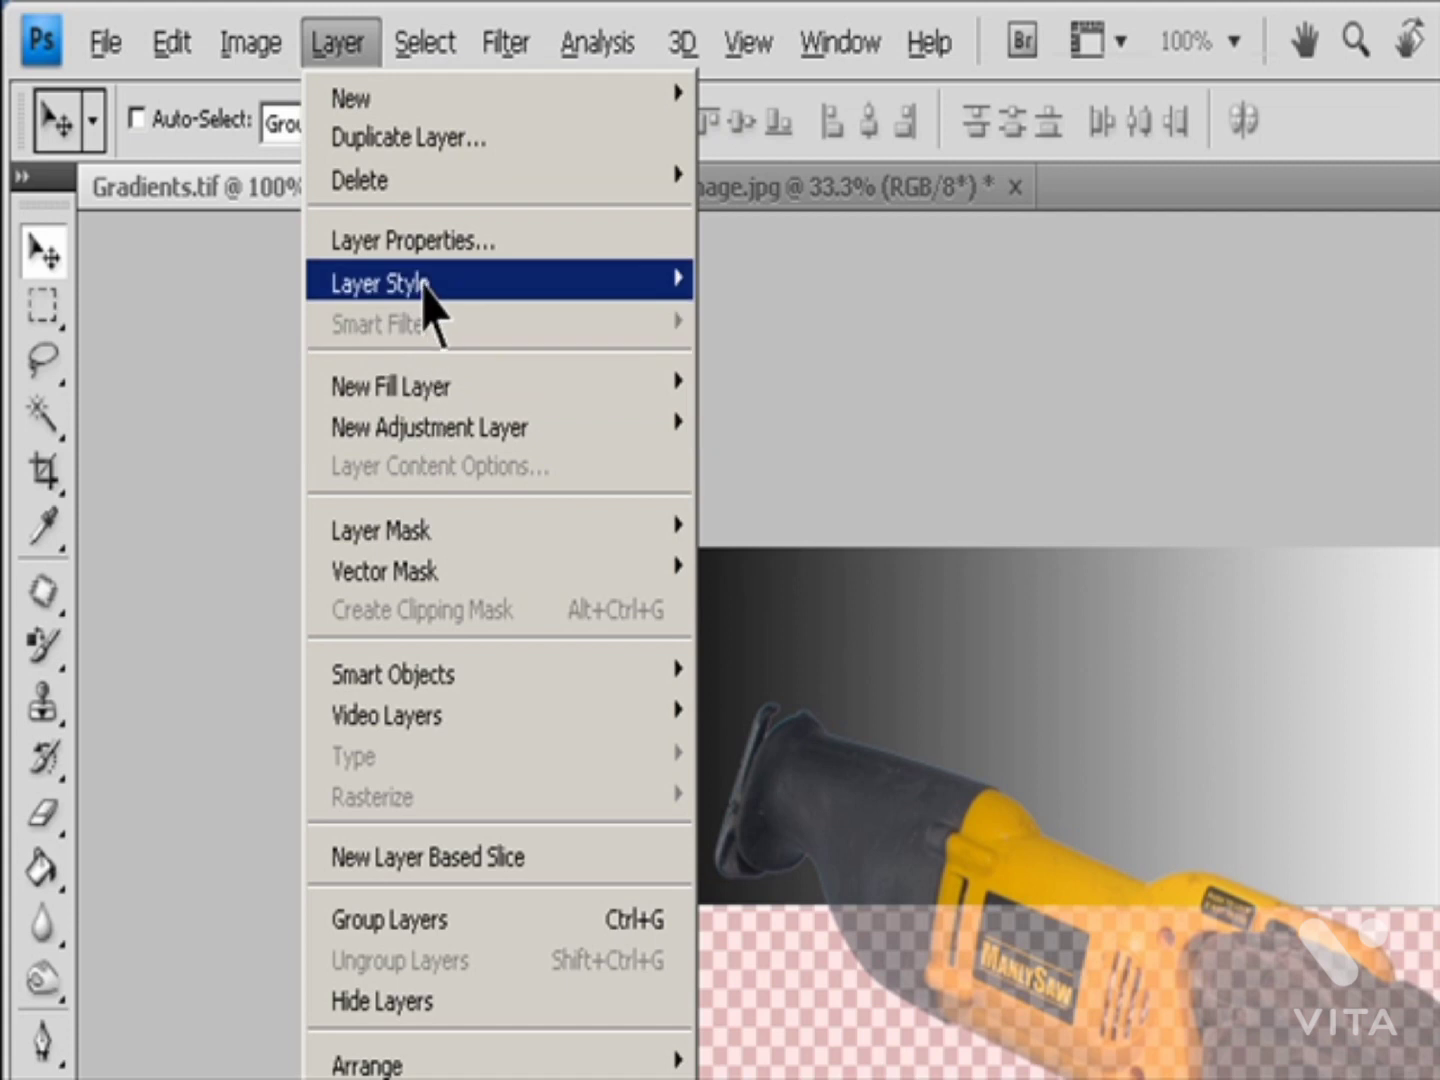
pyautogui.moveTo(422, 284)
pyautogui.press('Escape')
pyautogui.doubleClick(1402, 340)
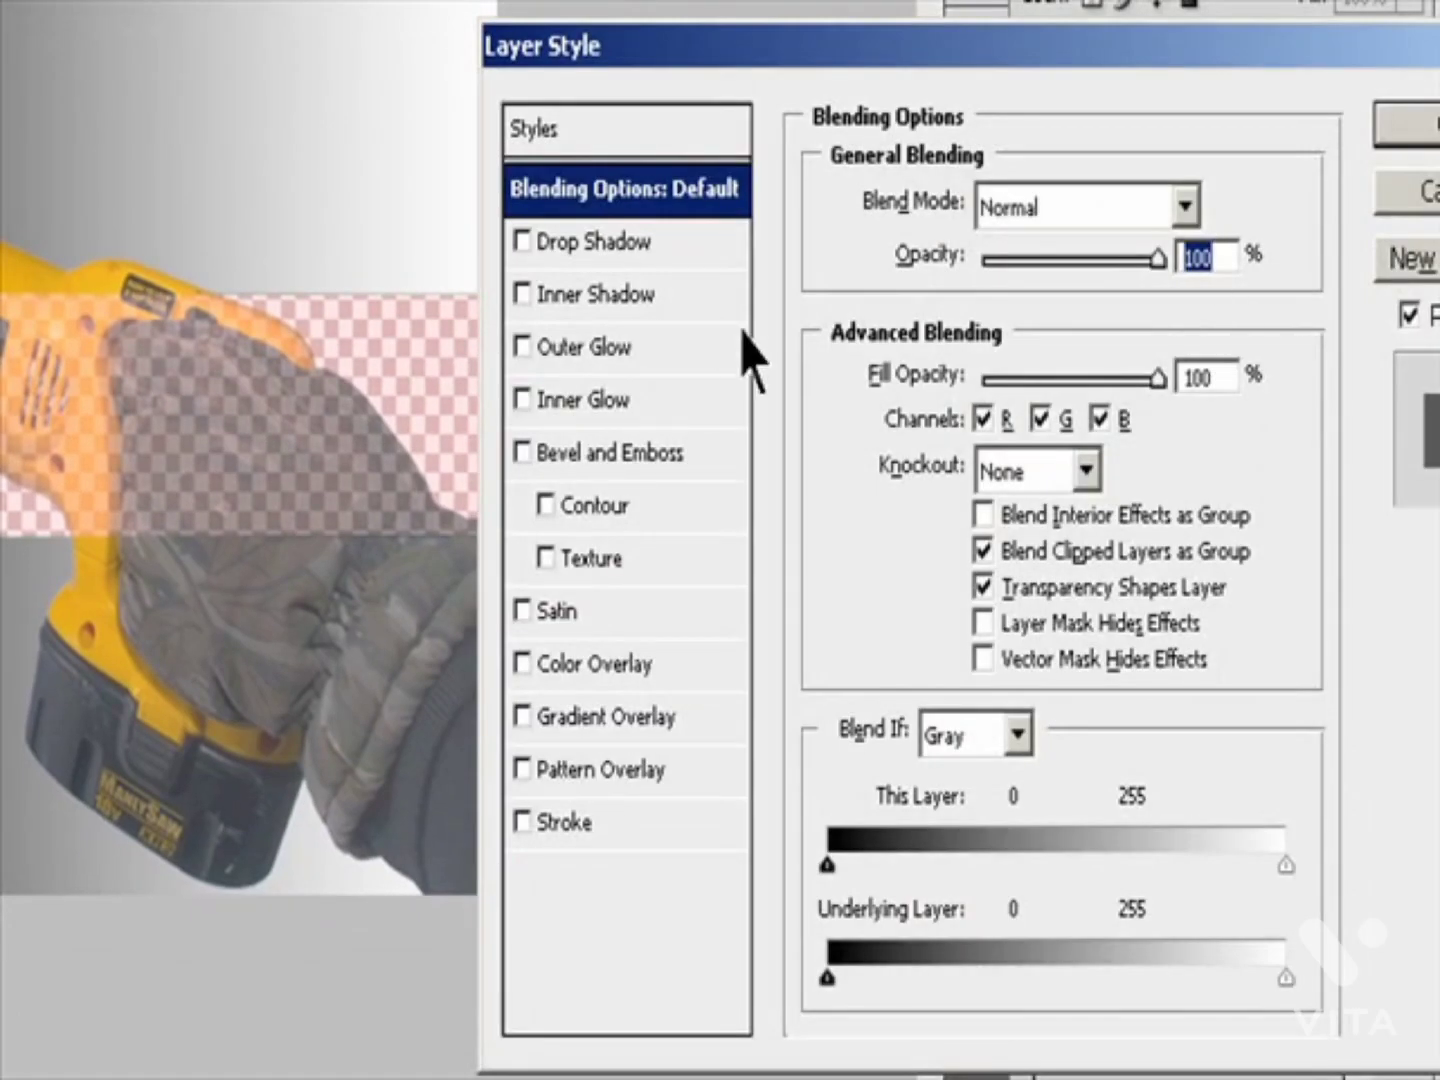
pyautogui.write('67')
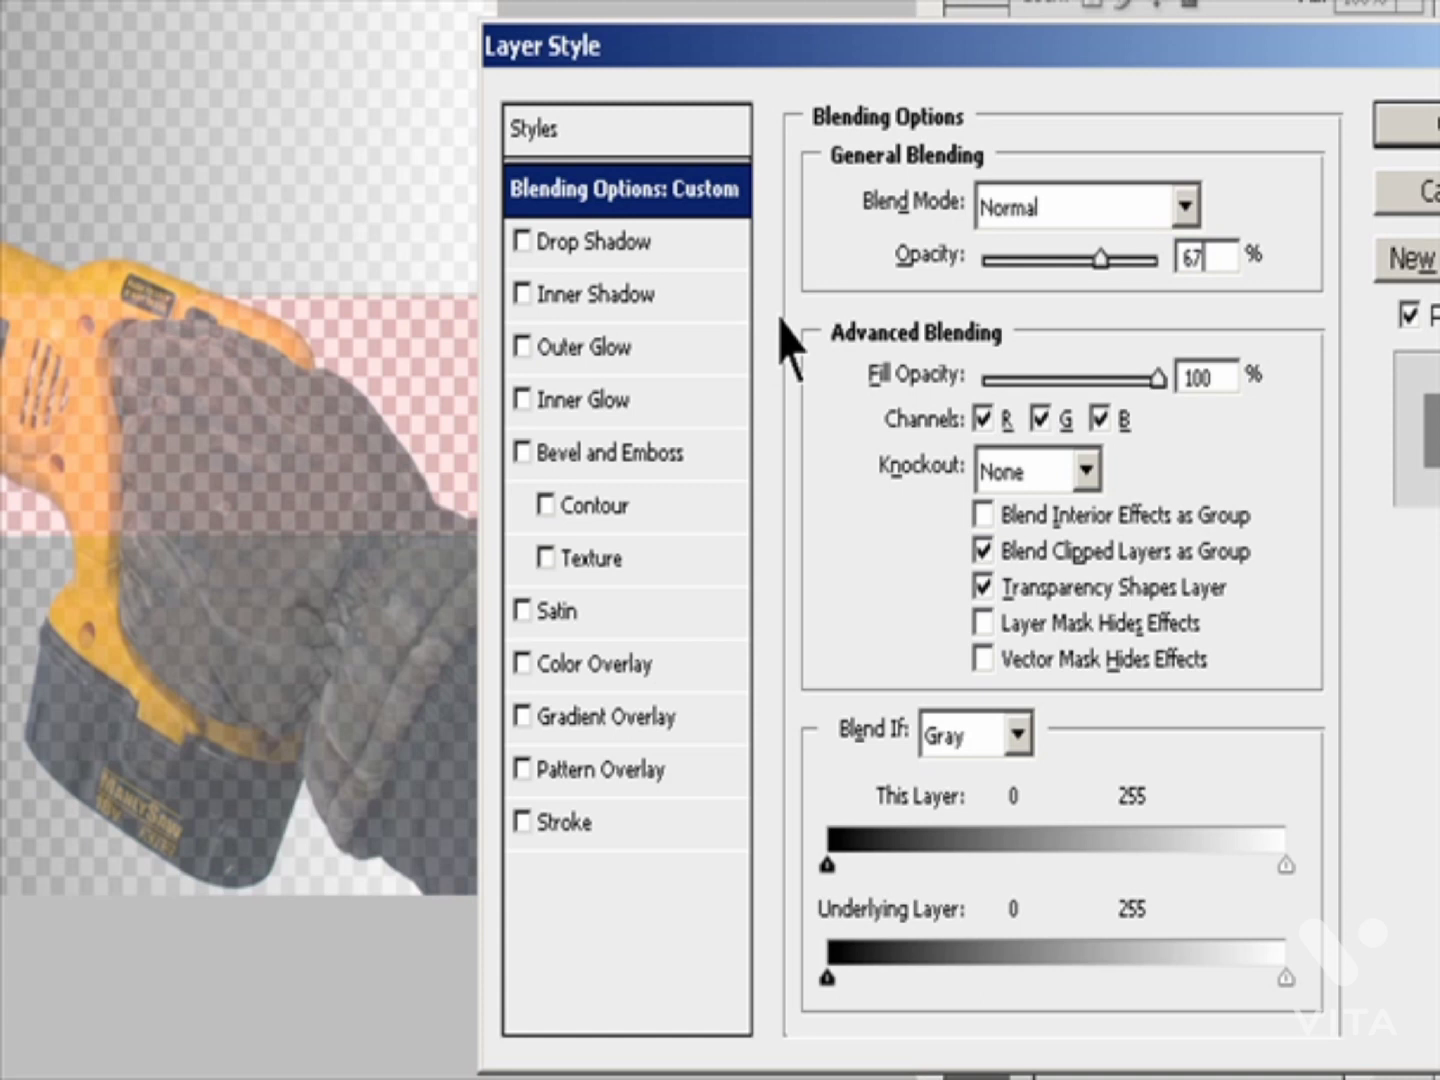
pyautogui.click(1405, 125)
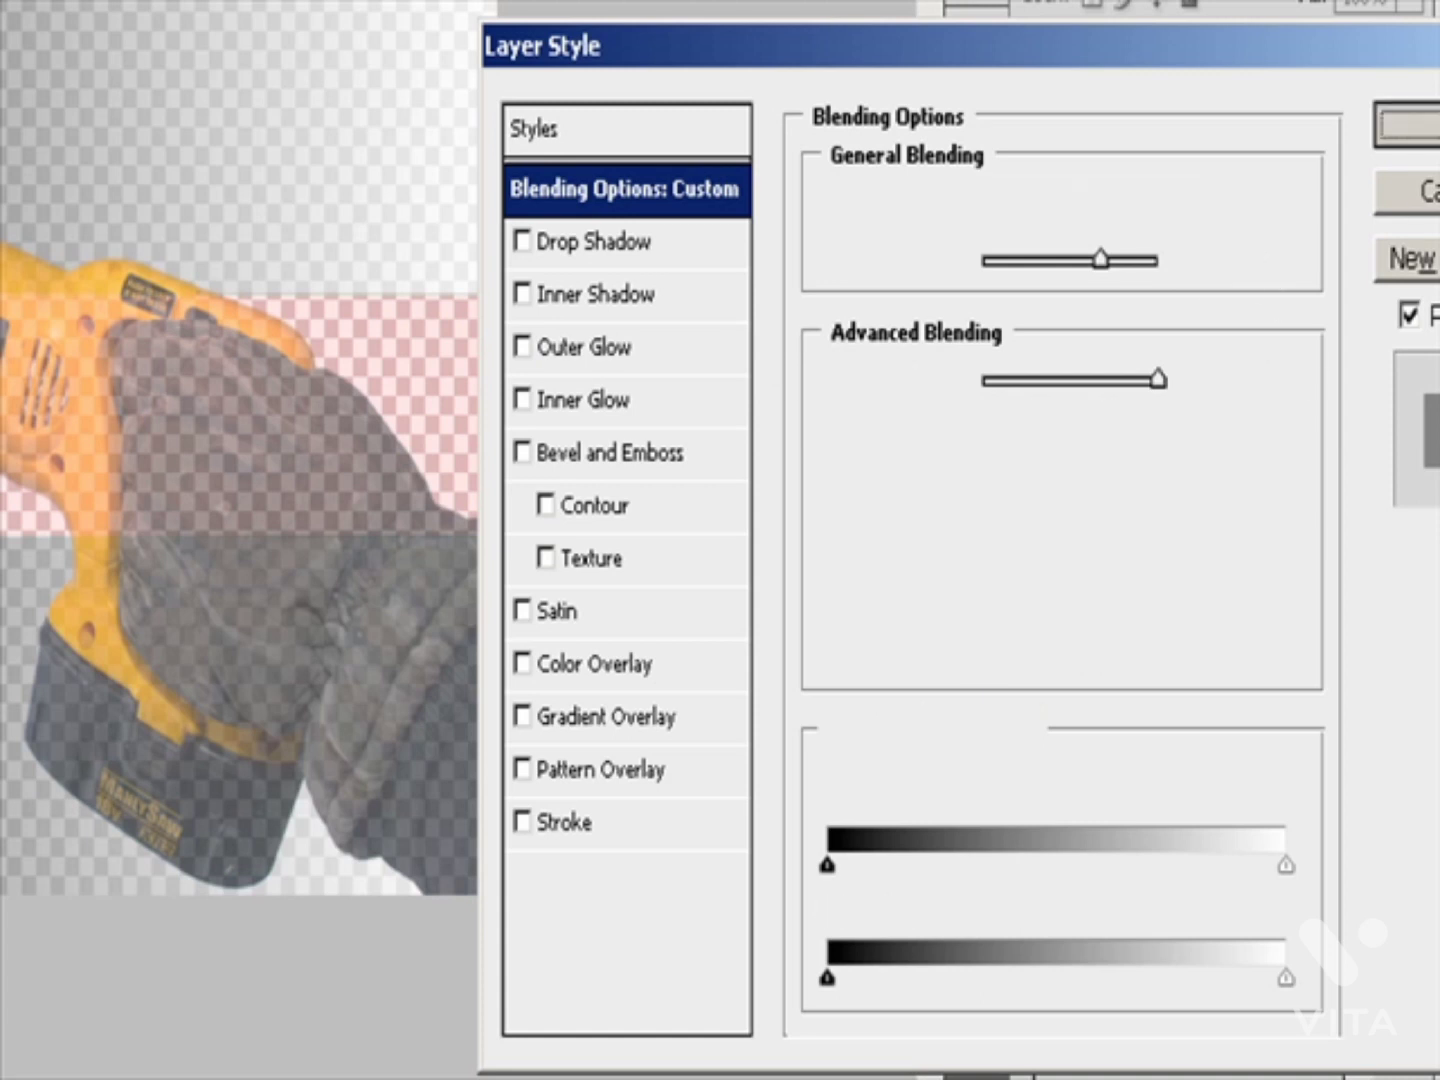
pyautogui.click(1155, 80)
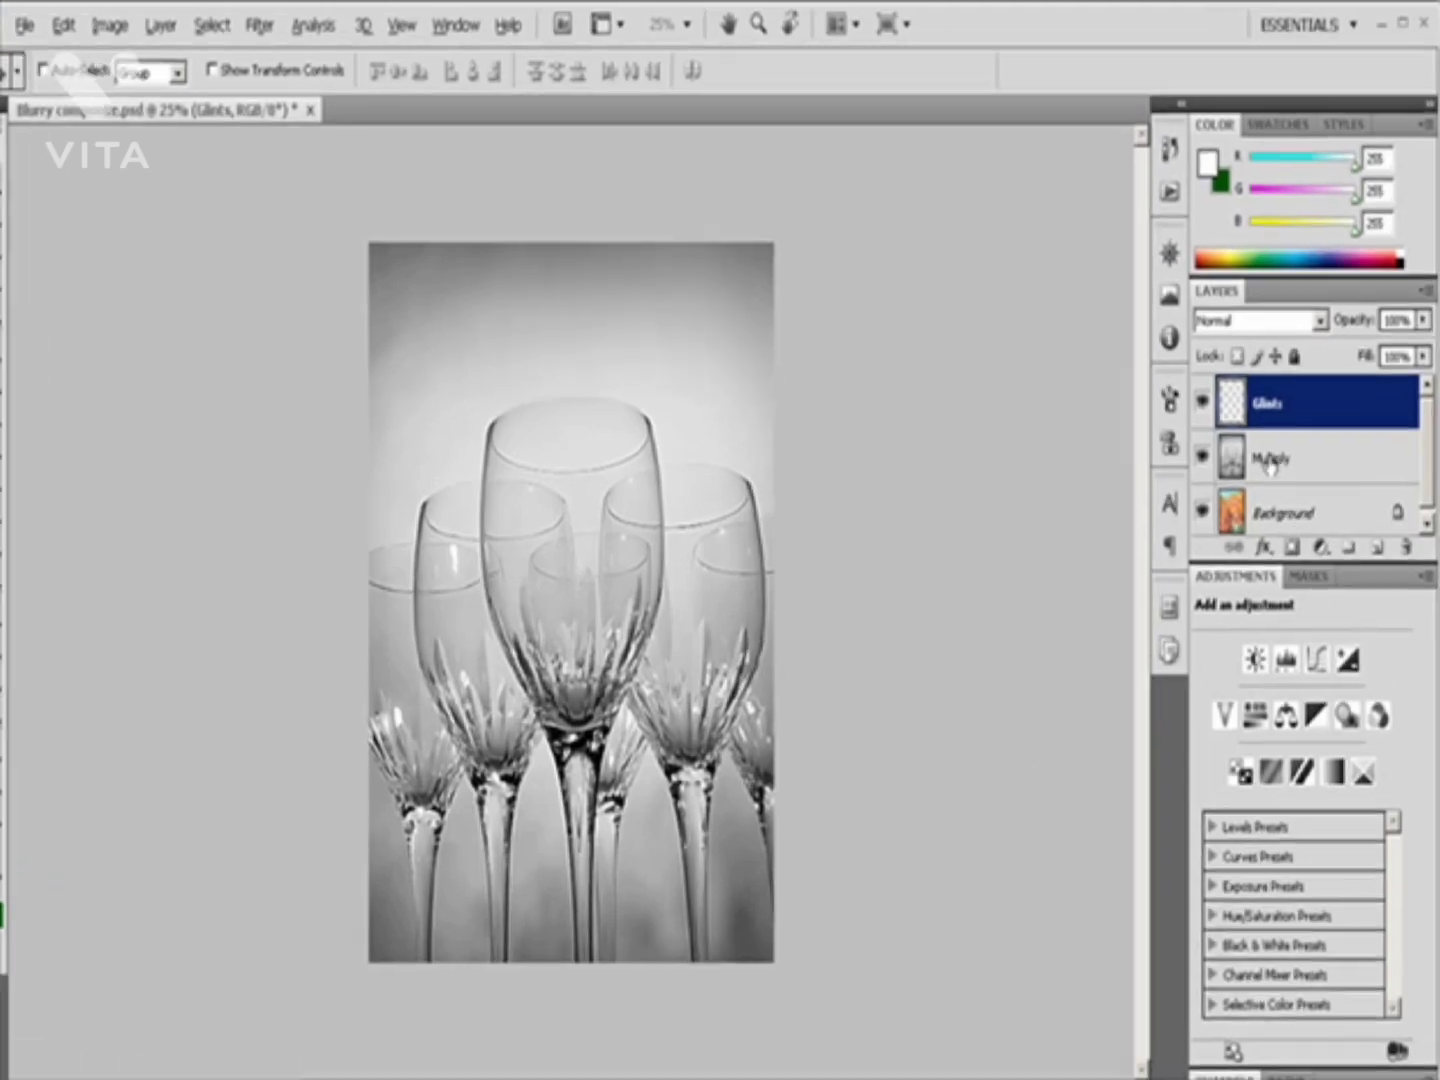
# Step: Set the blend mode of the glasses layer named Multiply to Multiply through its layer style settings
pyautogui.click(1275, 458)
pyautogui.click(1253, 493)
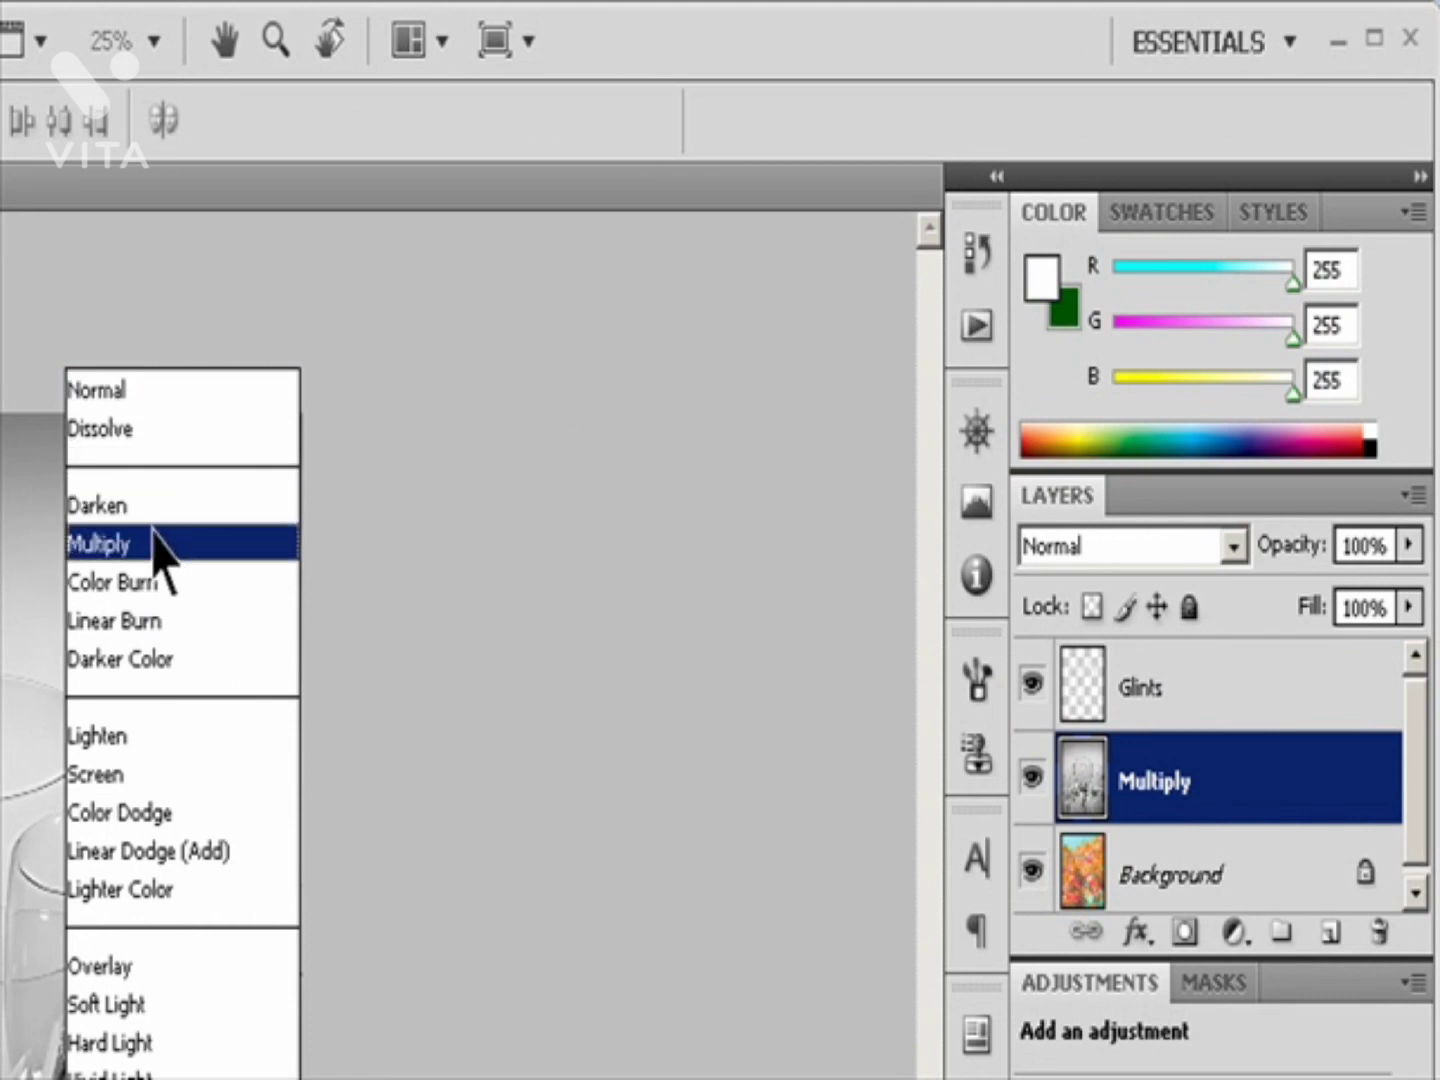
pyautogui.click(476, 569)
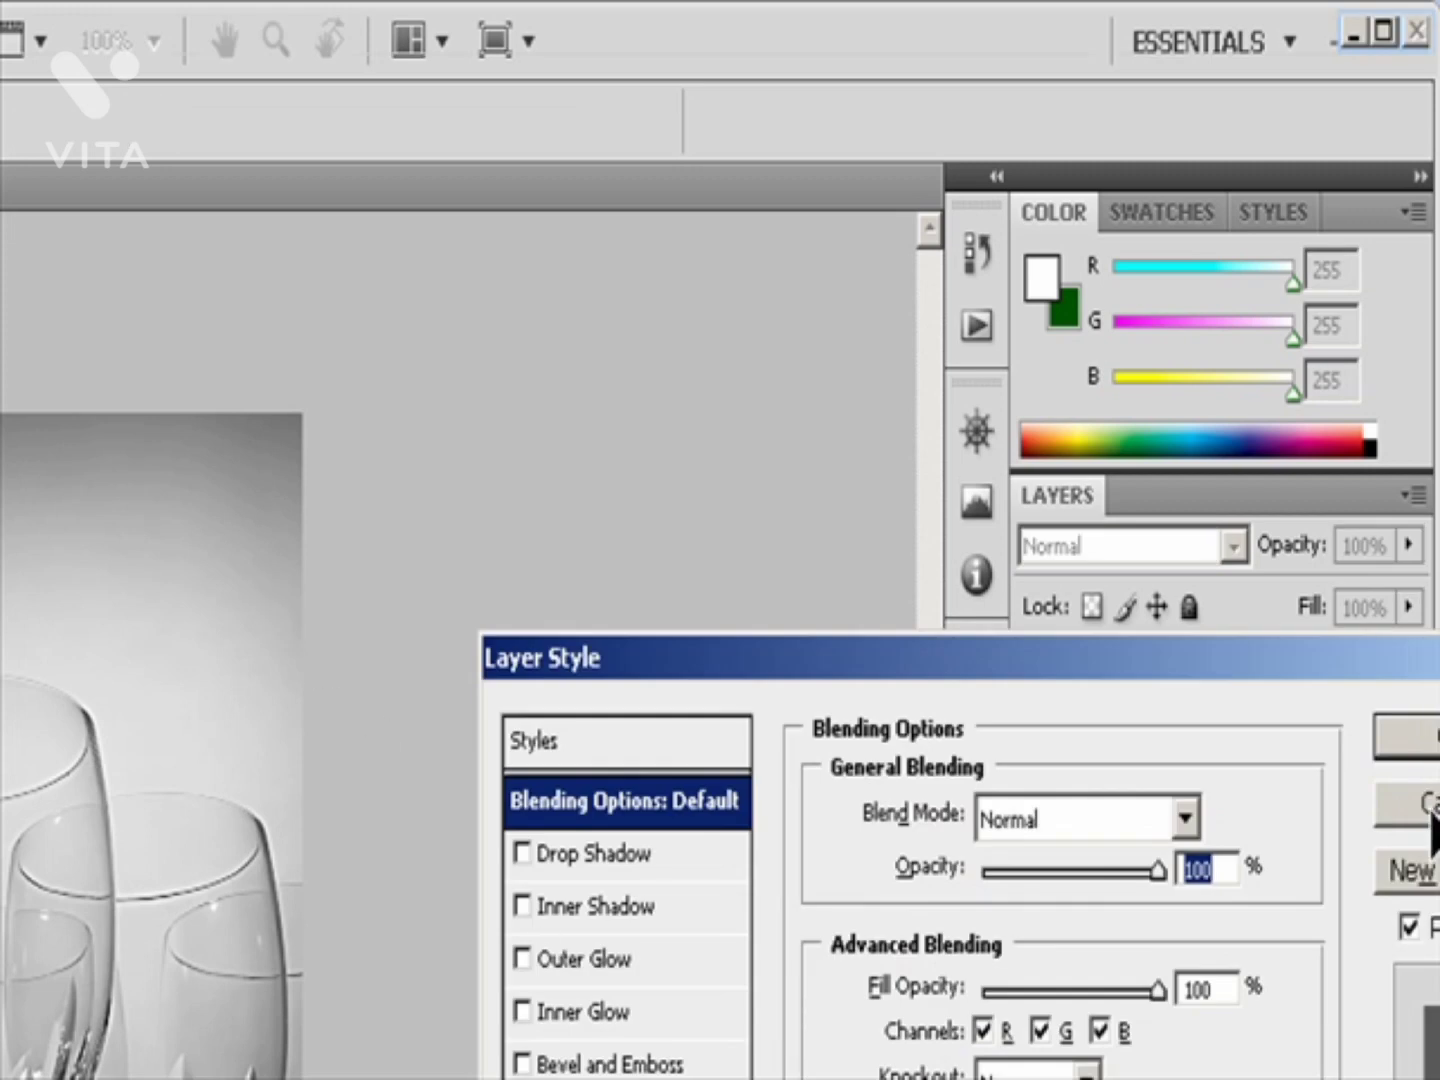
pyautogui.click(1185, 820)
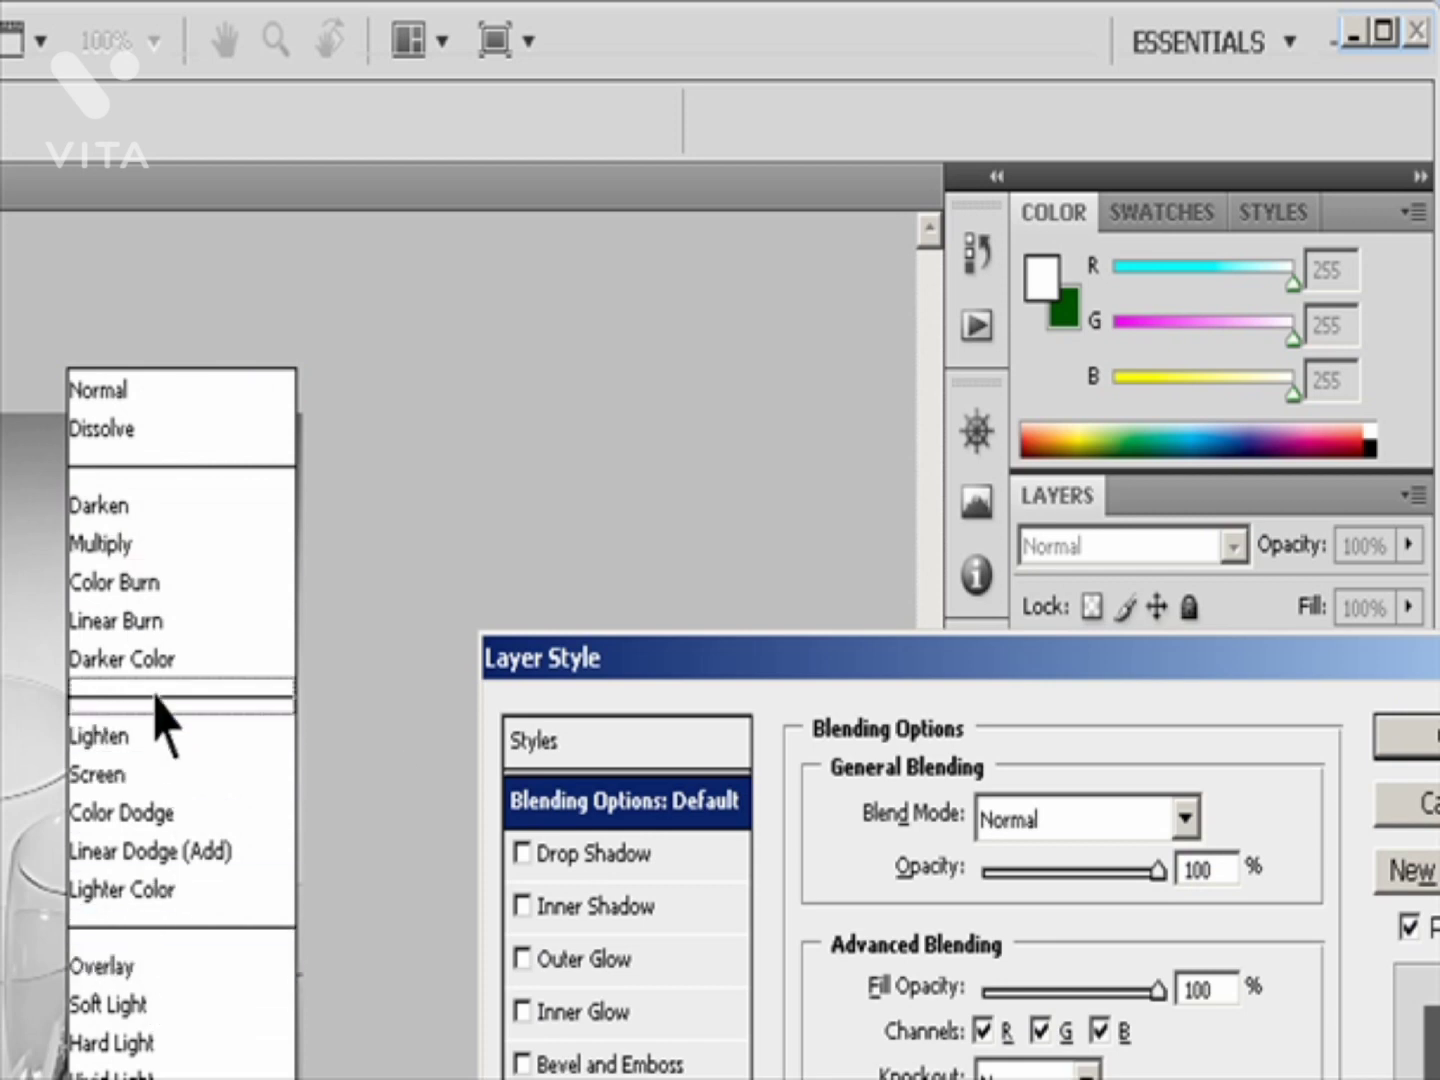
pyautogui.click(125, 545)
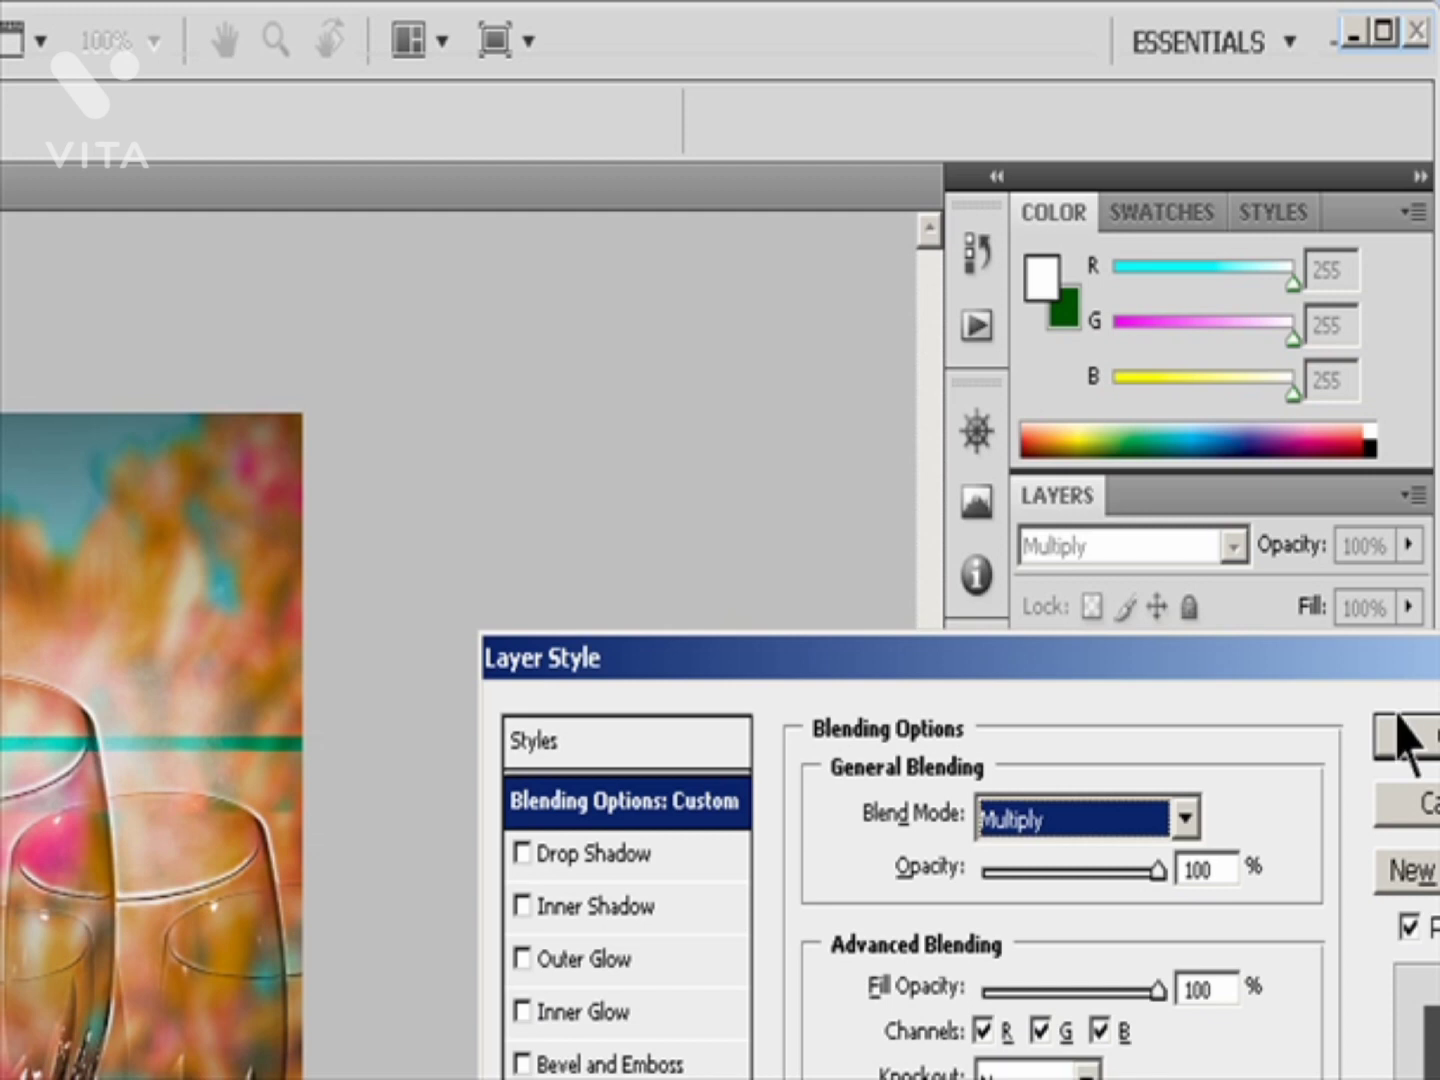
pyautogui.moveTo(1367, 660); pyautogui.dragTo(1190, 680)
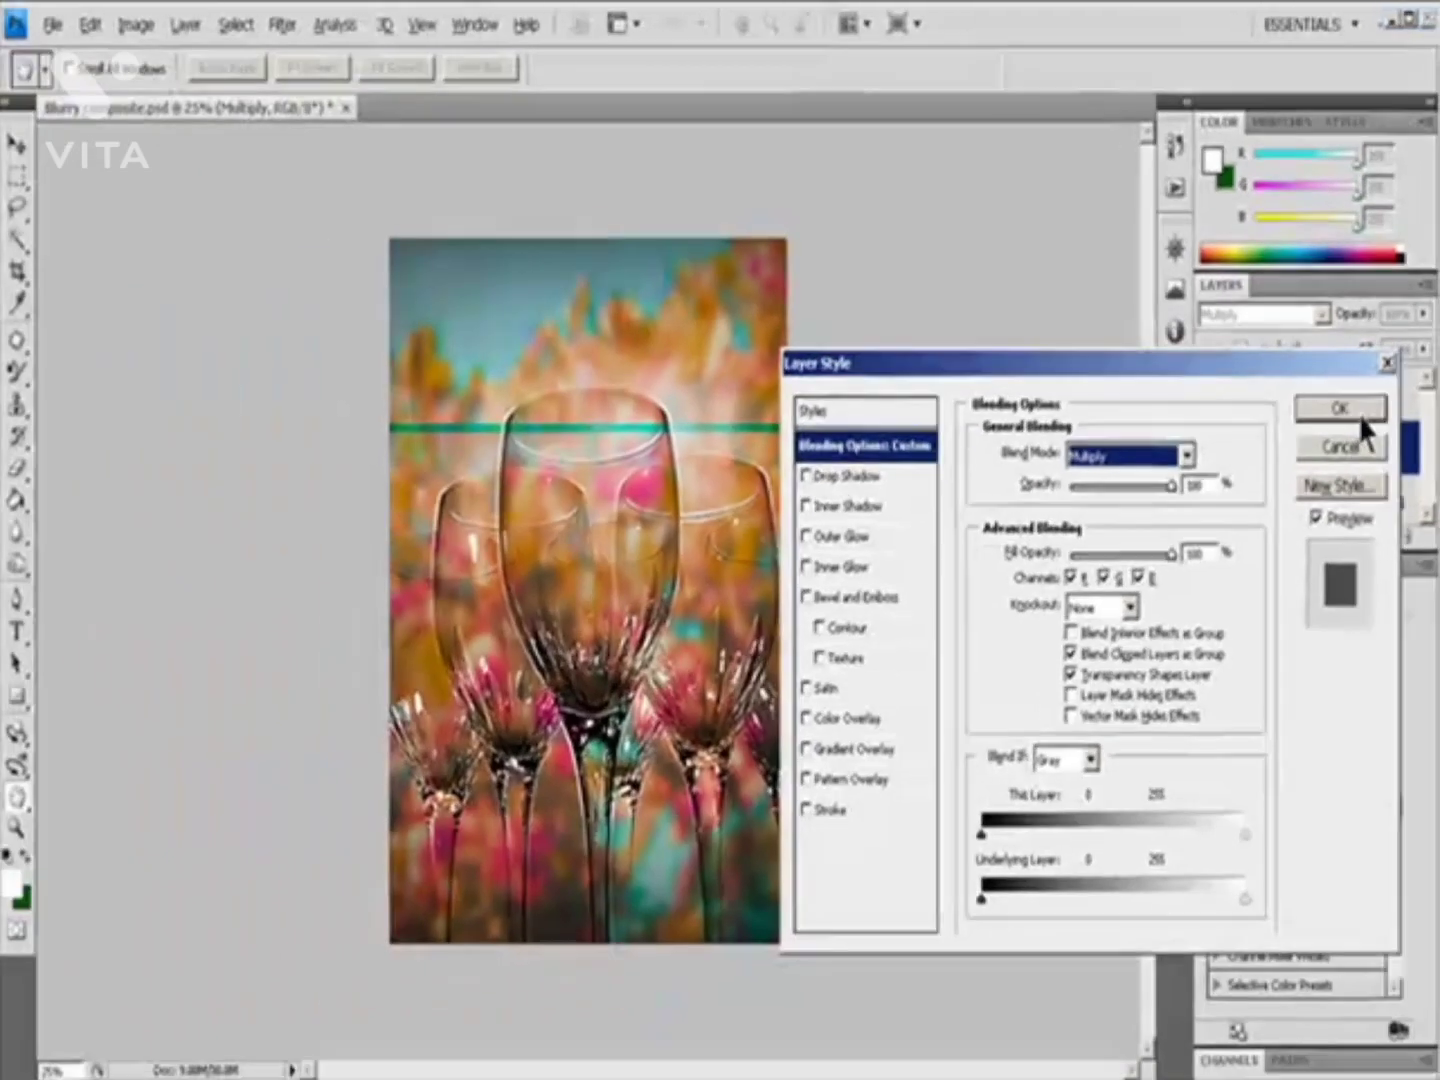
pyautogui.click(1280, 706)
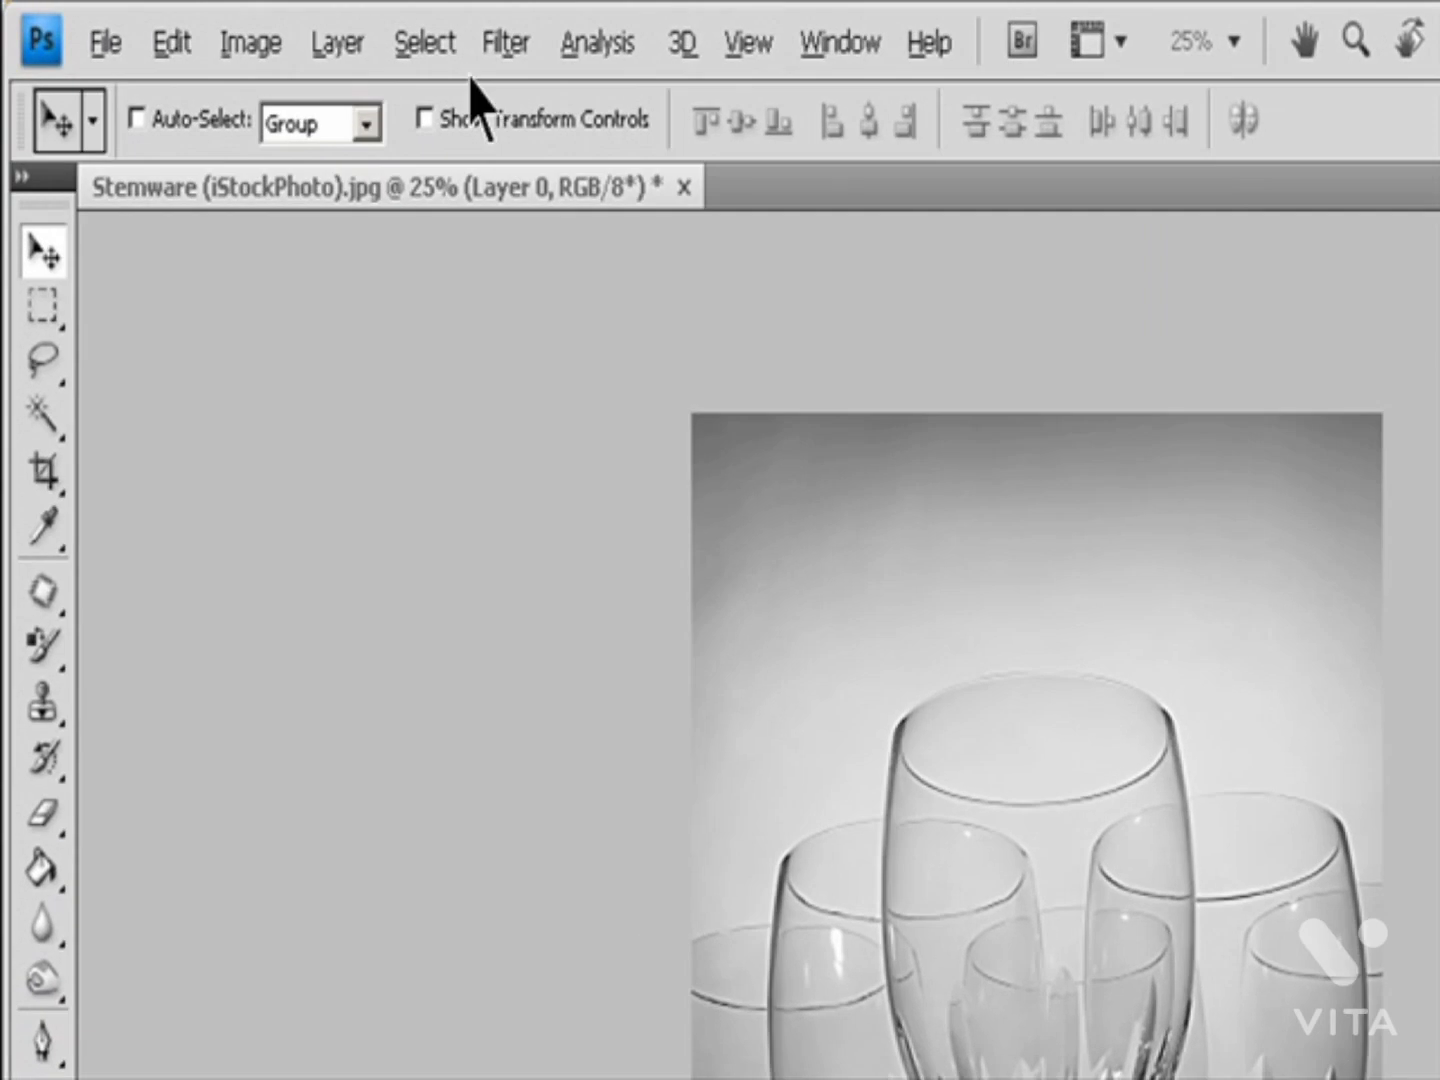
# Step: Apply the Accented Edges brush strokes filter to the stemware photo, previewing the whole image
pyautogui.click(290, 23)
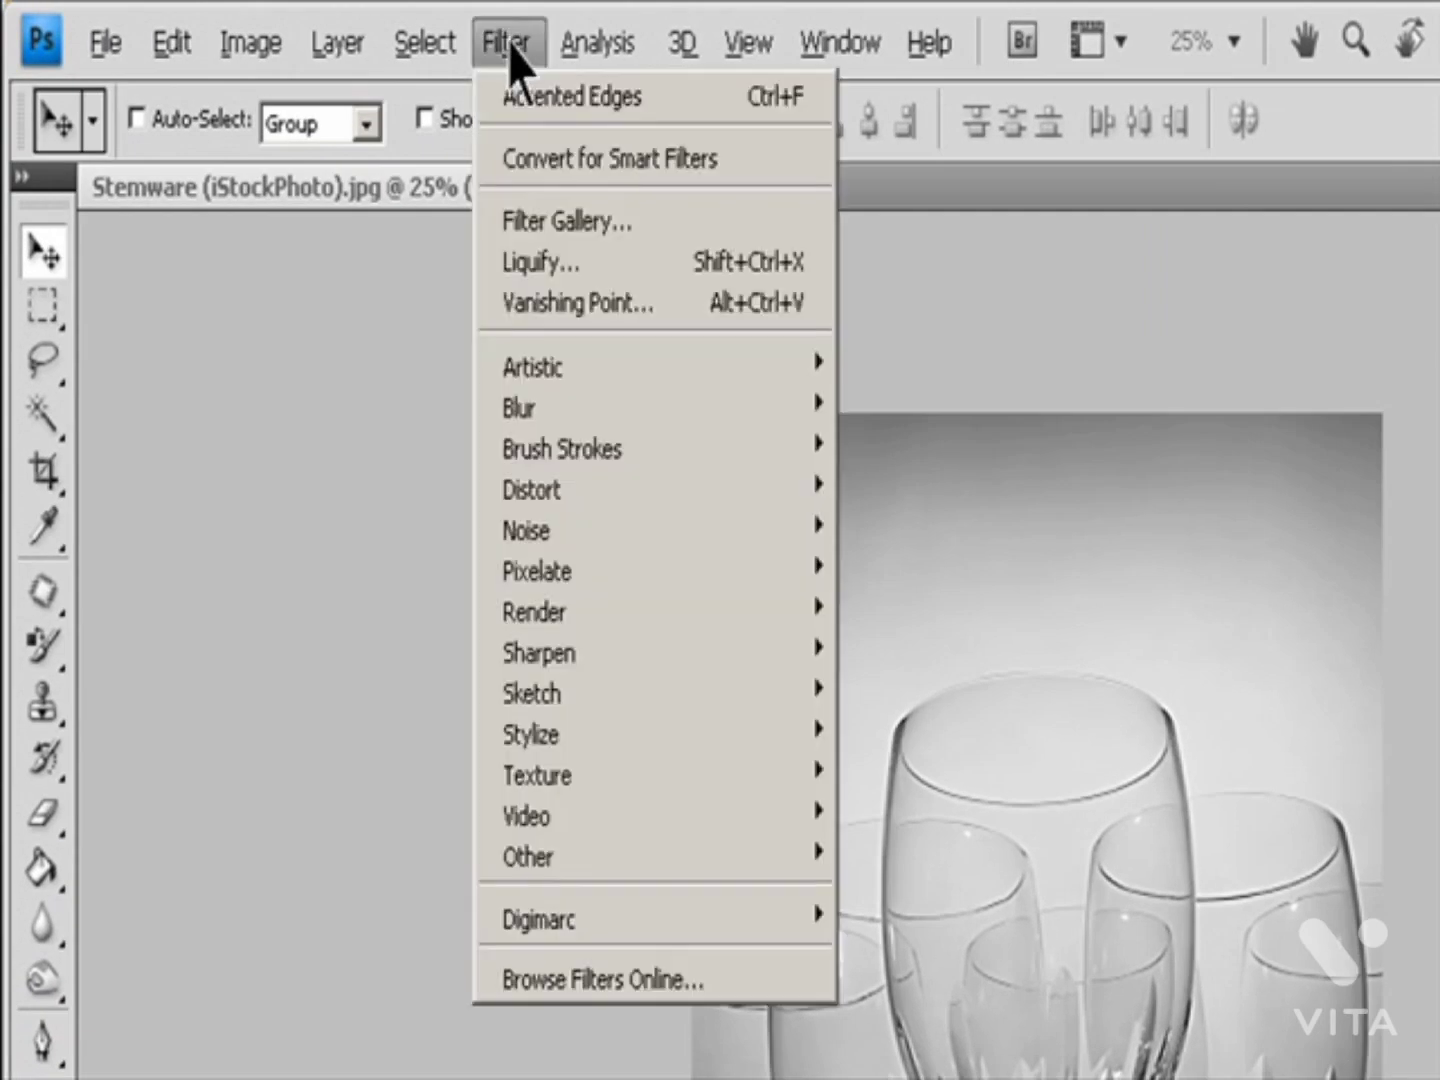
pyautogui.moveTo(675, 446)
pyautogui.click(903, 425)
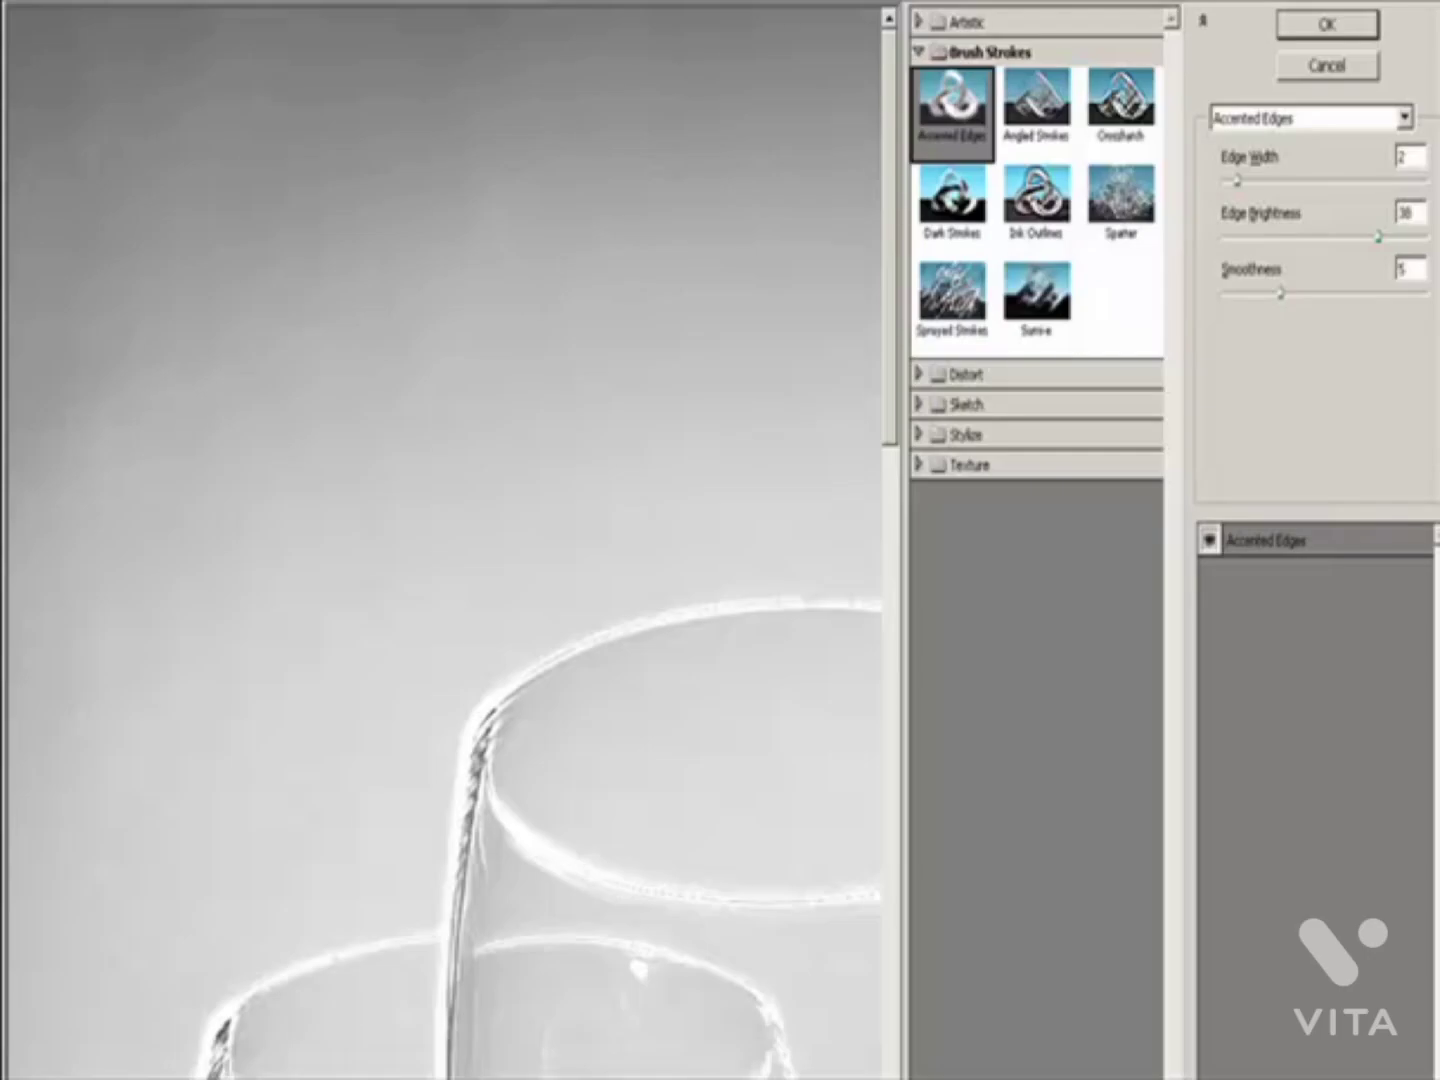
pyautogui.click(125, 1077)
pyautogui.click(116, 1069)
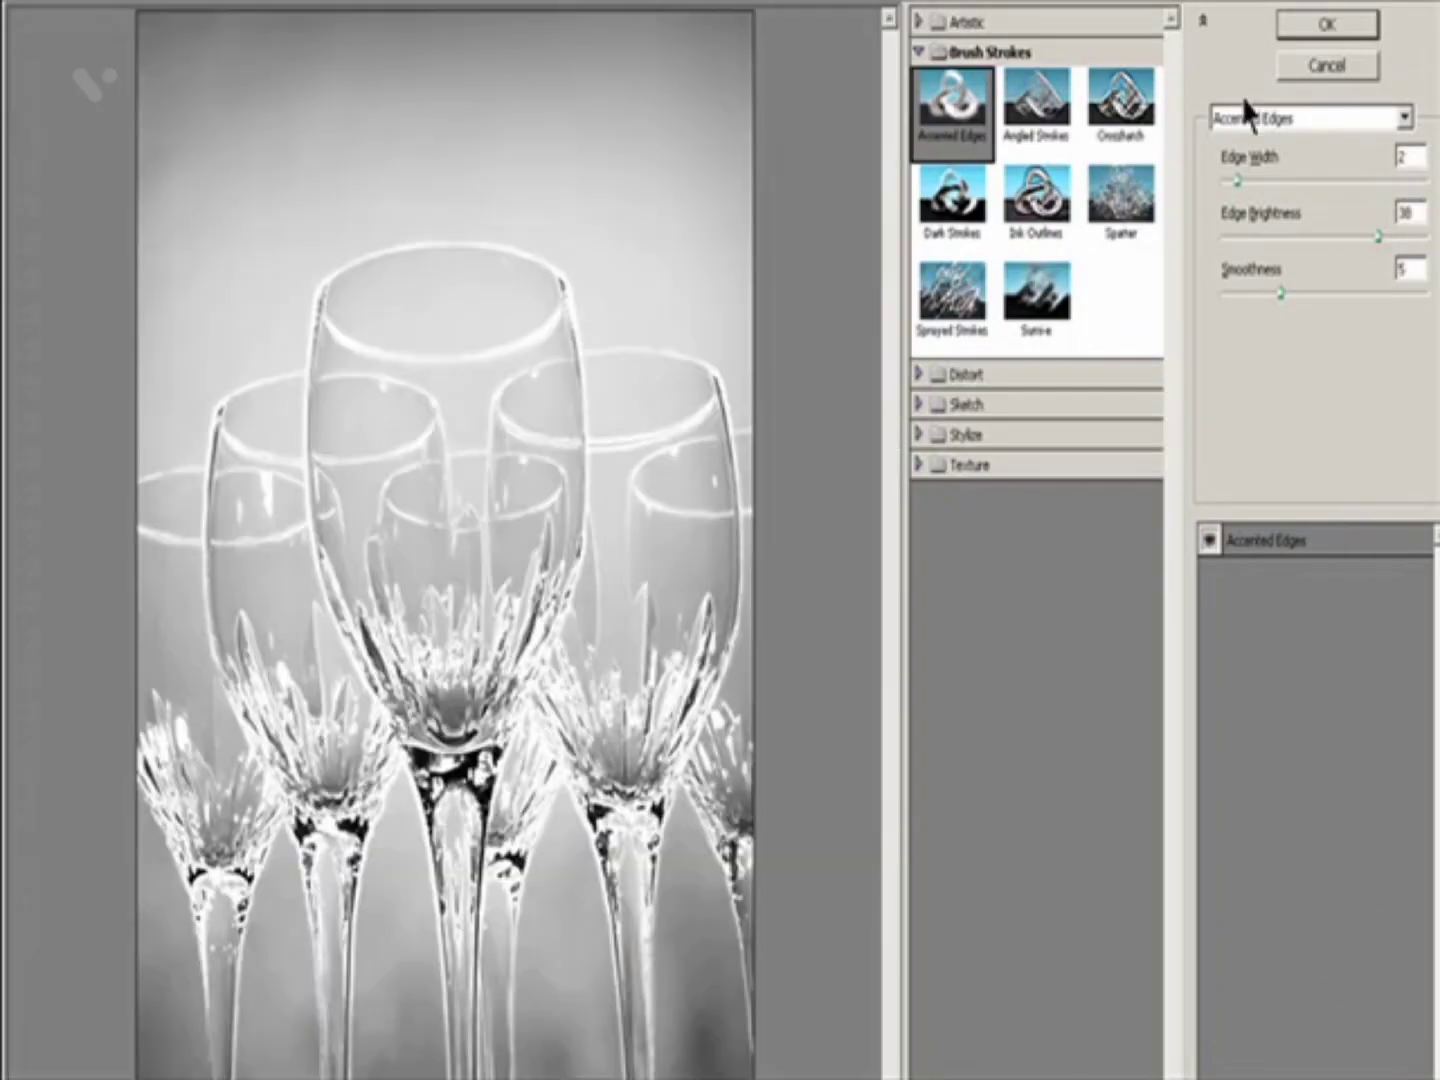
pyautogui.click(1328, 23)
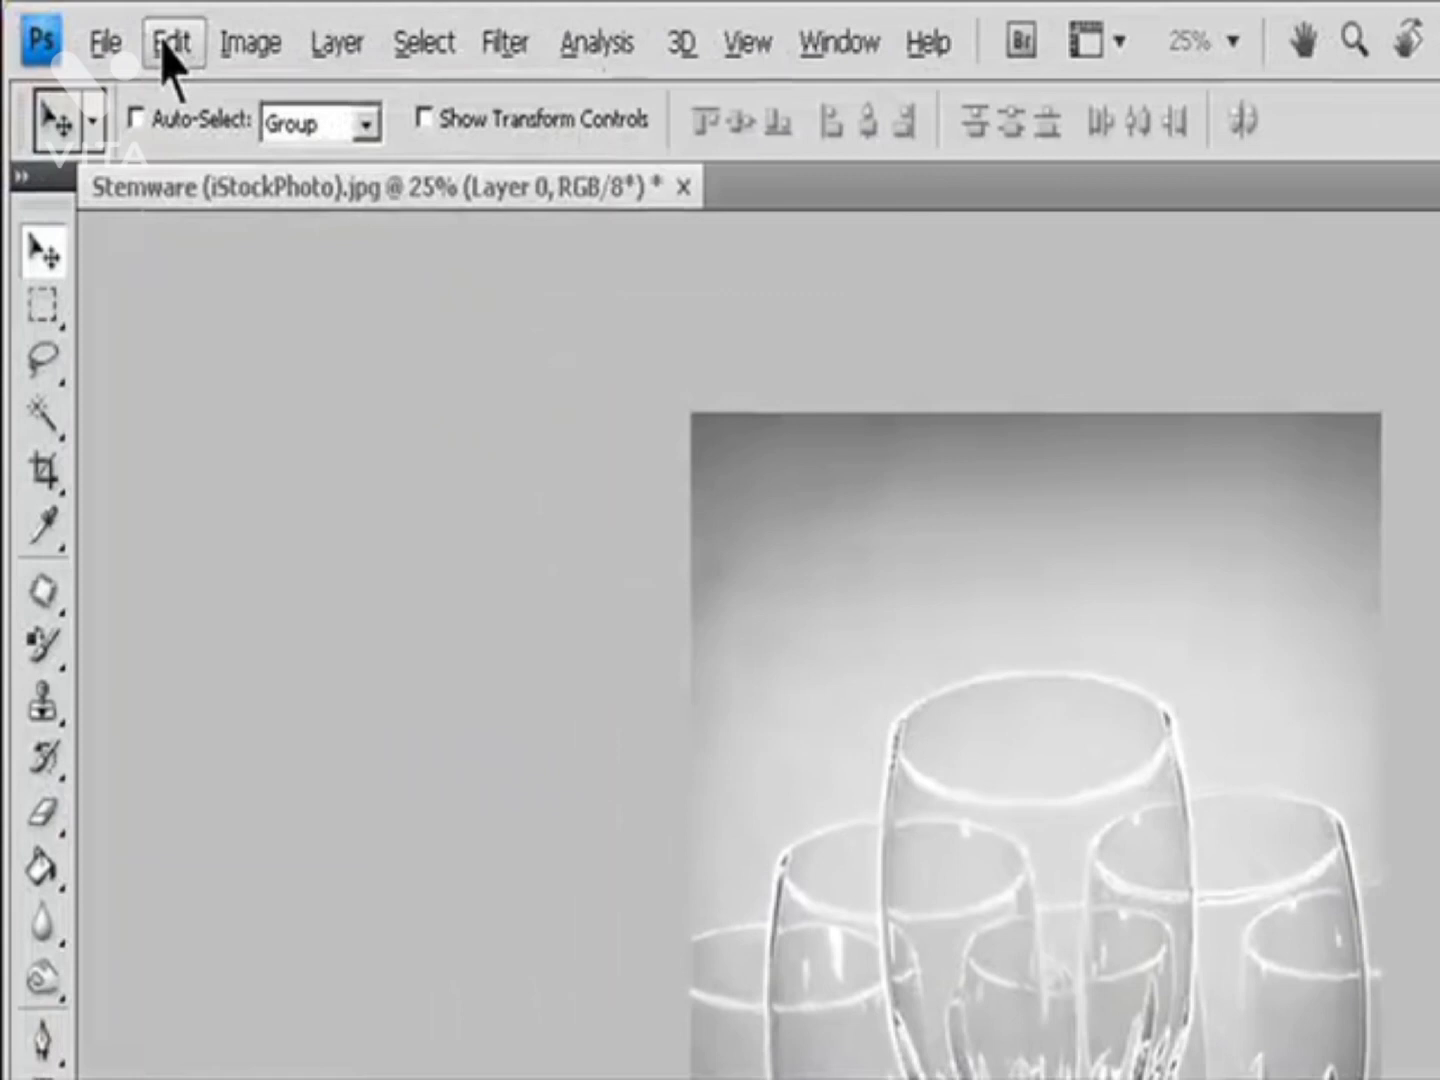
# Step: Fade the Accented Edges filter to 58% opacity using the Screen blend mode
pyautogui.click(94, 23)
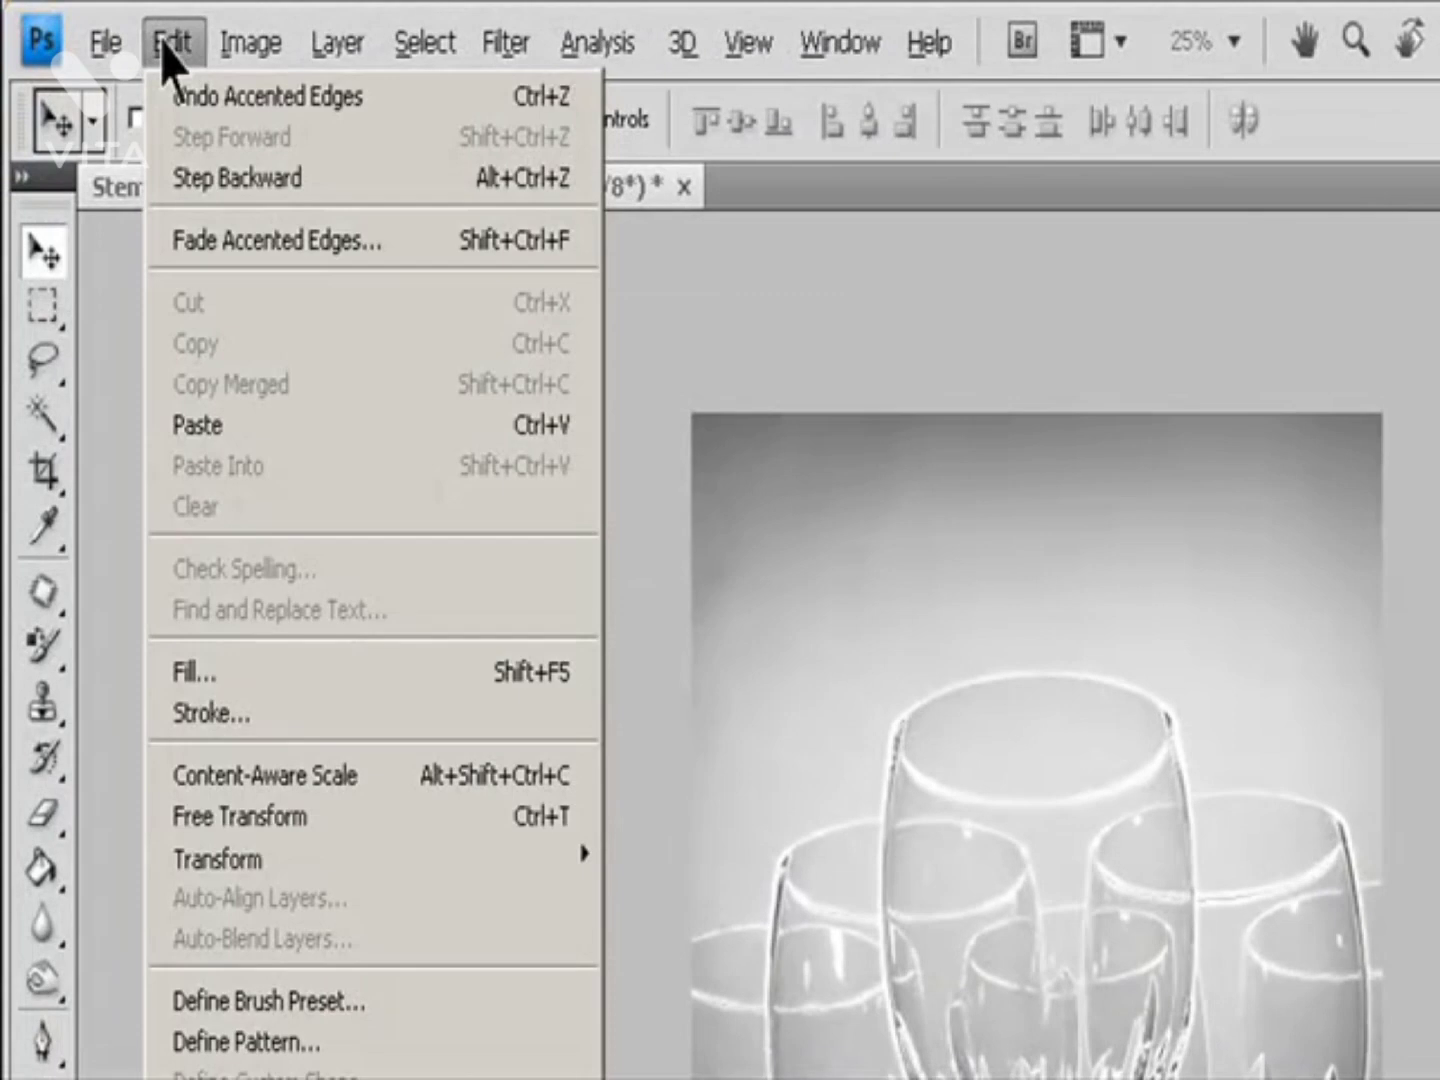
pyautogui.click(224, 262)
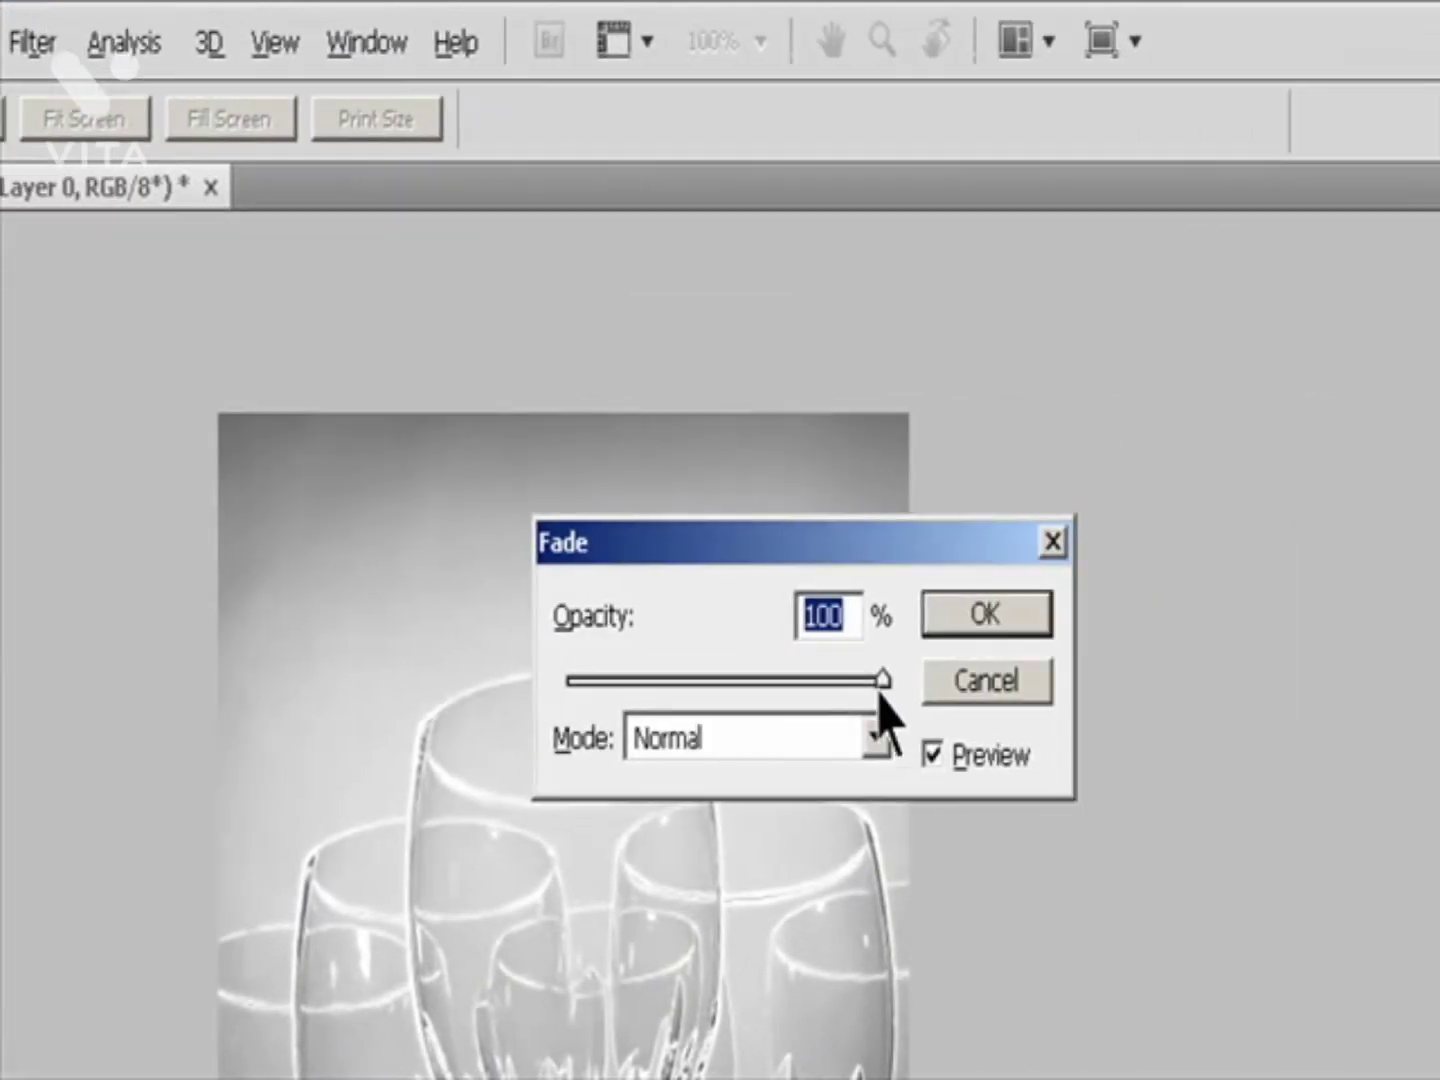
pyautogui.moveTo(878, 692); pyautogui.dragTo(801, 689)
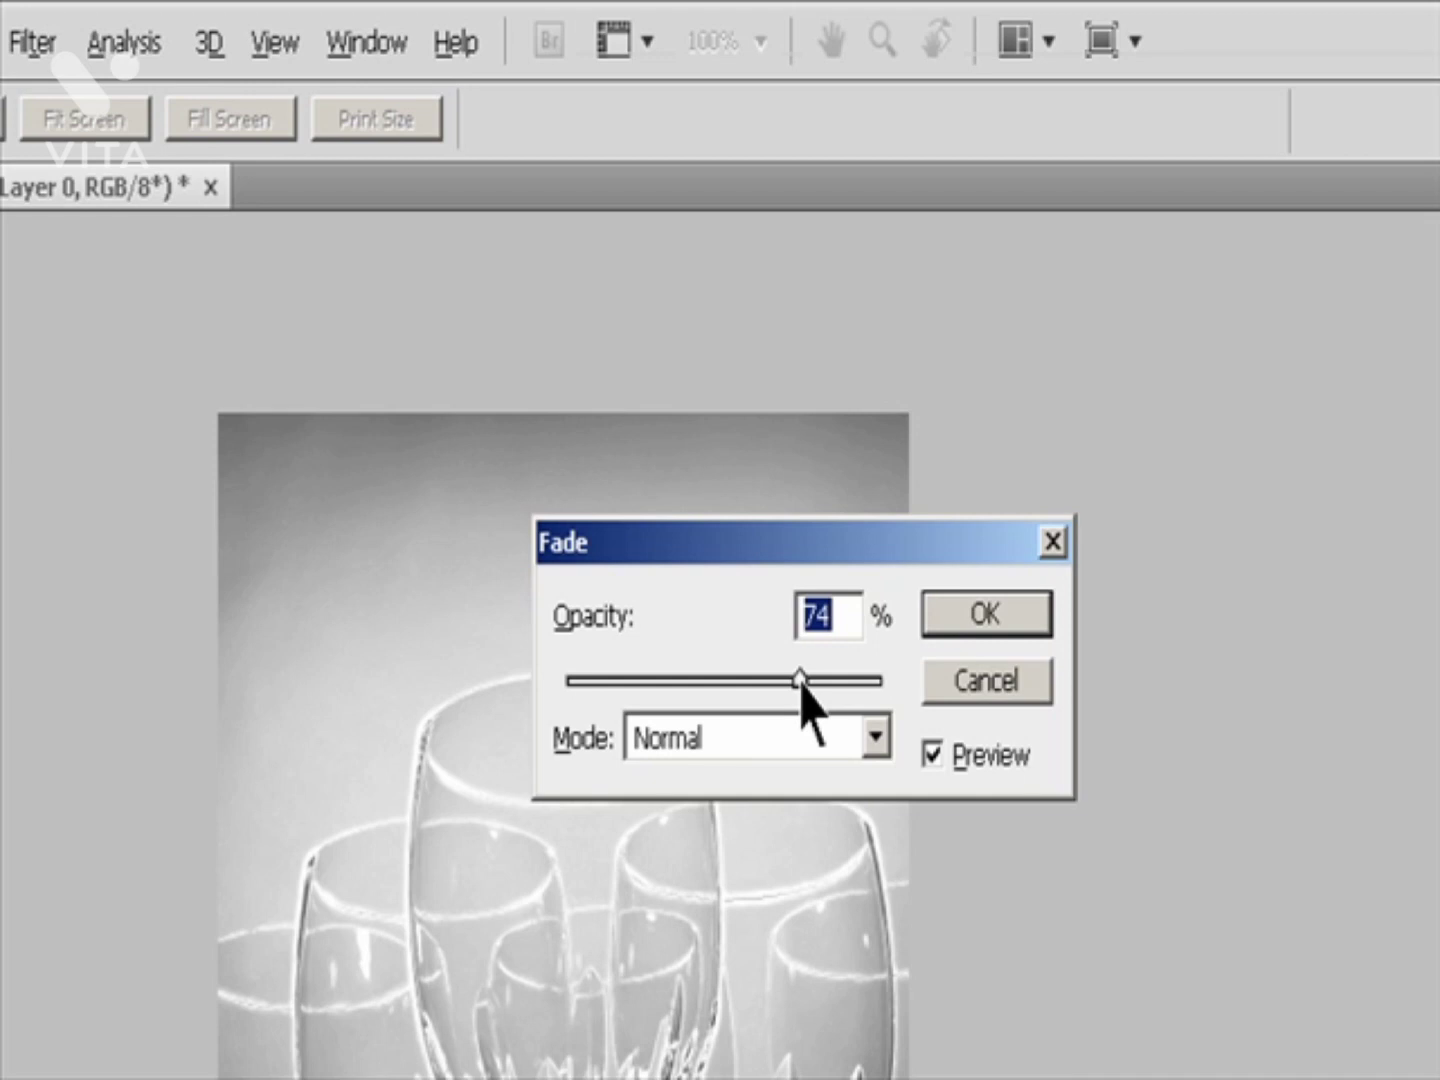
pyautogui.moveTo(801, 681); pyautogui.dragTo(752, 681)
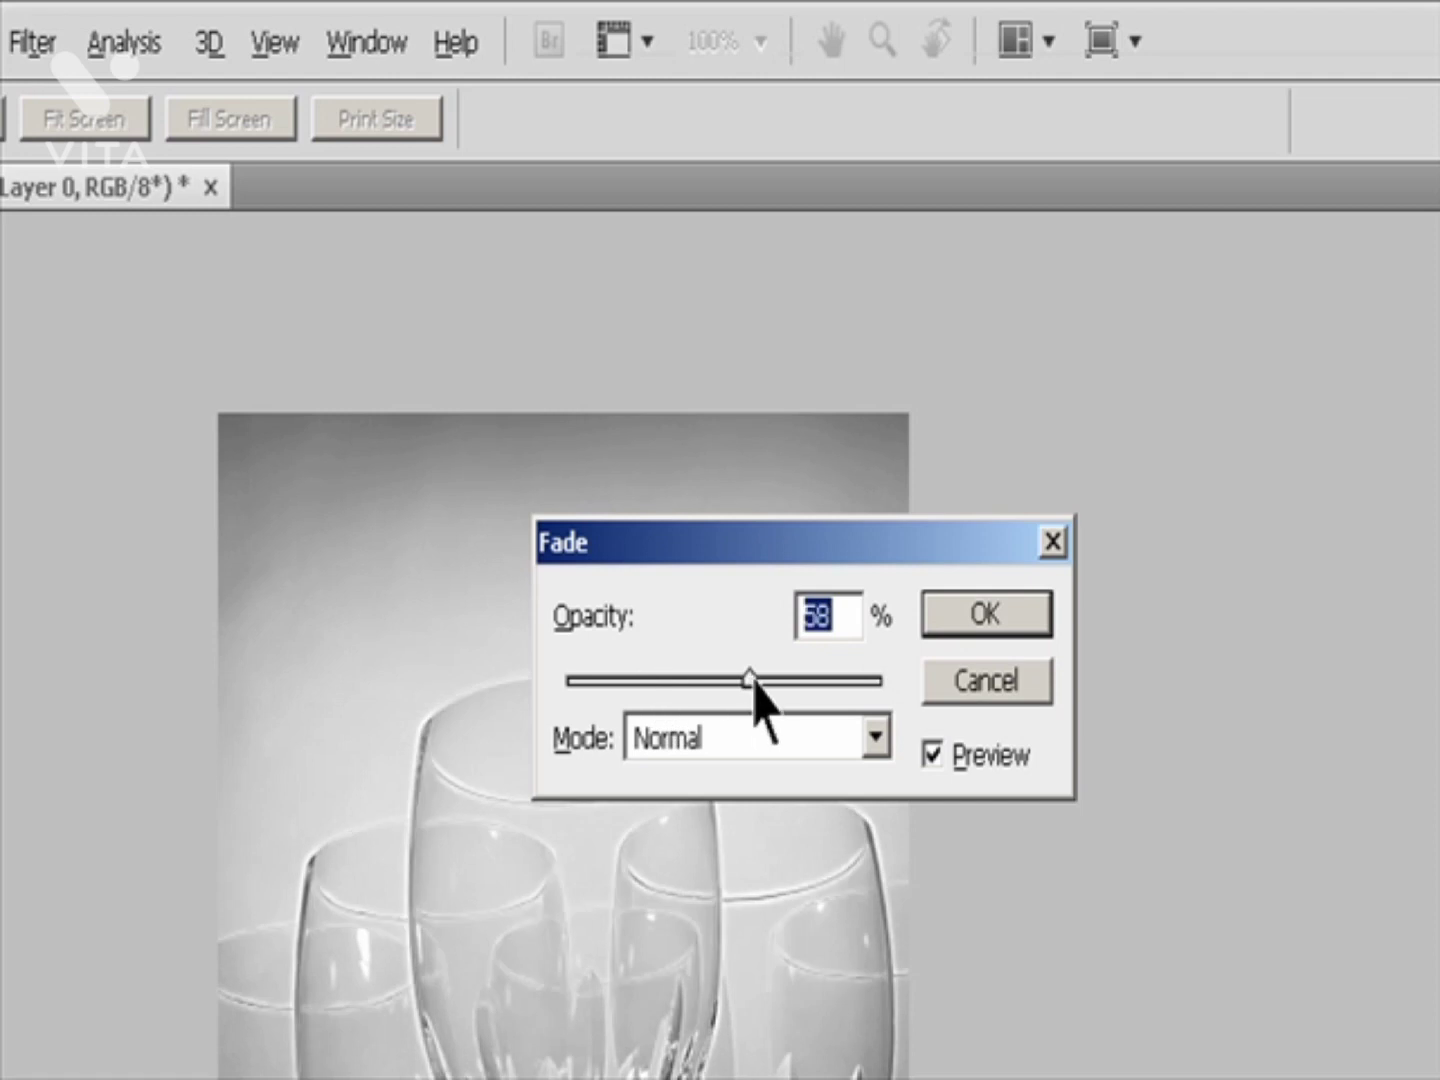
pyautogui.click(874, 741)
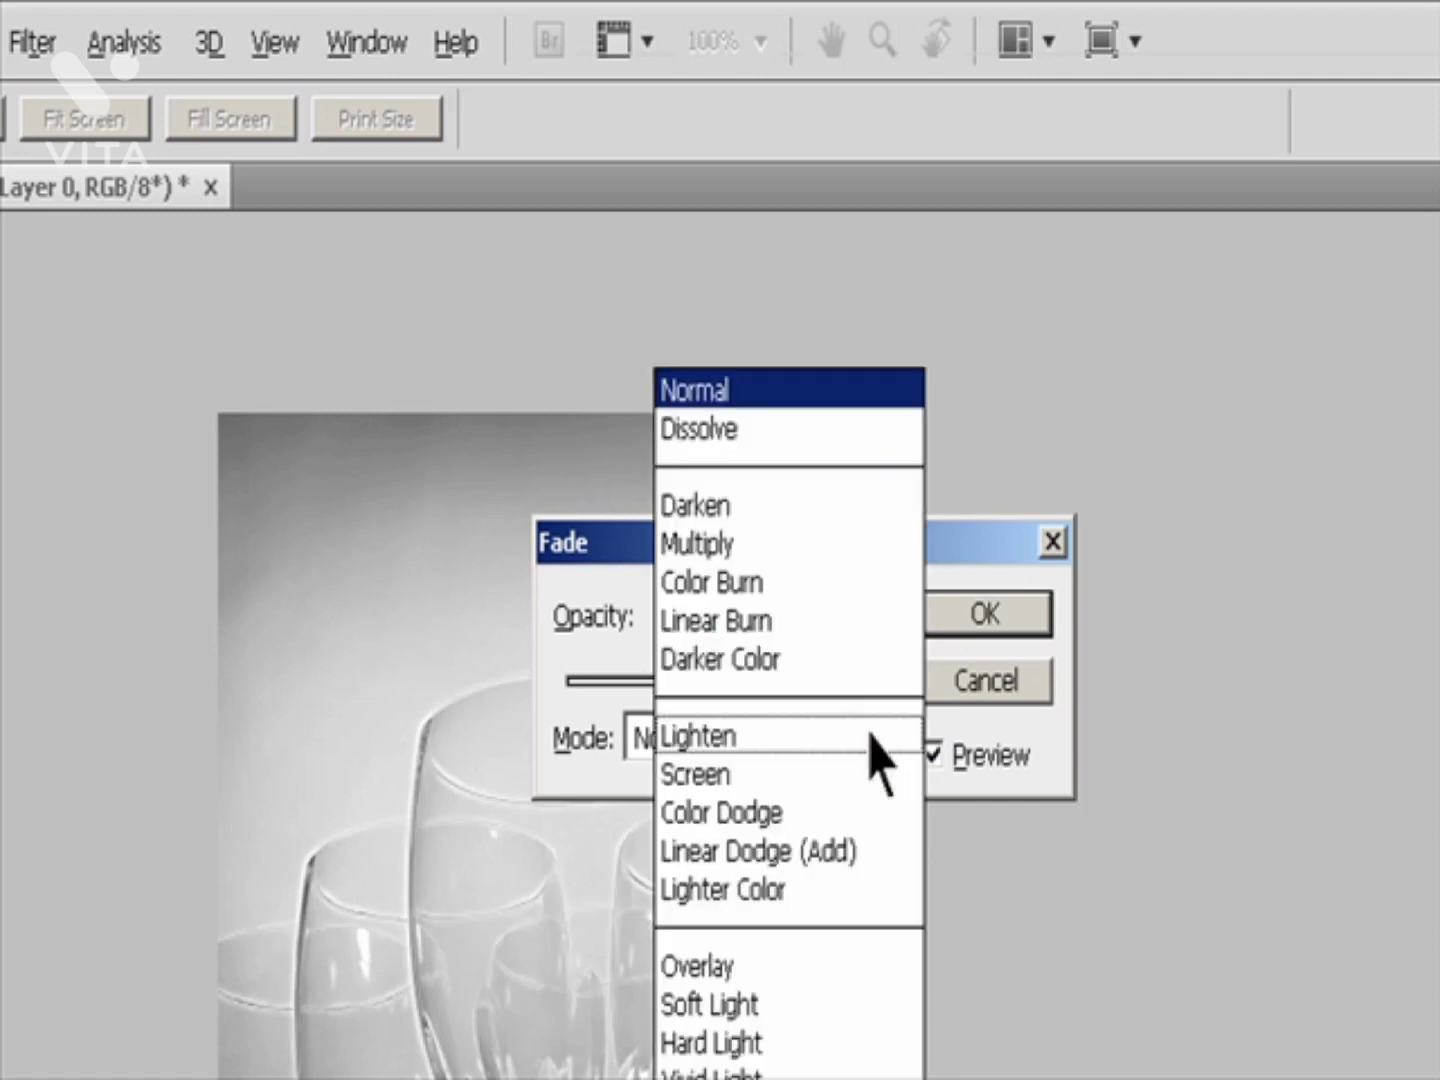
pyautogui.click(752, 779)
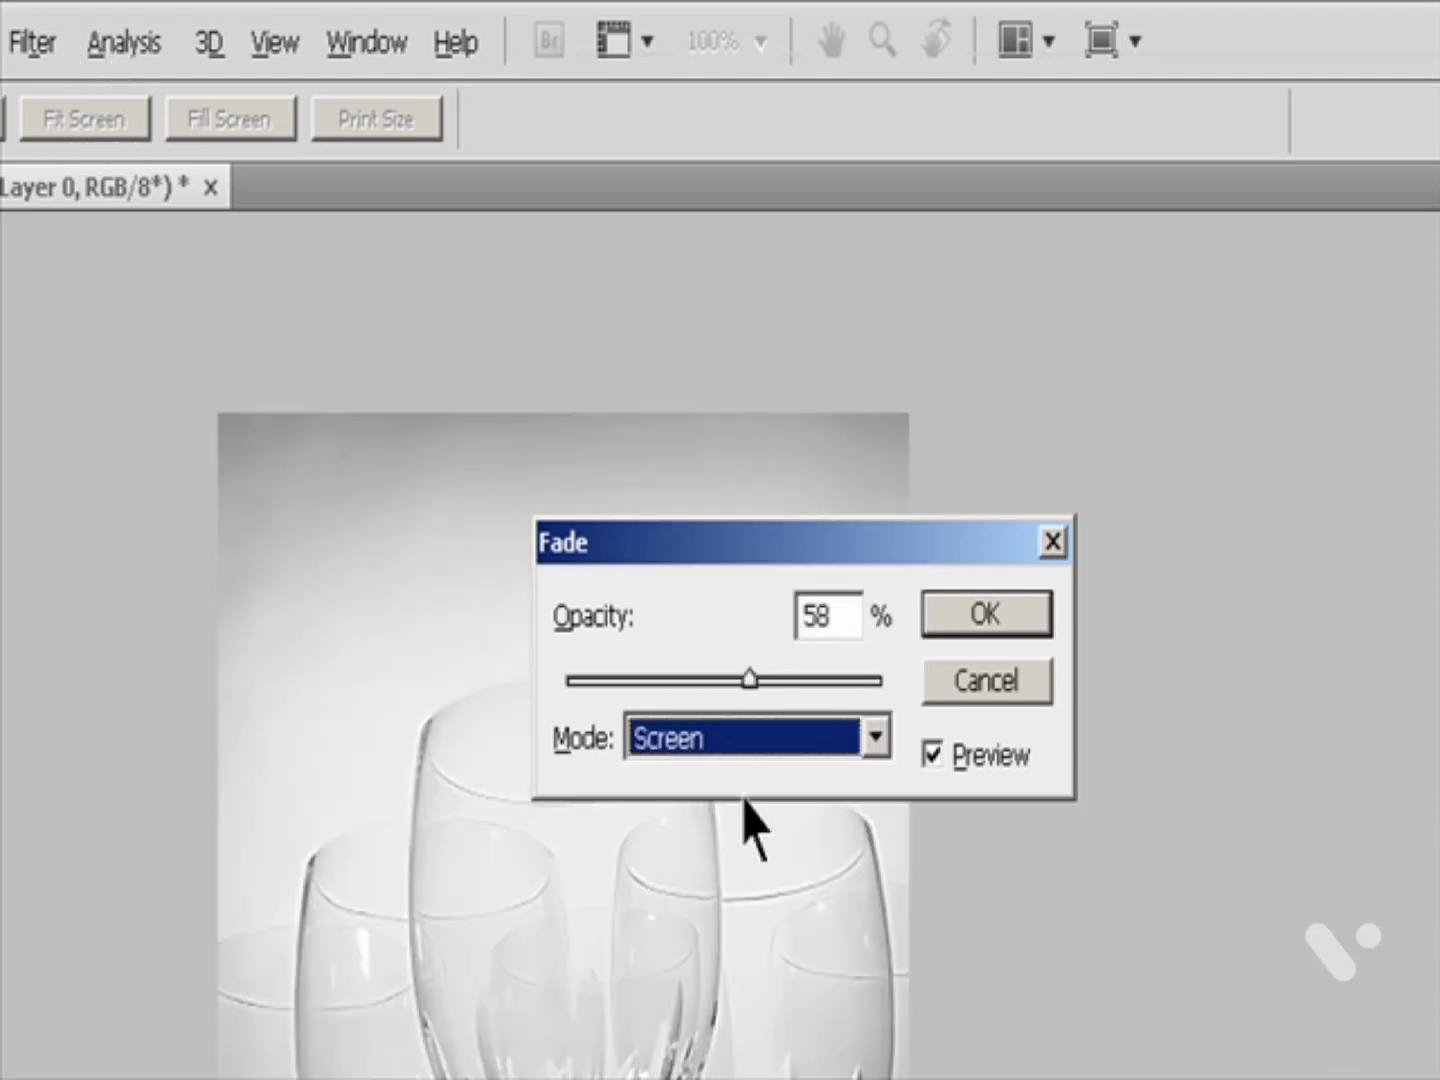
pyautogui.click(981, 616)
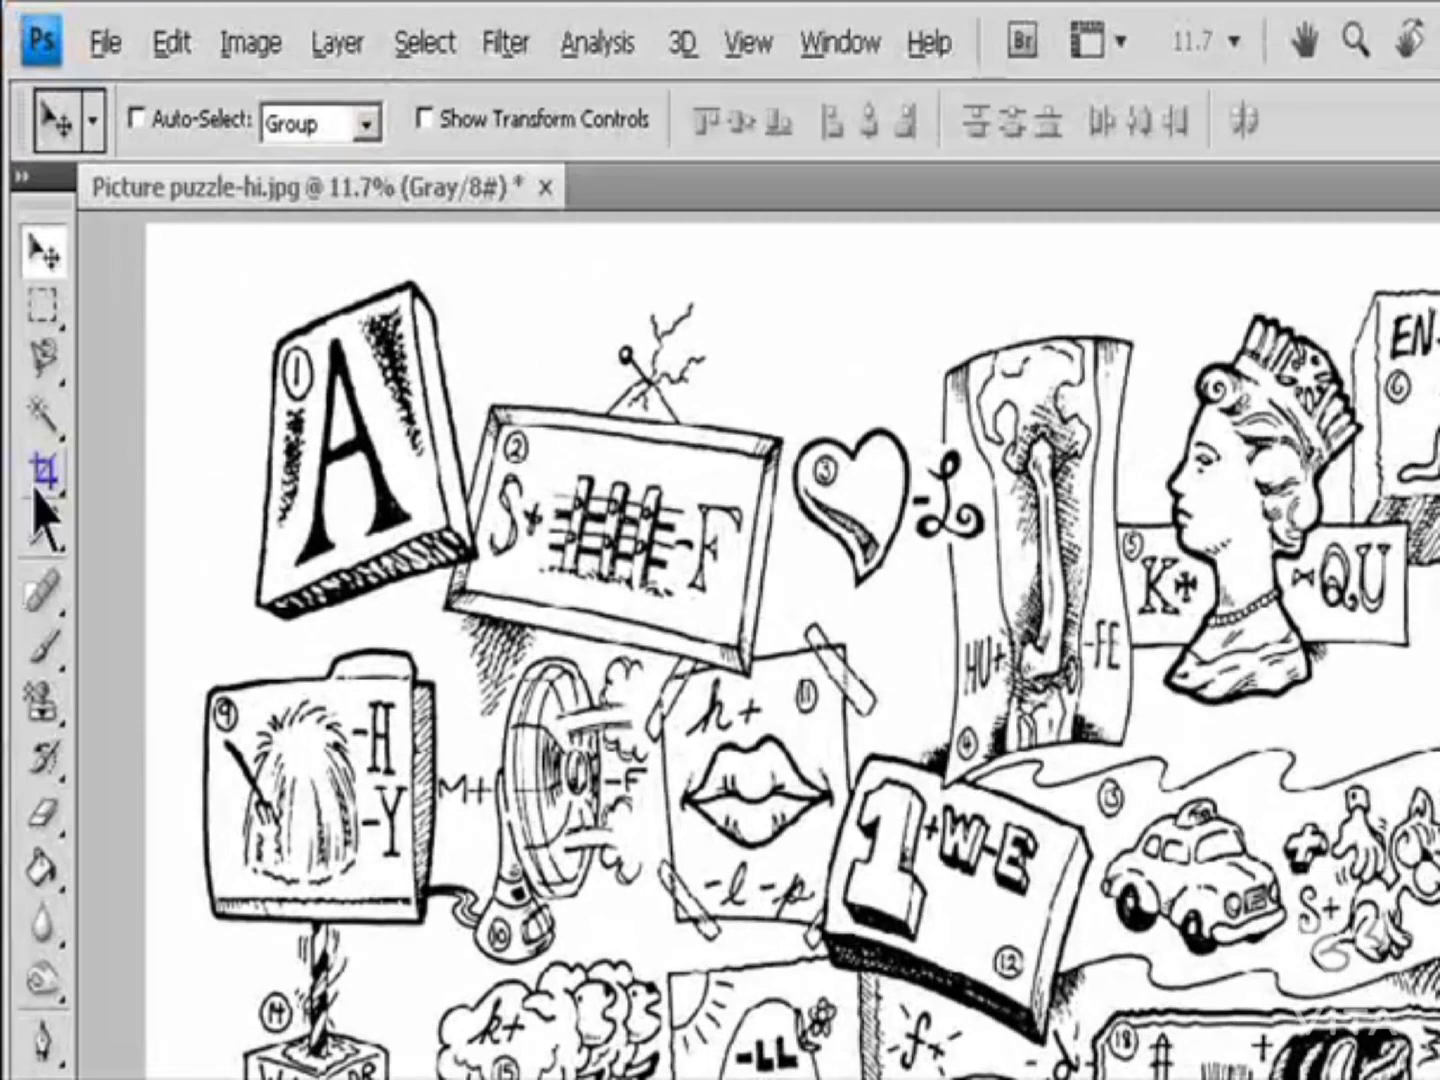
# Step: Activate the Crop tool on the picture puzzle image and clear its width, height and resolution settings
pyautogui.click(22, 273)
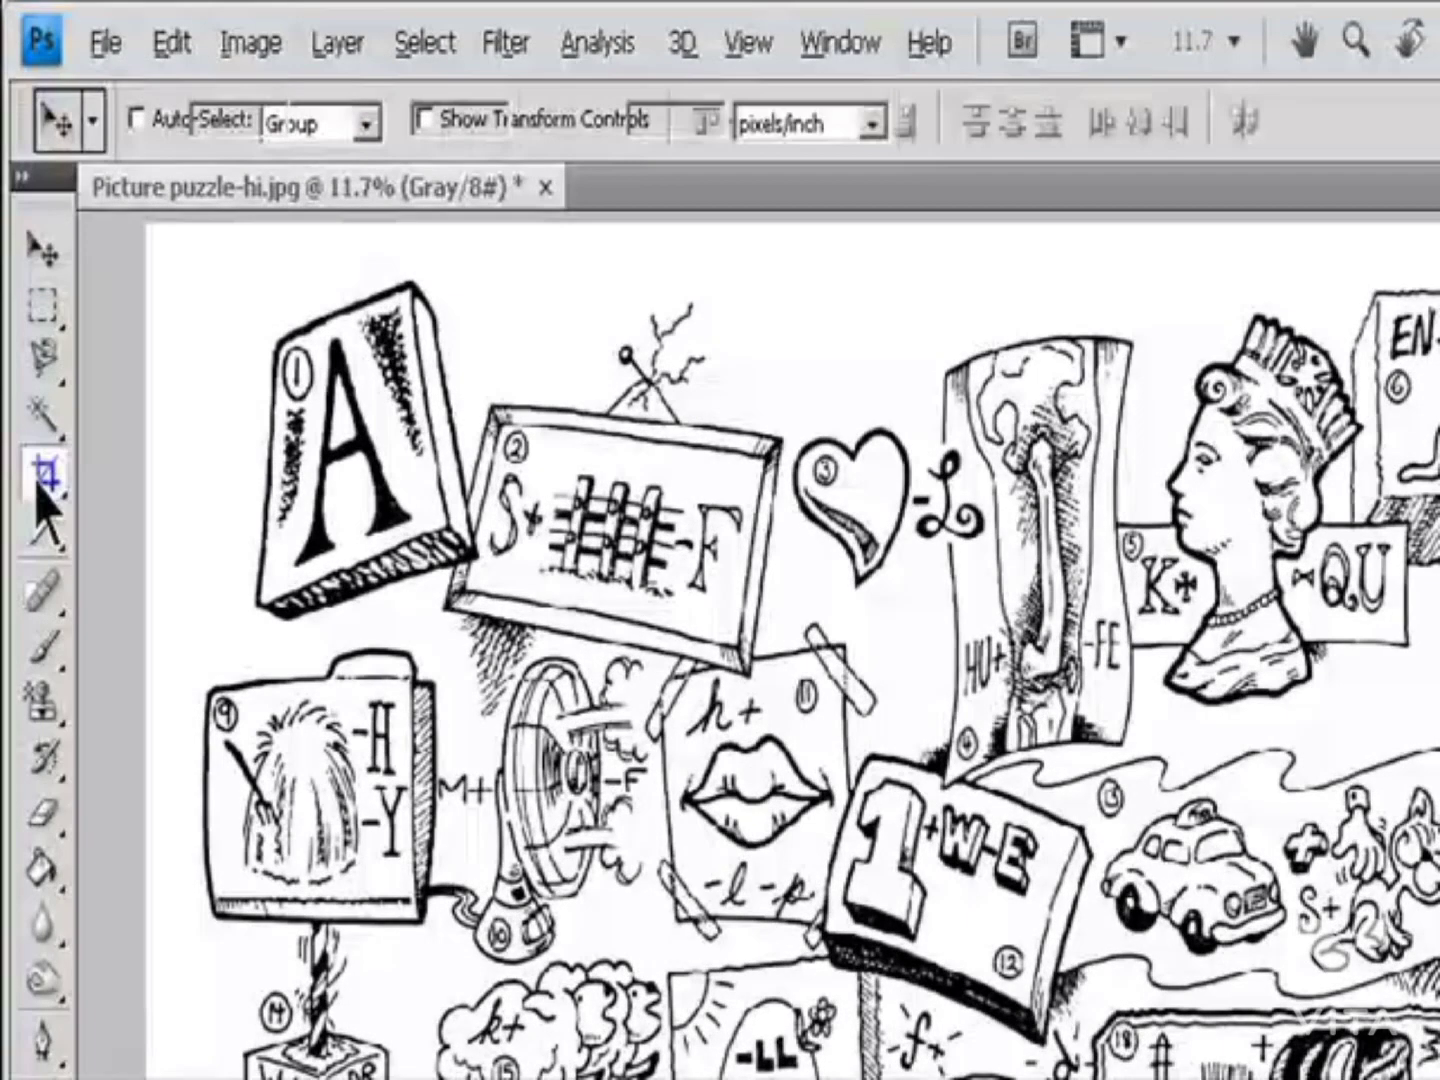
pyautogui.click(42, 478)
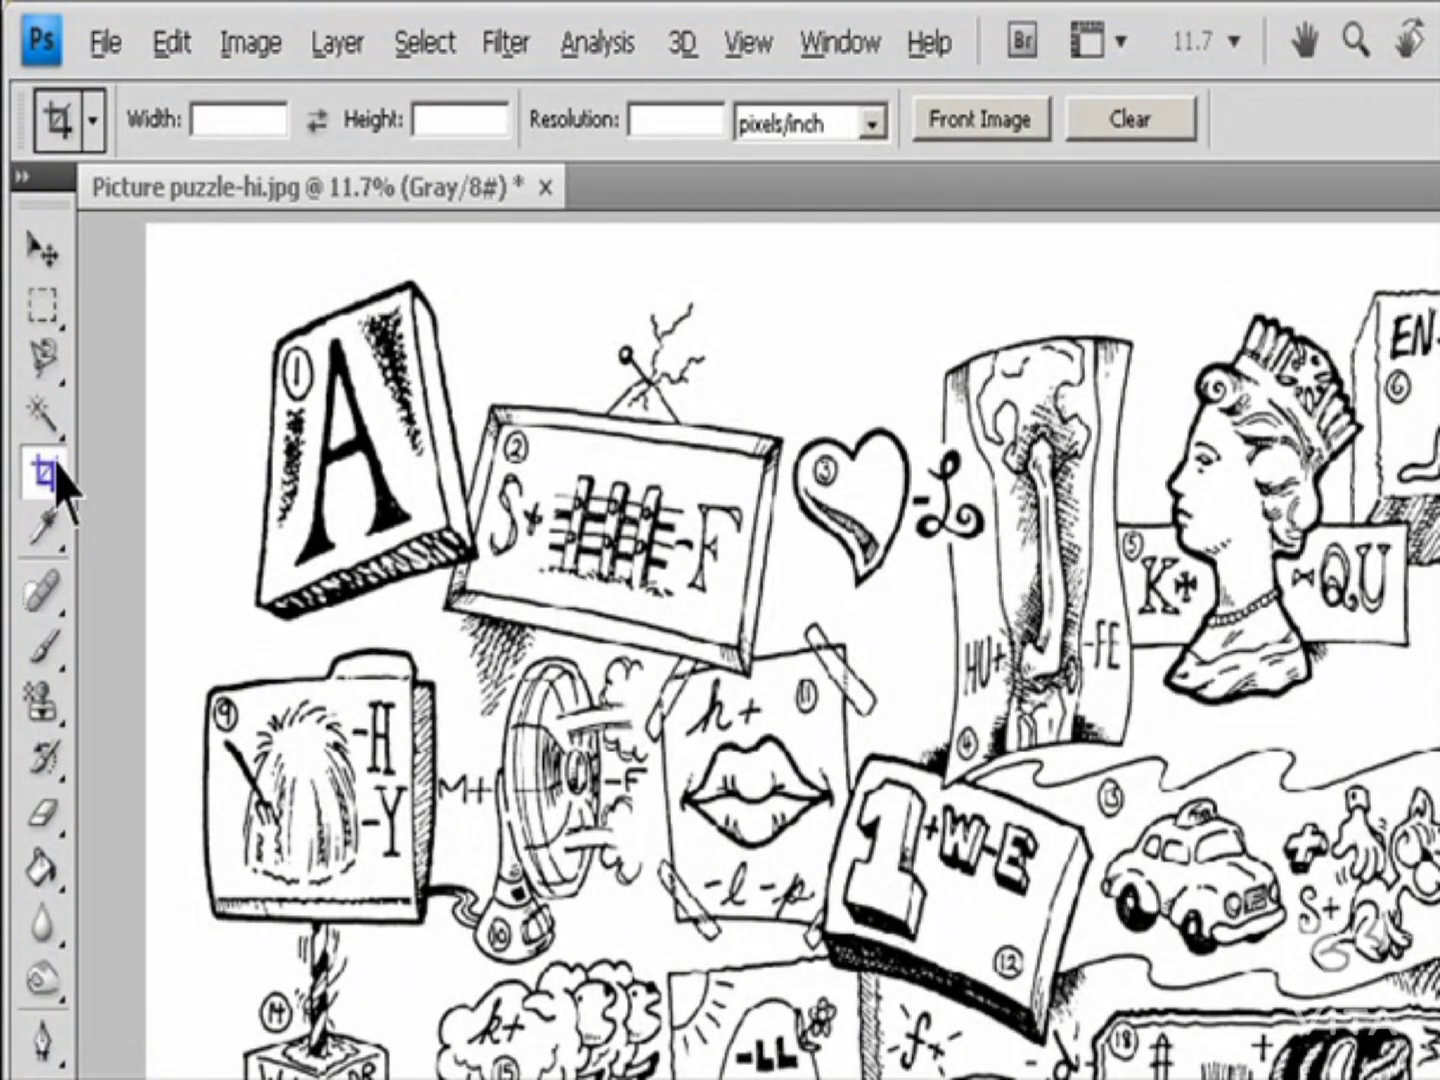
pyautogui.click(675, 125)
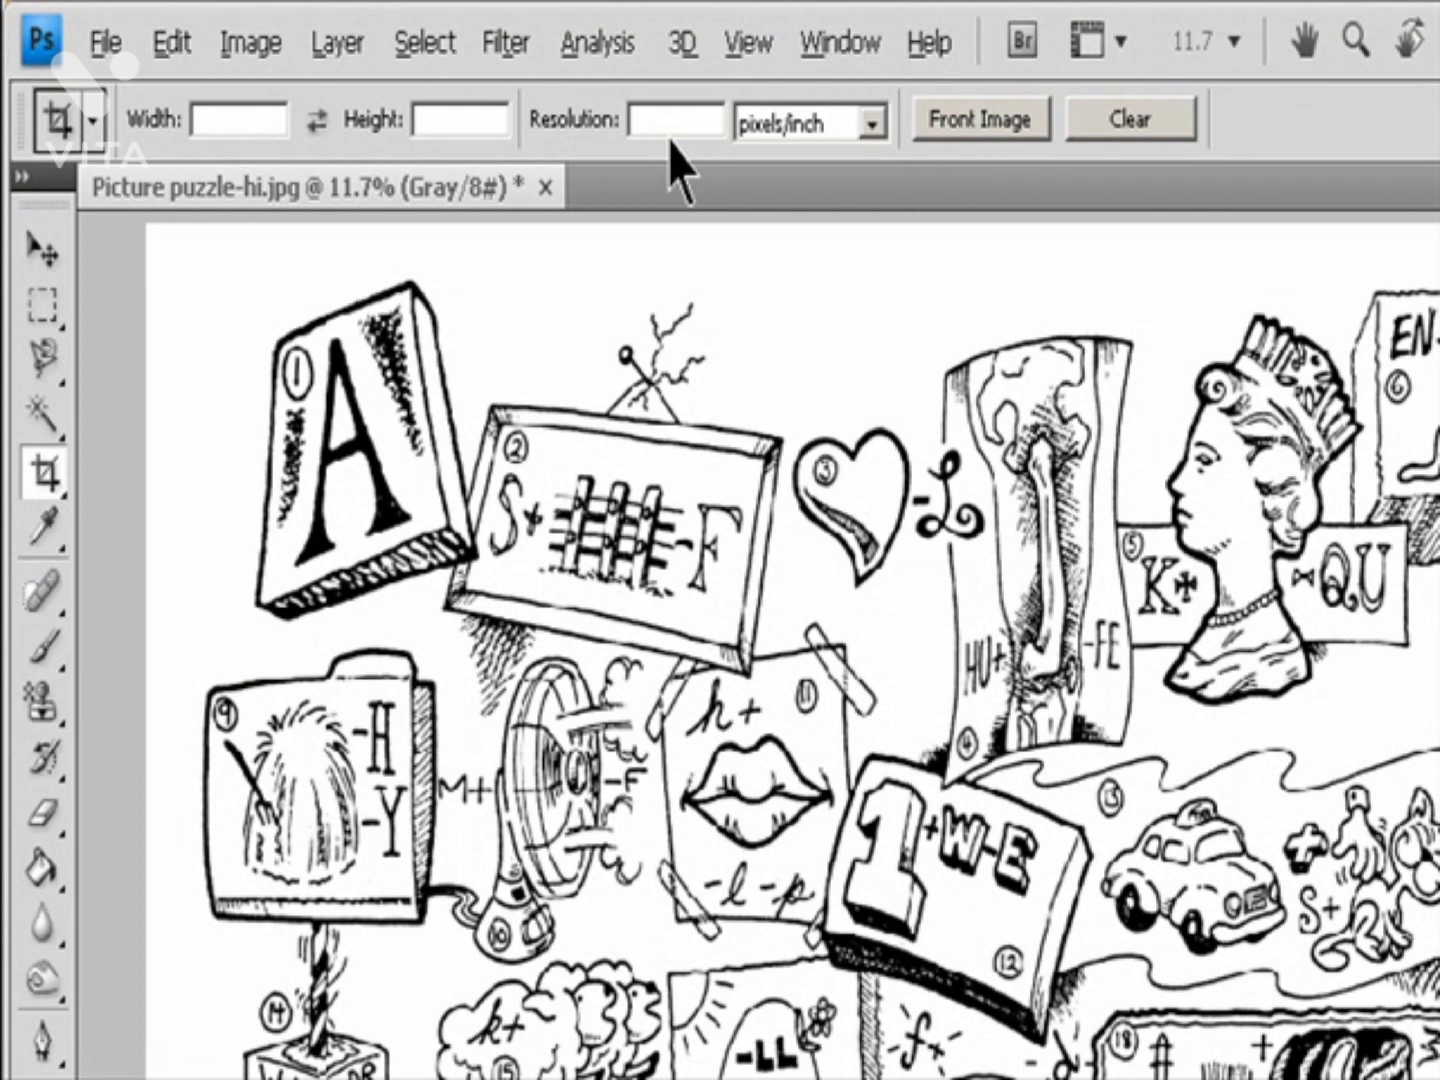
pyautogui.click(1135, 122)
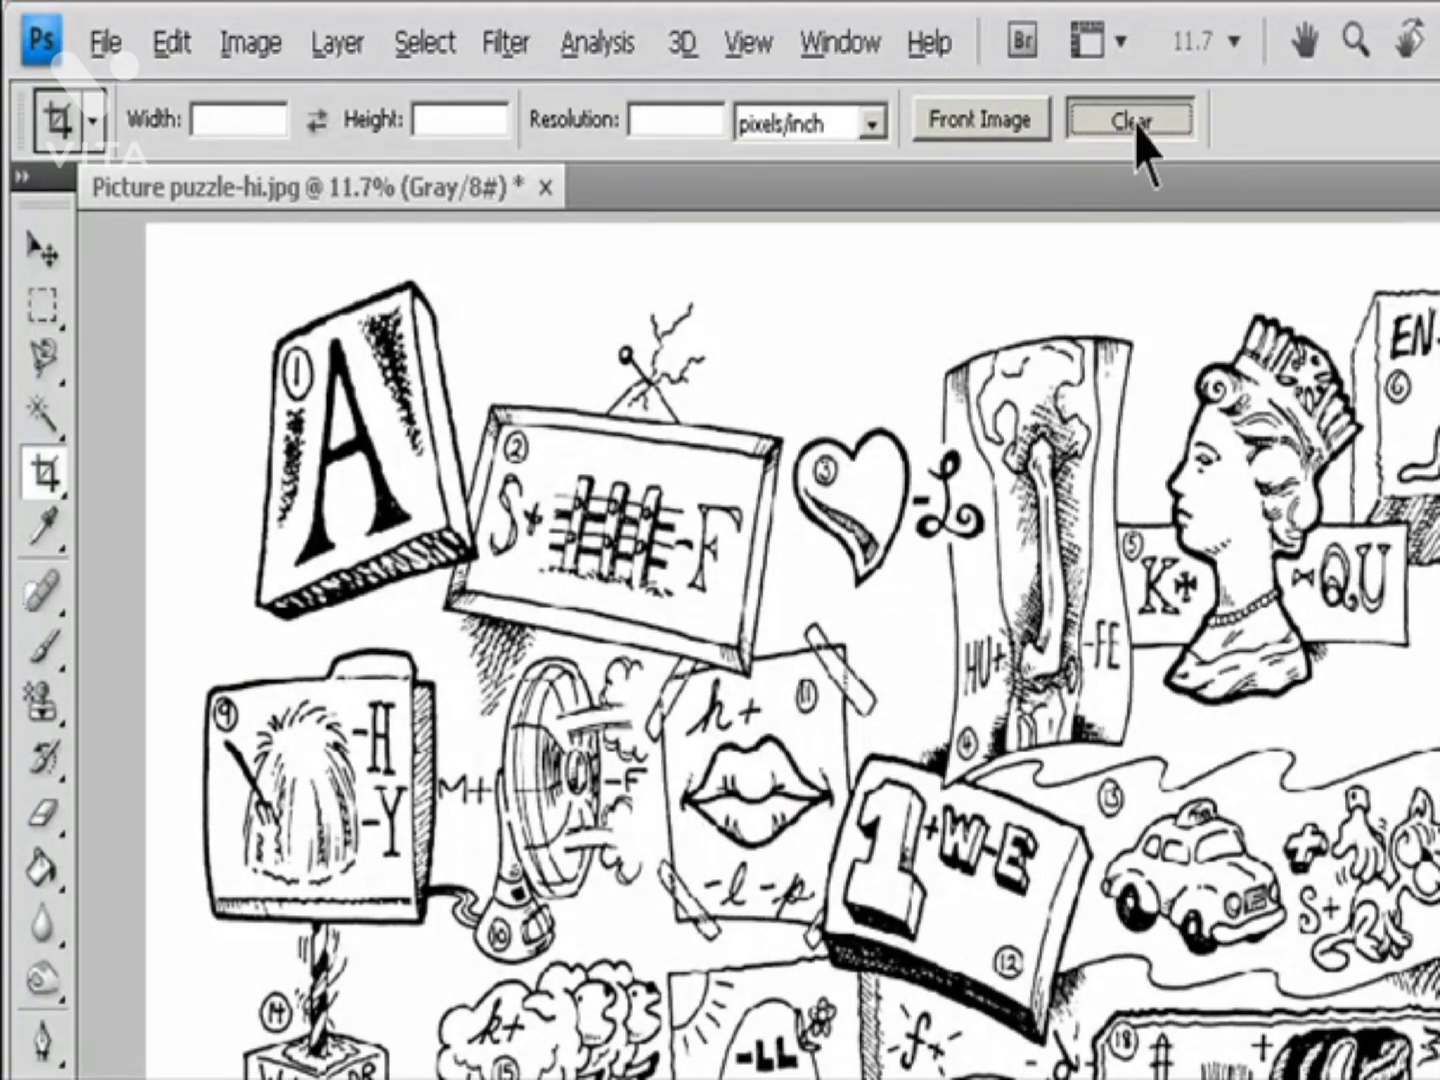
pyautogui.click(1138, 124)
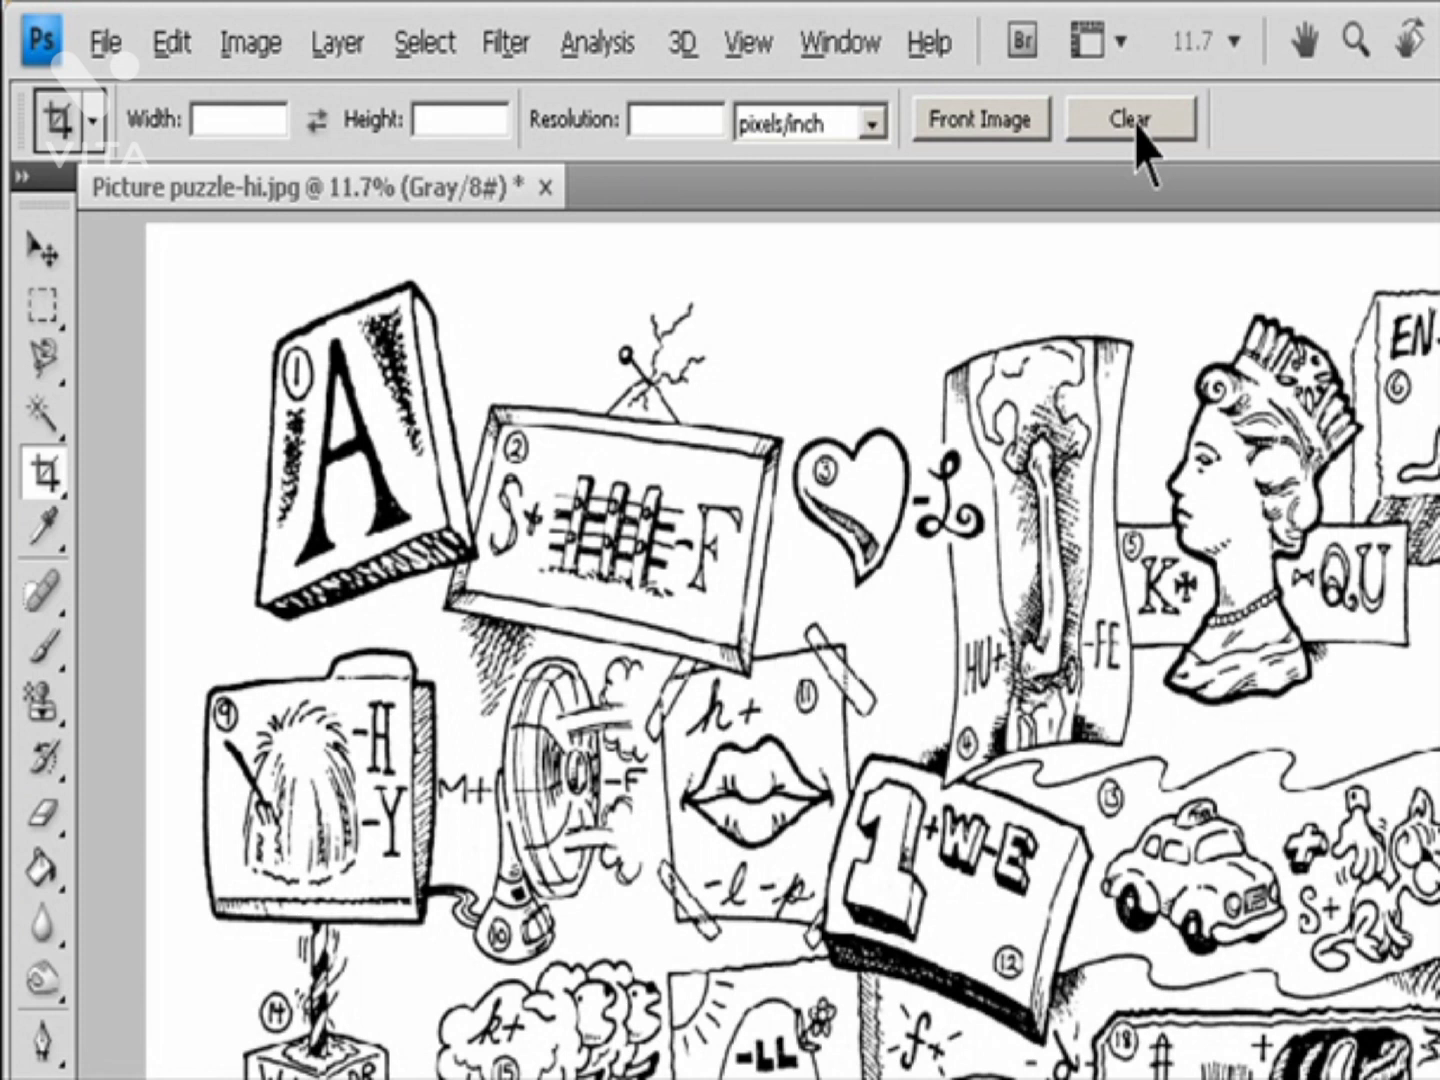
# Step: Enter a crop size of 800 in wide by 600 in high and swap the two dimensions
pyautogui.click(248, 121)
pyautogui.write('800')
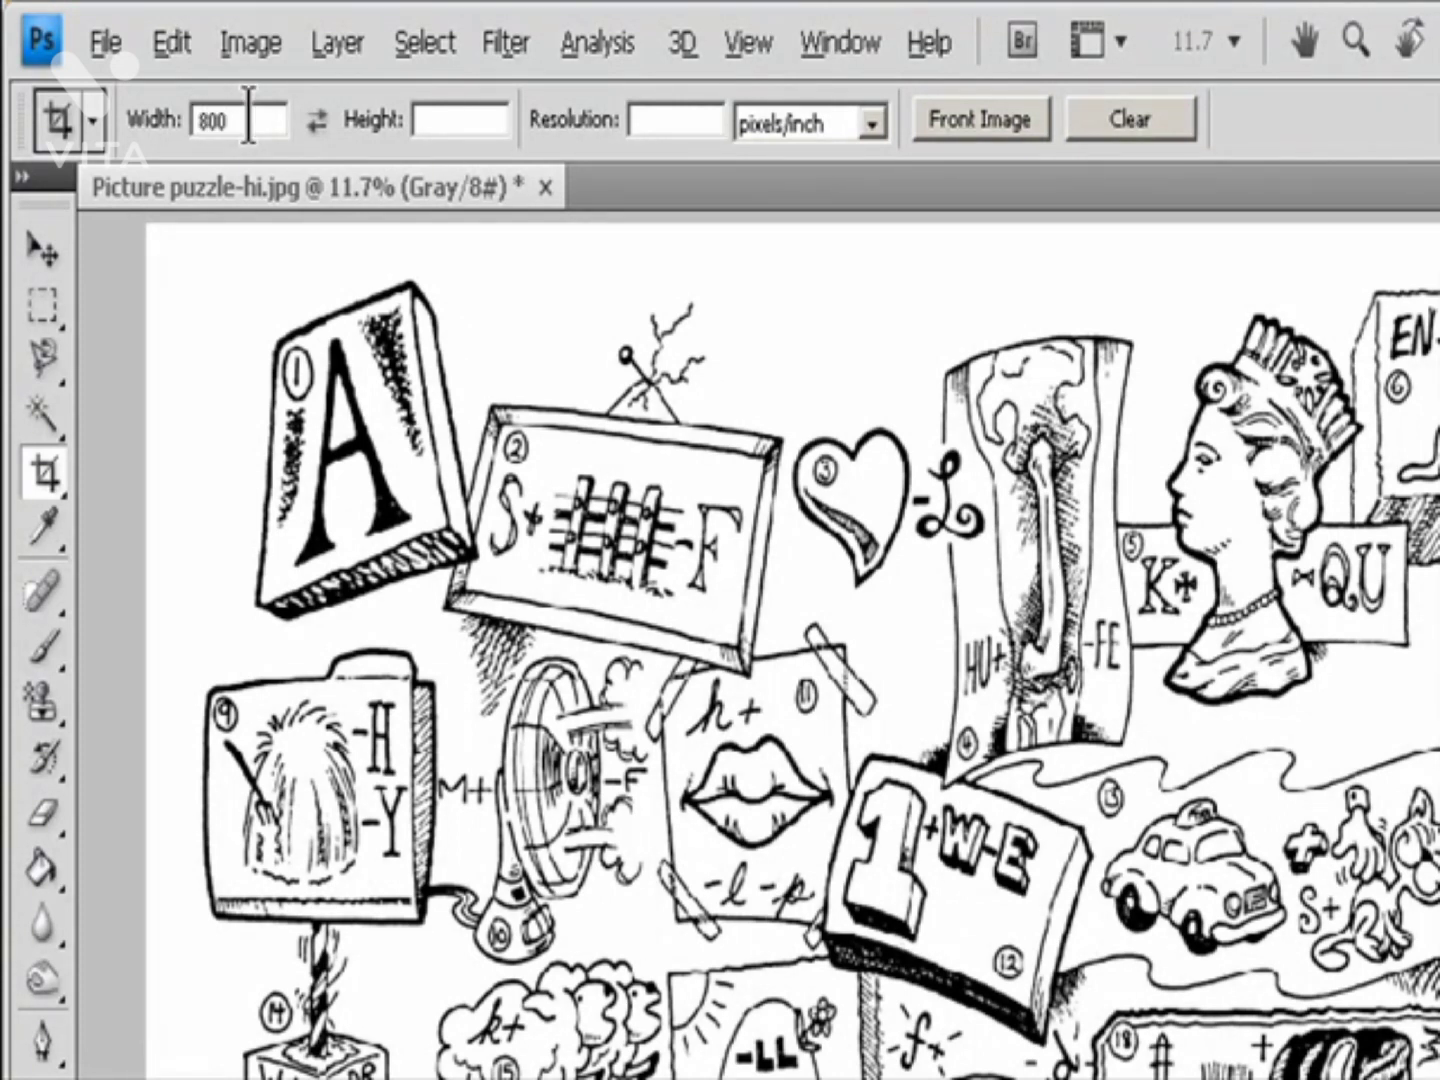
pyautogui.click(456, 121)
pyautogui.write('600')
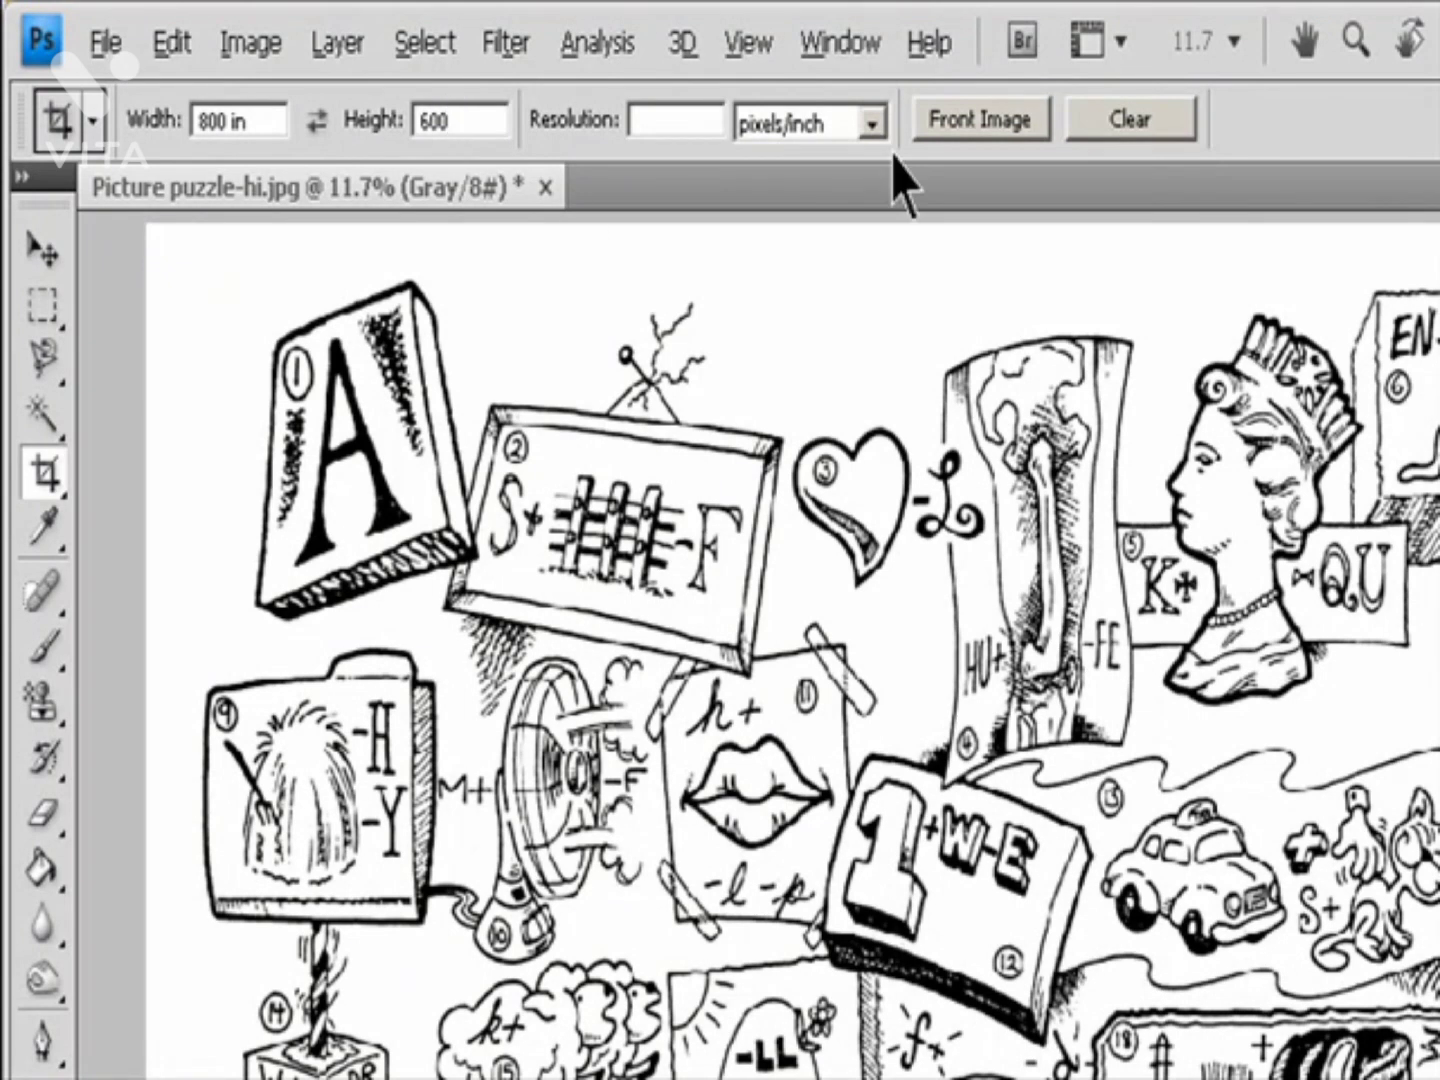
pyautogui.click(695, 127)
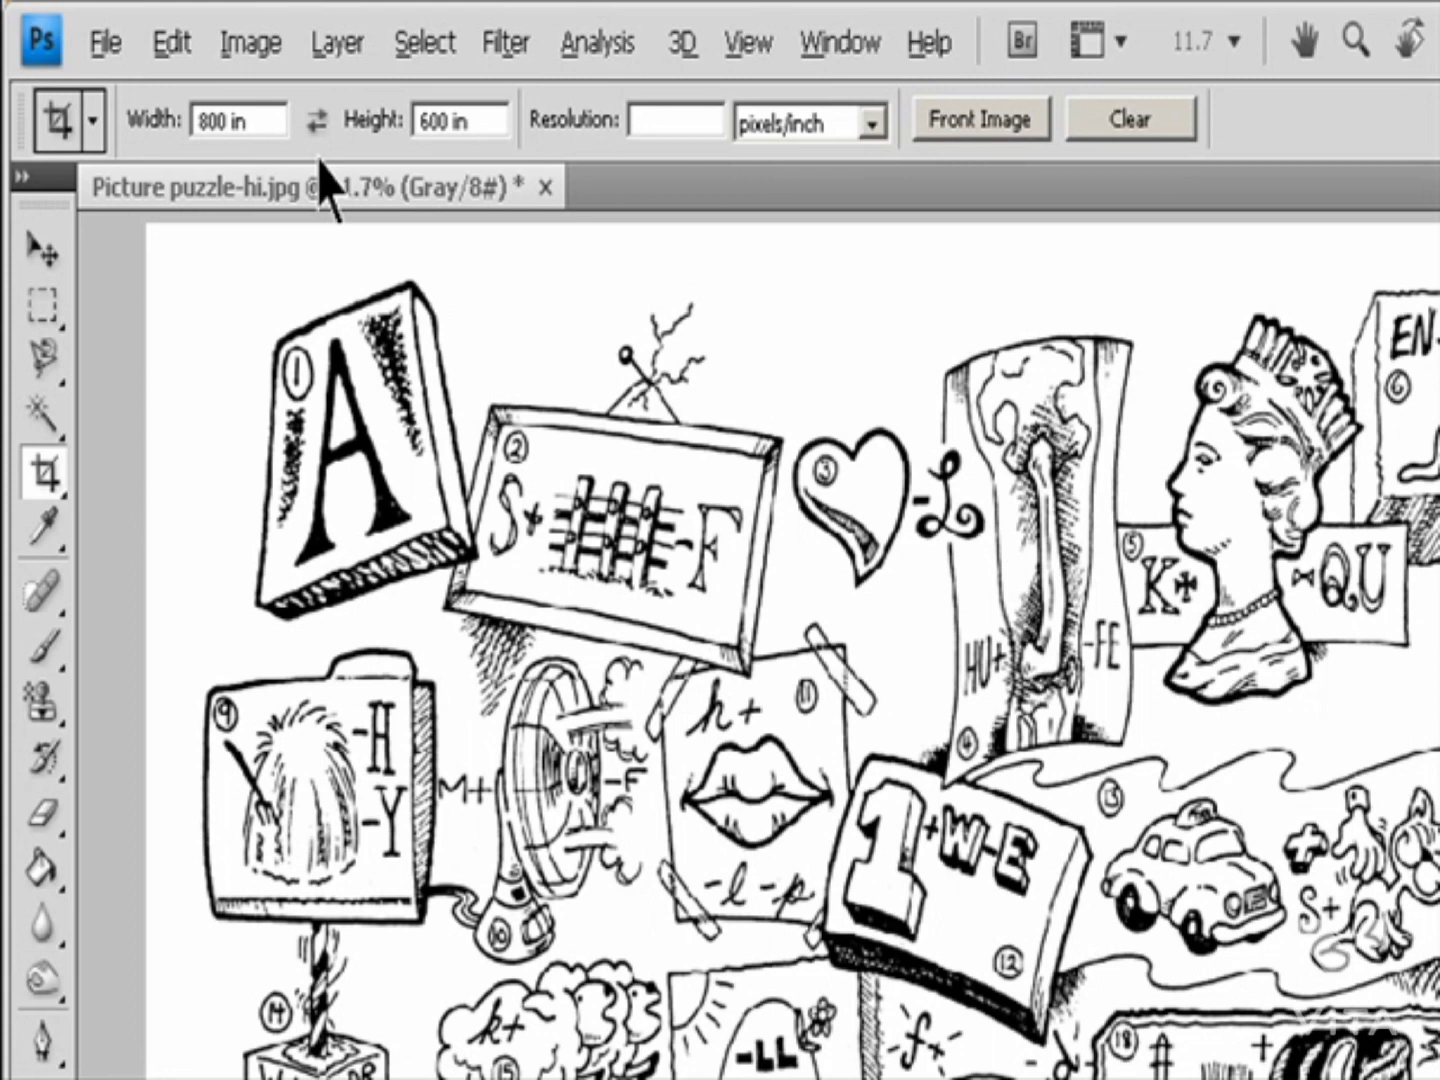
pyautogui.click(317, 122)
pyautogui.click(318, 121)
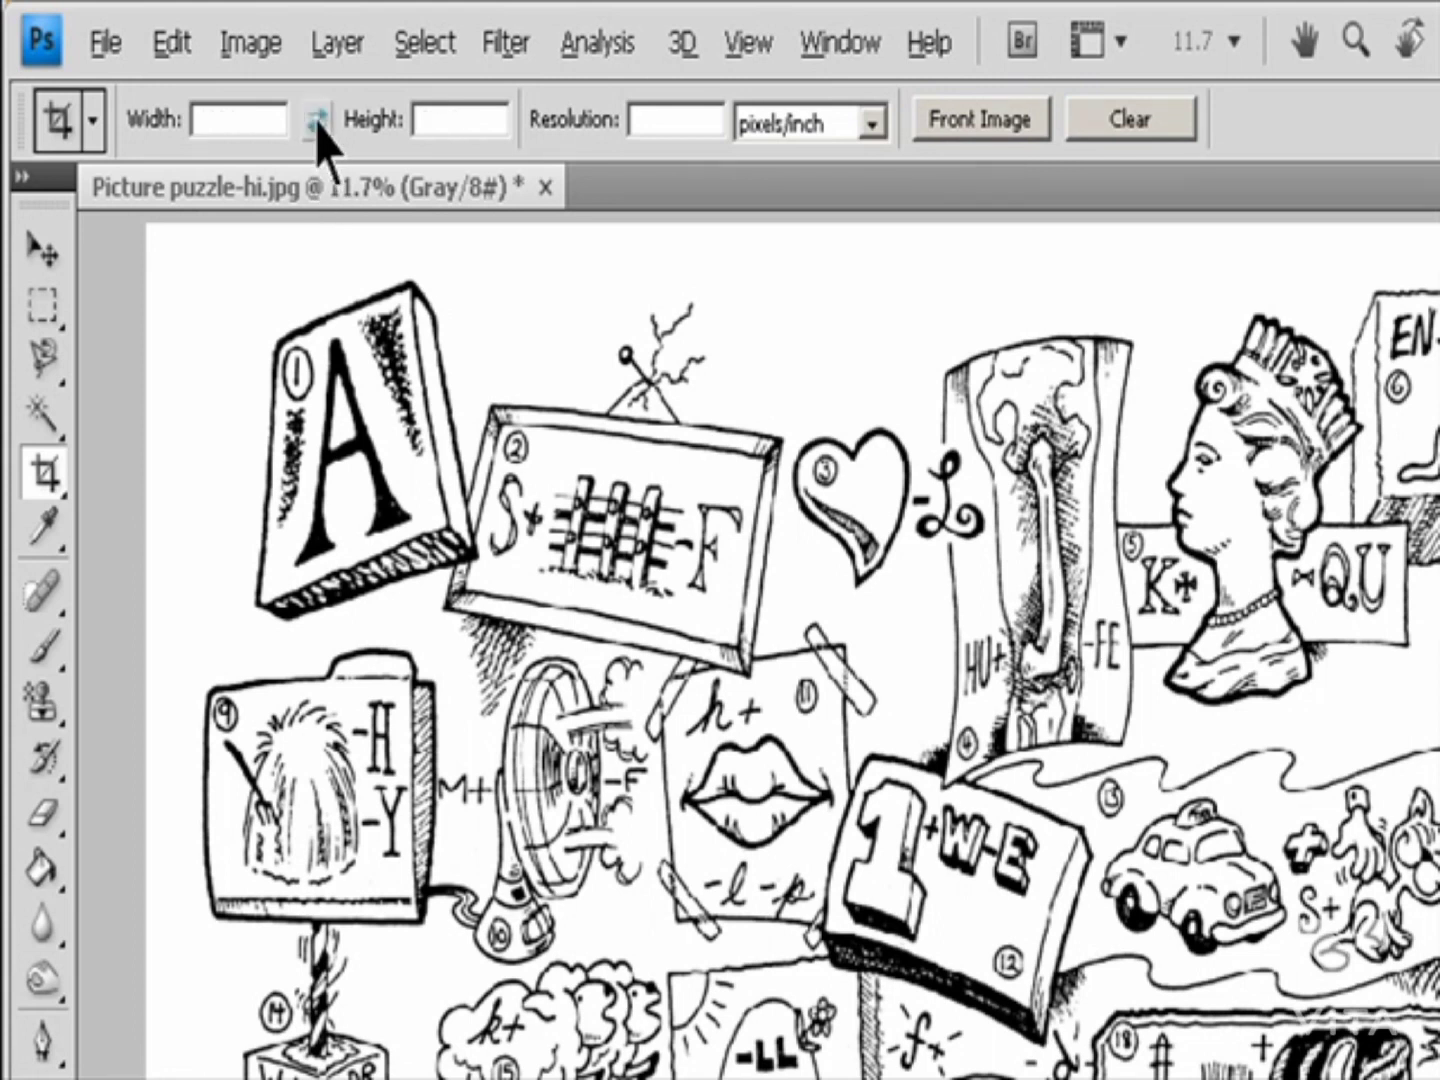
# Step: Open the image Snow on branch-hi.jpg from the Lesson 04 folder
pyautogui.click(122, 44)
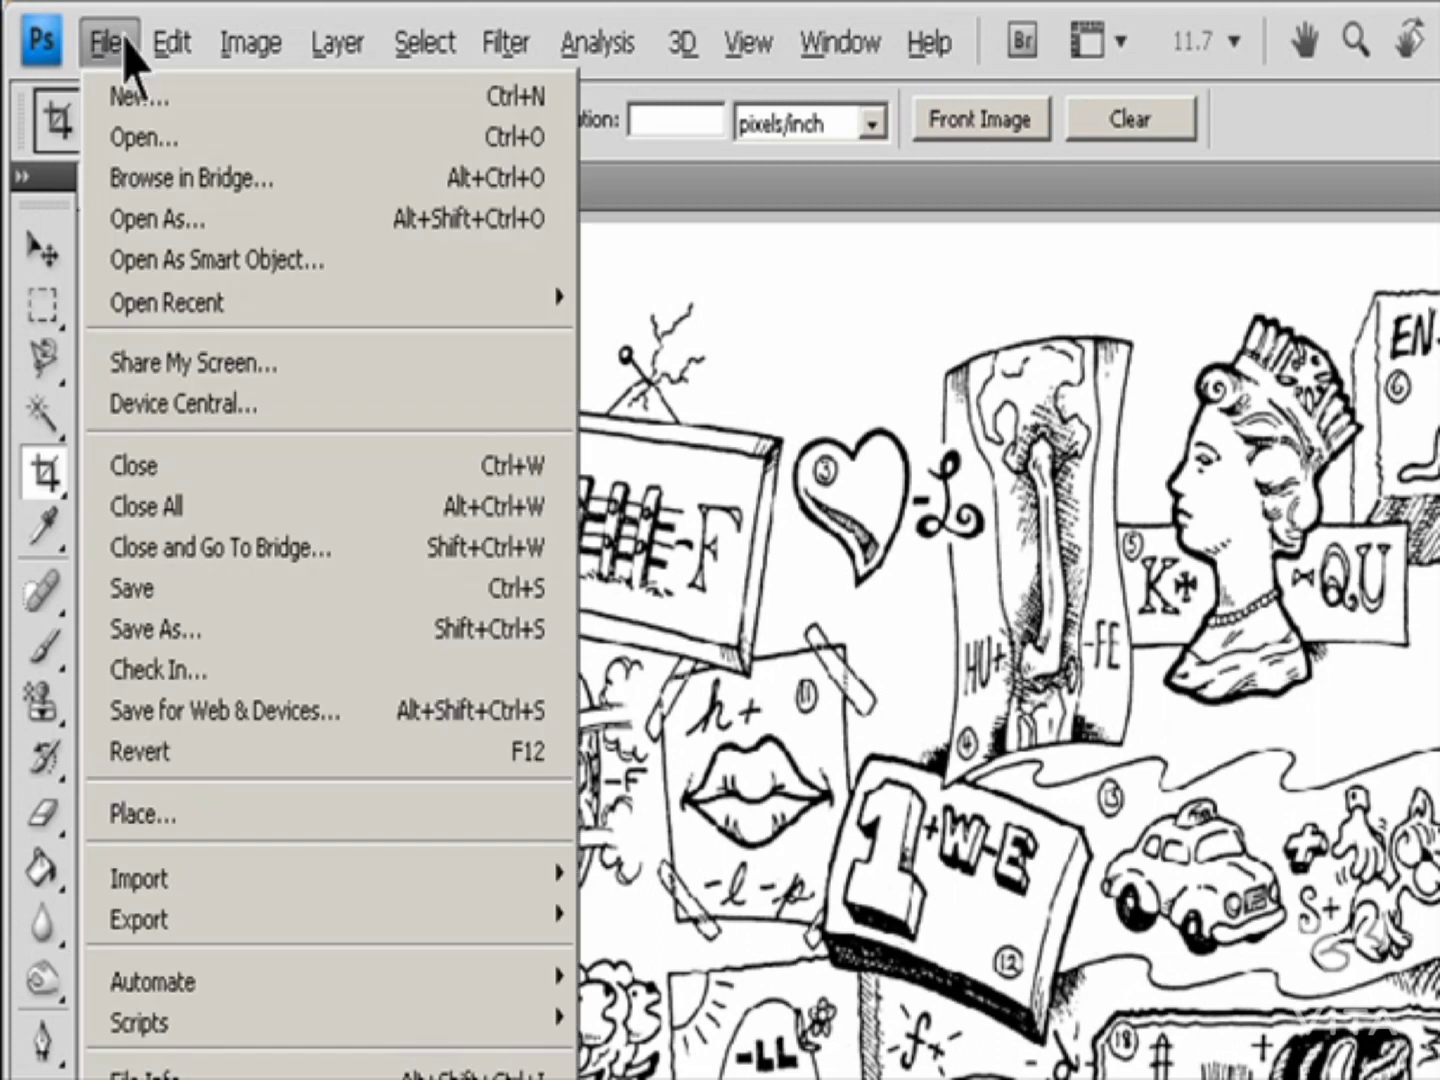
pyautogui.click(150, 138)
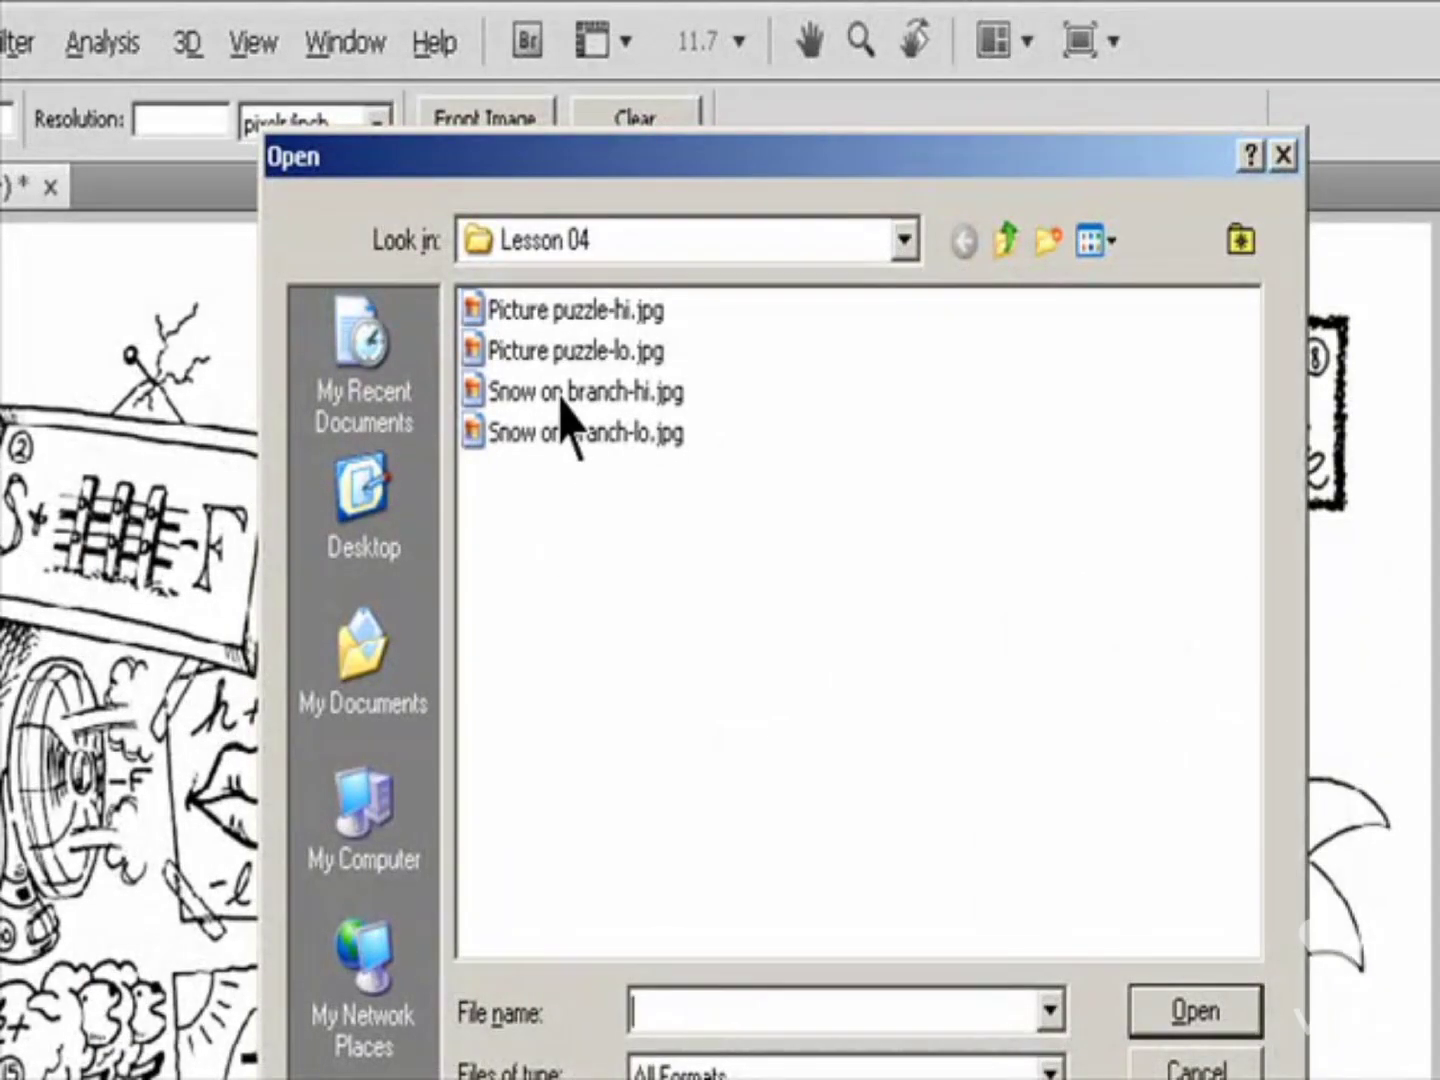
pyautogui.click(563, 405)
pyautogui.click(1247, 1010)
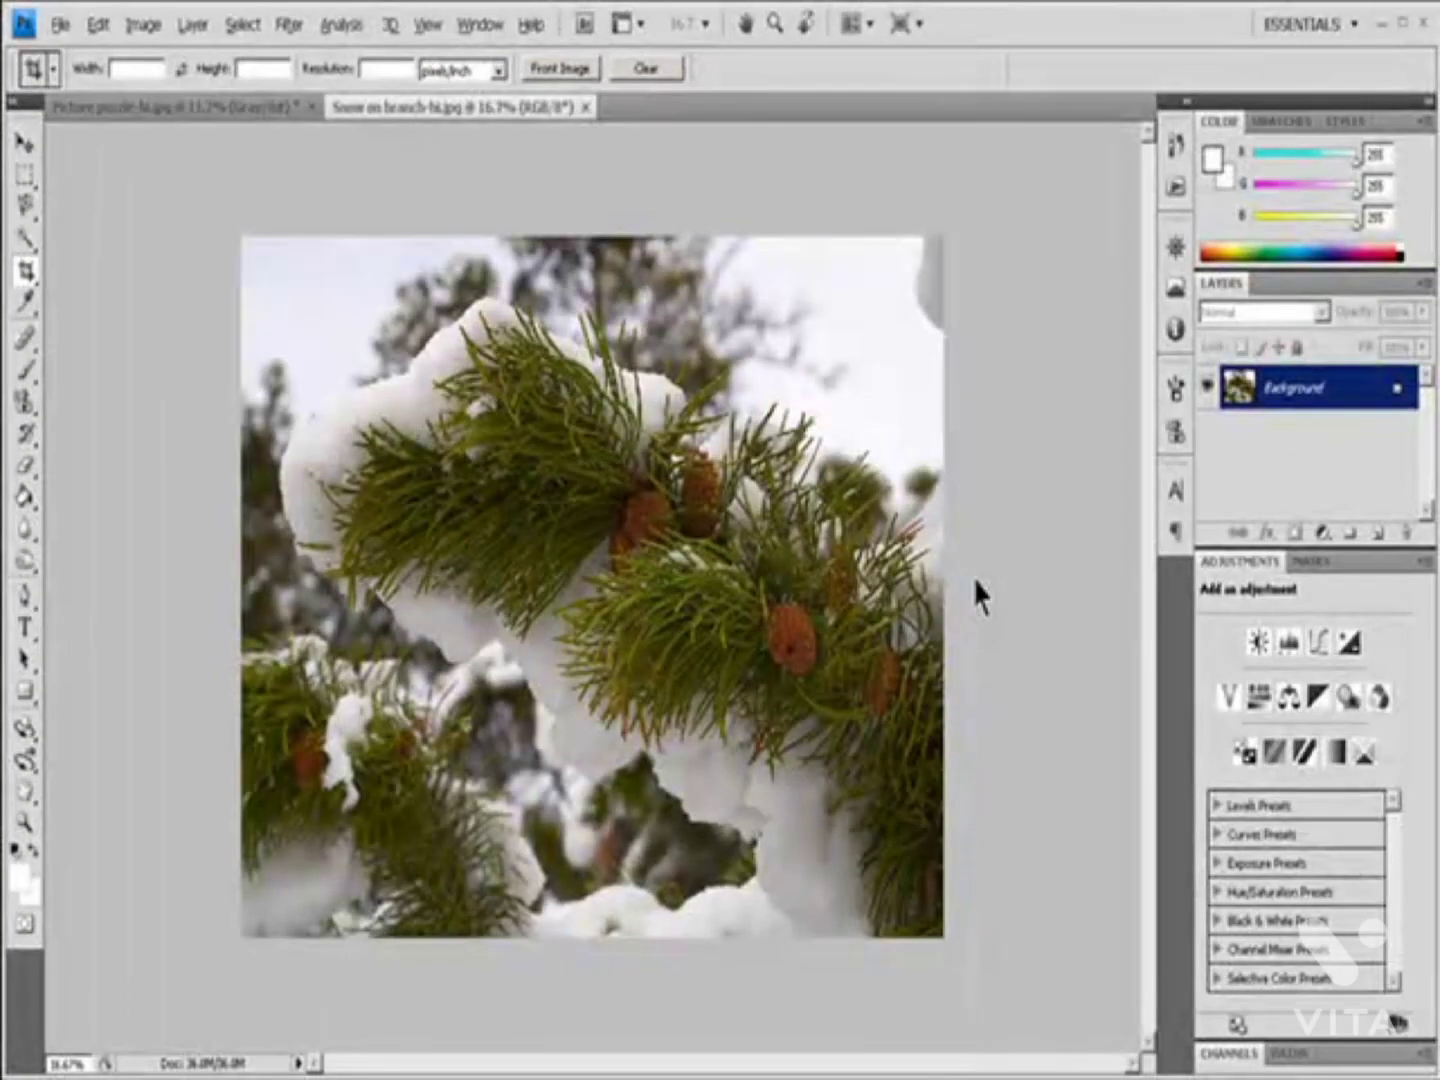
# Step: Switch to the picture puzzle image and fill the crop settings from it: 7.018 in wide, 4.75 in high, 1200 pixels/inch
pyautogui.click(230, 111)
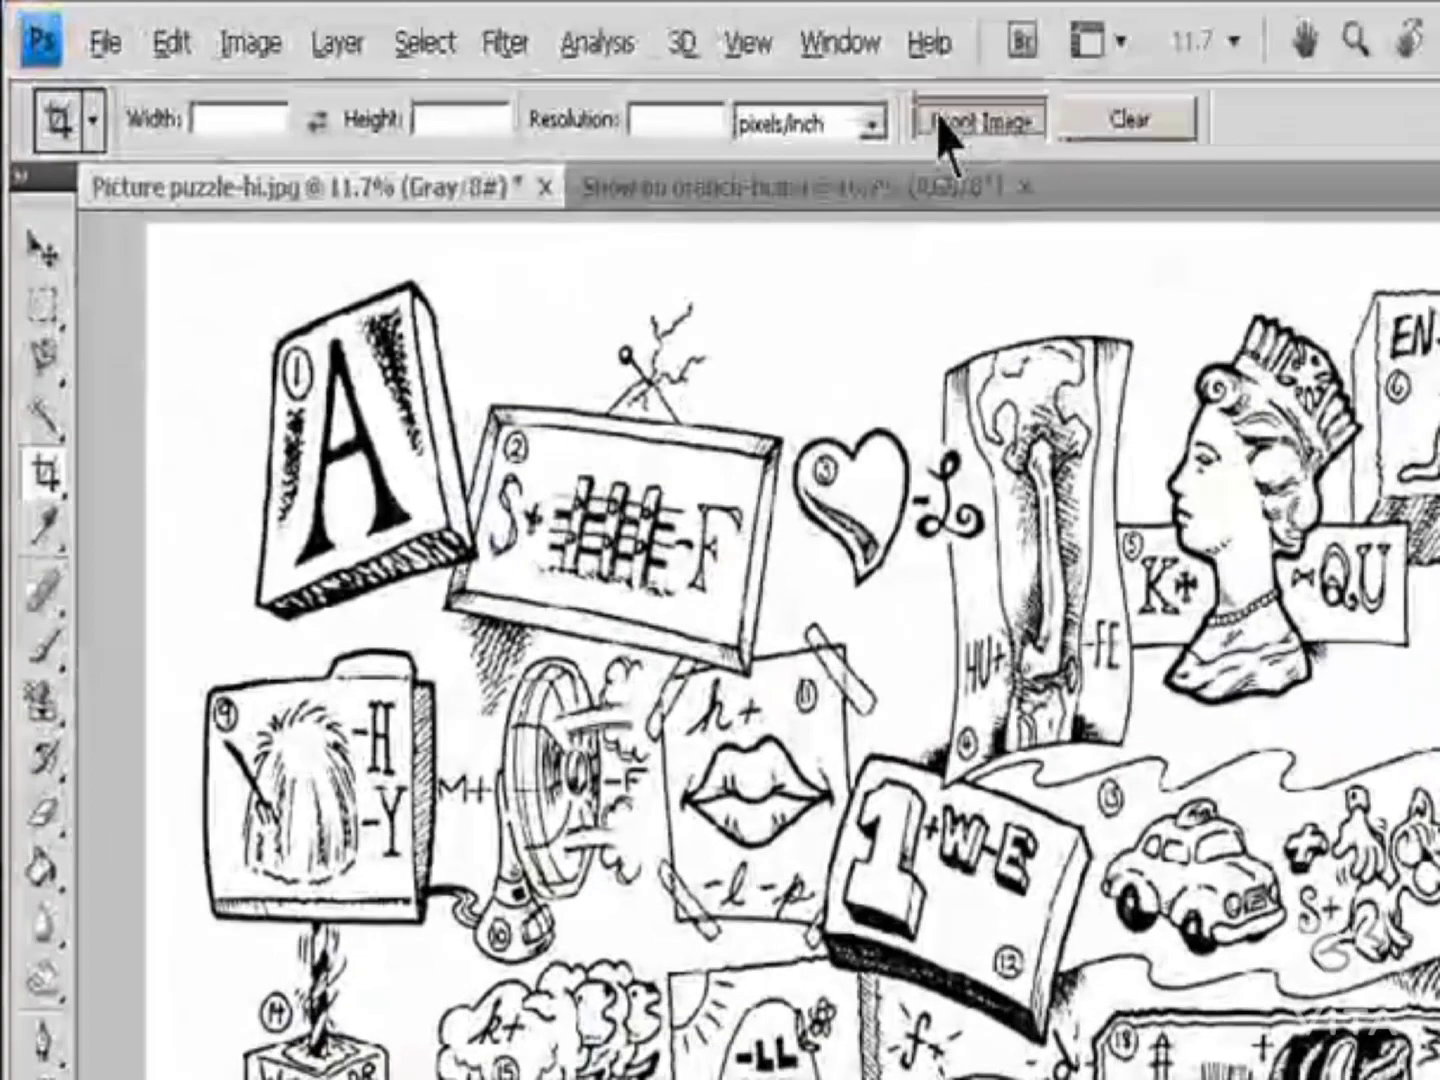
pyautogui.click(541, 70)
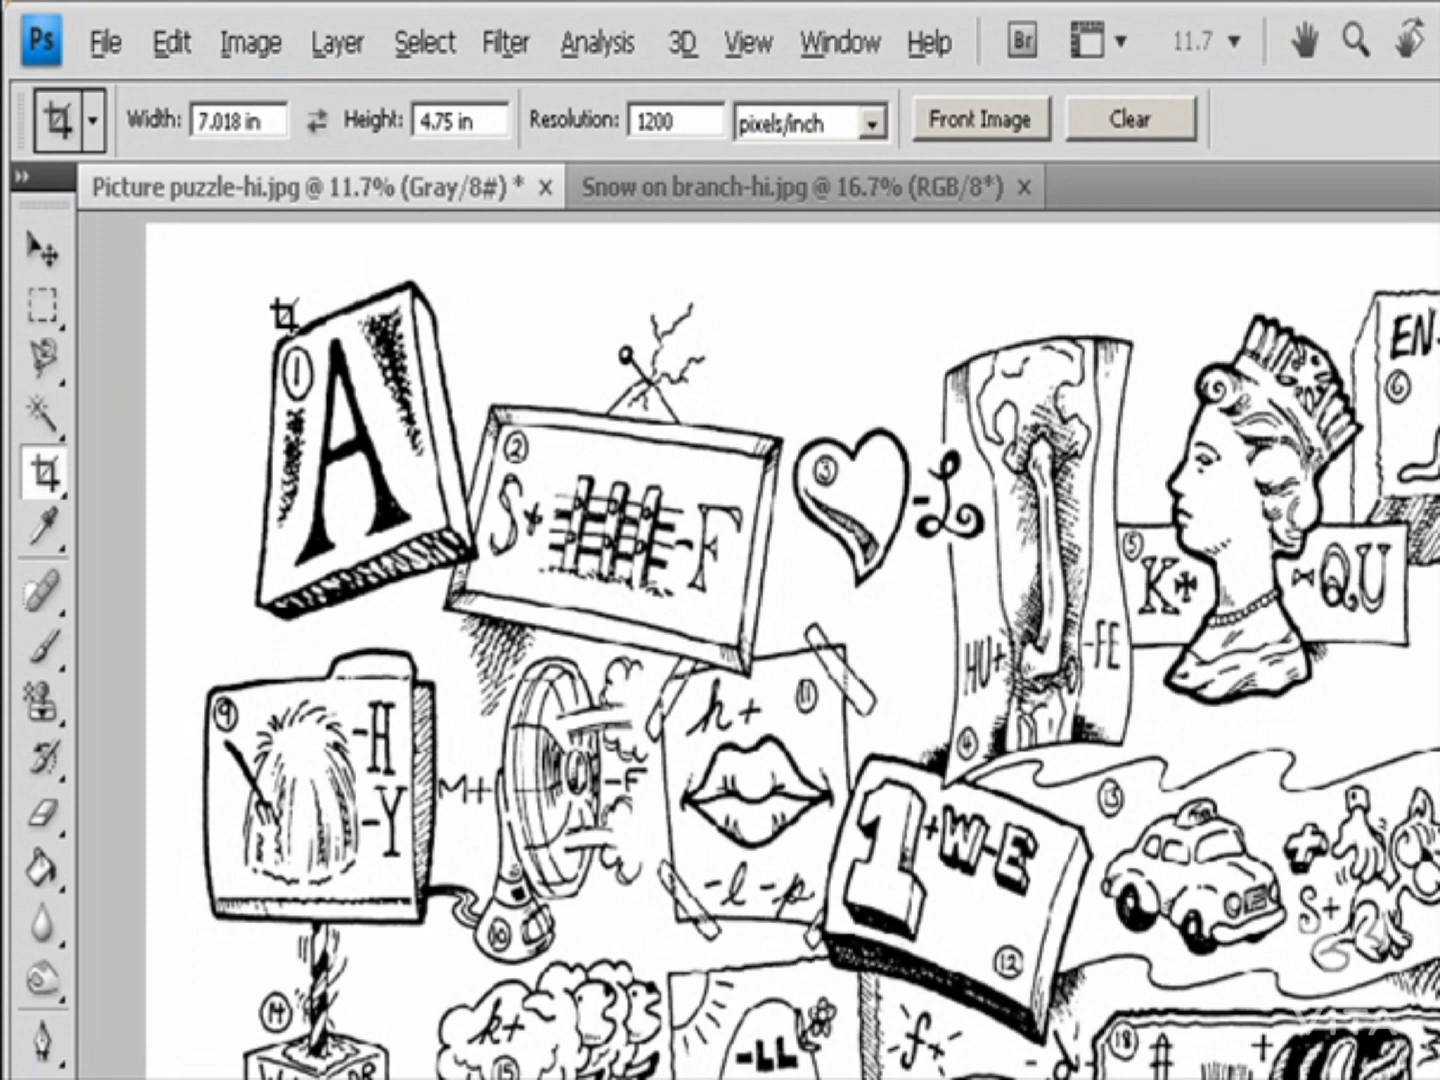
# Step: Draw a crop area around nearly the whole puzzle drawing, adjust its corners, and rotate it clockwise
pyautogui.moveTo(147, 222); pyautogui.dragTo(1213, 1035)
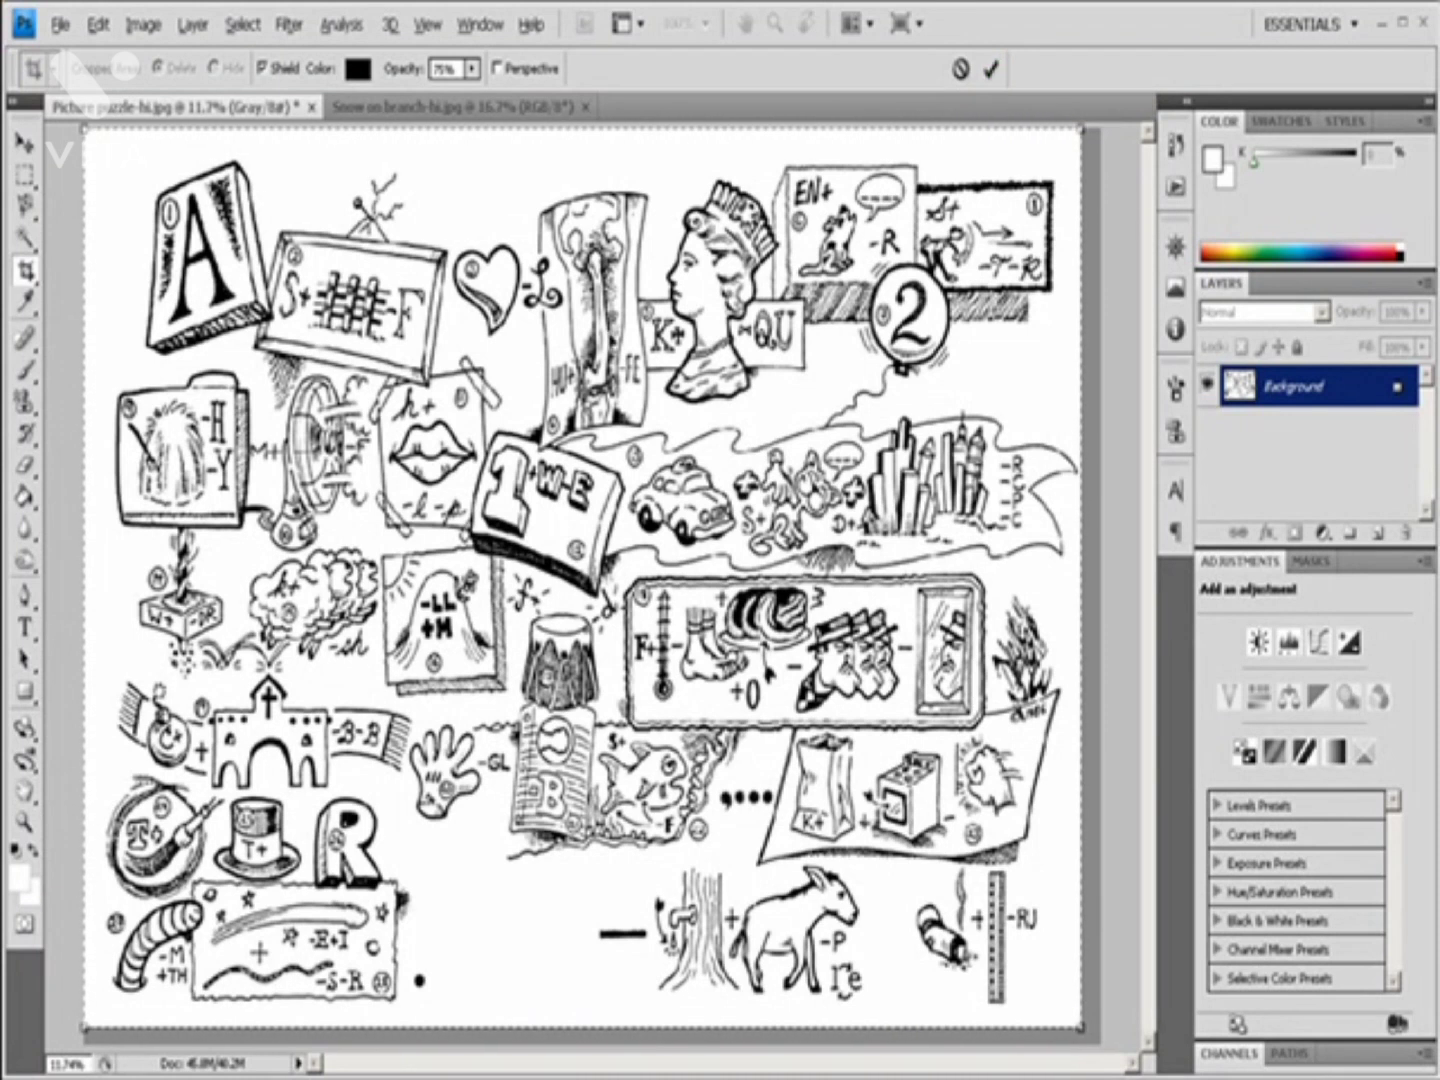
pyautogui.moveTo(580, 347)
pyautogui.mouseDown()
pyautogui.moveTo(604, 365)
pyautogui.moveTo(579, 358)
pyautogui.mouseUp()
pyautogui.moveTo(585, 589); pyautogui.dragTo(590, 592)
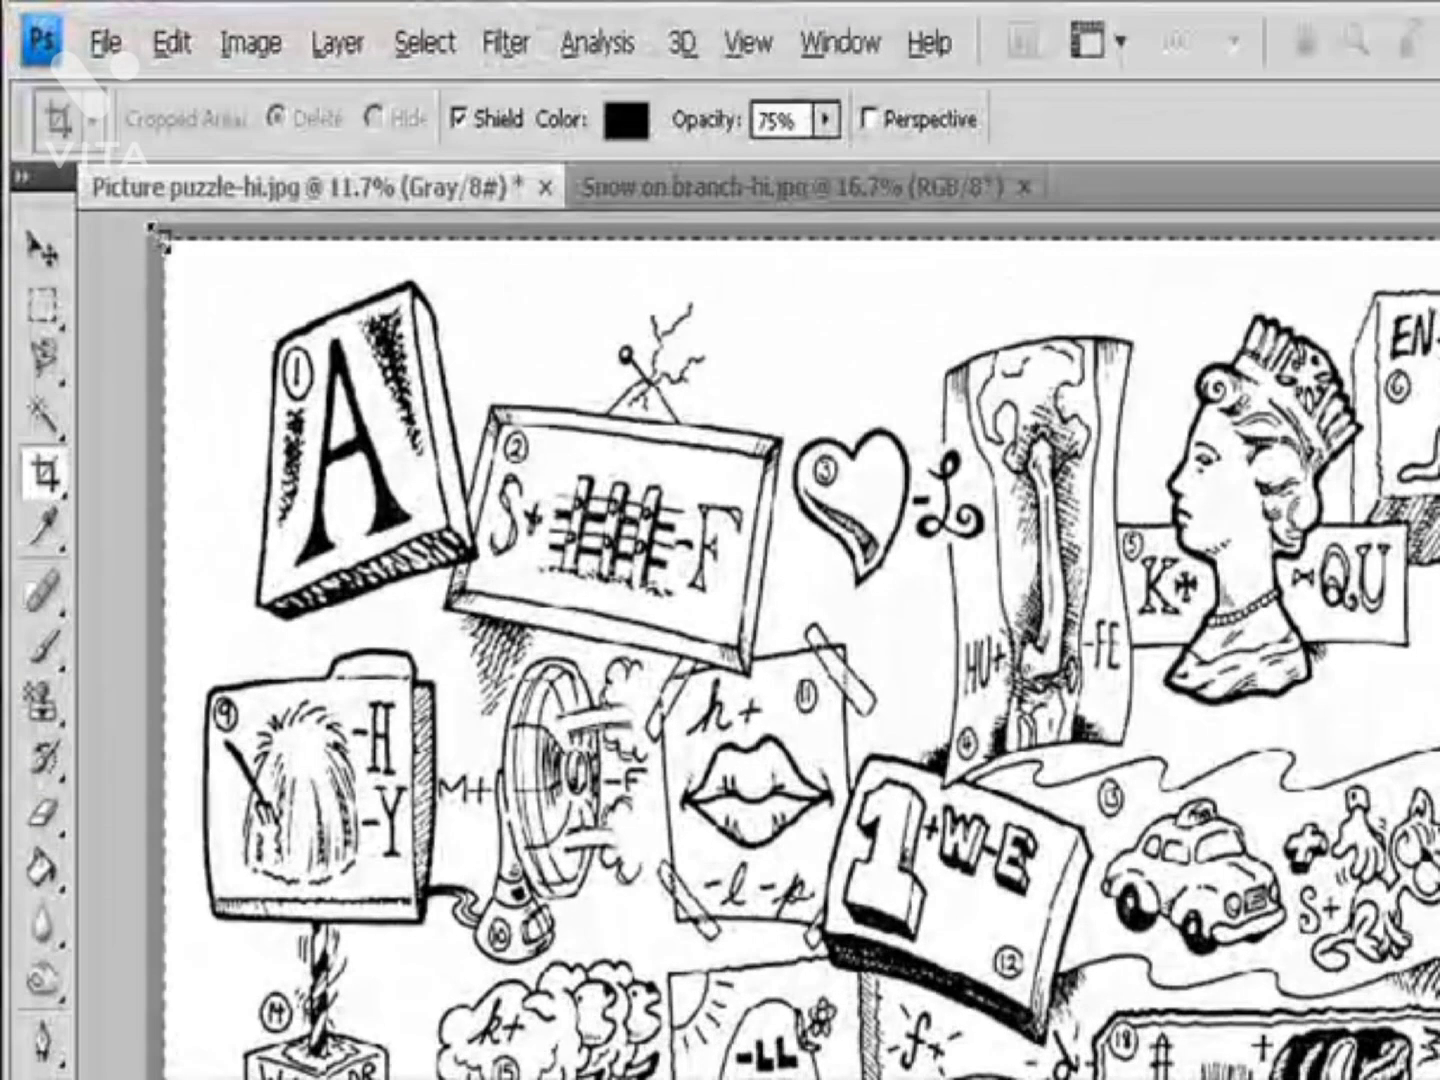
pyautogui.moveTo(160, 242); pyautogui.dragTo(139, 229)
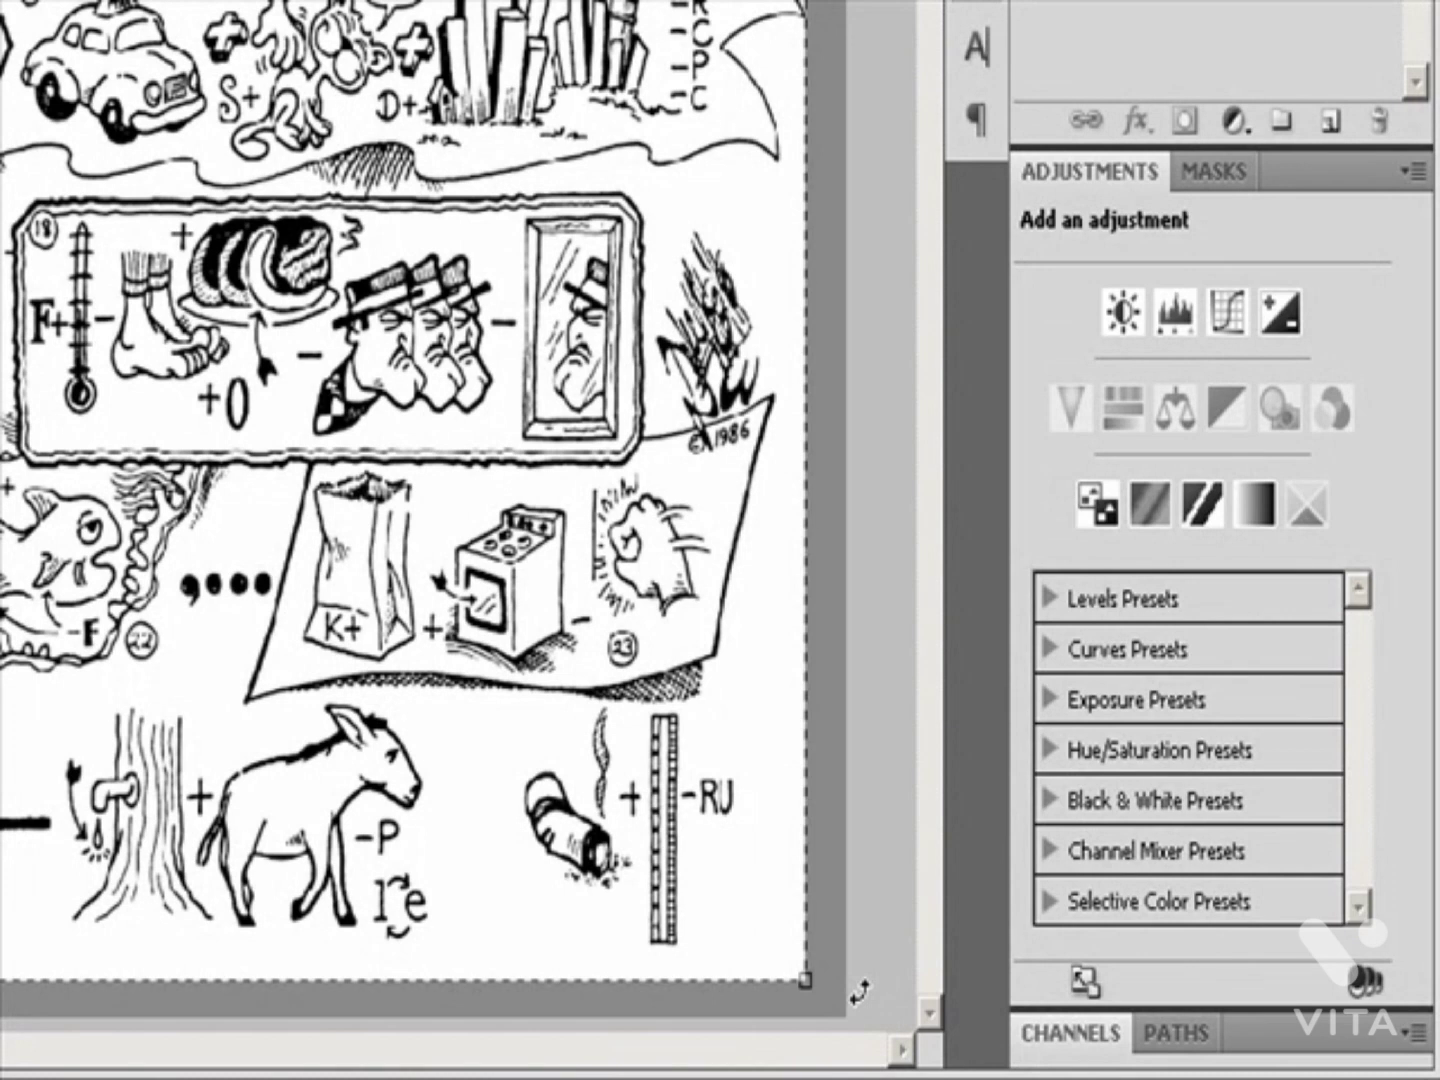
pyautogui.moveTo(829, 986); pyautogui.dragTo(759, 1077)
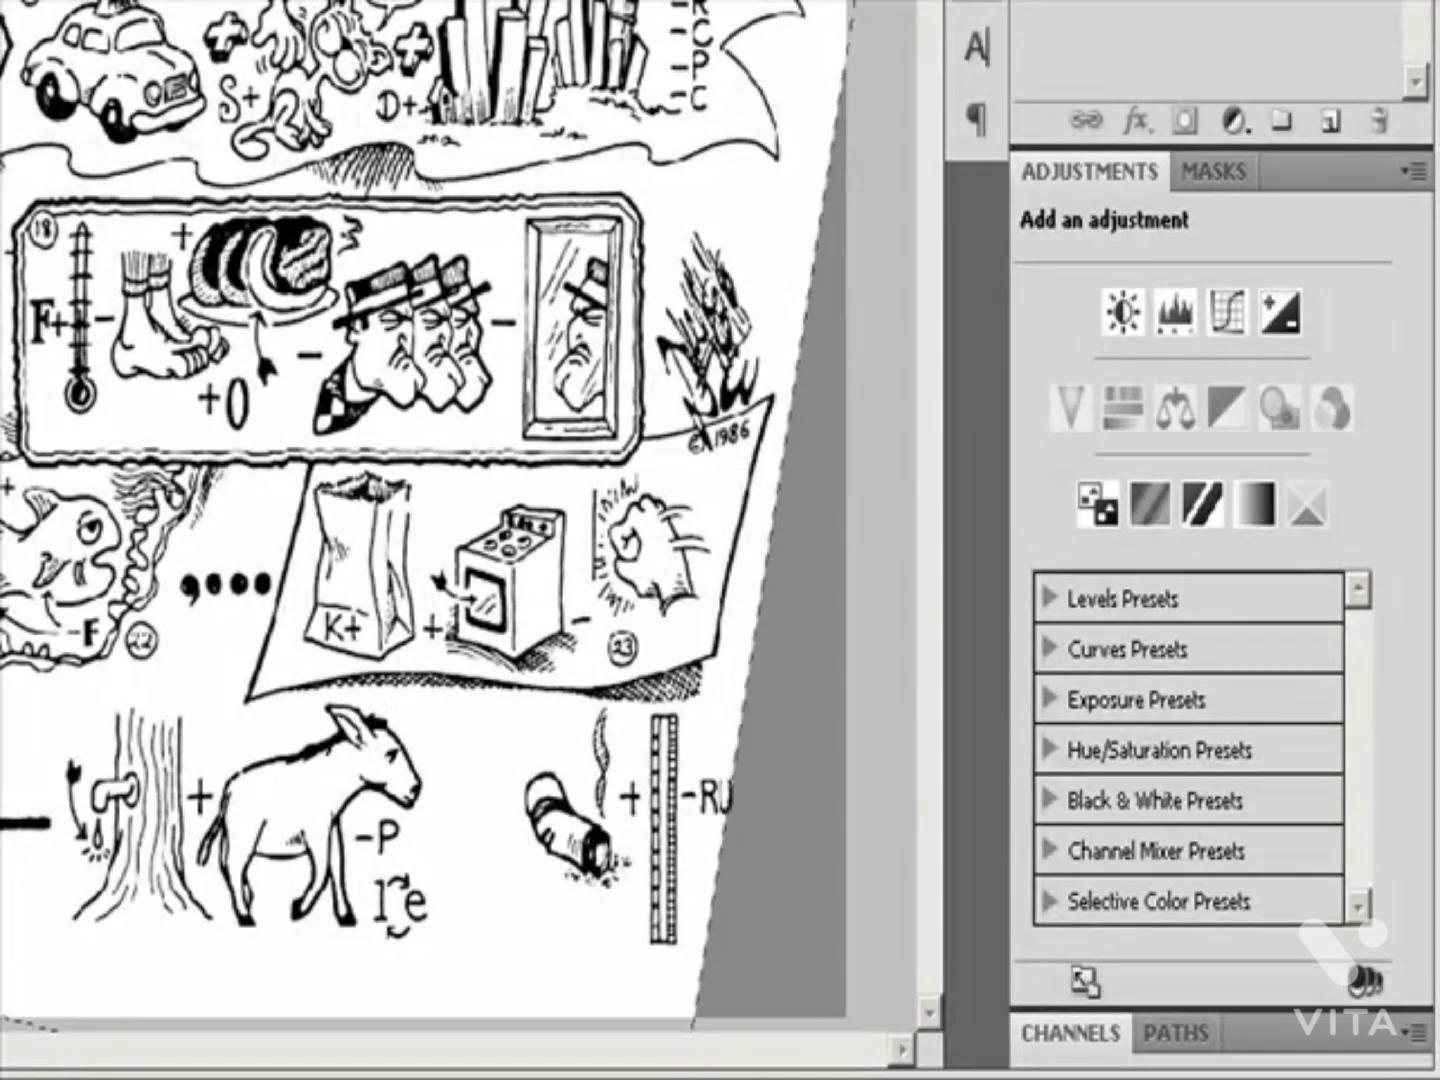
pyautogui.moveTo(0, 237); pyautogui.dragTo(2, 240)
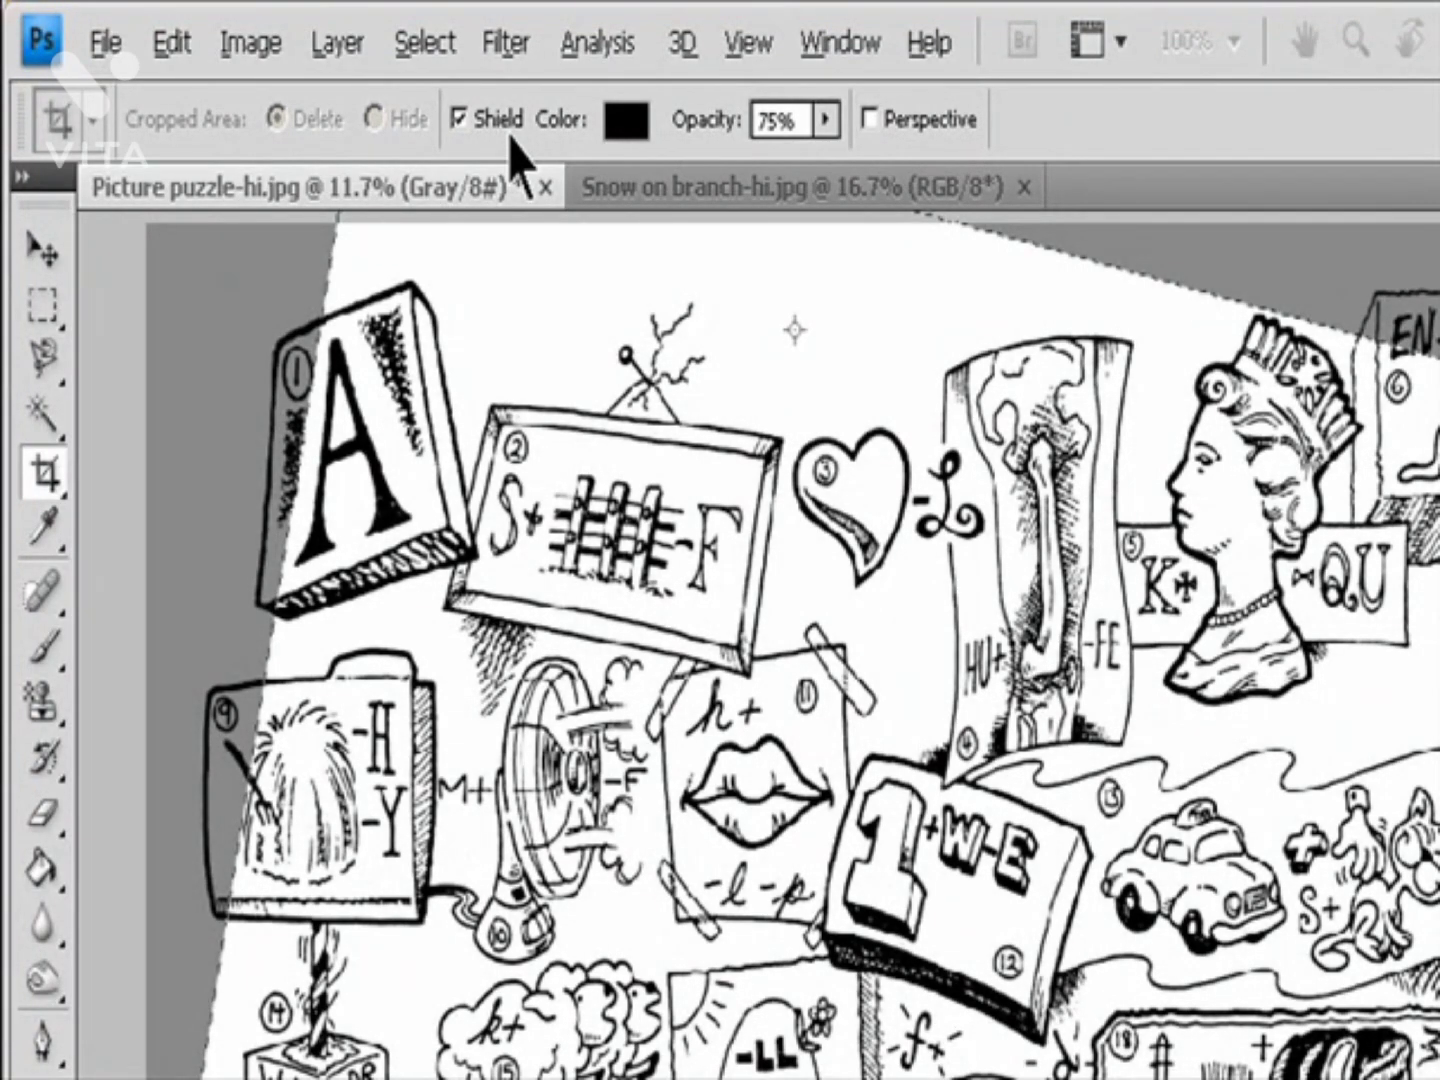
# Step: Try different crop shield colors, set the shield opacity to 93%, and cancel the crop
pyautogui.click(629, 127)
pyautogui.moveTo(1336, 510); pyautogui.dragTo(1201, 375)
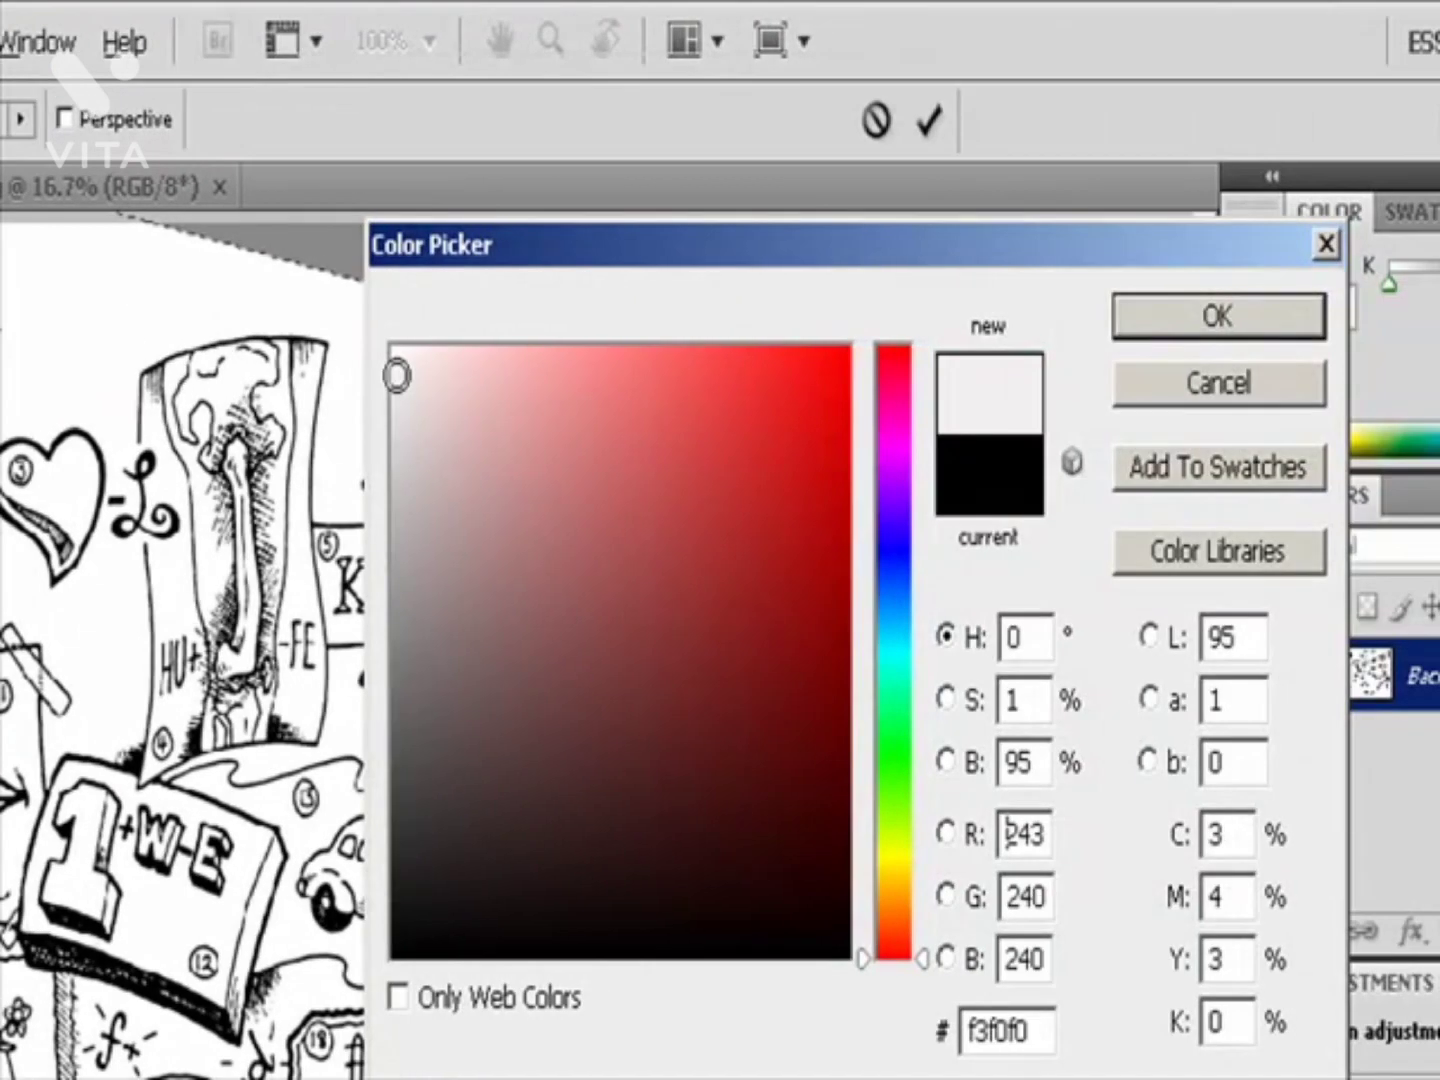
pyautogui.moveTo(398, 376); pyautogui.dragTo(832, 955)
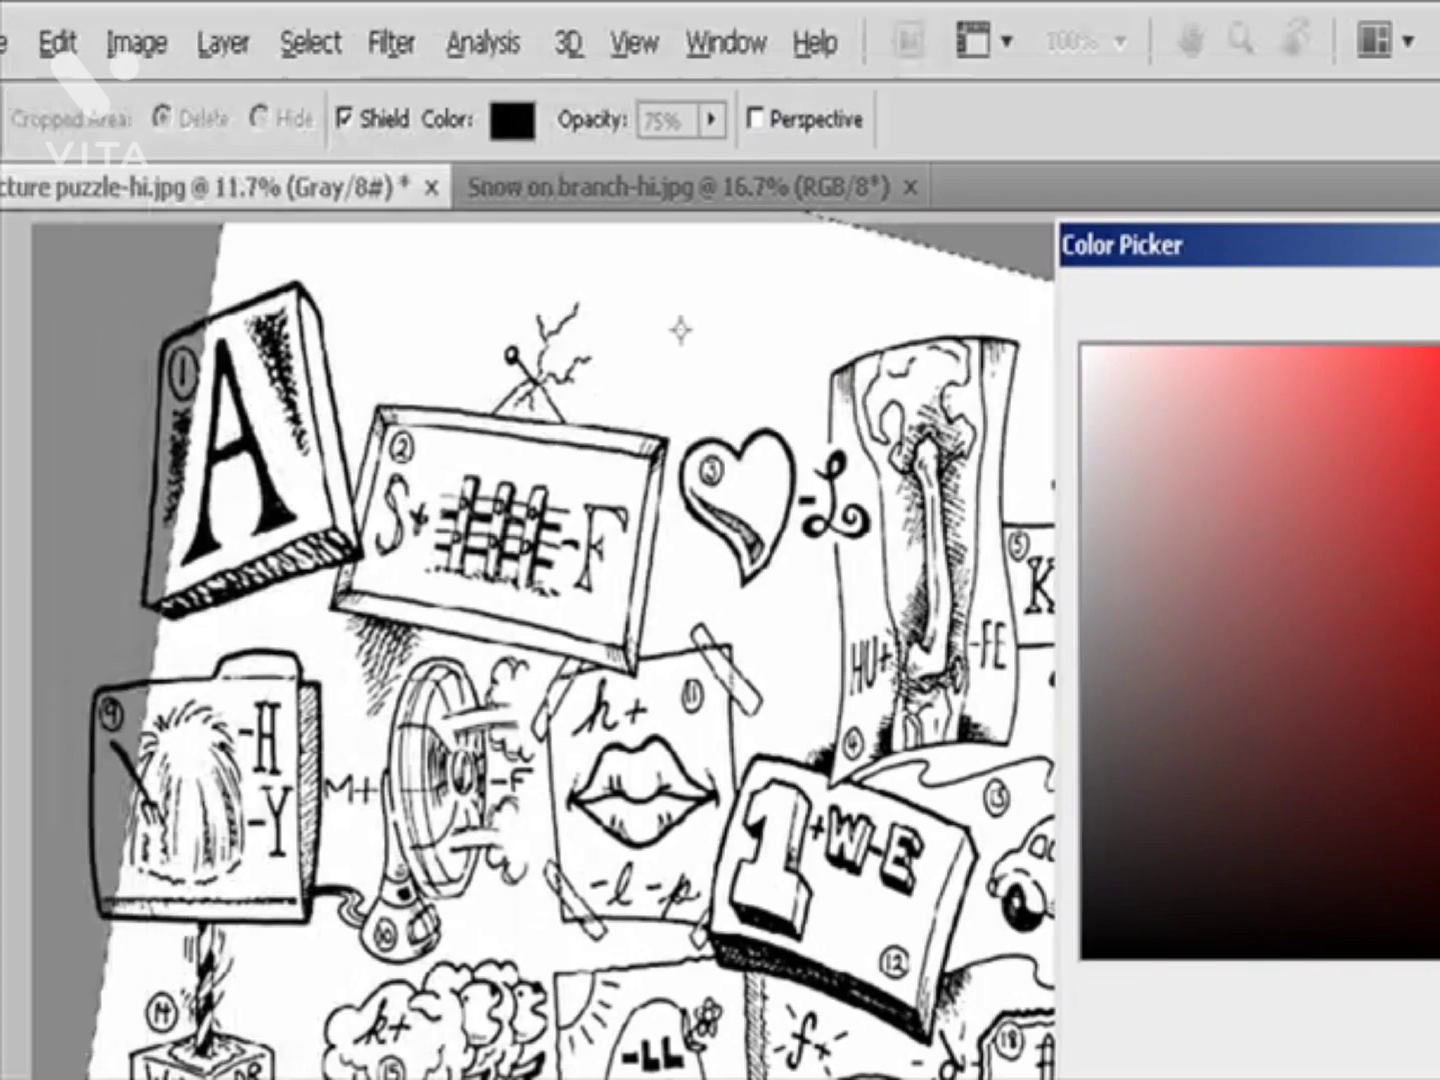
pyautogui.click(1174, 330)
pyautogui.moveTo(829, 125); pyautogui.dragTo(864, 190)
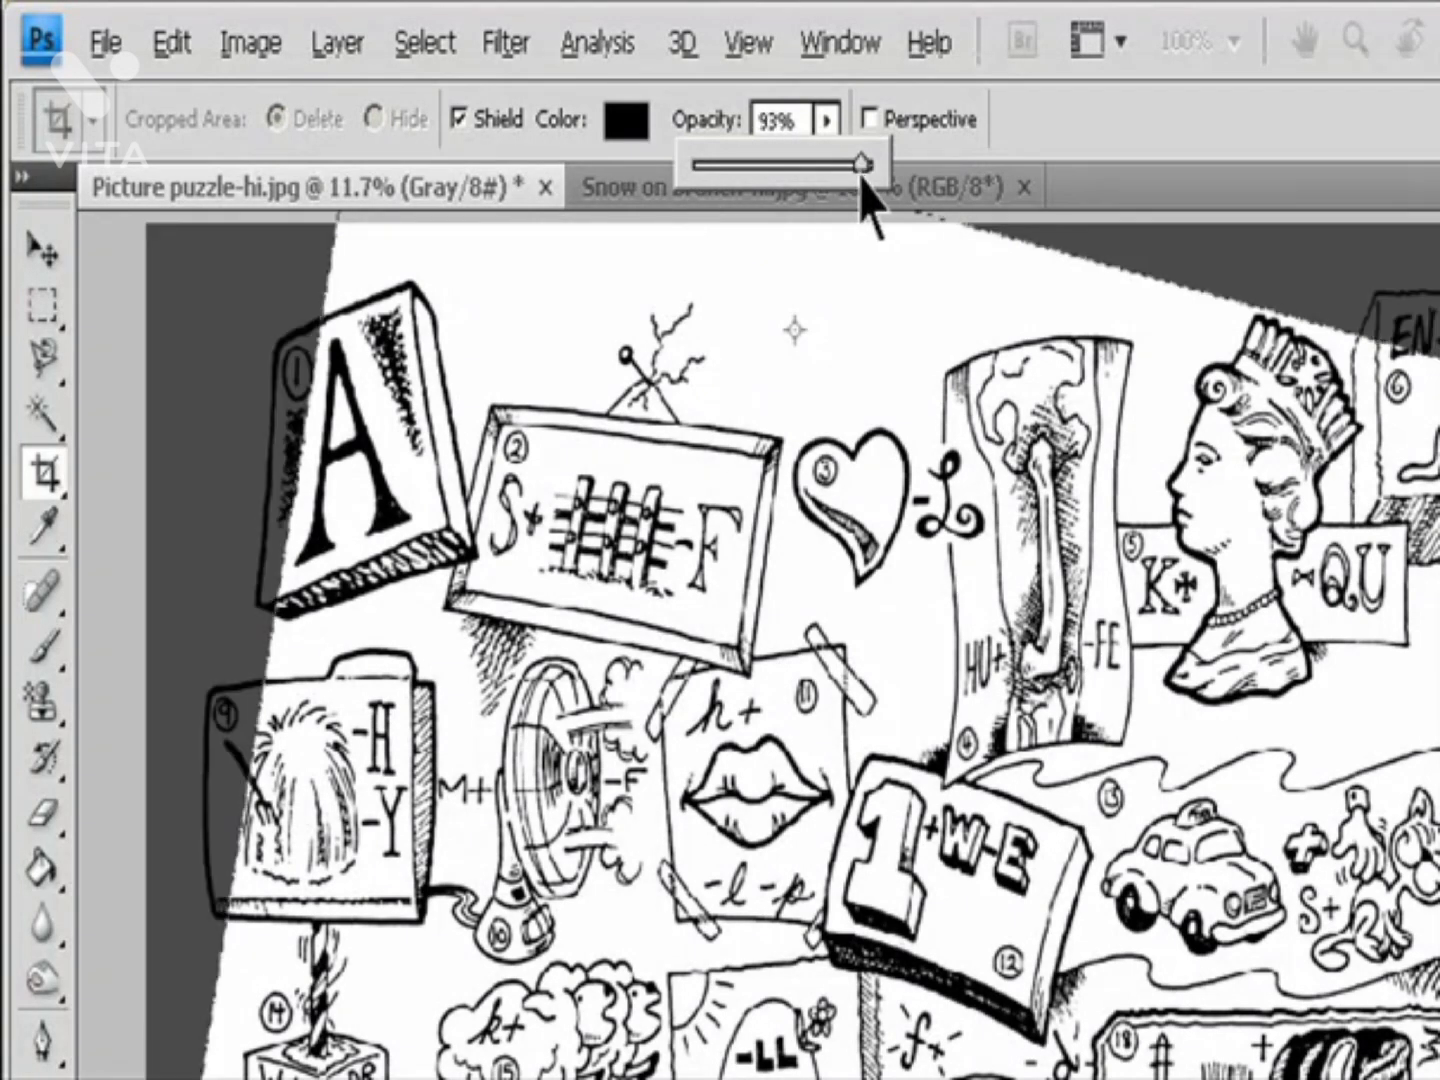
pyautogui.press('Escape')
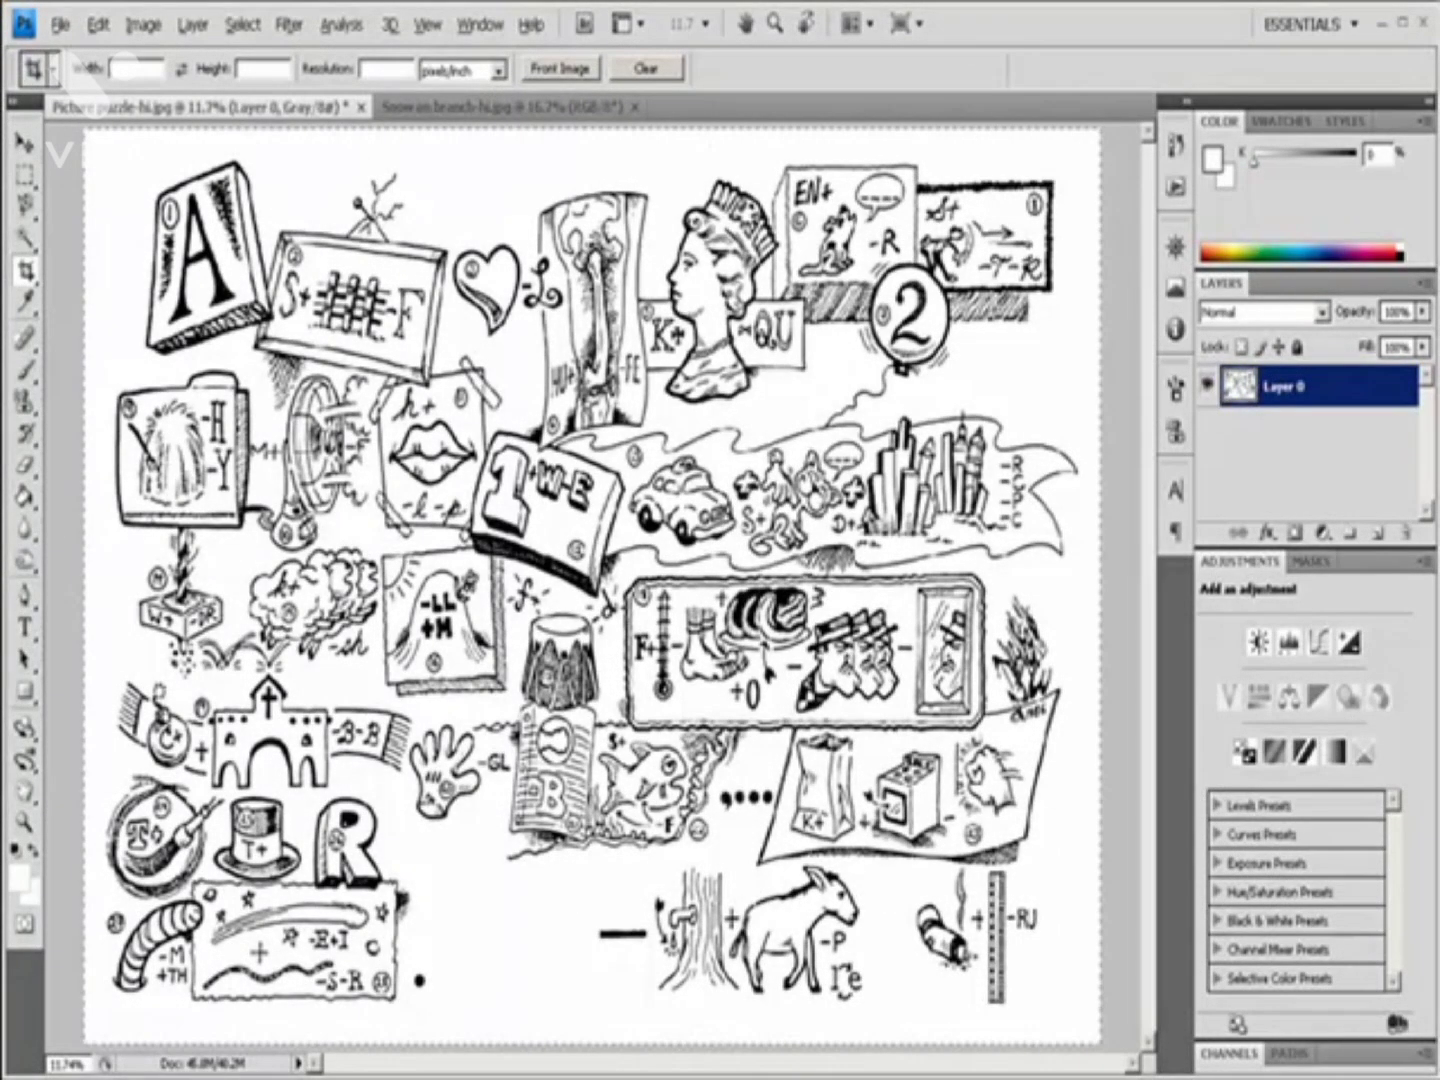
# Step: Draw a crop area around nearly all of the puzzle layer and apply the crop with the cropped area set to Hide
pyautogui.hotkey('ctrl', 'a')
pyautogui.moveTo(1215, 1073); pyautogui.dragTo(1083, 1030)
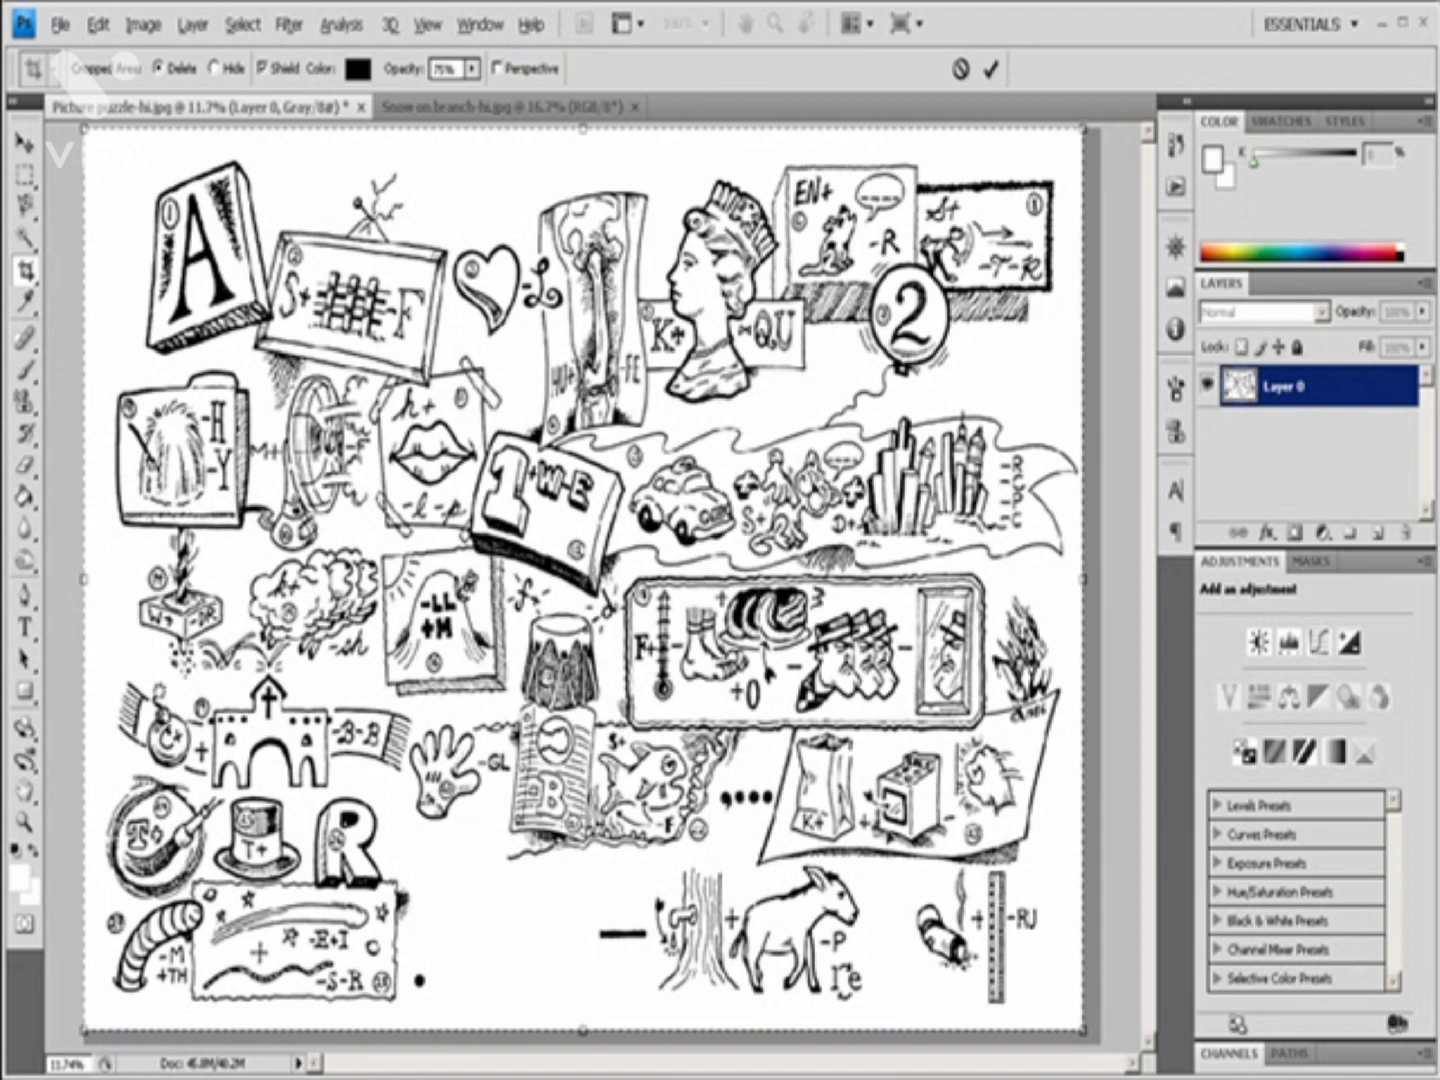
pyautogui.click(213, 67)
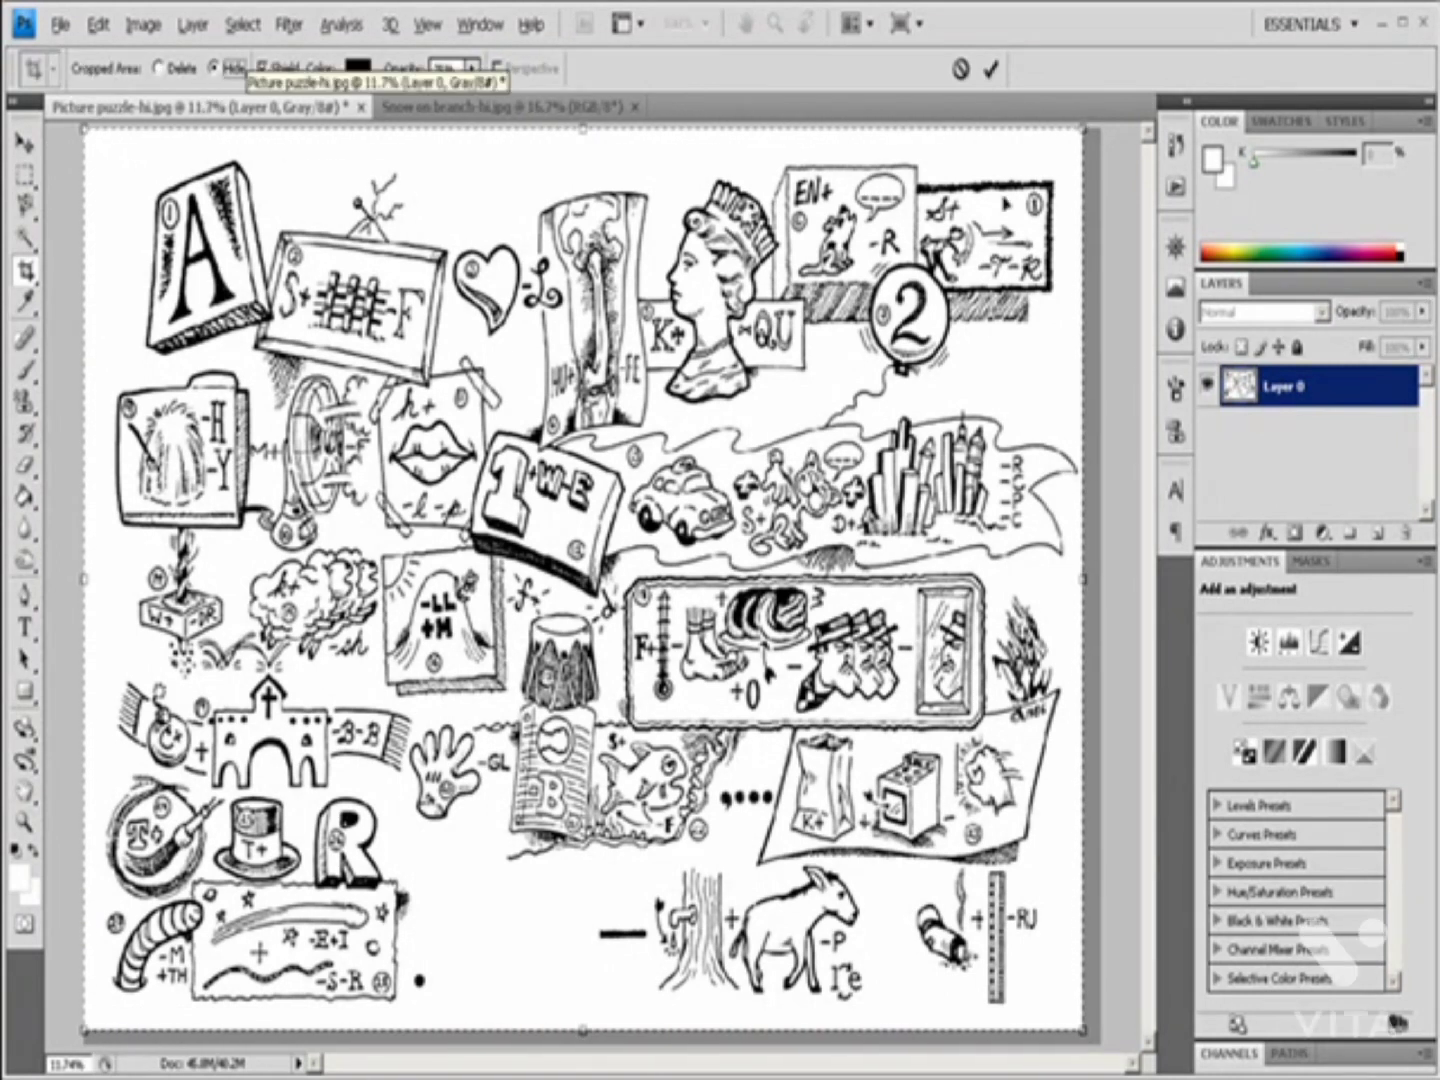
pyautogui.click(991, 69)
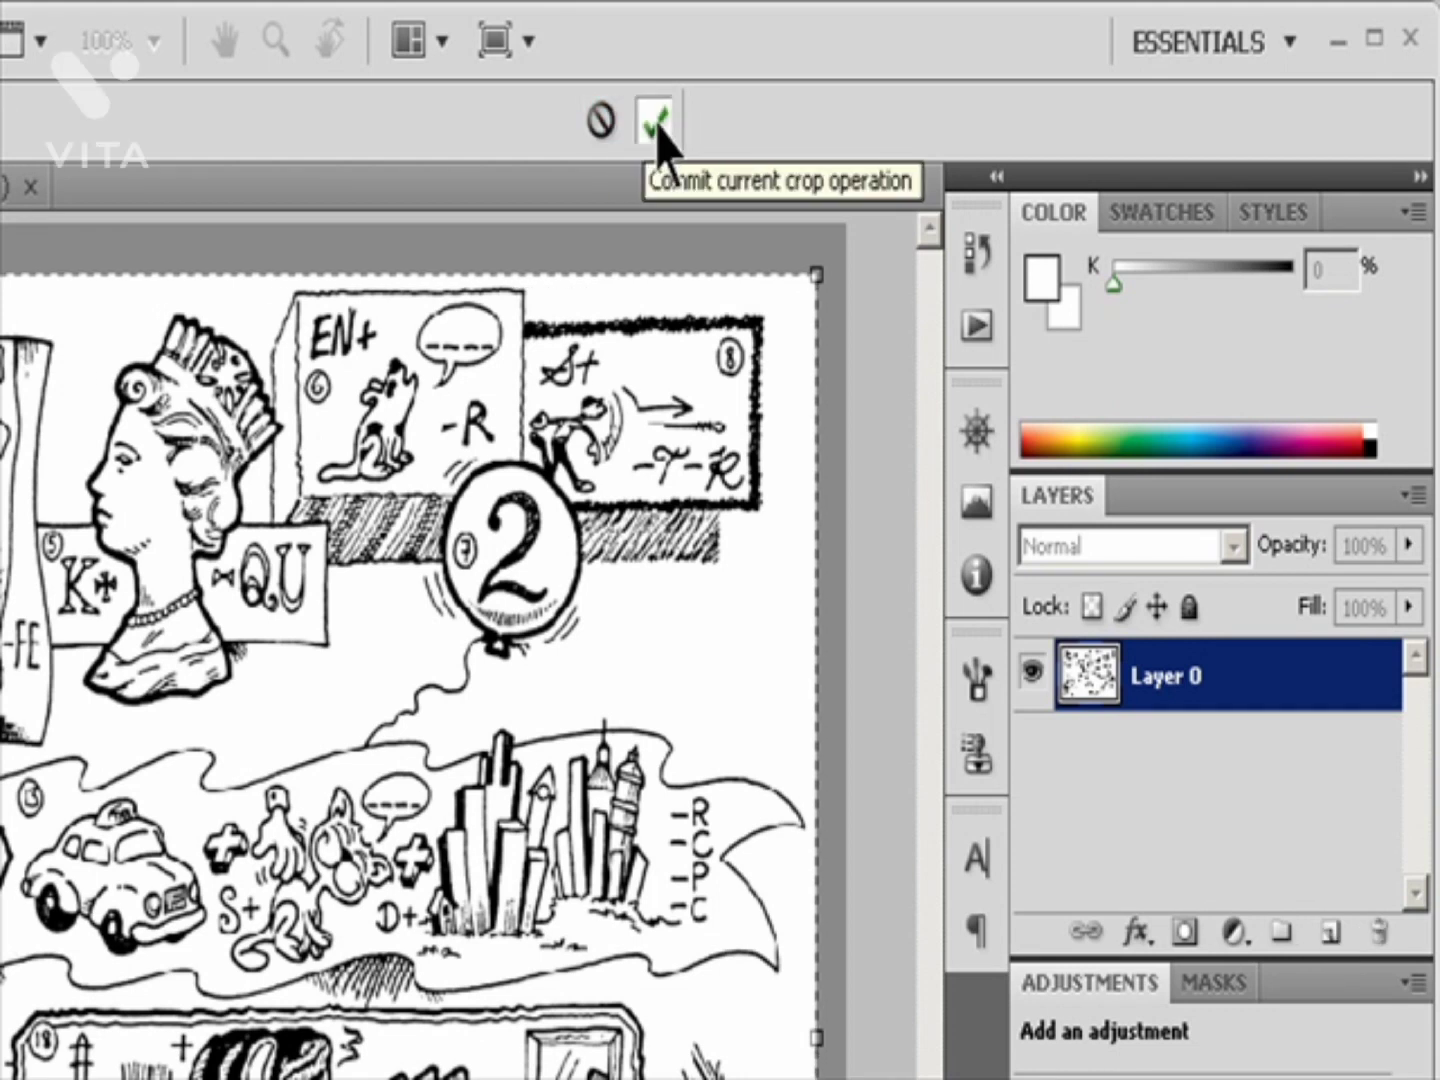
pyautogui.click(656, 122)
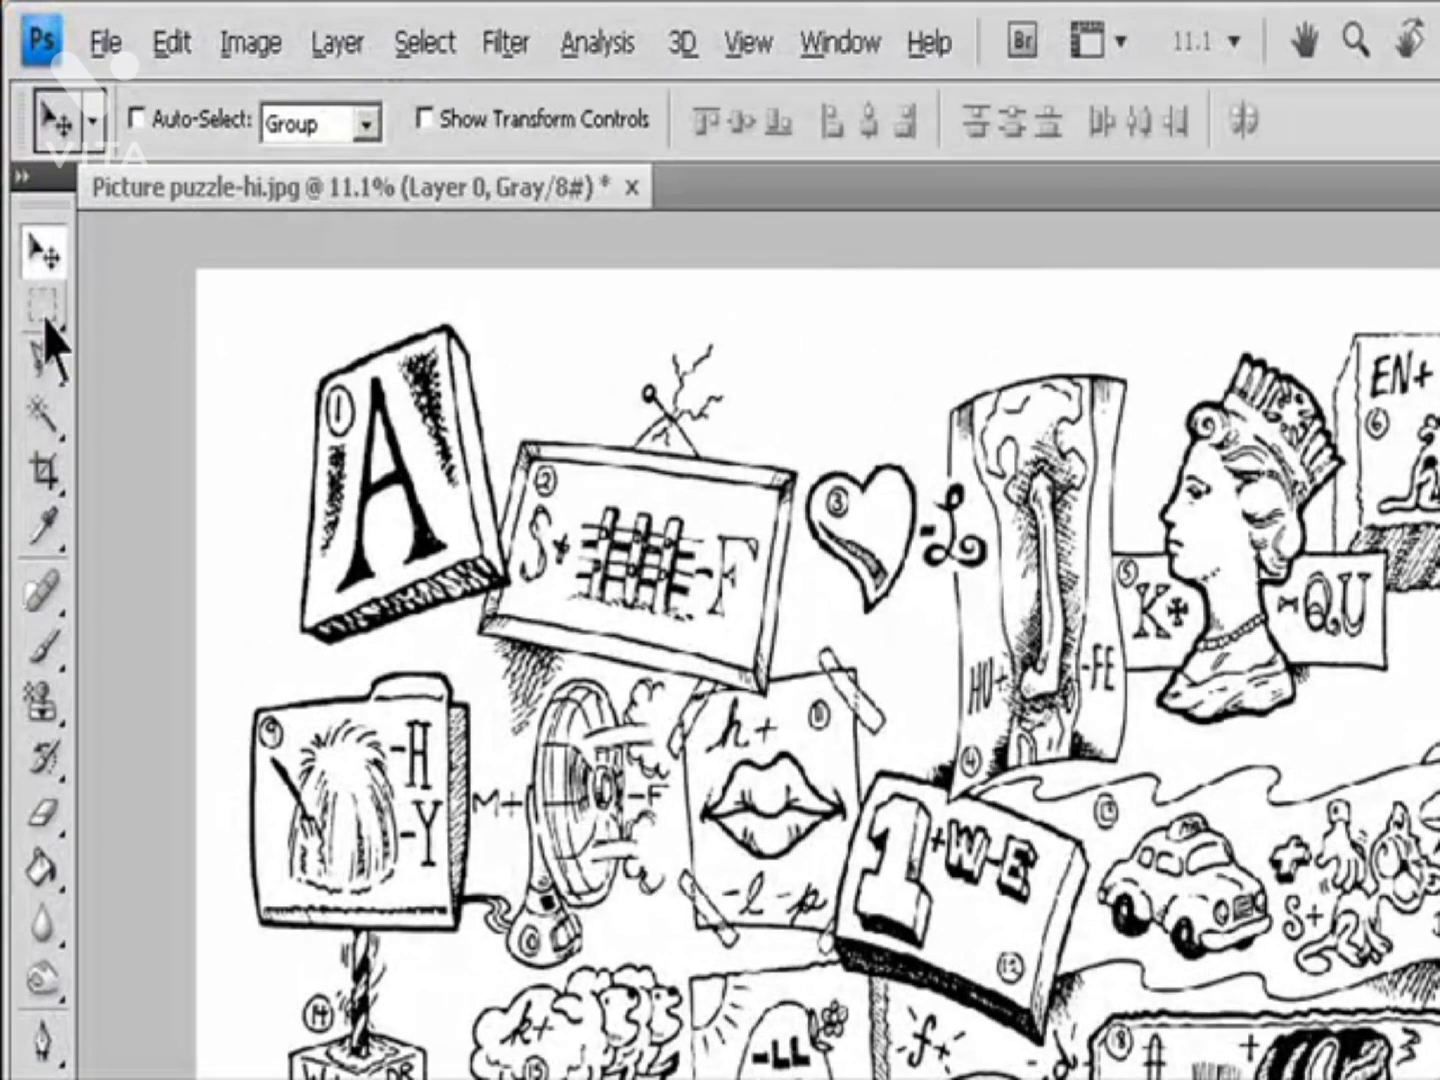
# Step: Select the puzzle drawing with the Rectangular Marquee tool, crop the image to that selection, and deselect
pyautogui.click(23, 177)
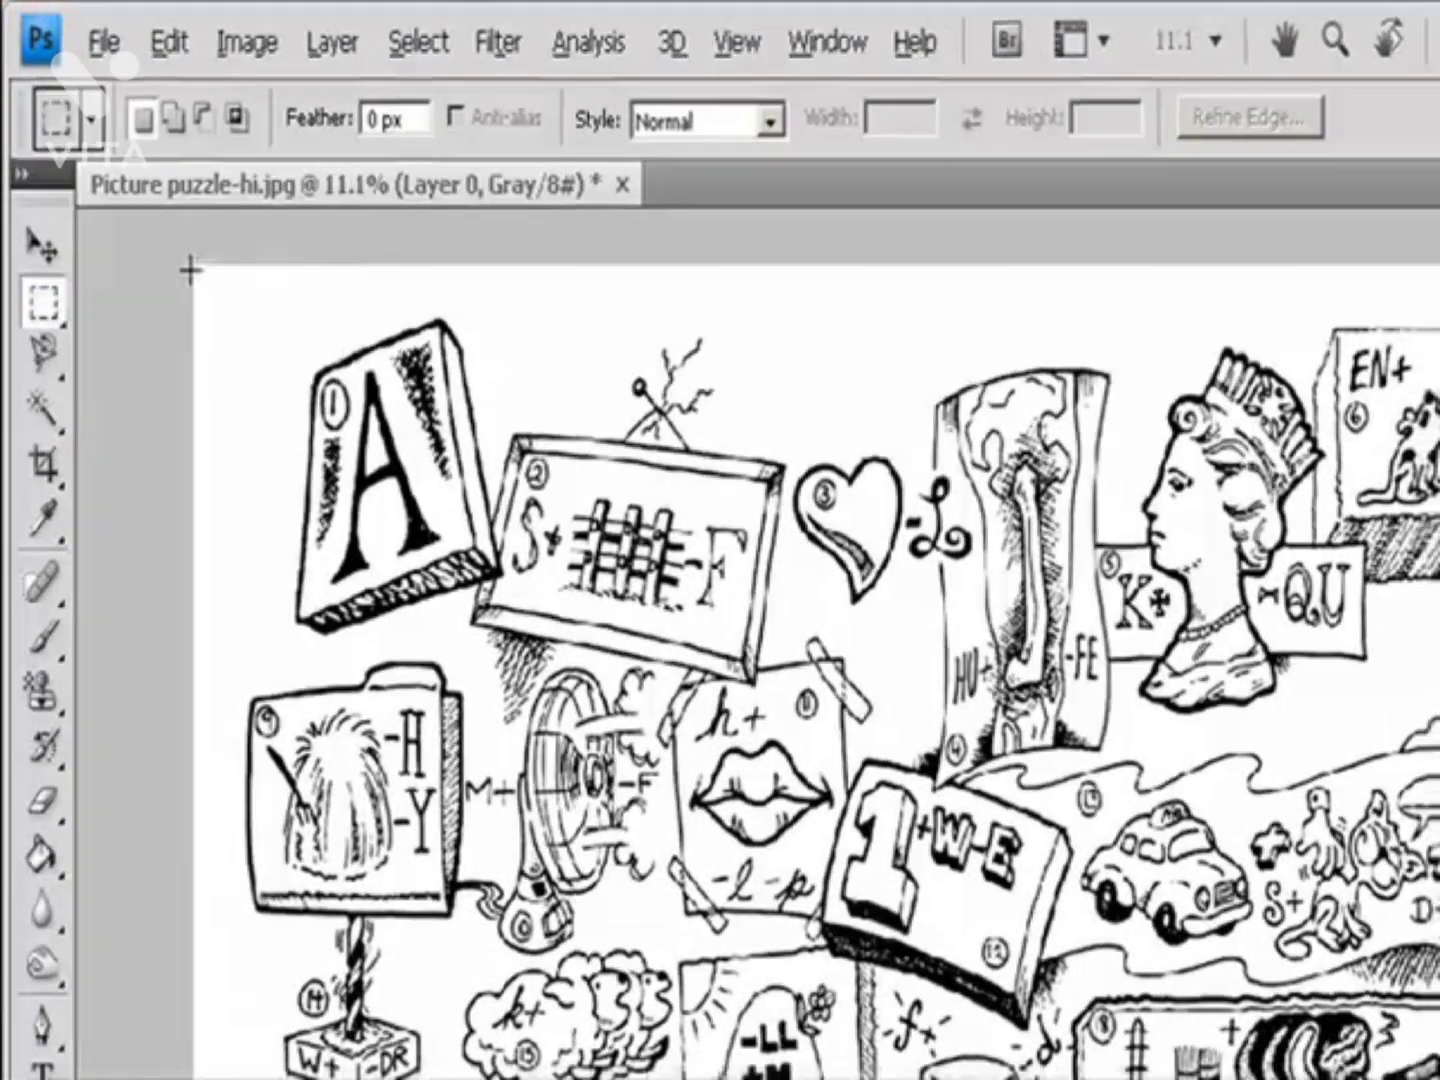
pyautogui.moveTo(192, 273); pyautogui.dragTo(1066, 1021)
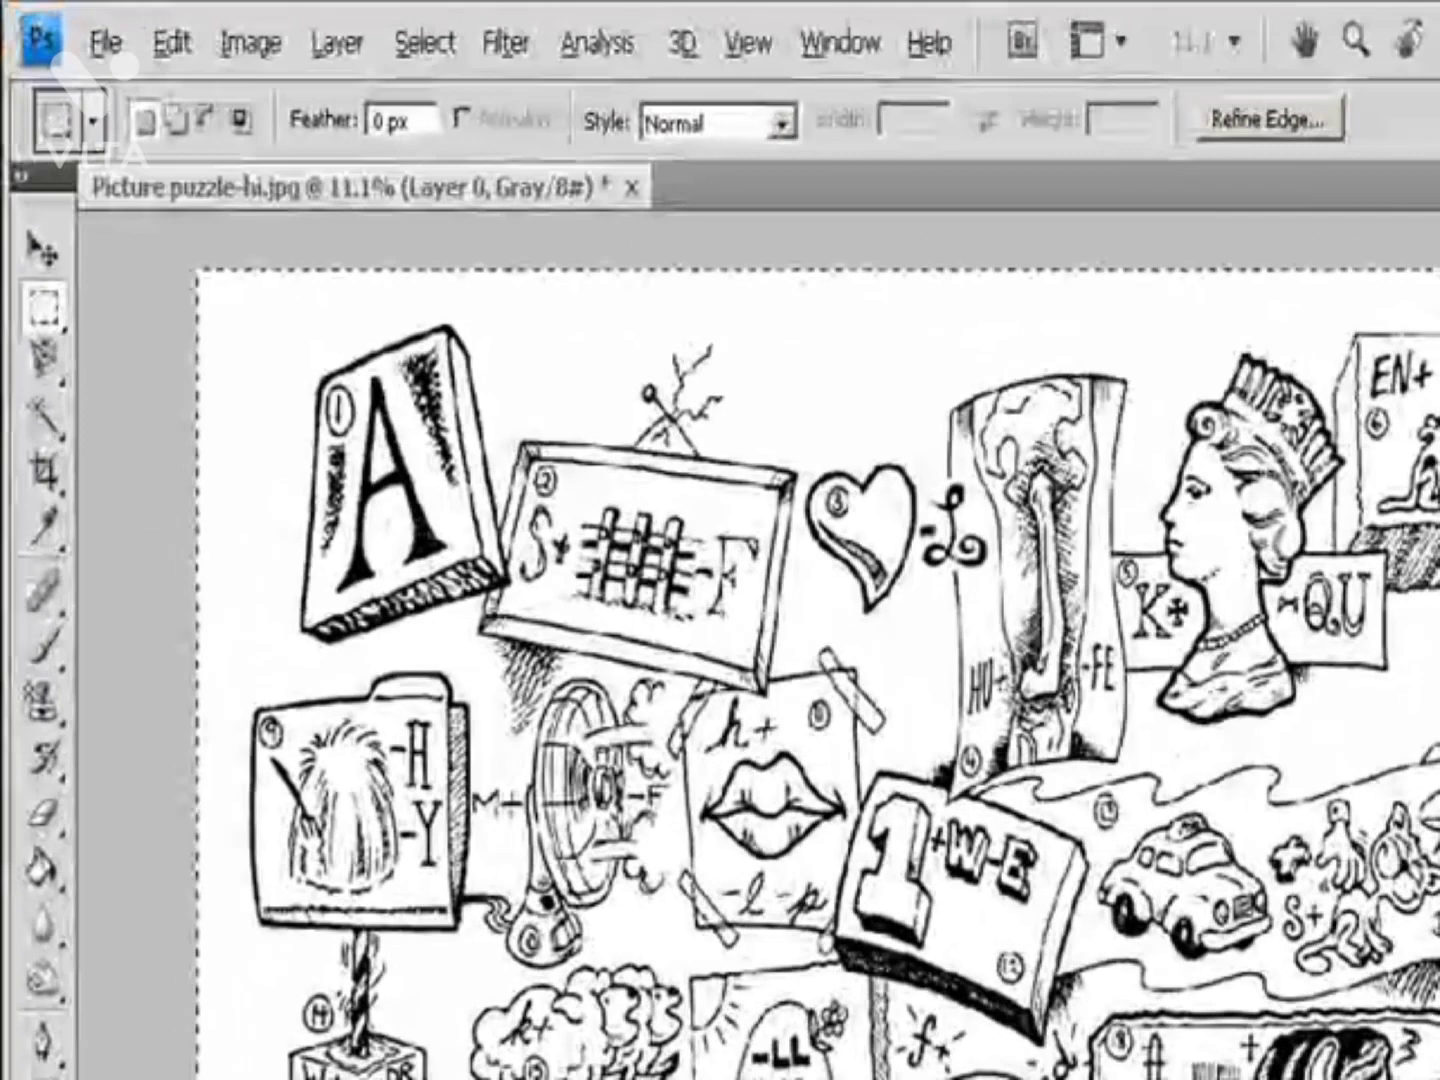
pyautogui.click(202, 35)
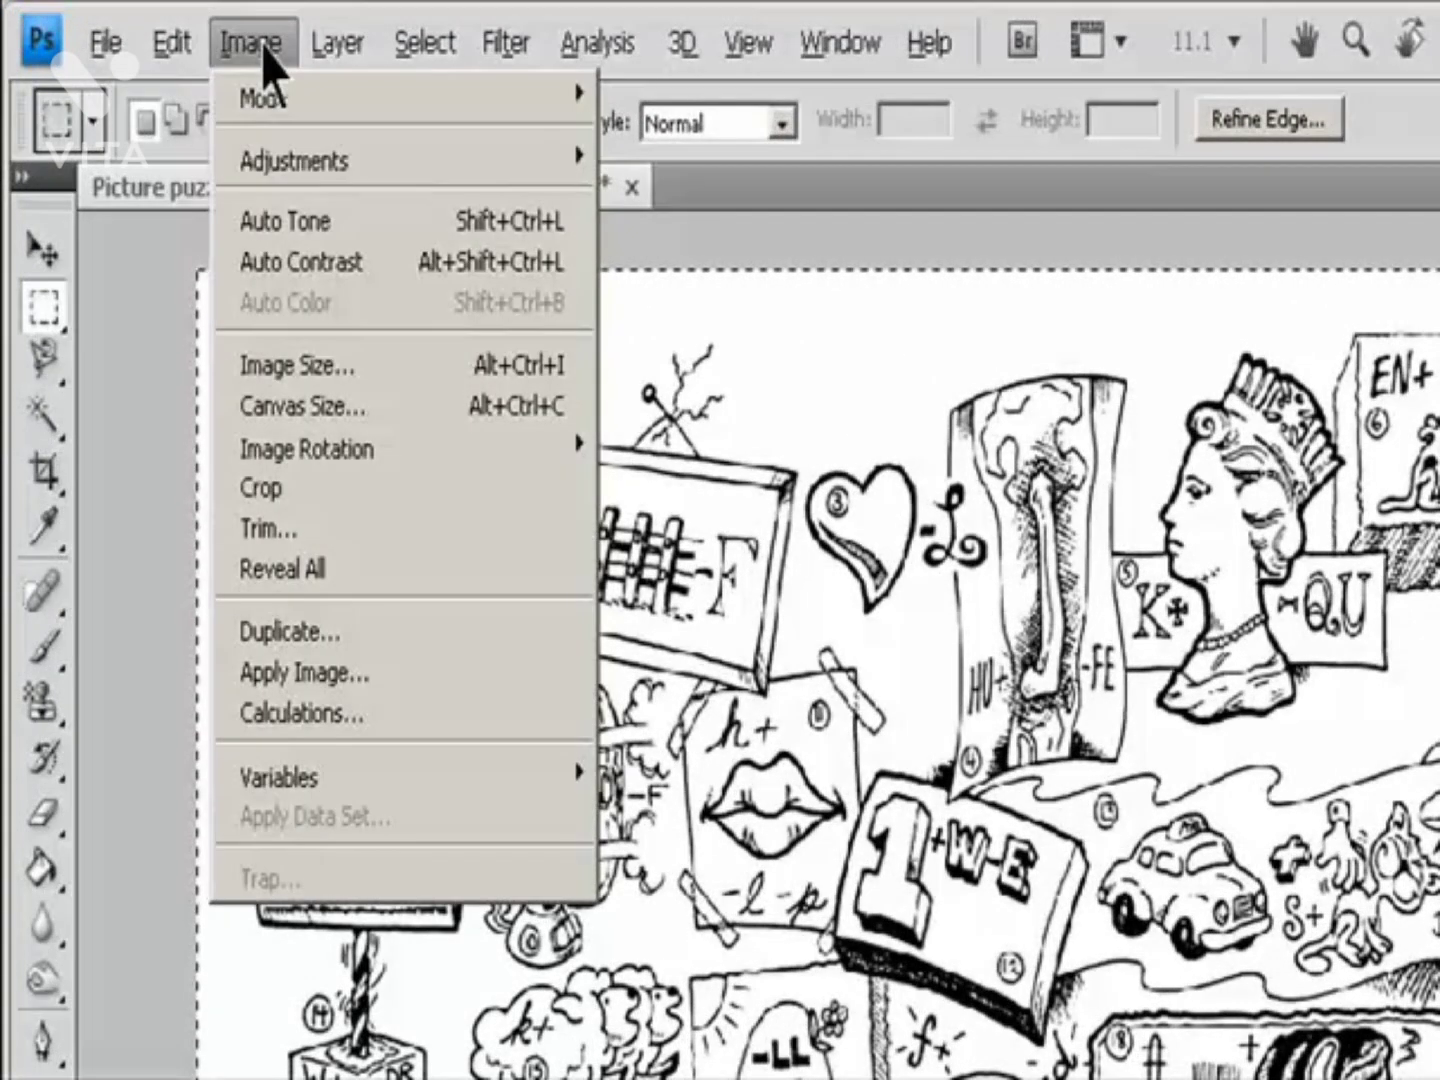
pyautogui.click(334, 487)
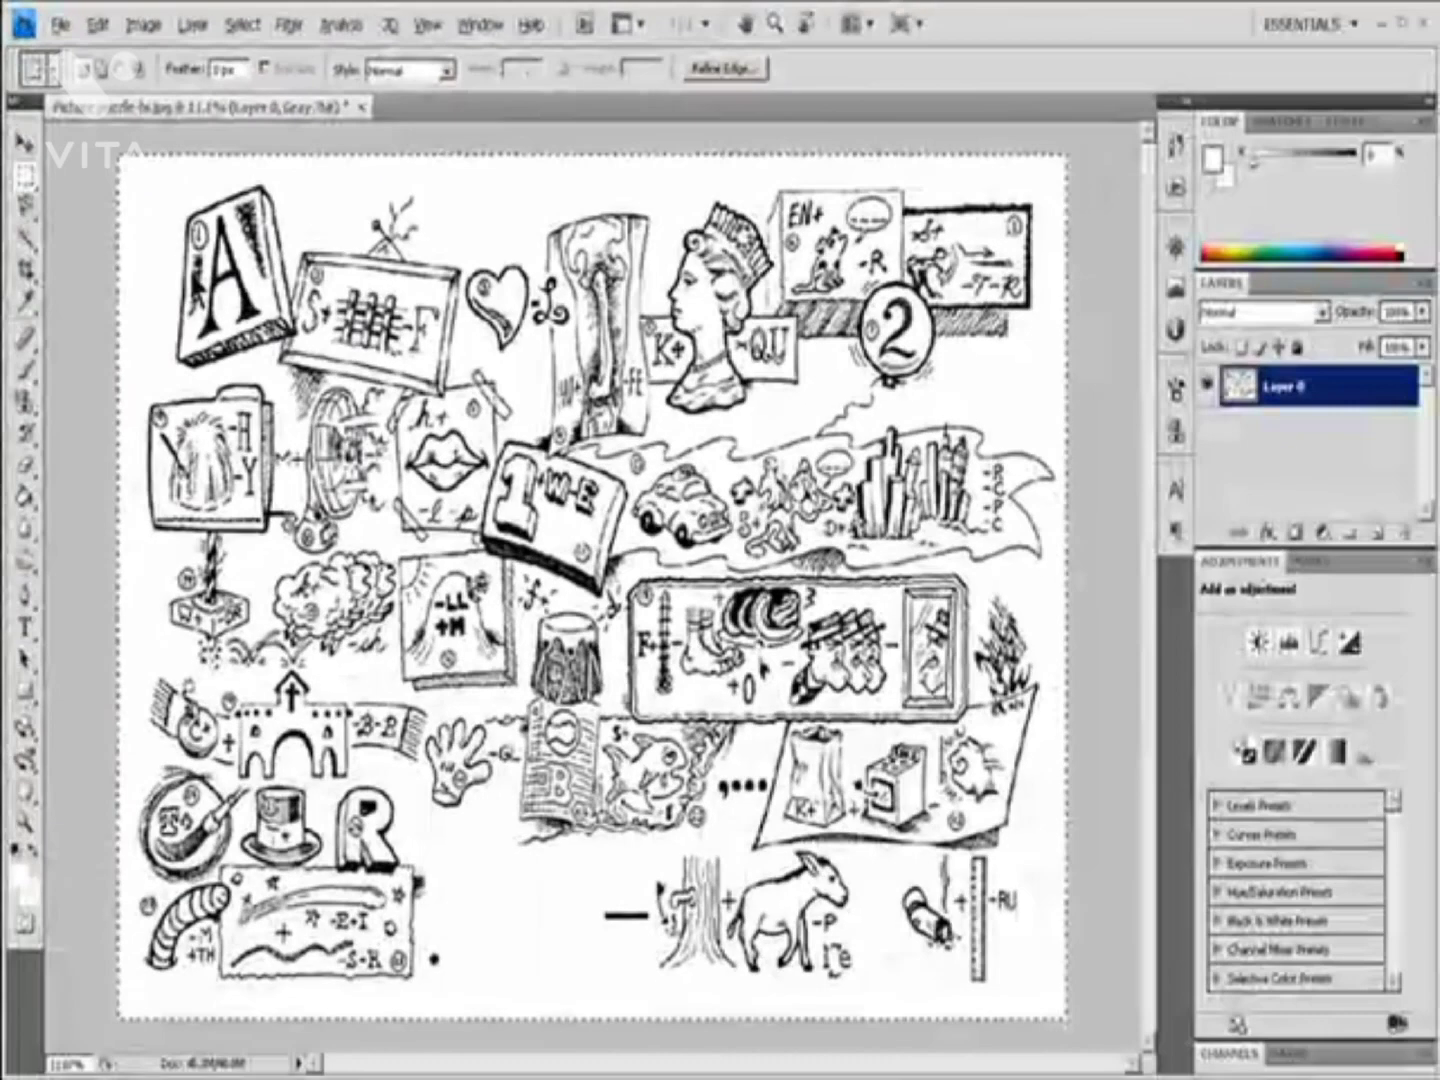
pyautogui.hotkey('ctrl', 'd')
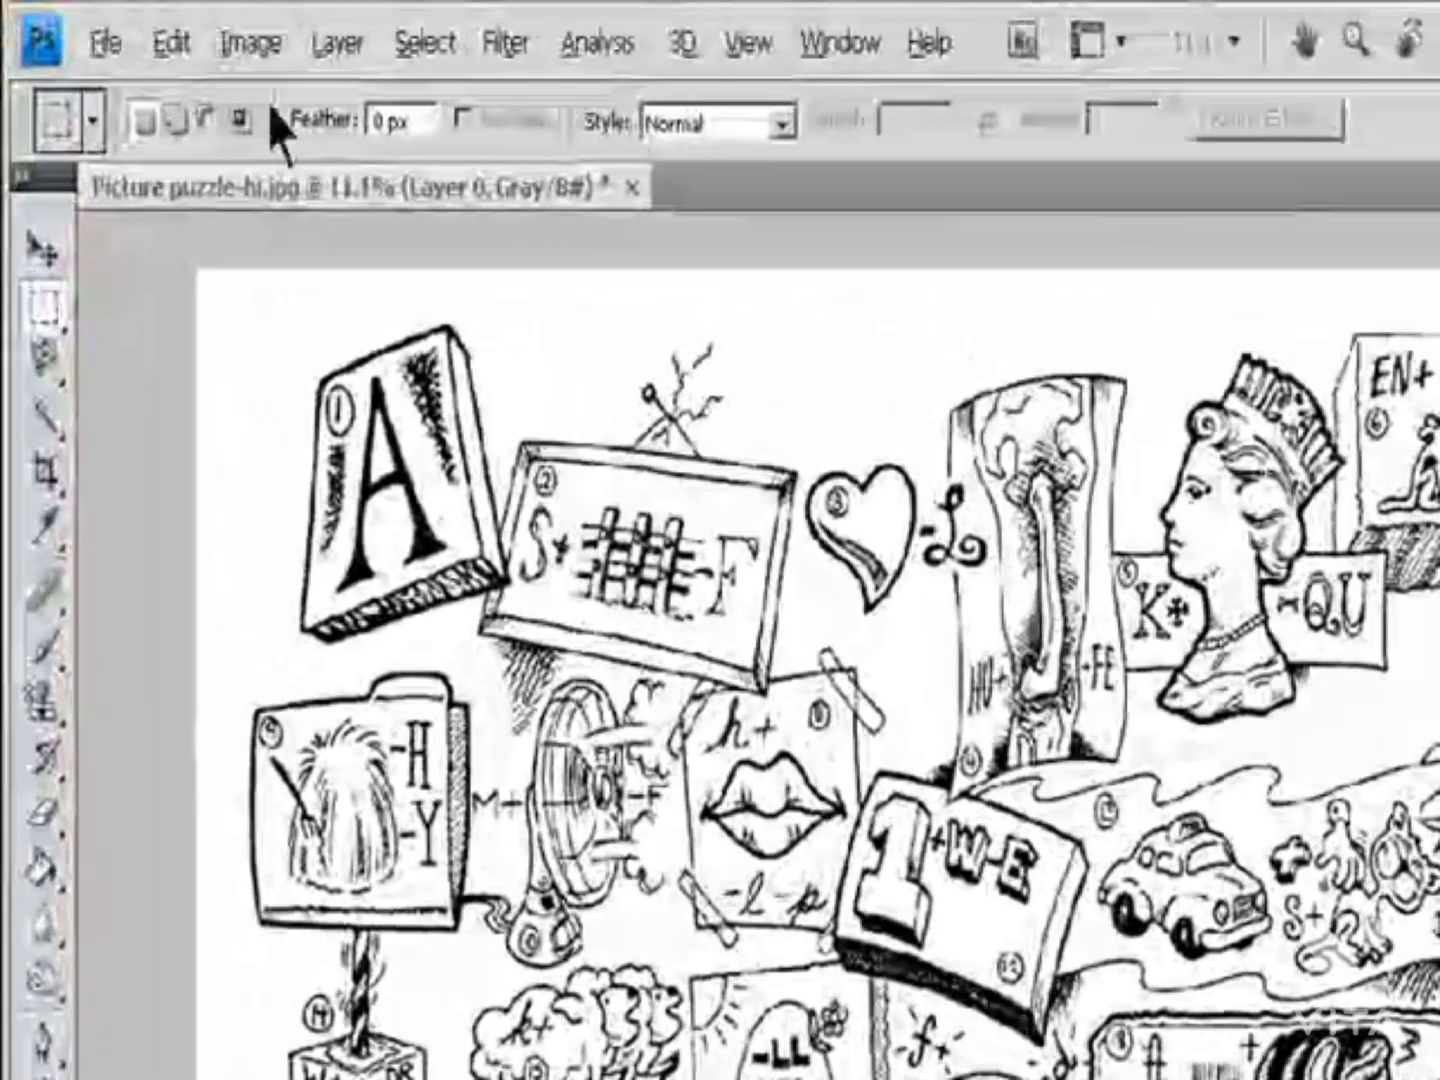
# Step: Set up a trim based on Bottom Right Pixel Color, turning the Top and Bottom sides off and on again
pyautogui.click(142, 24)
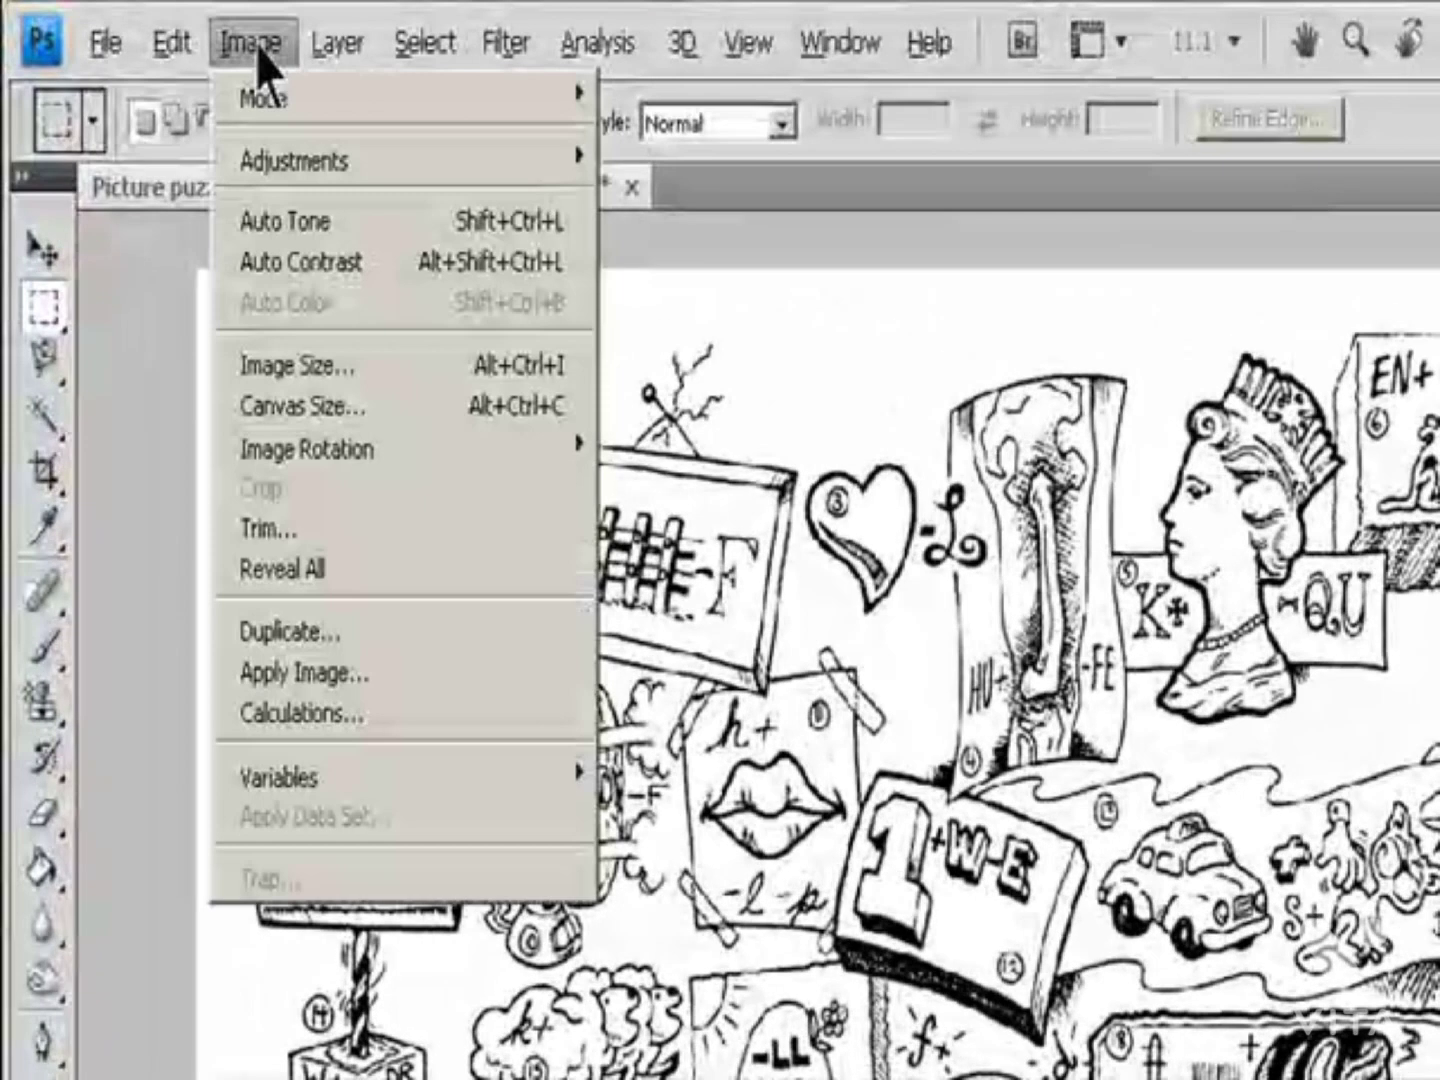
pyautogui.click(305, 530)
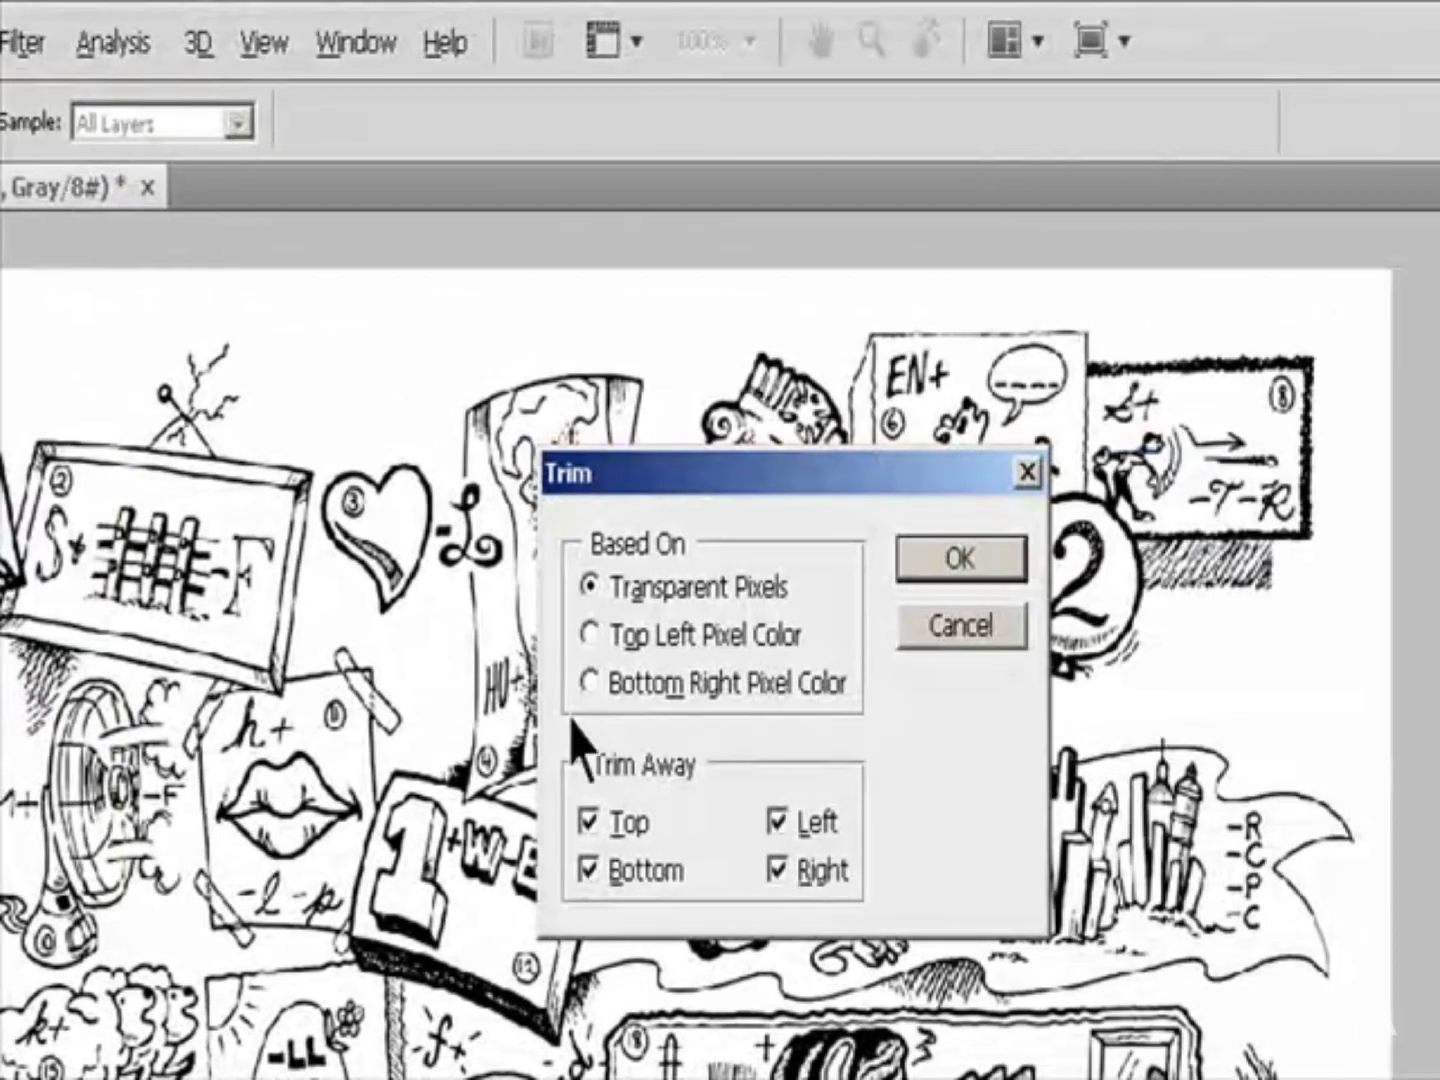
pyautogui.click(620, 641)
pyautogui.click(637, 684)
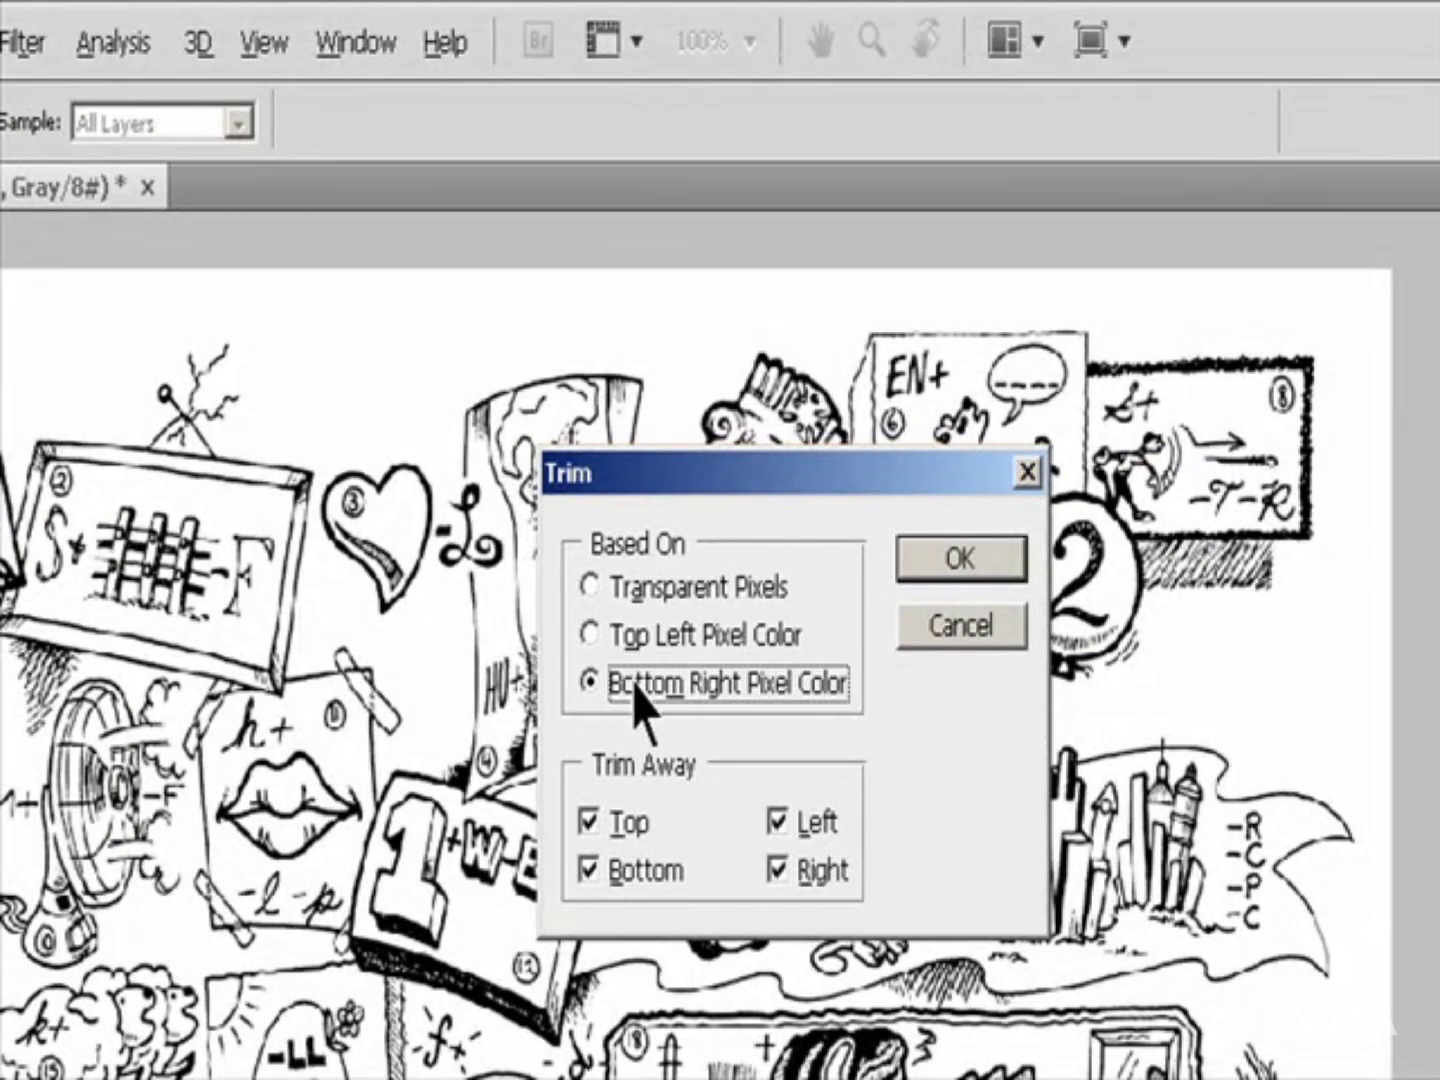
pyautogui.click(615, 826)
pyautogui.click(620, 862)
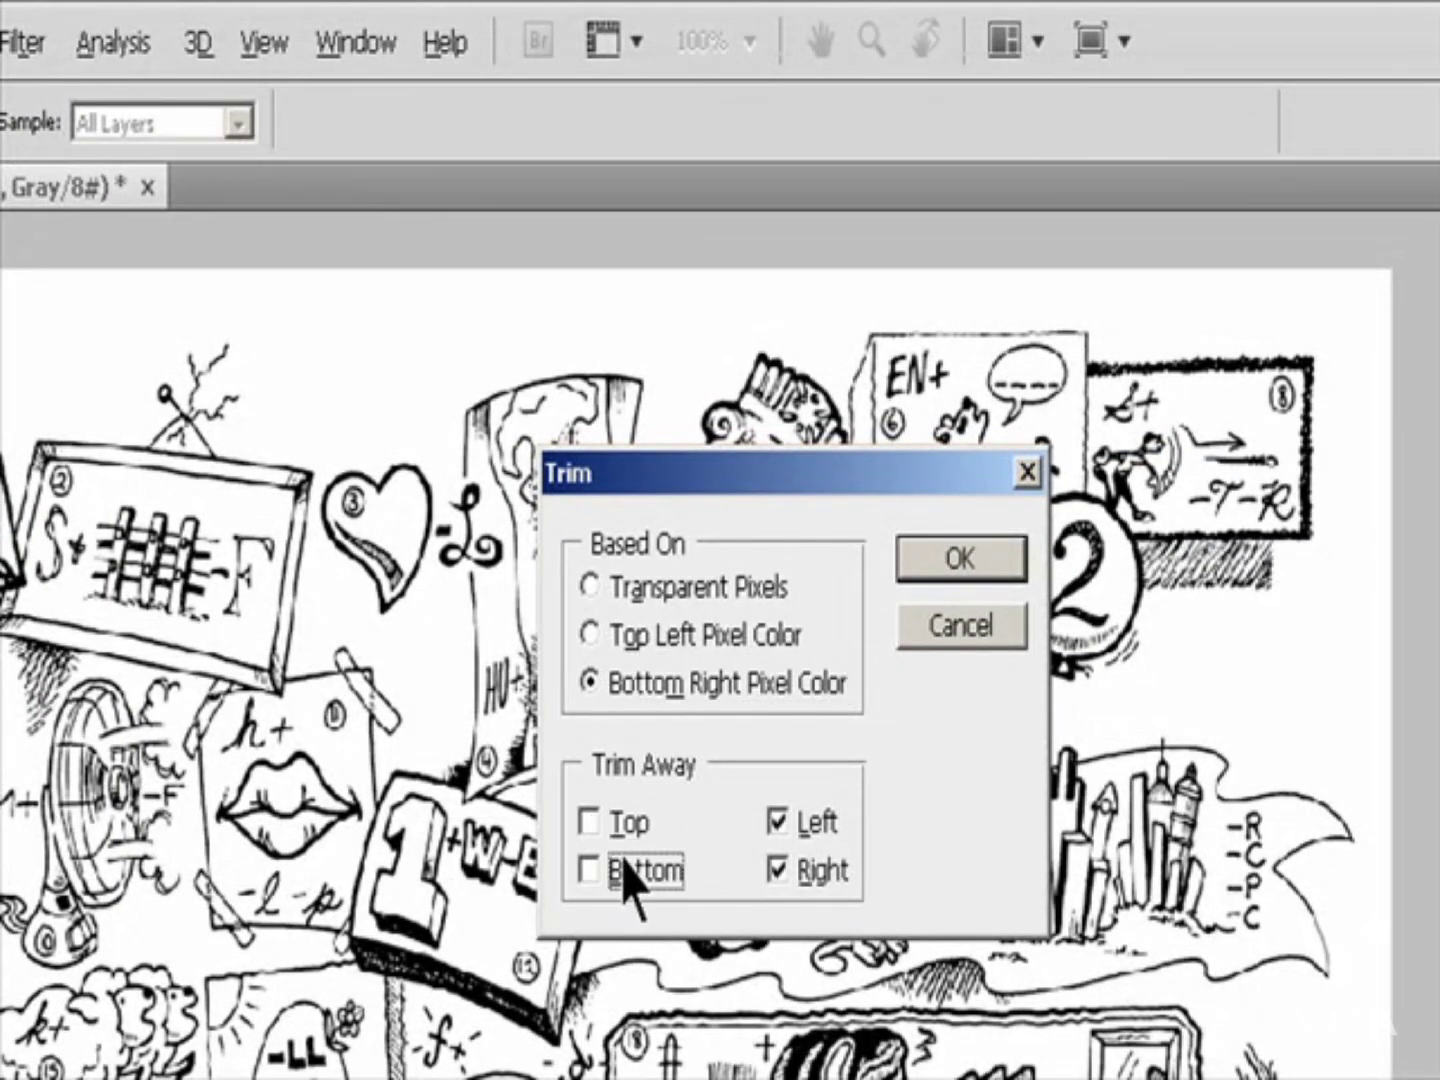
pyautogui.click(606, 832)
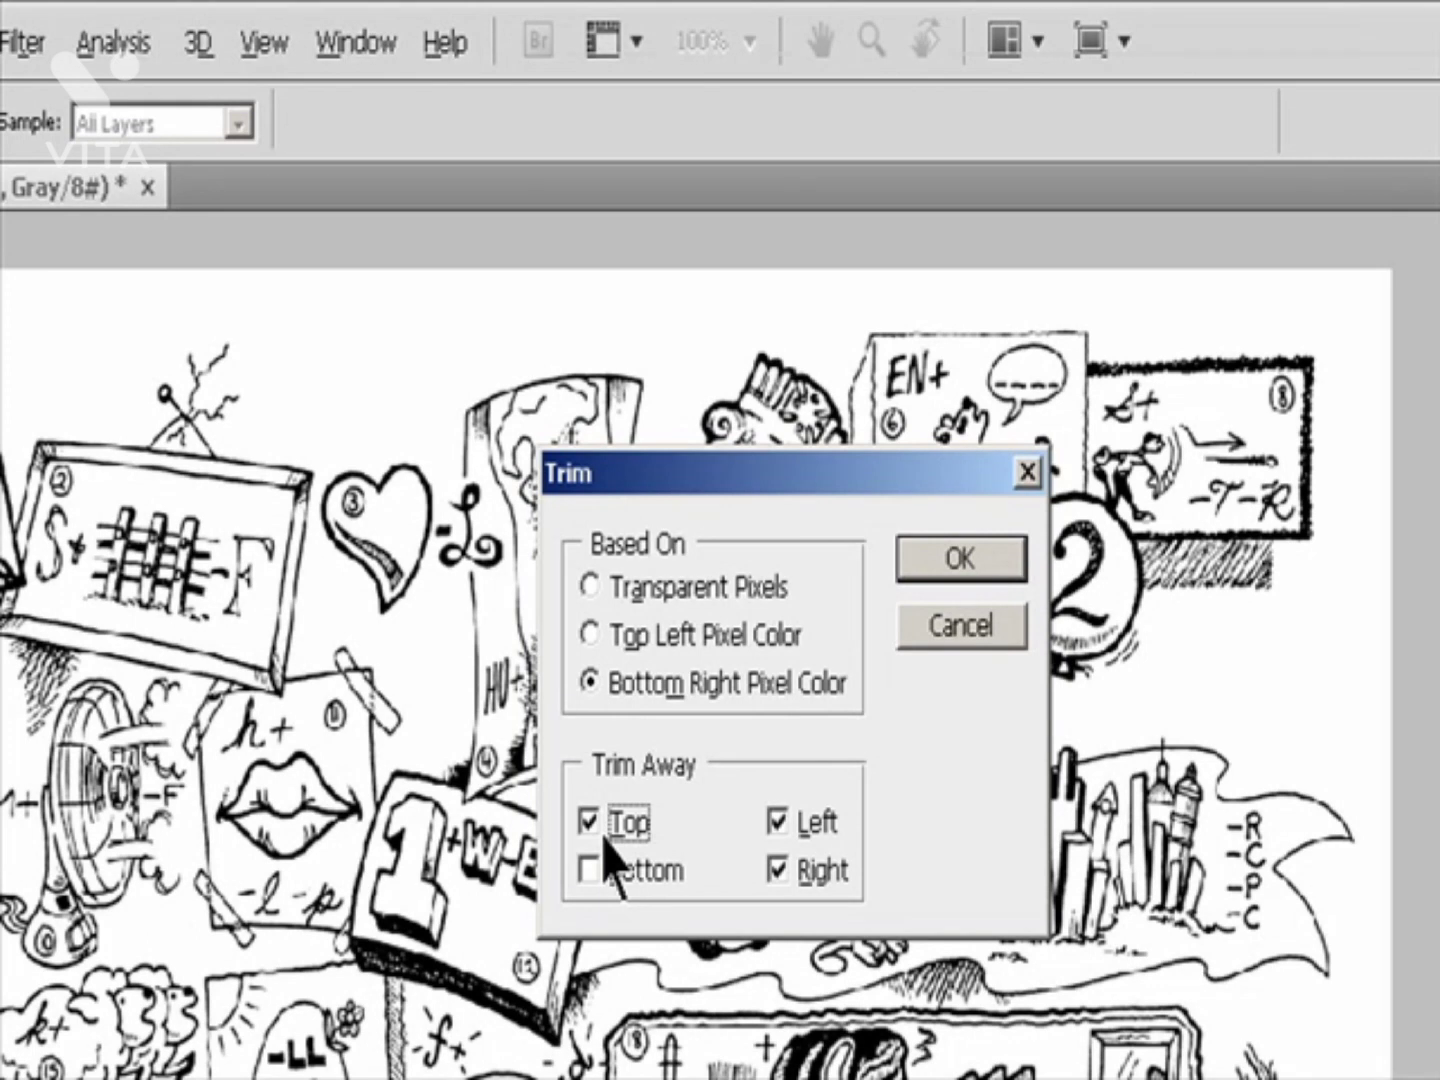
pyautogui.click(606, 872)
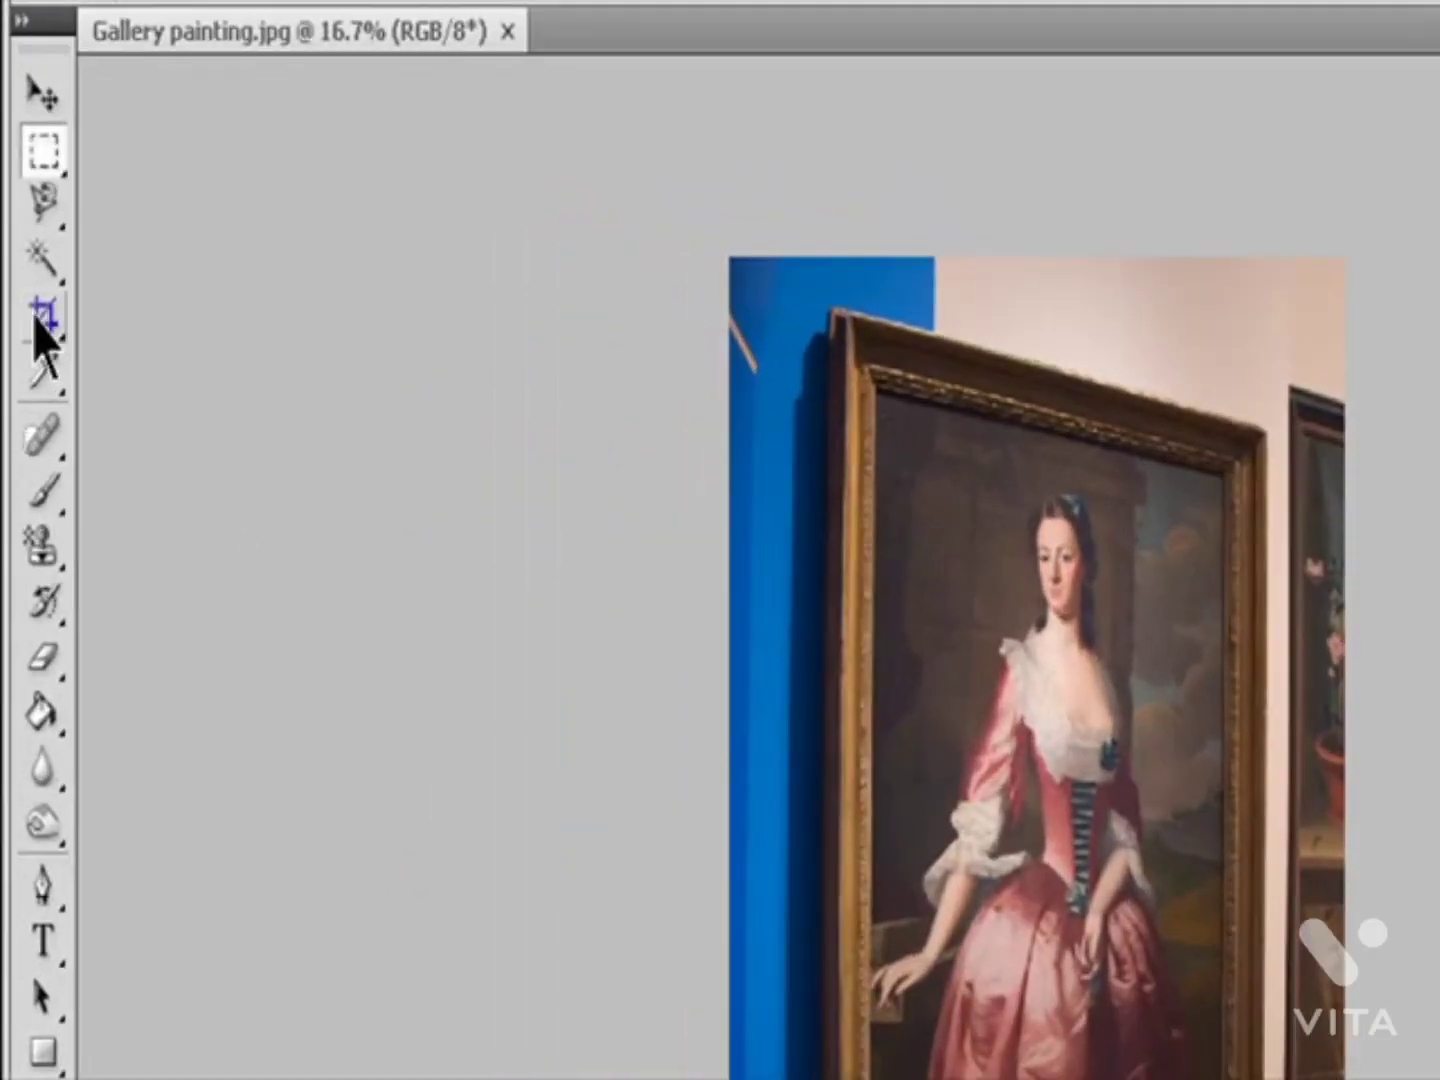
# Step: Activate the Crop tool on Gallery painting.jpg and rotate the image 180°
pyautogui.click(41, 319)
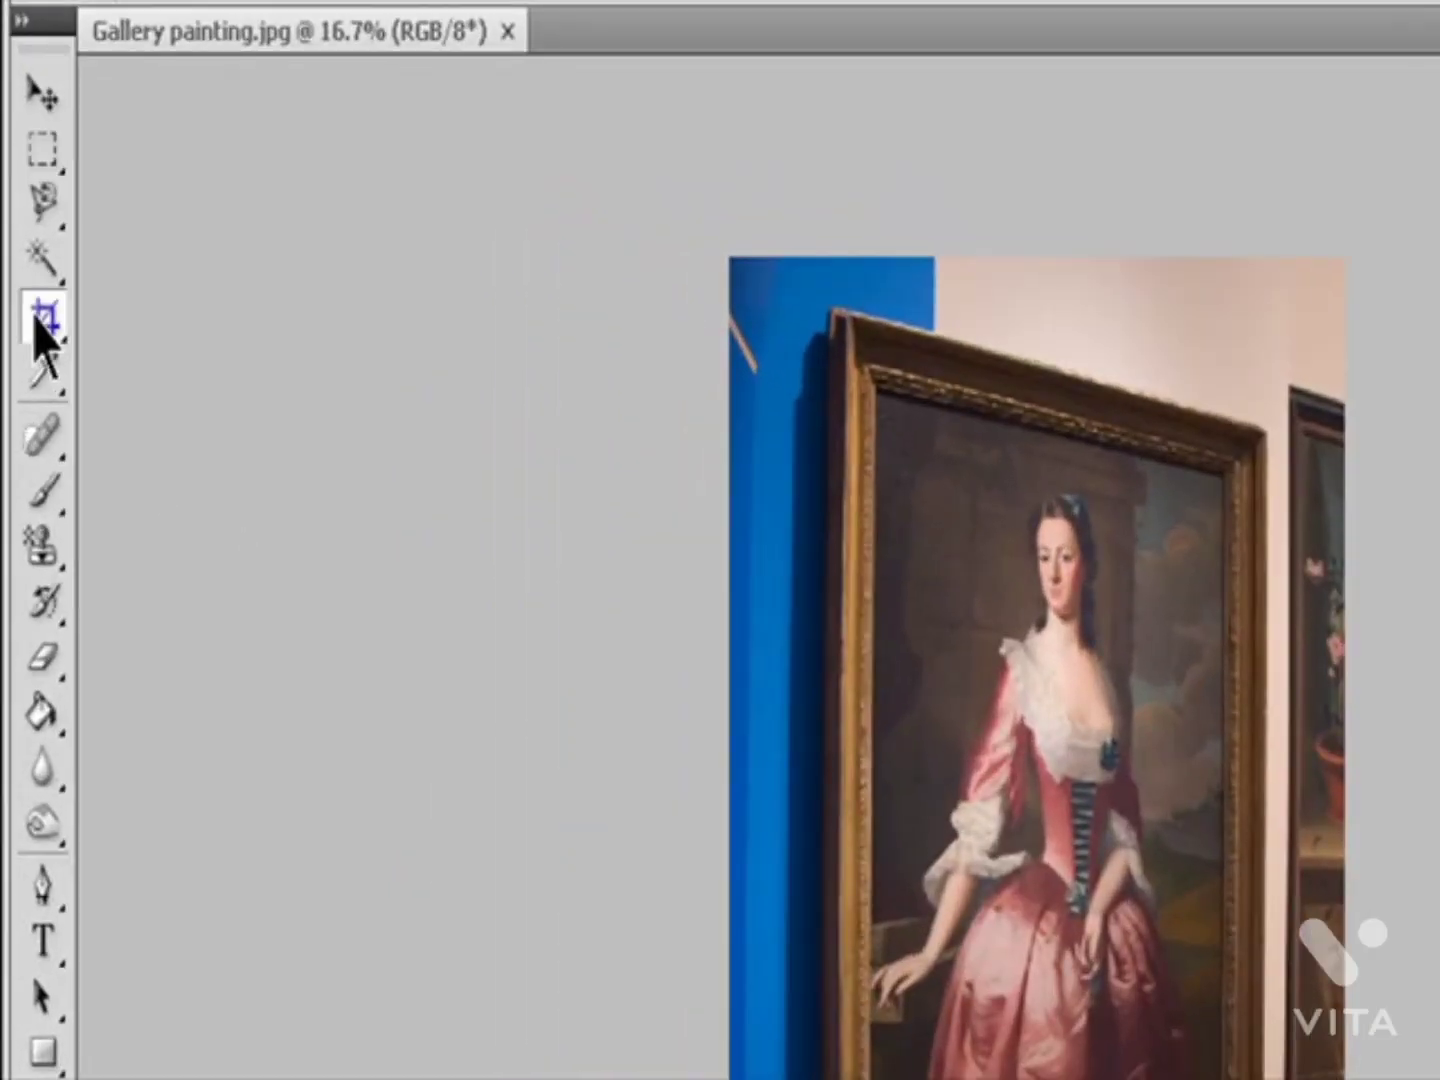
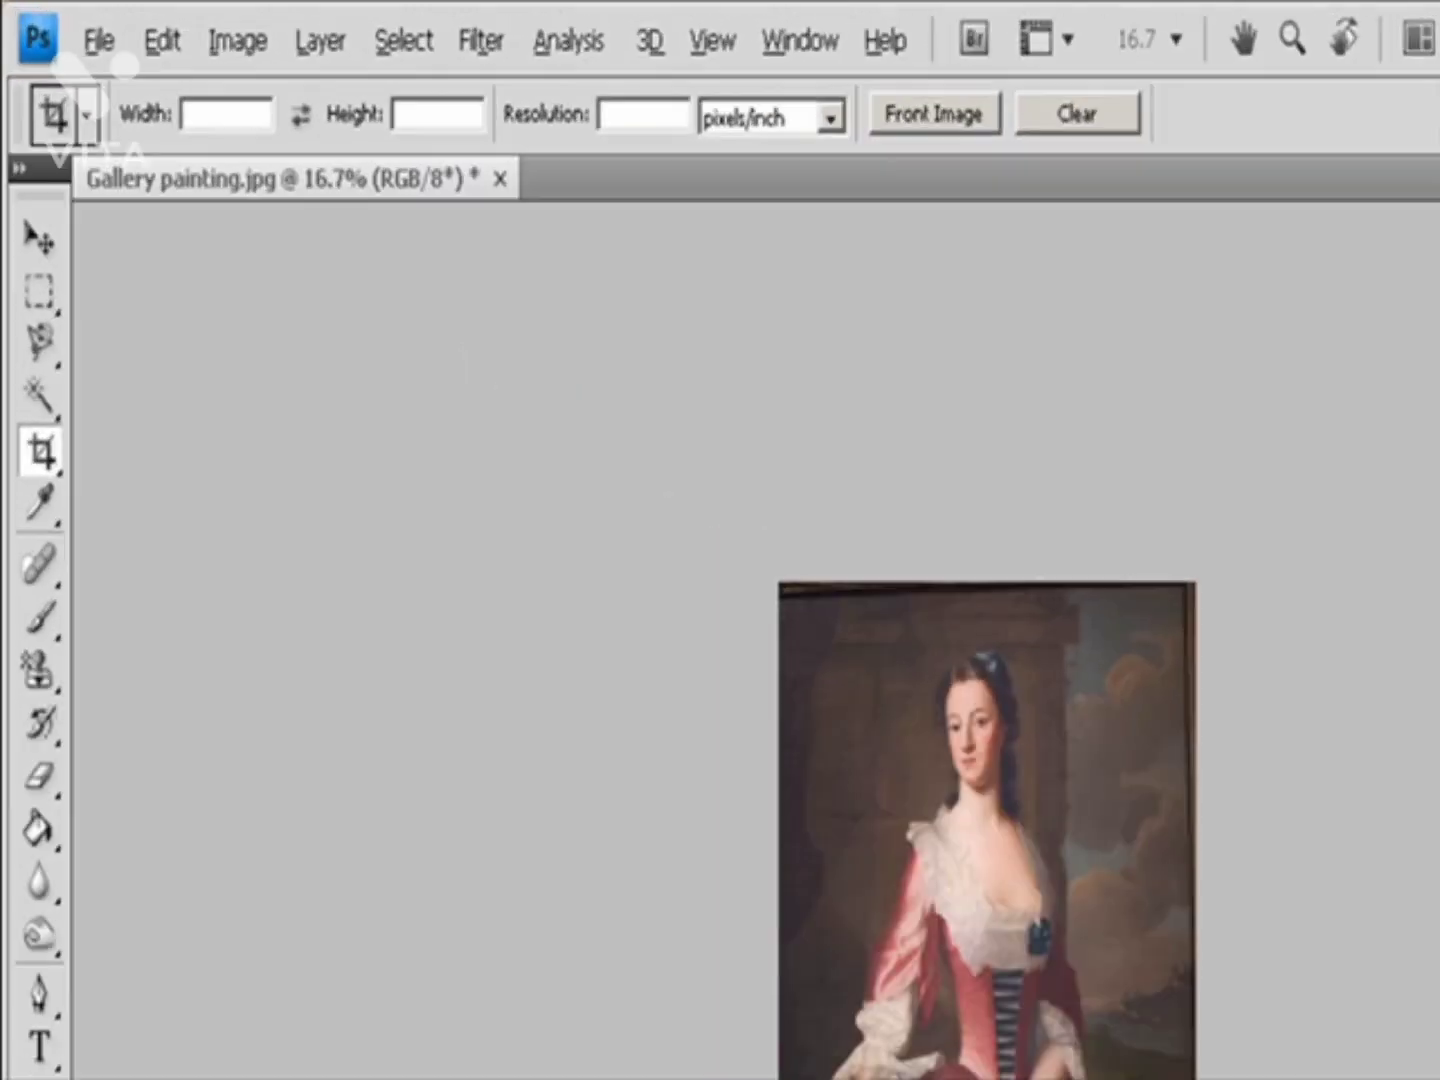
pyautogui.click(143, 24)
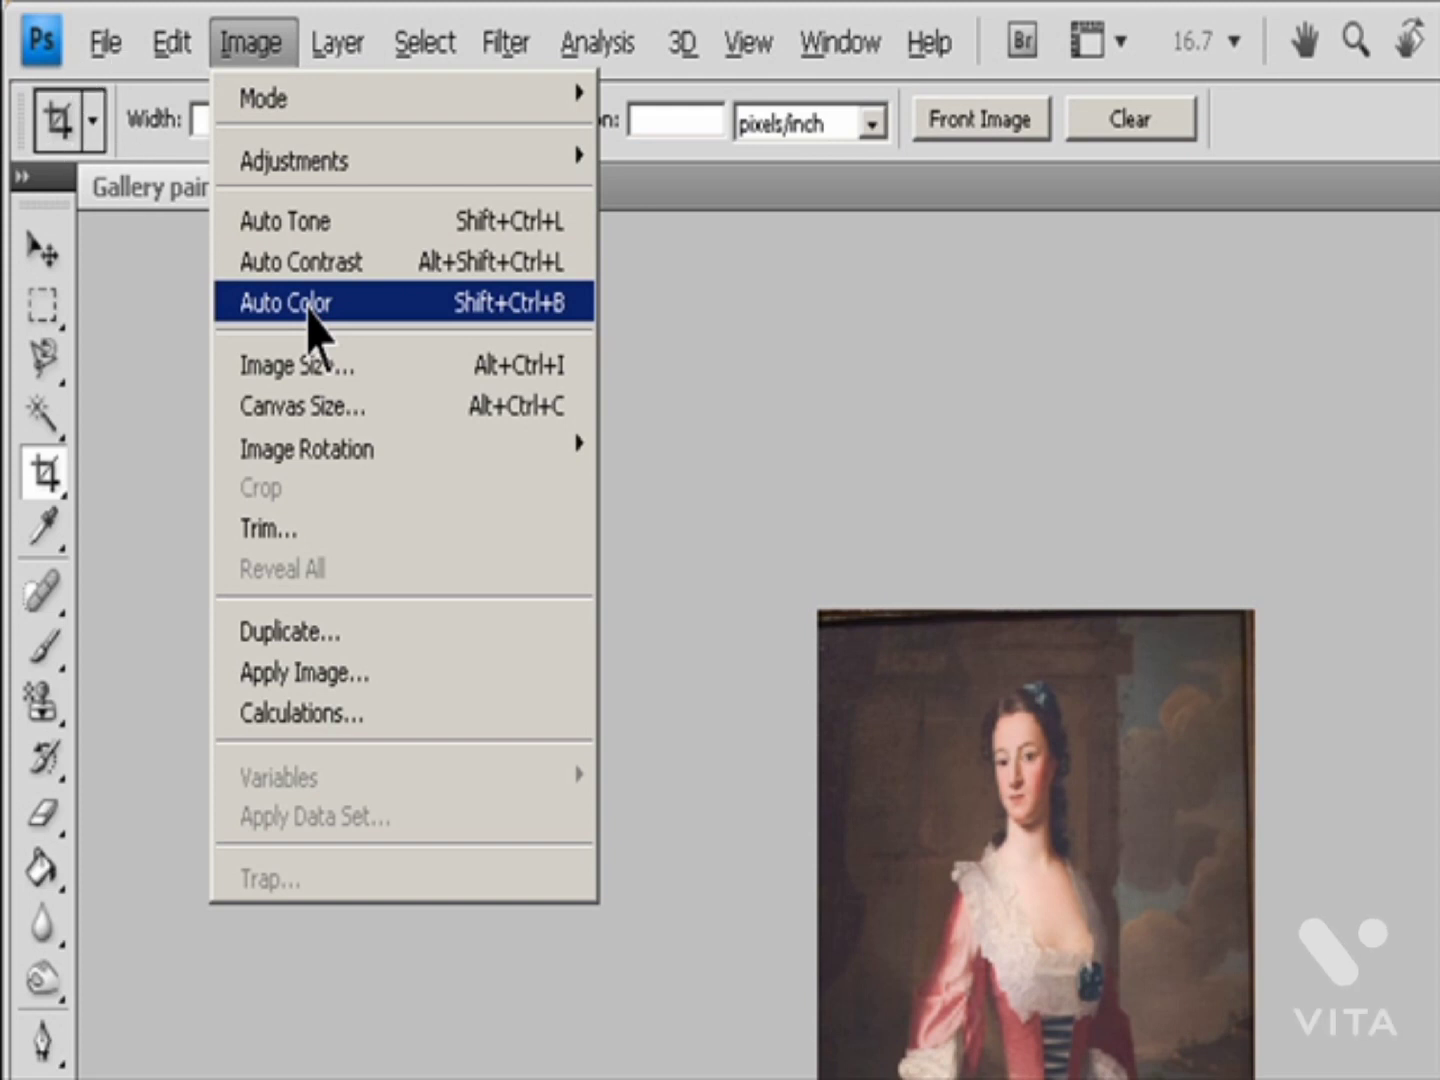
pyautogui.moveTo(338, 466)
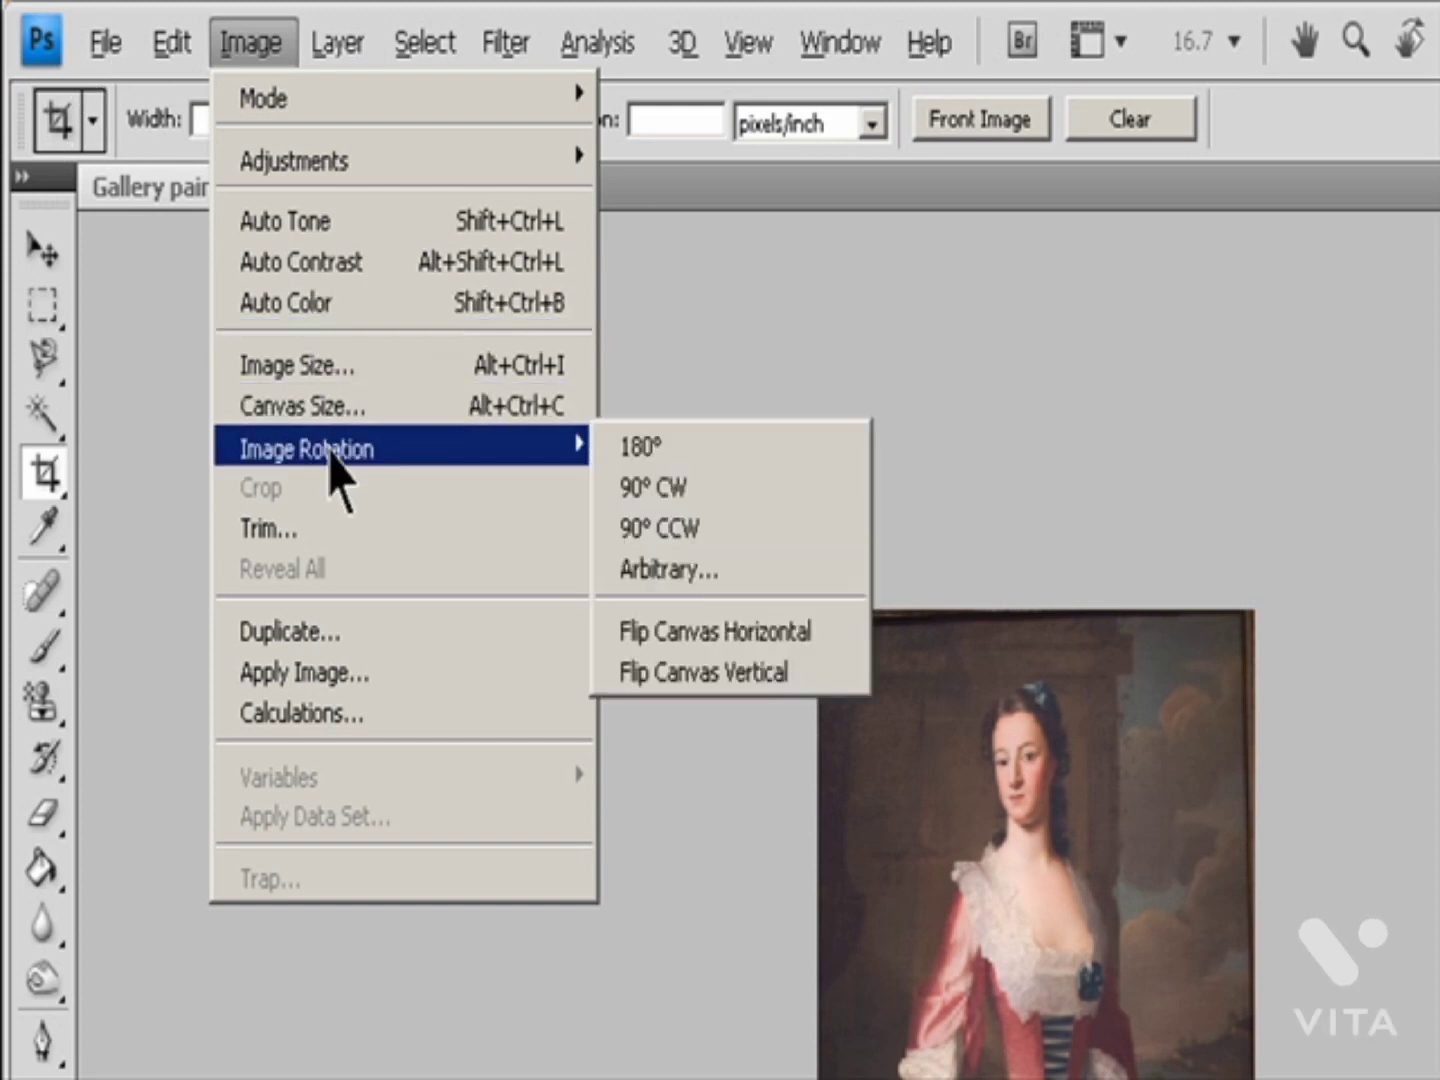
pyautogui.click(684, 450)
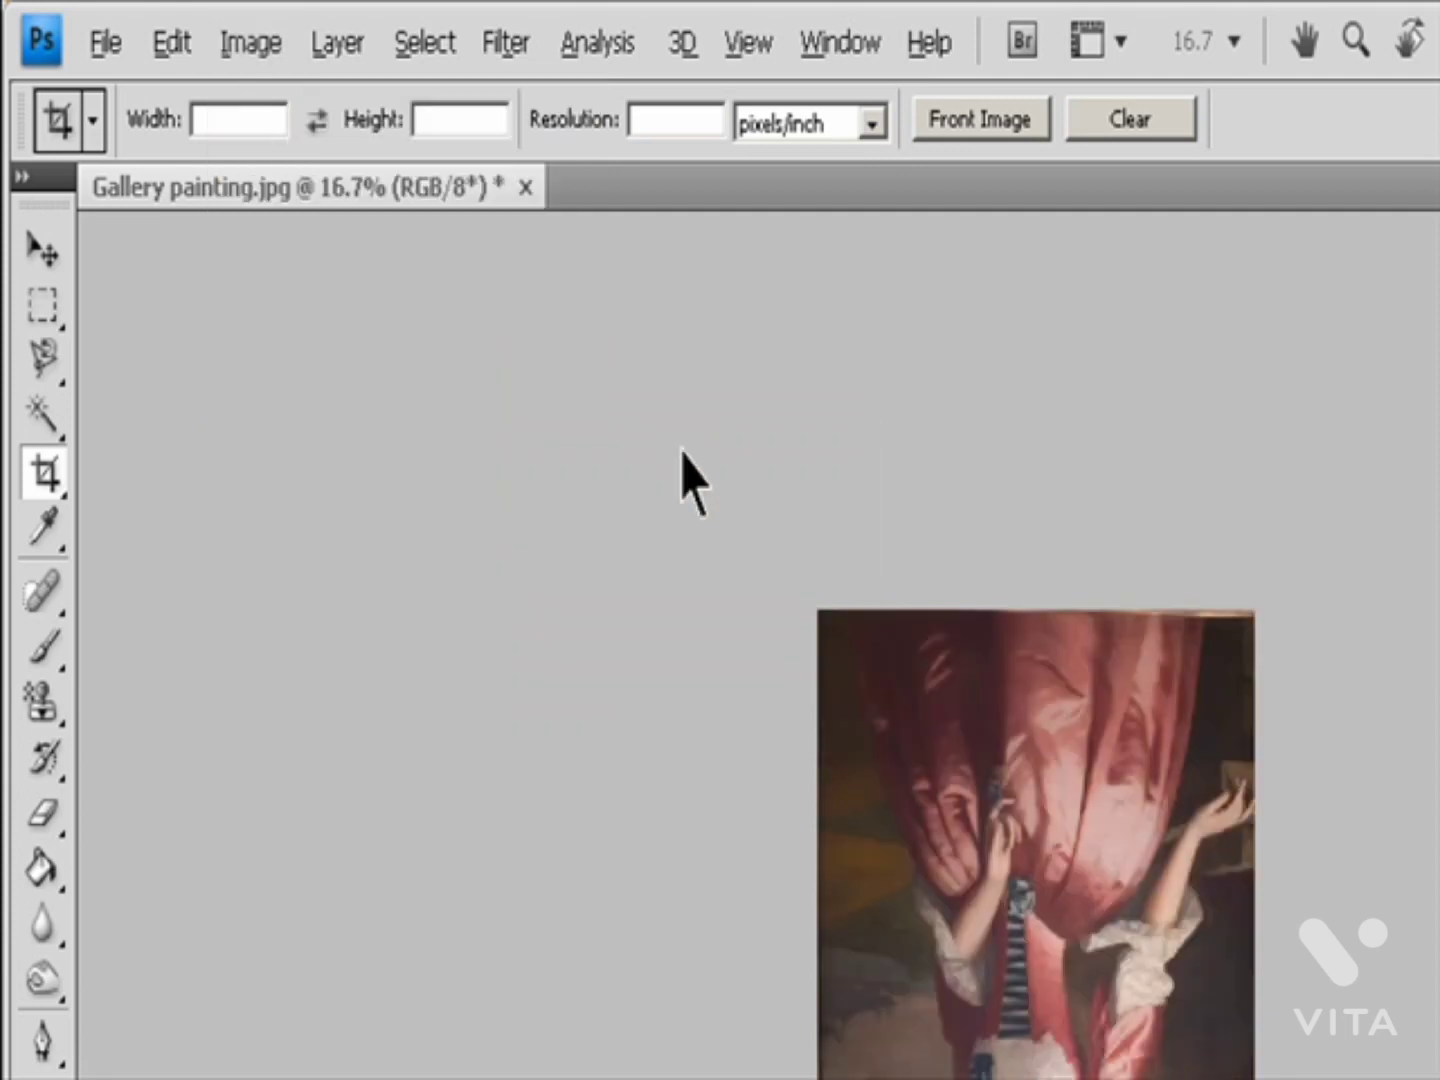
# Step: Rotate the gallery painting image 90° clockwise and turn it back 90° counterclockwise
pyautogui.click(250, 49)
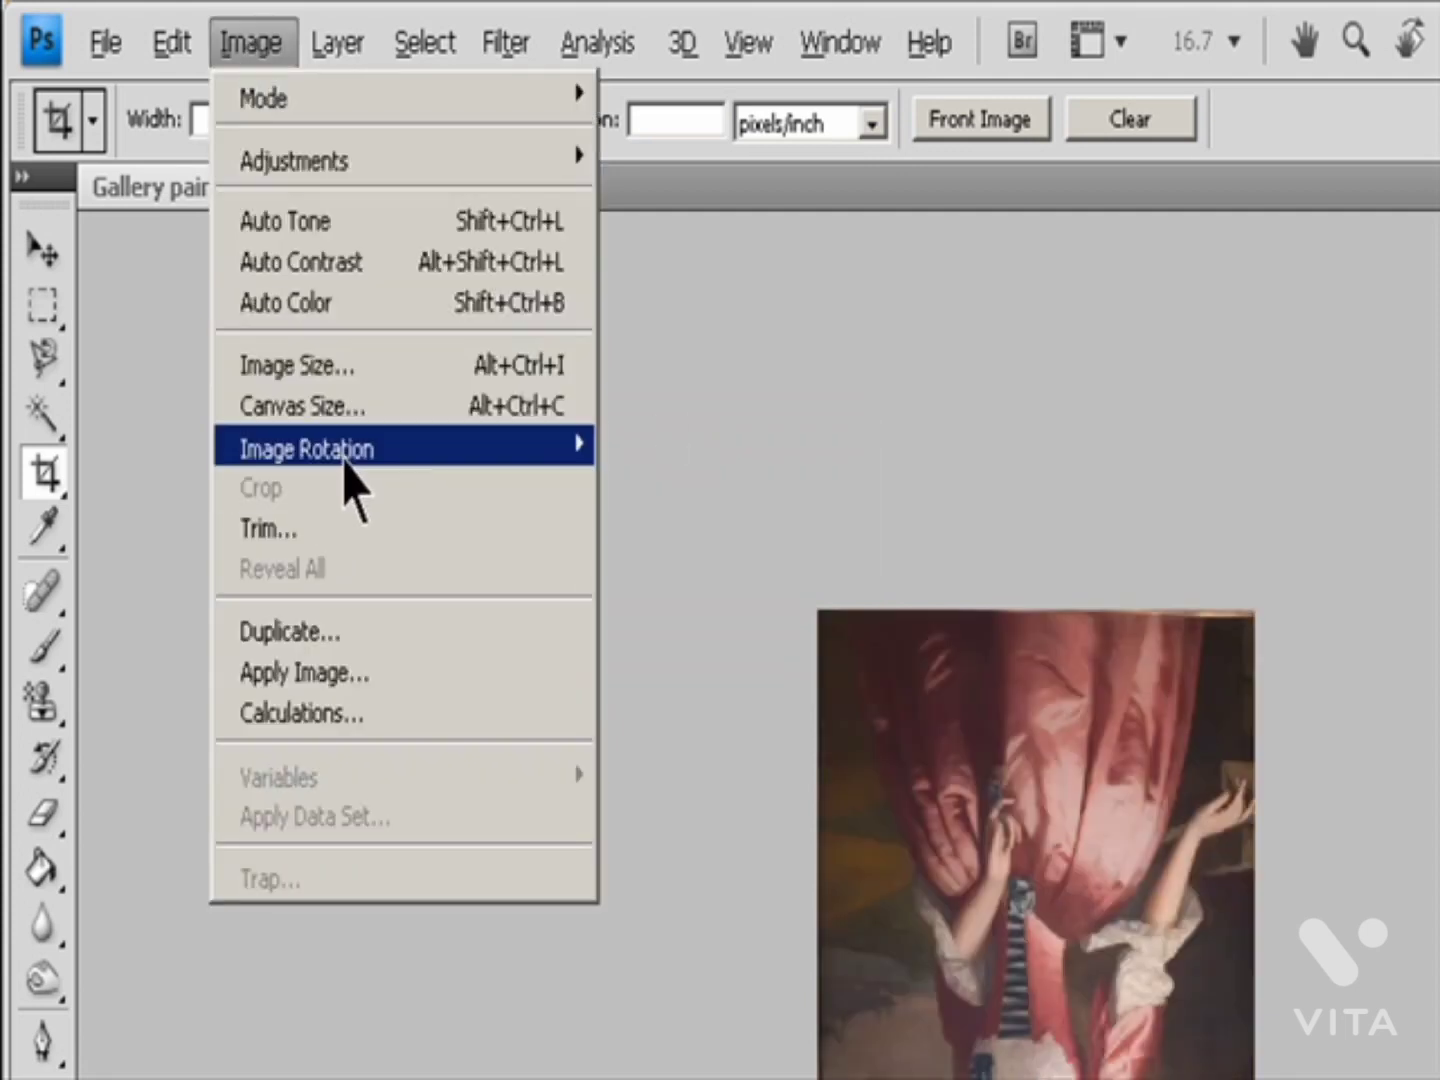
pyautogui.moveTo(355, 473)
pyautogui.click(659, 524)
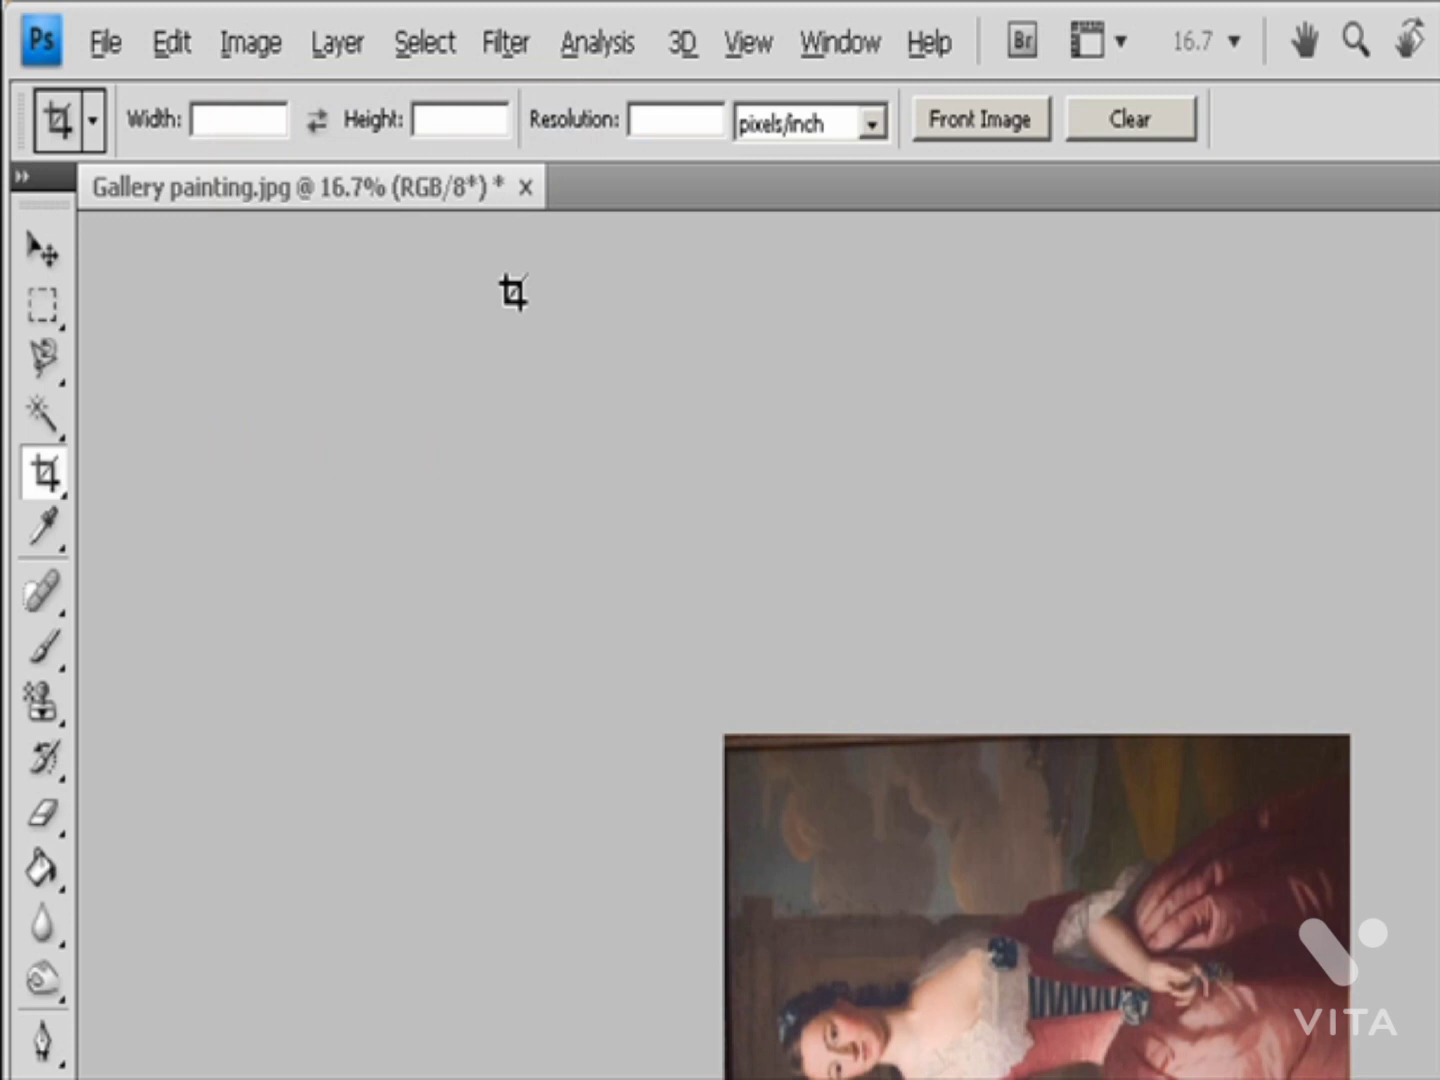
pyautogui.click(265, 40)
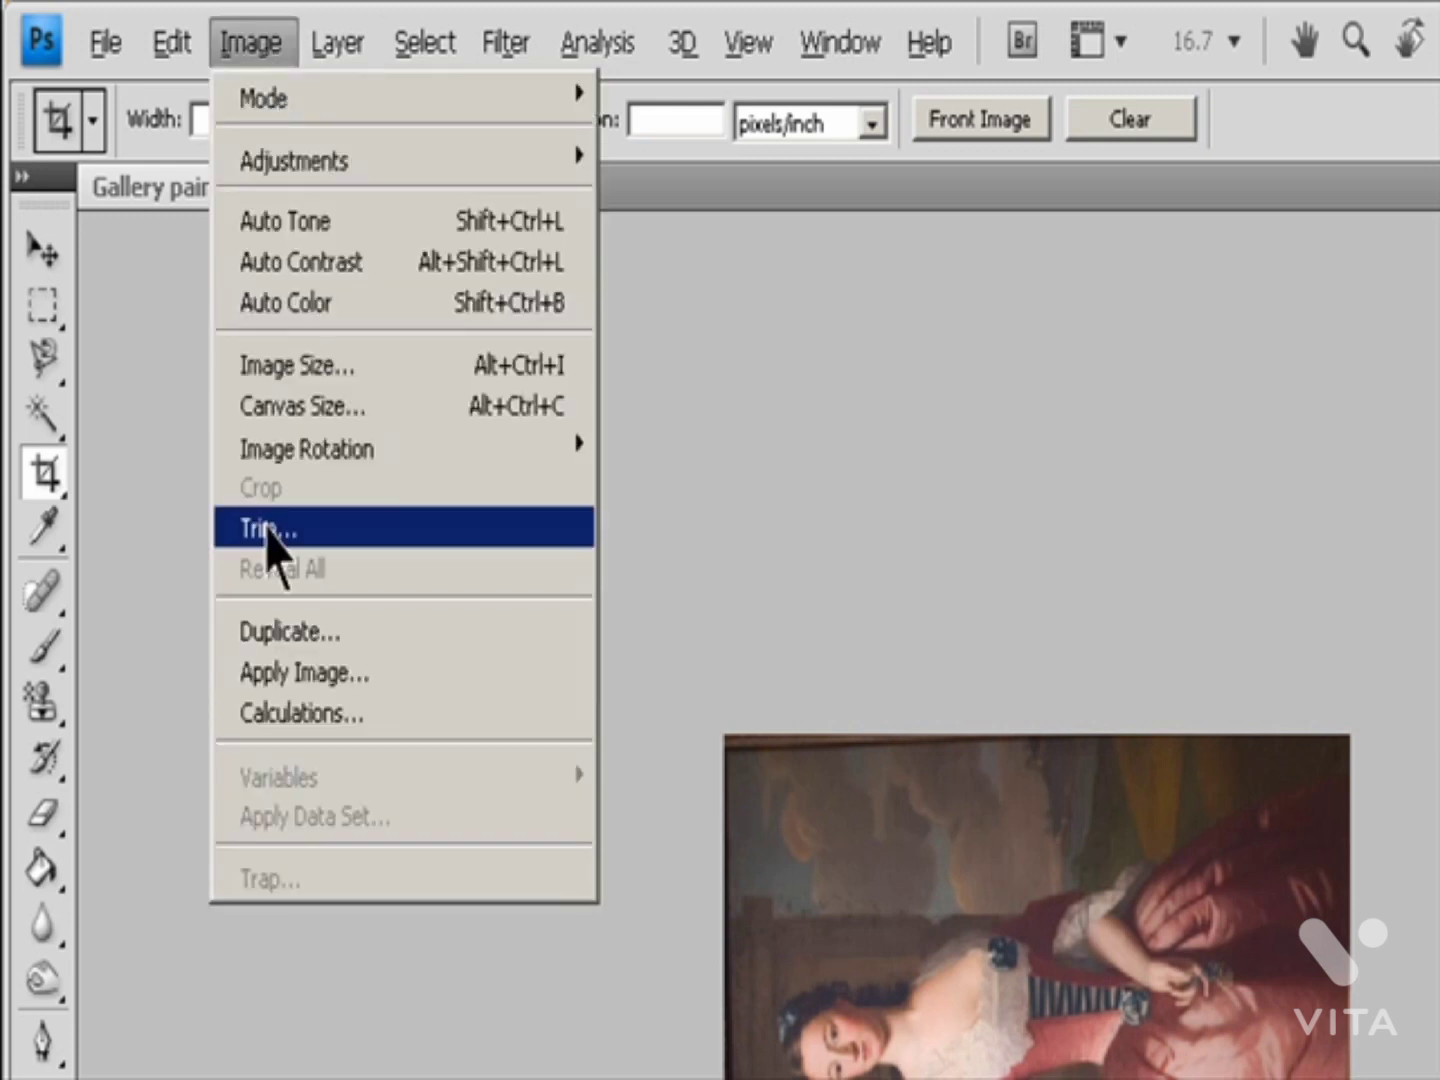
pyautogui.moveTo(301, 453)
pyautogui.click(643, 553)
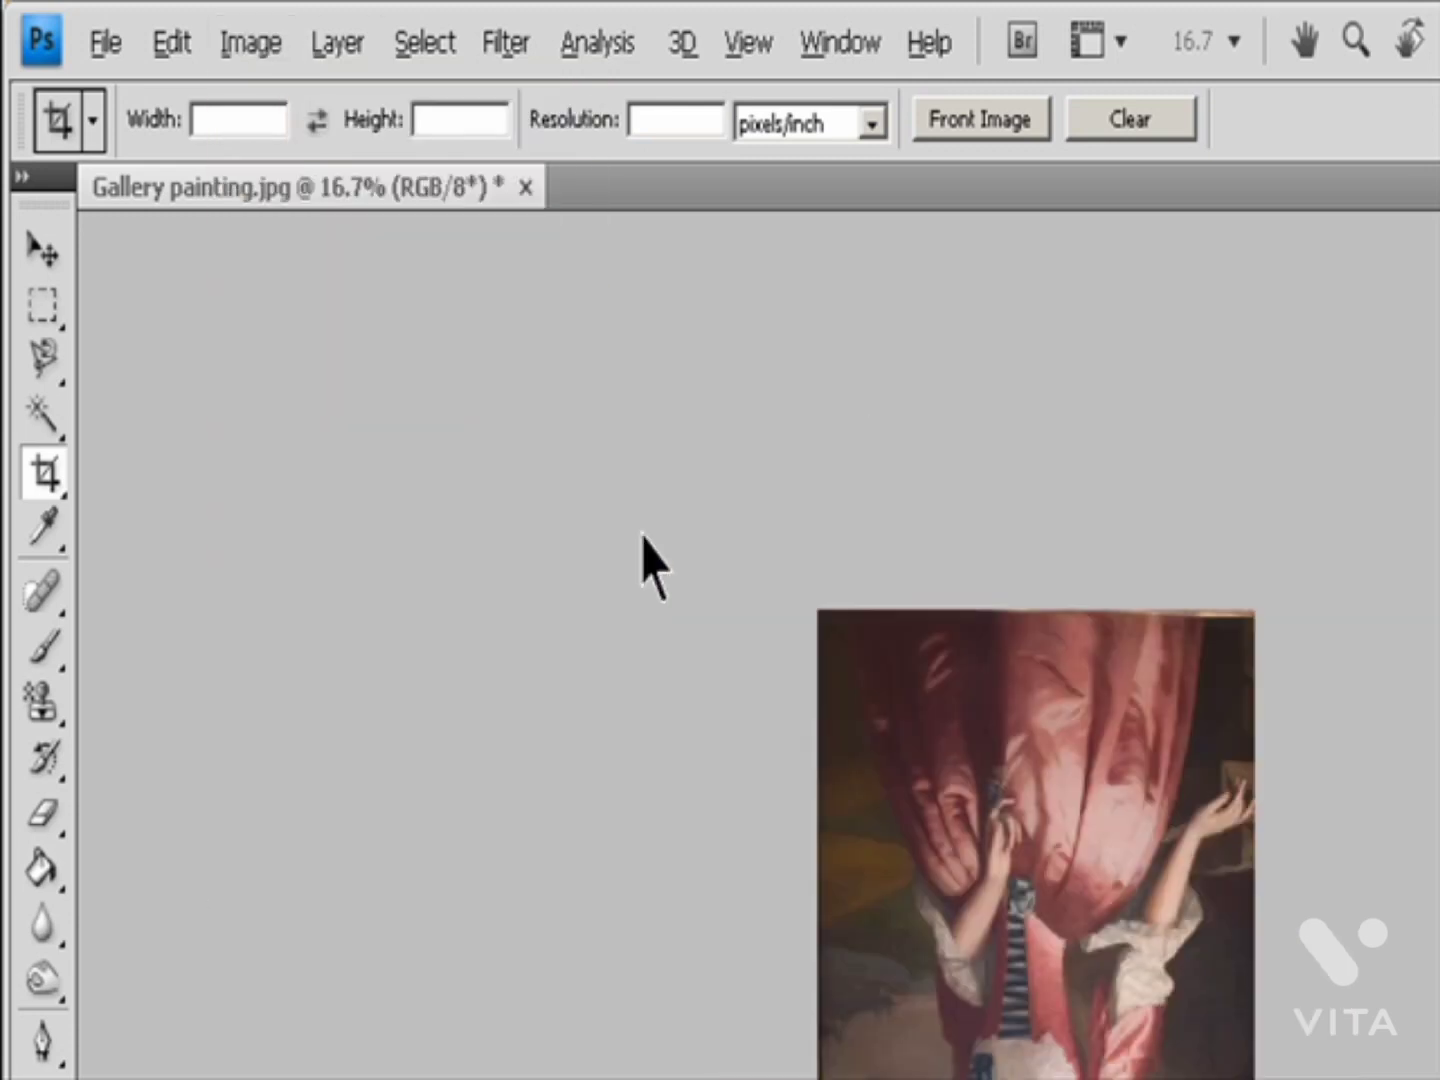
# Step: Open the arbitrary canvas rotation settings for the gallery painting and confirm them
pyautogui.click(248, 42)
pyautogui.moveTo(388, 453)
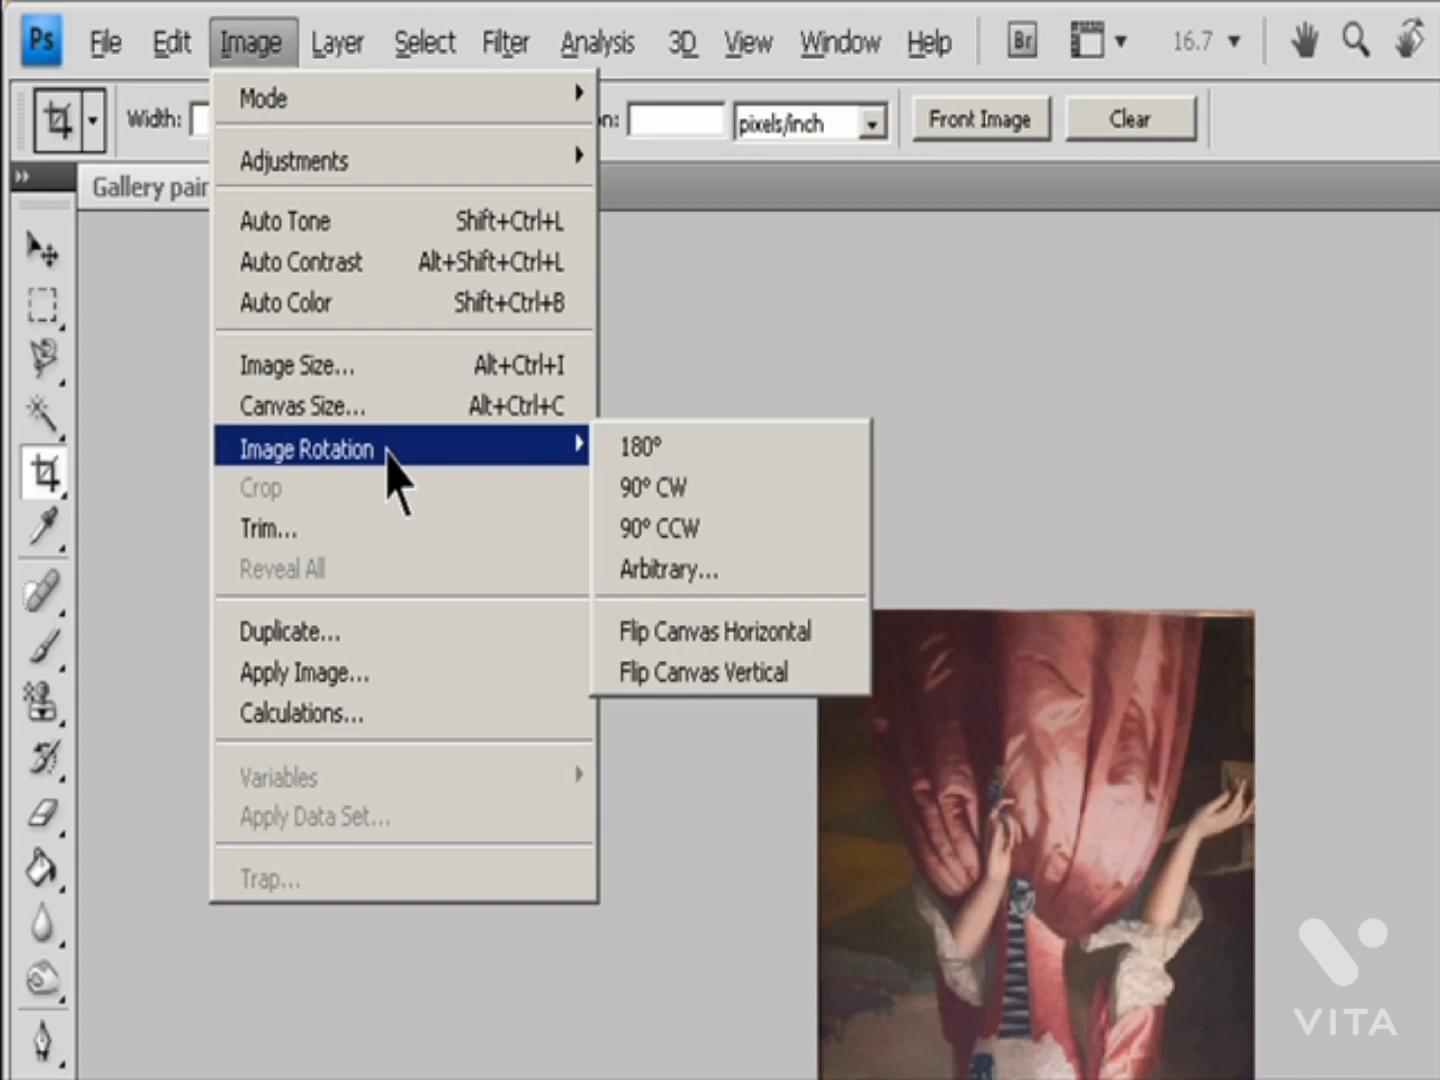
pyautogui.click(679, 569)
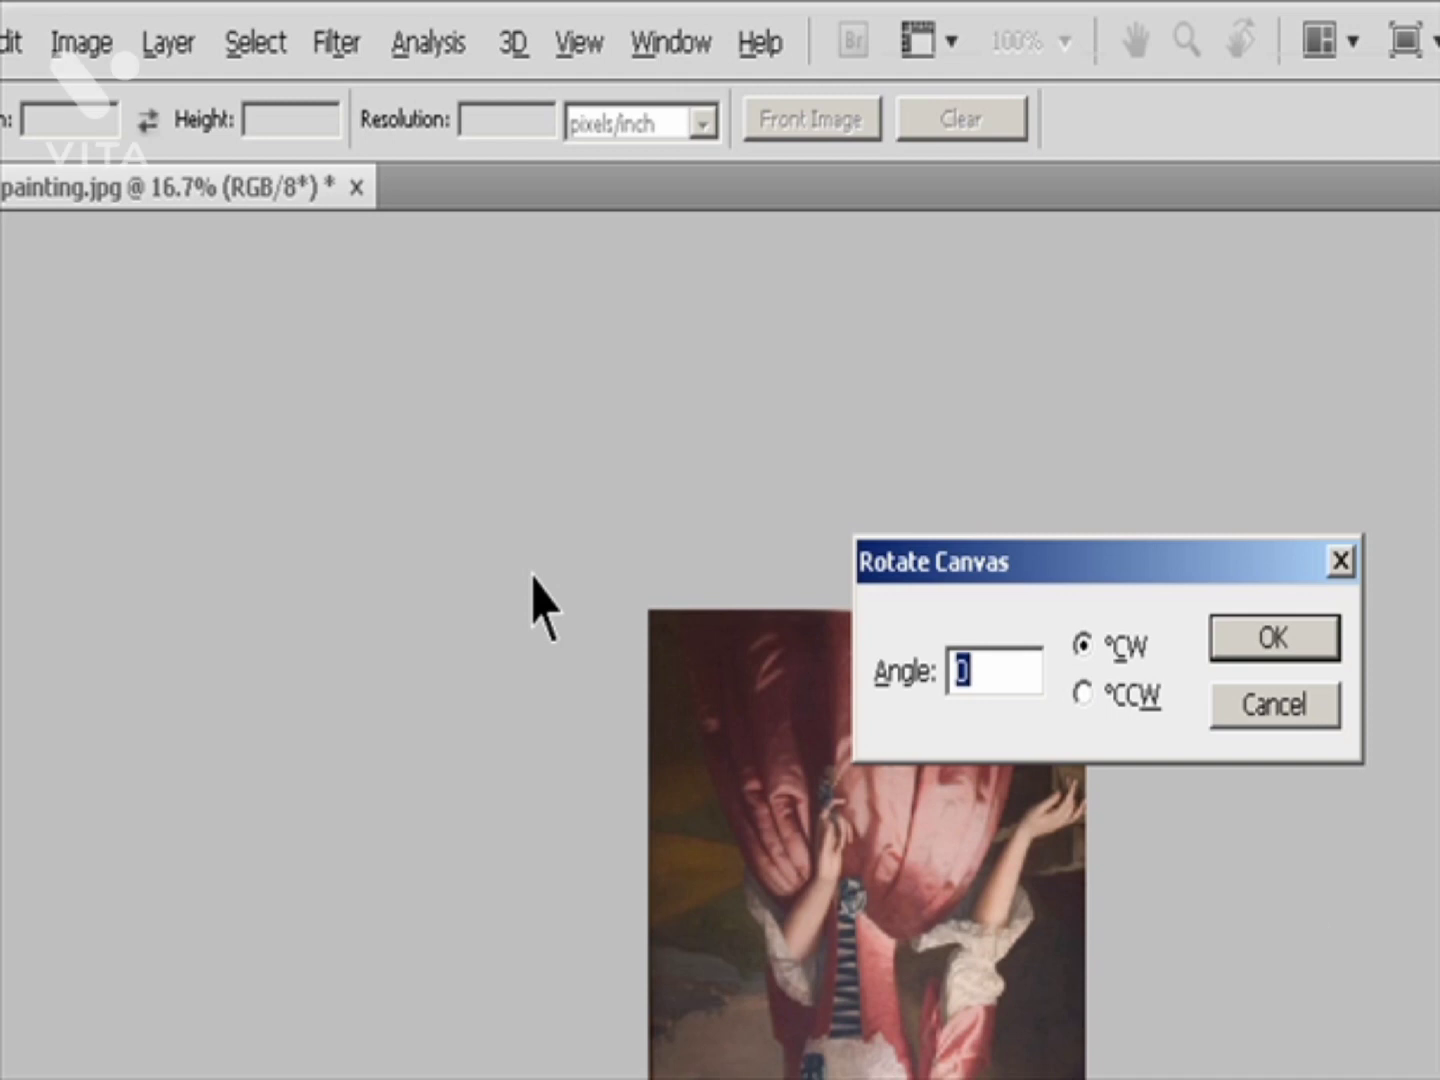
pyautogui.press('Return')
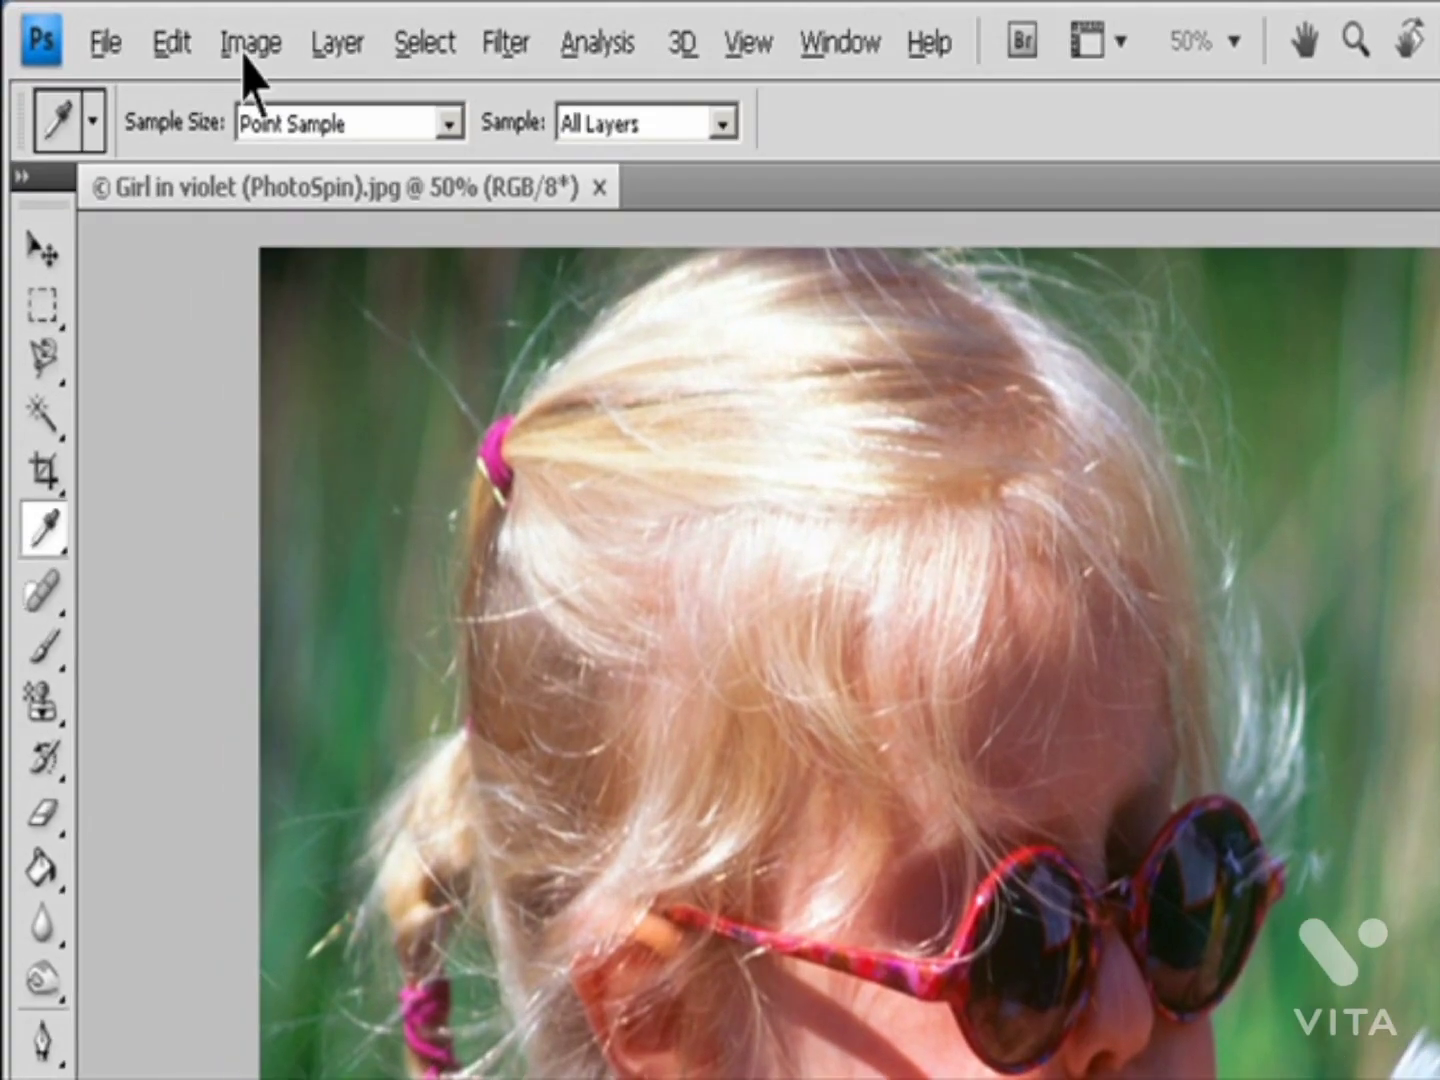
# Step: Start the Variations adjustment on the Girl in violet photo
pyautogui.click(144, 31)
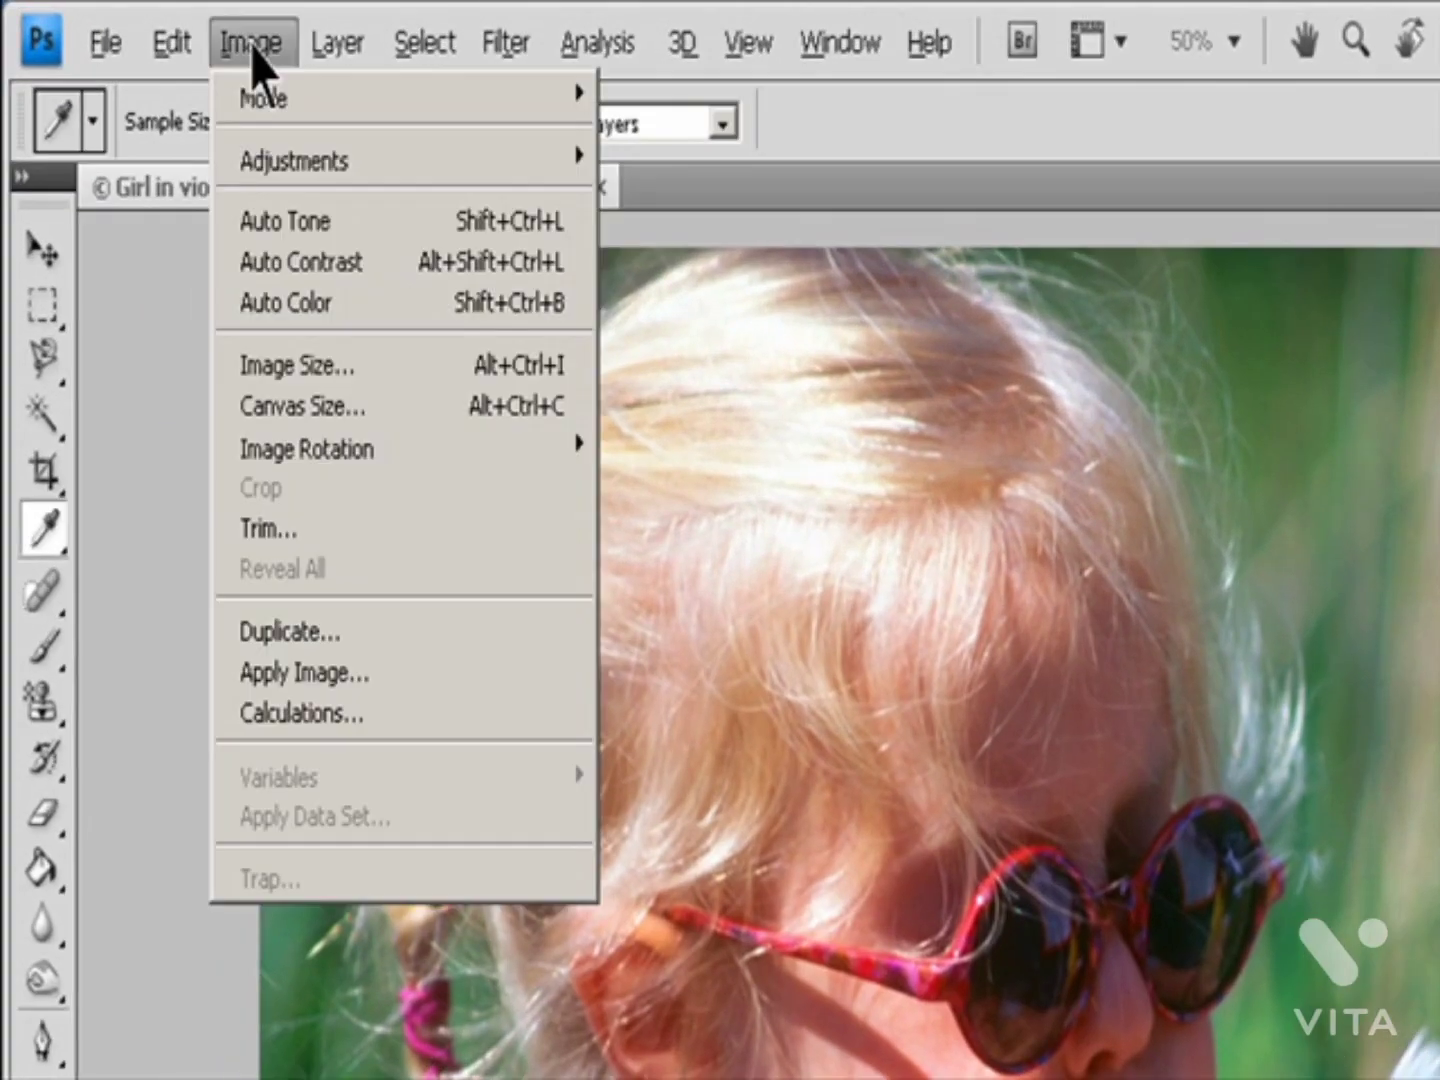
pyautogui.moveTo(285, 166)
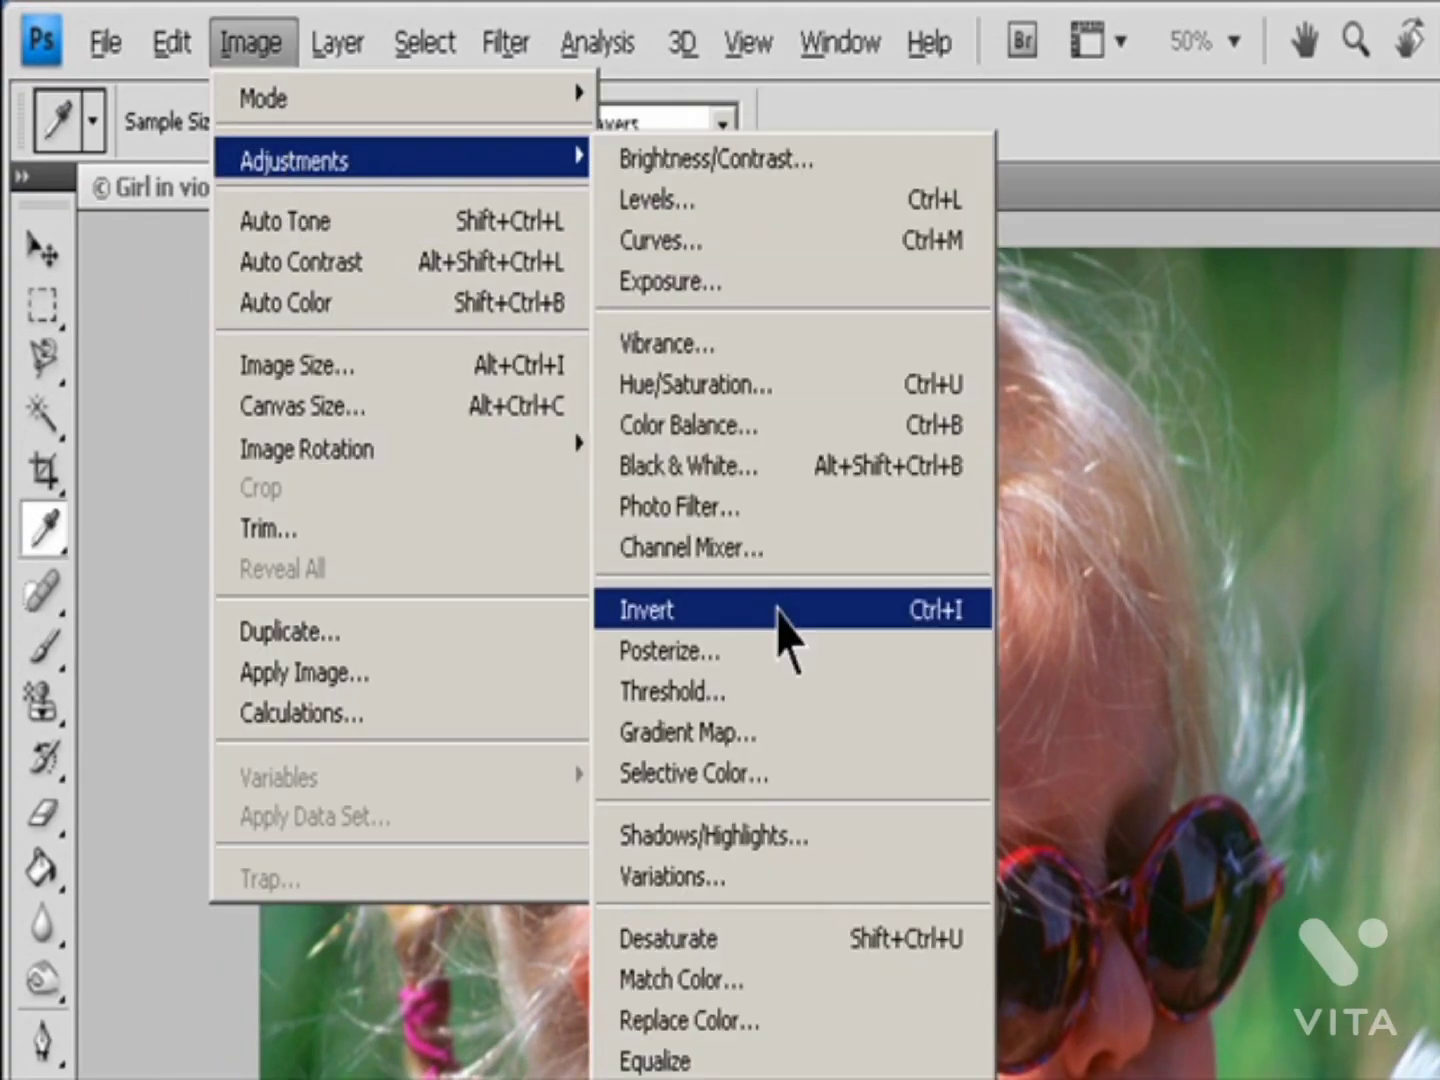
pyautogui.click(745, 877)
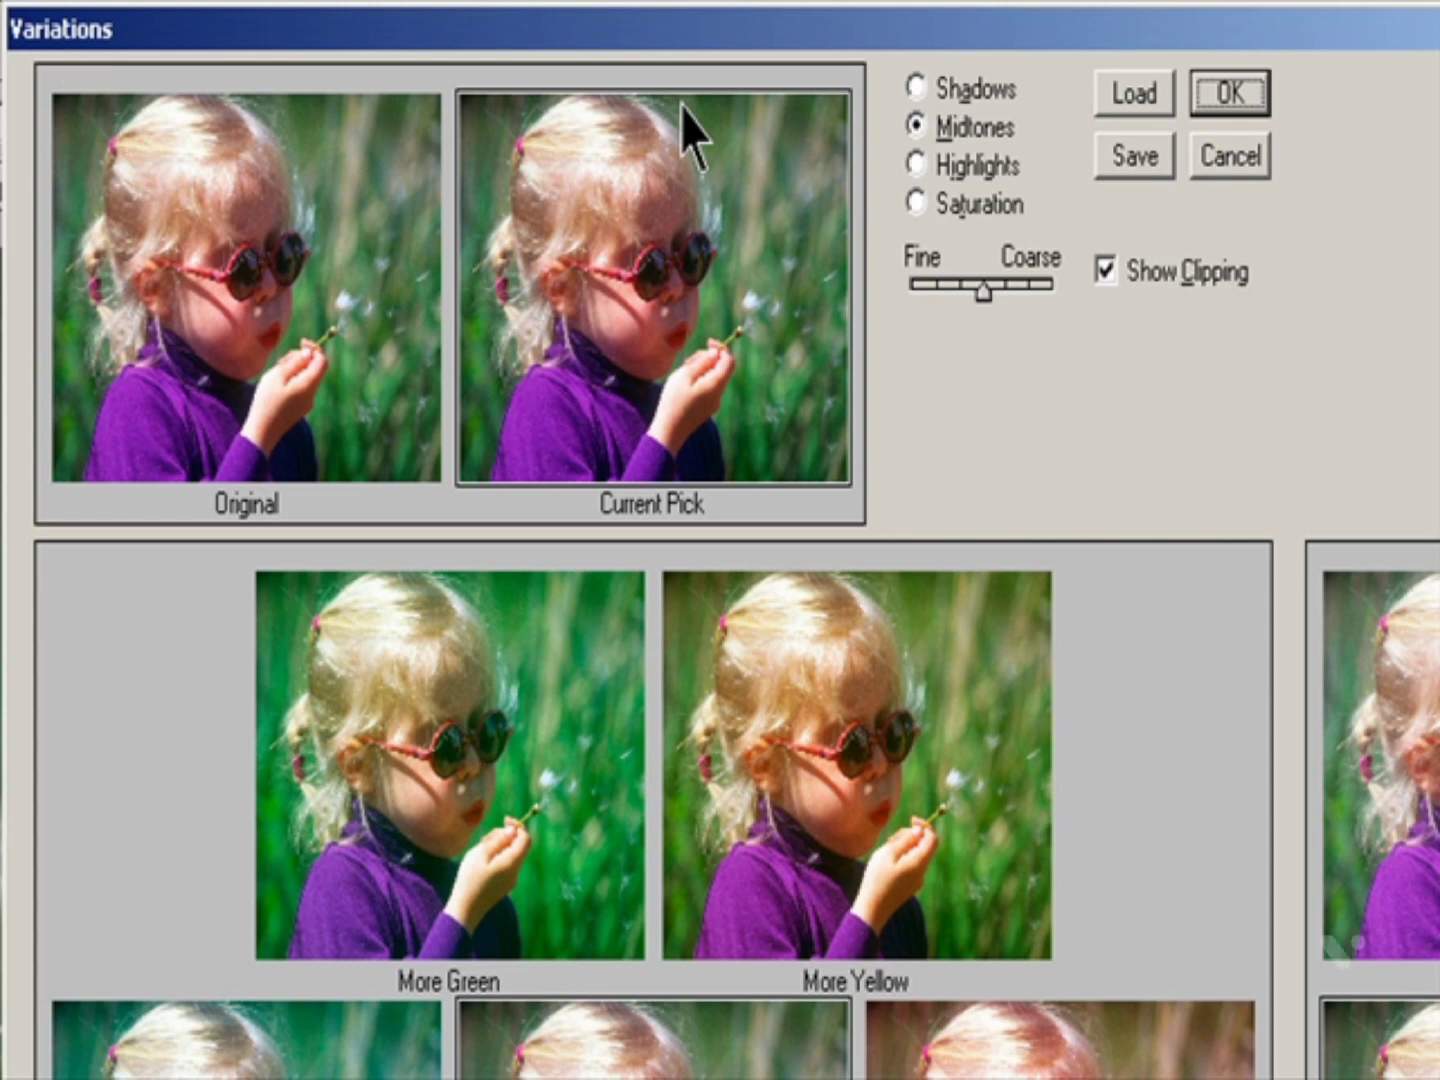
# Step: Step through the Shadows, Midtones, Highlights and Saturation variations, return to Midtones, and turn Show Clipping off and on again
pyautogui.click(916, 89)
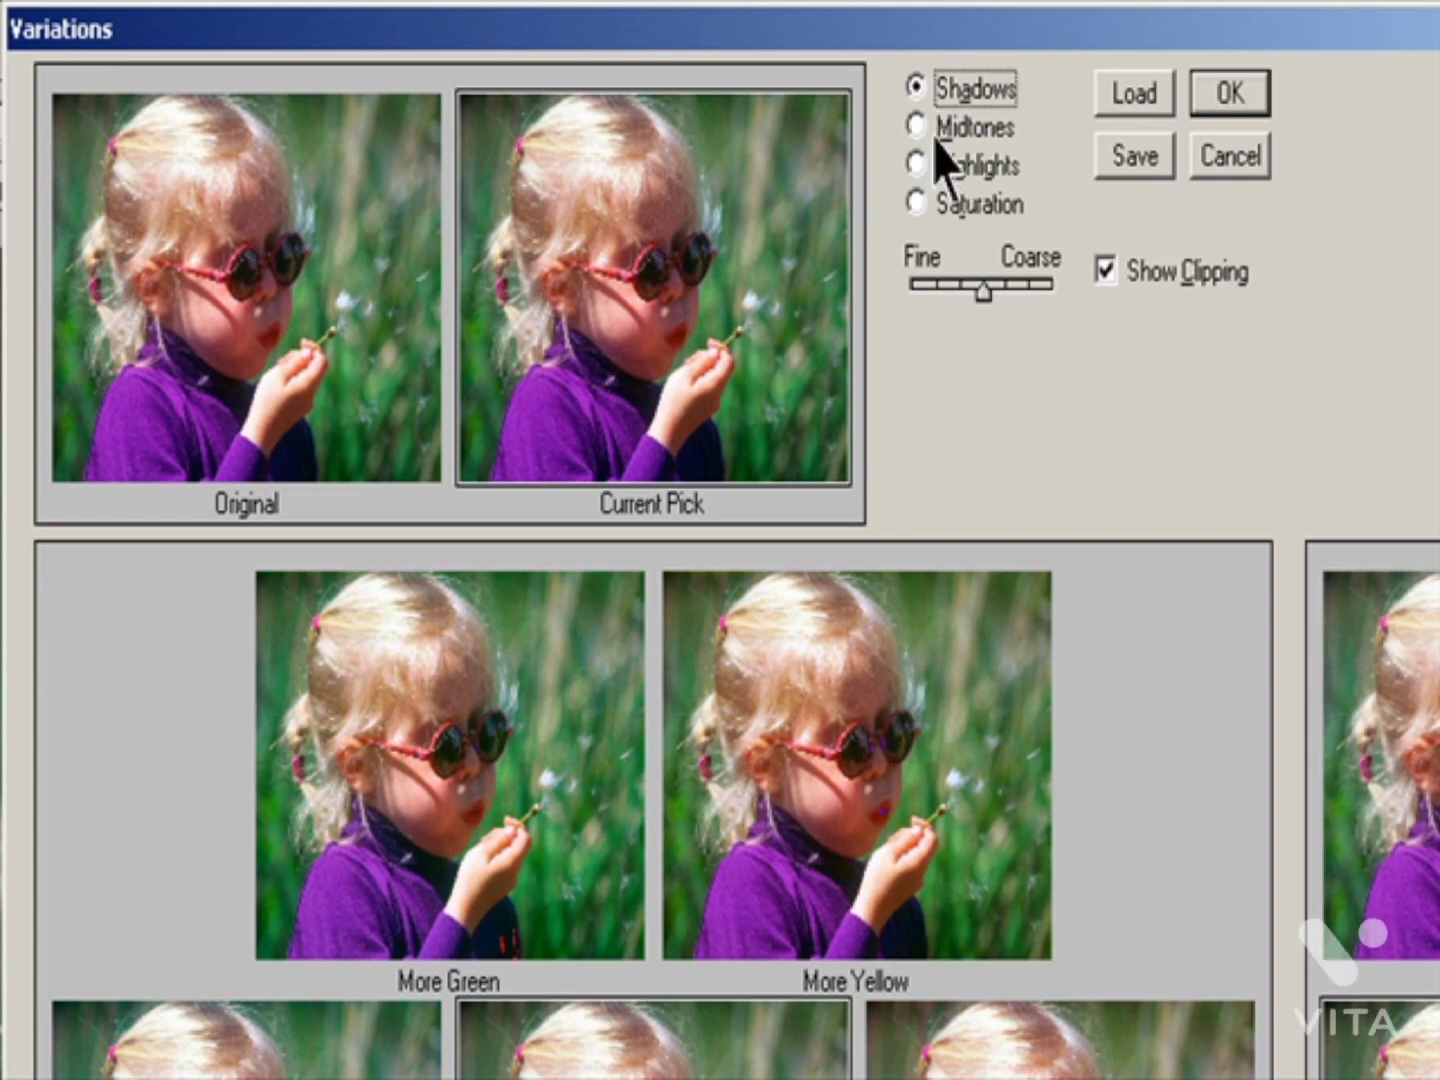
pyautogui.click(934, 136)
pyautogui.click(932, 170)
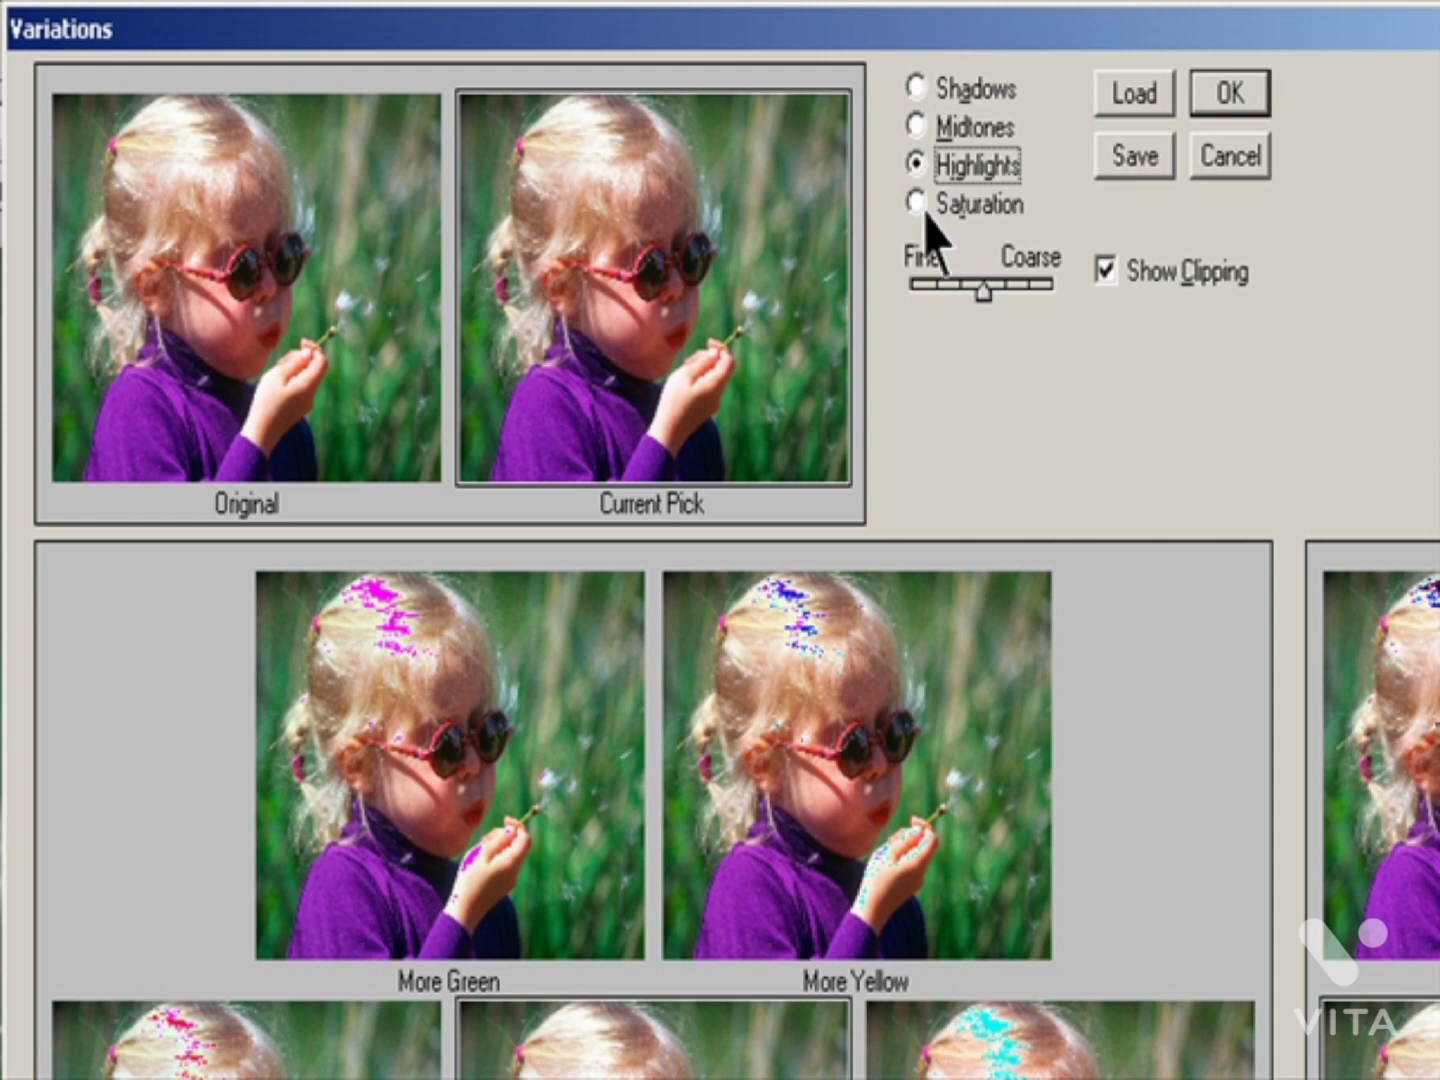
pyautogui.click(922, 217)
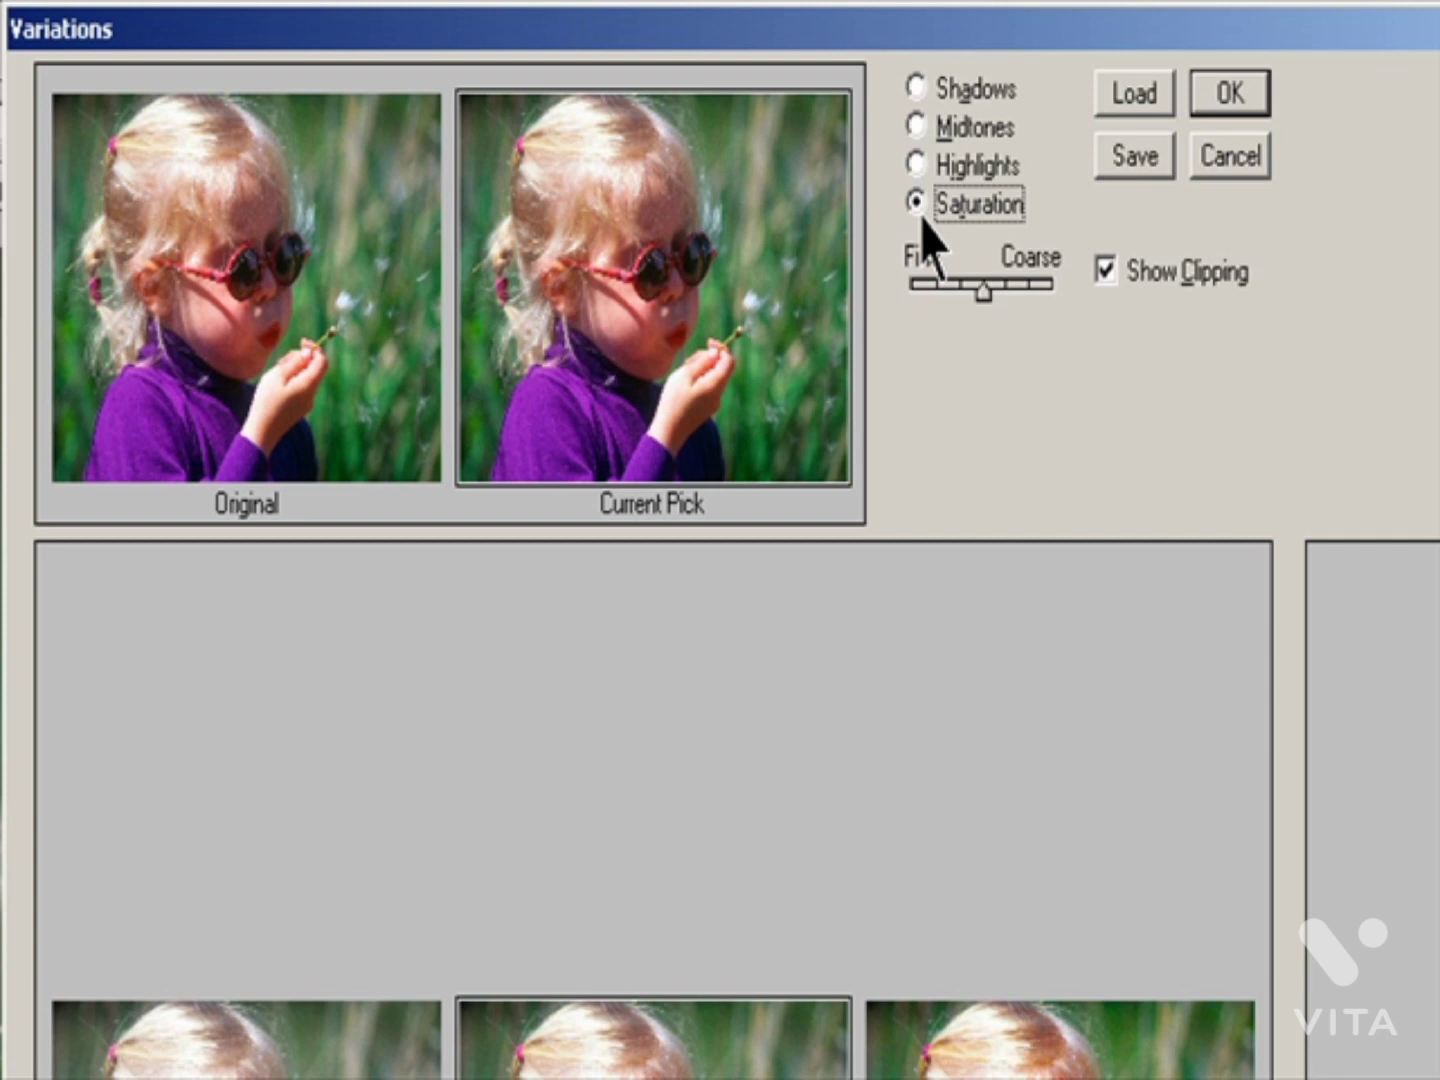
pyautogui.click(926, 132)
pyautogui.moveTo(977, 298)
pyautogui.mouseDown()
pyautogui.moveTo(1045, 311)
pyautogui.moveTo(978, 323)
pyautogui.mouseUp()
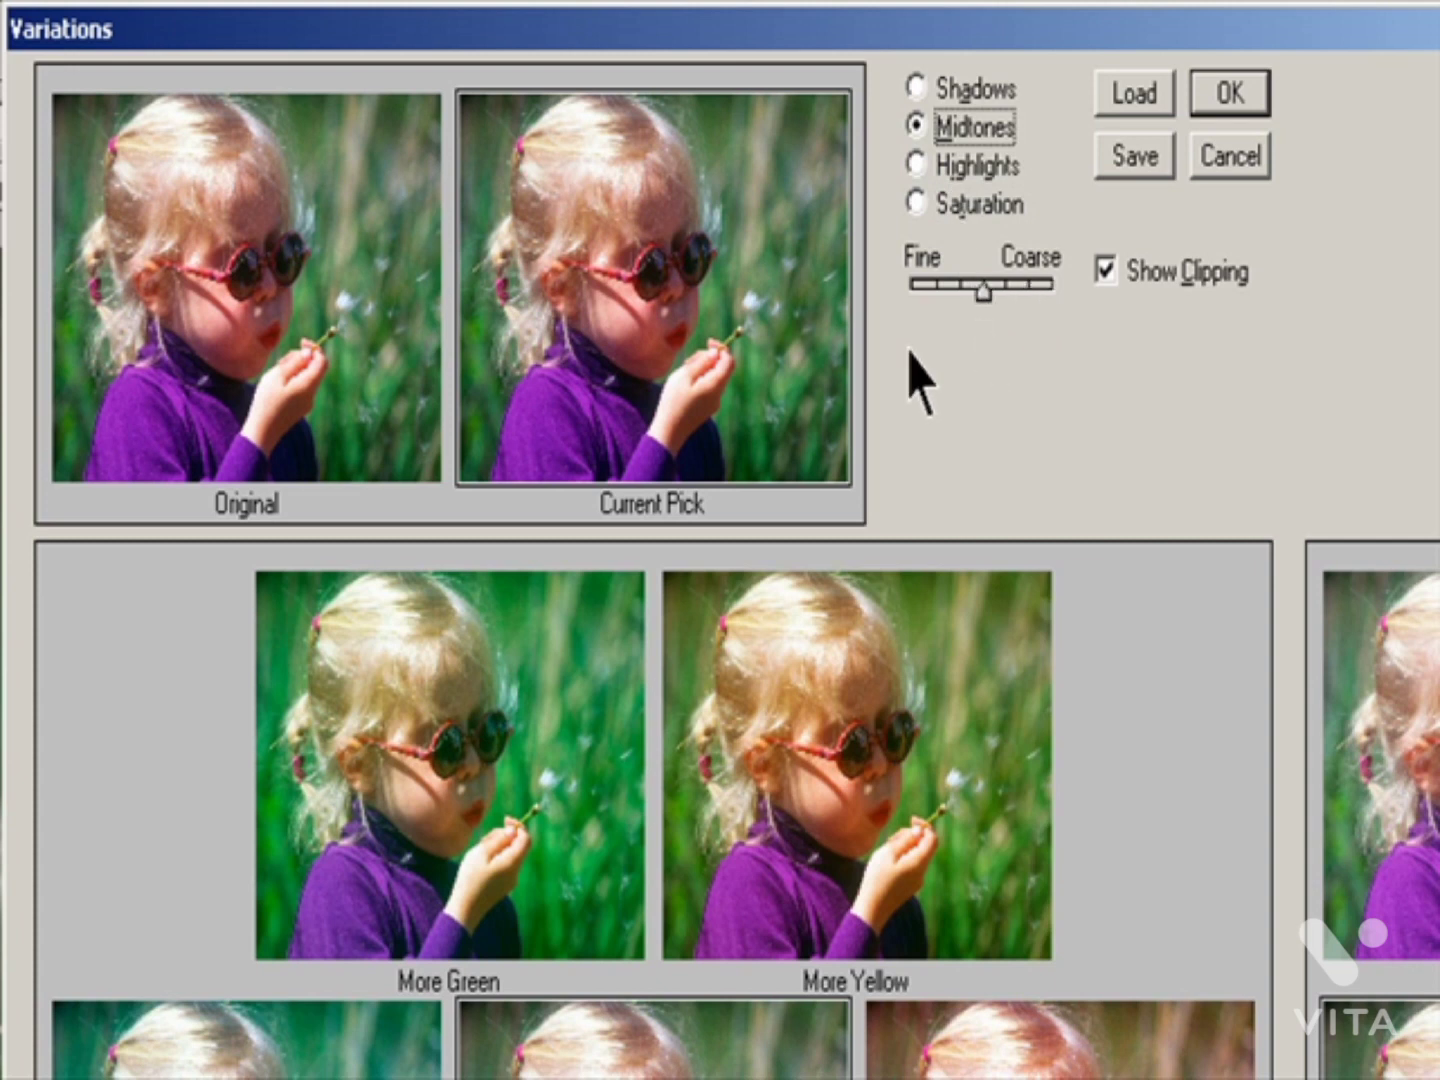
pyautogui.click(1130, 282)
pyautogui.click(1130, 282)
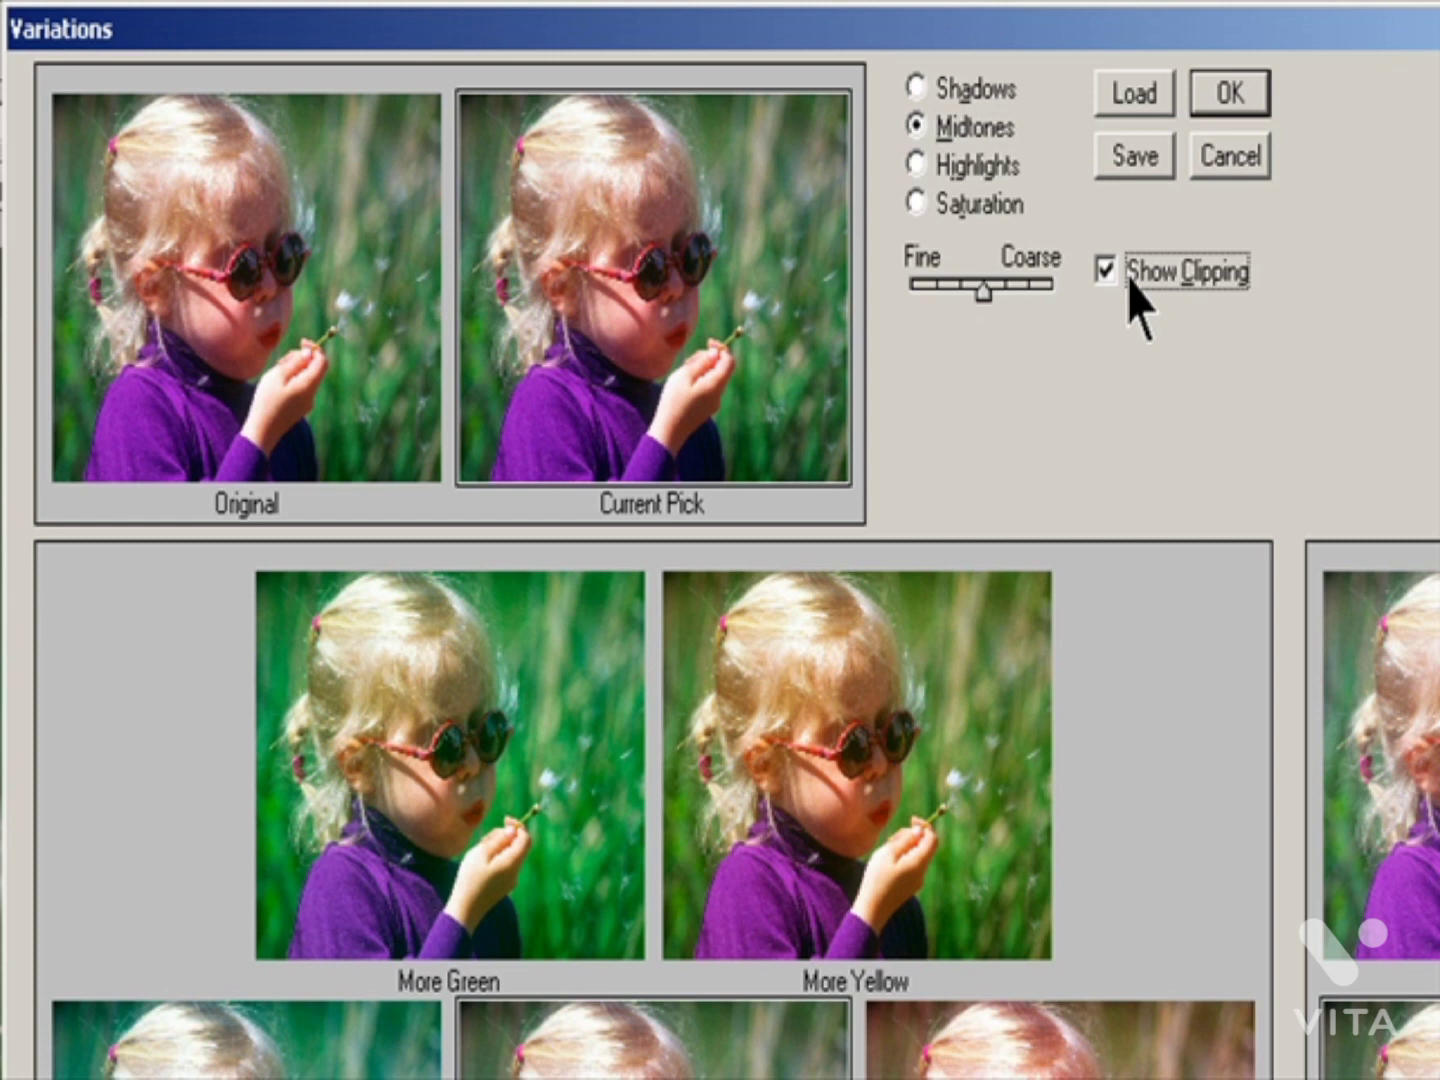
pyautogui.moveTo(977, 298)
pyautogui.mouseDown()
pyautogui.moveTo(1021, 290)
pyautogui.moveTo(940, 300)
pyautogui.moveTo(981, 295)
pyautogui.moveTo(969, 305)
pyautogui.moveTo(990, 311)
pyautogui.mouseUp()
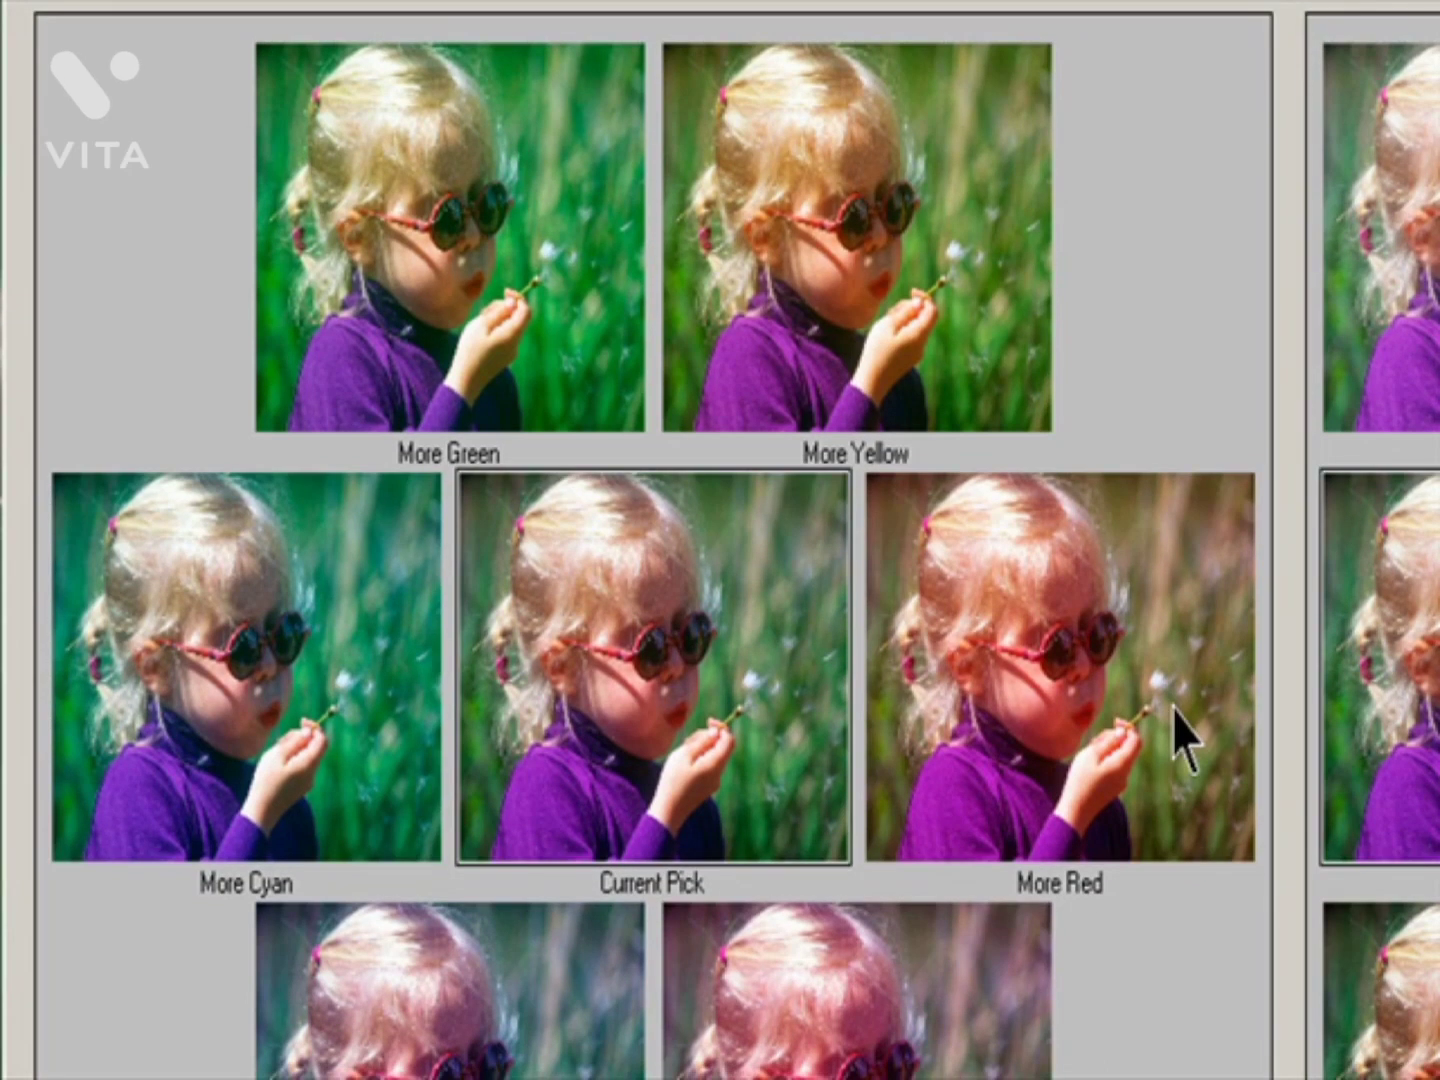
# Step: Shift the midtones by picking More Red, More Cyan, More Yellow, More Blue, More Magenta and More Green in turn
pyautogui.click(1175, 705)
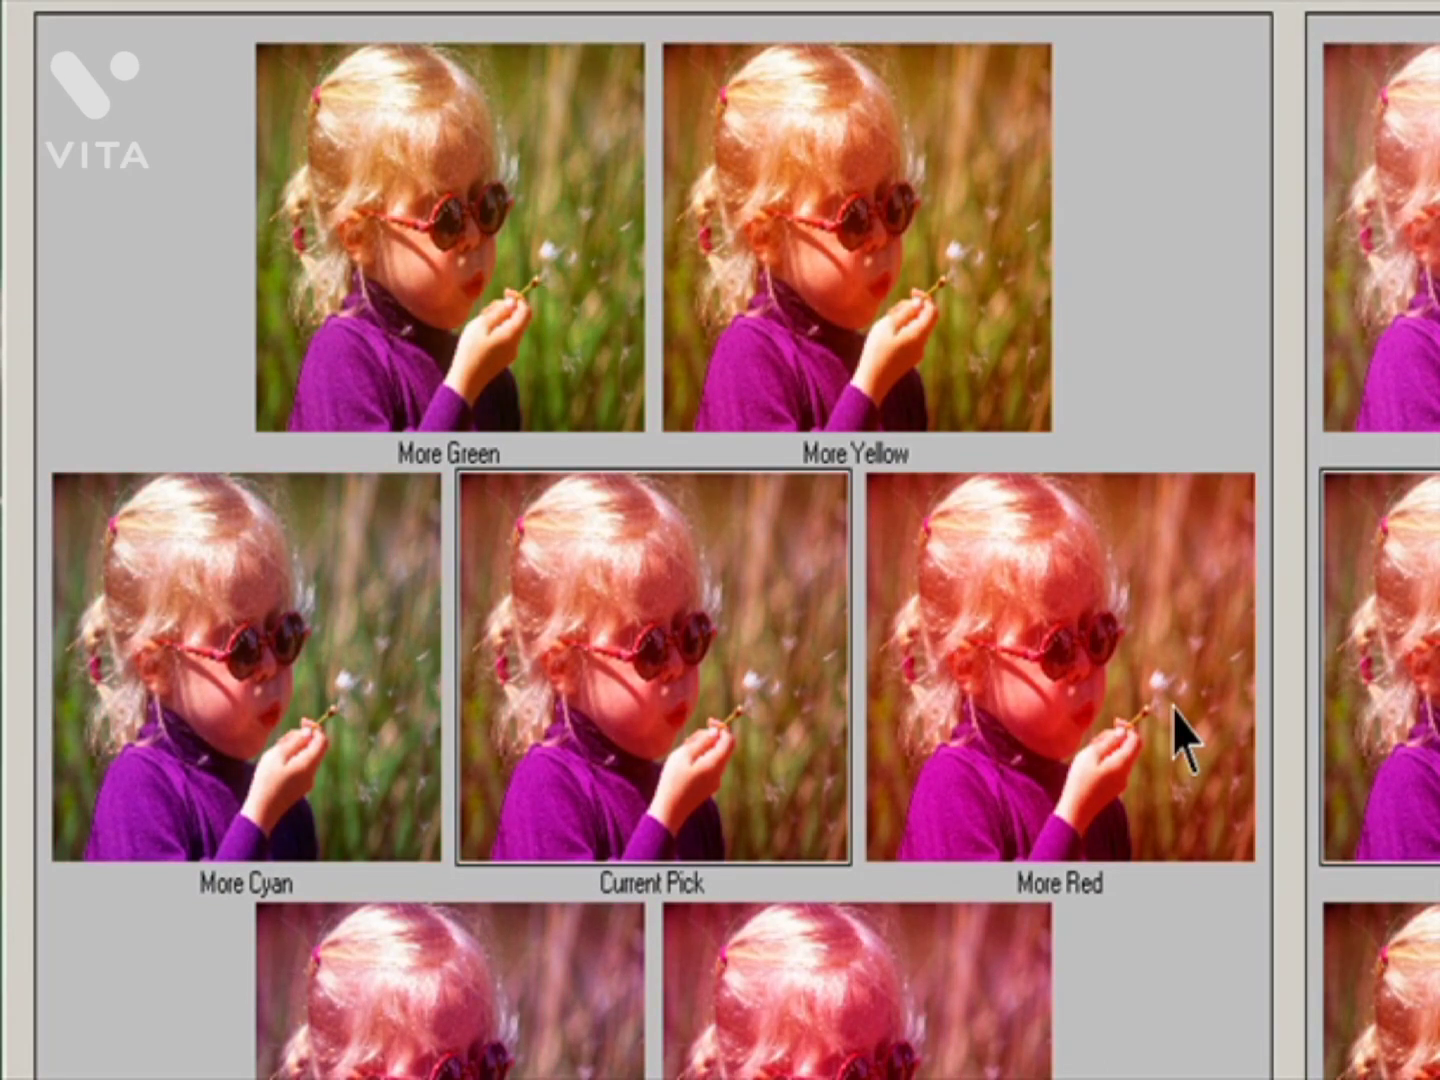
pyautogui.click(306, 688)
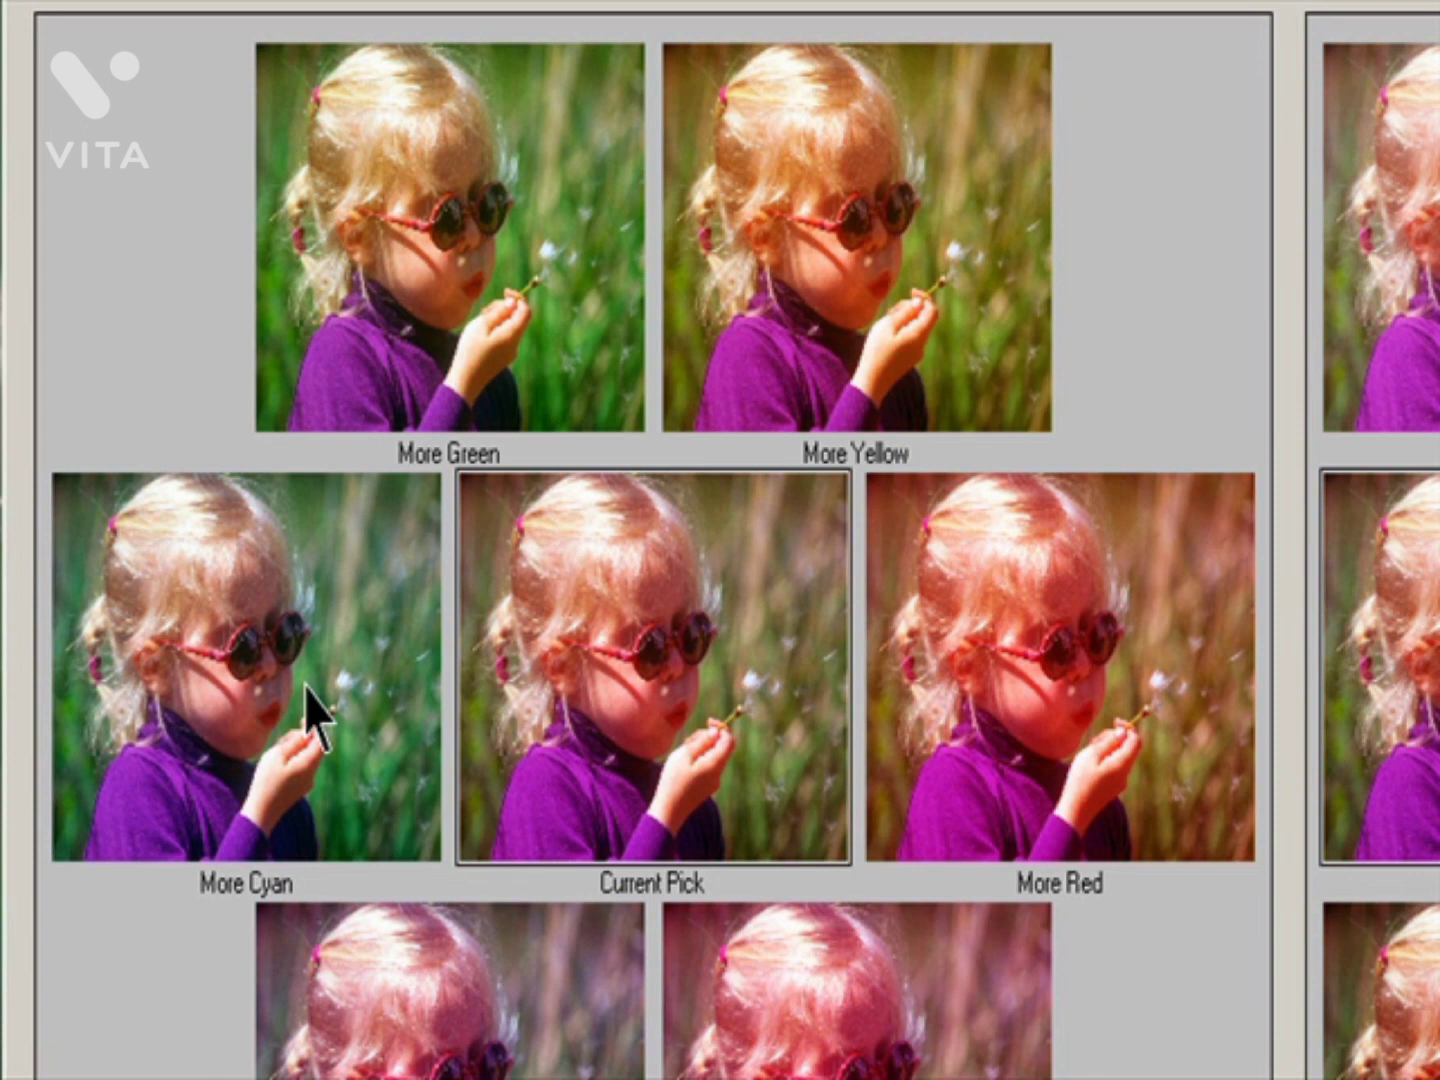
pyautogui.click(926, 283)
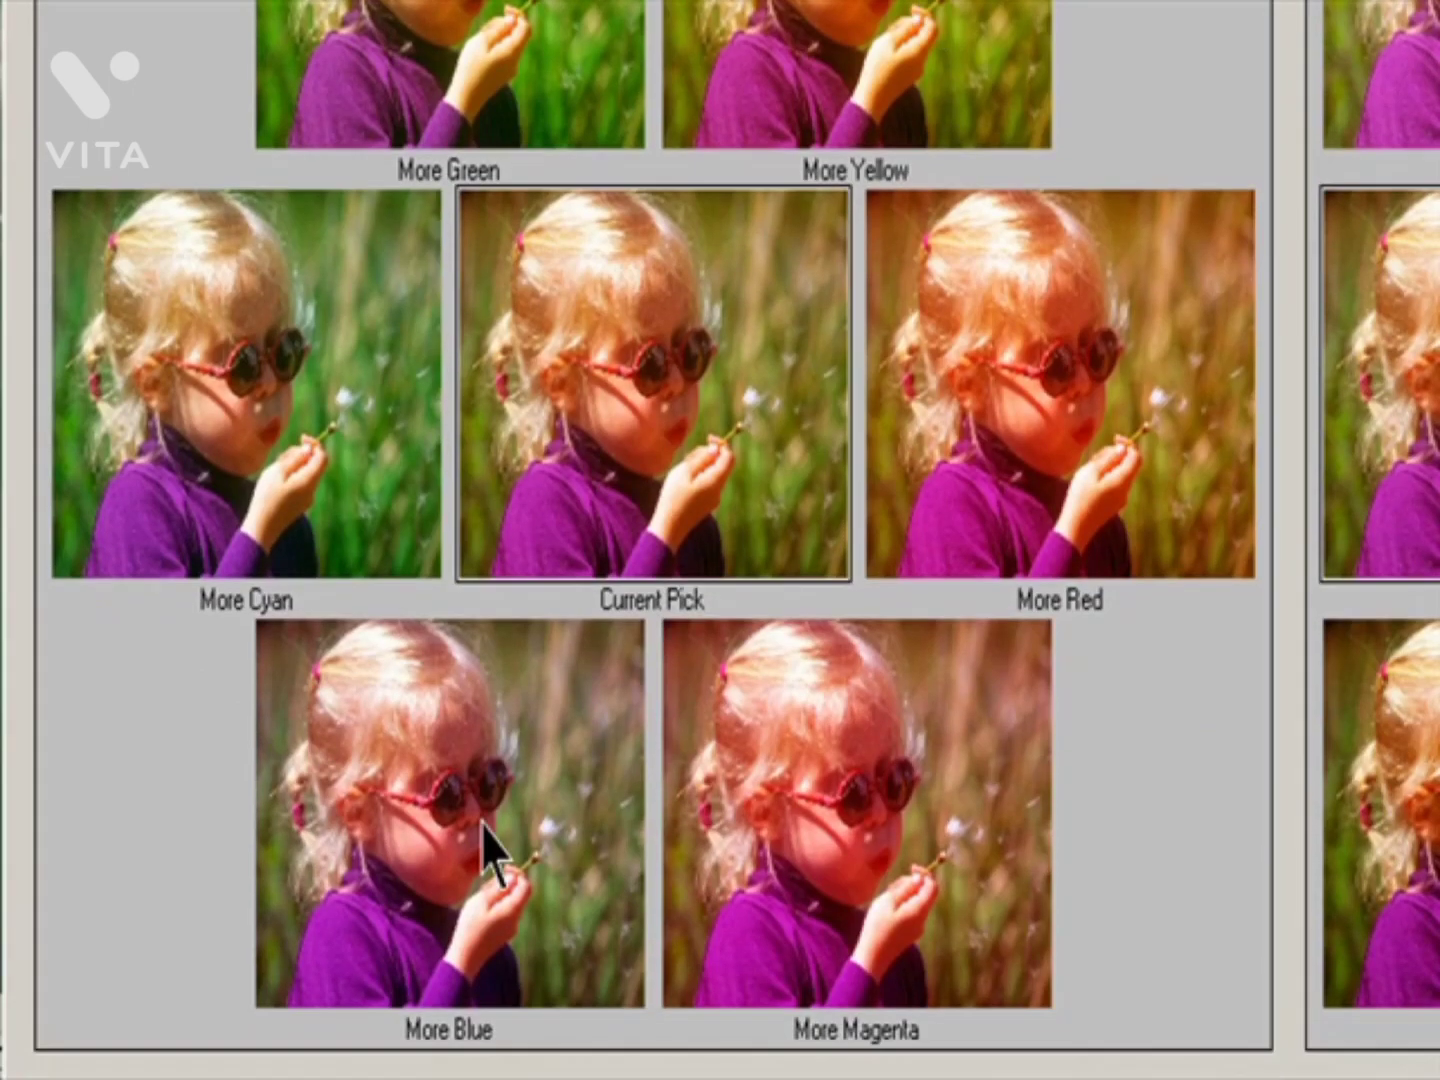
pyautogui.click(485, 855)
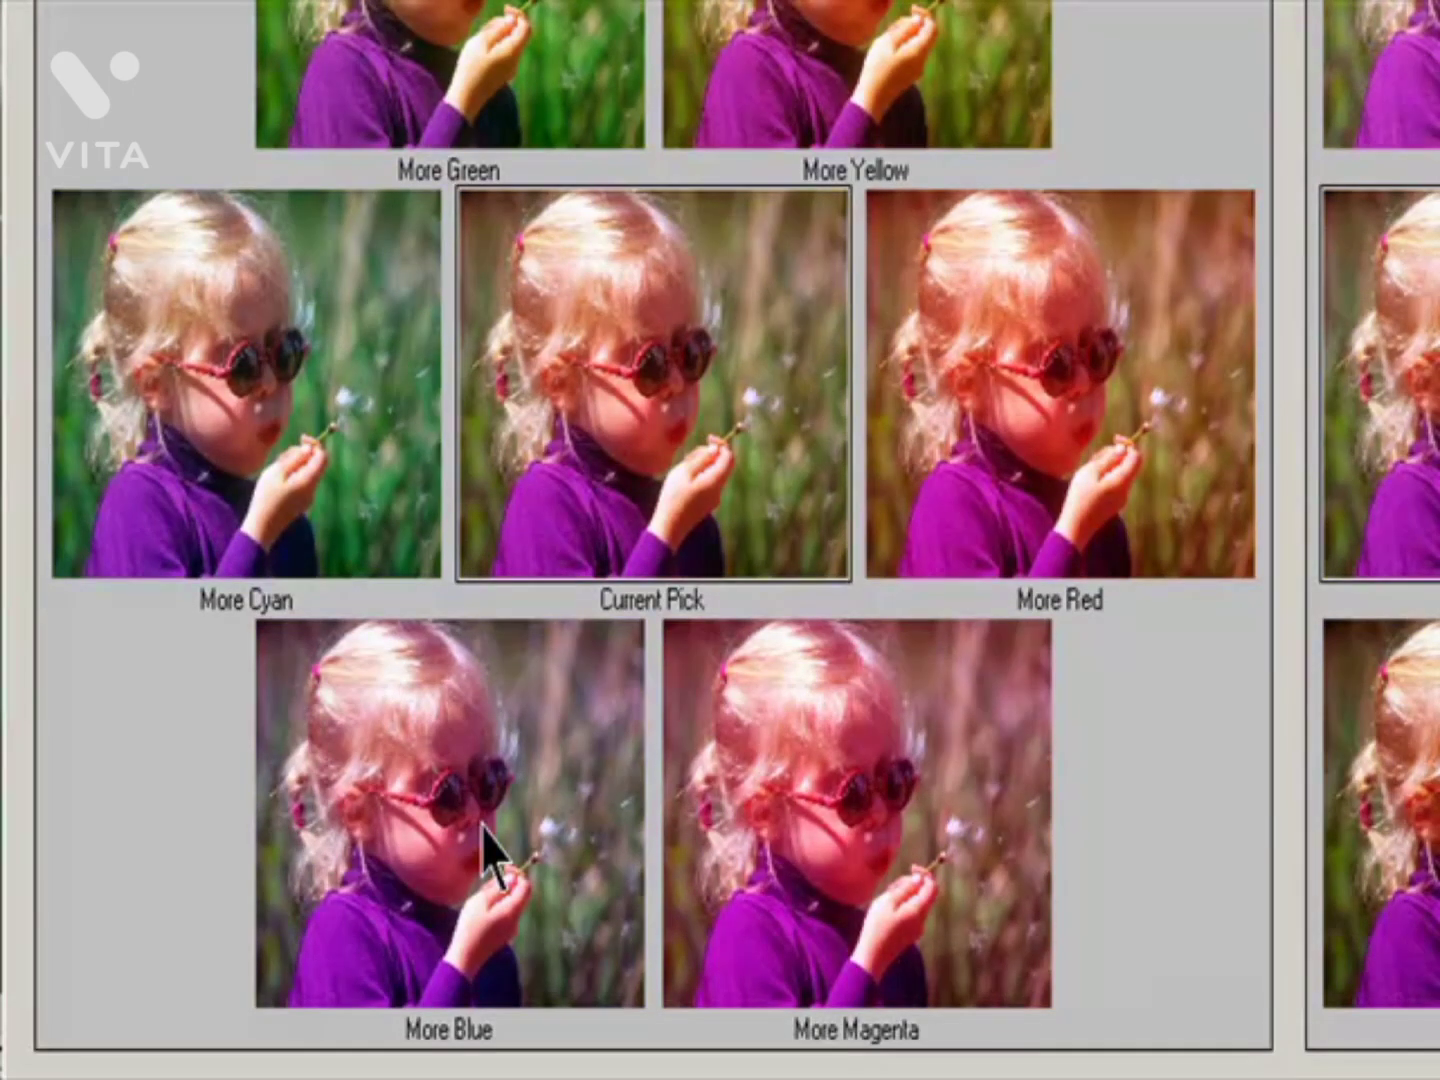
pyautogui.click(805, 982)
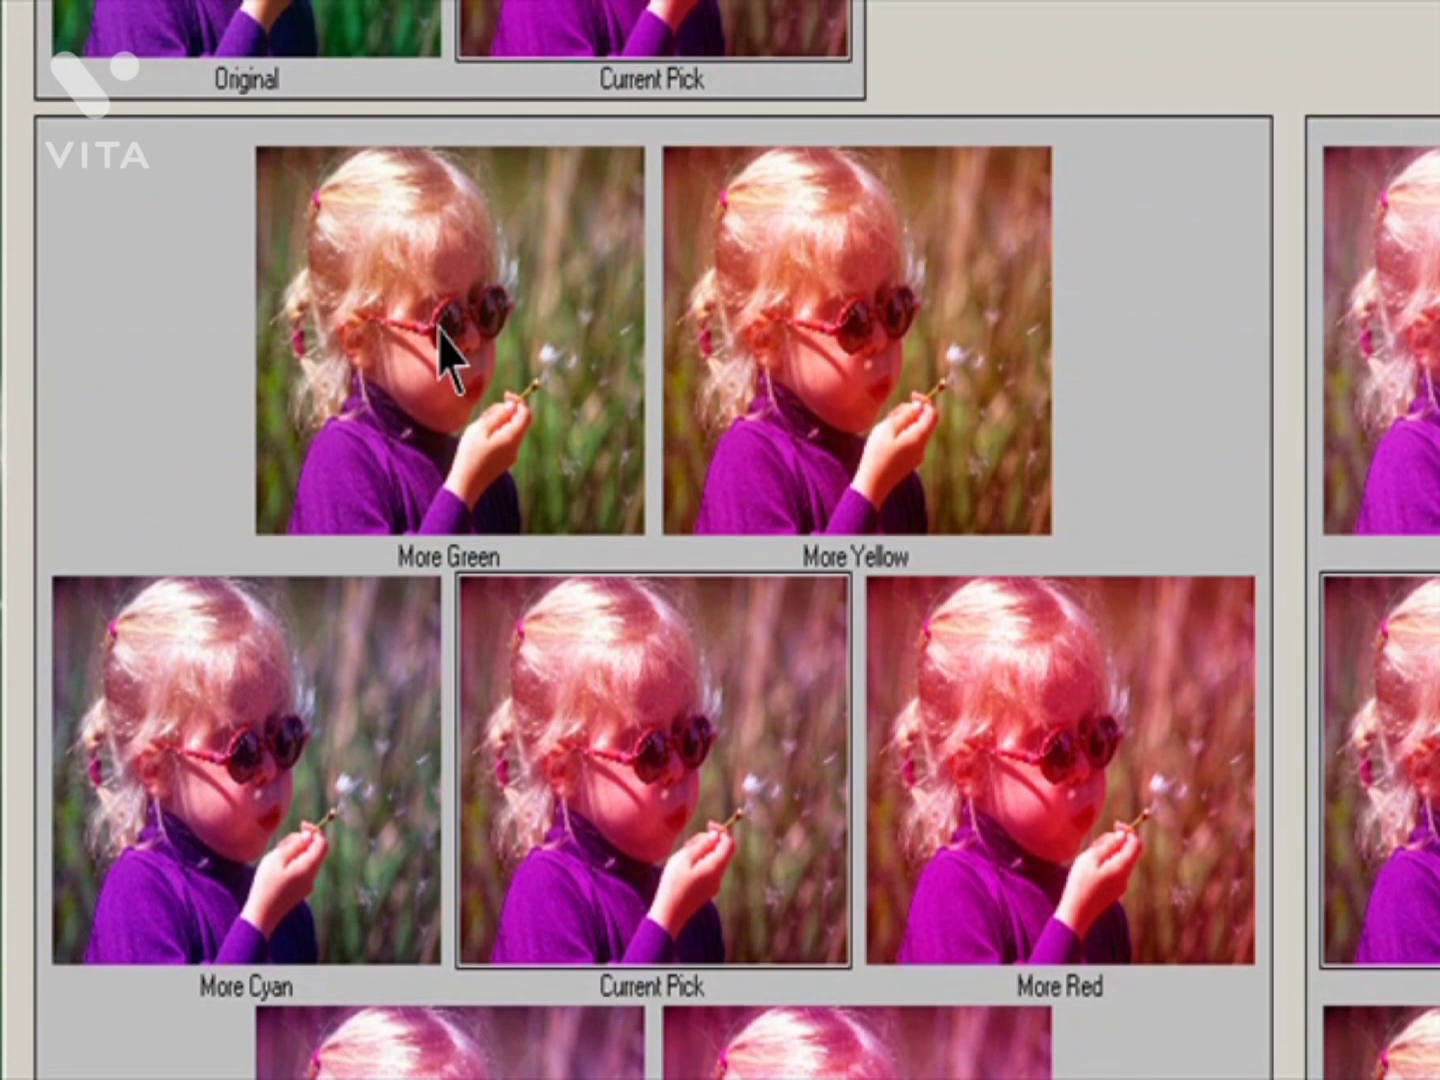
pyautogui.click(445, 350)
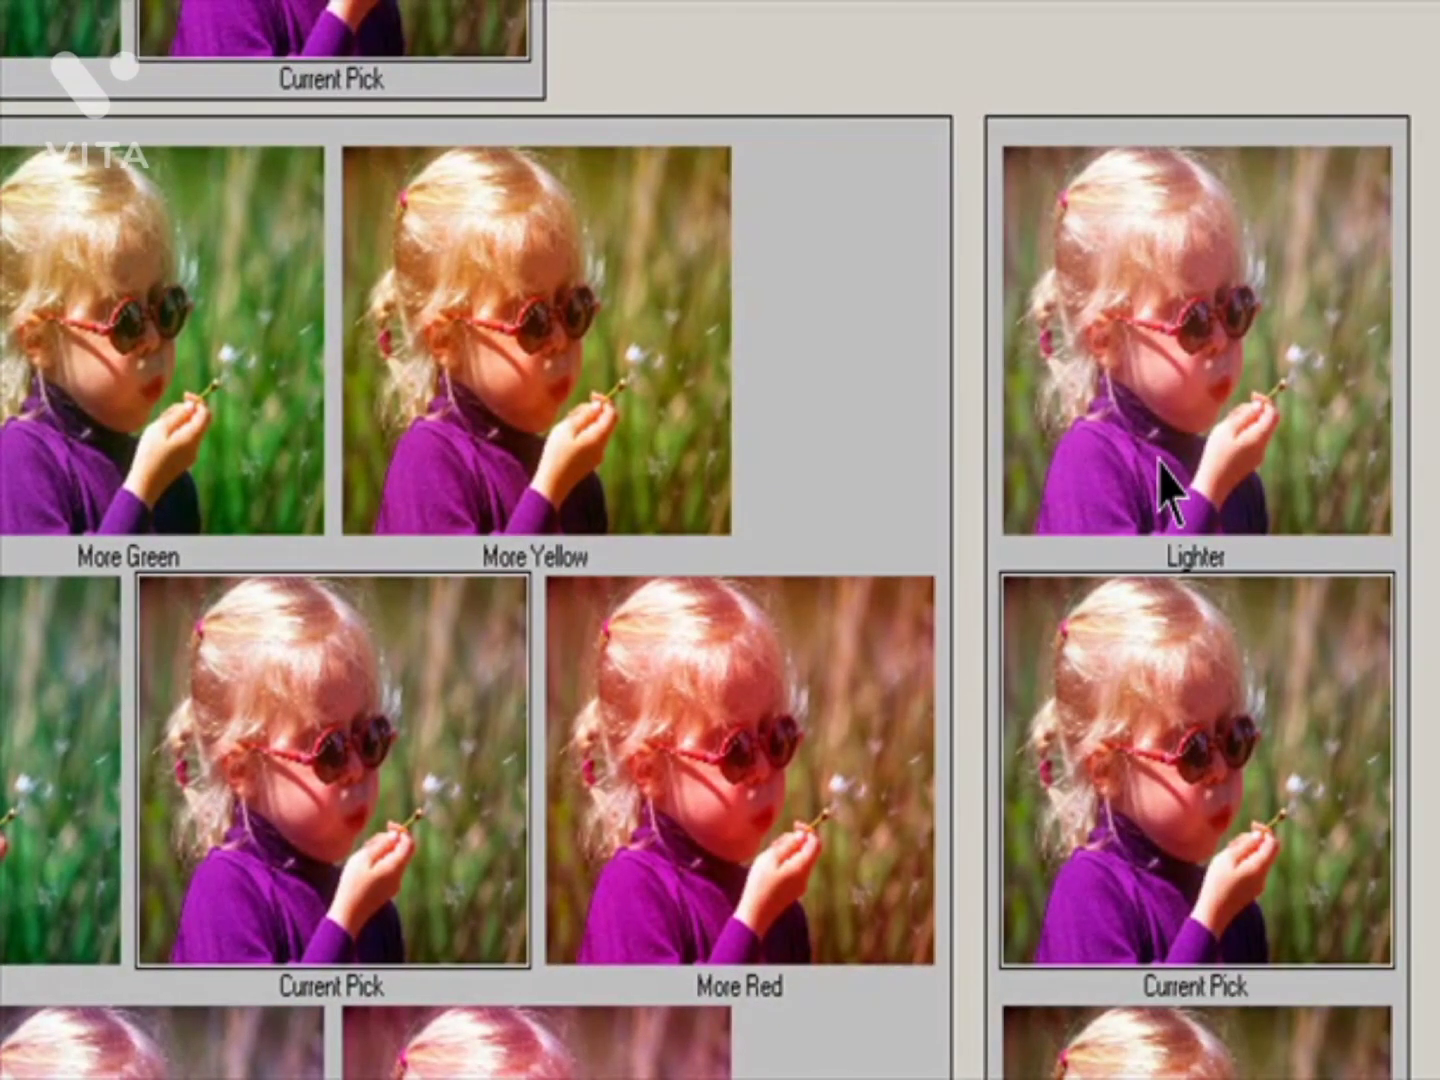
# Step: Lighten the current pick with the Lighter variation and darken it with the Darker variation
pyautogui.click(1165, 485)
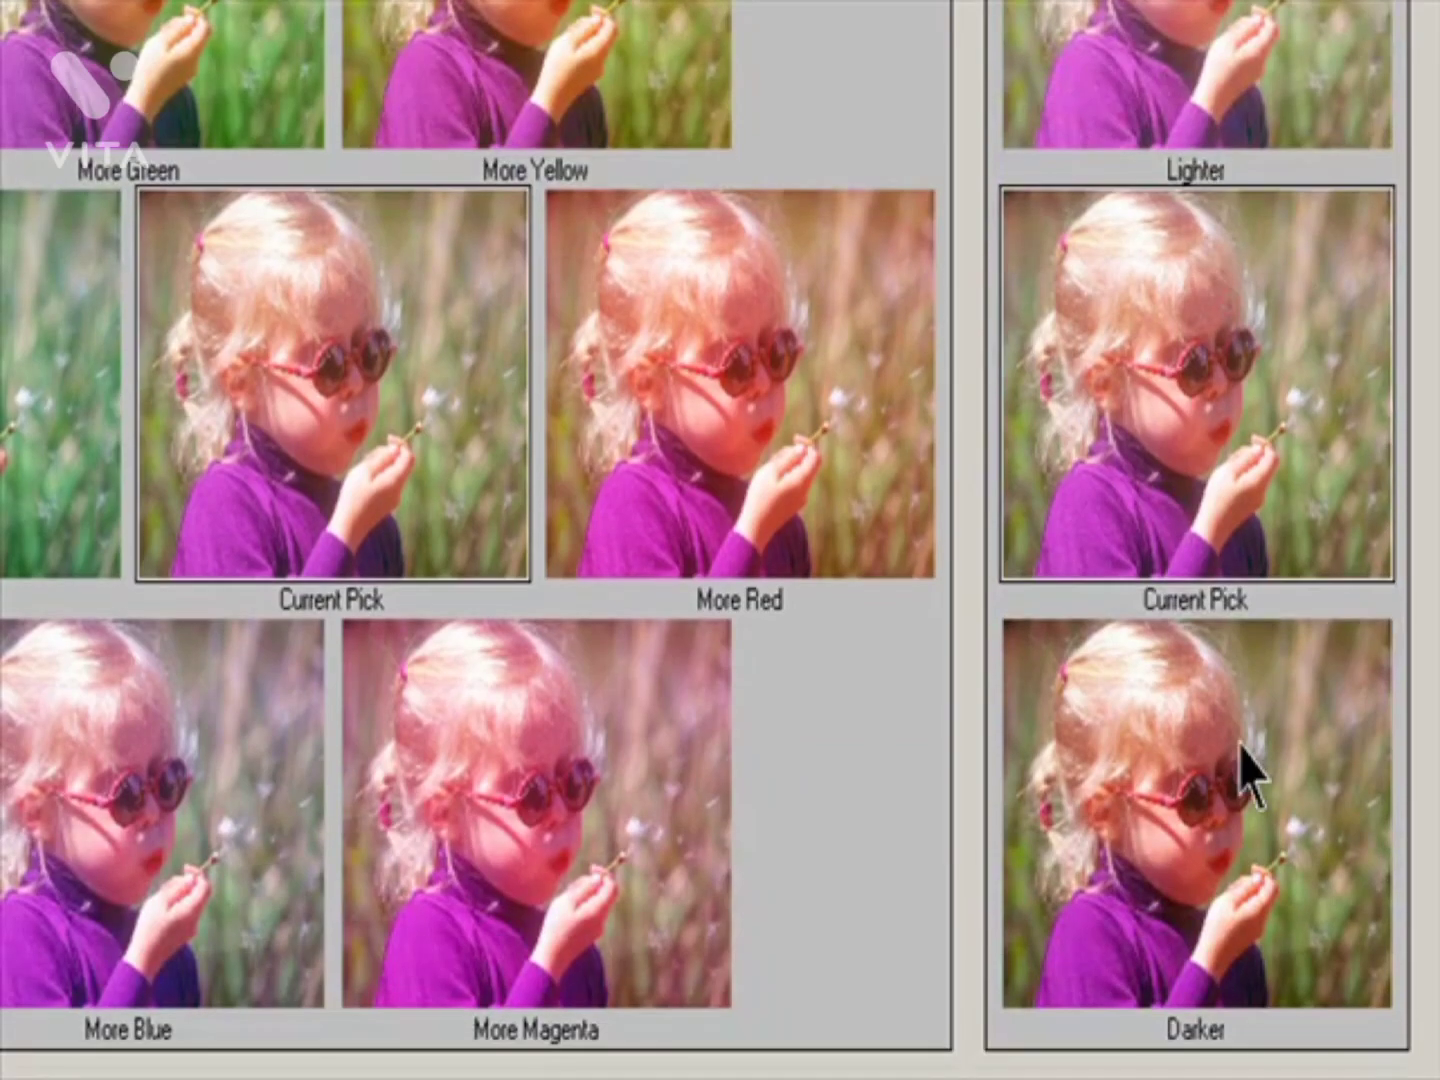
pyautogui.click(1238, 772)
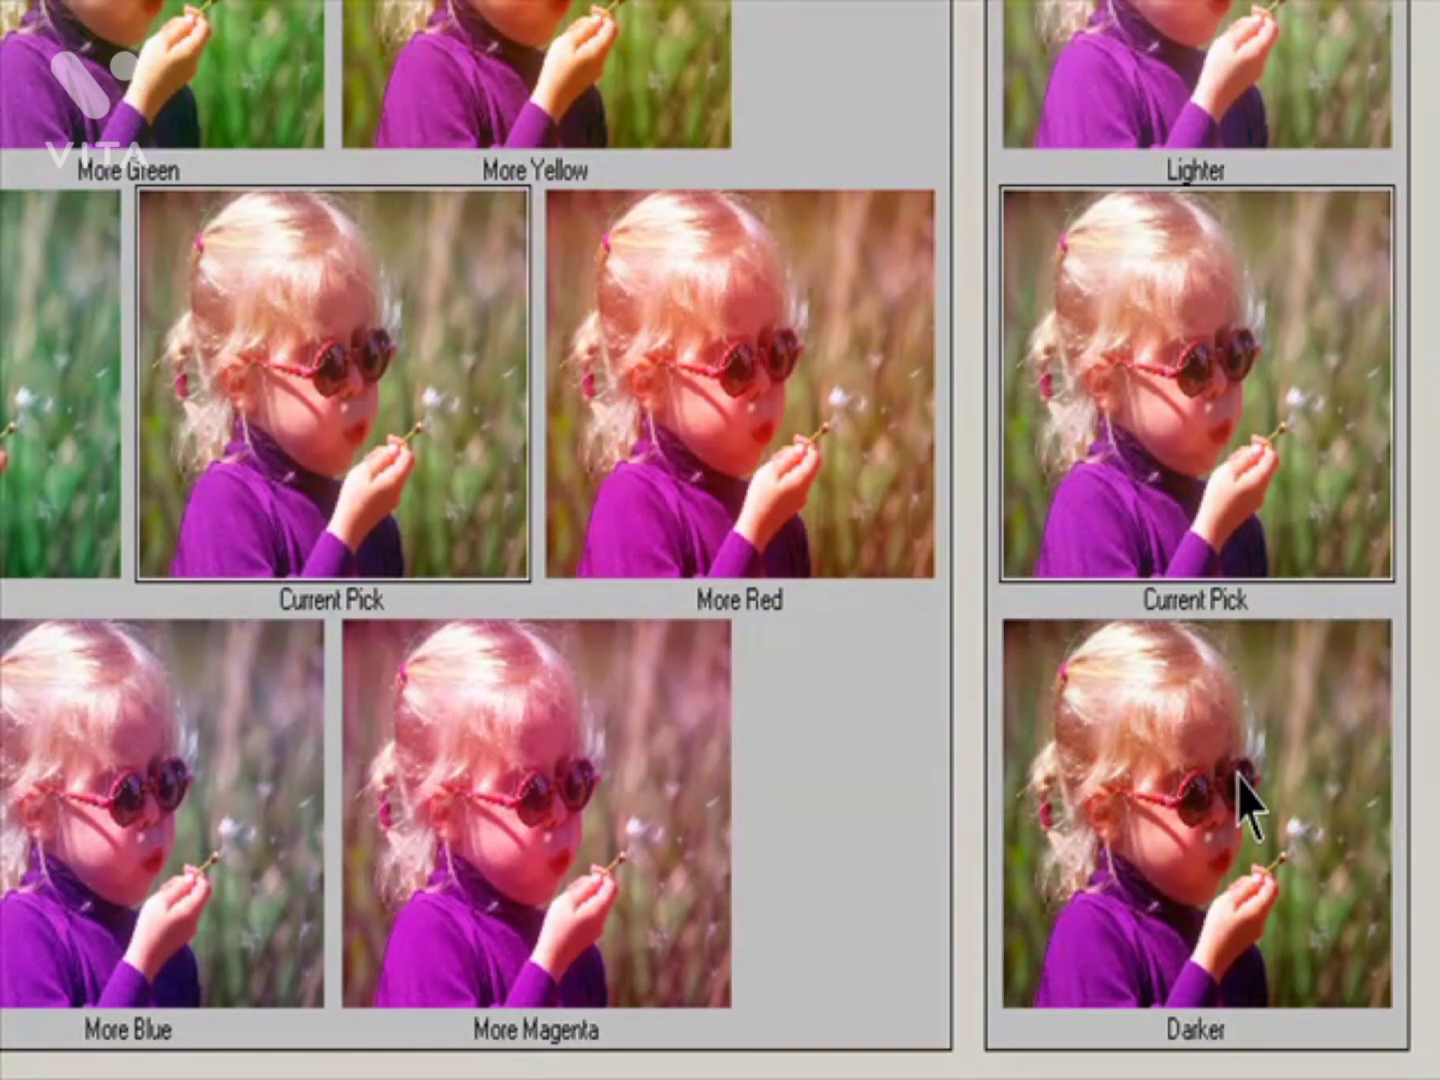
pyautogui.click(1238, 774)
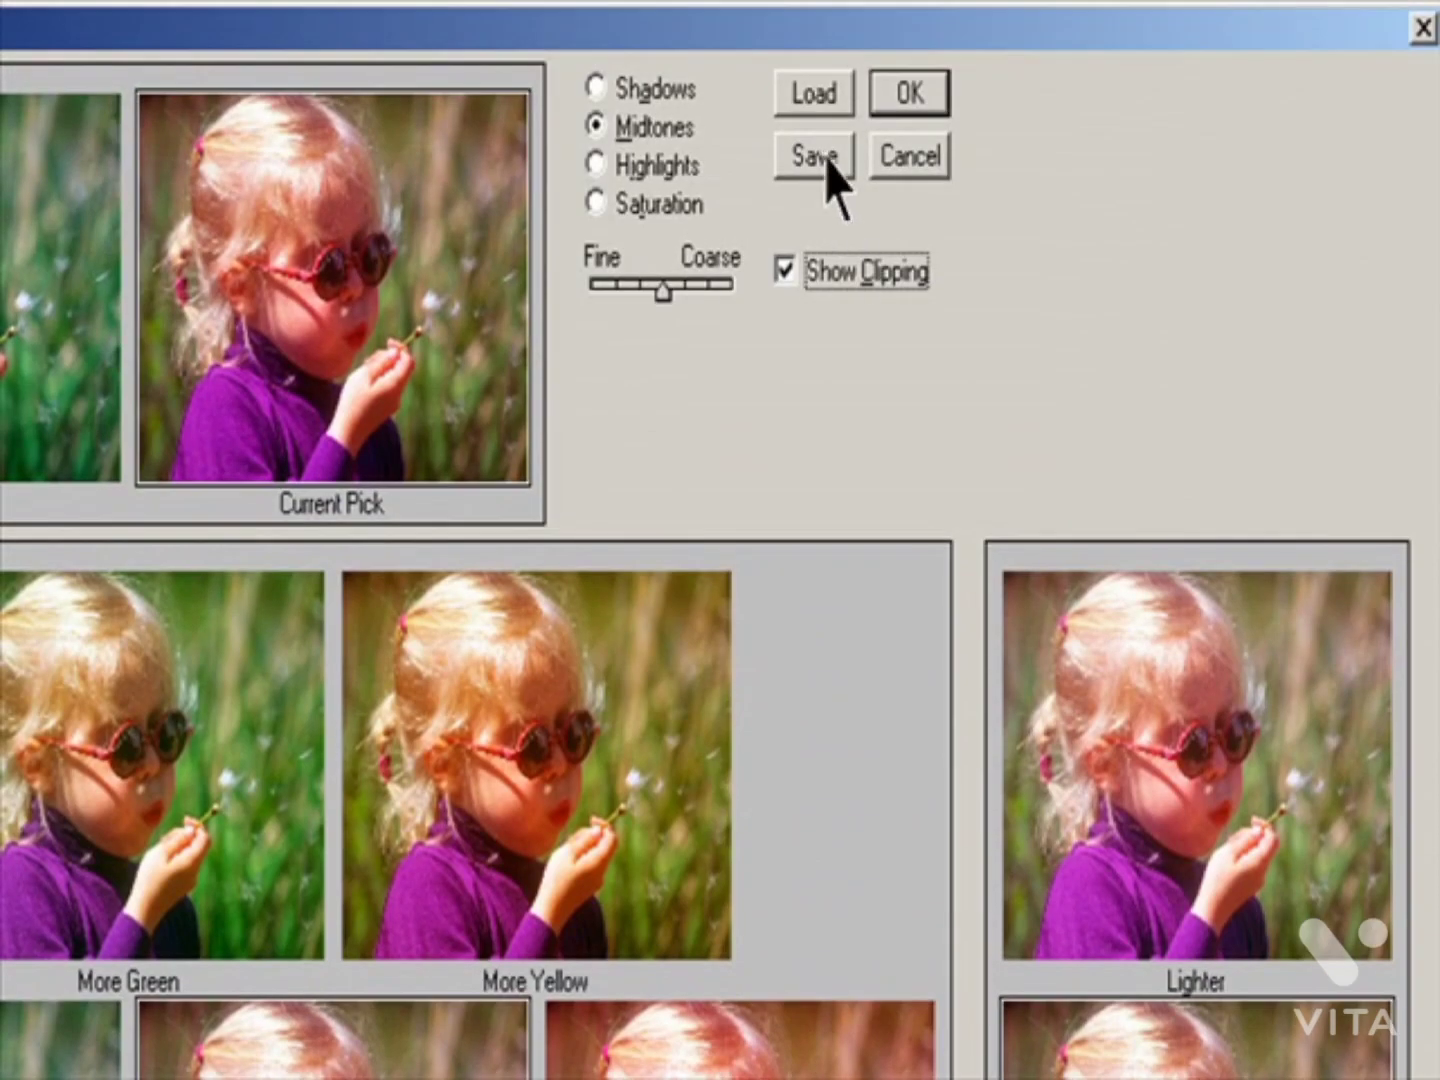
# Step: Save the variation settings as Variation1 in the Lesson 04 folder and apply the Variations adjustment
pyautogui.click(814, 156)
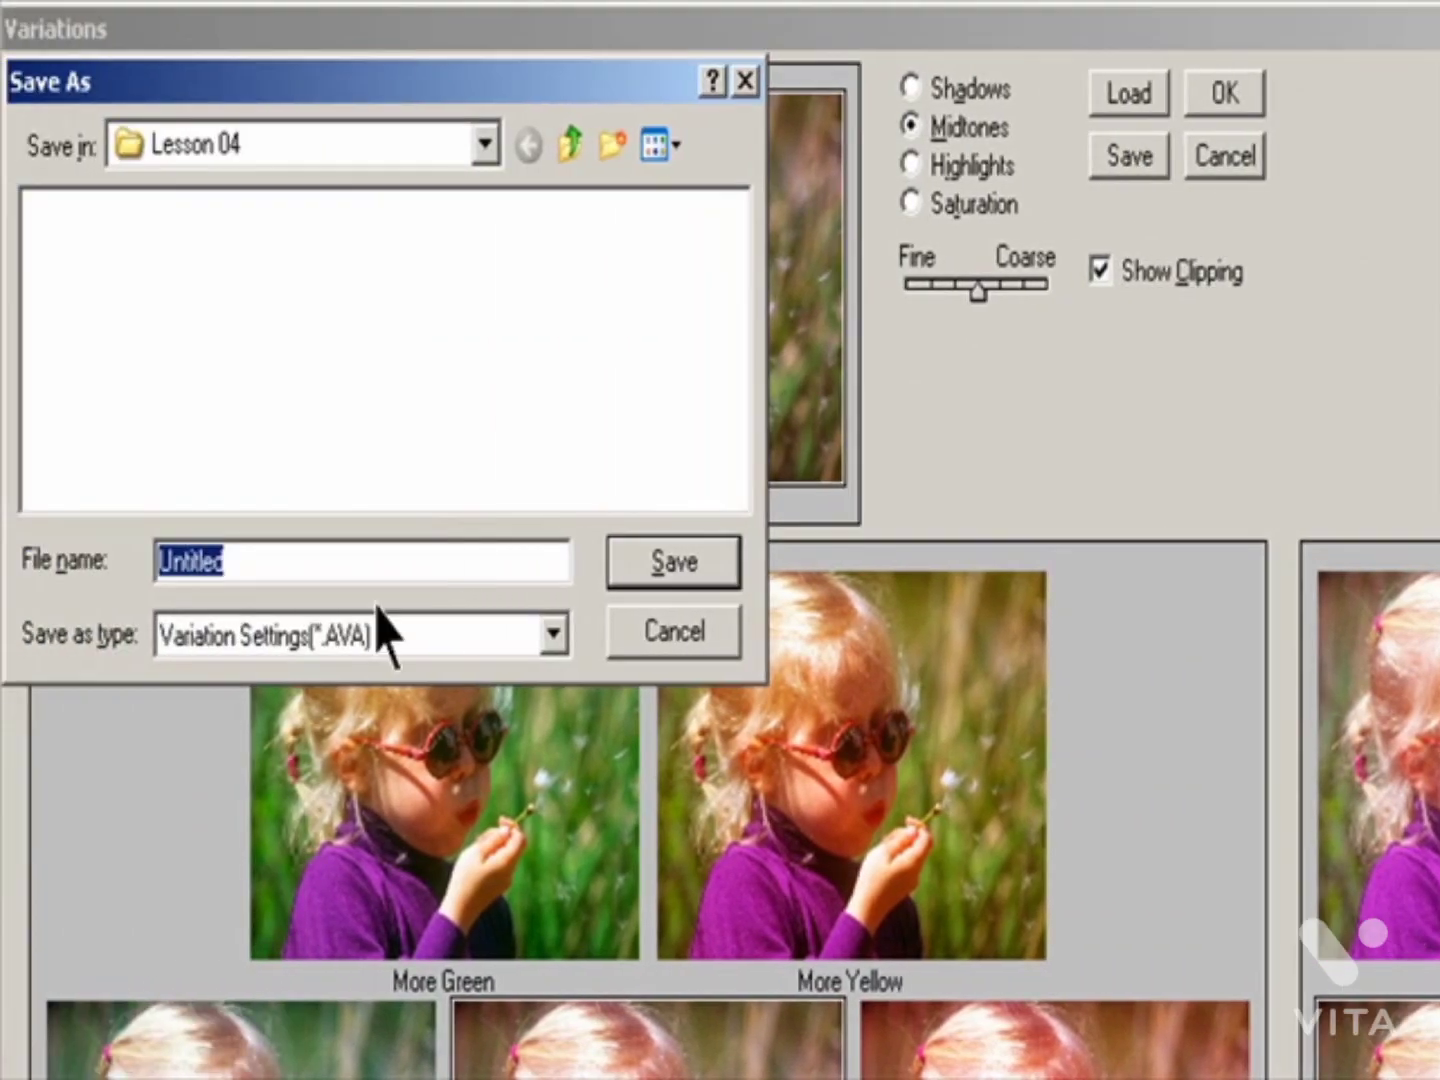
pyautogui.doubleClick(293, 564)
pyautogui.write('Variat')
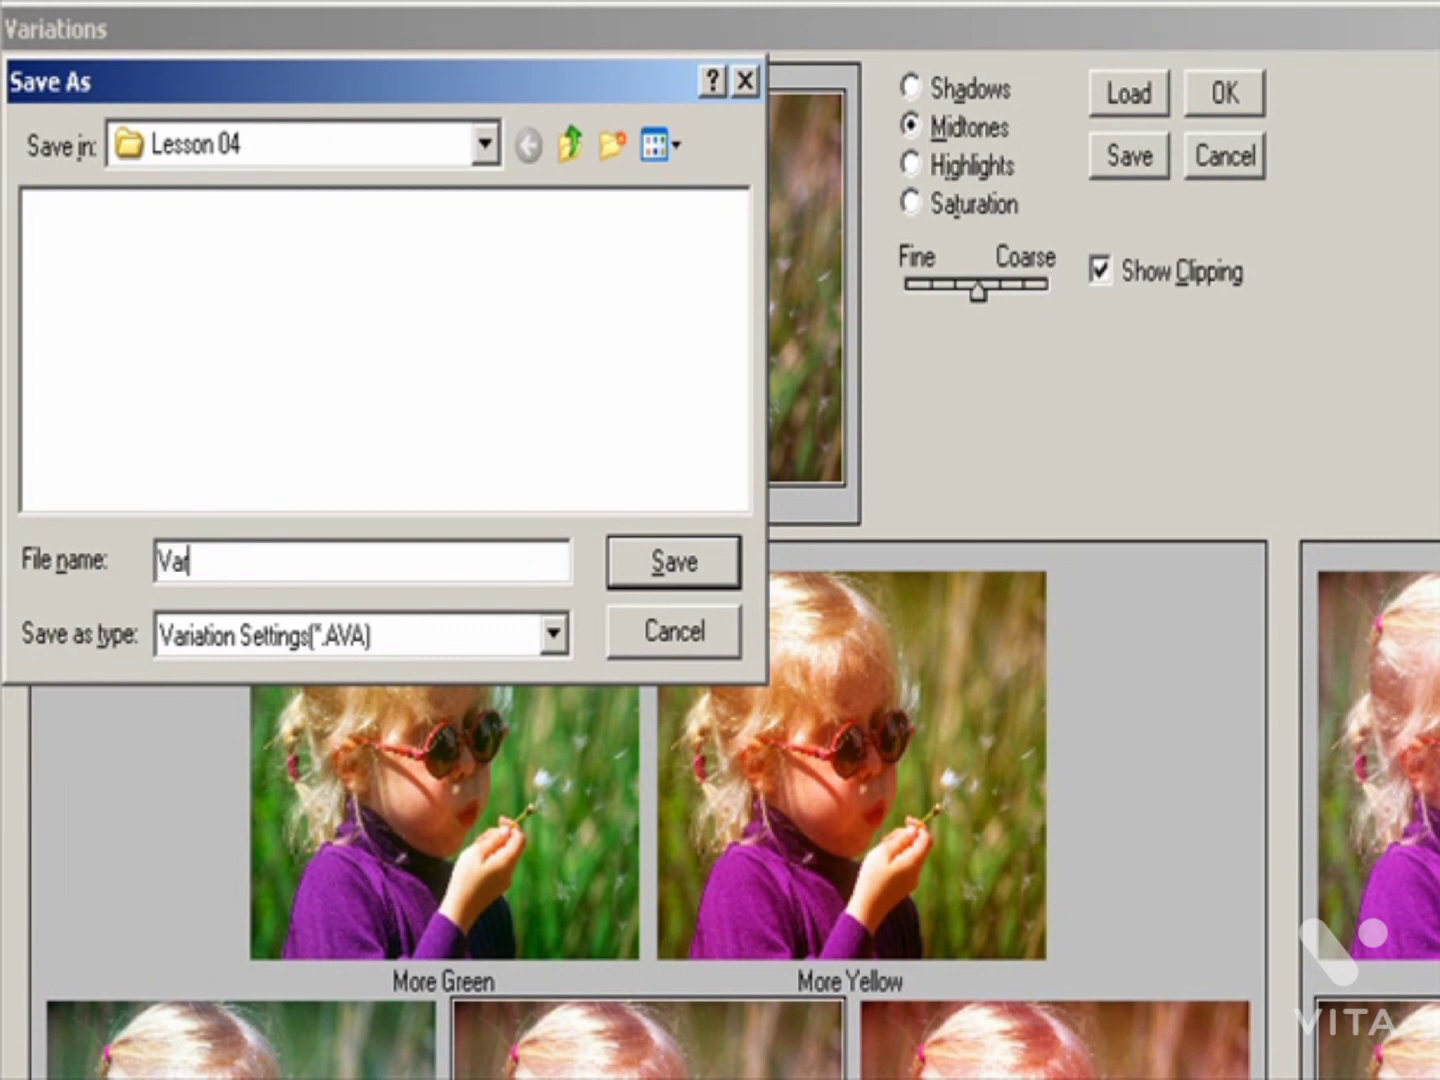
pyautogui.write('ion1')
pyautogui.press('Return')
pyautogui.click(1203, 100)
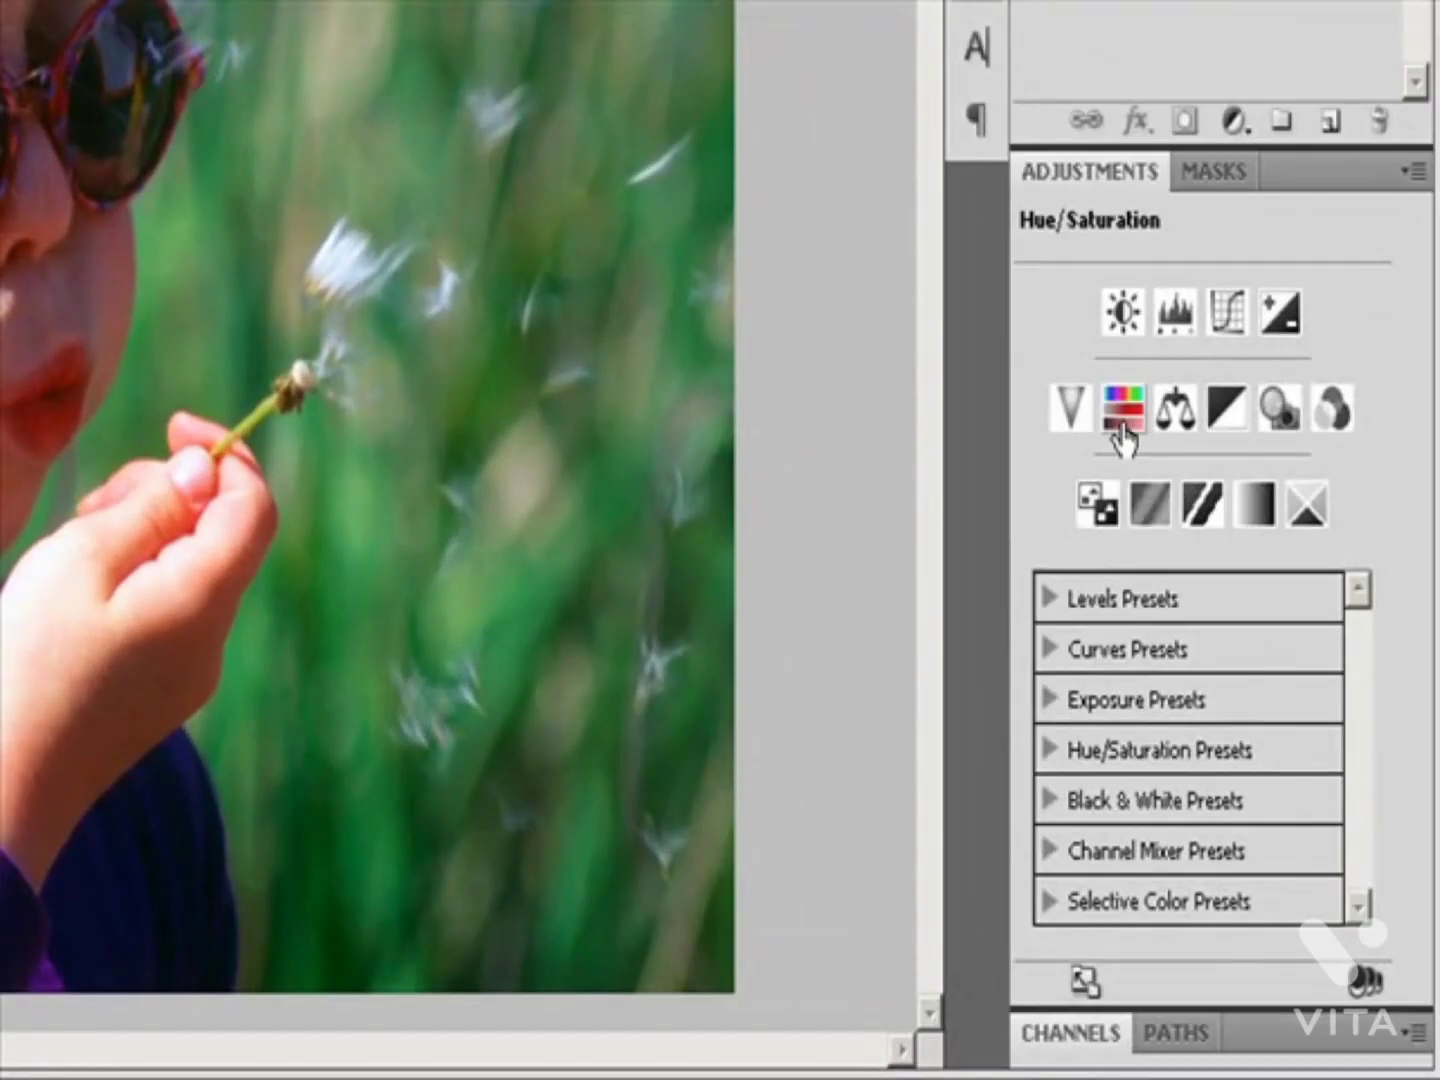
# Step: Add a Hue/Saturation adjustment layer above the girl photo with Normal mode and 100% opacity
pyautogui.click(1412, 172)
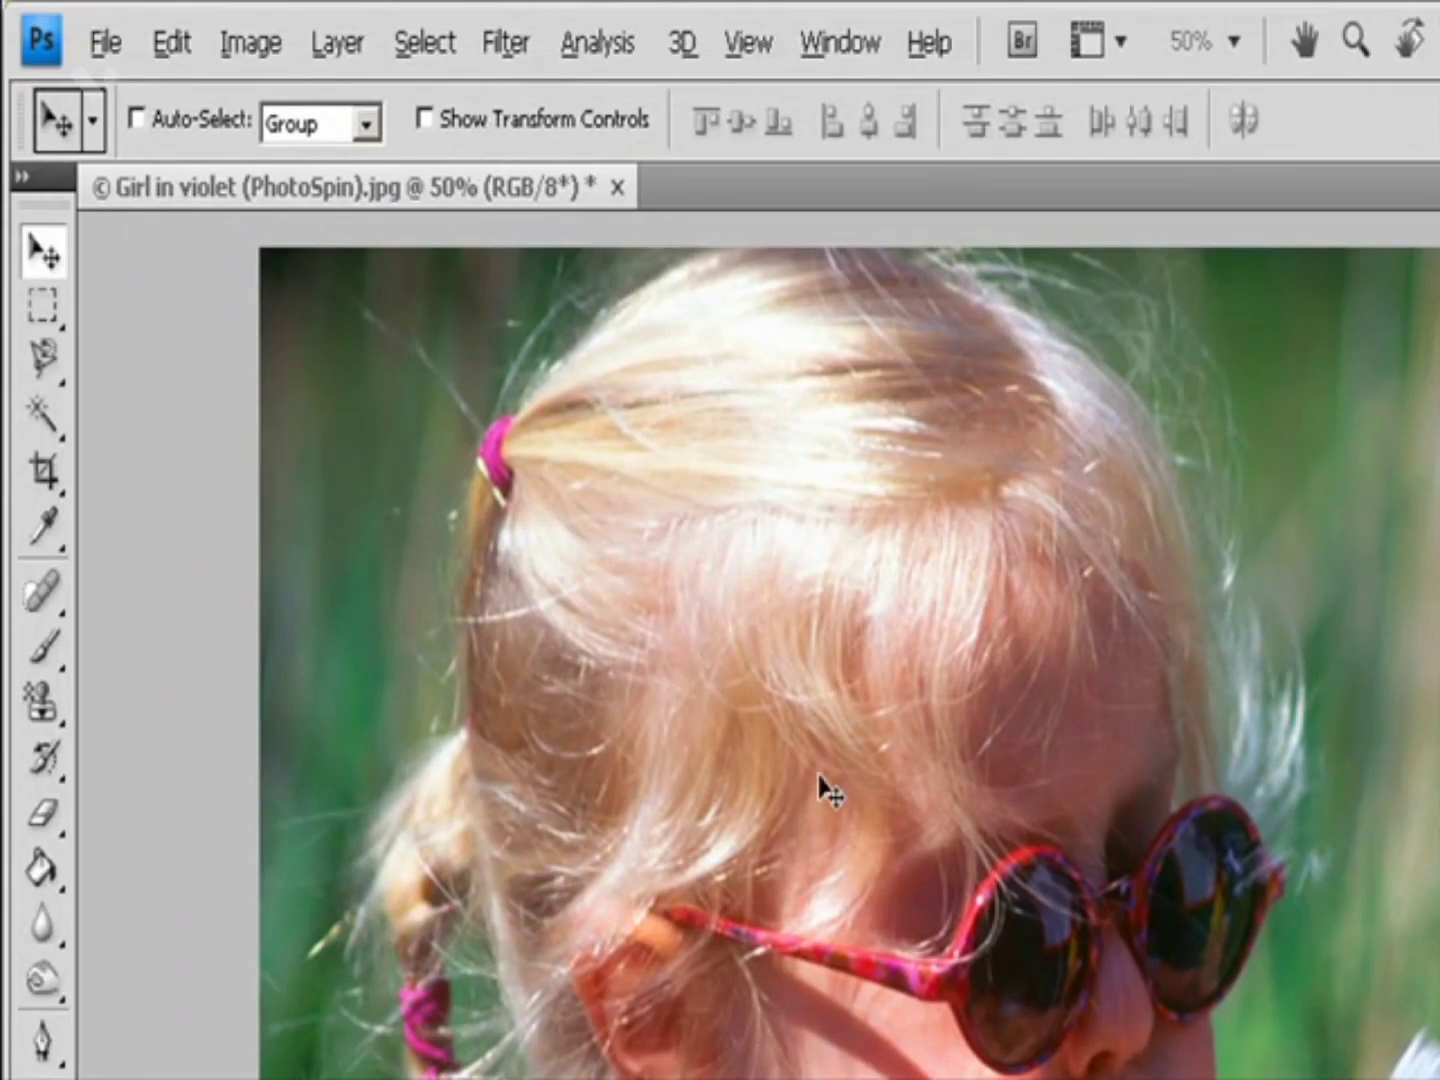
pyautogui.click(339, 45)
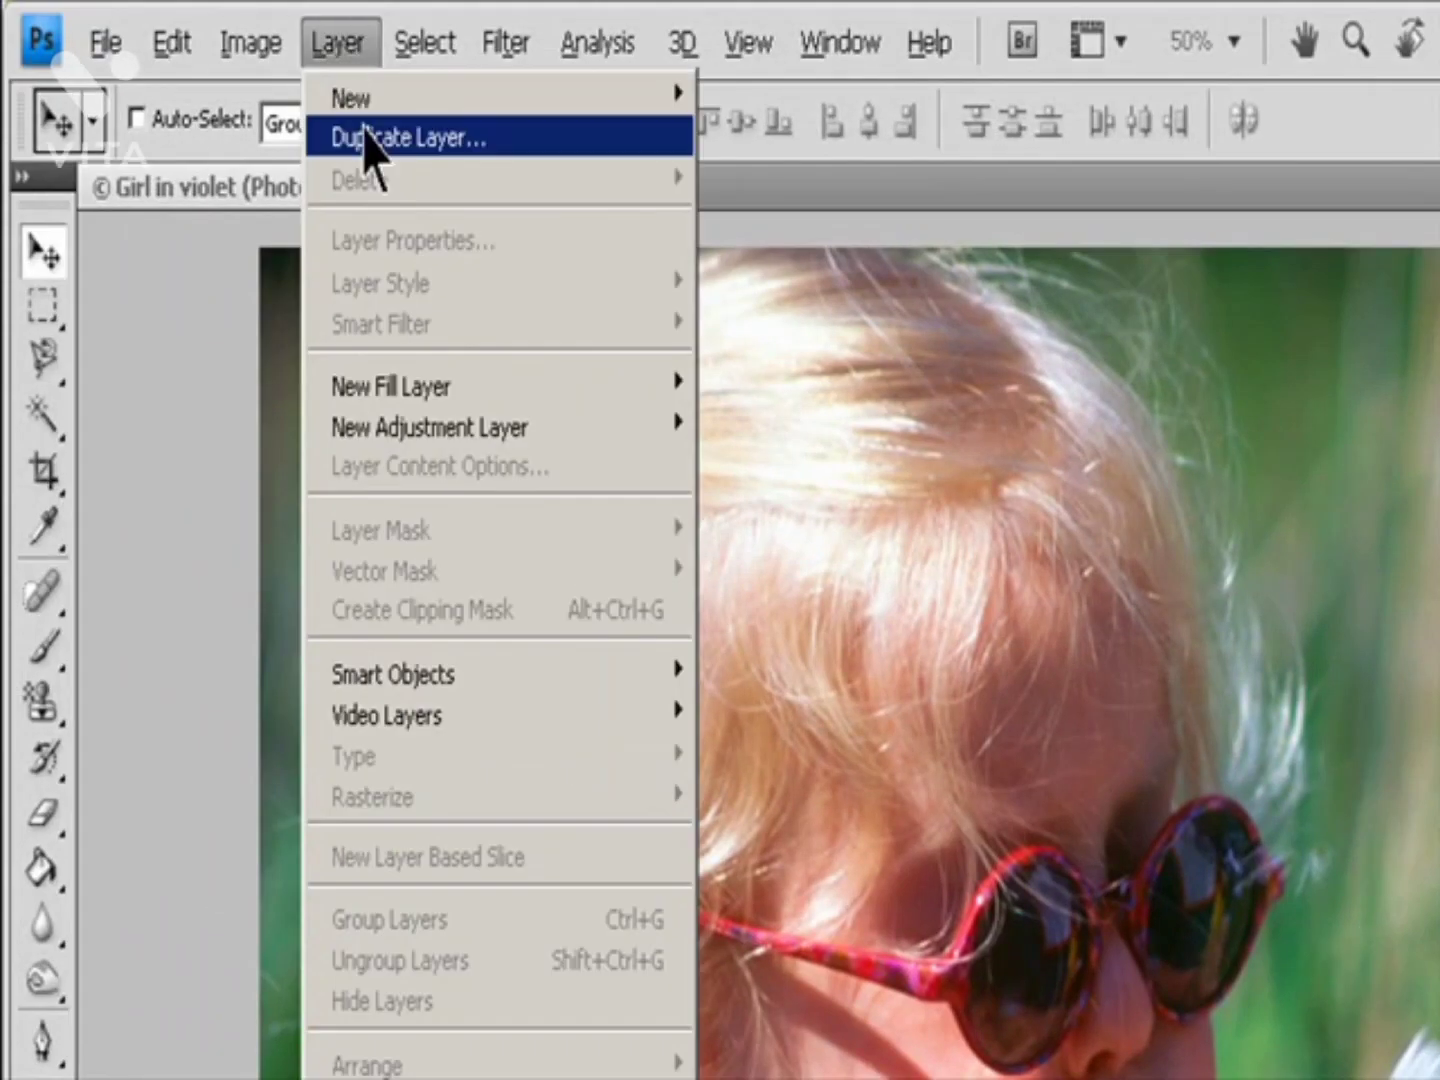
pyautogui.moveTo(556, 450)
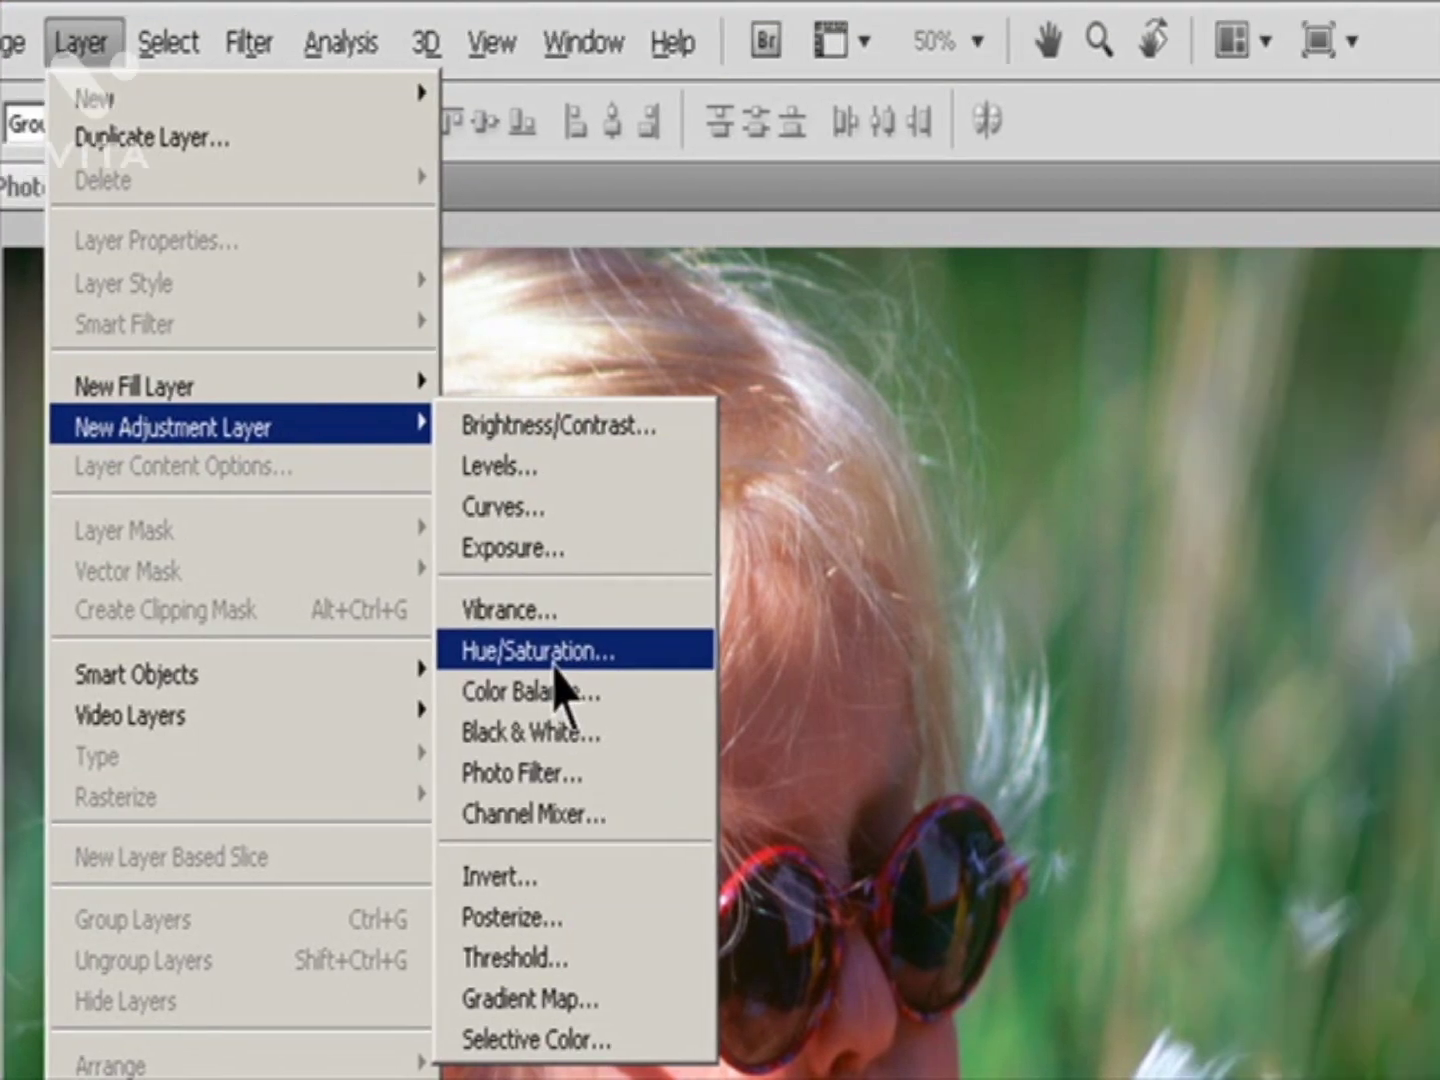
pyautogui.click(814, 680)
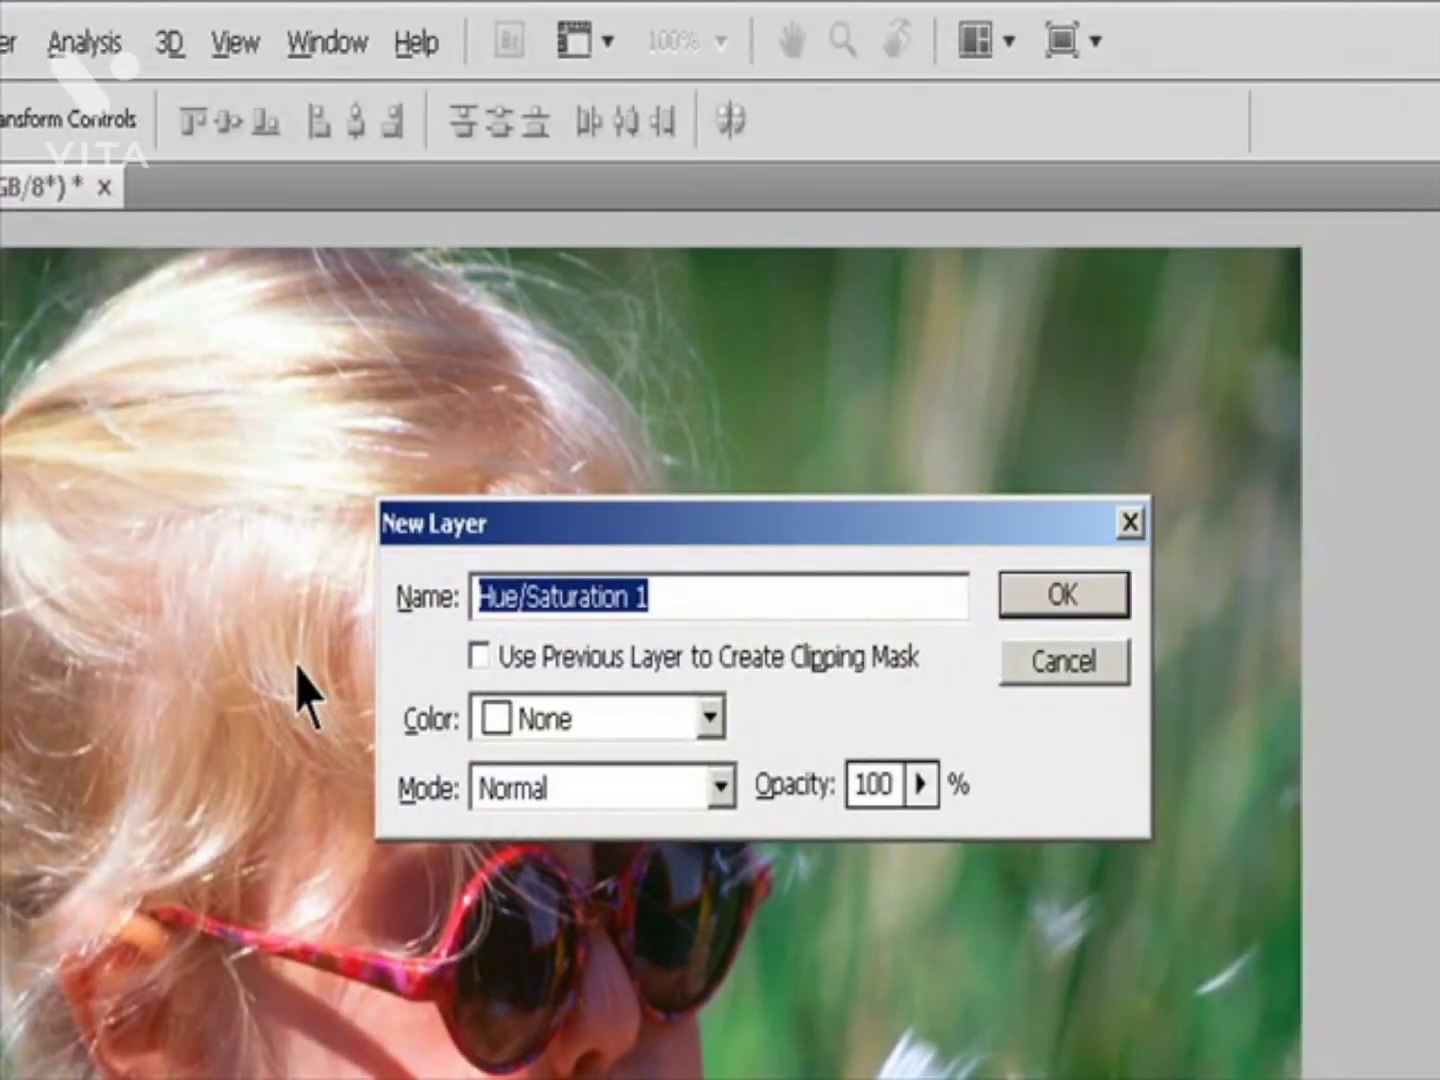
pyautogui.click(1046, 595)
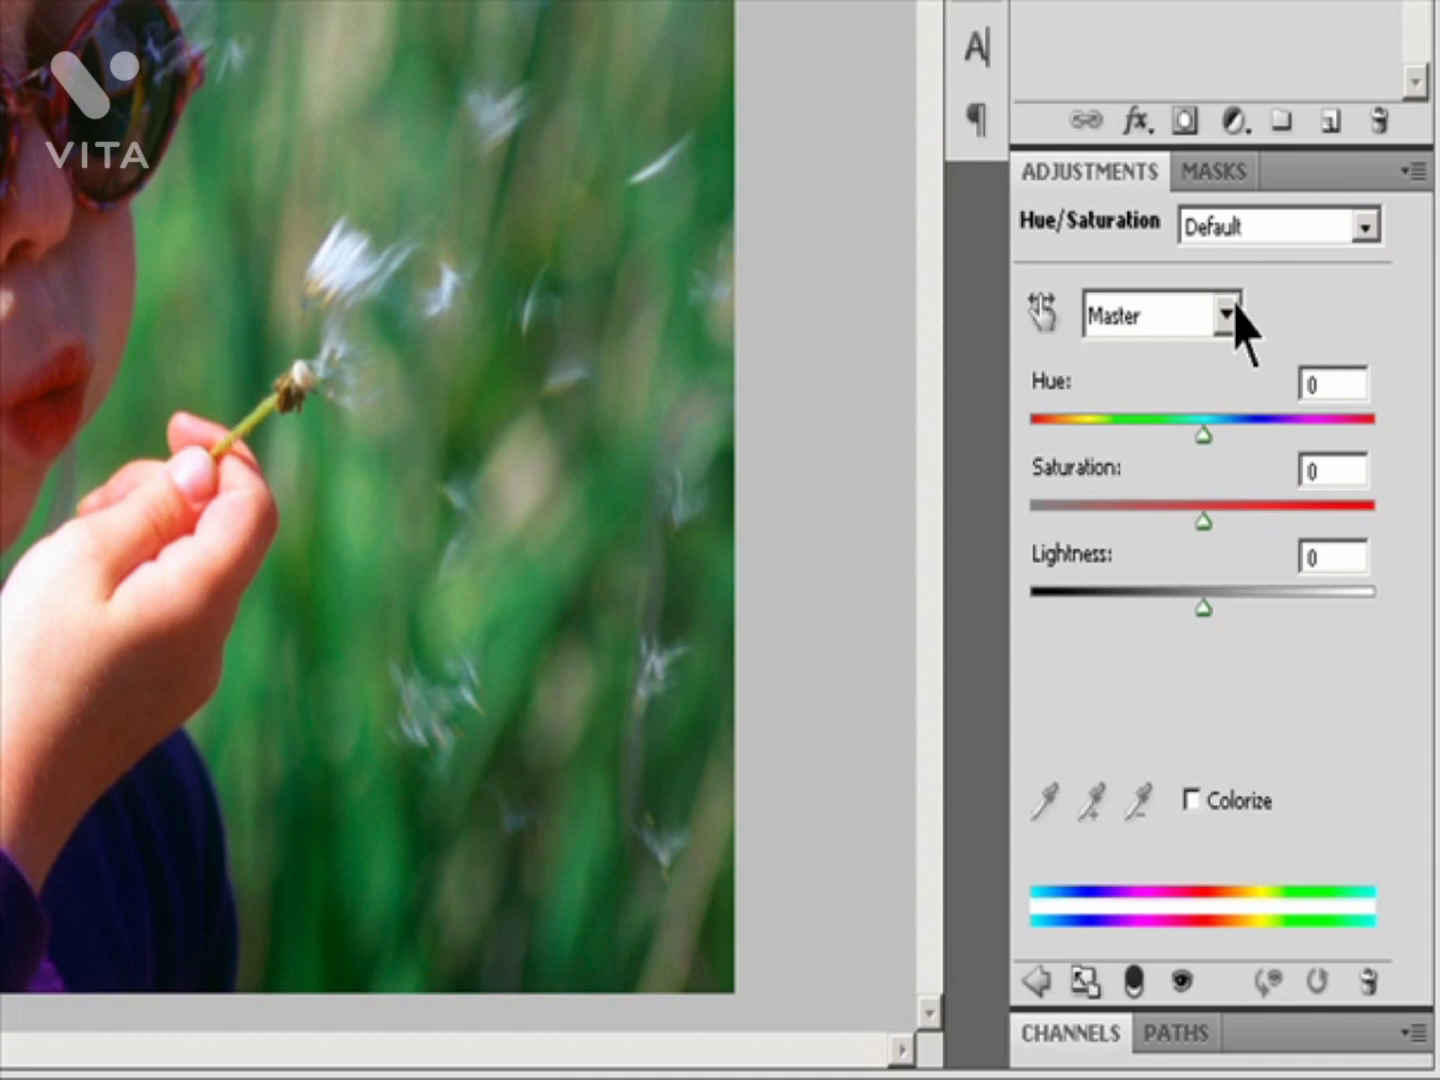
# Step: Set the Blues range to hue -32 and saturation +98, and raise its lightness beyond +30
pyautogui.click(1229, 316)
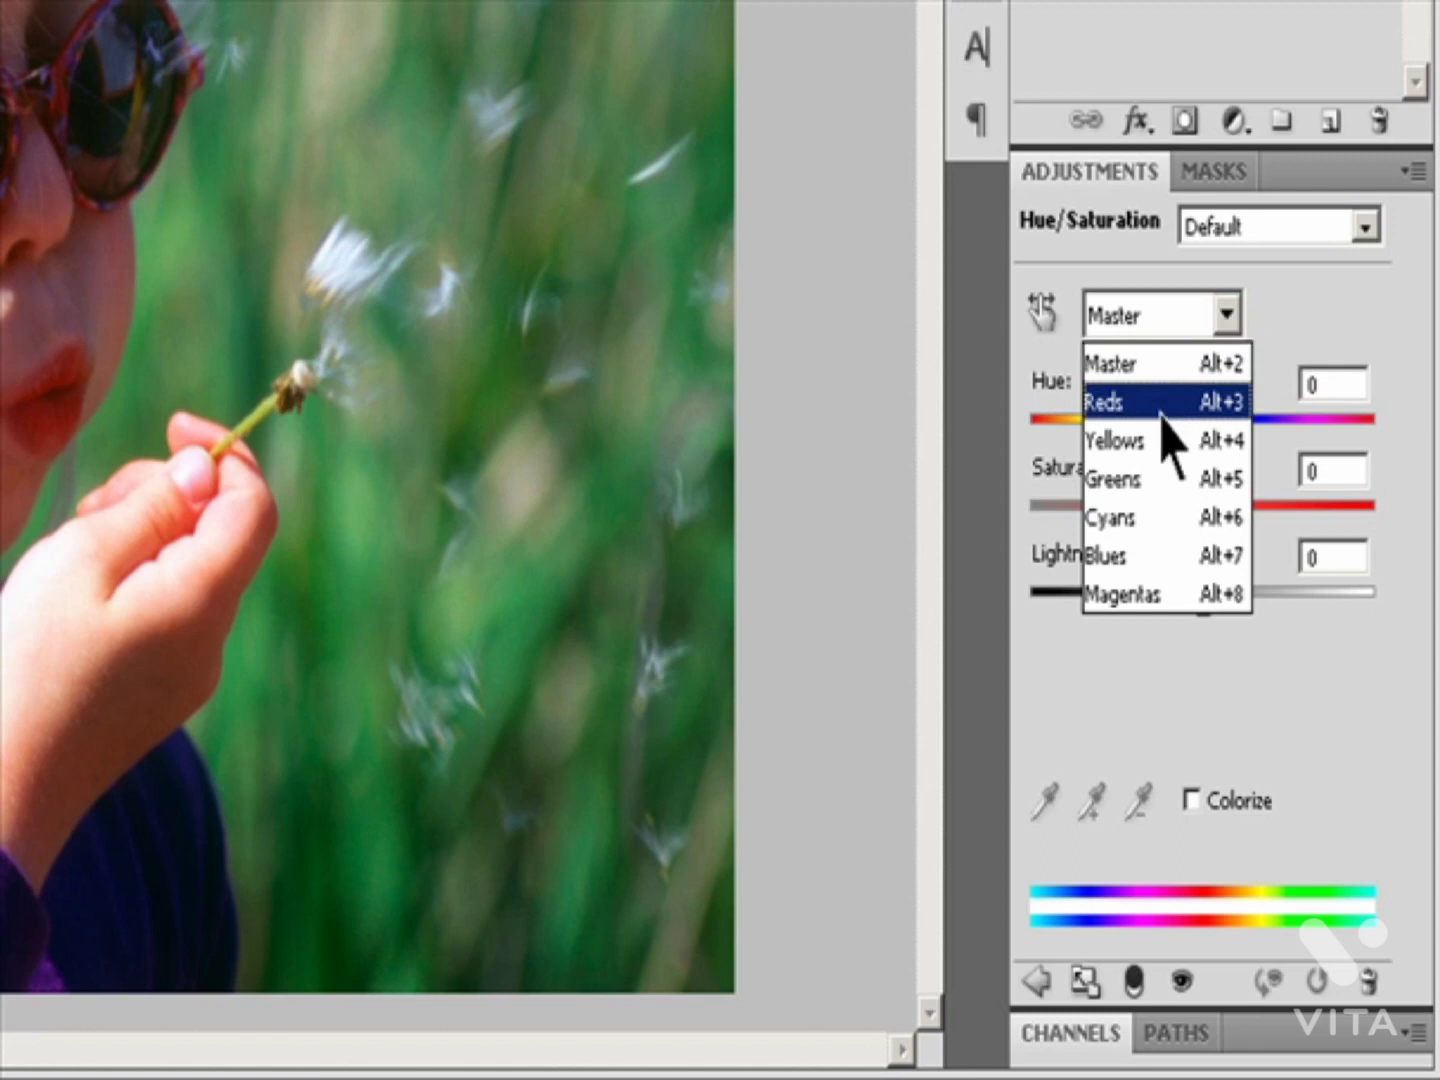
pyautogui.click(1157, 558)
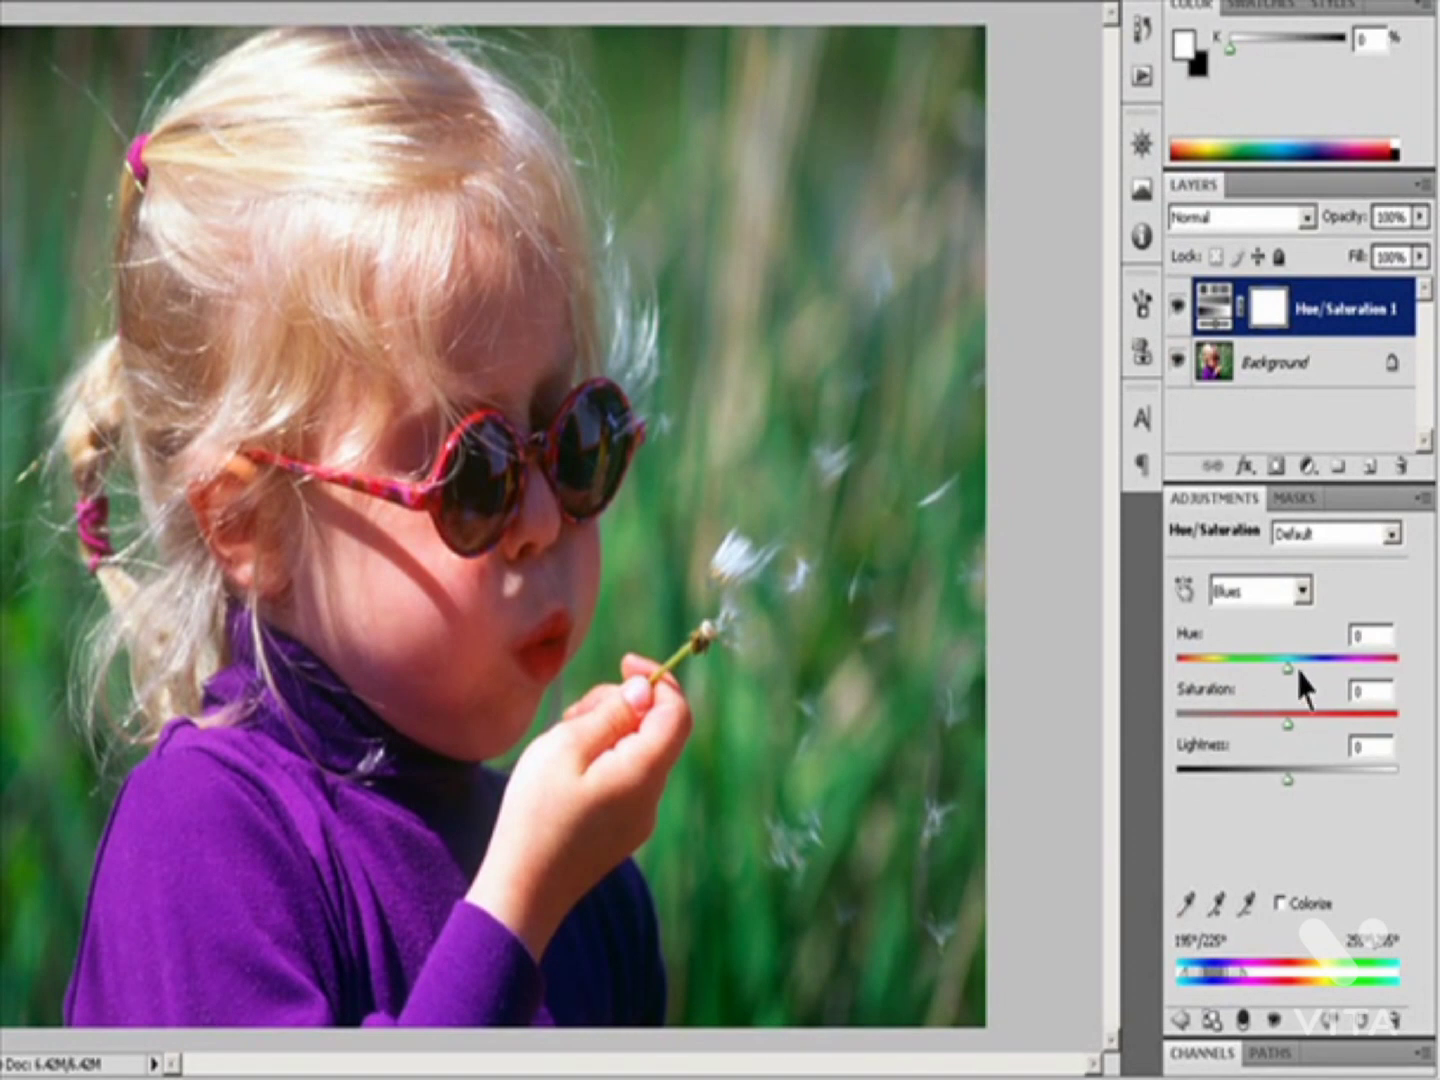
pyautogui.moveTo(1290, 667); pyautogui.dragTo(1255, 681)
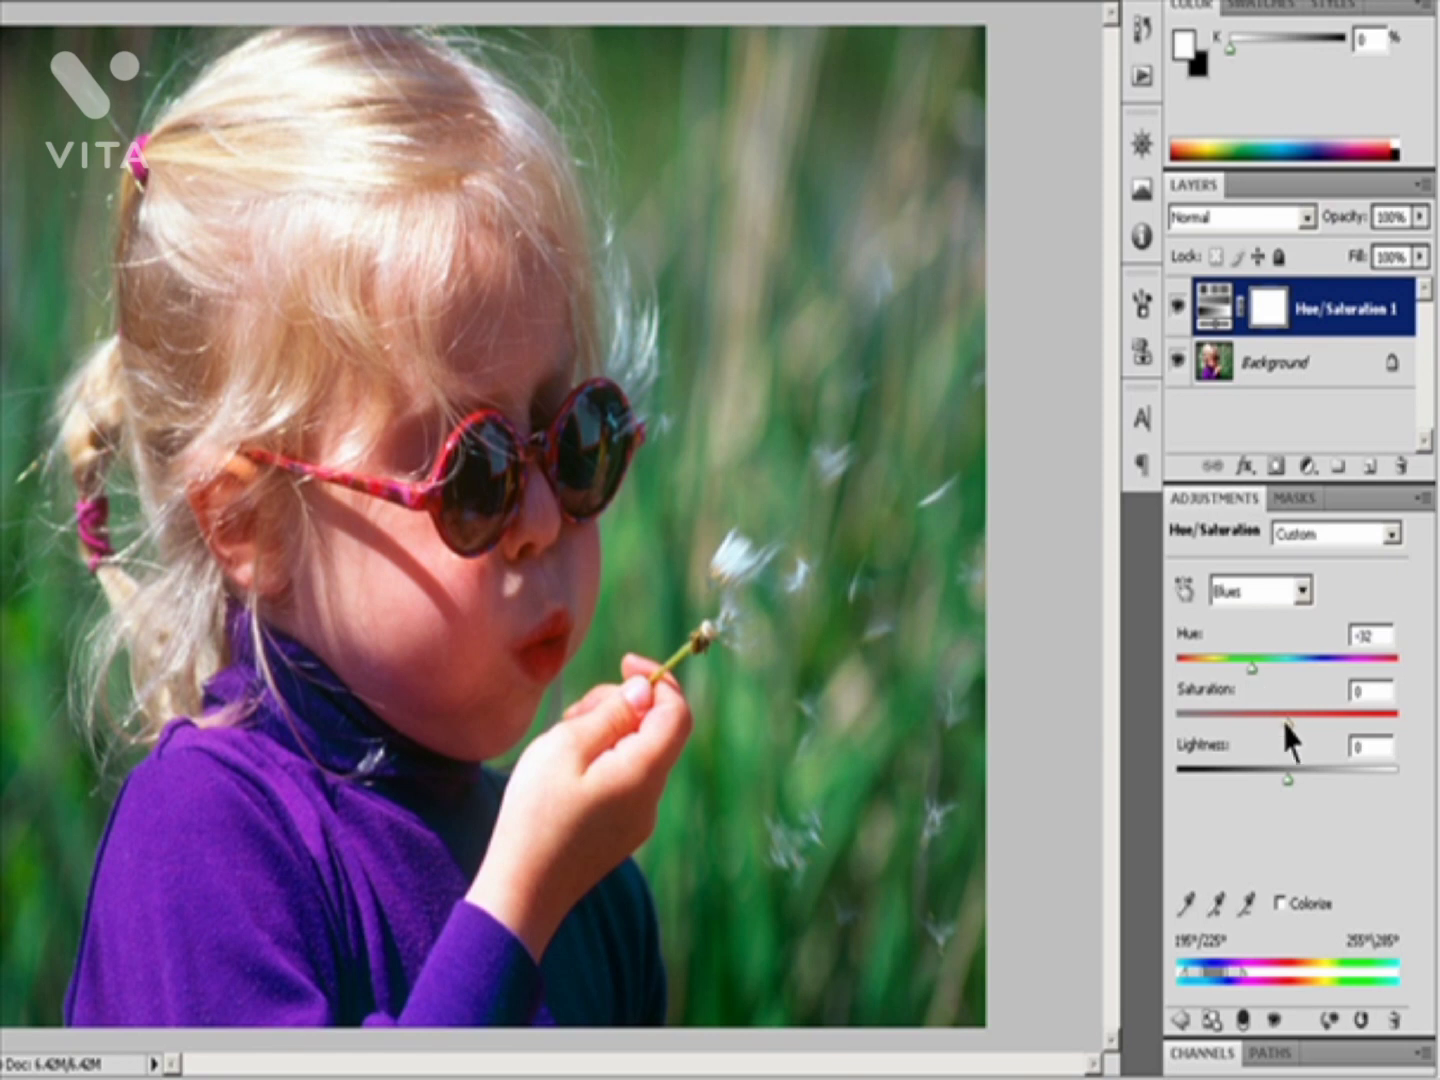
pyautogui.moveTo(1288, 722); pyautogui.dragTo(1396, 731)
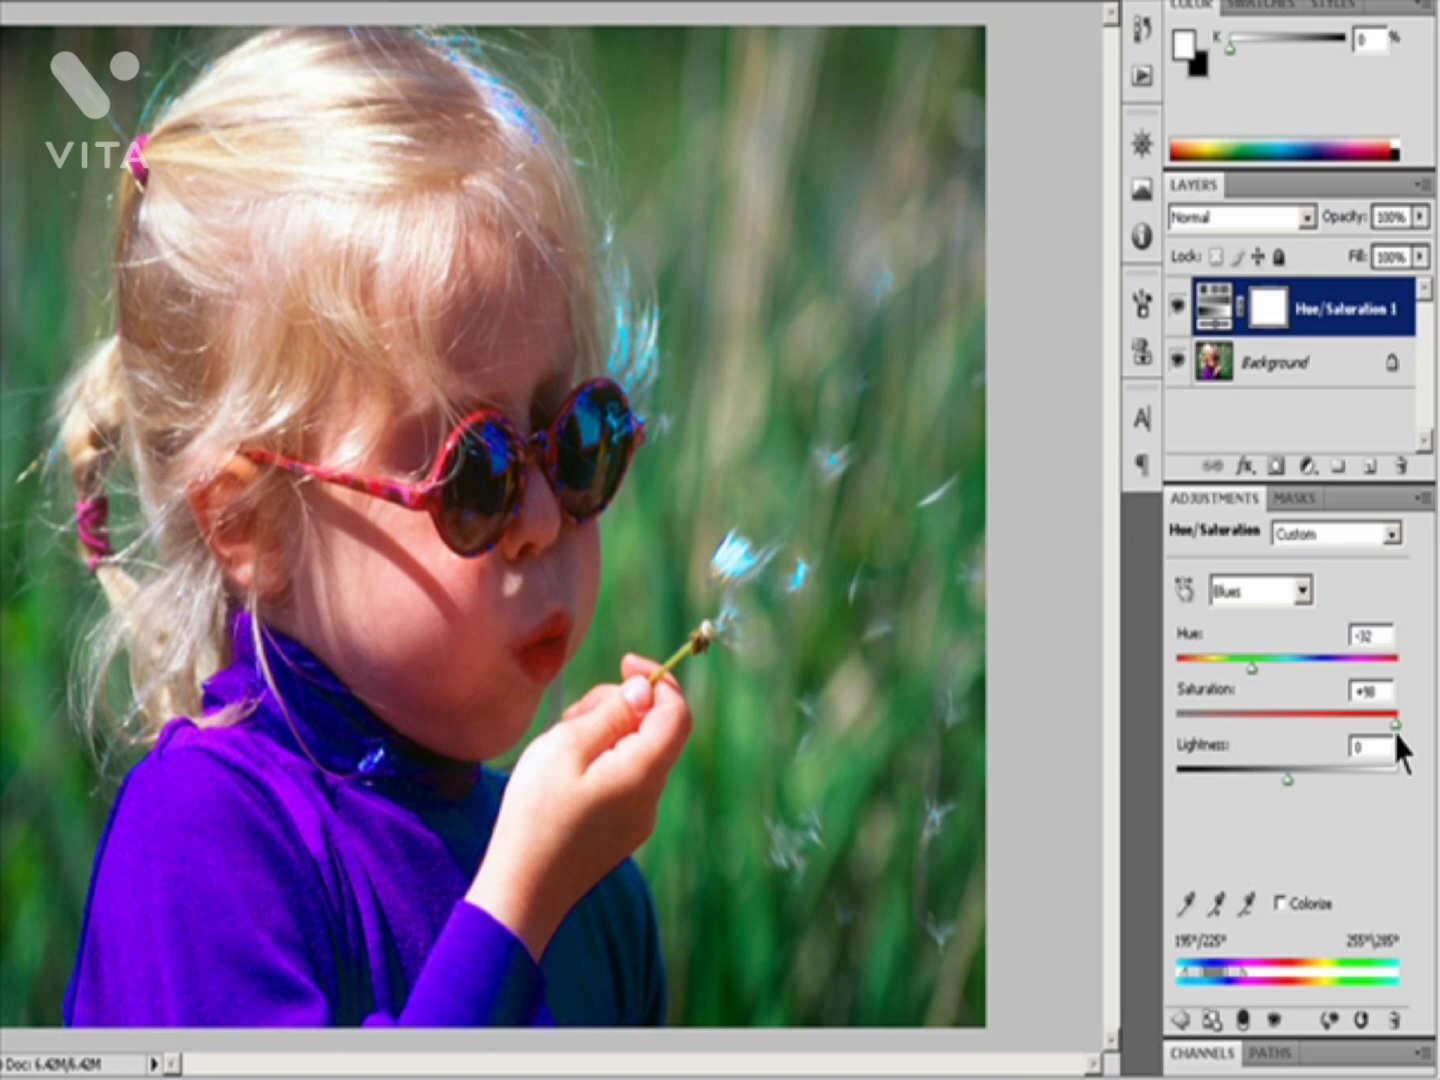
pyautogui.moveTo(1286, 777); pyautogui.dragTo(1319, 782)
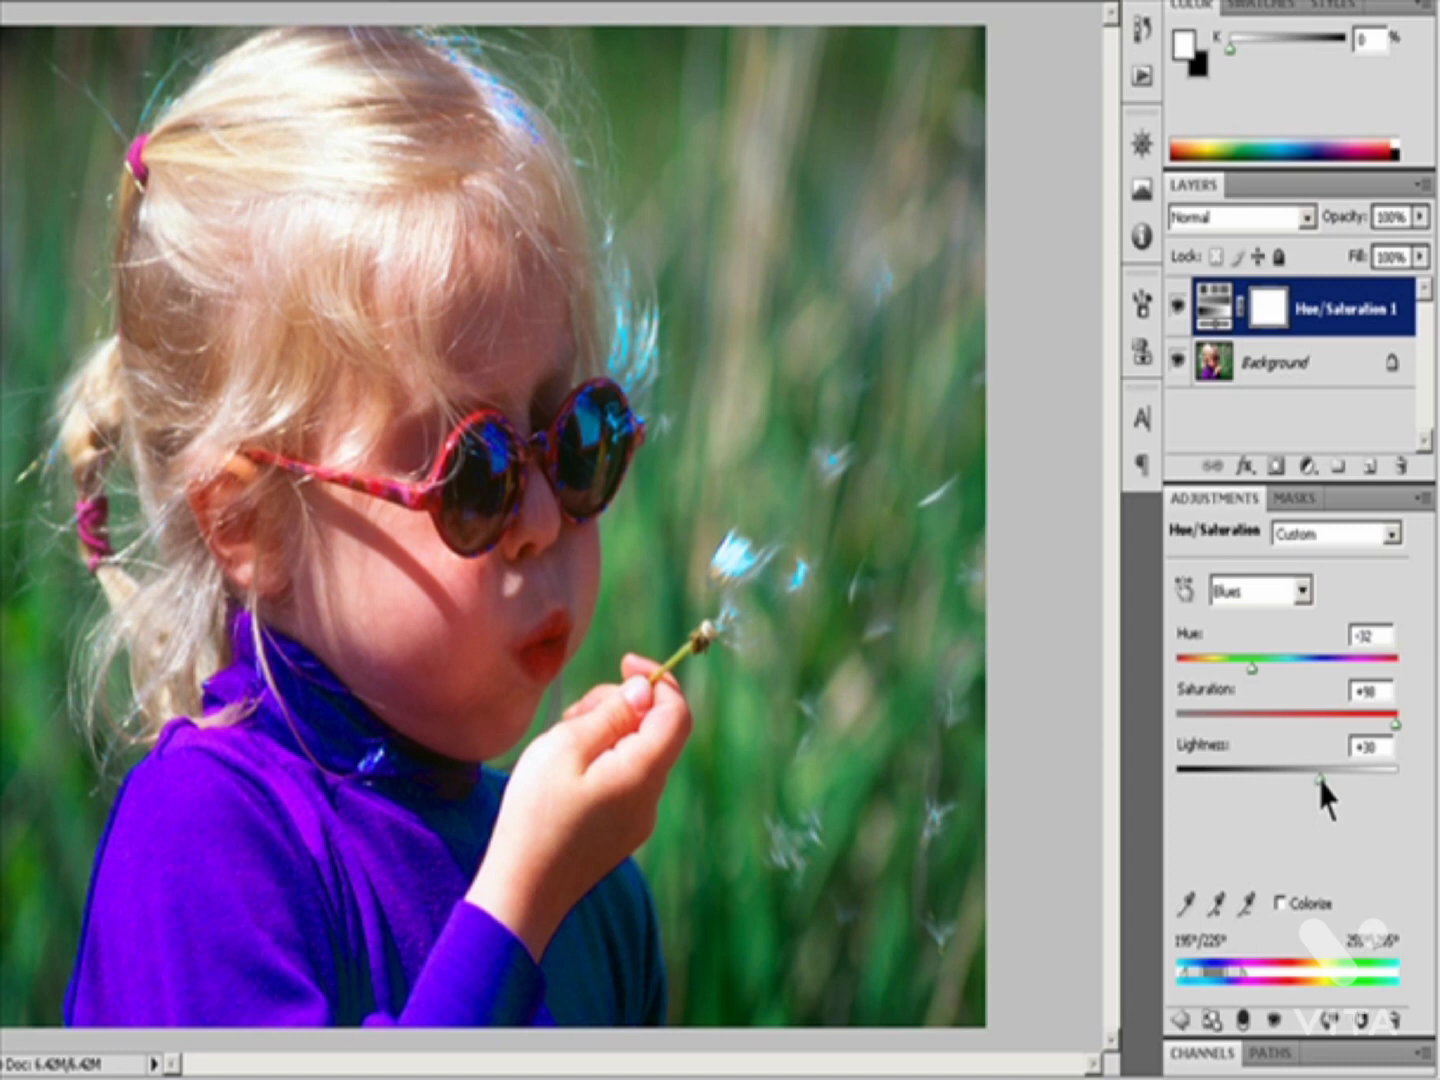
pyautogui.moveTo(1320, 778); pyautogui.dragTo(1343, 777)
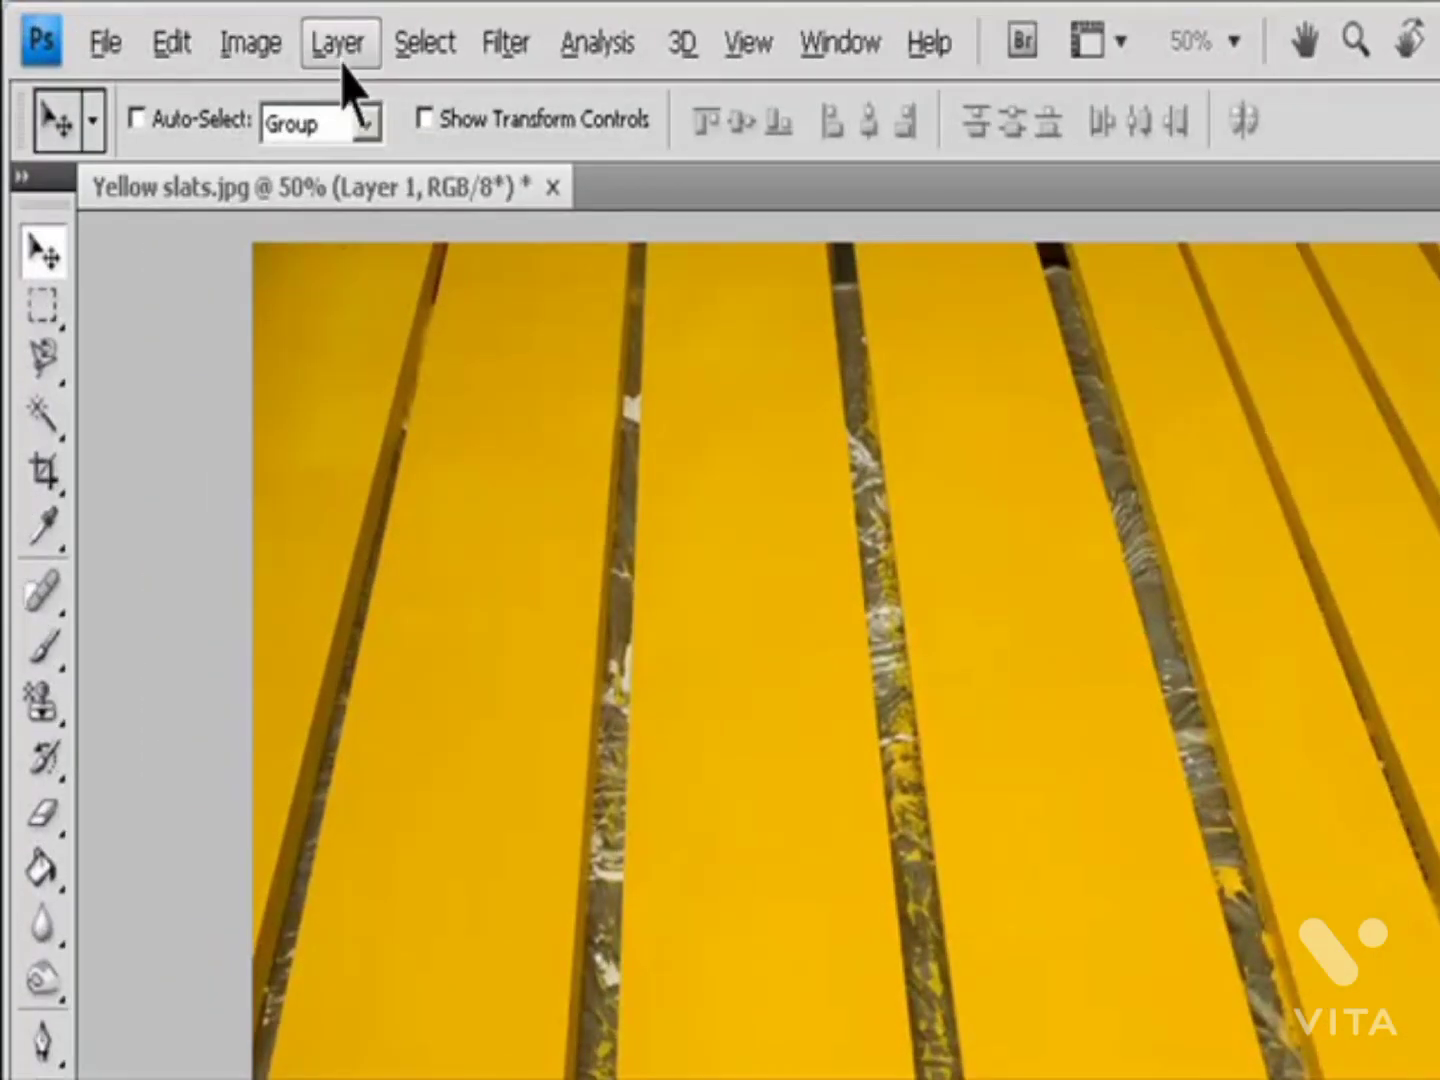
# Step: Add a Hue/Saturation adjustment layer above the yellow slats photo with the default name and settings
pyautogui.click(194, 26)
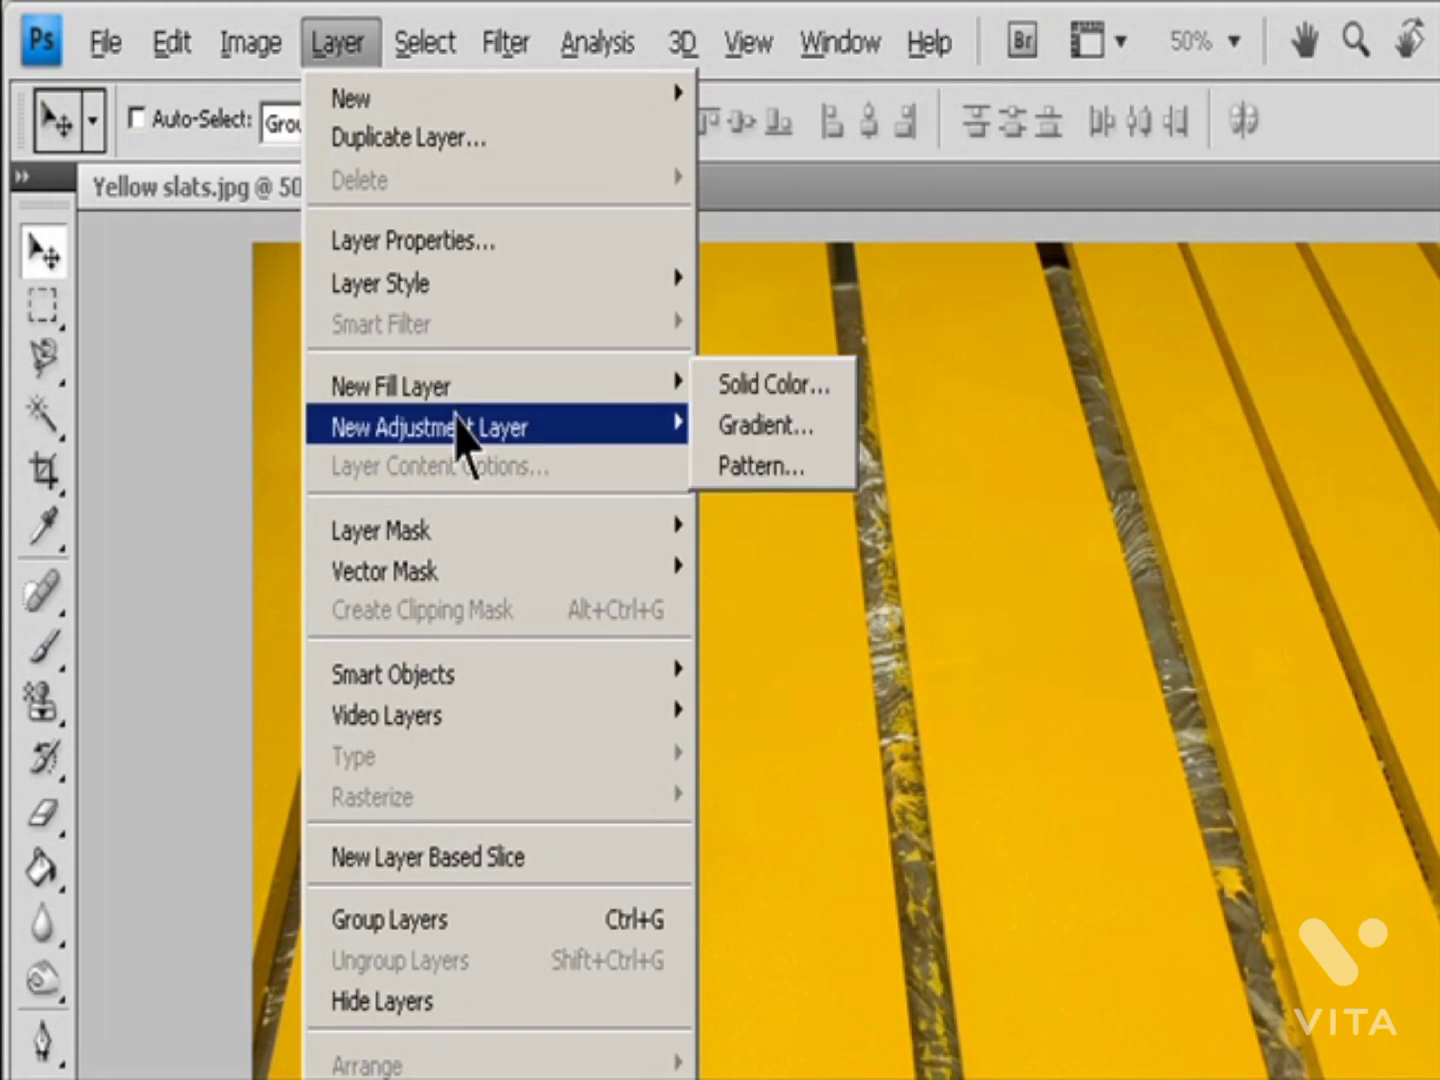
pyautogui.moveTo(588, 419)
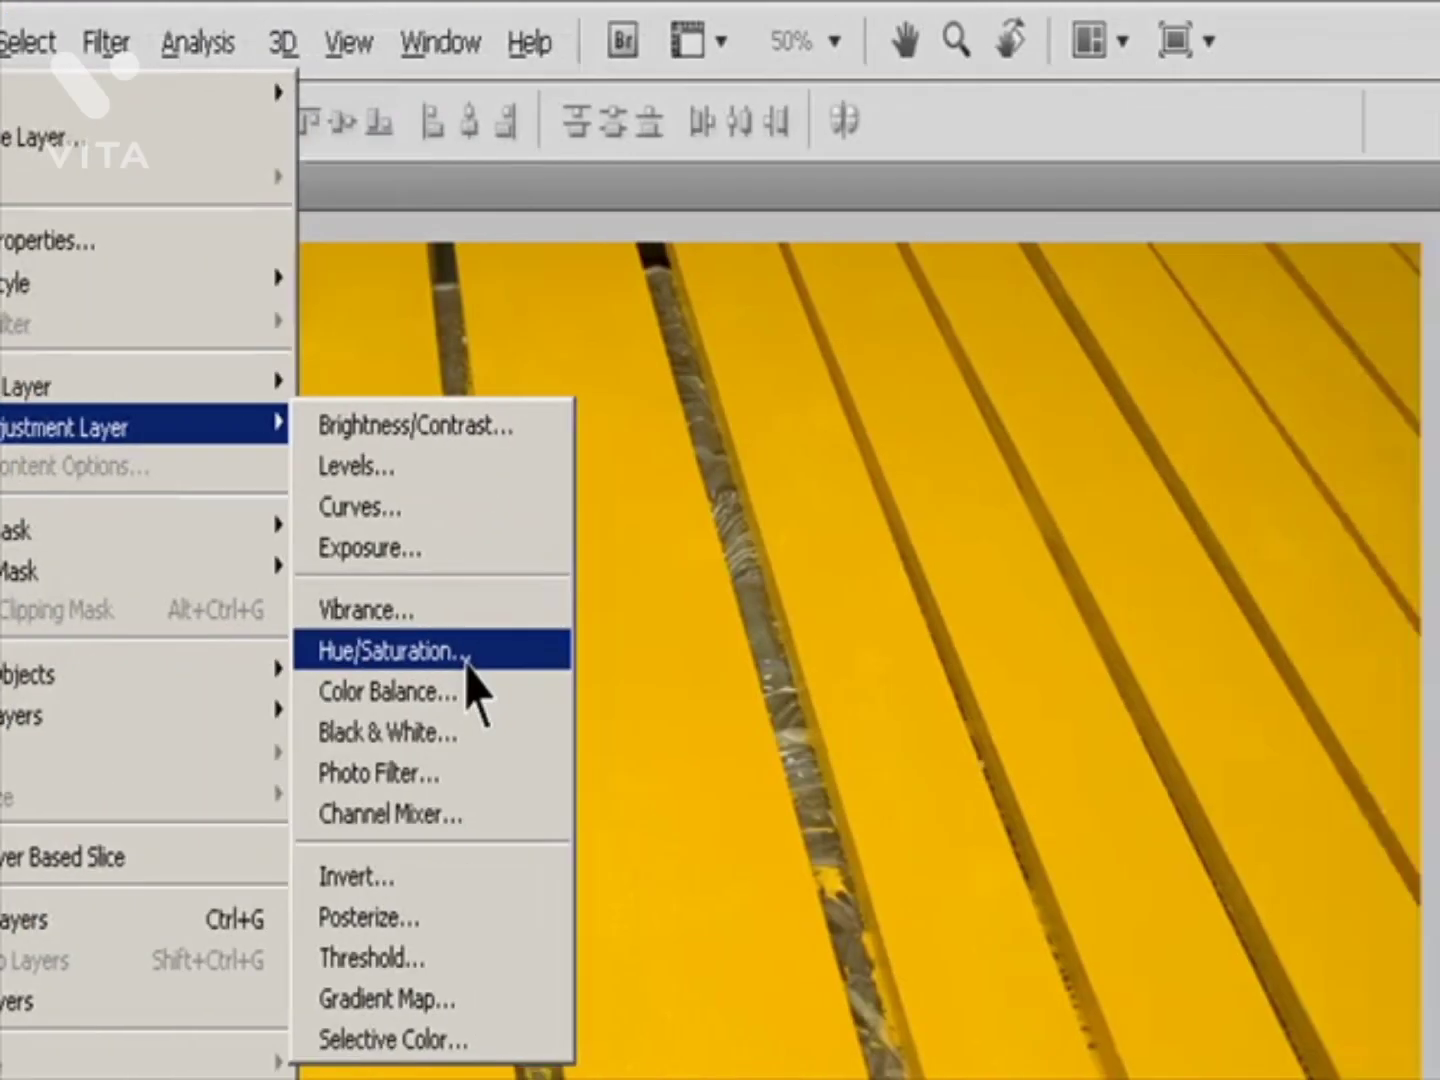
pyautogui.click(865, 655)
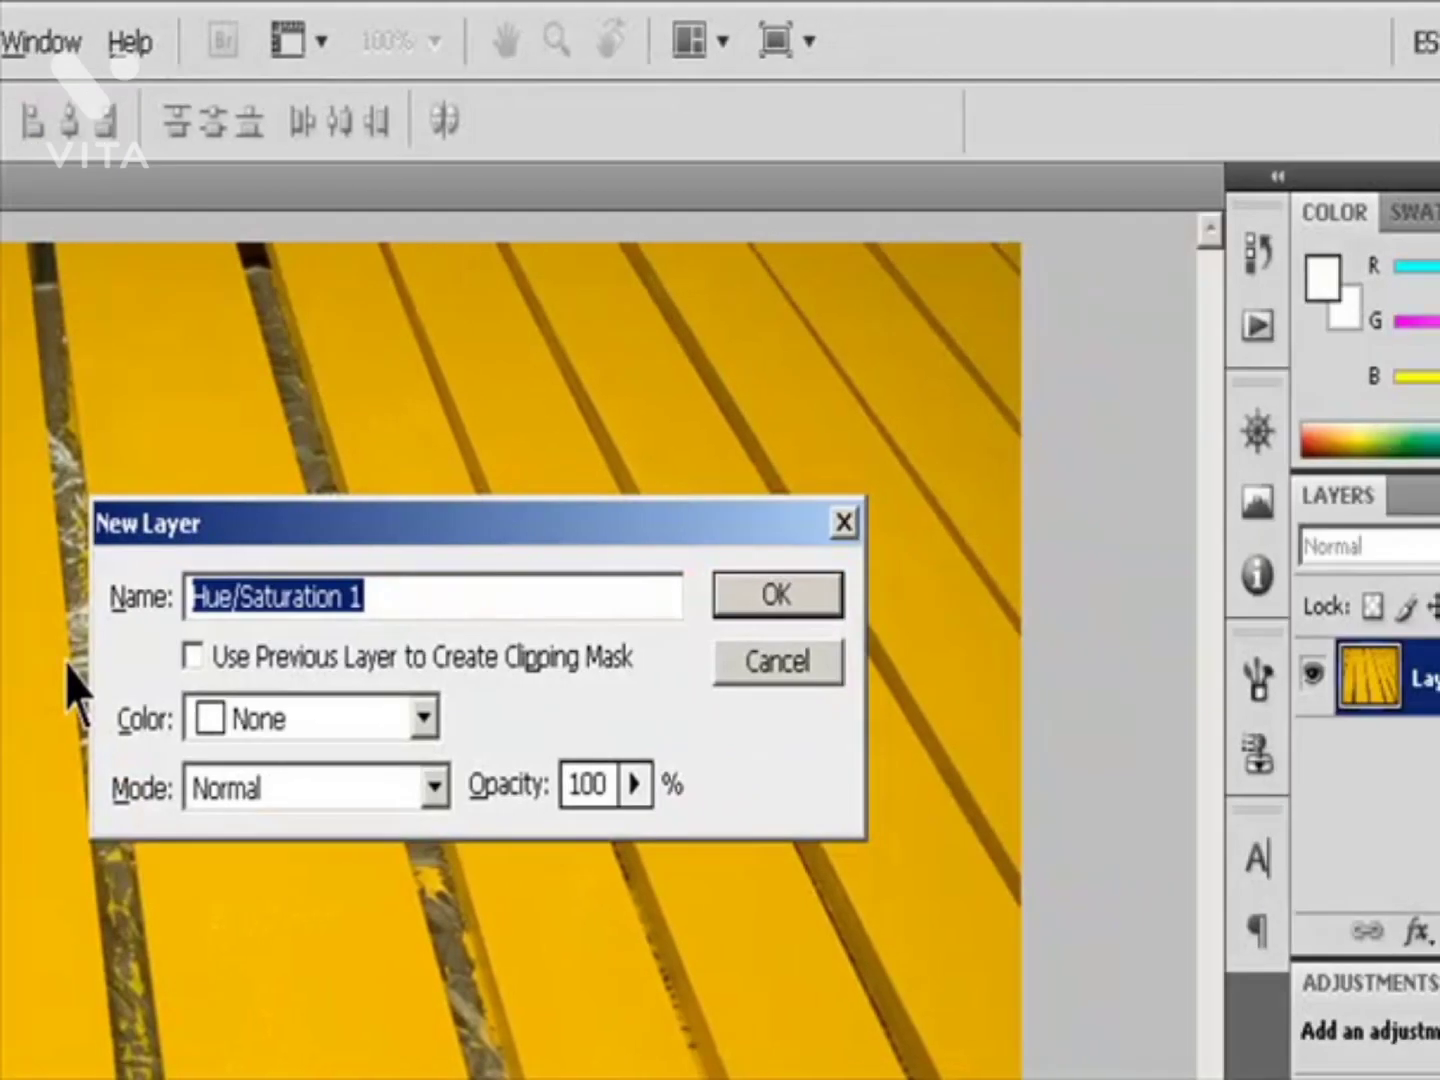
pyautogui.click(765, 599)
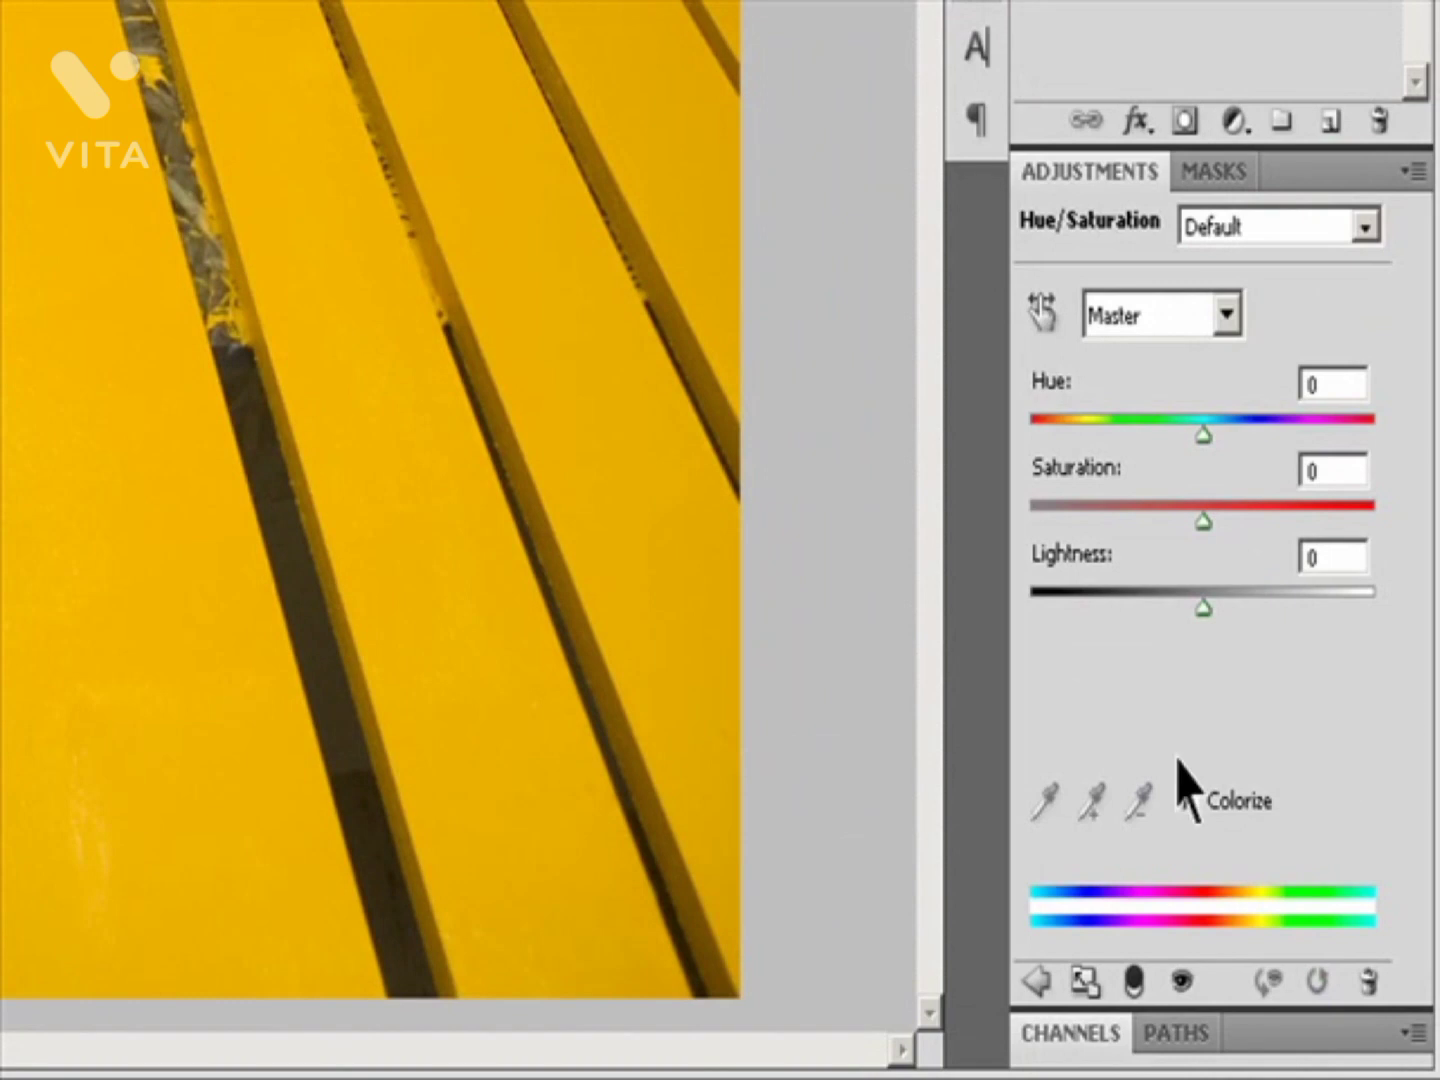
# Step: Preview the Colorize effect on the yellow slats by turning the option on and off twice
pyautogui.click(1195, 802)
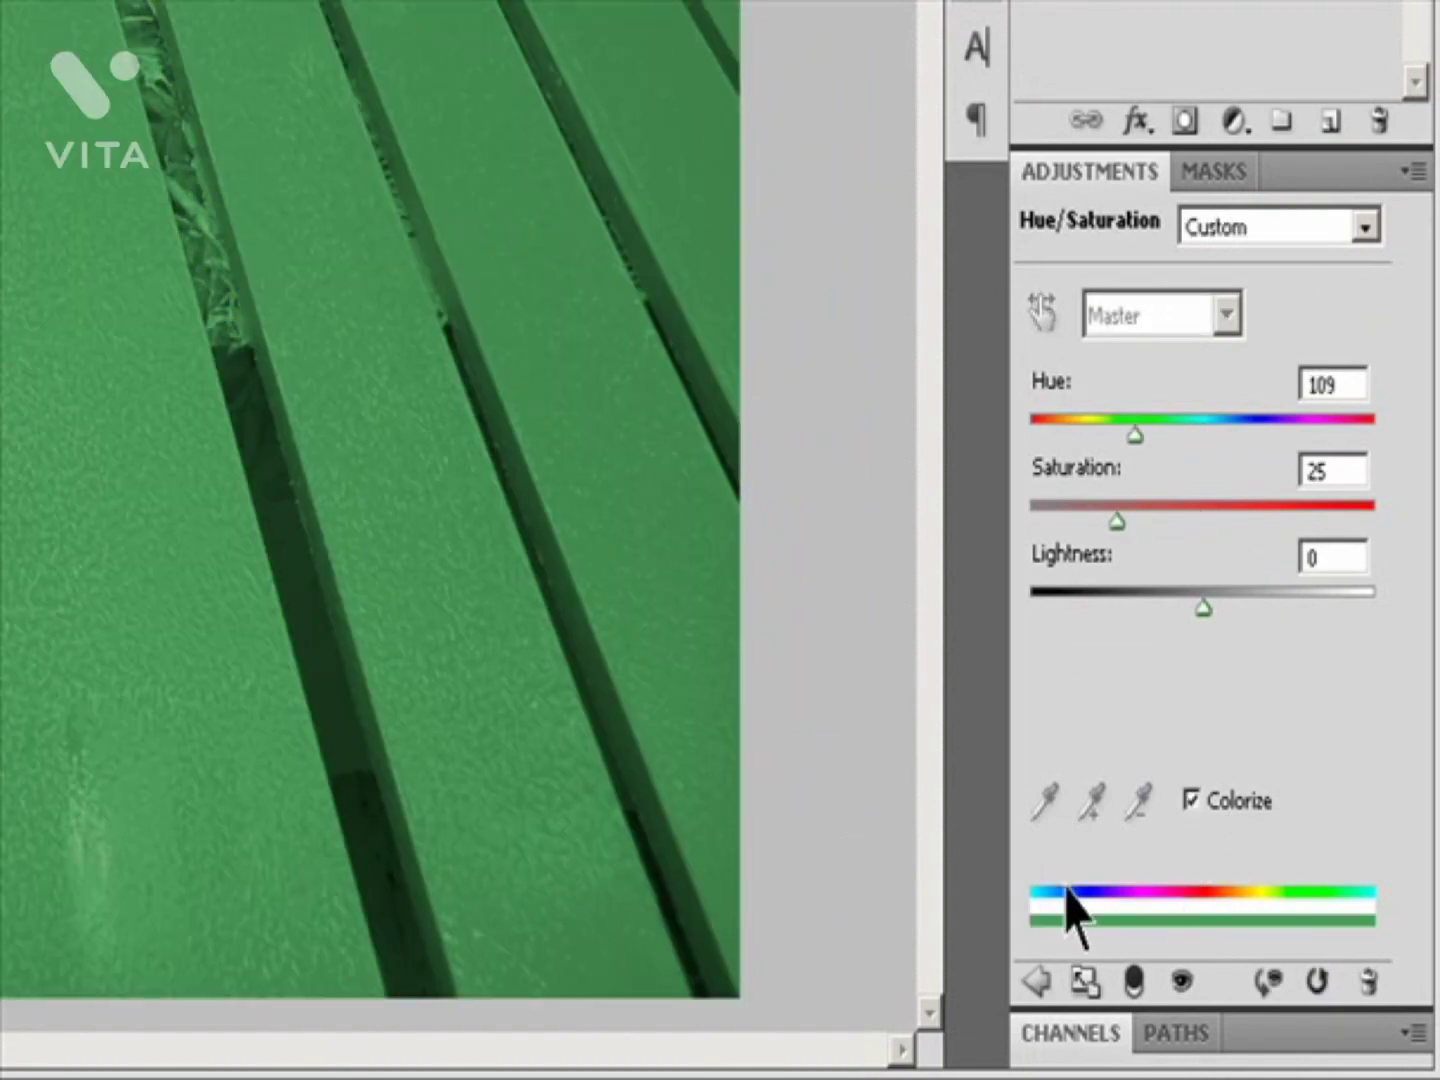
pyautogui.click(1201, 801)
pyautogui.click(1199, 802)
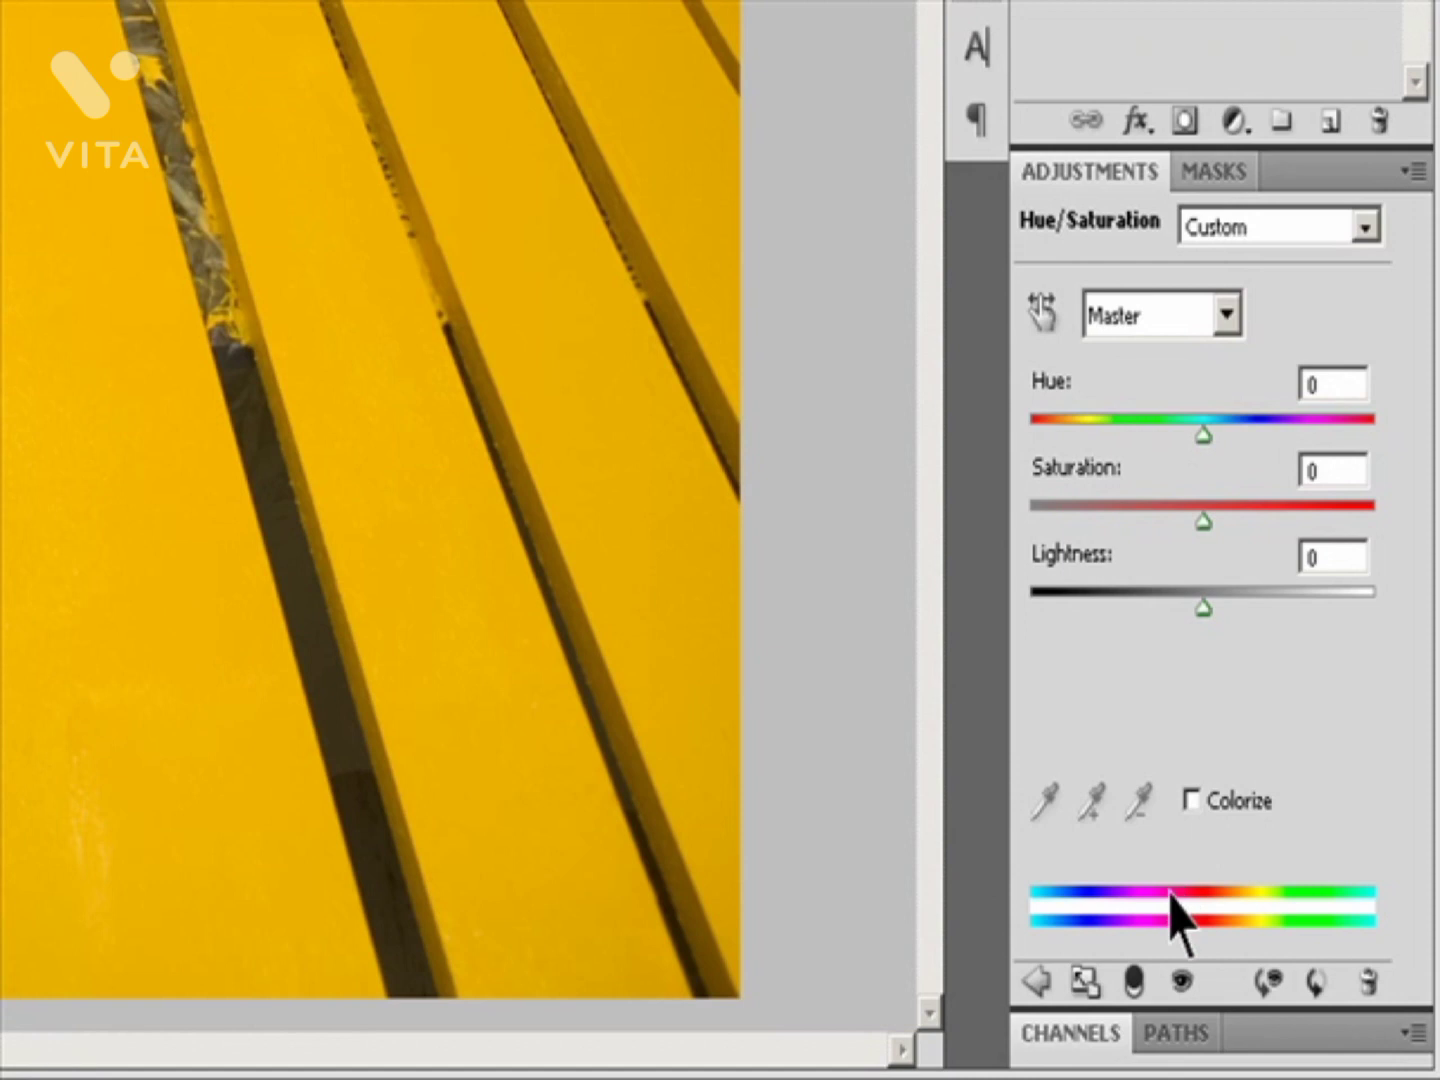
pyautogui.click(1200, 800)
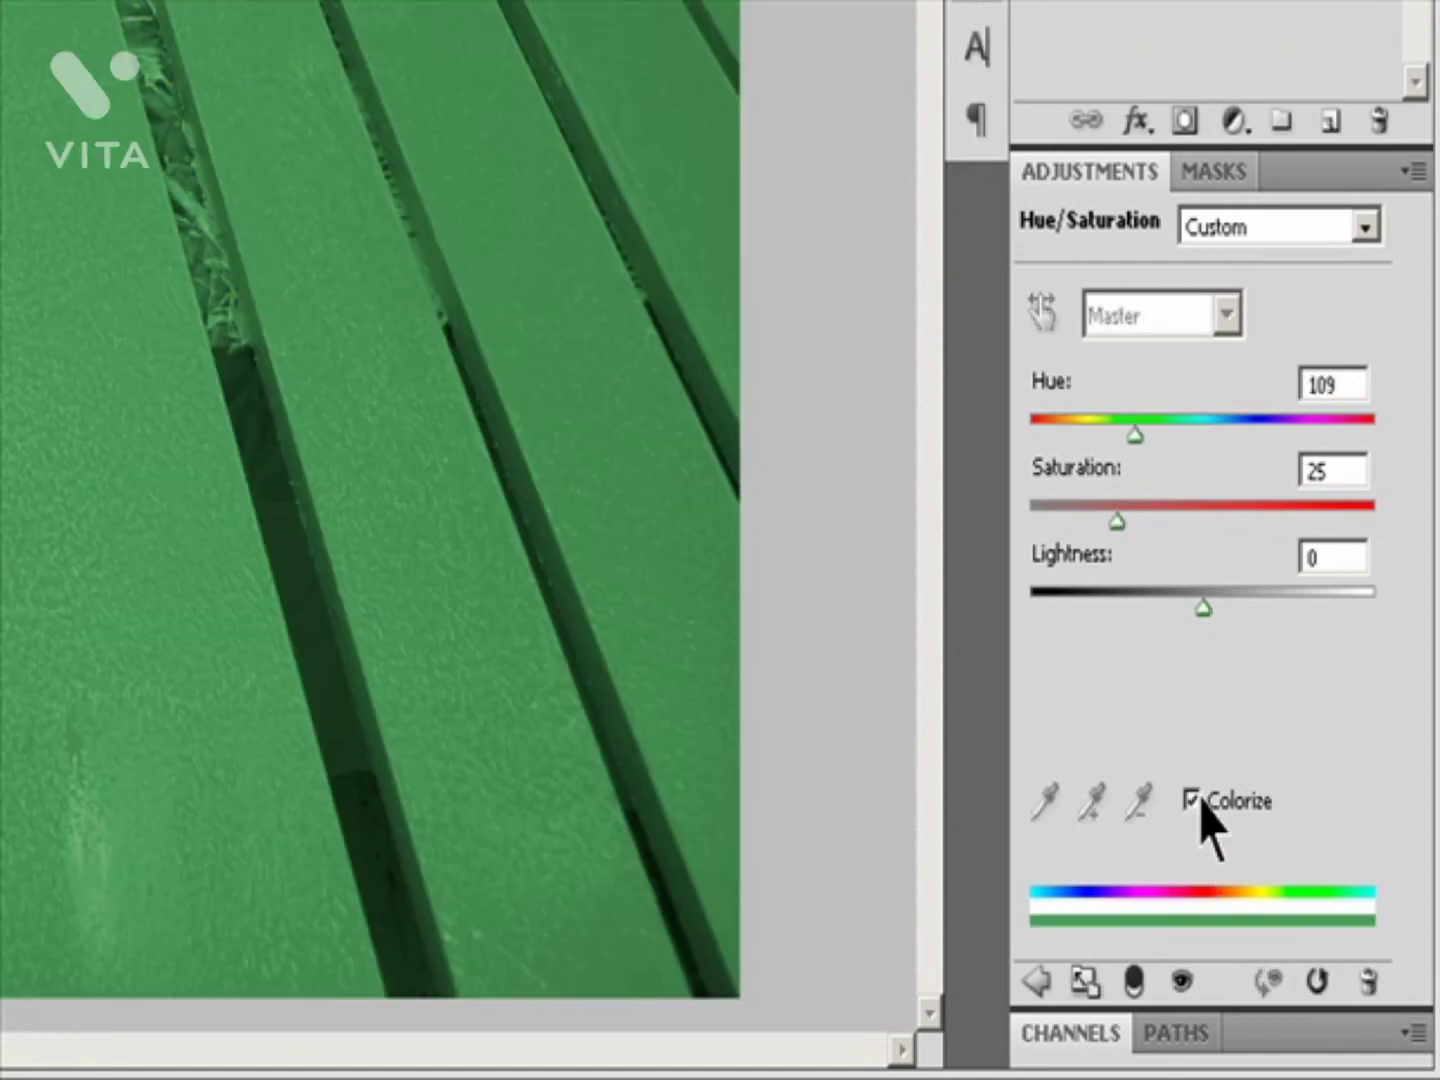
pyautogui.click(1200, 800)
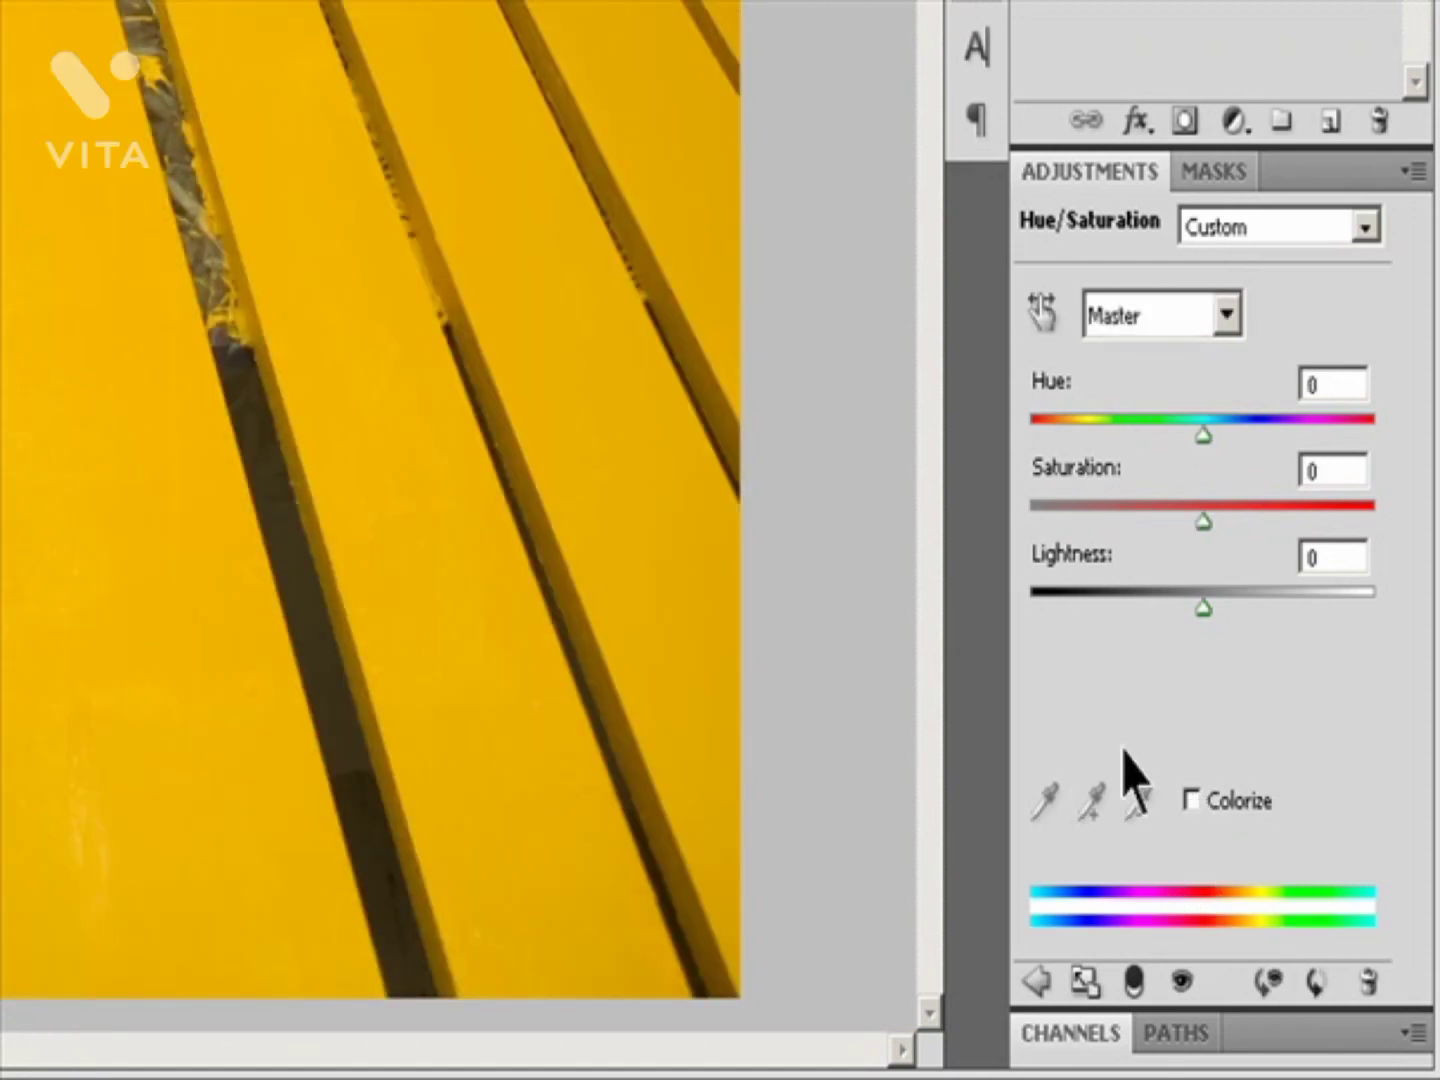
# Step: Edit the Yellows range, extending its lower fall-off to 297° and its lower range limit to 336°
pyautogui.click(1227, 317)
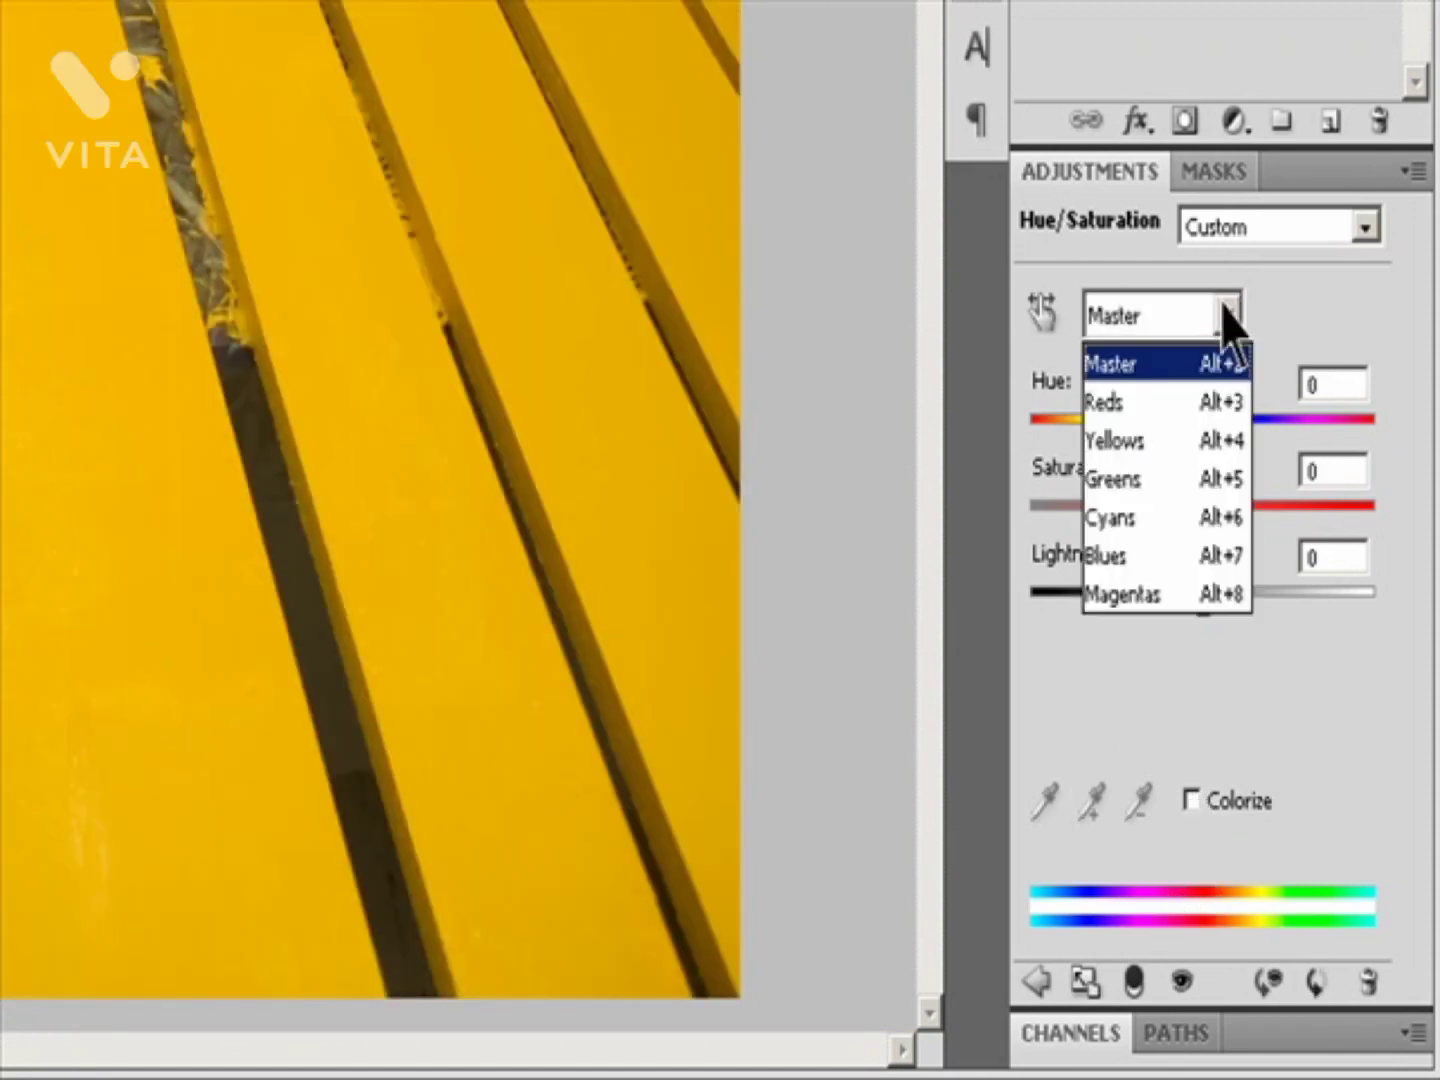
pyautogui.click(1135, 445)
pyautogui.moveTo(1220, 904); pyautogui.dragTo(1143, 912)
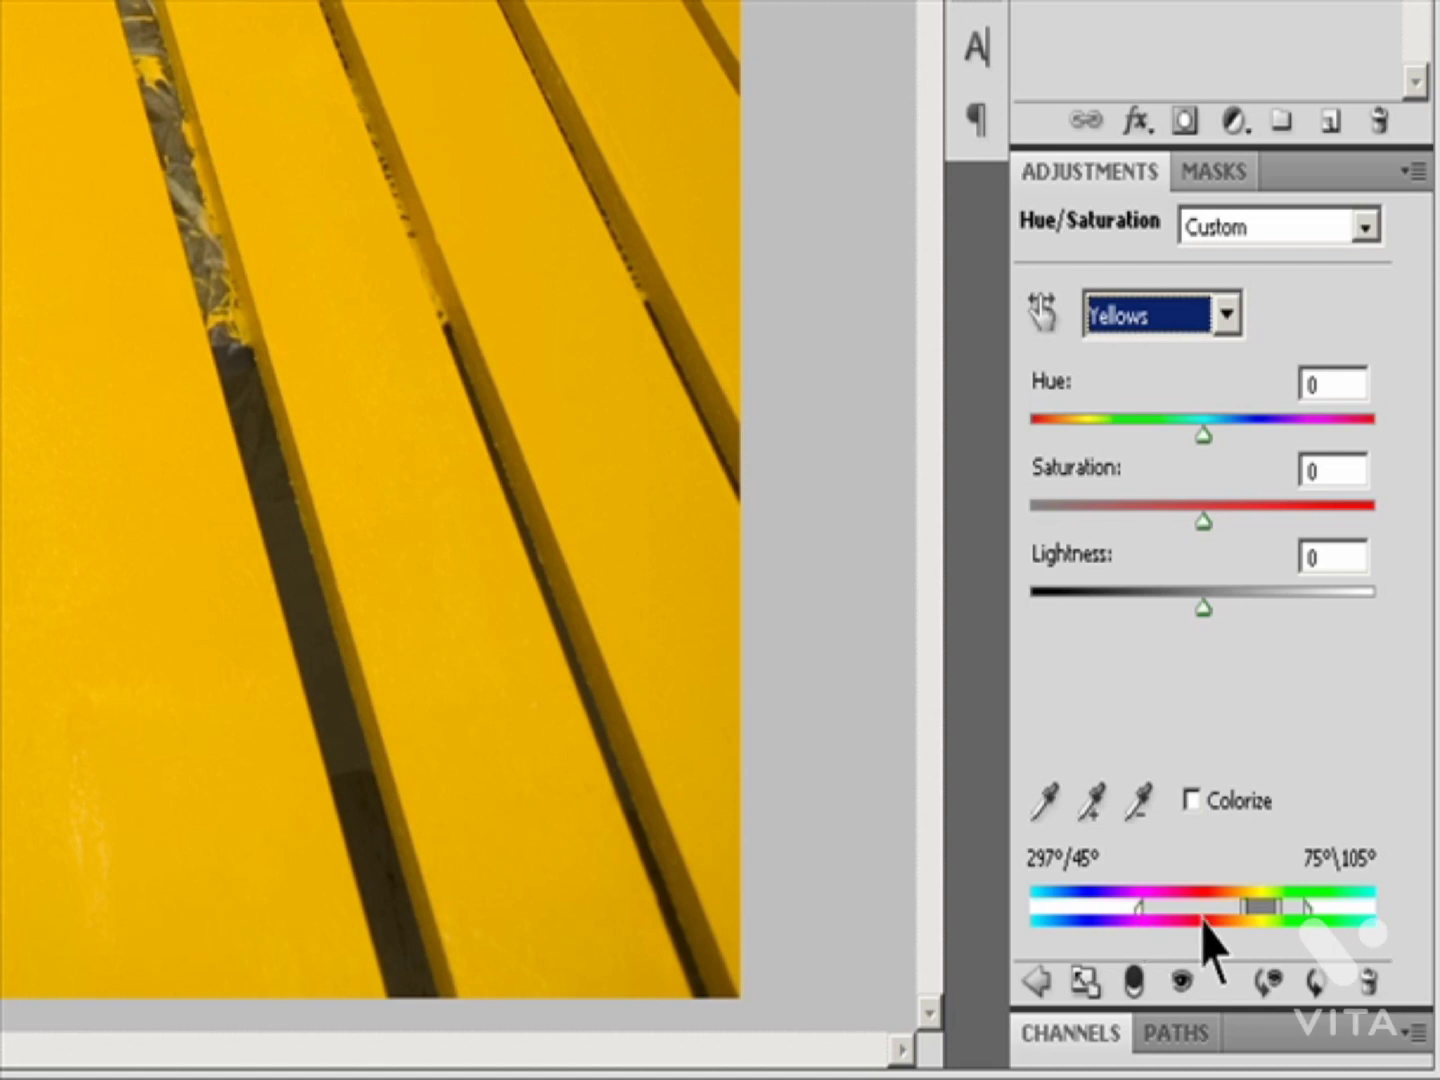
pyautogui.moveTo(1244, 908); pyautogui.dragTo(1175, 910)
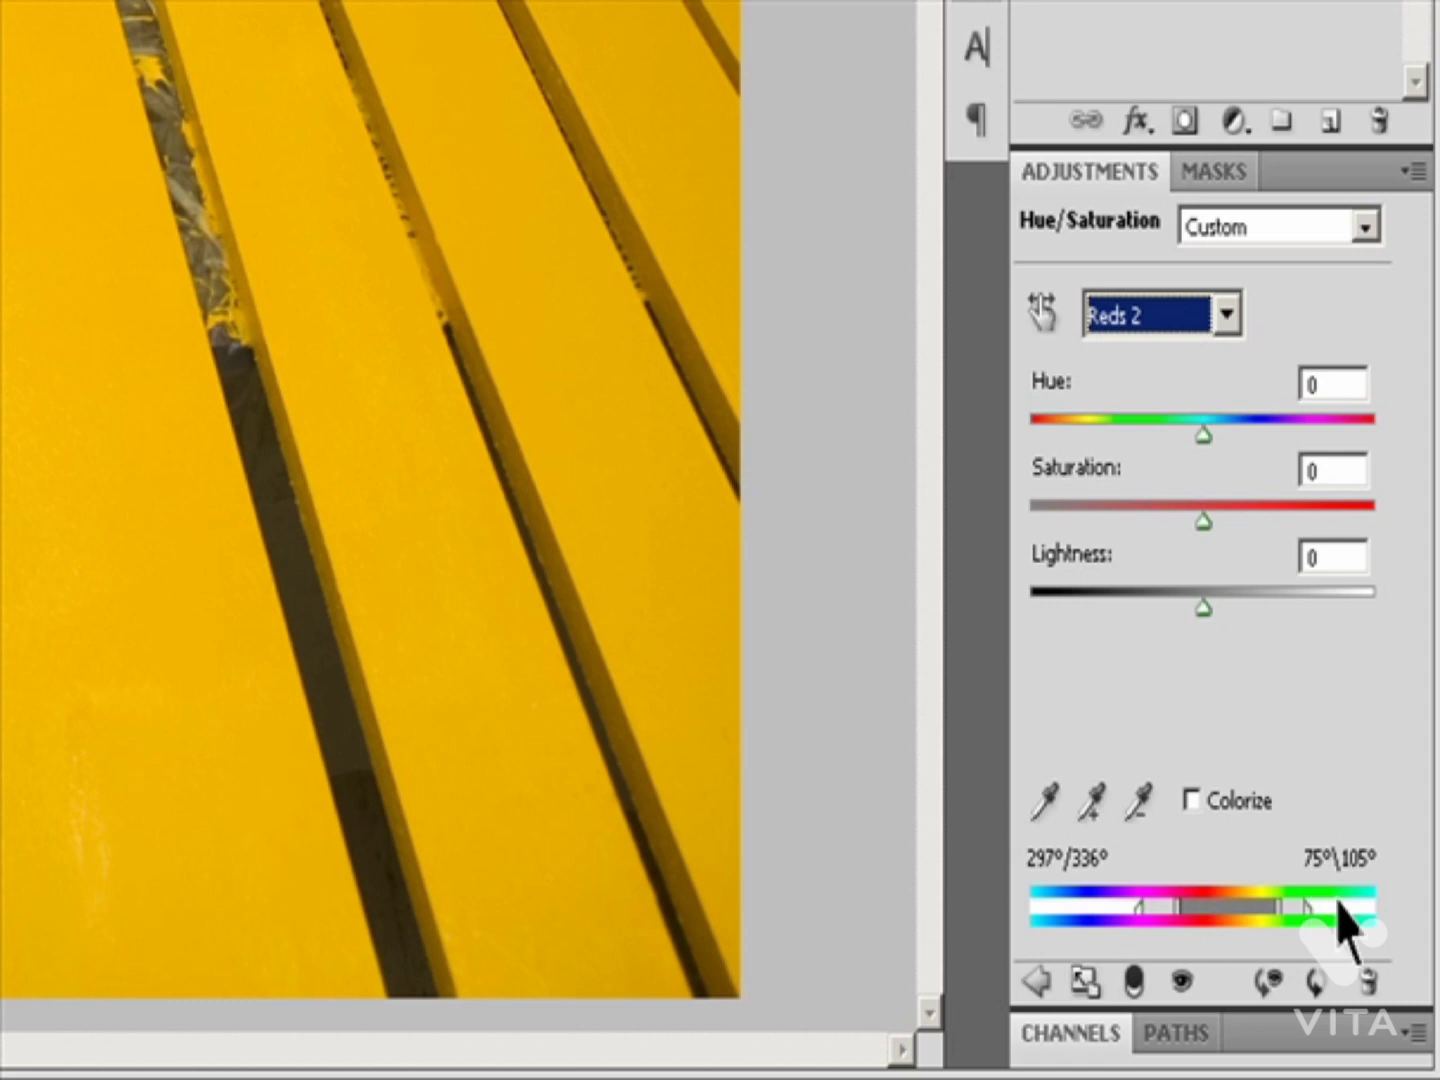
# Step: Sample a yellow slat with the color range Eyedropper, trying its subtract and add modes
pyautogui.click(1047, 801)
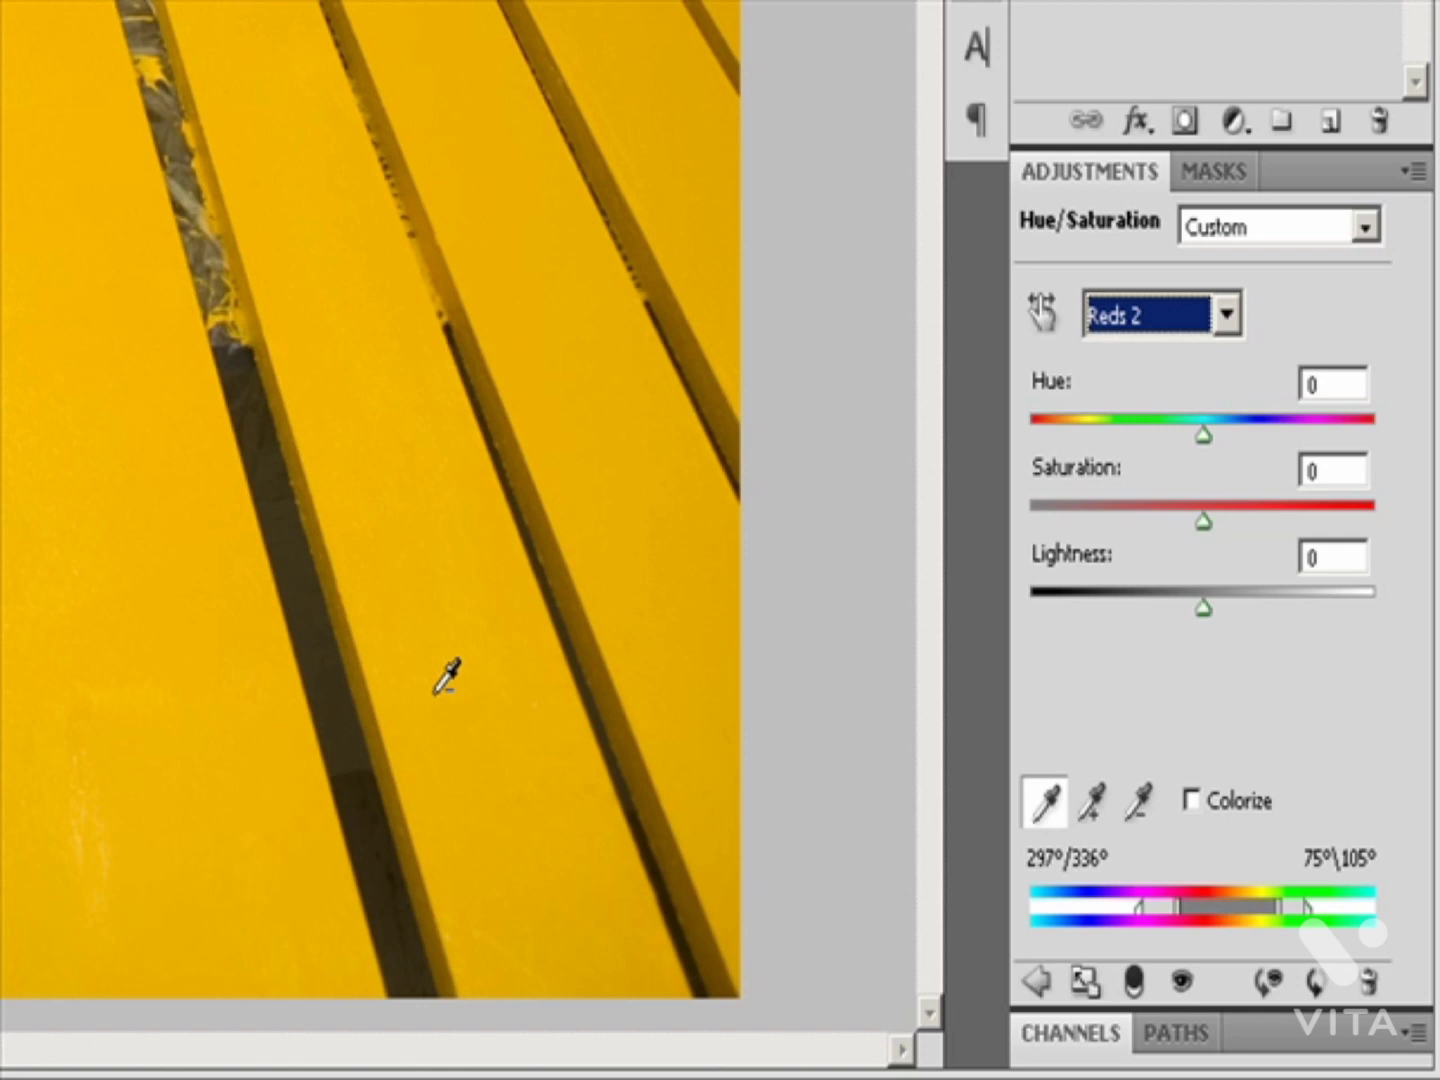
pyautogui.press('alt')
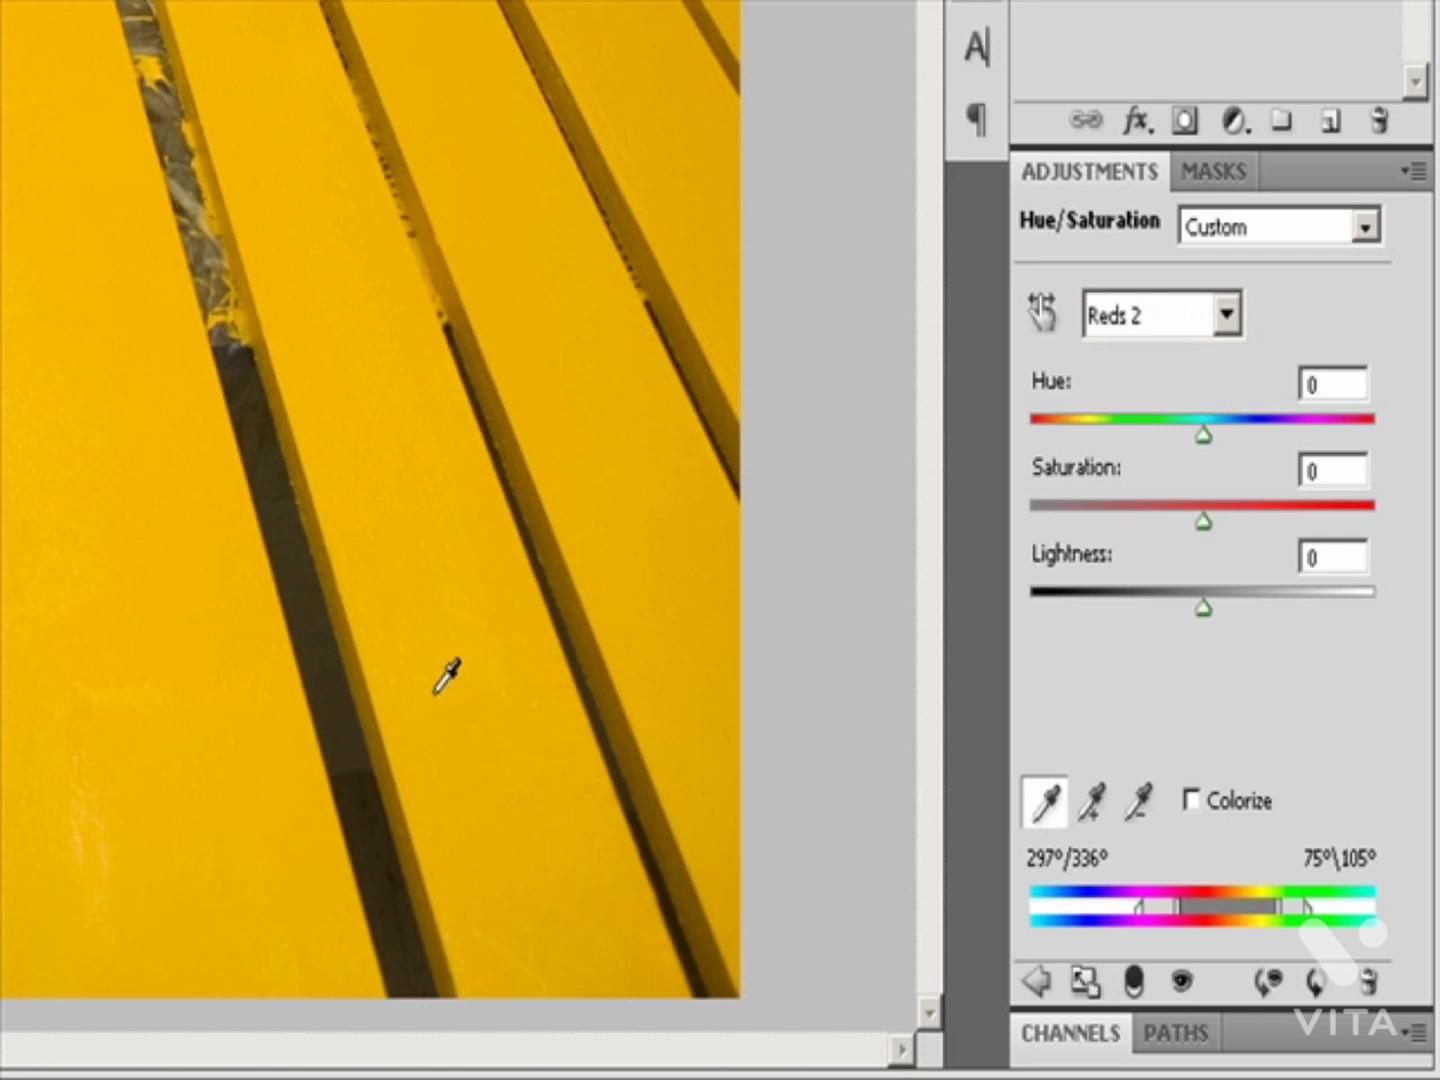
pyautogui.press('shift')
pyautogui.click(490, 713)
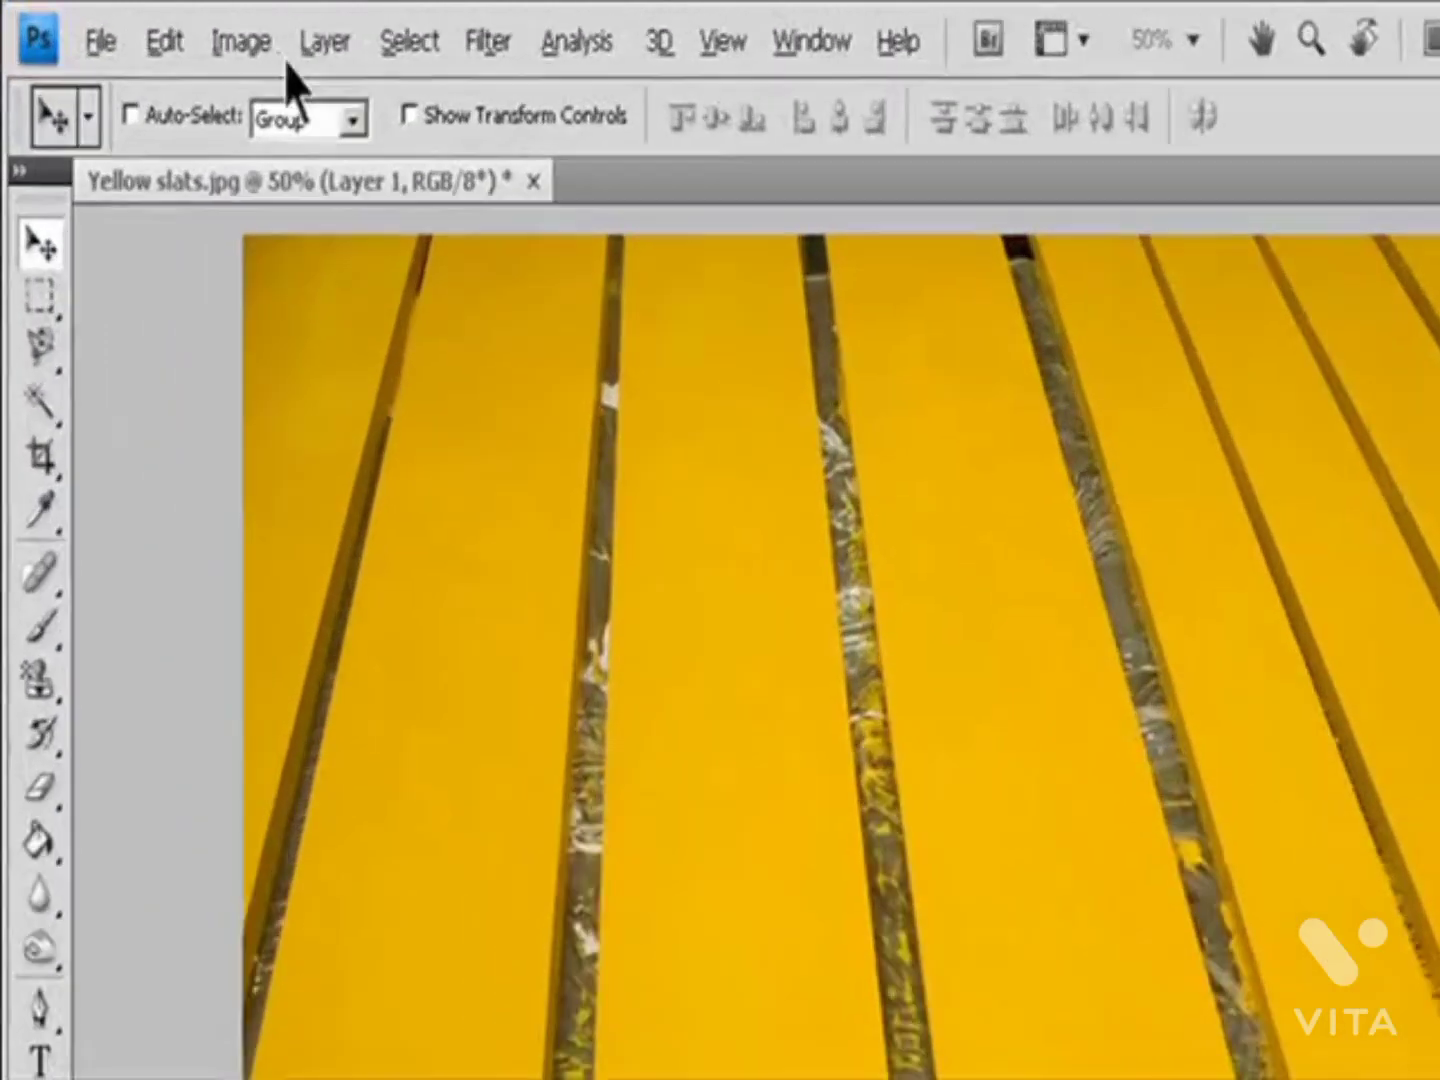
# Step: Set the yellow slats image's color mode to RGB Color
pyautogui.click(142, 24)
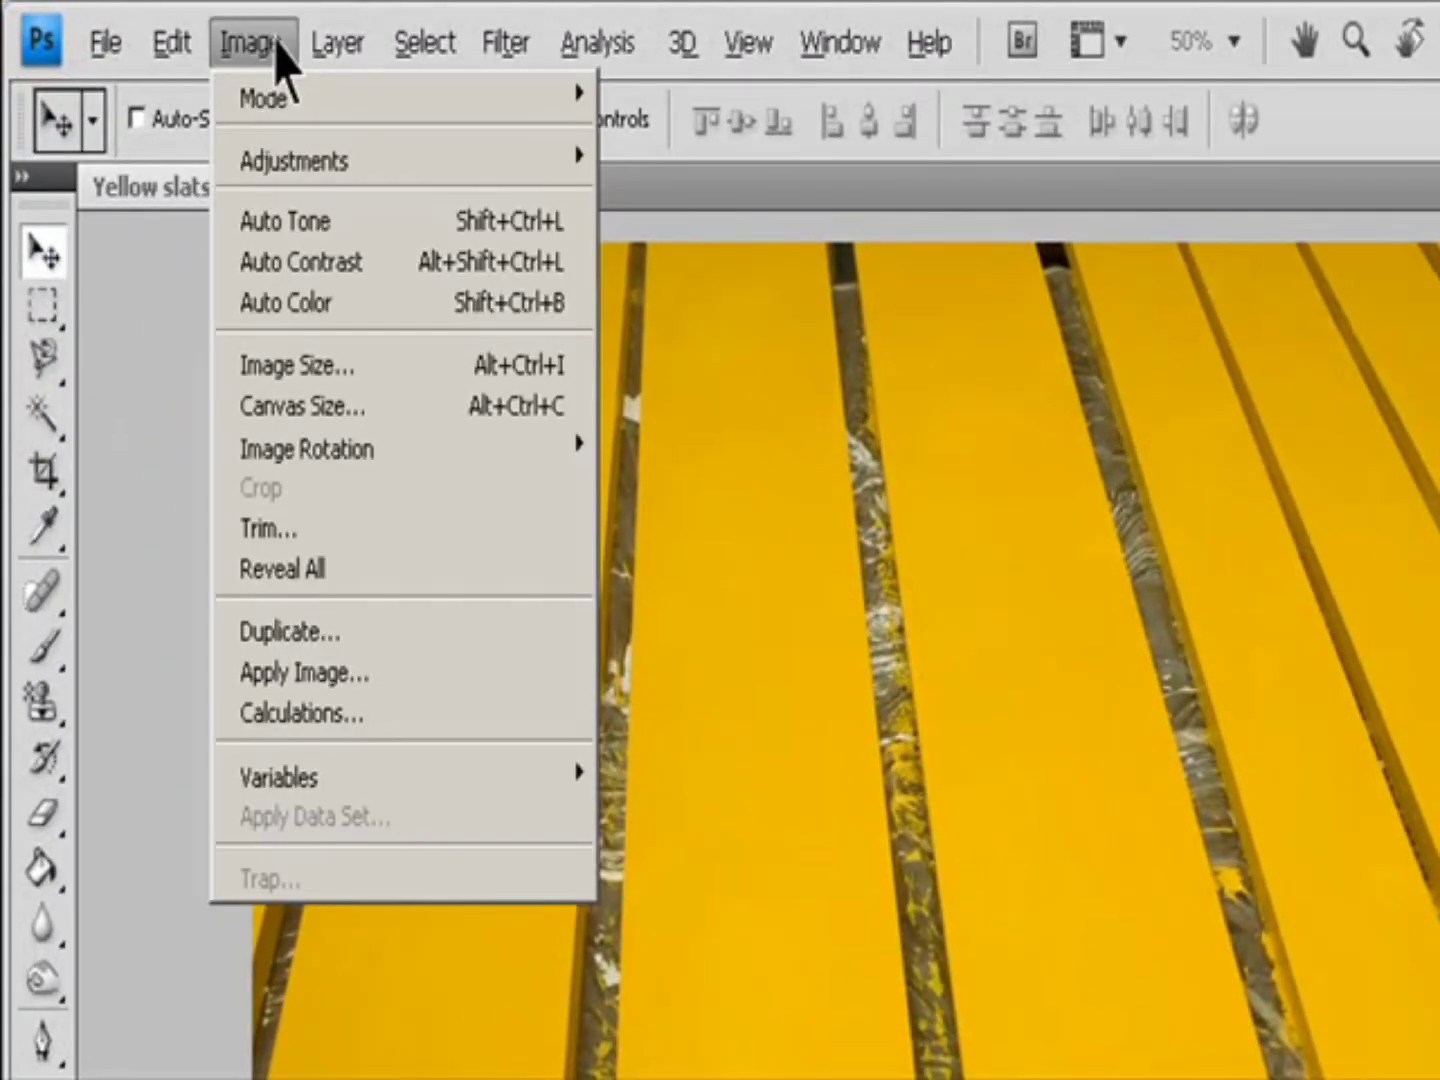
pyautogui.moveTo(284, 116)
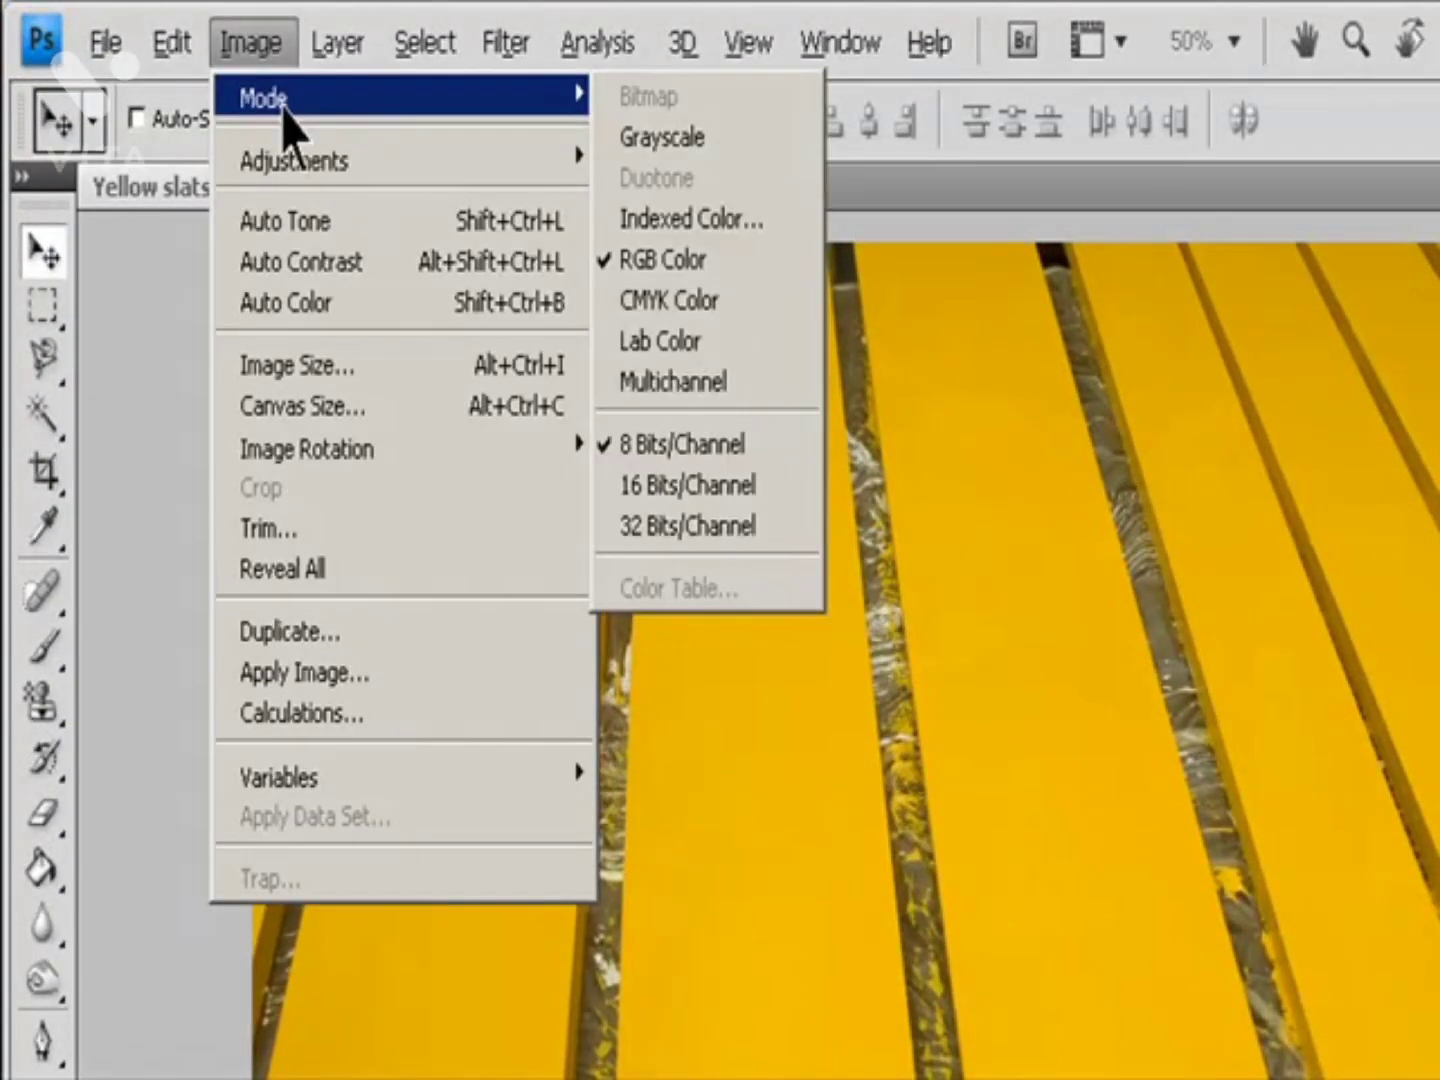
pyautogui.click(730, 273)
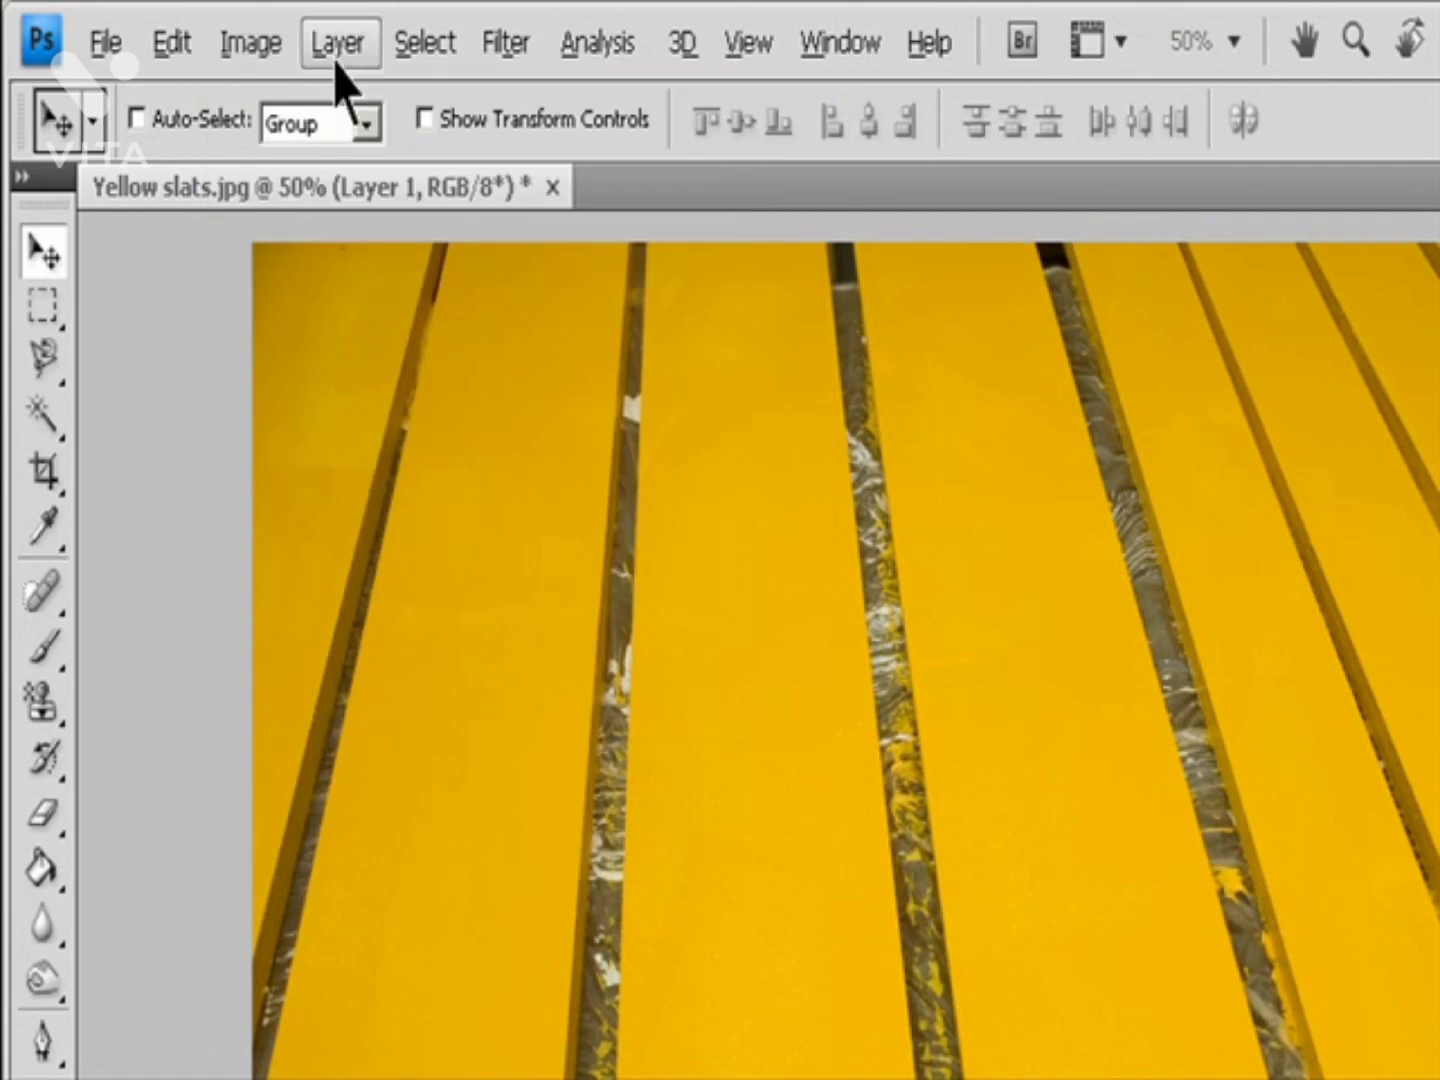
pyautogui.click(276, 56)
pyautogui.moveTo(290, 135)
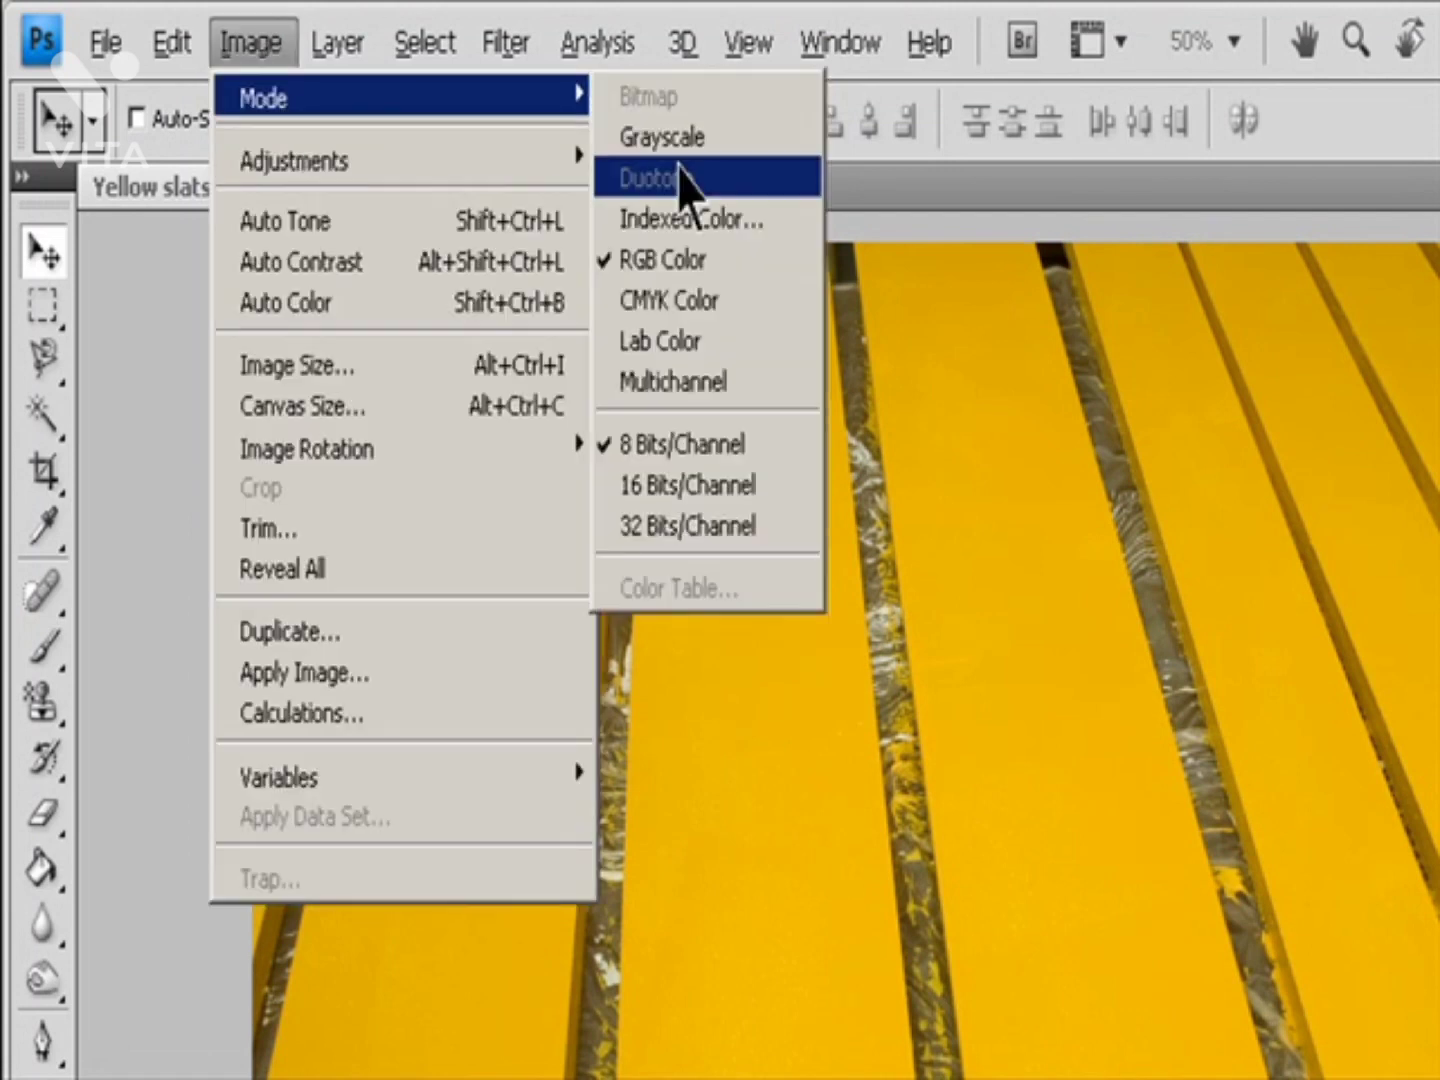
pyautogui.click(733, 275)
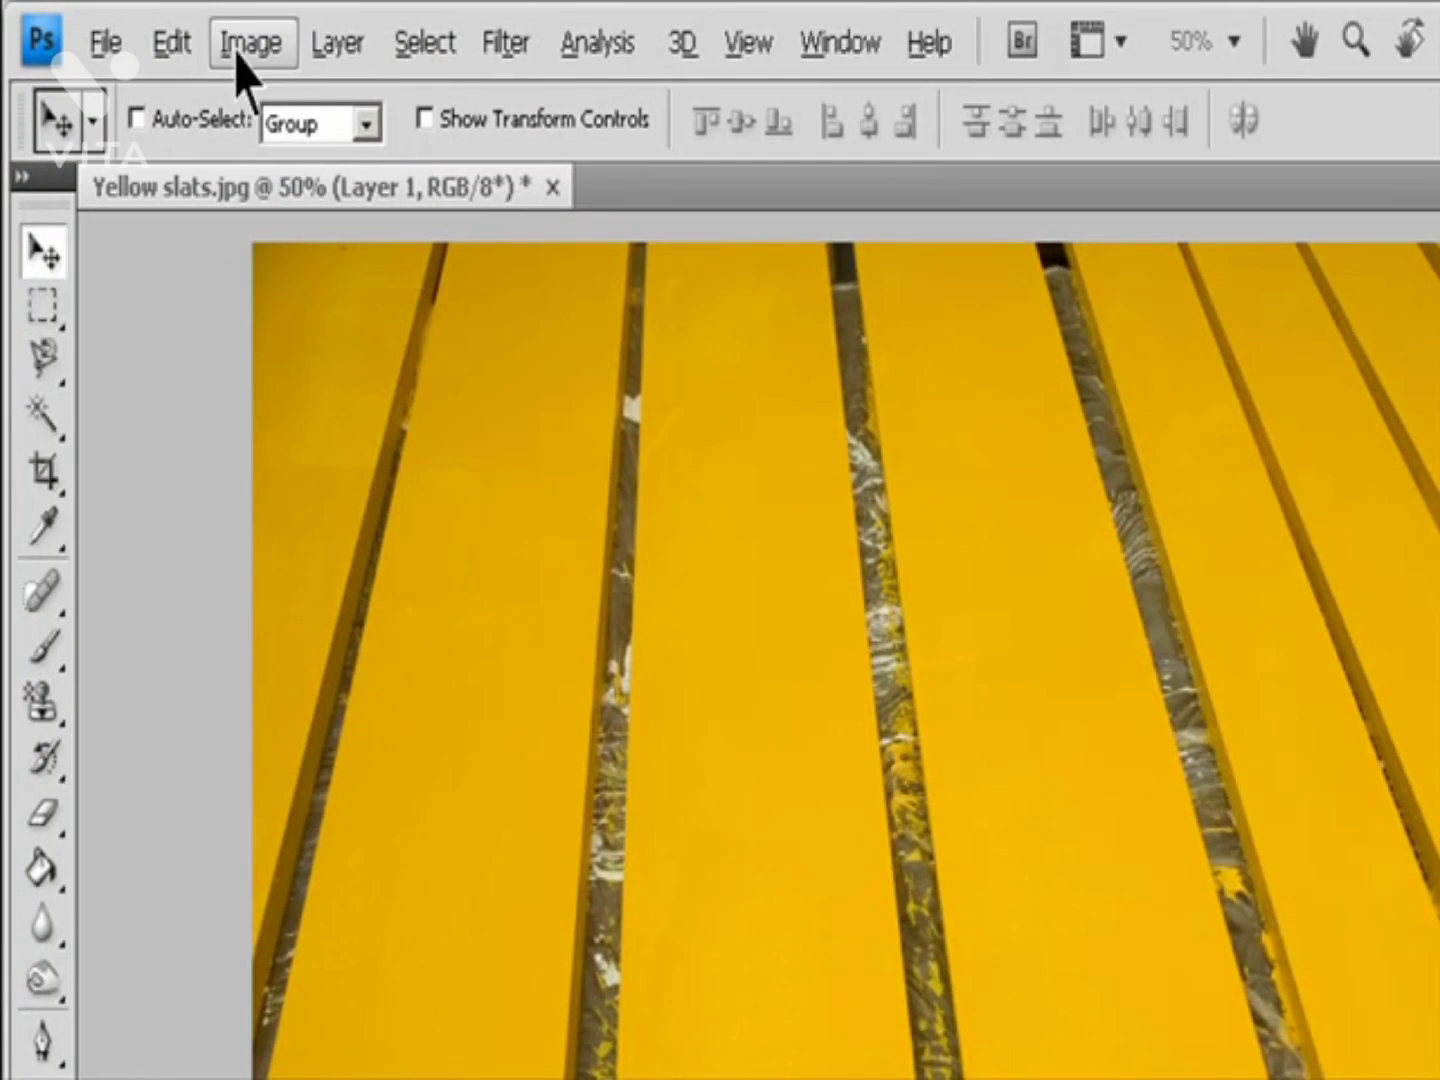
# Step: Add a Hue/Saturation adjustment layer over the RGB slats image in Normal mode at 100% opacity
pyautogui.click(333, 45)
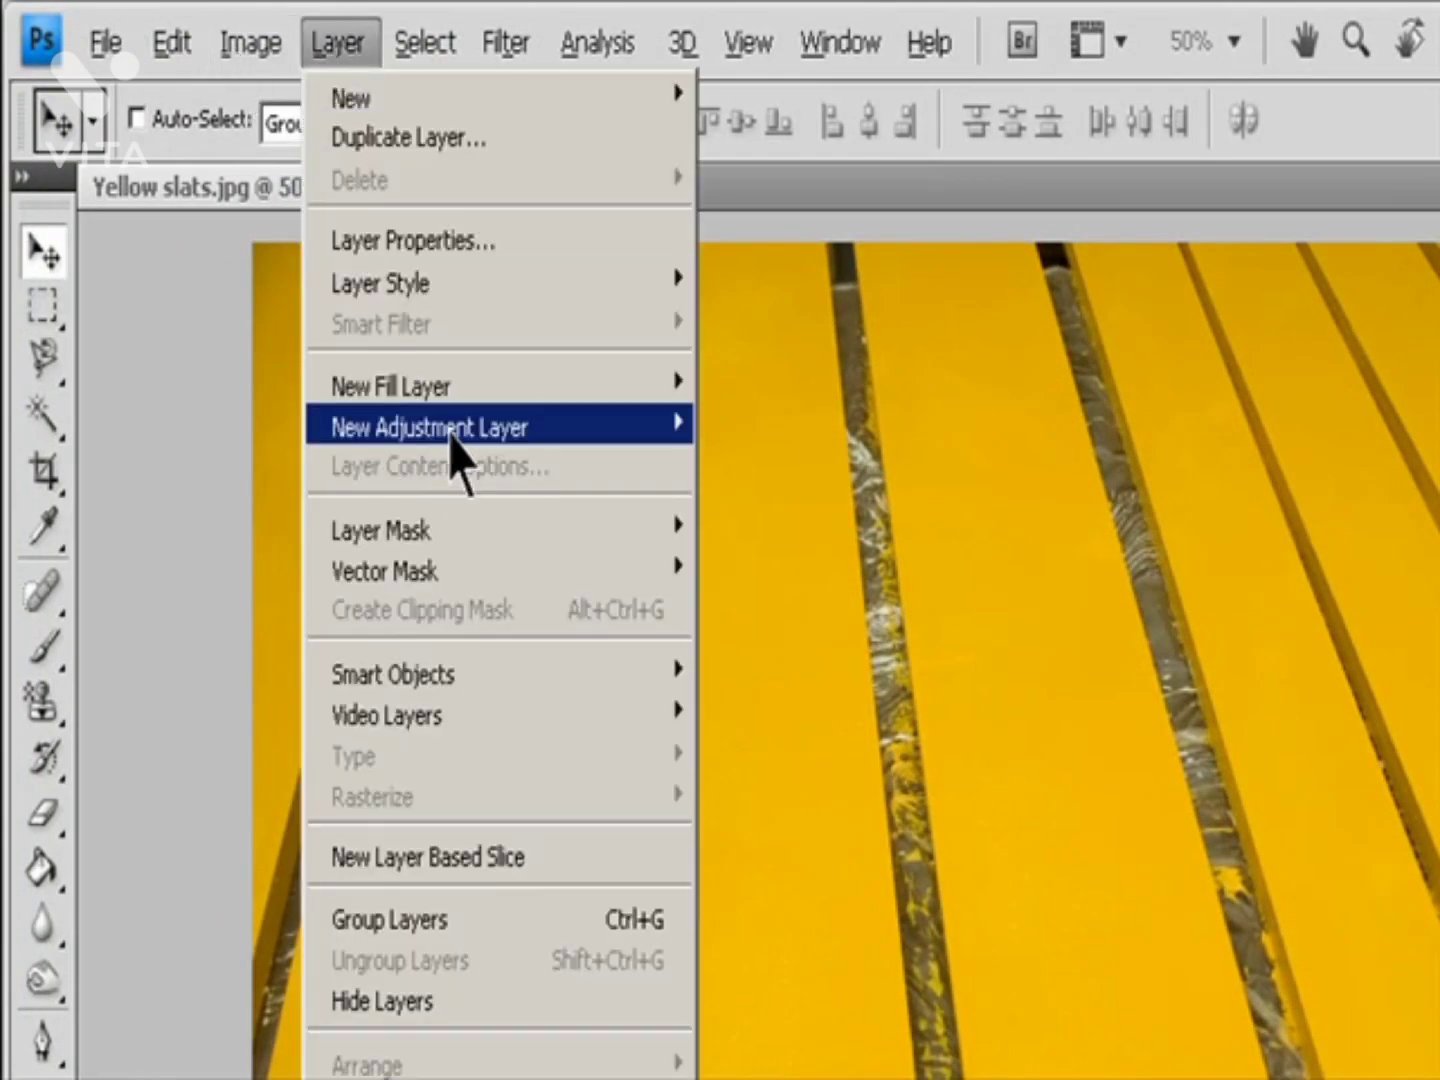
pyautogui.moveTo(450, 432)
pyautogui.click(858, 653)
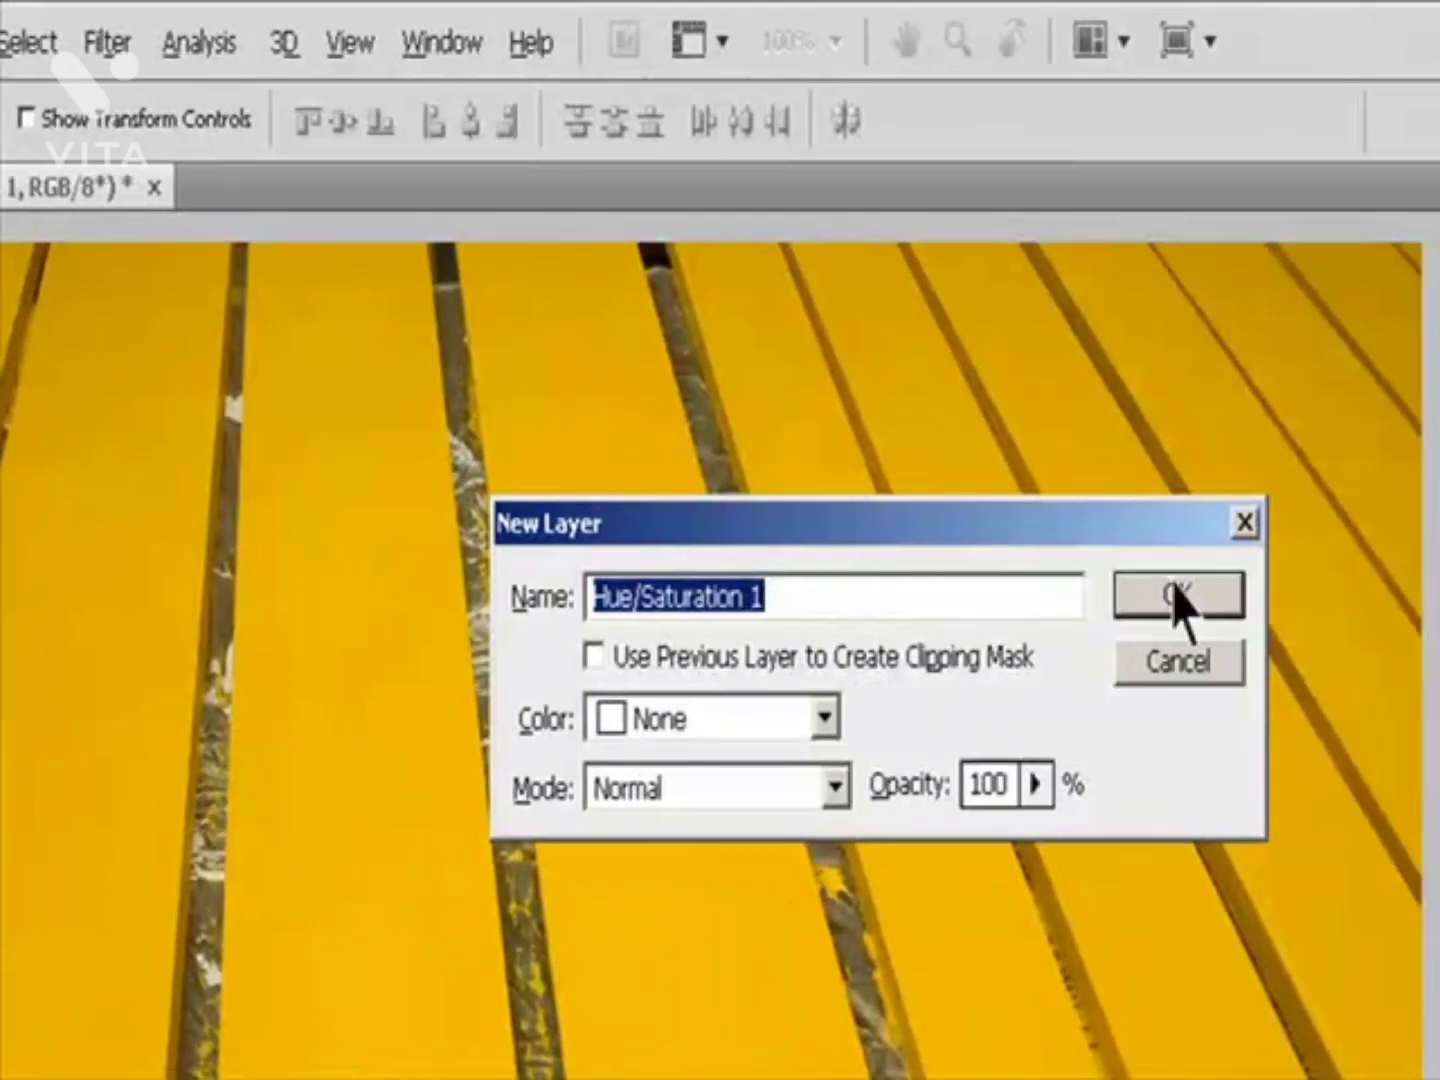
pyautogui.click(1175, 600)
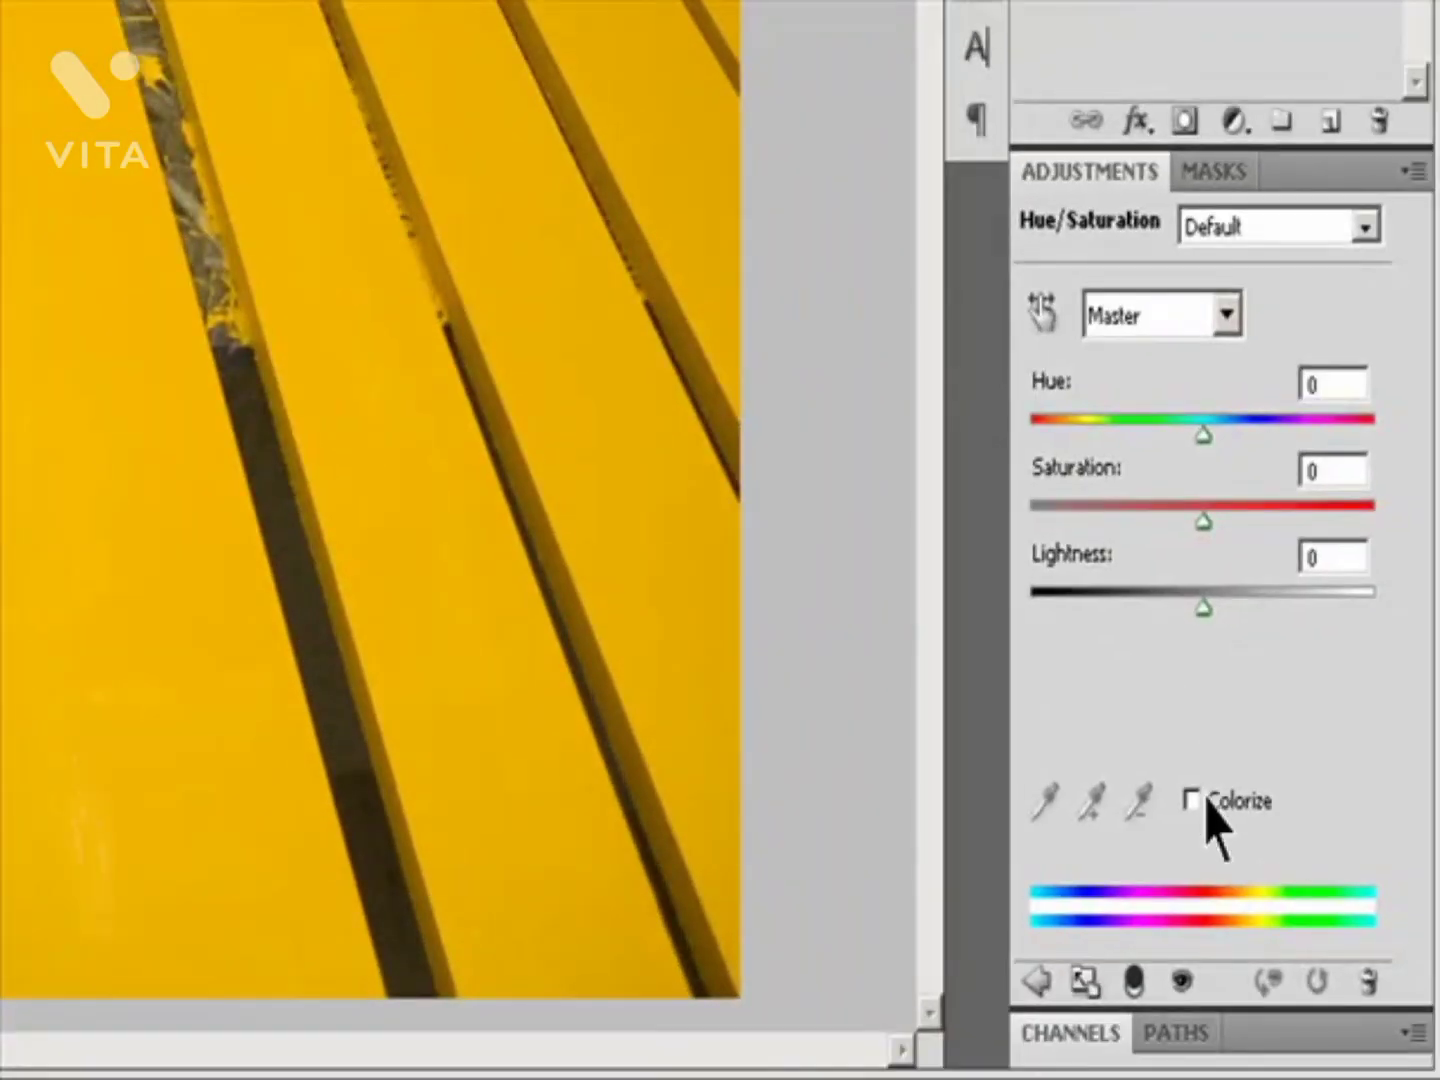
# Step: Colorize the slats with hue 162 and saturation 10, and raise the lightness slightly
pyautogui.click(1193, 800)
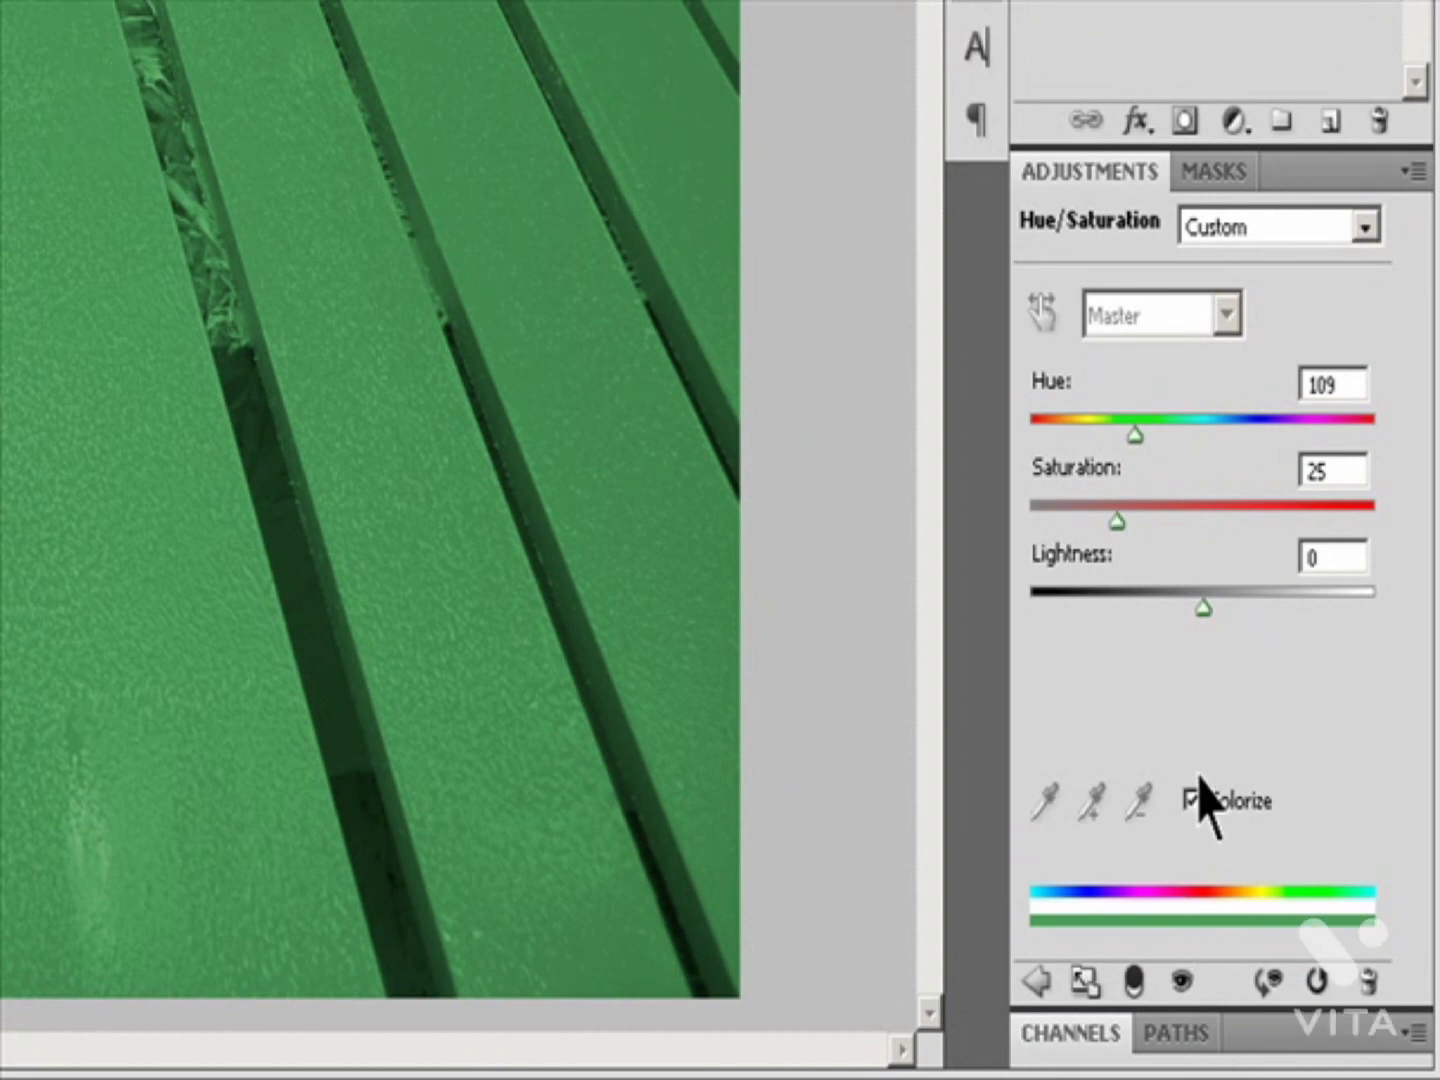
pyautogui.moveTo(1132, 434); pyautogui.dragTo(1181, 445)
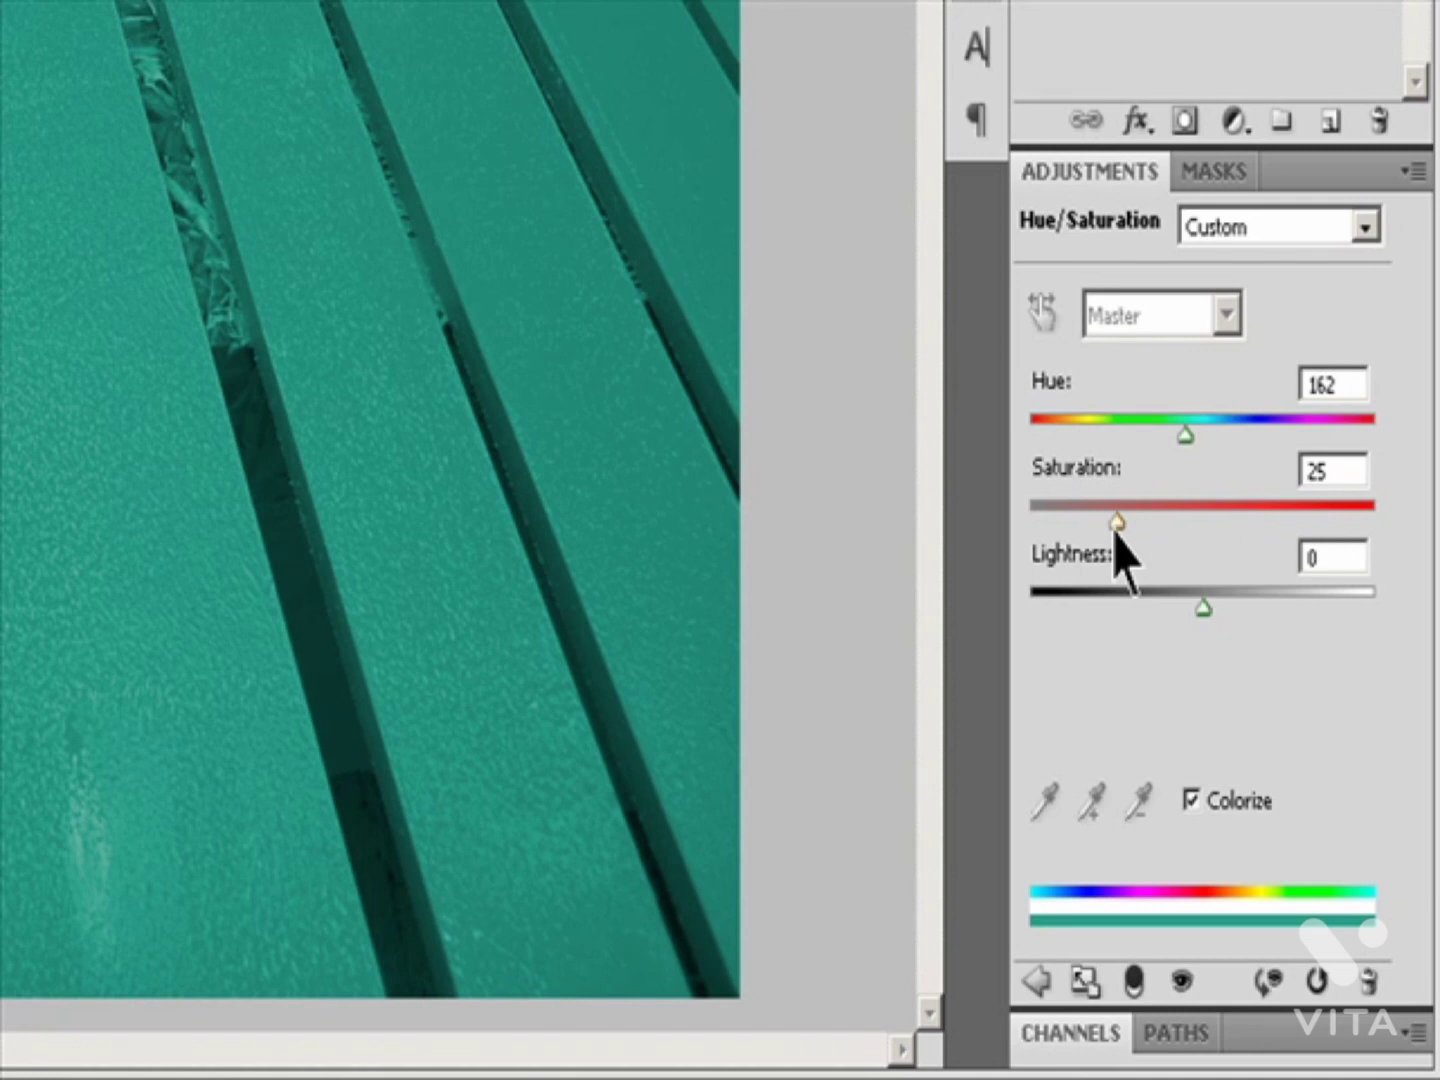
pyautogui.moveTo(1115, 534); pyautogui.dragTo(1065, 527)
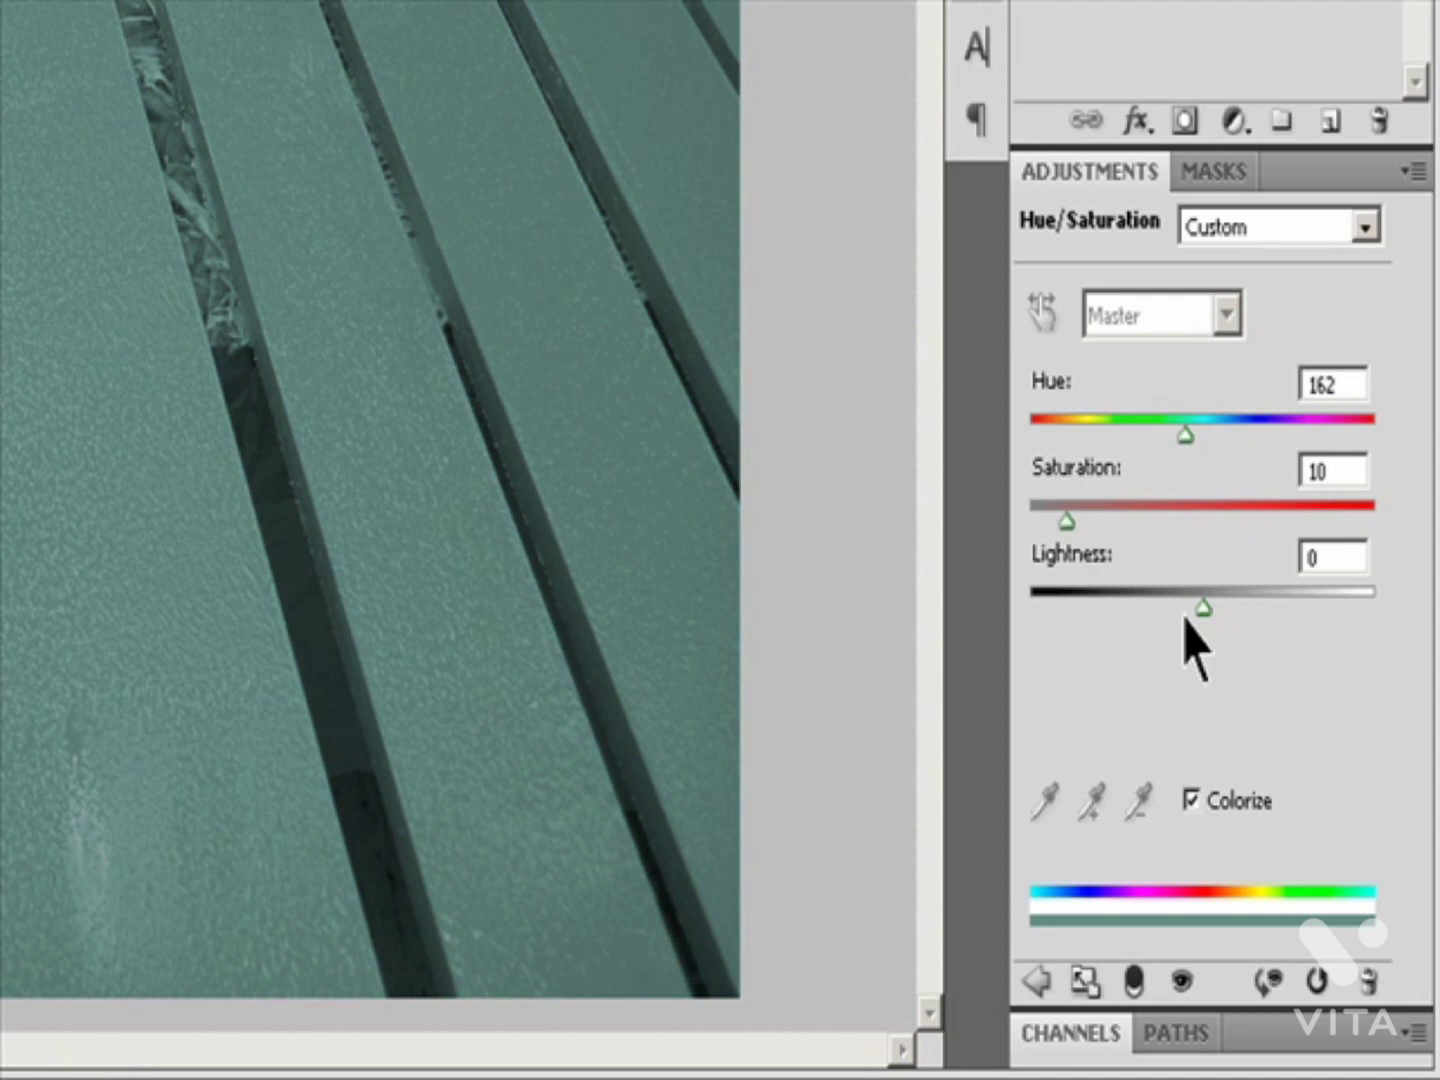
pyautogui.moveTo(1204, 609); pyautogui.dragTo(1238, 598)
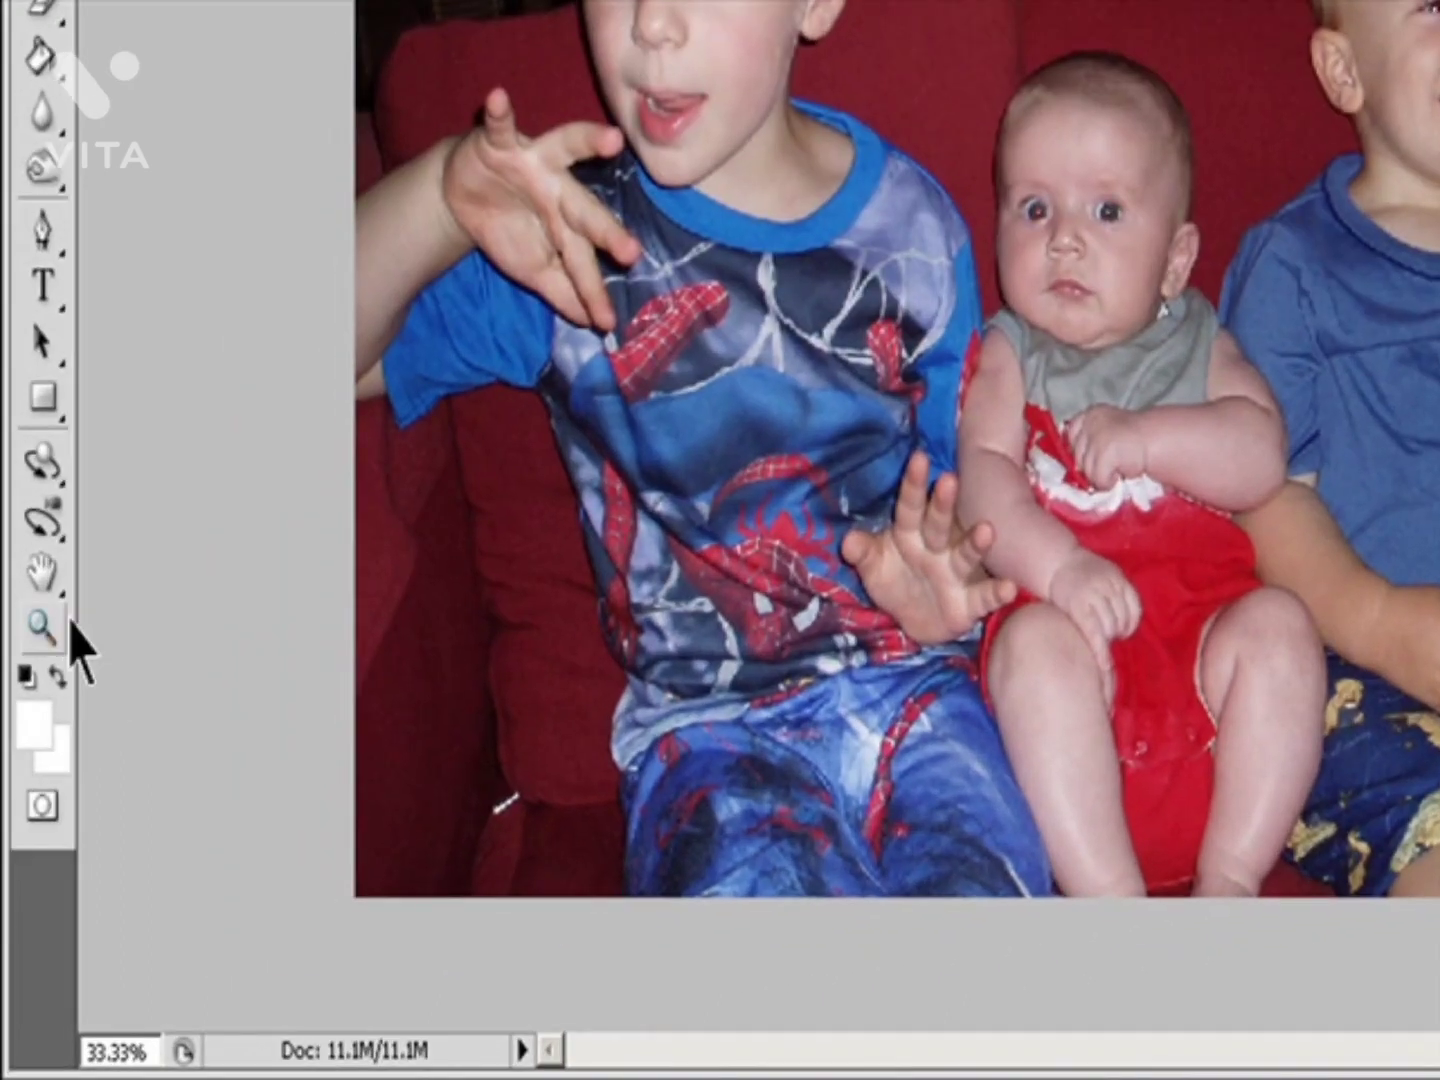
# Step: Correct both red pupils of the older boy in the Spider-Man shirt with the Red Eye tool
pyautogui.click(41, 627)
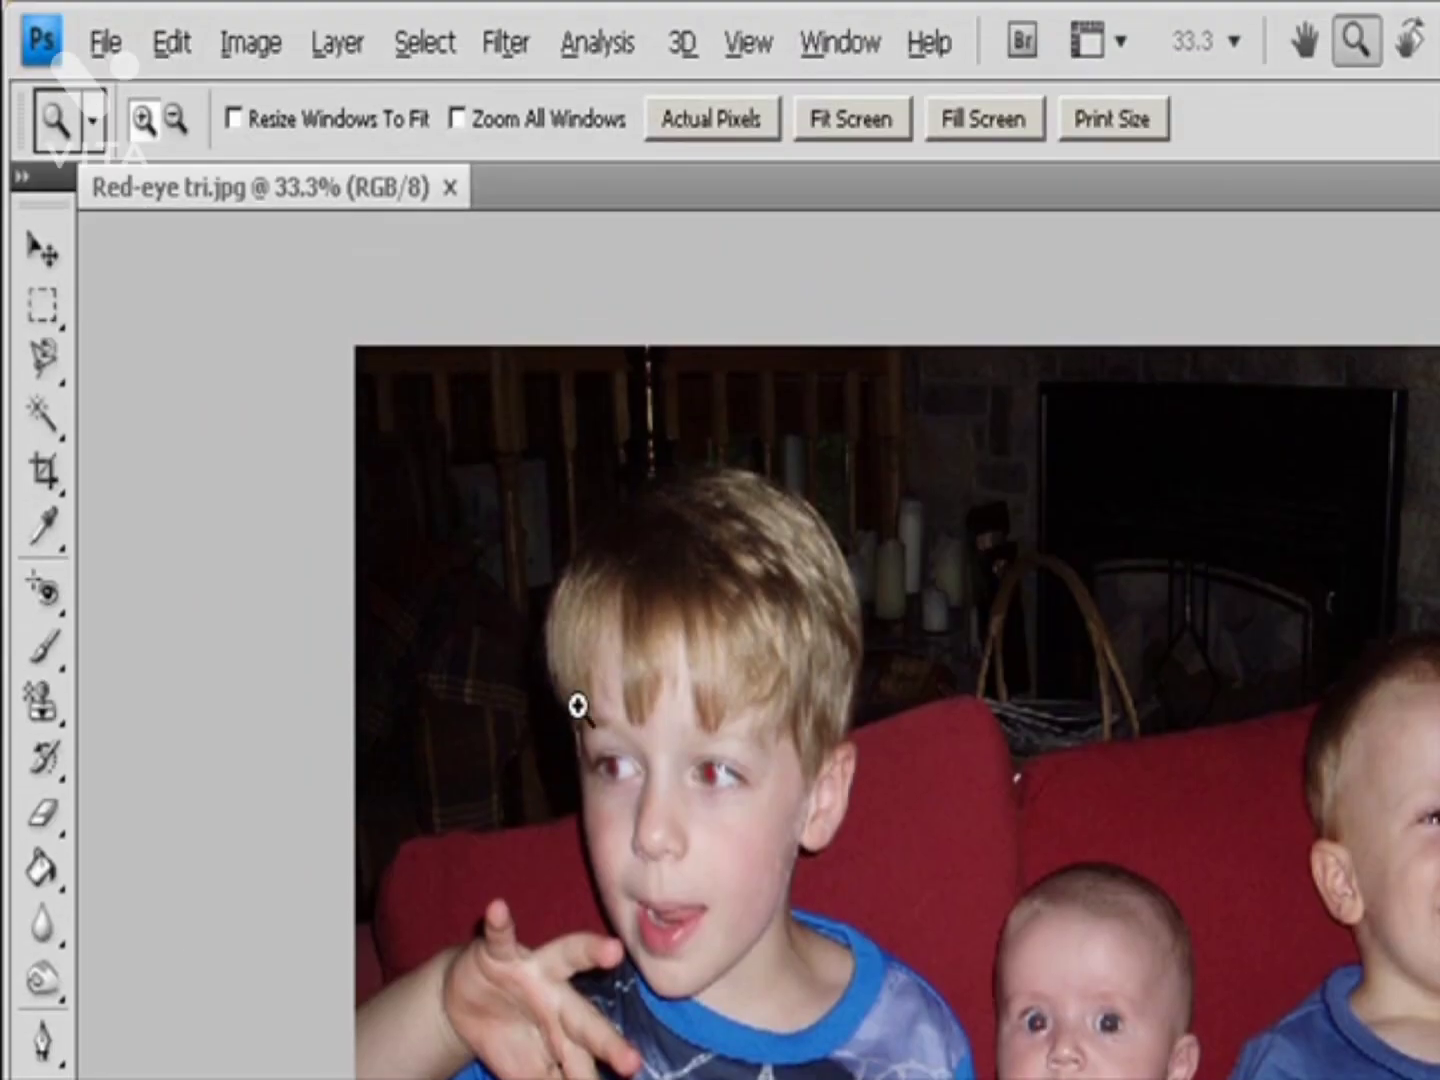
pyautogui.moveTo(579, 707); pyautogui.dragTo(874, 968)
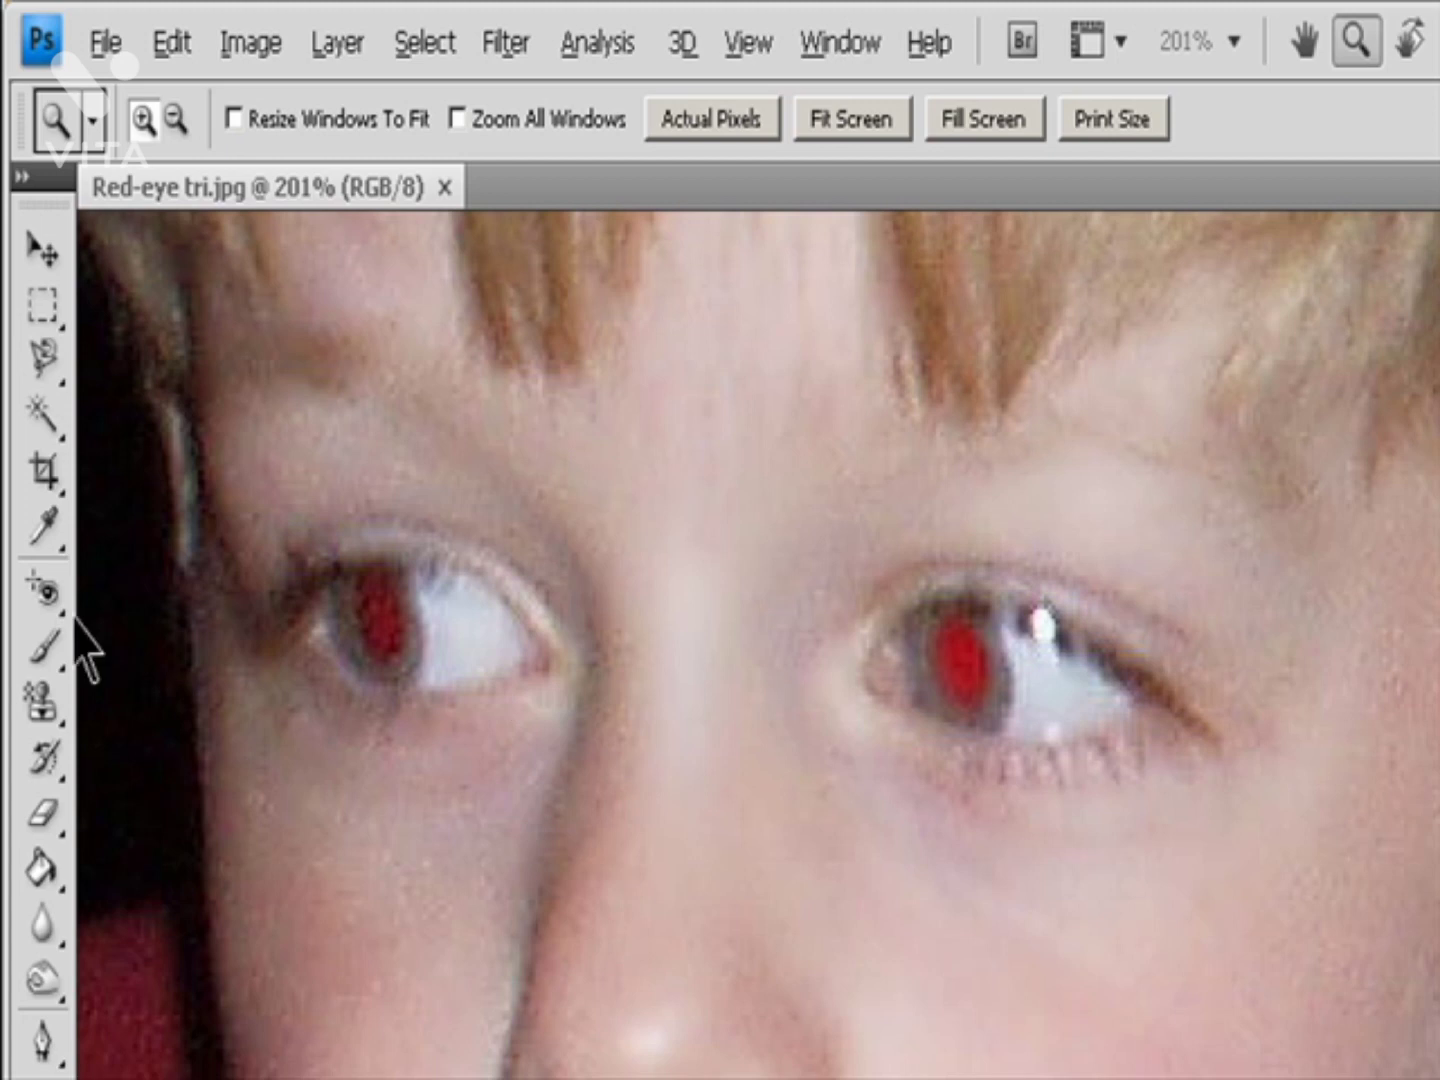
pyautogui.click(46, 591)
pyautogui.click(167, 724)
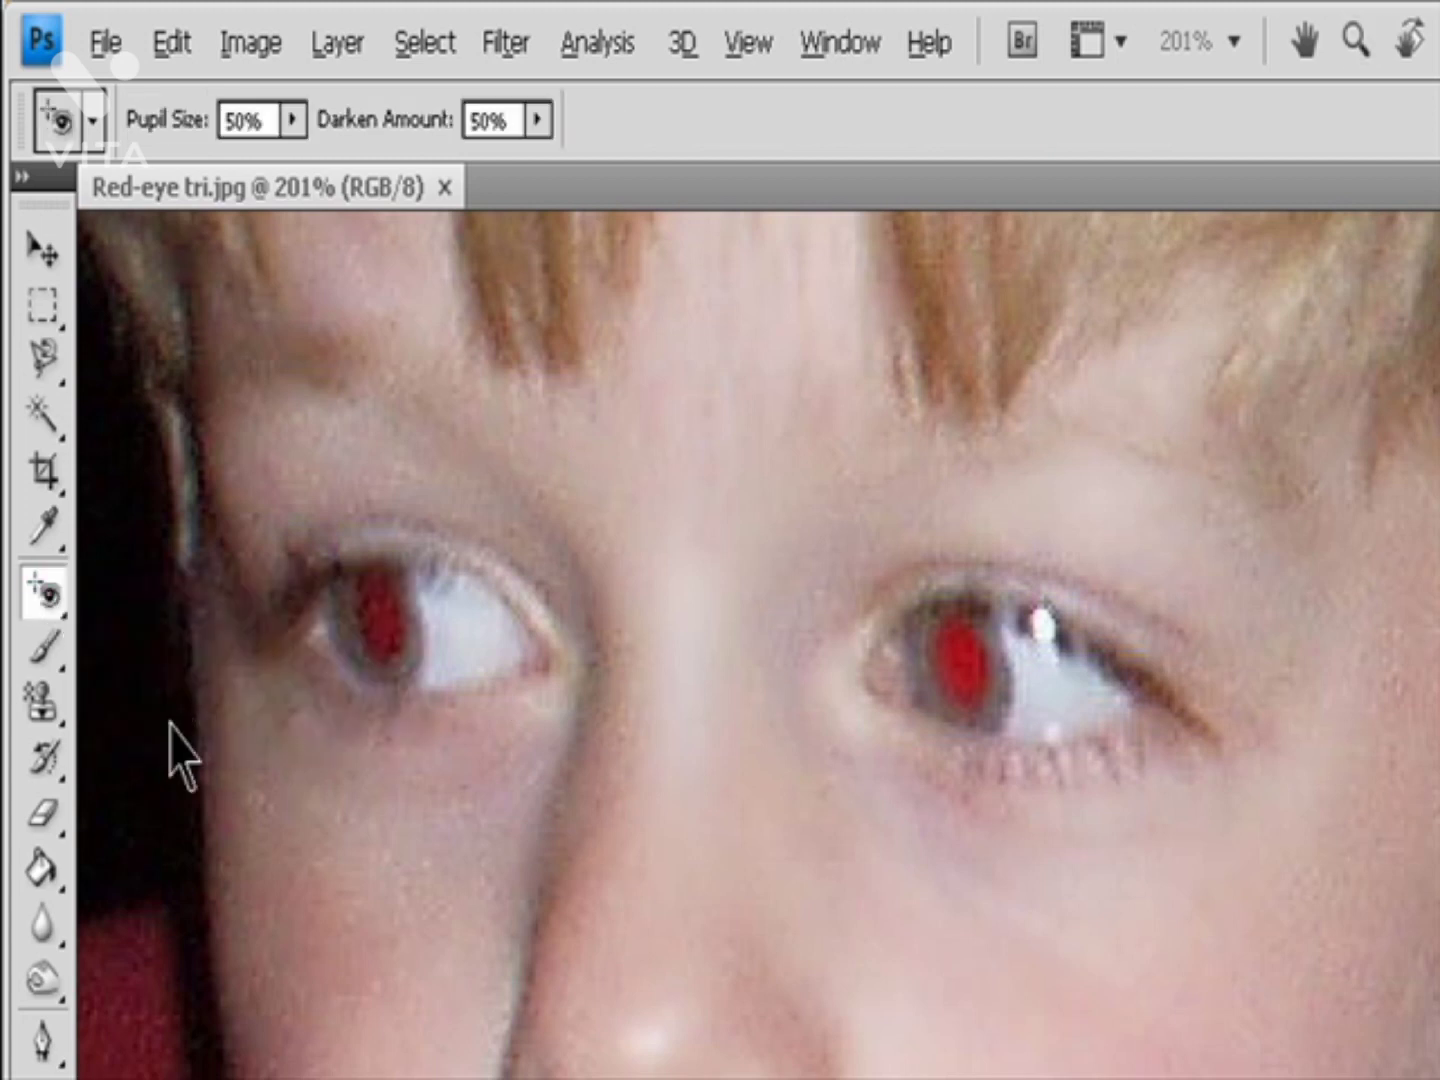
pyautogui.click(960, 657)
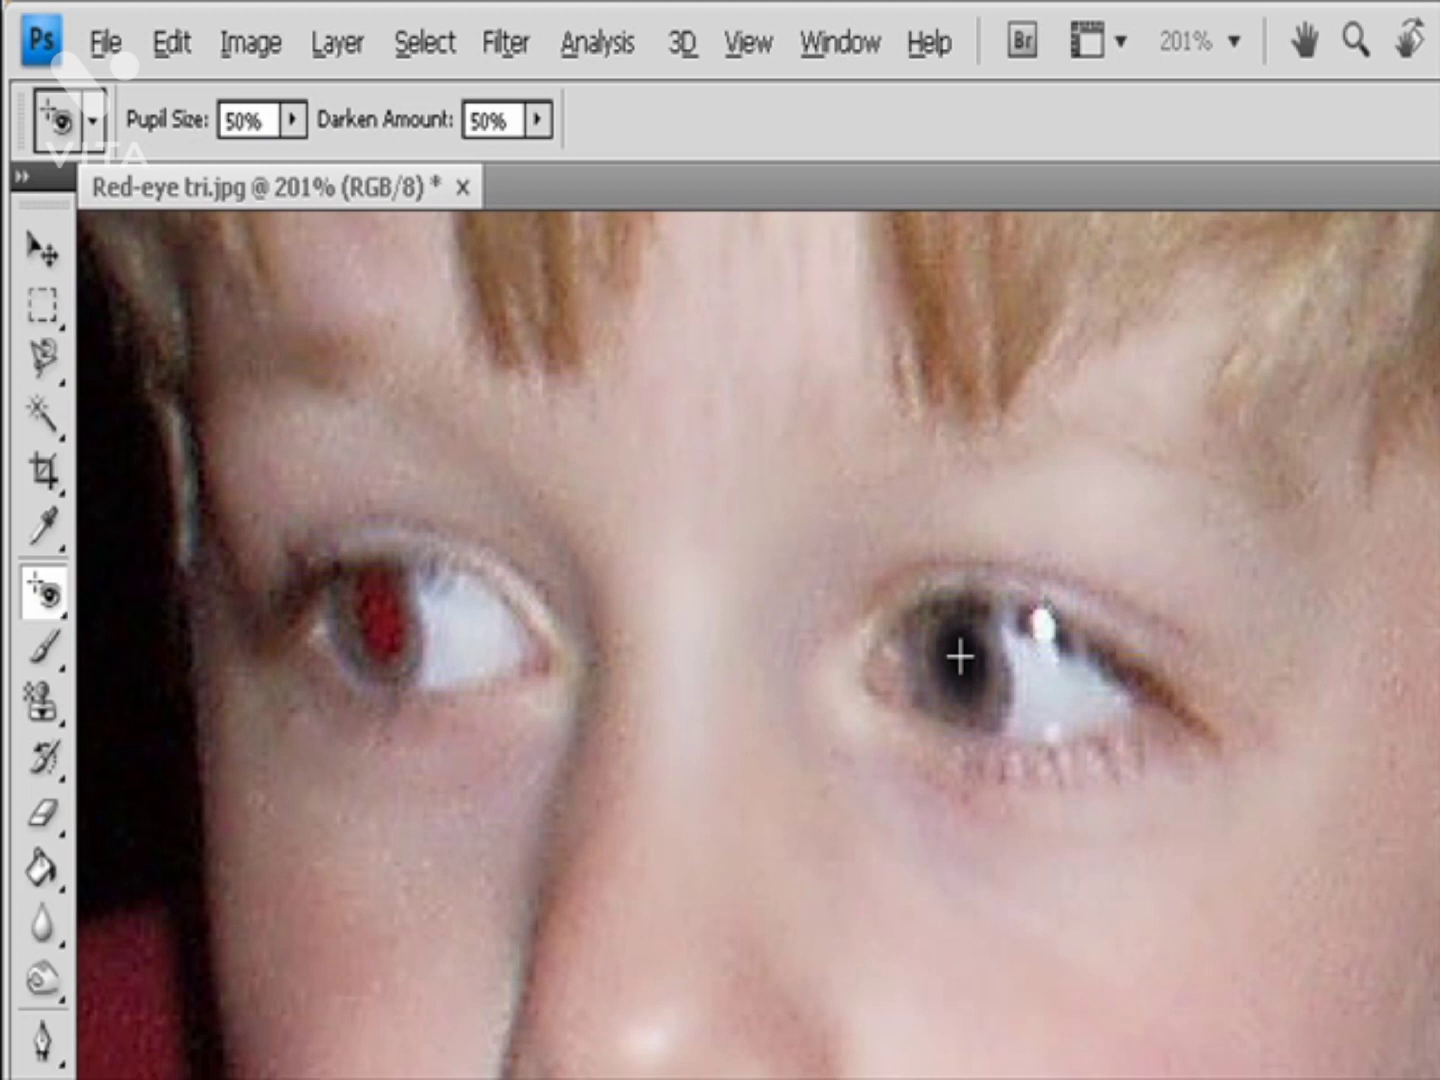
pyautogui.click(383, 633)
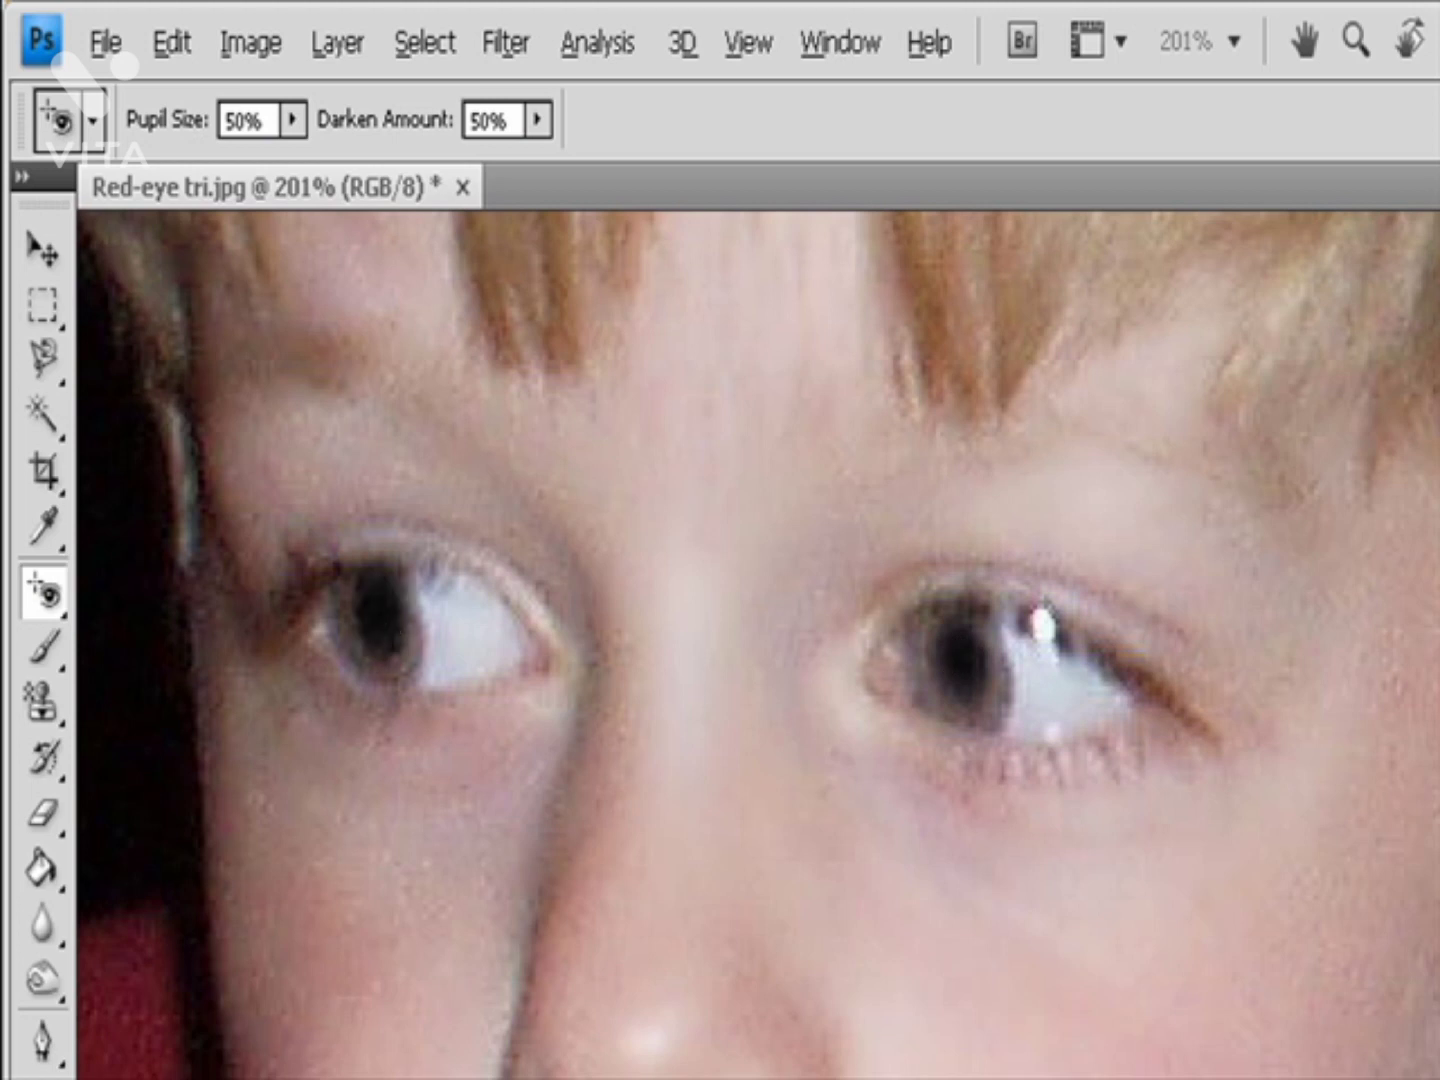
# Step: Remove the red eye from both of the baby's eyes
pyautogui.hscroll(10, 758, 644)
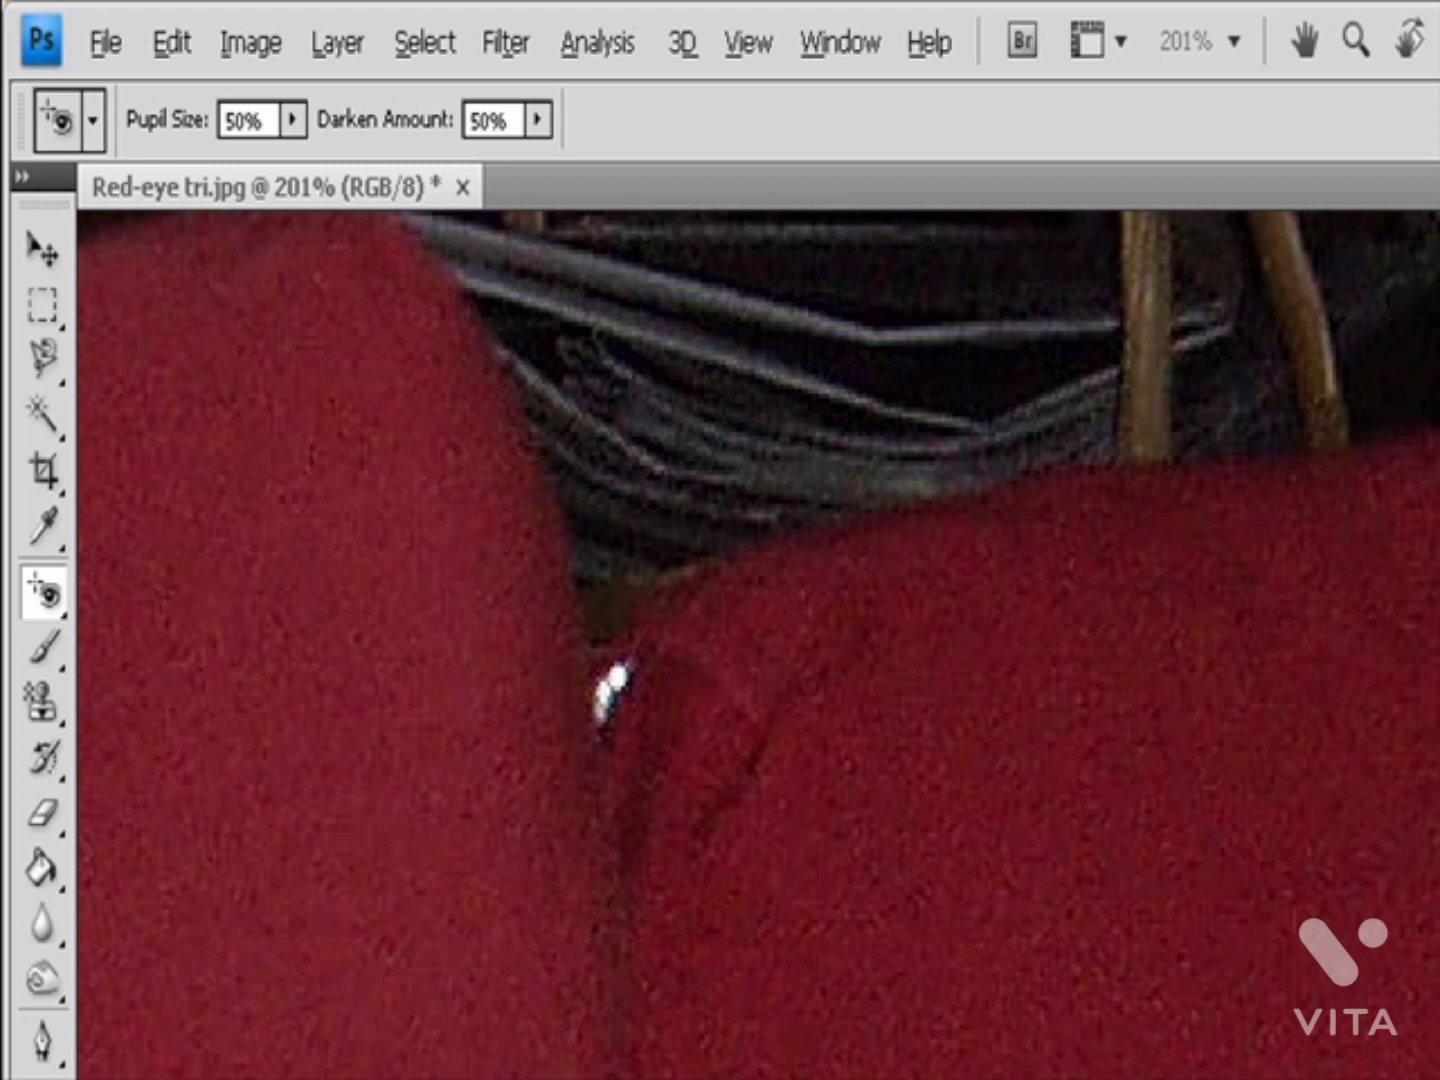
pyautogui.scroll(-10, 758, 645)
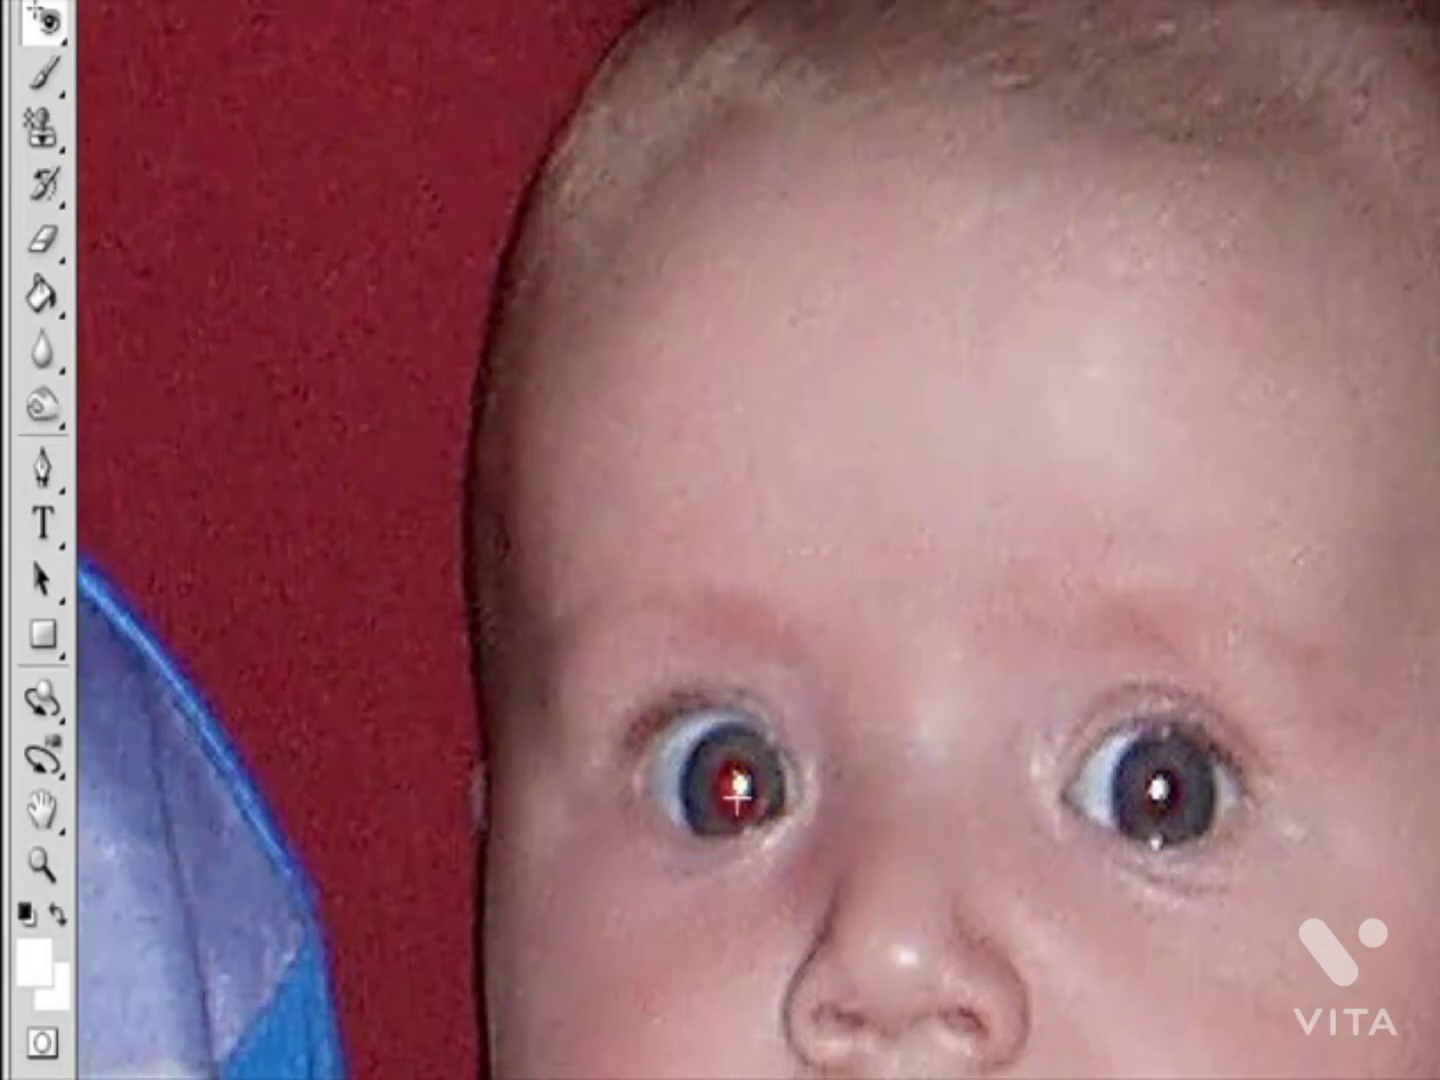
pyautogui.click(740, 1003)
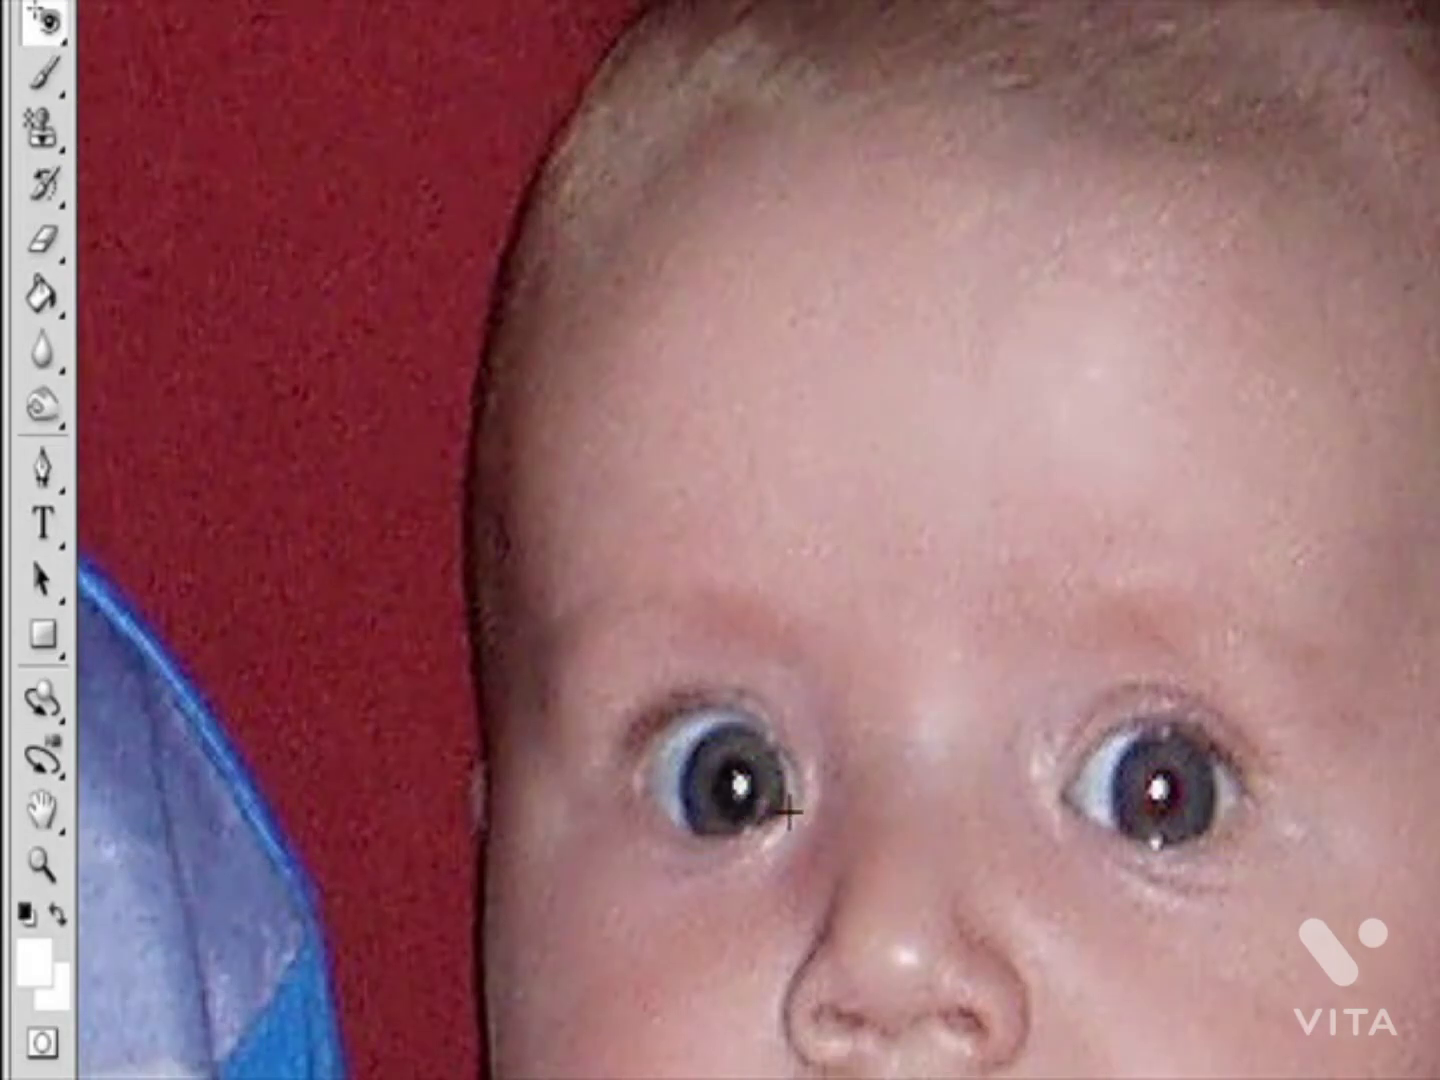
pyautogui.click(1147, 788)
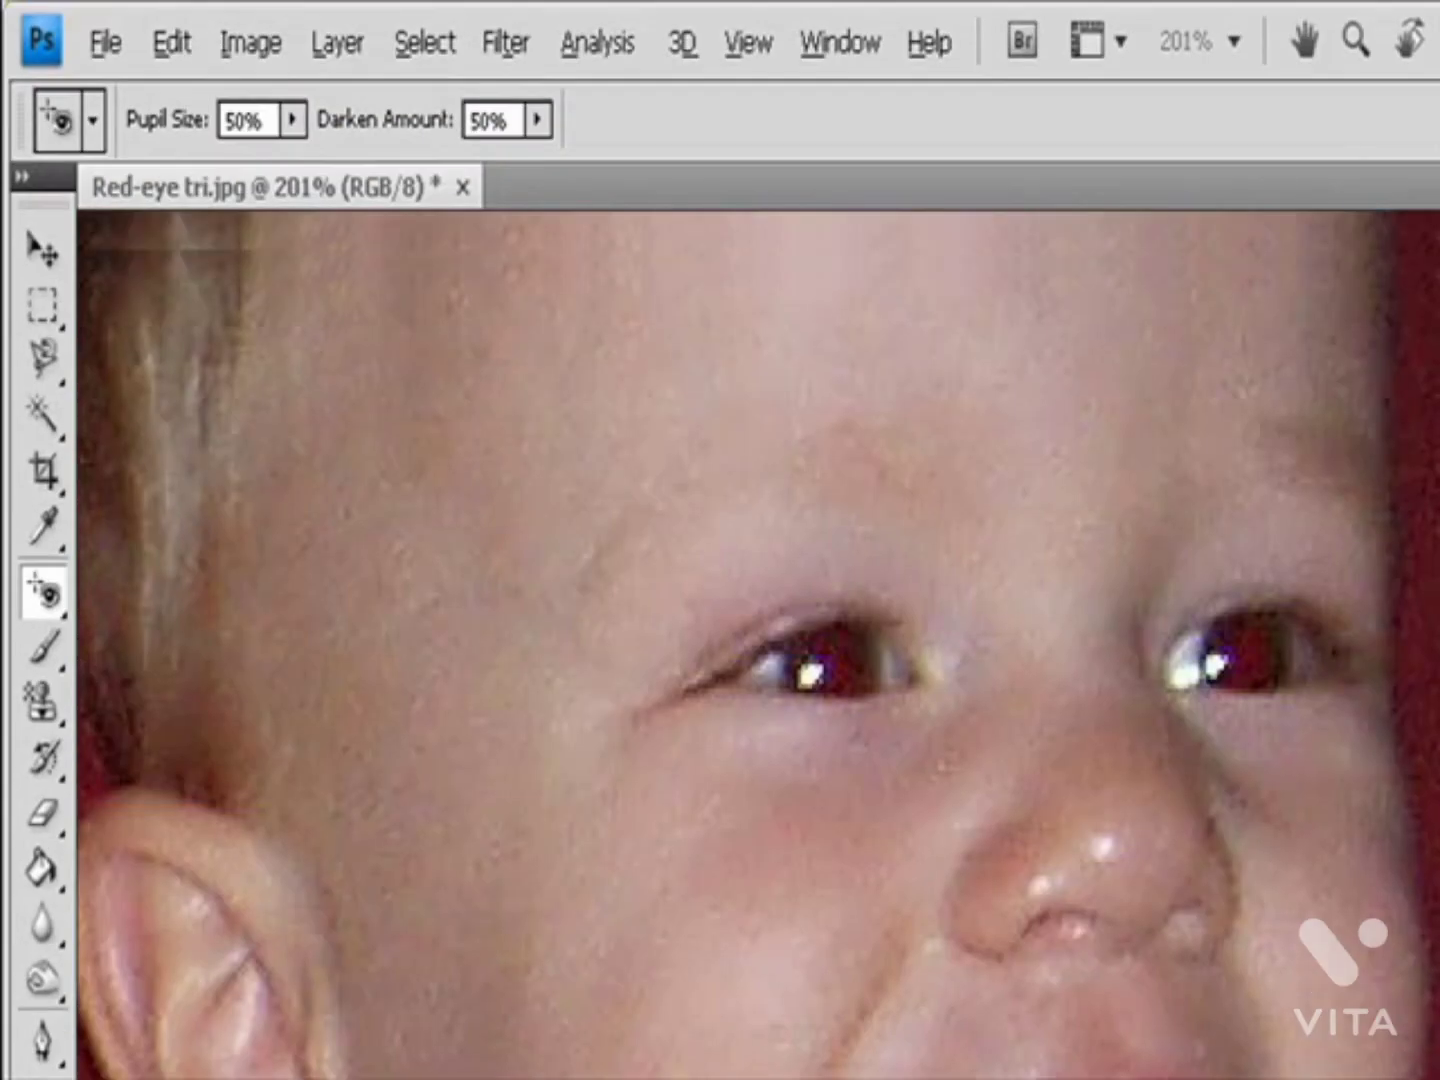
# Step: Correct both dark red pupils in the close-up child's face with pupil size and darken amount at 50%
pyautogui.scroll(2, 974, 968)
pyautogui.click(826, 859)
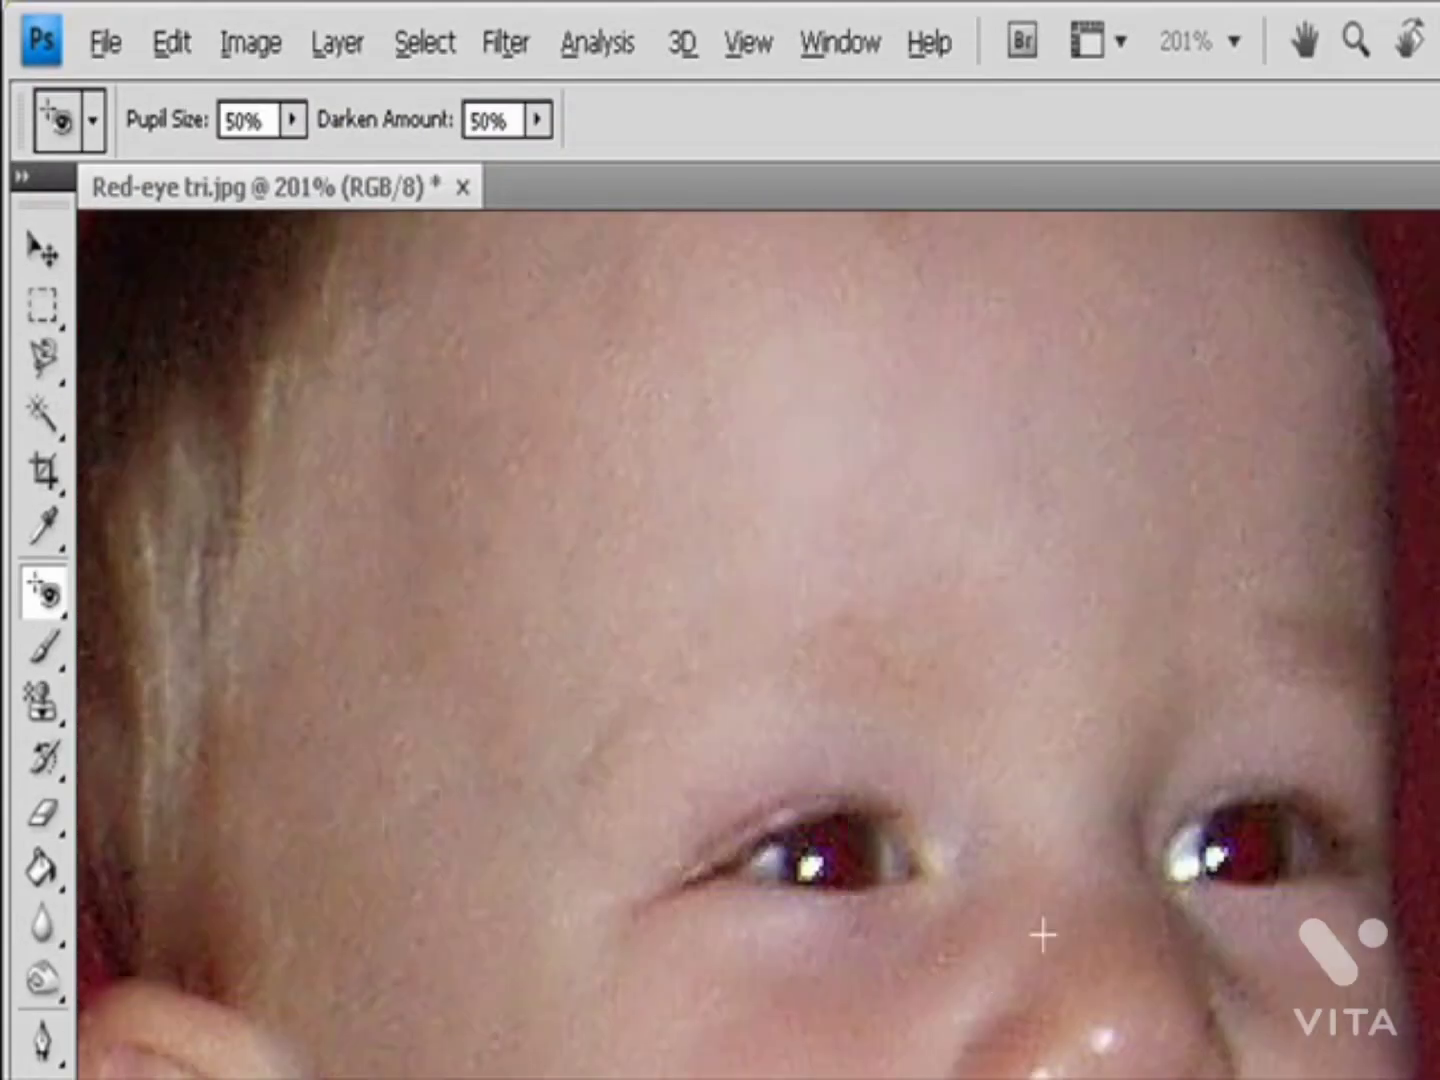
pyautogui.click(1240, 848)
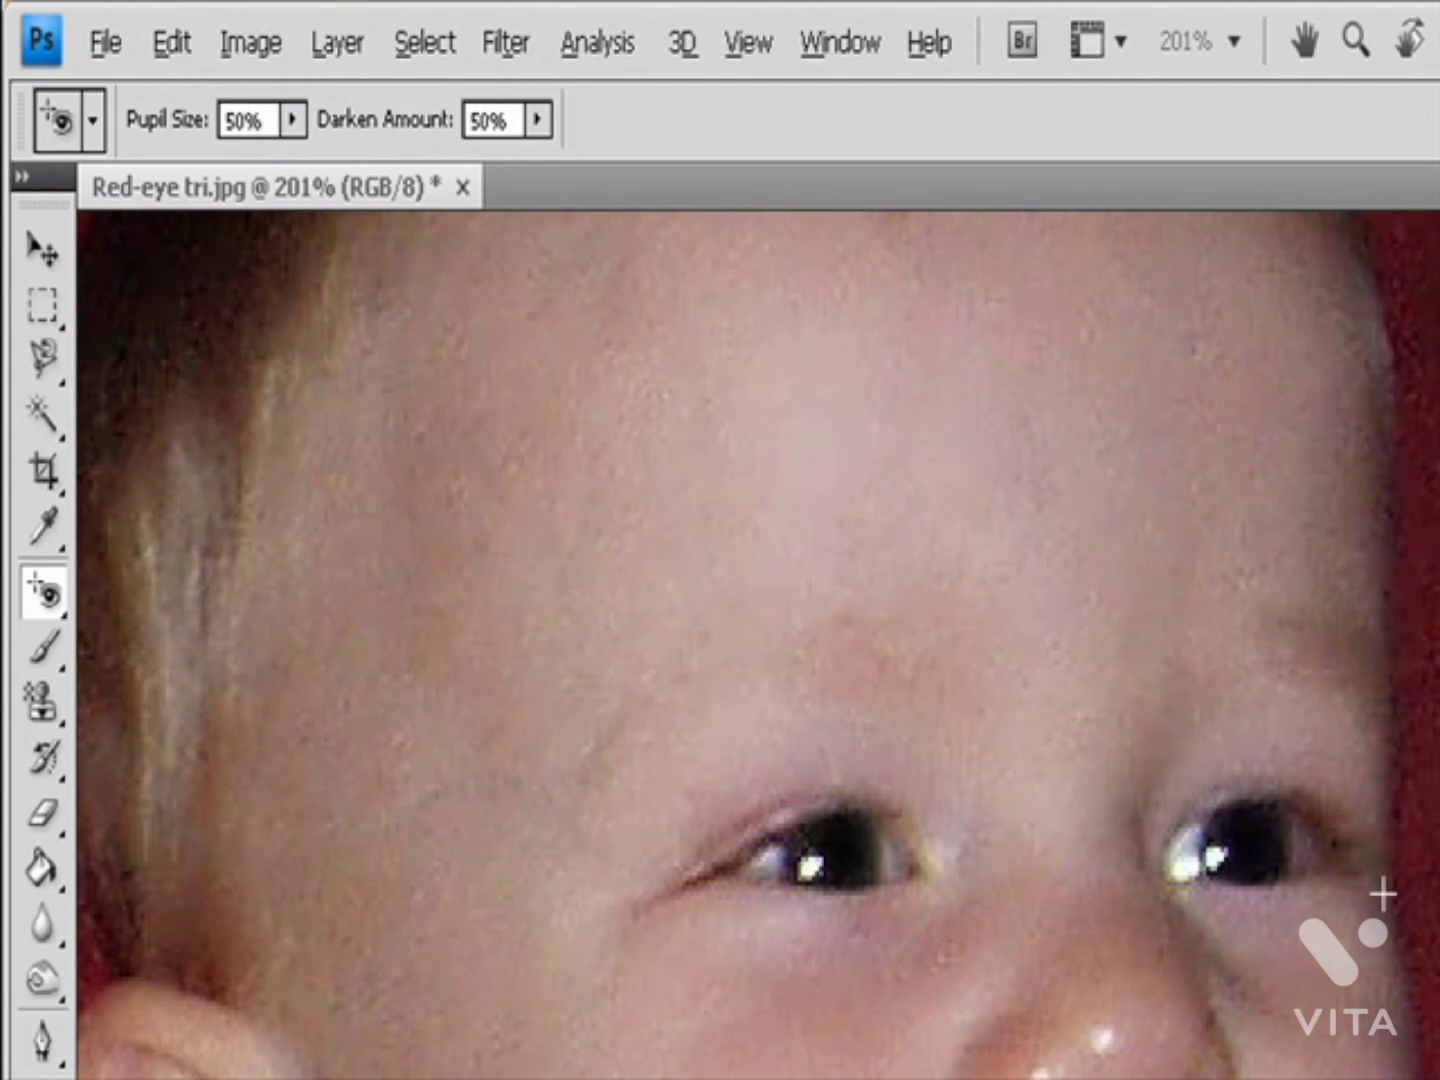
# Step: Raise the Red Eye tool's darken amount and apply it again to the child's eye beside the visible ear
pyautogui.click(293, 120)
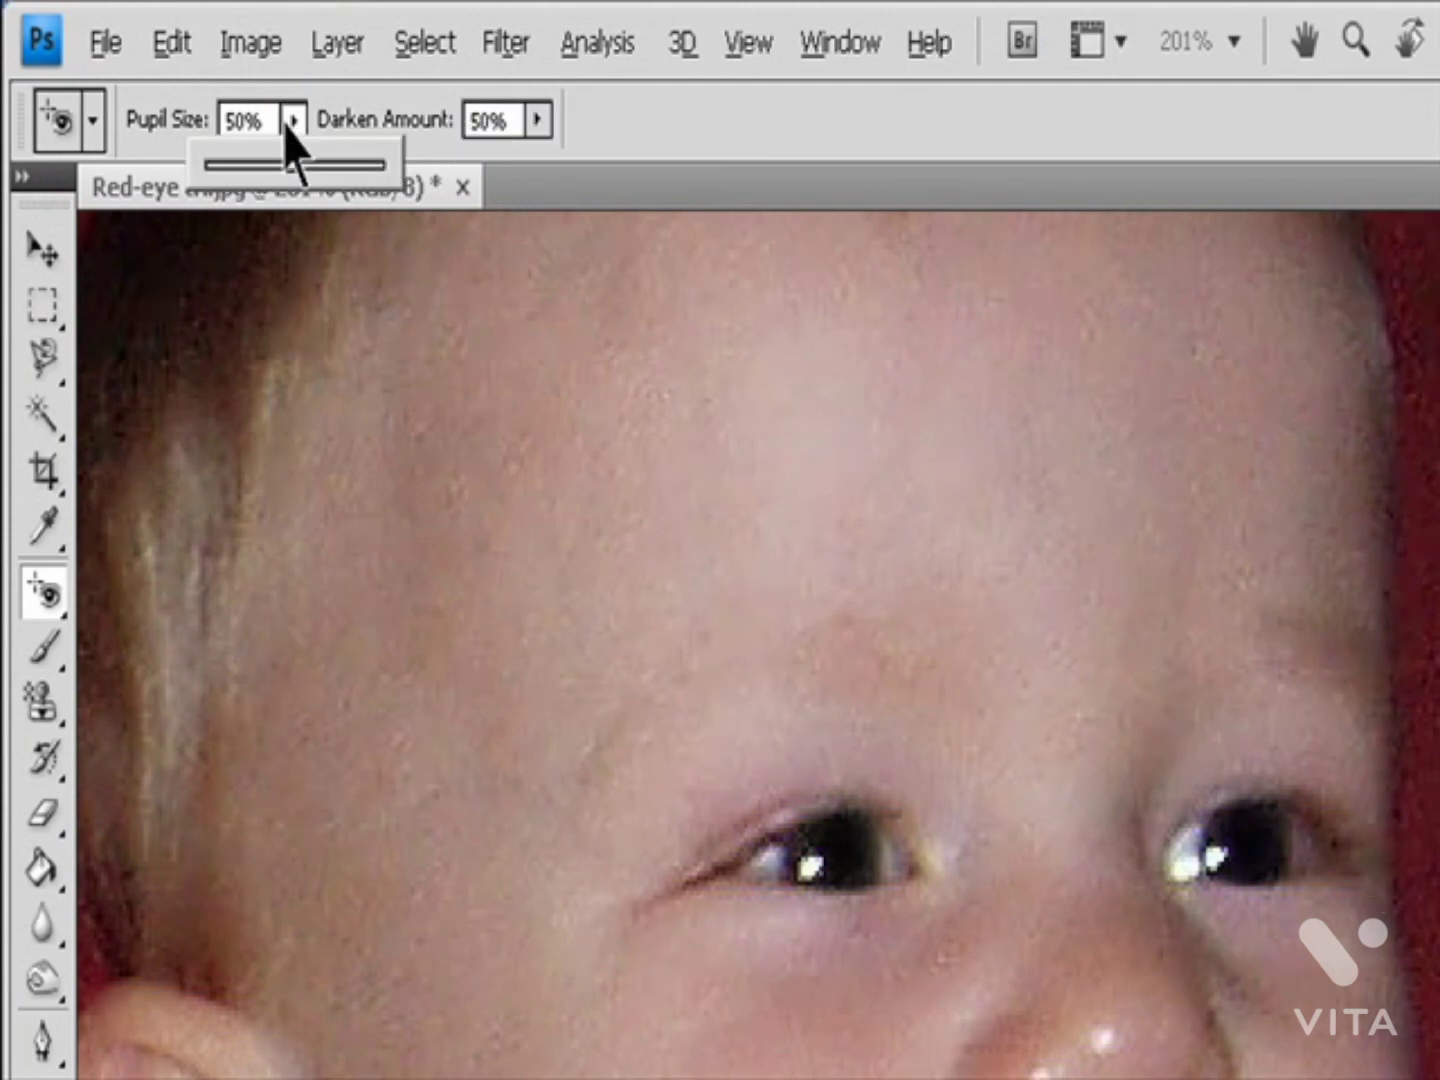
pyautogui.click(537, 122)
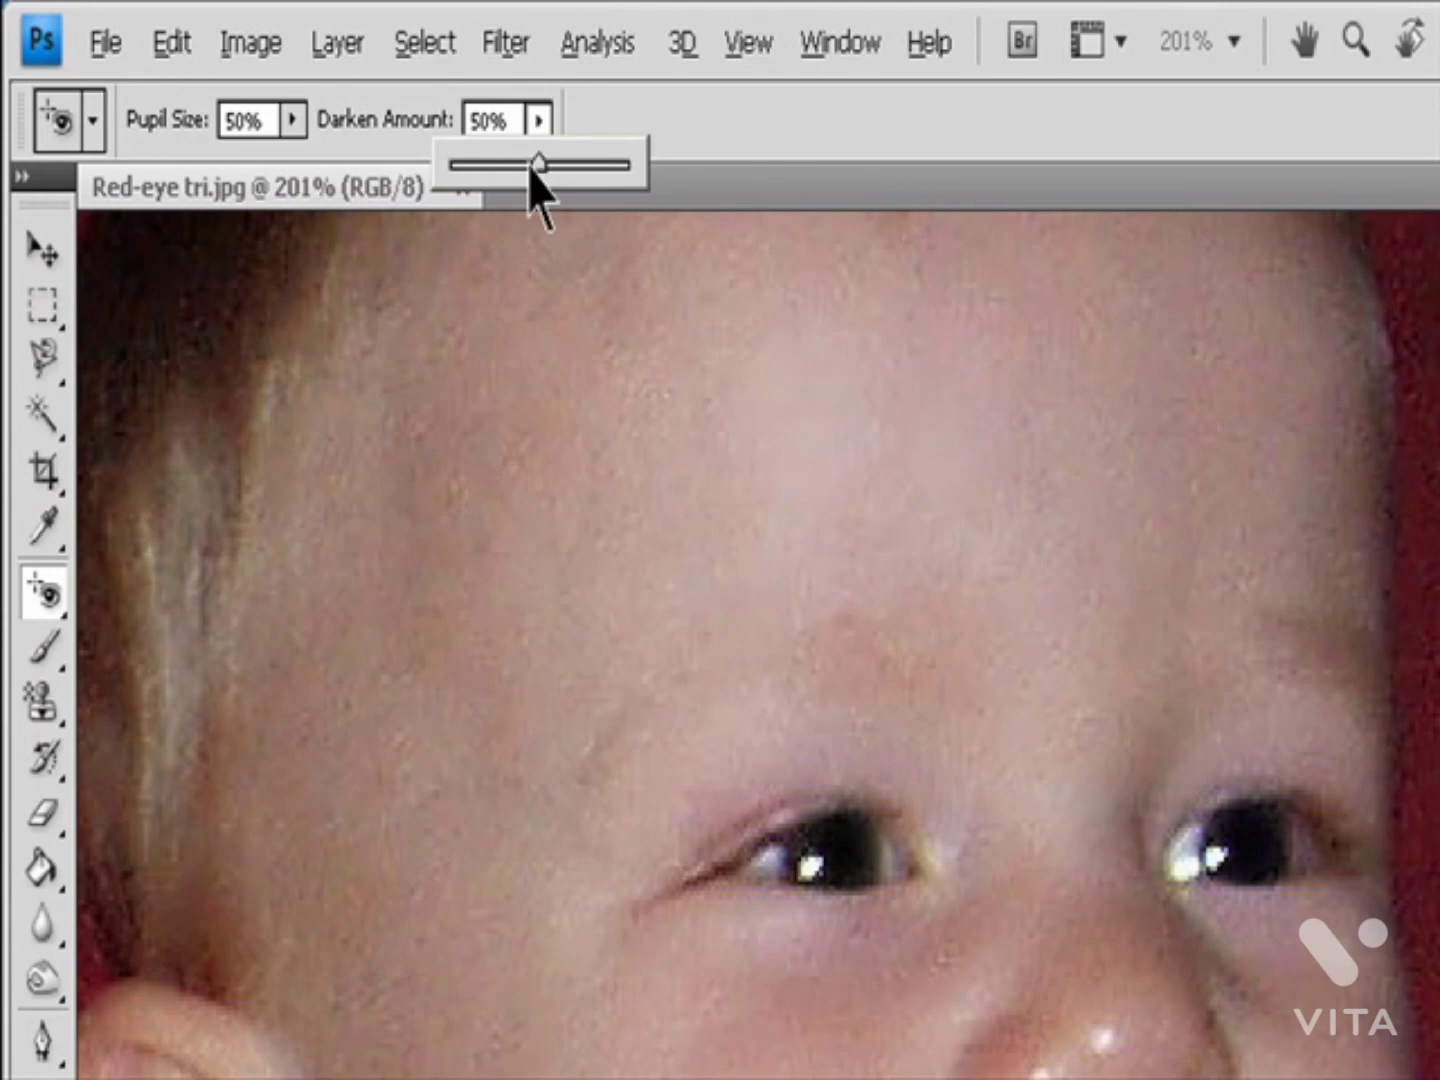
pyautogui.moveTo(533, 167); pyautogui.dragTo(714, 183)
pyautogui.click(829, 861)
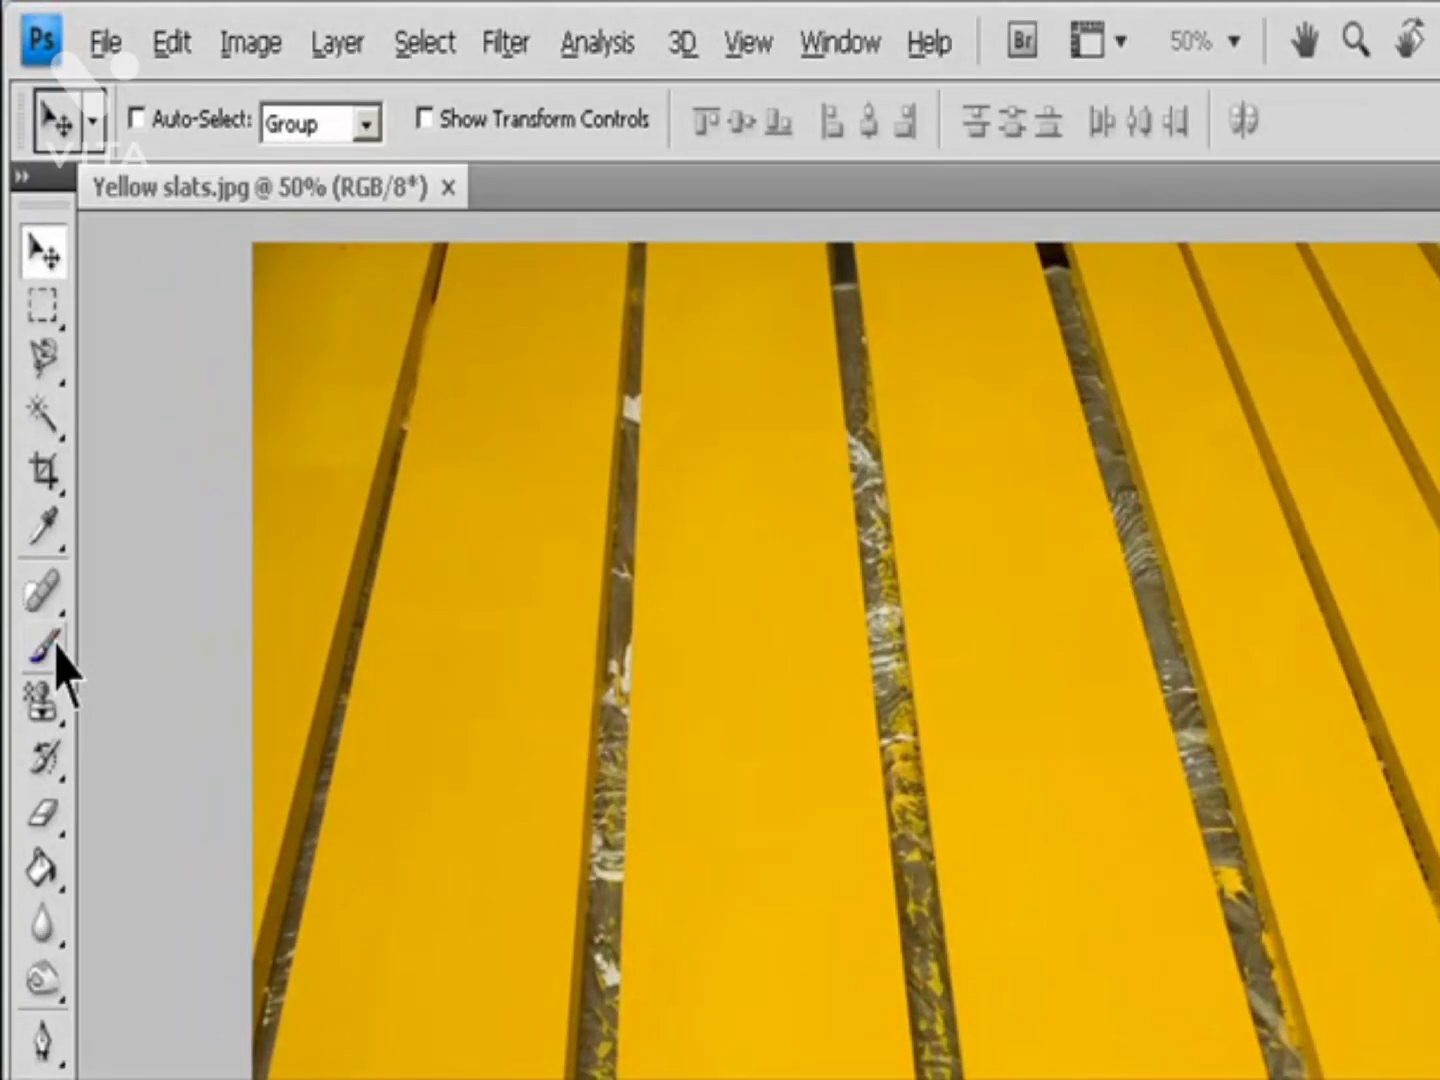
# Step: Set up the Color Replacement tool on the yellow slats image with Color mode, Contiguous limits and 30% tolerance
pyautogui.moveTo(45, 650)
pyautogui.mouseDown()
pyautogui.moveTo(29, 665)
pyautogui.moveTo(167, 724)
pyautogui.mouseUp()
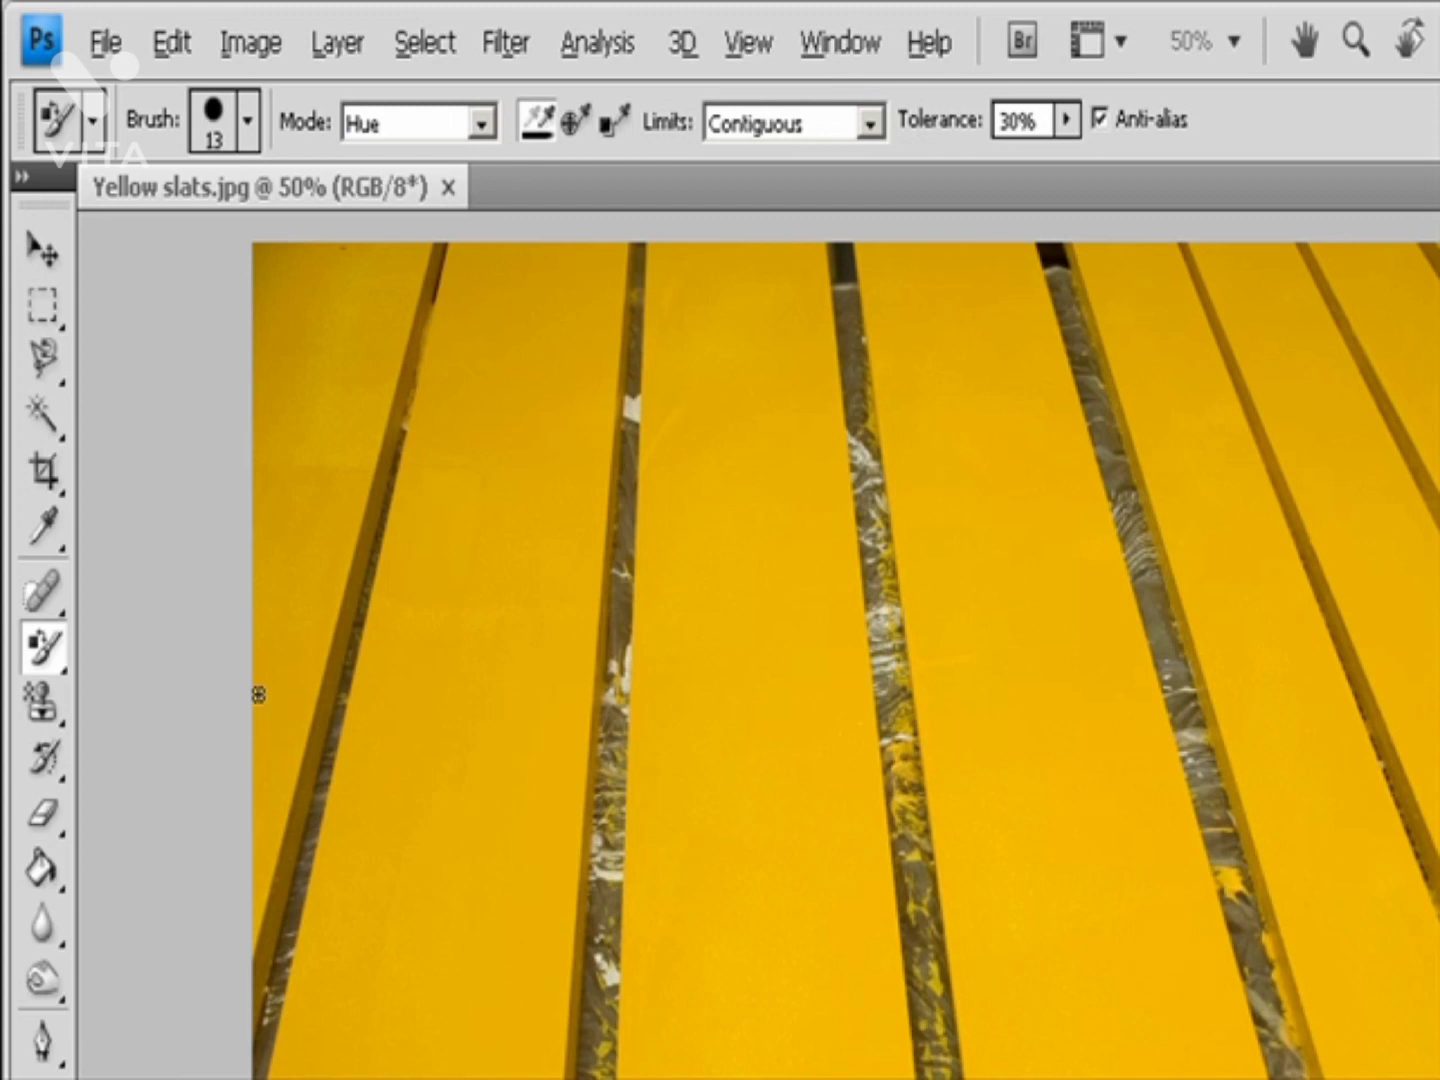
pyautogui.click(489, 125)
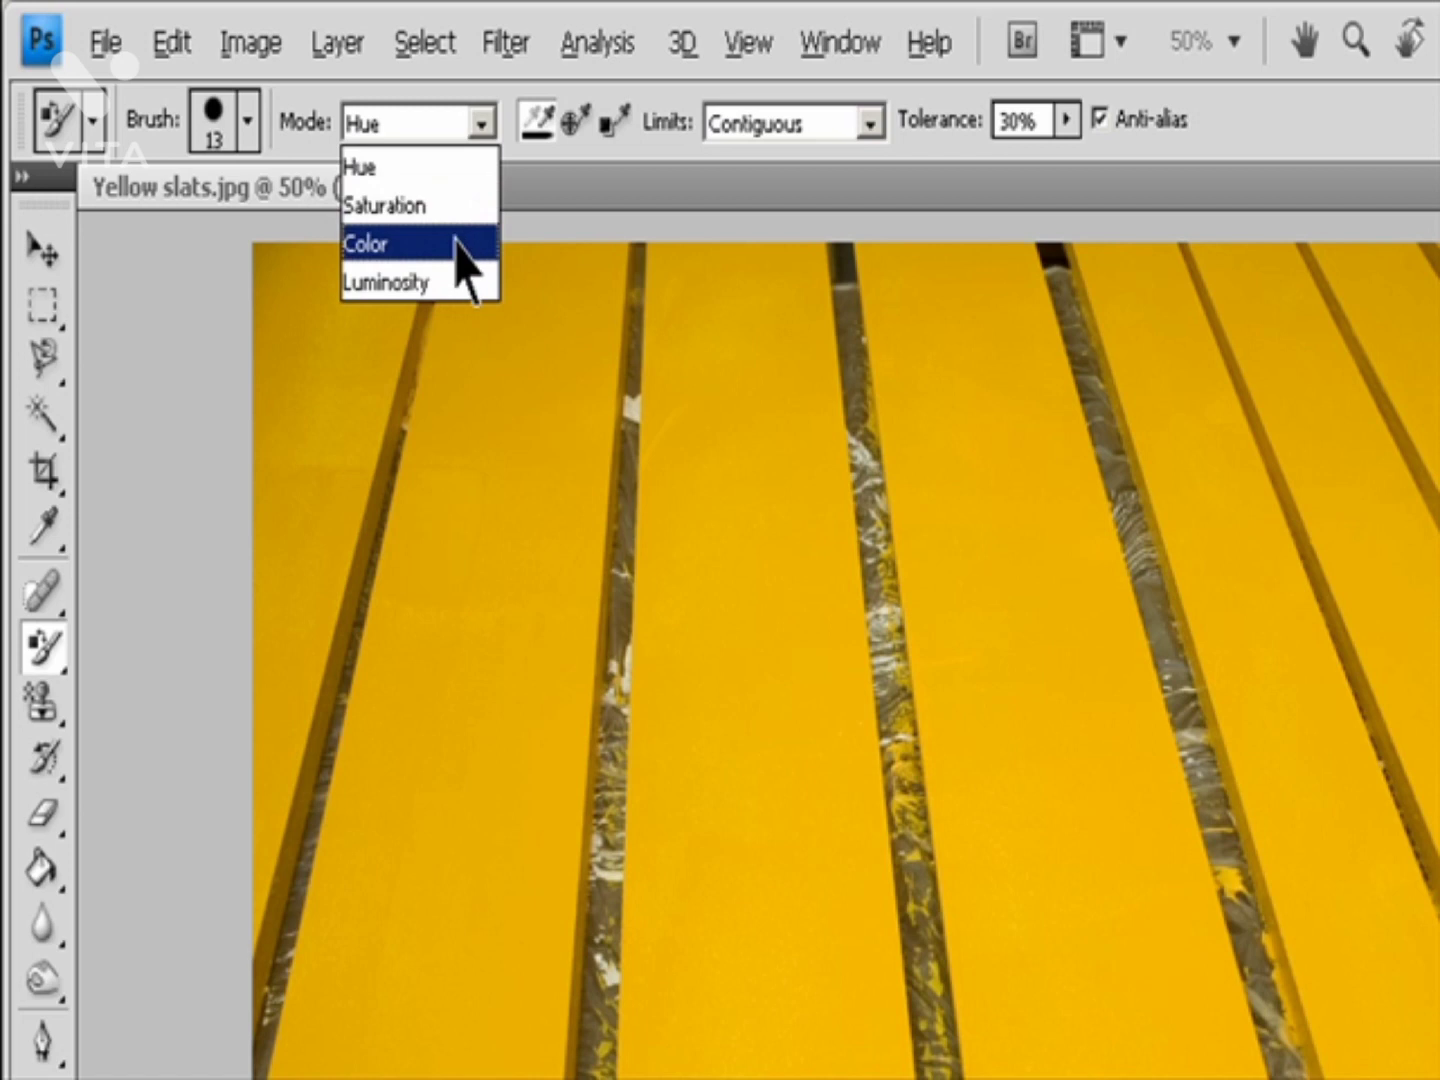
pyautogui.click(458, 245)
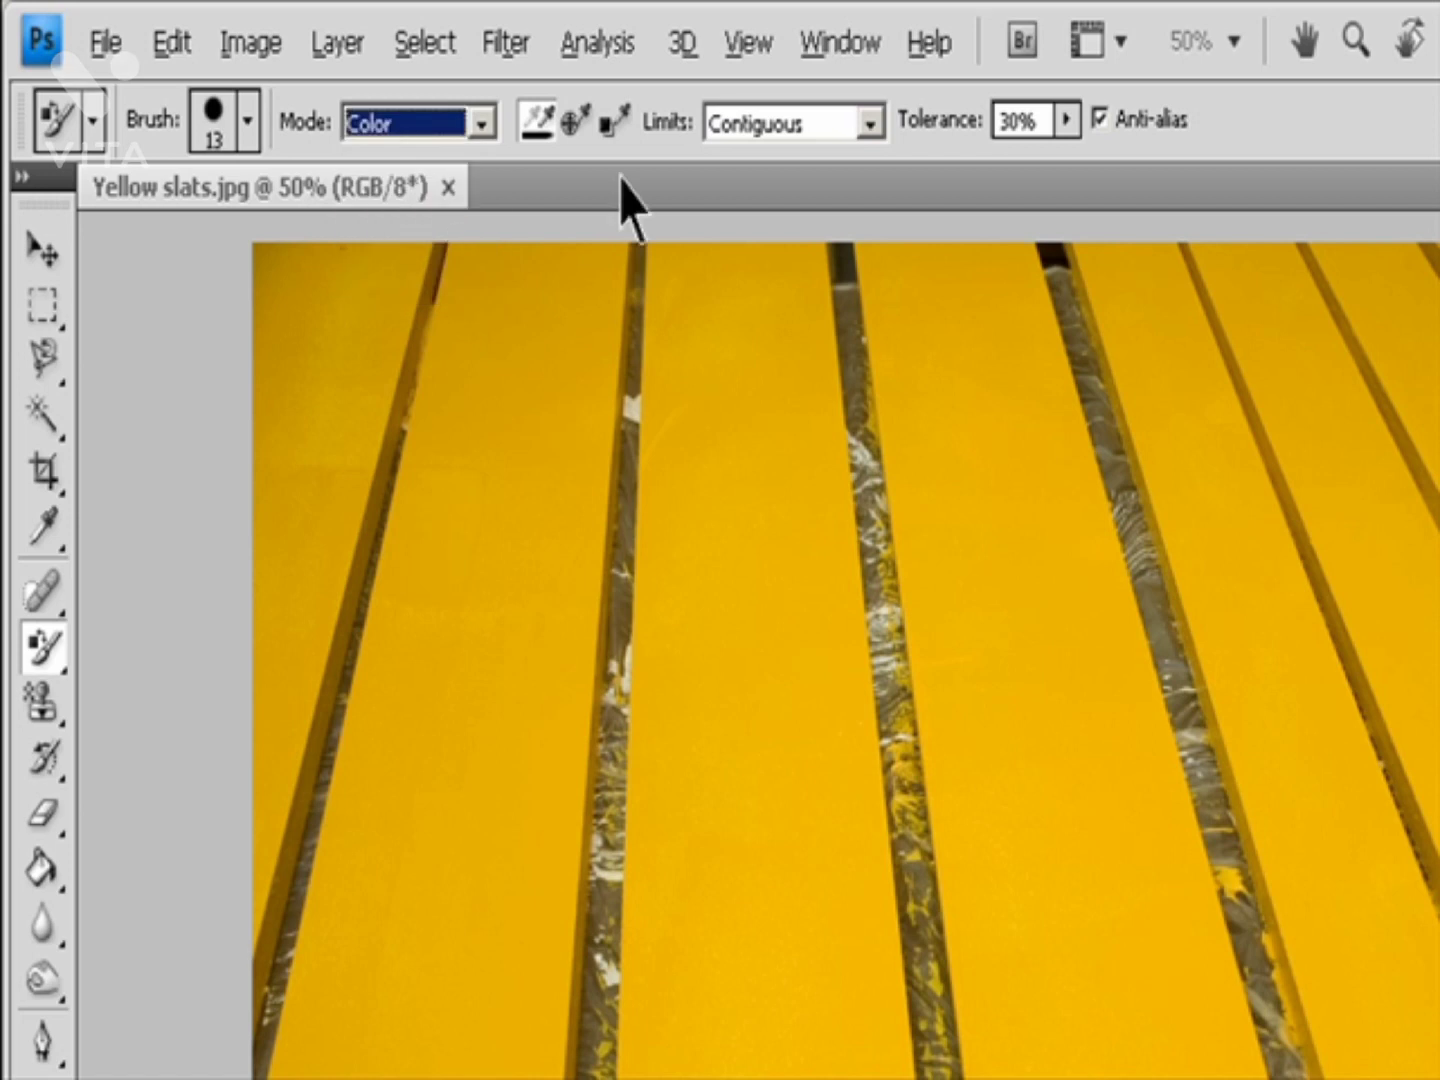
pyautogui.click(875, 121)
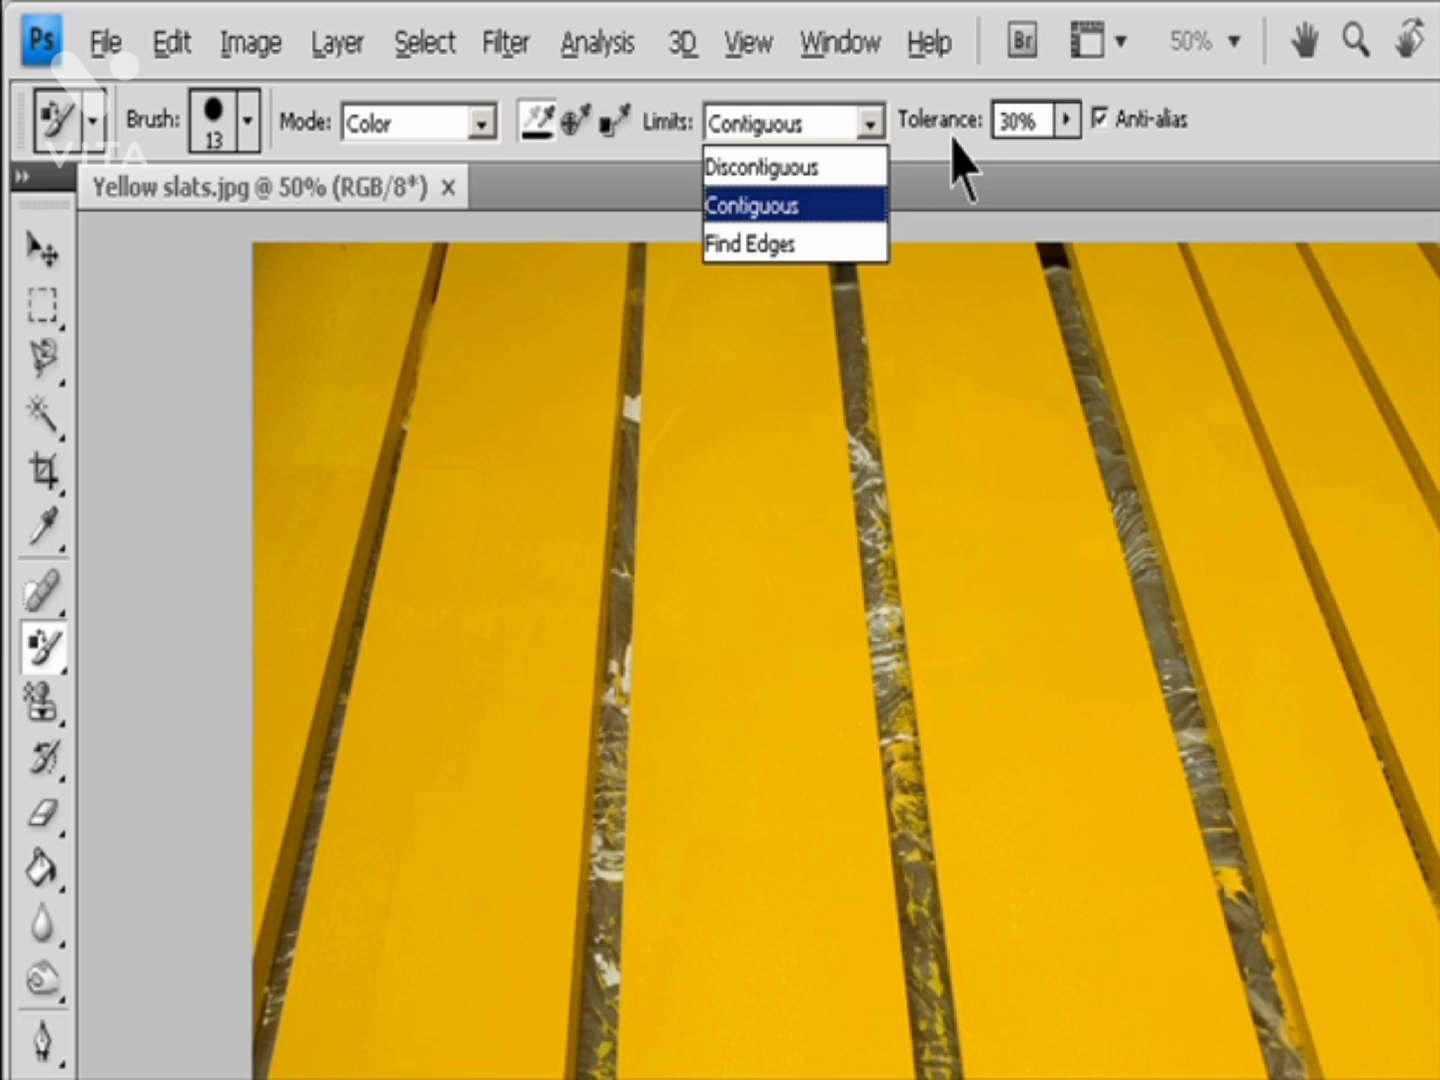
pyautogui.click(1065, 125)
pyautogui.click(1065, 124)
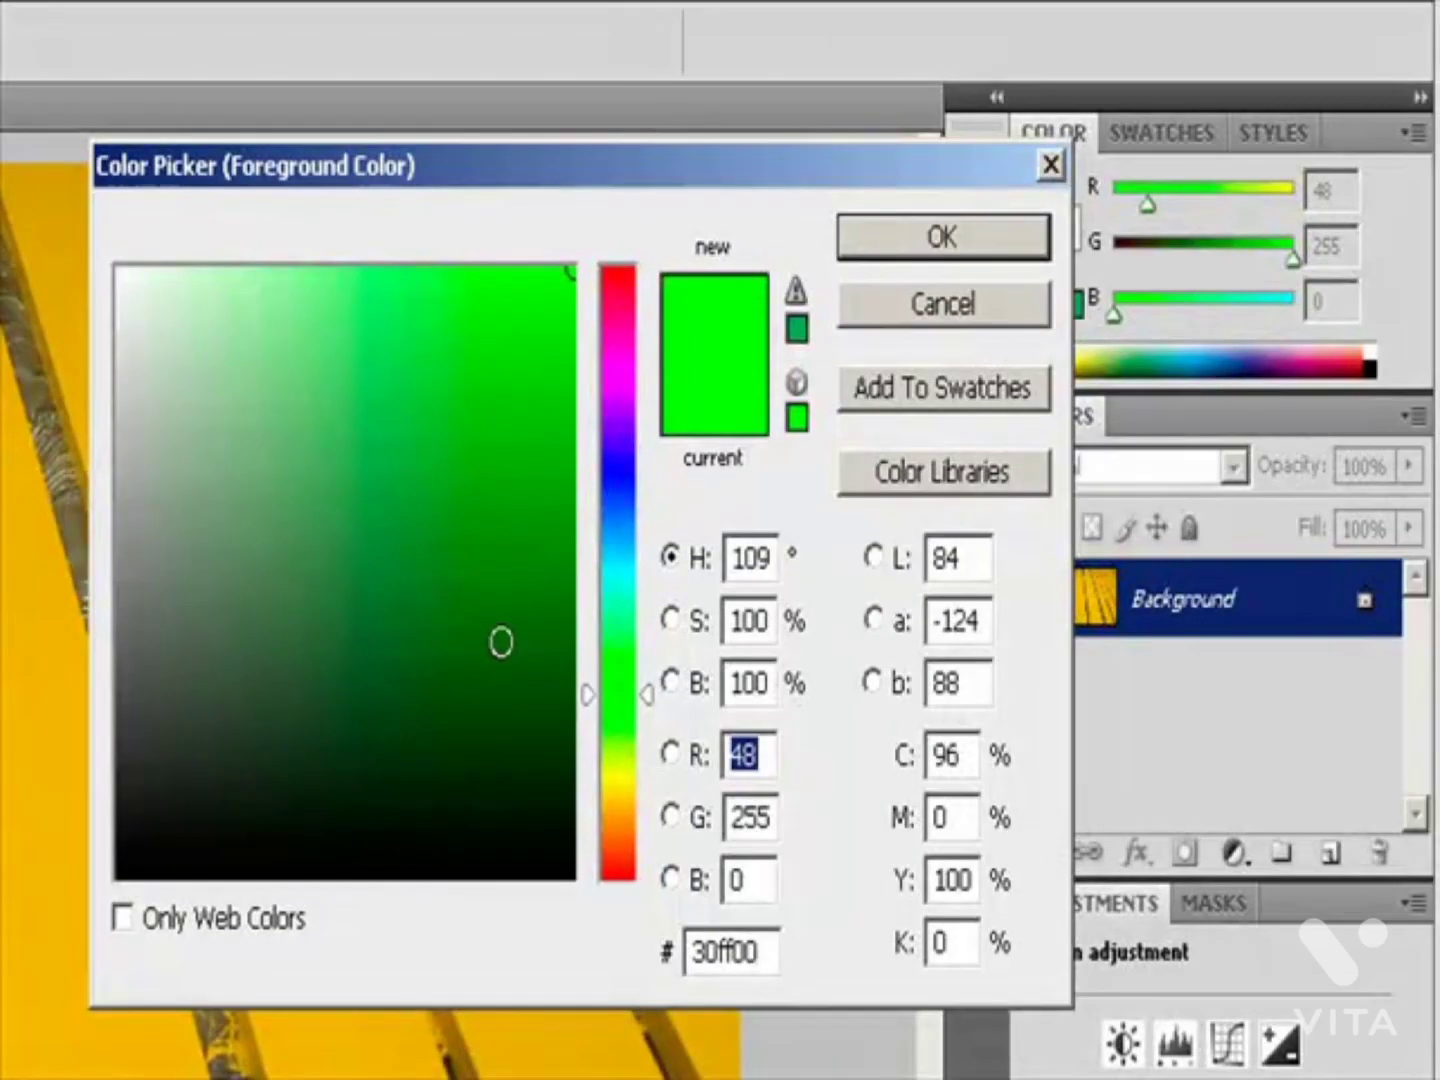
# Step: Set the foreground color to dark green 165408 and paint over the upper part of the middle yellow slat
pyautogui.moveTo(529, 676); pyautogui.dragTo(532, 679)
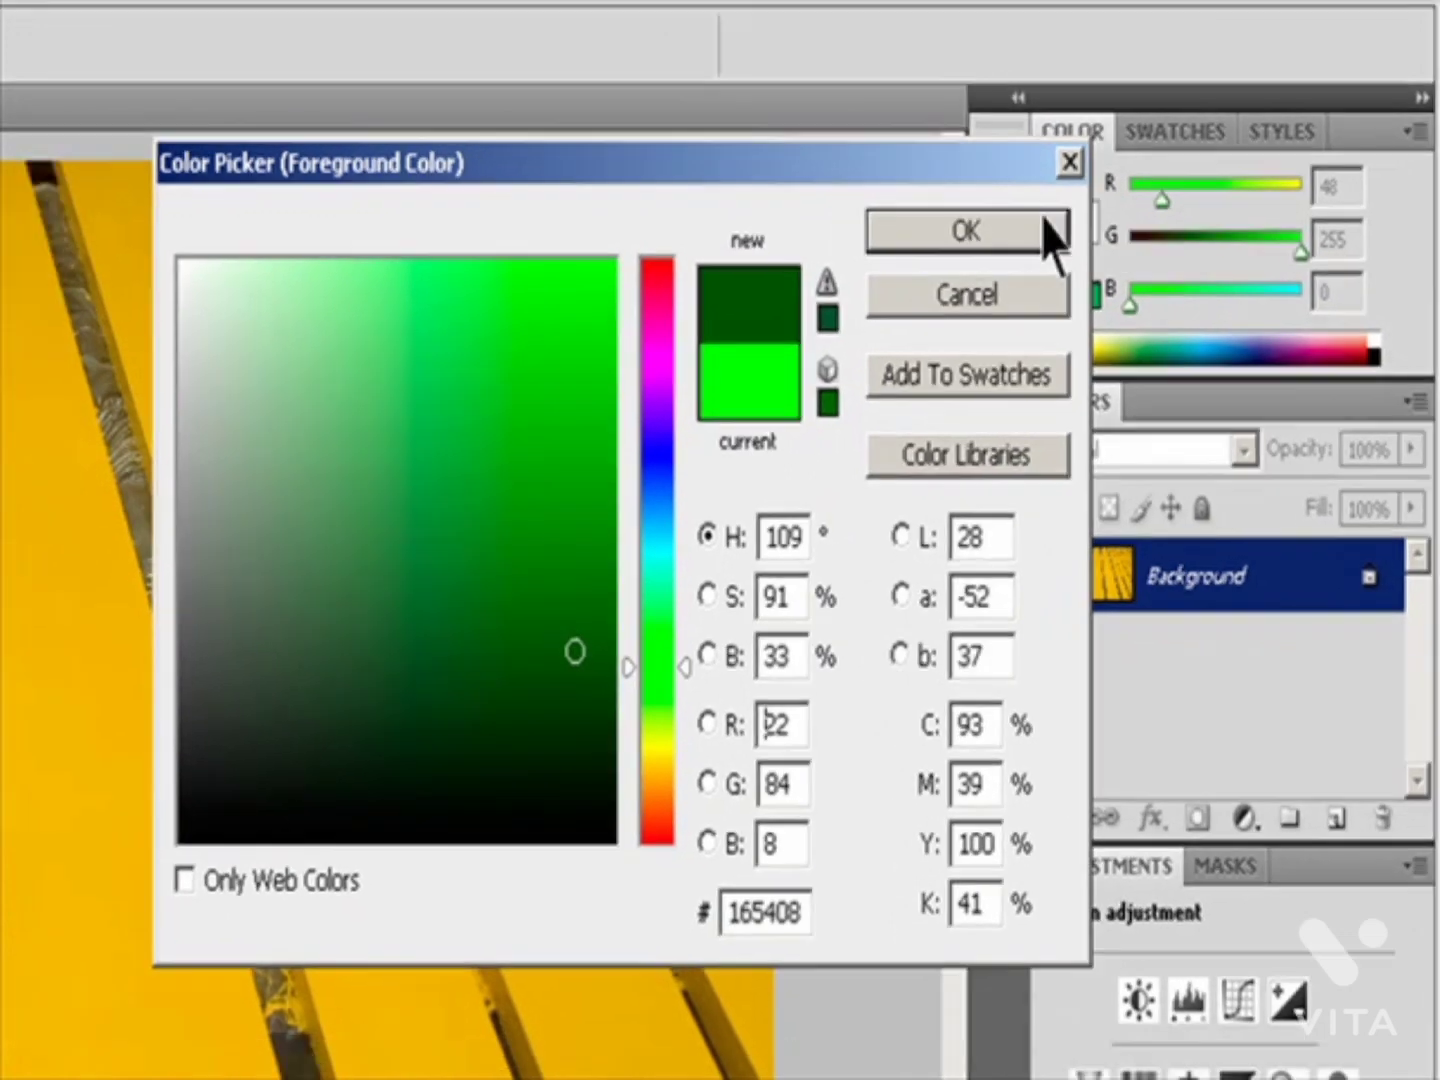
pyautogui.click(1020, 237)
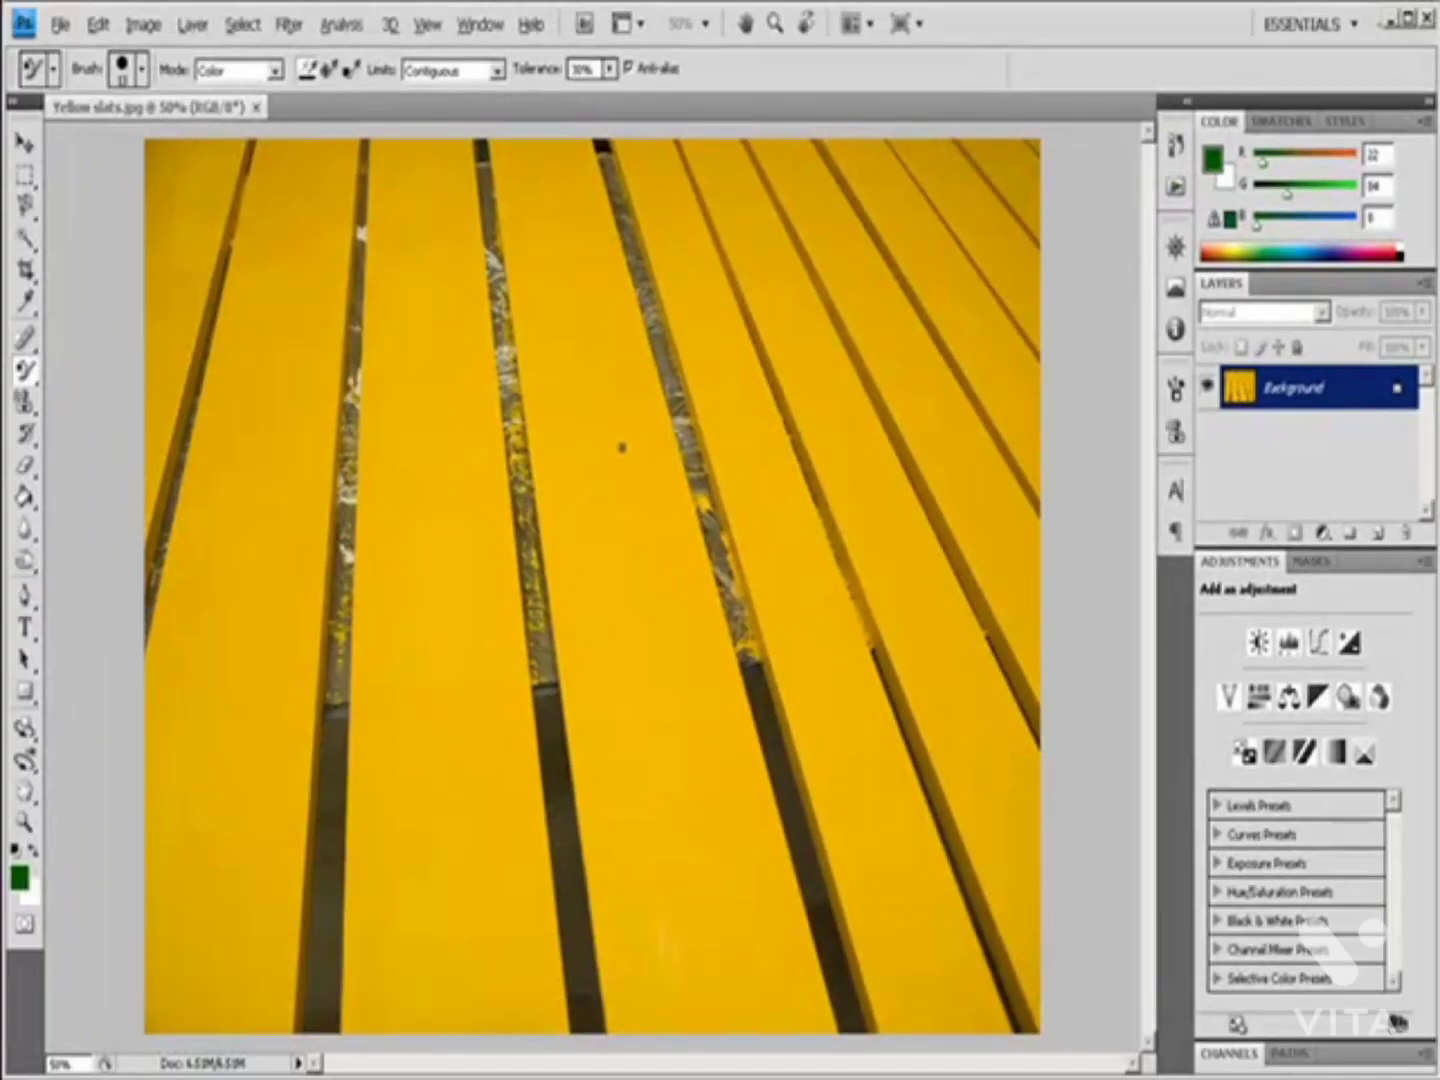
pyautogui.moveTo(622, 447)
pyautogui.mouseDown()
pyautogui.moveTo(612, 371)
pyautogui.moveTo(621, 410)
pyautogui.moveTo(569, 432)
pyautogui.moveTo(558, 363)
pyautogui.moveTo(505, 283)
pyautogui.moveTo(526, 310)
pyautogui.moveTo(499, 136)
pyautogui.moveTo(542, 392)
pyautogui.moveTo(561, 297)
pyautogui.moveTo(618, 338)
pyautogui.moveTo(600, 243)
pyautogui.mouseUp()
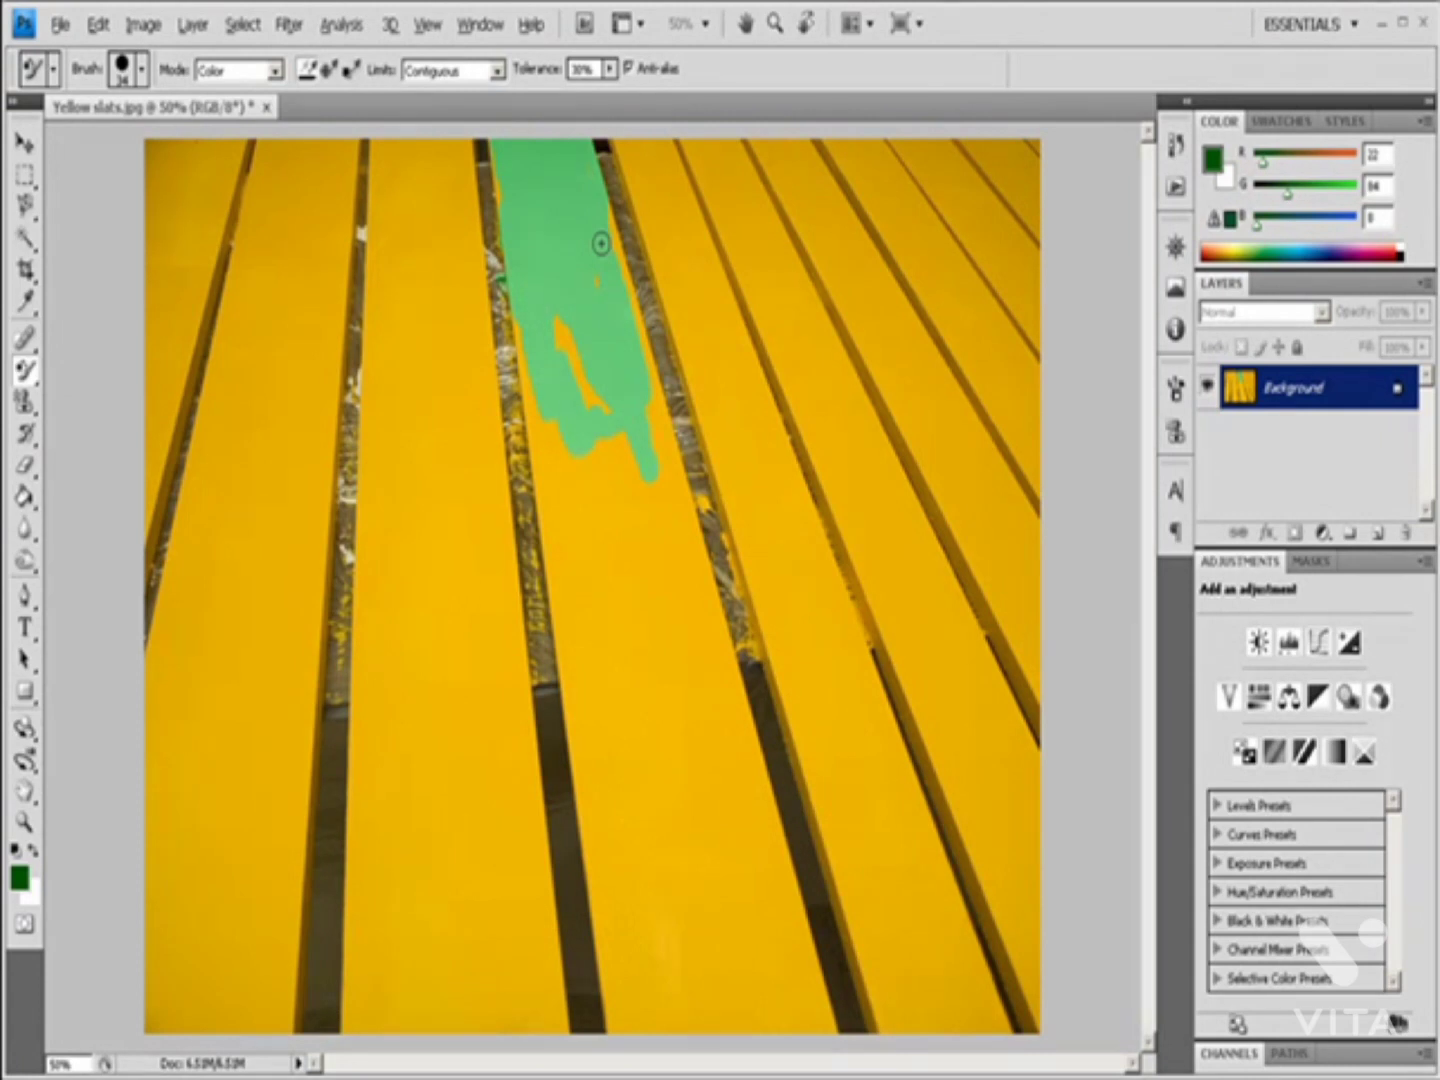